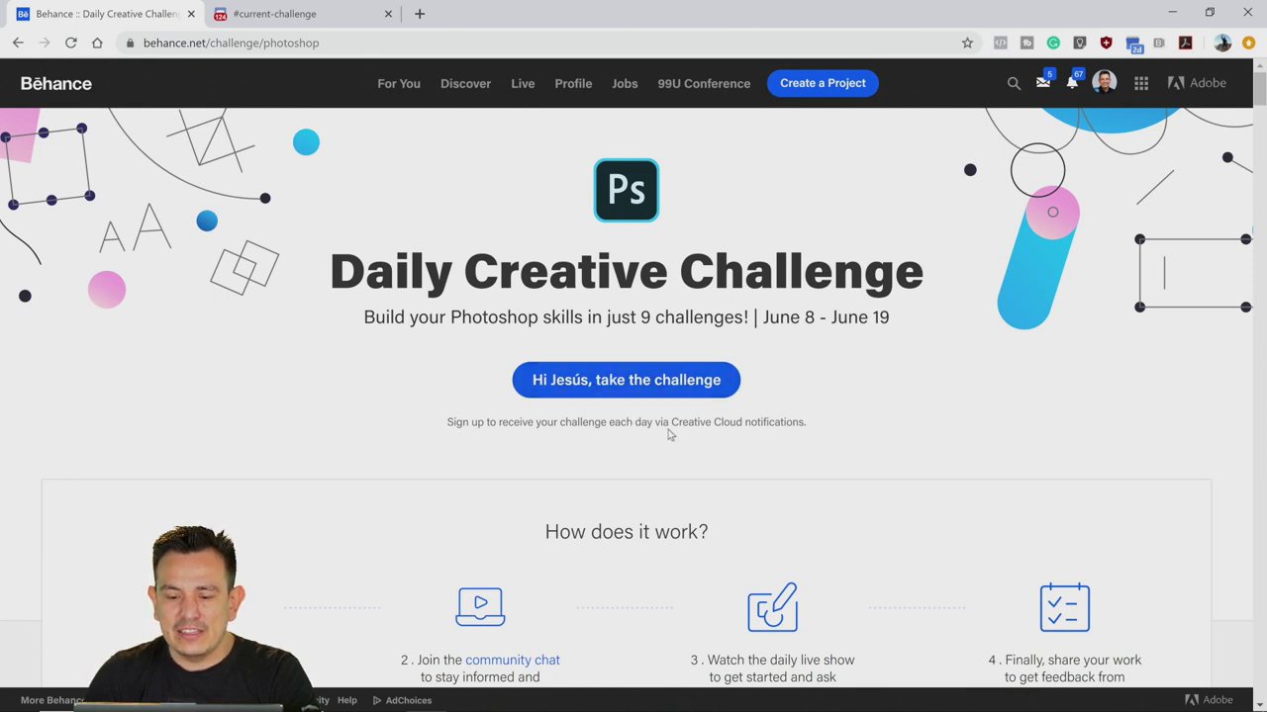
Look through the Daily Creative Challenge page, from how it works down to the Unlock The Challenges section
scroll(669, 434, "down", 3)
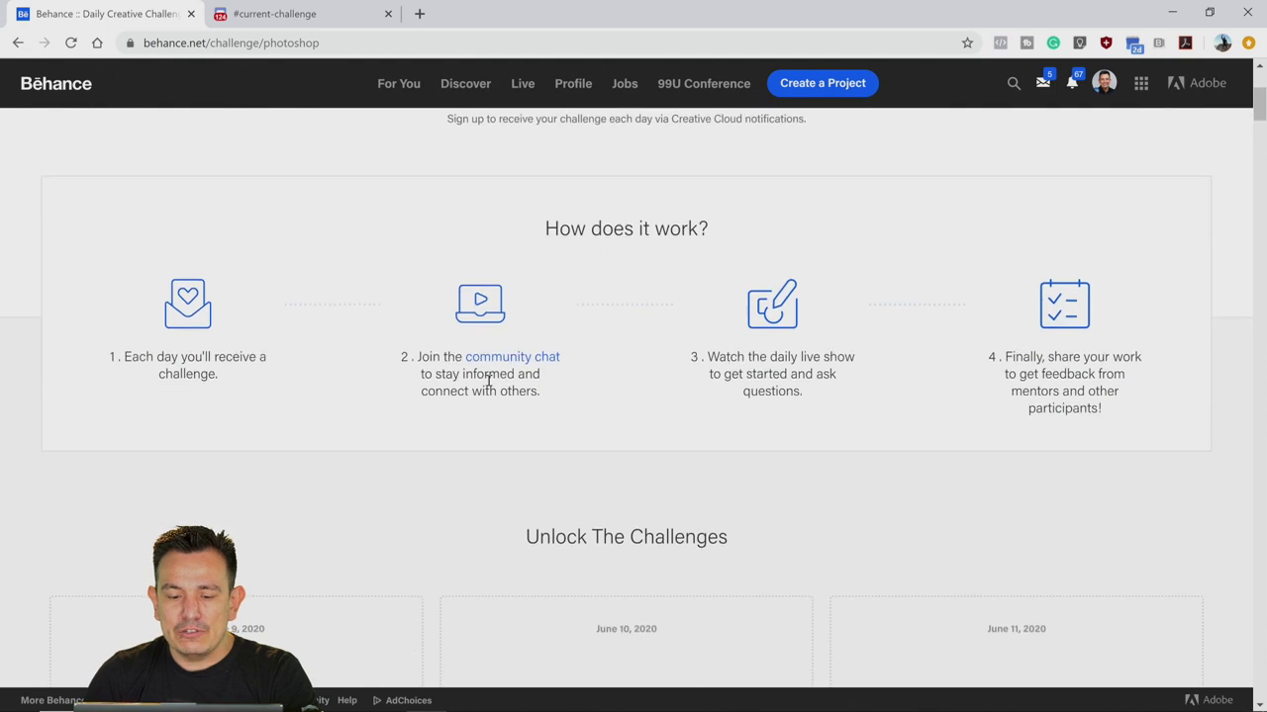
scroll(390, 454, "down", 3)
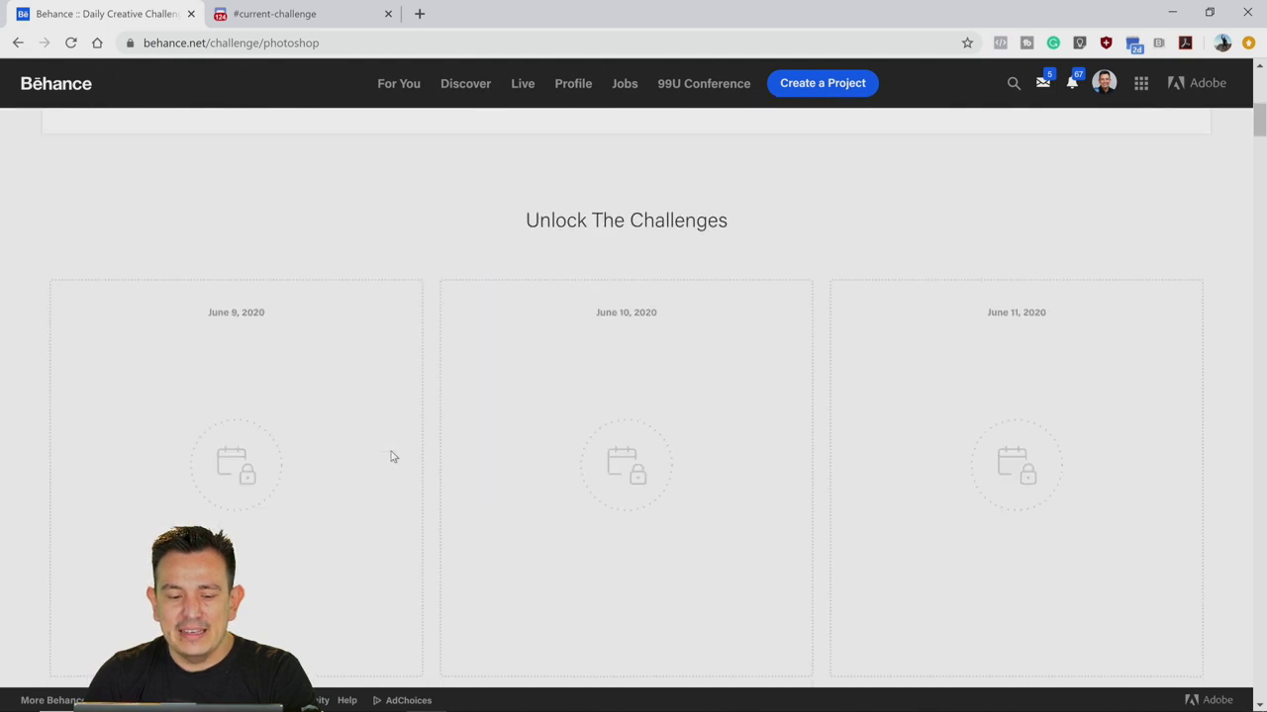
scroll(389, 455, "down", 1)
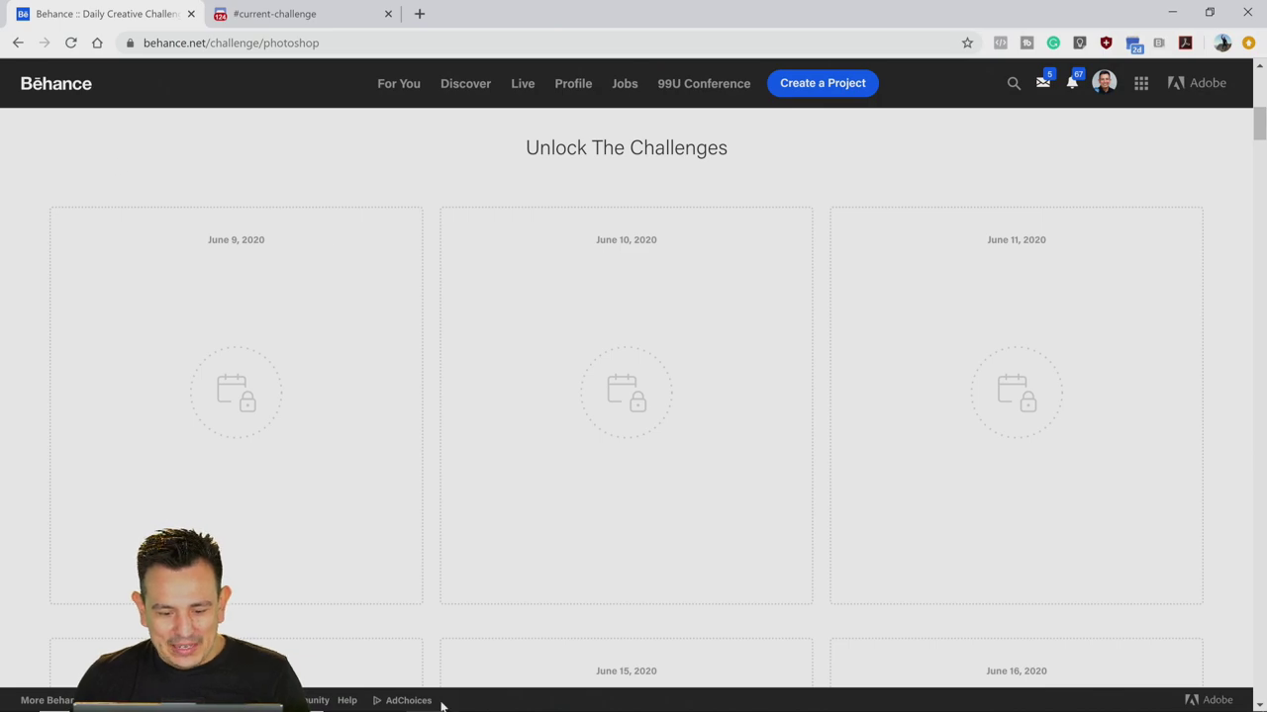
Switch to Photoshop and show the properties of the Man layer in Masking.psd
left_click(479, 701)
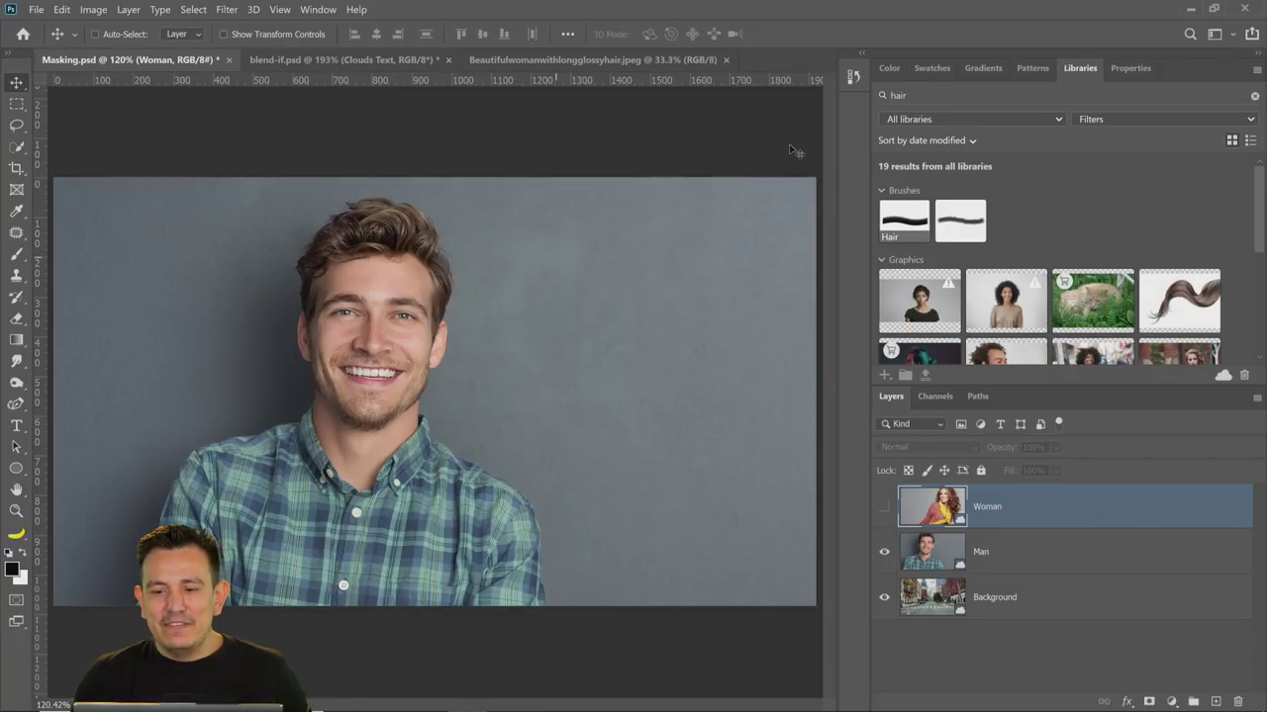
left_click(1127, 69)
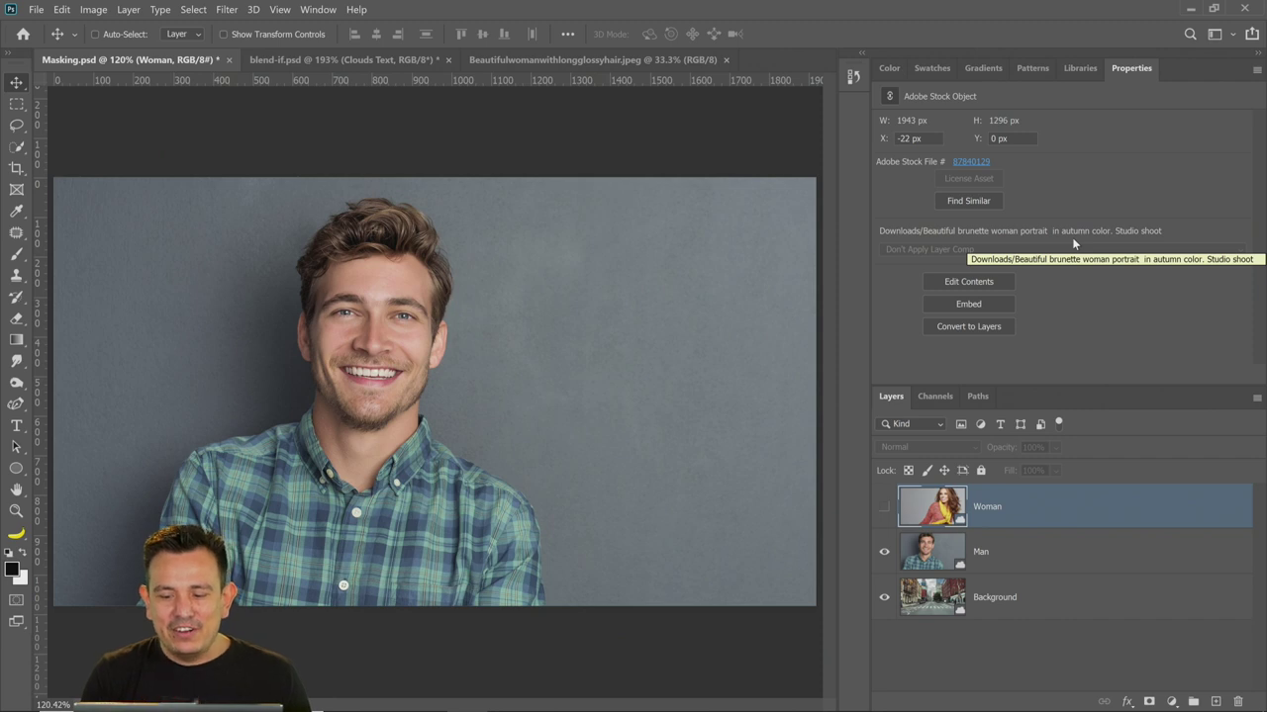
left_click(1027, 554)
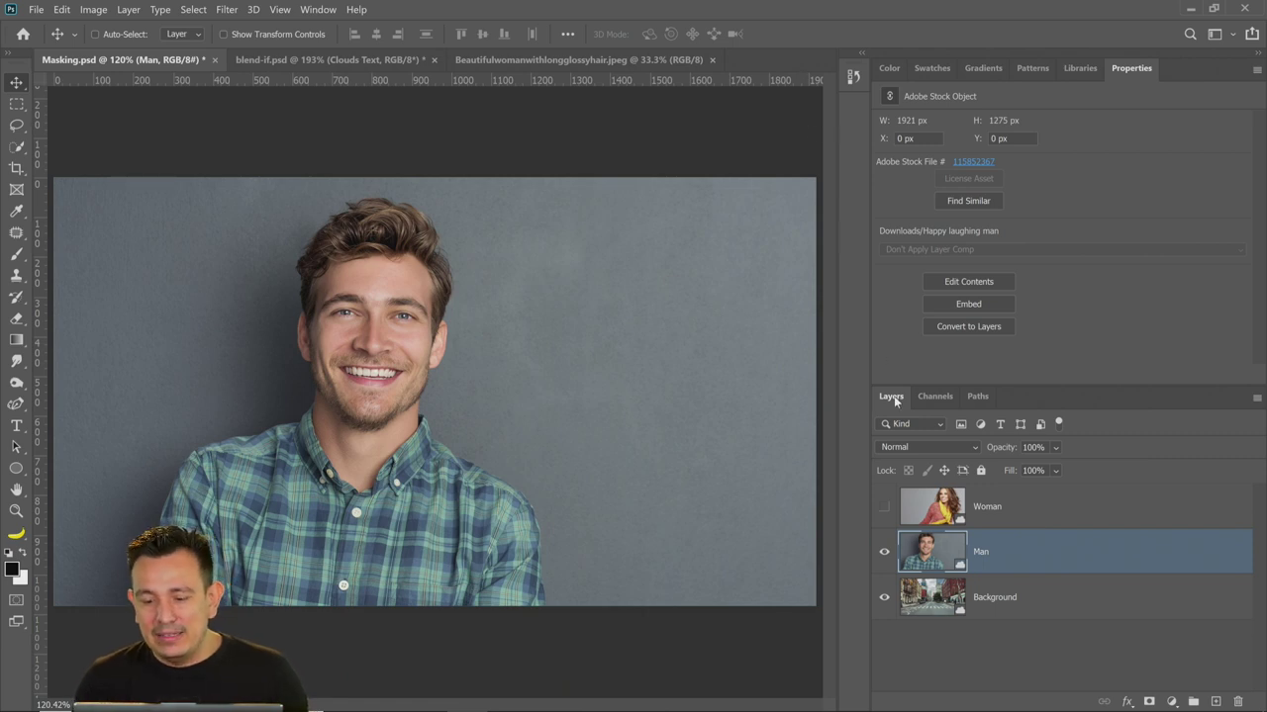
Undock the Layers panel from its group and close it
left_click_drag(893, 396, 425, 335)
left_click_drag(800, 450, 594, 450)
left_click(592, 322)
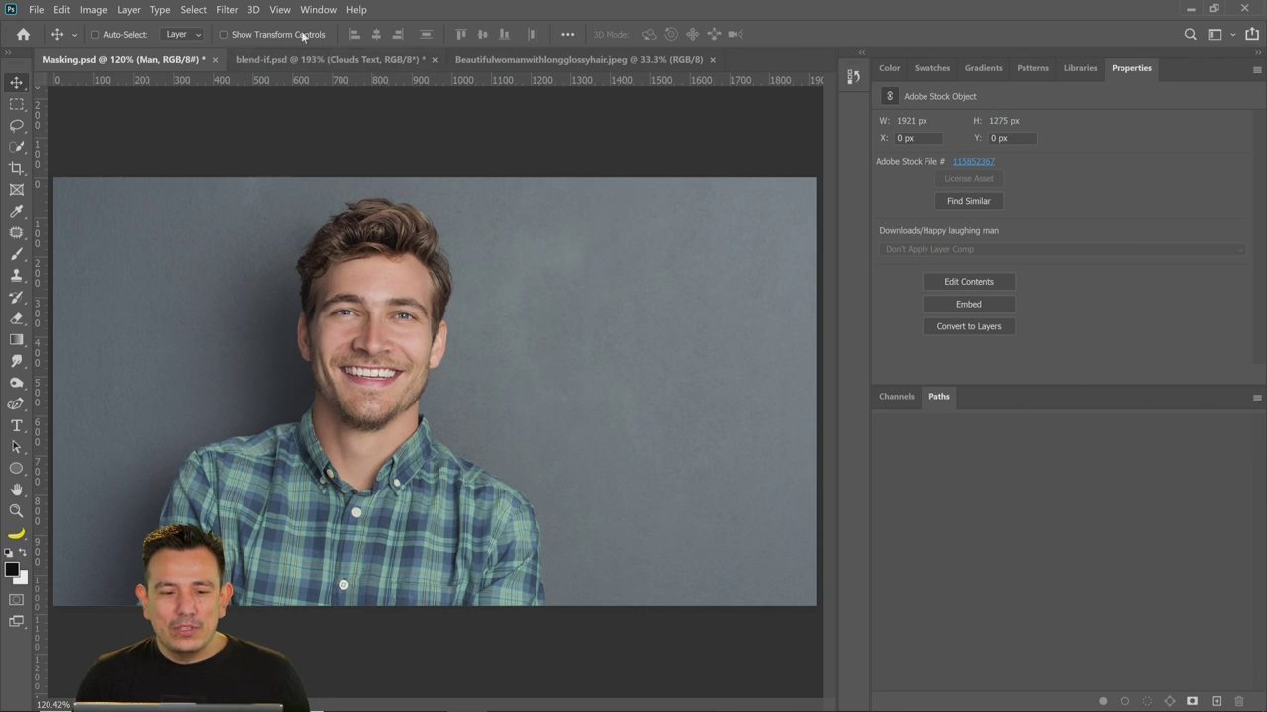
Reopen the Layers panel and dock it in the group with Channels and Paths
left_click(319, 9)
left_click(470, 341)
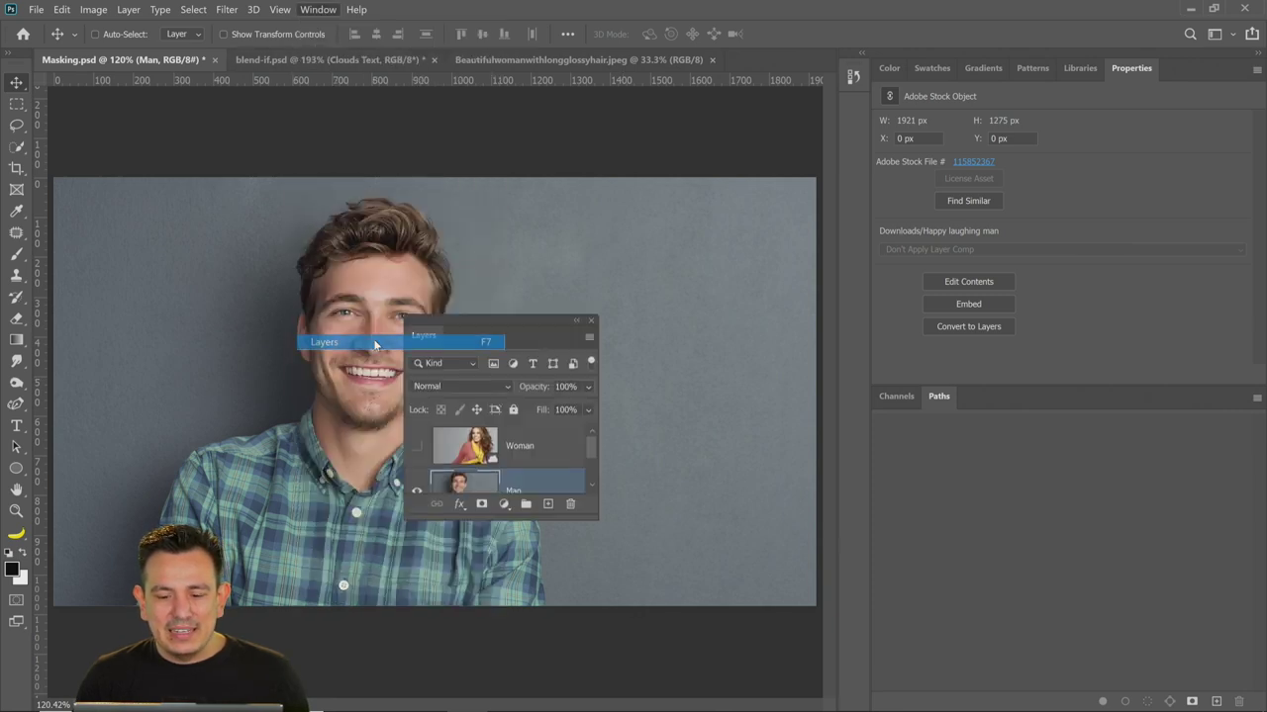
left_click_drag(436, 345, 974, 404)
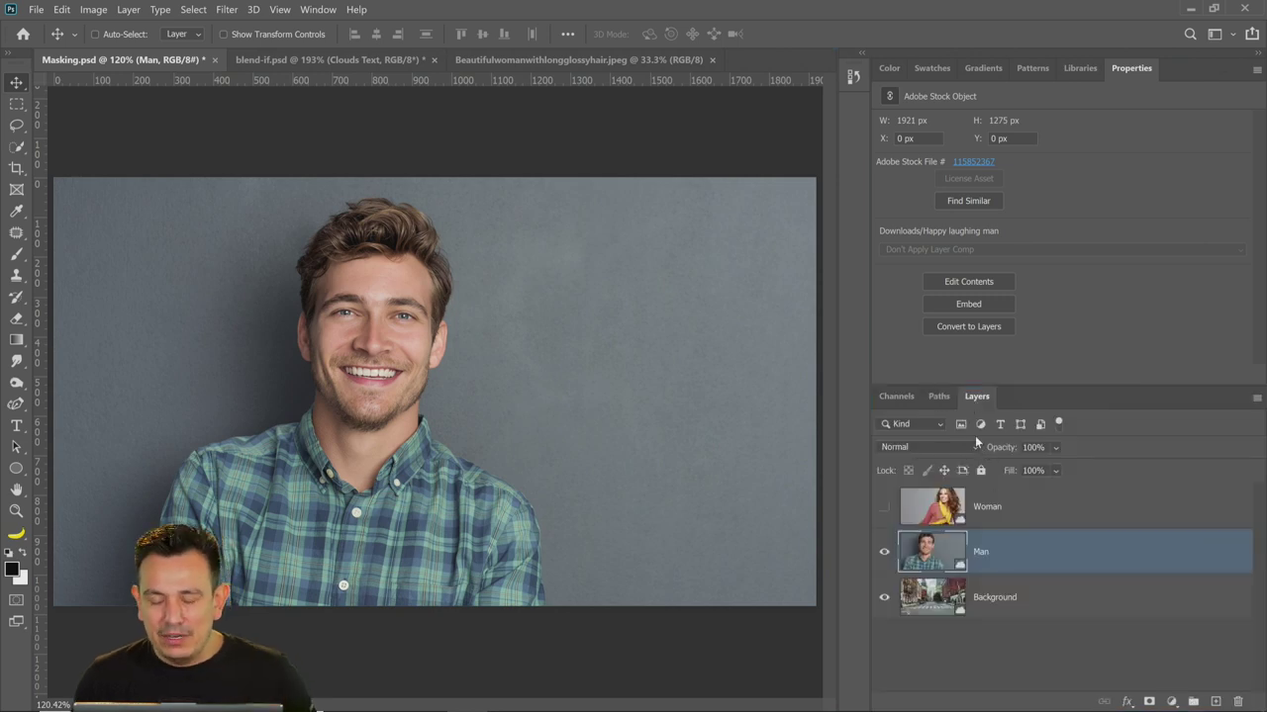
Detach and close the Layers panel, and restore the panel layout by resetting the DCC workspace
left_click_drag(982, 399, 286, 261)
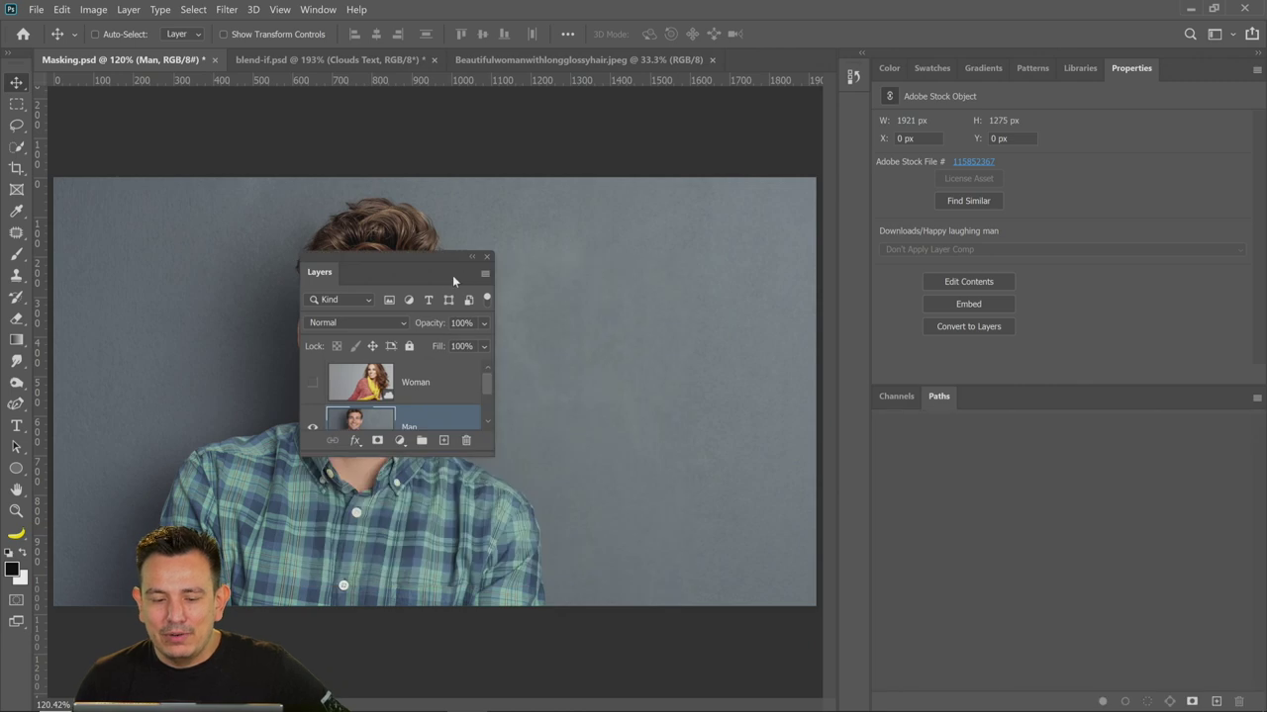
left_click(491, 260)
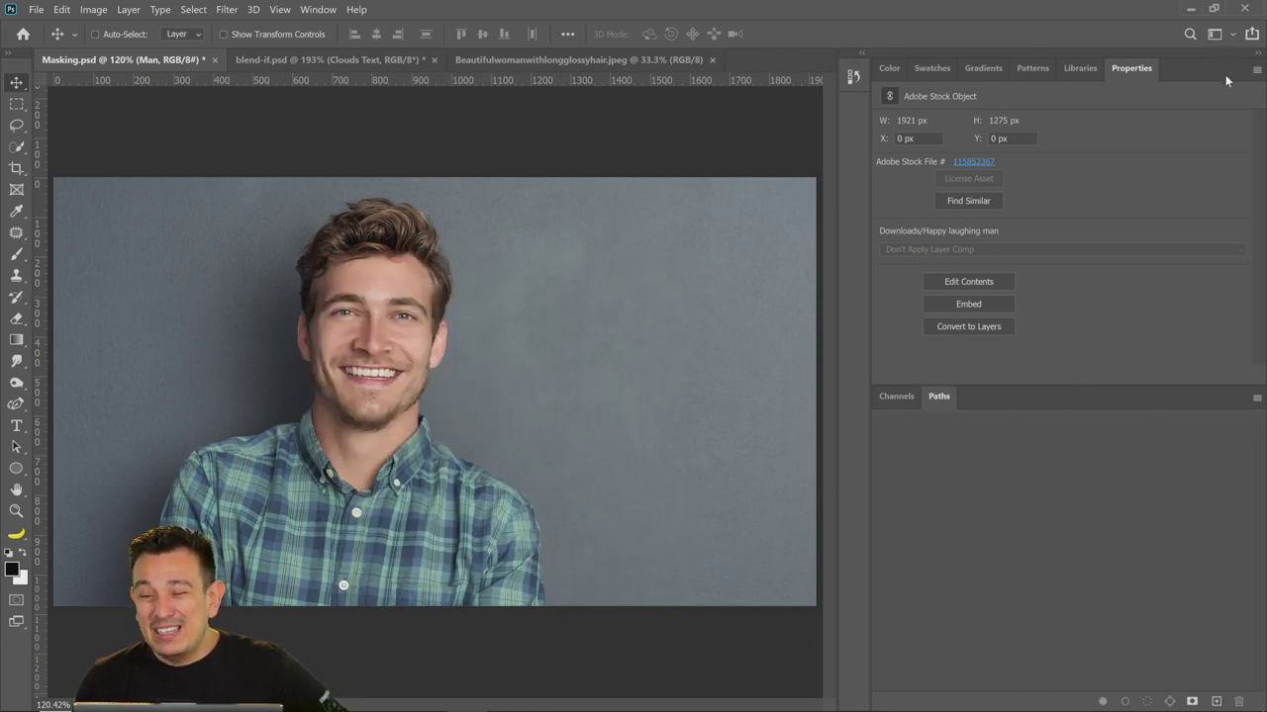
left_click(1234, 36)
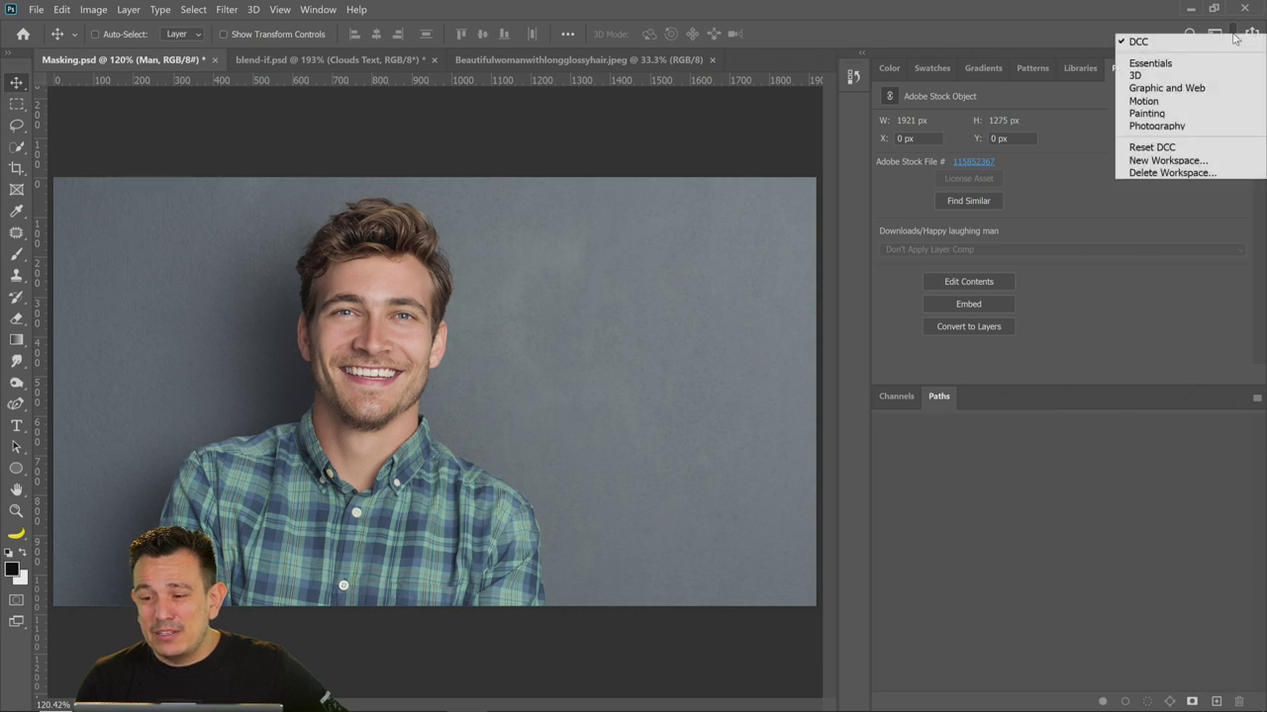
left_click(1161, 148)
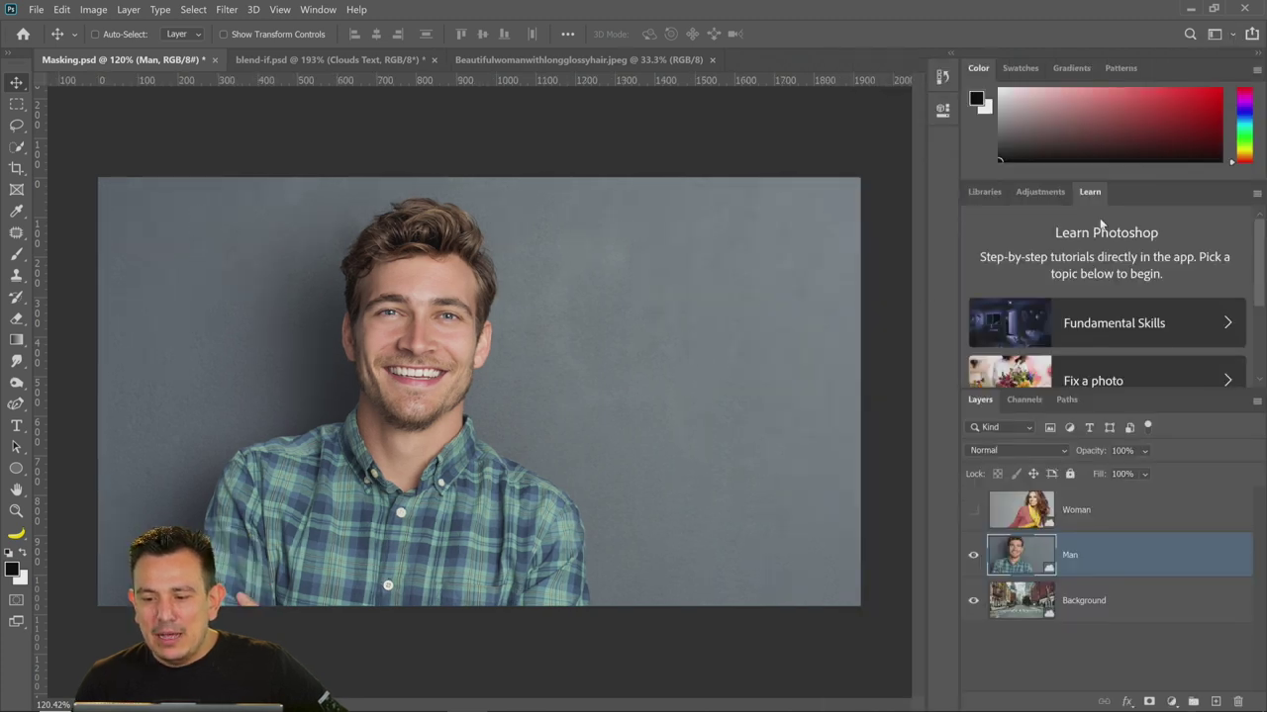
Widen the panel column and close the Learn and Adjustments panels
left_click_drag(961, 248, 926, 248)
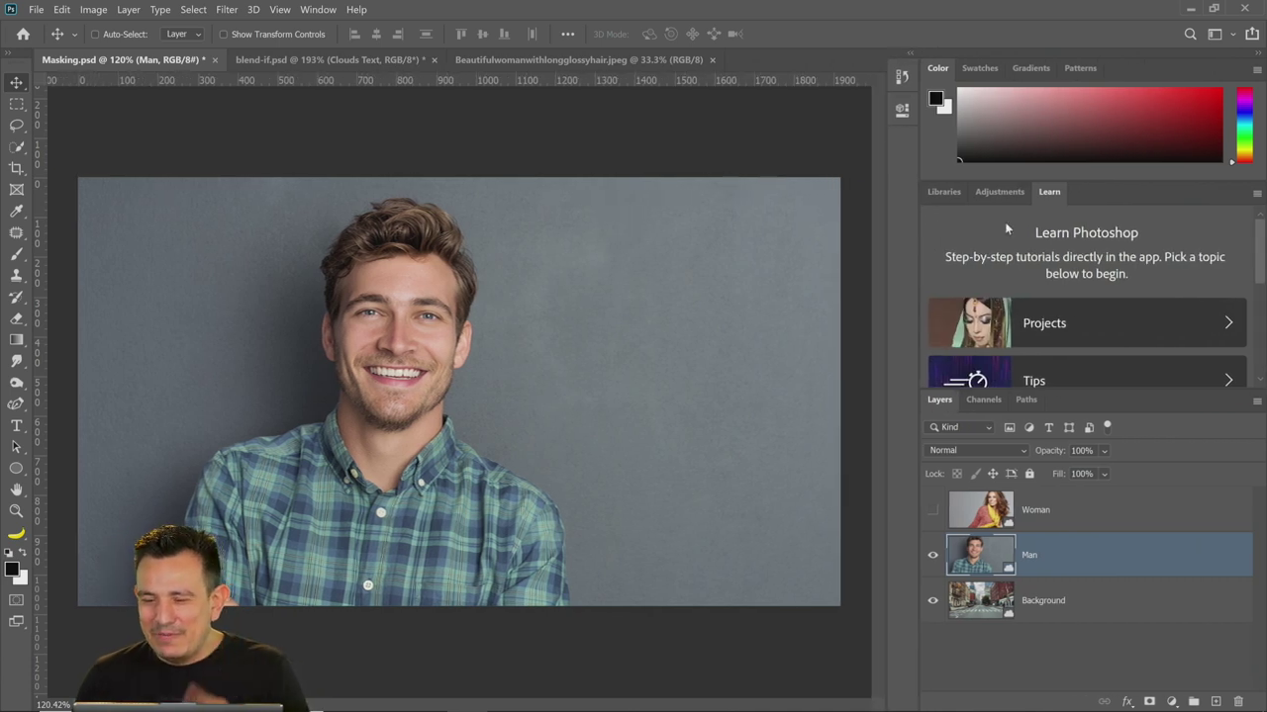
right_click(1046, 192)
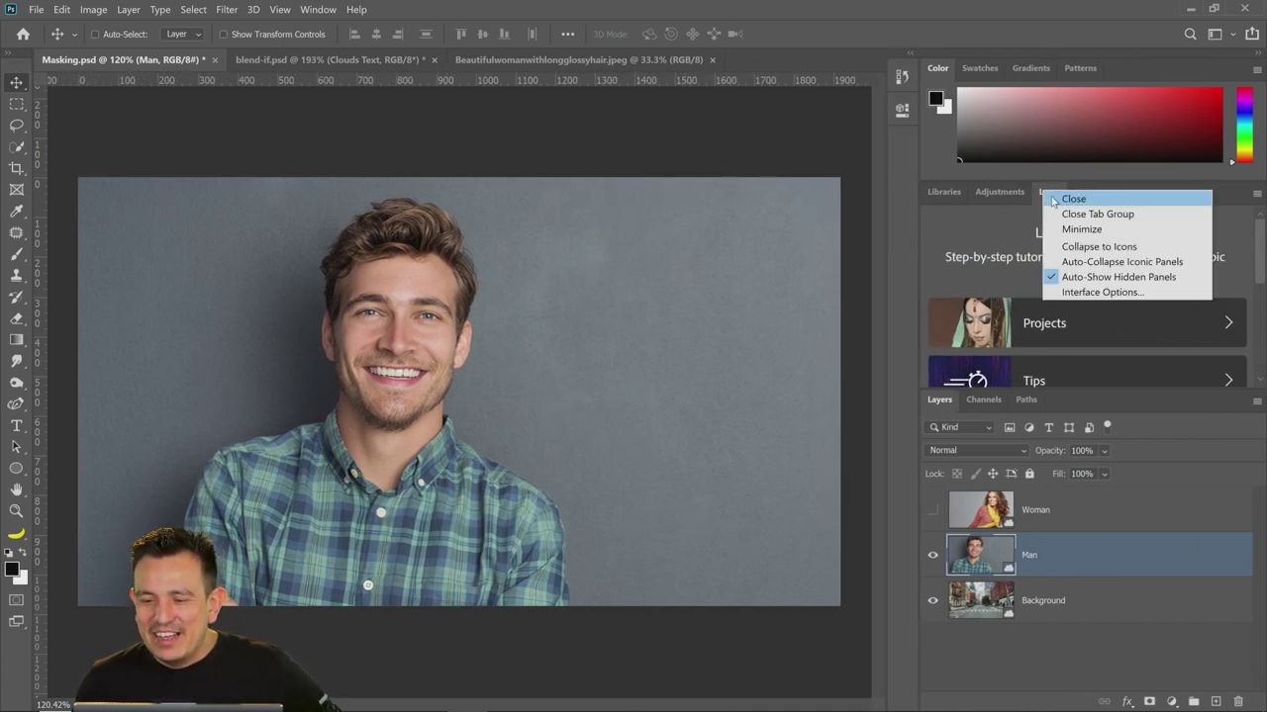
left_click(1072, 199)
right_click(1018, 198)
left_click(1036, 204)
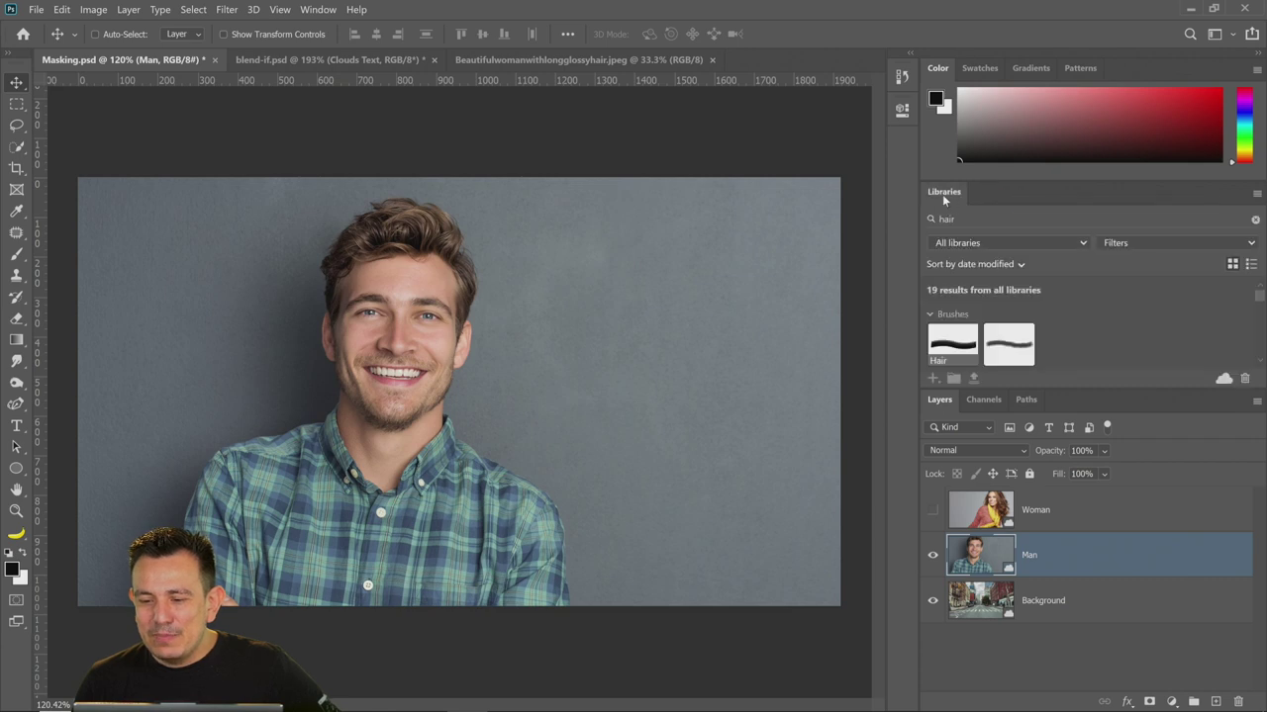
Dock the Libraries and Properties panels into the group holding Color, Swatches, Gradients and Patterns
left_click_drag(943, 199, 1128, 67)
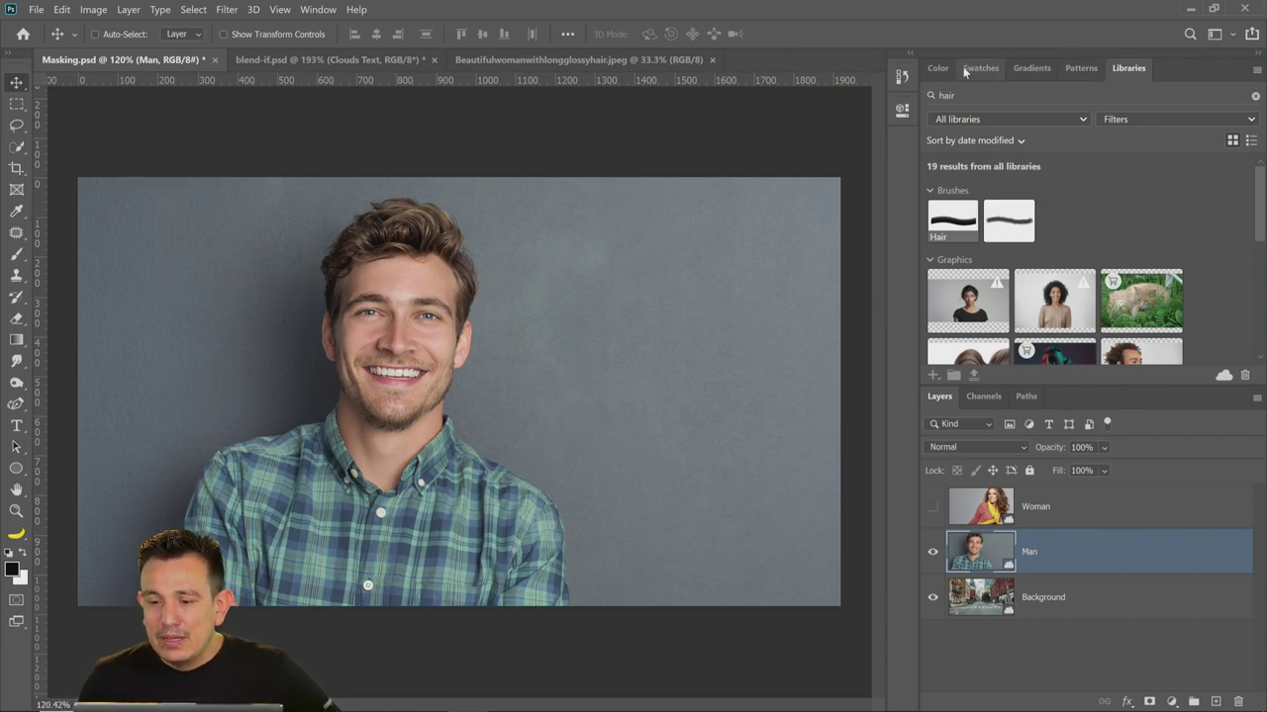
left_click(900, 114)
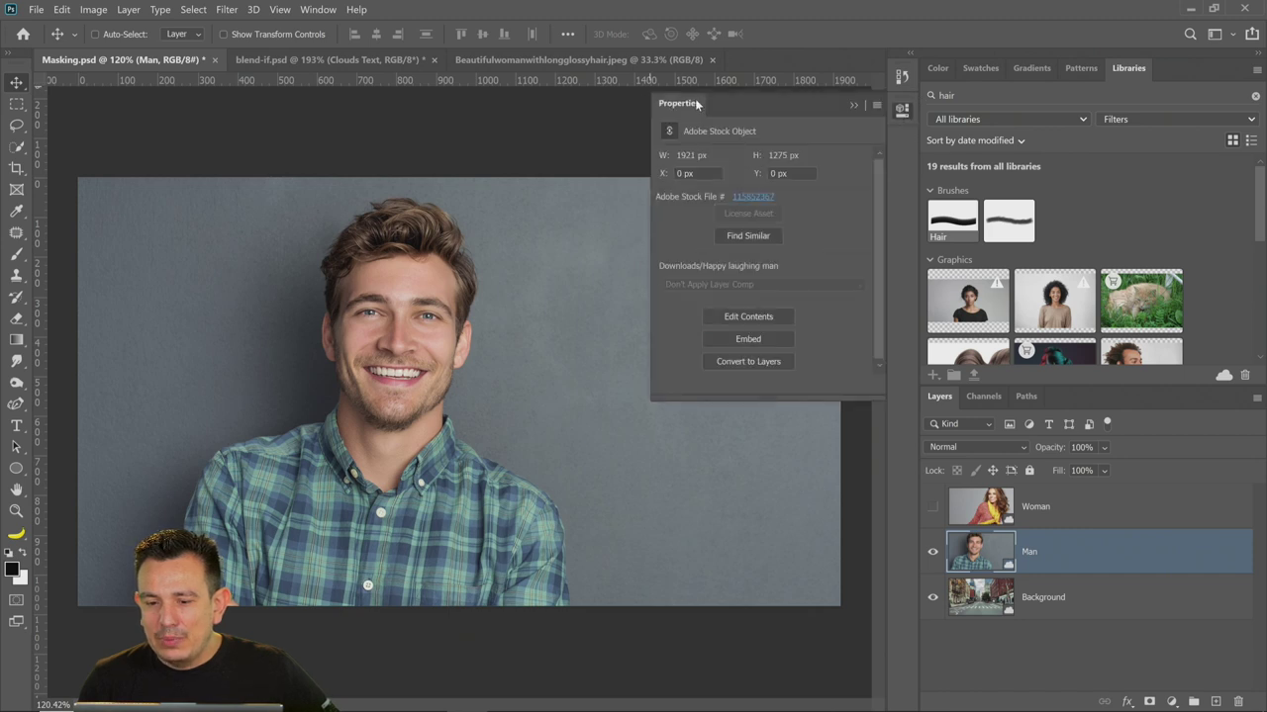
left_click_drag(697, 103, 989, 71)
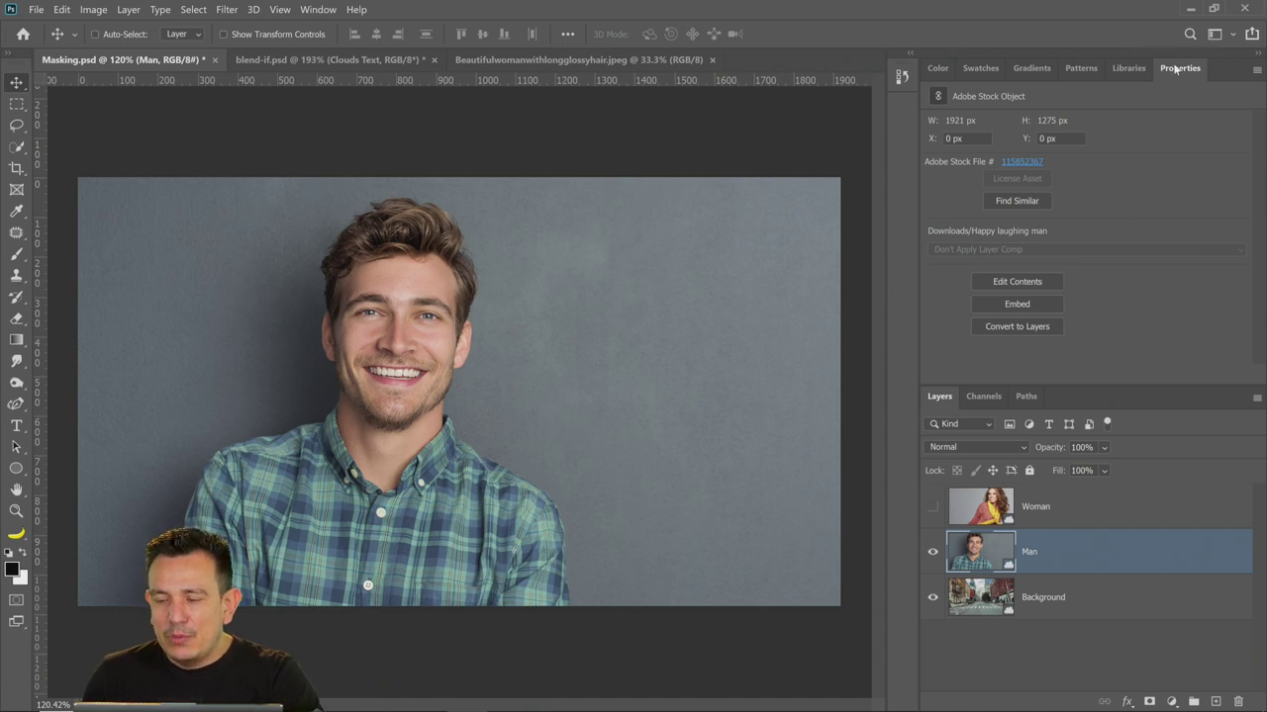
left_click_drag(1179, 68, 946, 61)
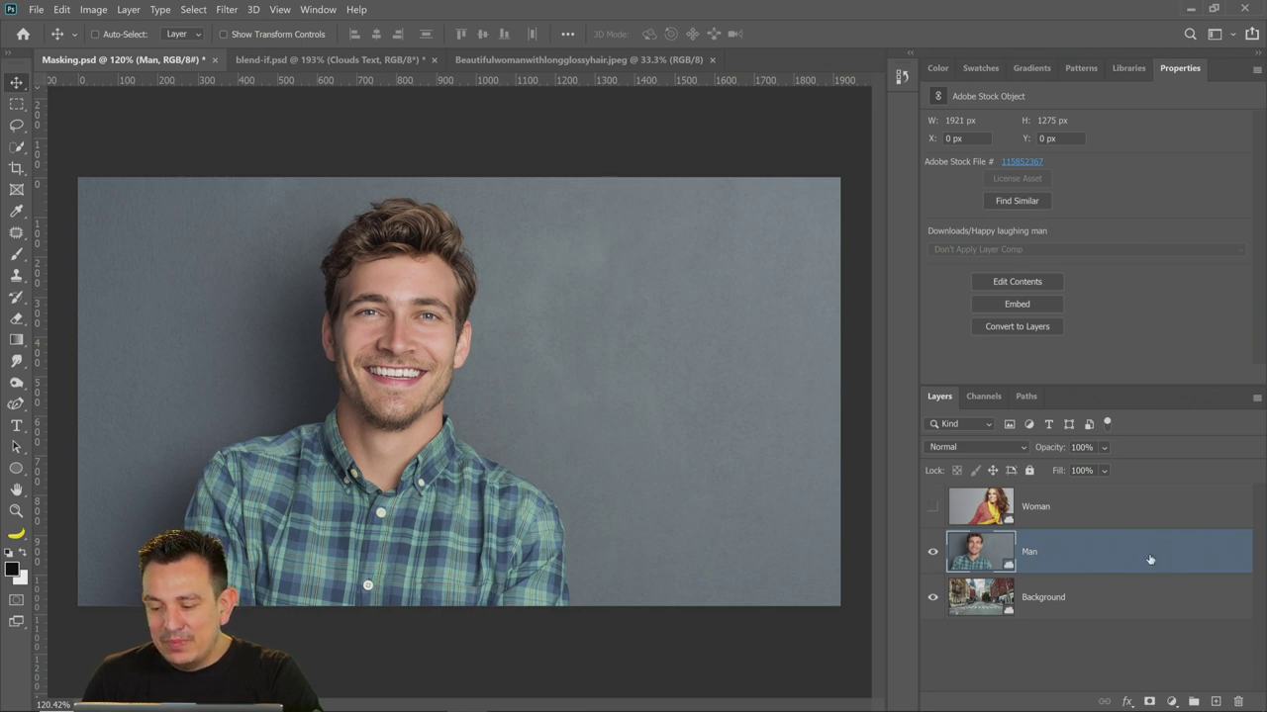
Toggle the visibility of the Woman and Man layers to examine each portrait and the street background, leaving only Woman hidden
left_click(932, 508)
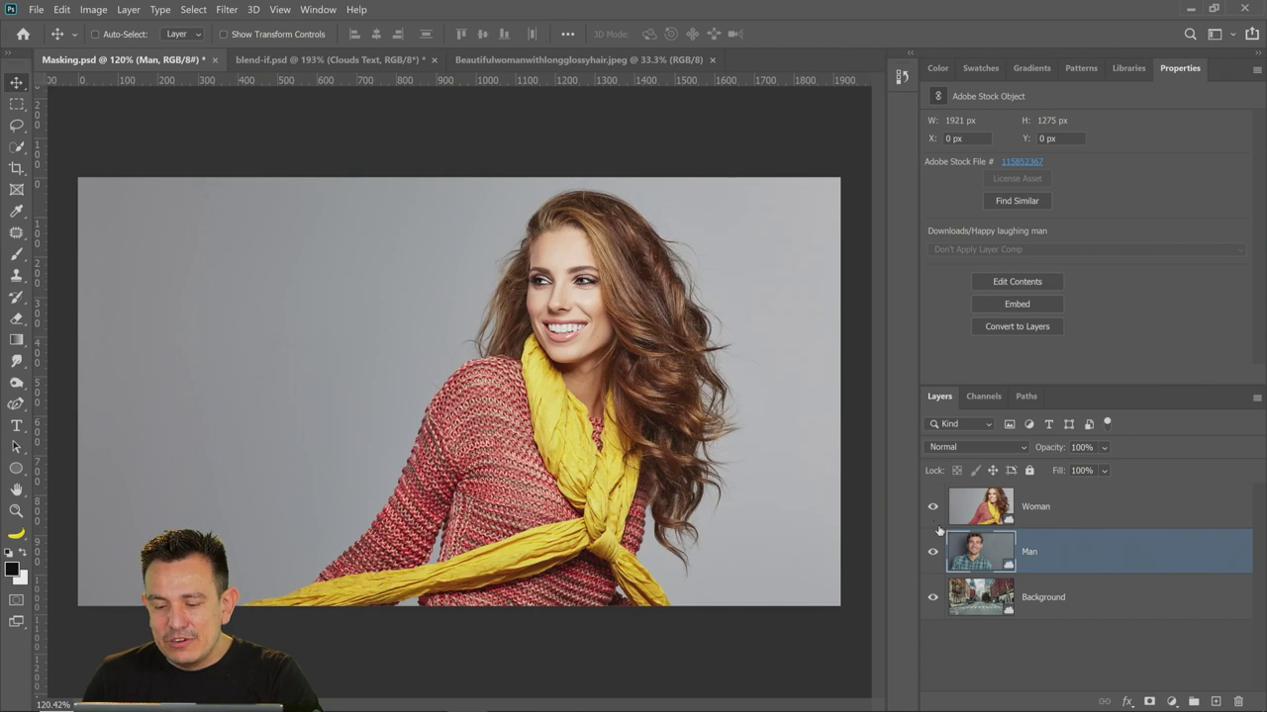
left_click(932, 507)
left_click(932, 506)
left_click(932, 506)
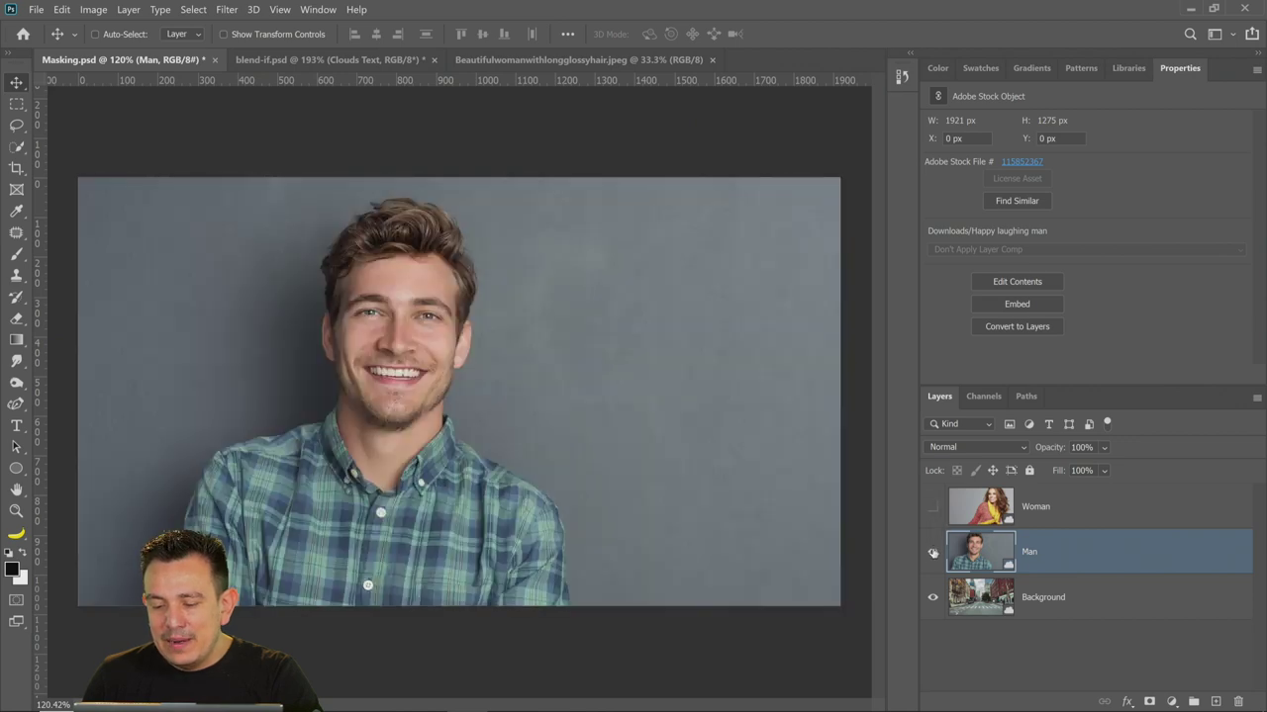
left_click(932, 553)
left_click(932, 553)
left_click(933, 507)
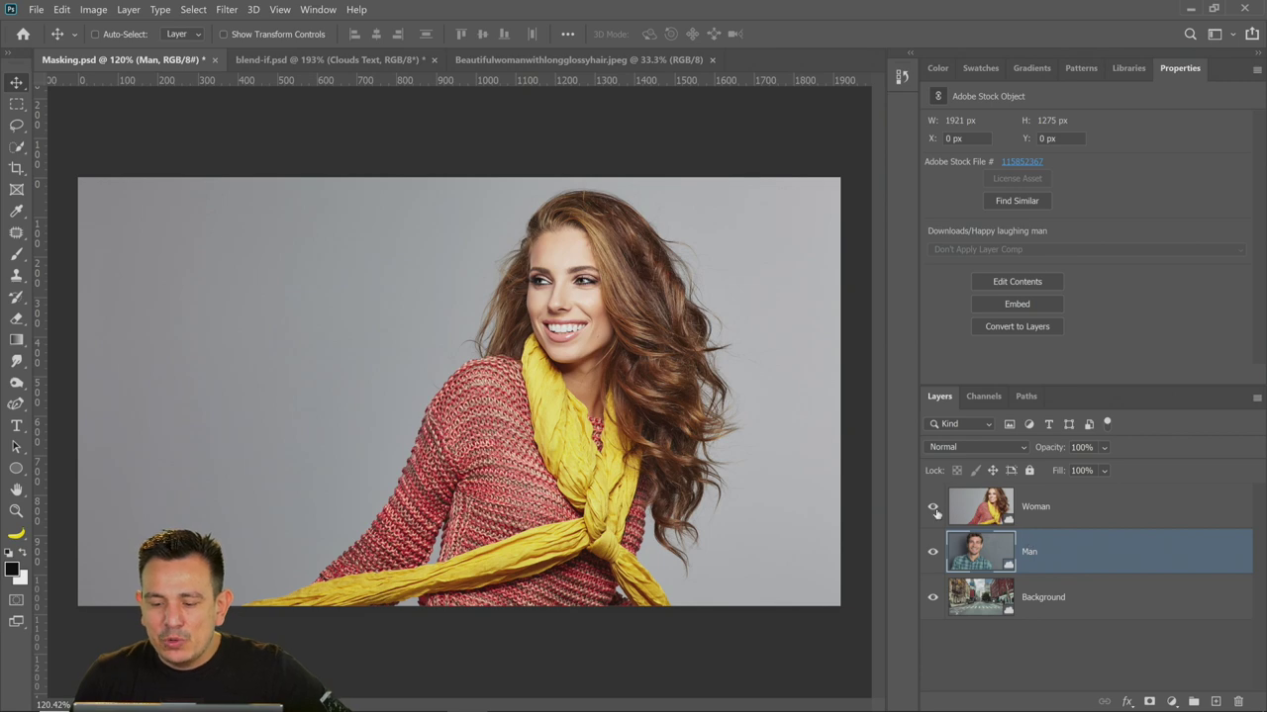
left_click(932, 507)
left_click(932, 552)
left_click(932, 552)
left_click(933, 552)
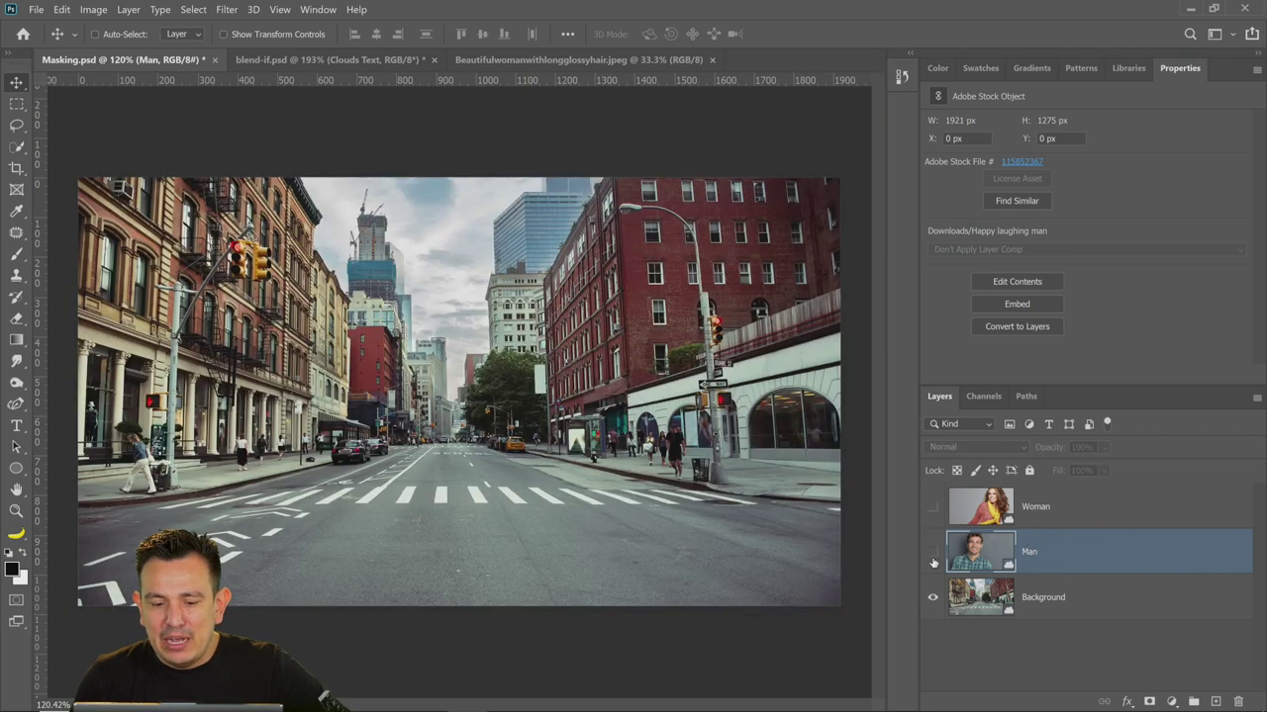
left_click(932, 552)
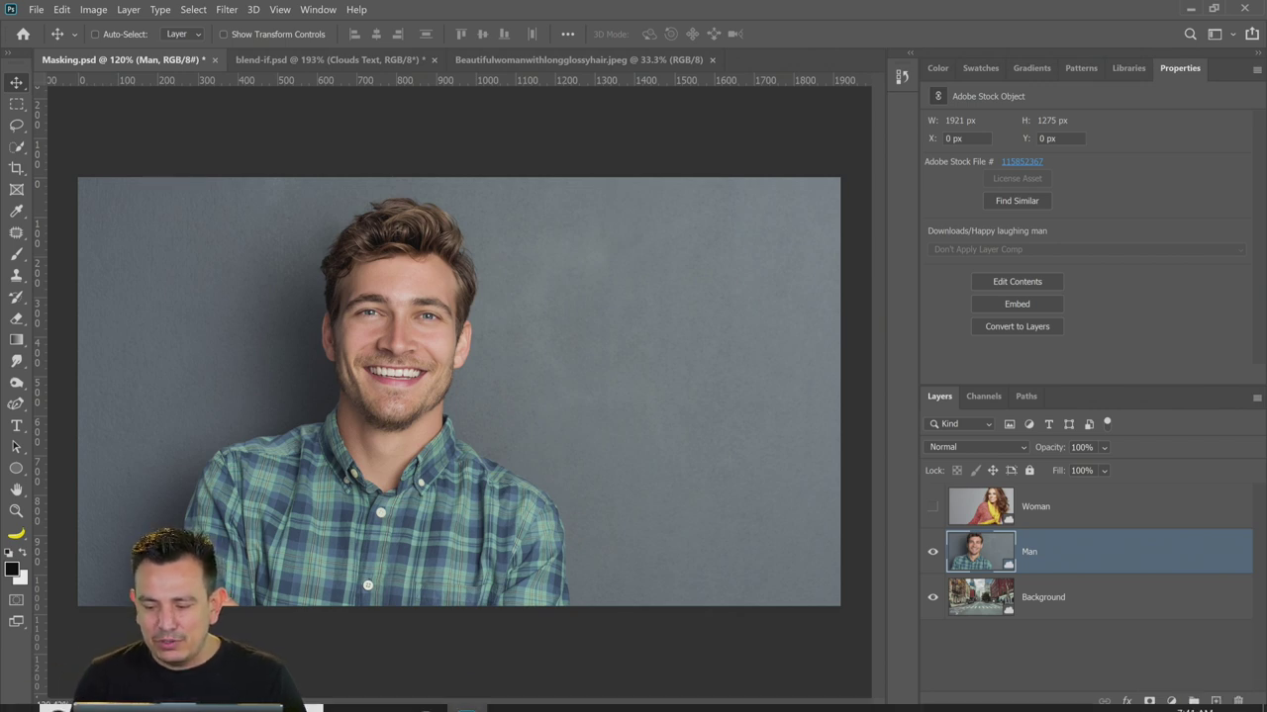
Add a white layer mask to the Man layer and ready the Brush tool with black as the foreground color
left_click(1148, 701)
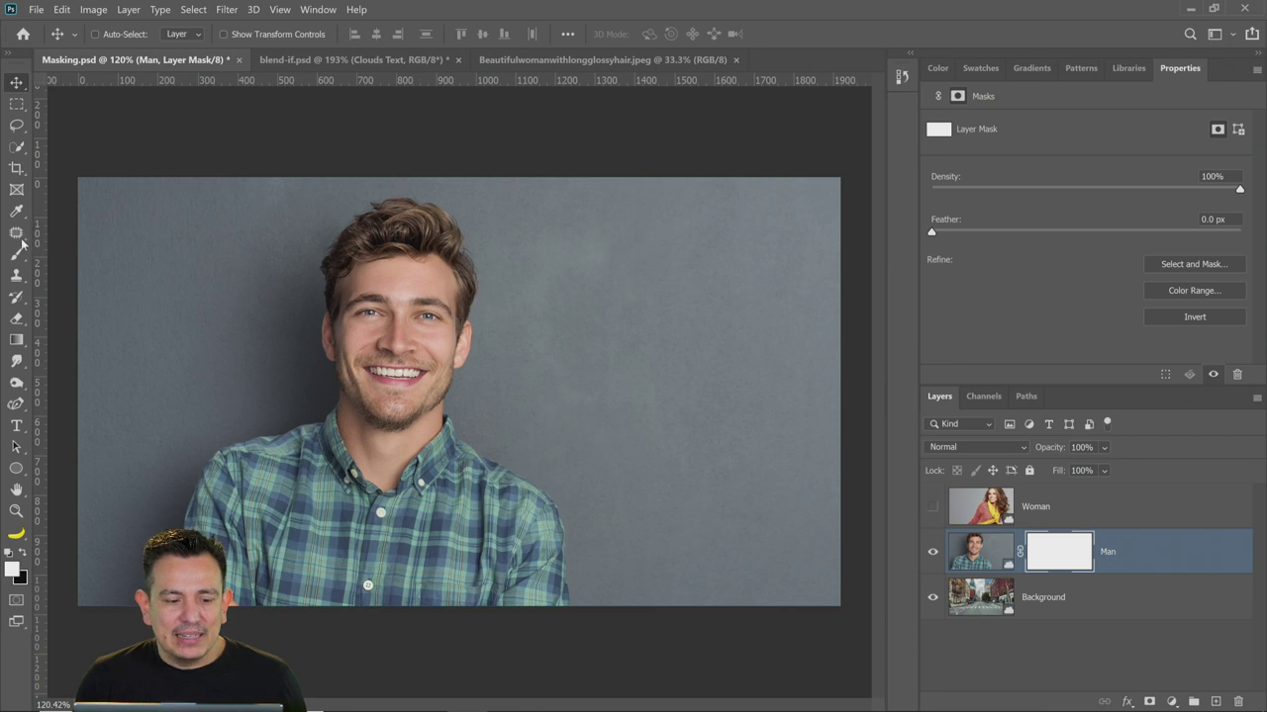
left_click_drag(16, 253, 85, 256)
left_click(25, 555)
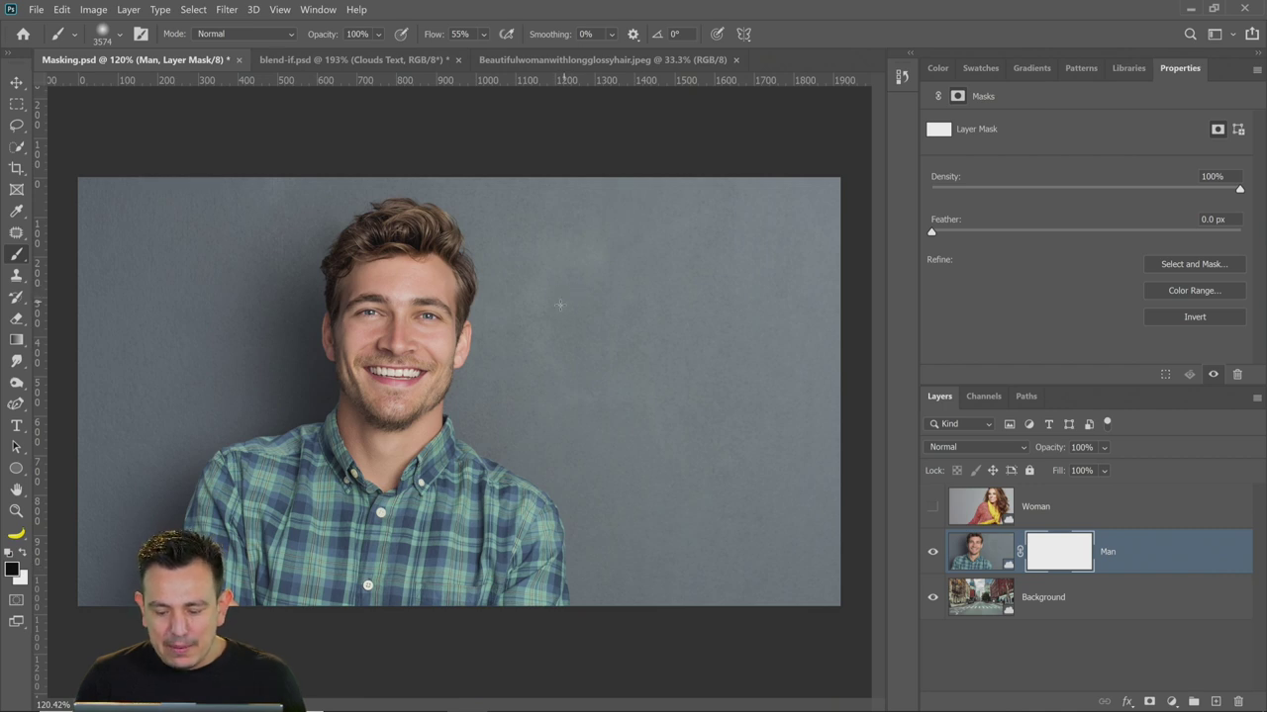
Reduce the brush size to 125 and paint black on the Man mask right of the man and over the upper-left corner, revealing the street
key("bracketleft")
key("bracketleft")
key("bracketleft")
key("bracketleft")
key("bracketleft")
key("bracketleft")
key("bracketleft")
key("bracketleft")
key("bracketleft")
key("bracketleft")
key("bracketleft")
key("bracketleft")
key("bracketleft")
key("bracketleft")
key("bracketleft")
key("bracketleft")
key("bracketleft")
key("bracketleft")
key("bracketleft")
key("bracketleft")
key("bracketleft")
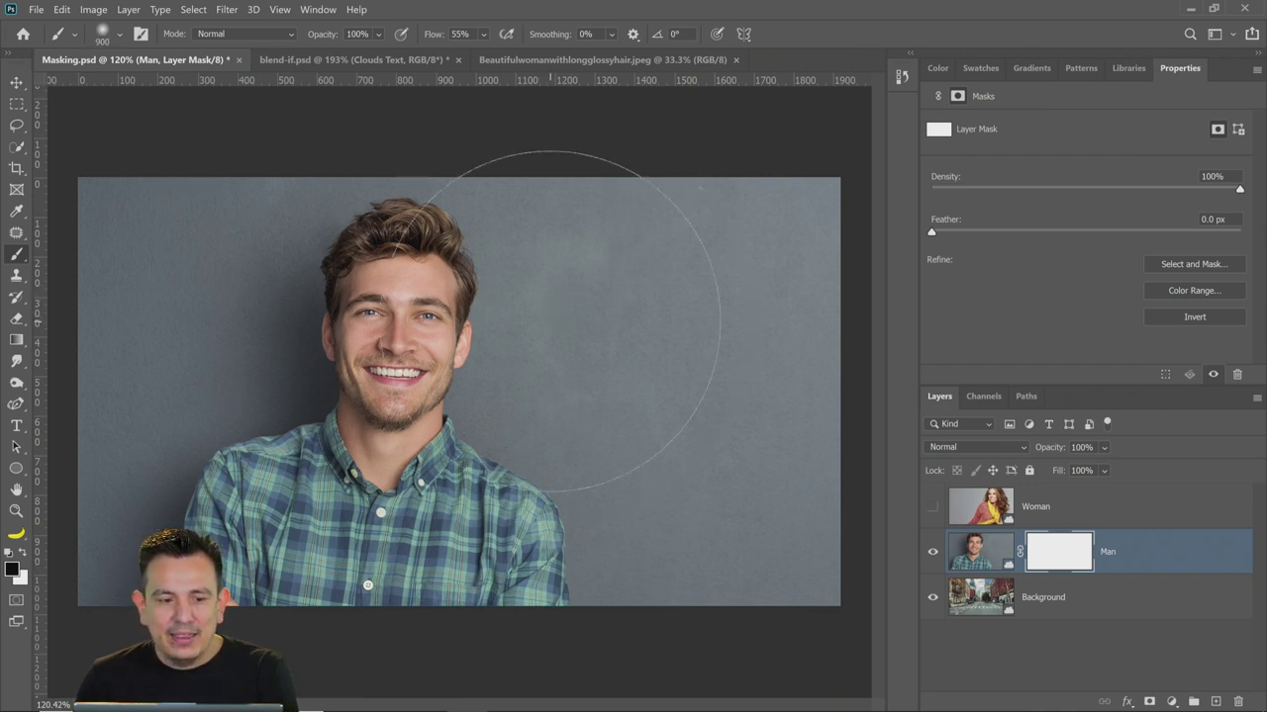
mouse_move(586, 232)
left_mouse_down()
mouse_move(630, 270)
mouse_move(617, 293)
mouse_move(671, 319)
mouse_move(644, 351)
mouse_move(690, 381)
mouse_move(734, 460)
left_mouse_up()
mouse_move(658, 391)
left_mouse_down()
mouse_move(663, 253)
mouse_move(722, 396)
mouse_move(726, 297)
mouse_move(757, 416)
left_mouse_up()
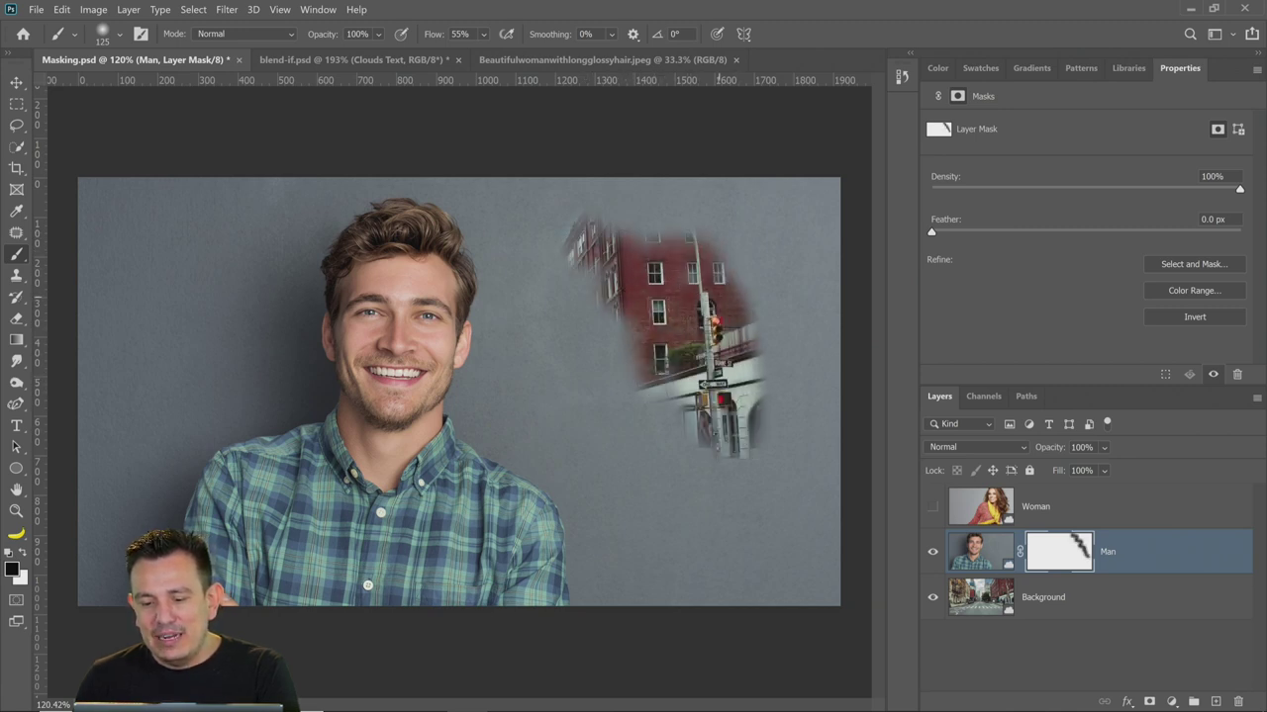
mouse_move(223, 238)
left_mouse_down()
mouse_move(158, 297)
mouse_move(114, 193)
mouse_move(94, 262)
mouse_move(169, 306)
mouse_move(188, 336)
left_mouse_up()
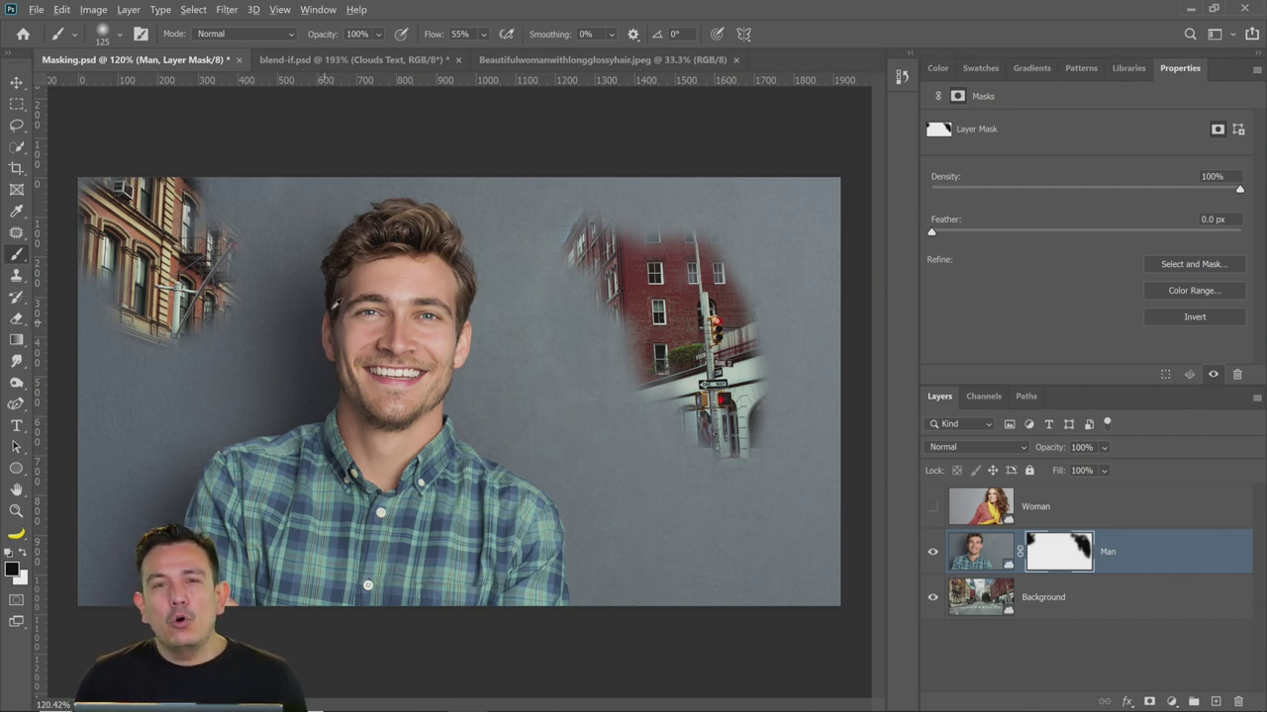
Switch repeatedly between the Man layer's mask view and the normal image to compare the black-painted areas with the revealed street
left_click(1057, 557, "alt")
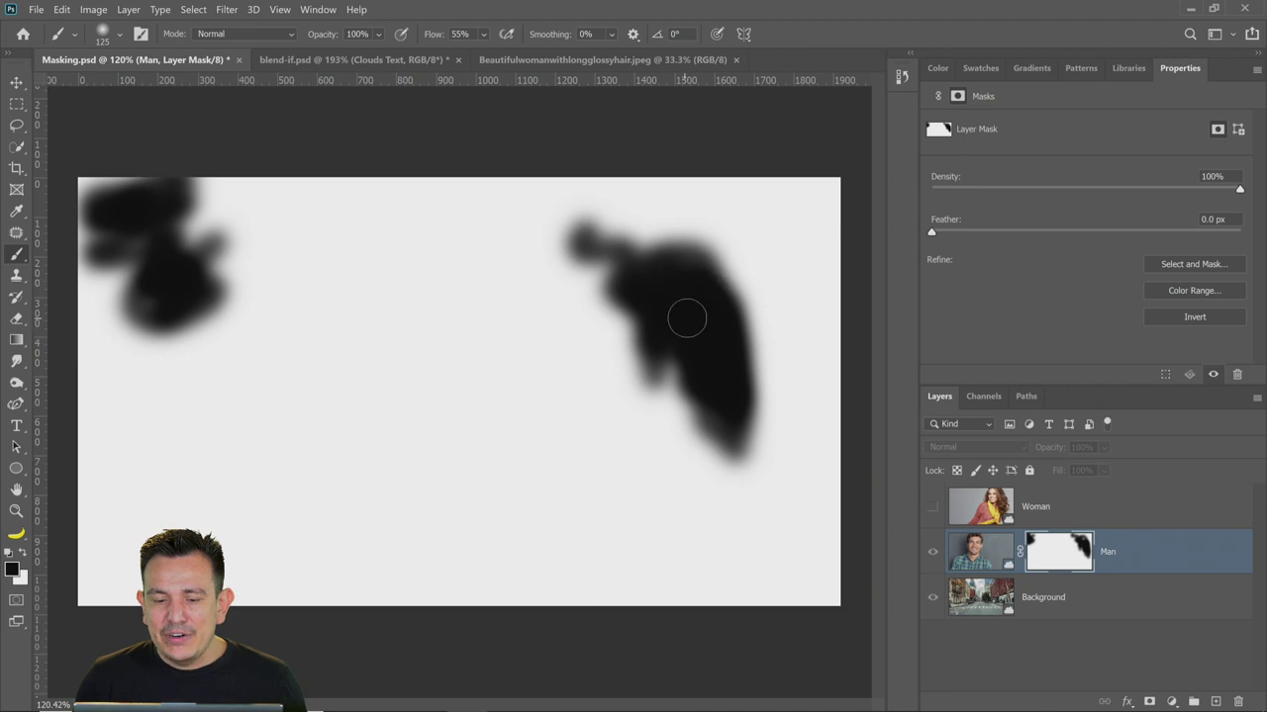
left_click(1058, 557, "alt")
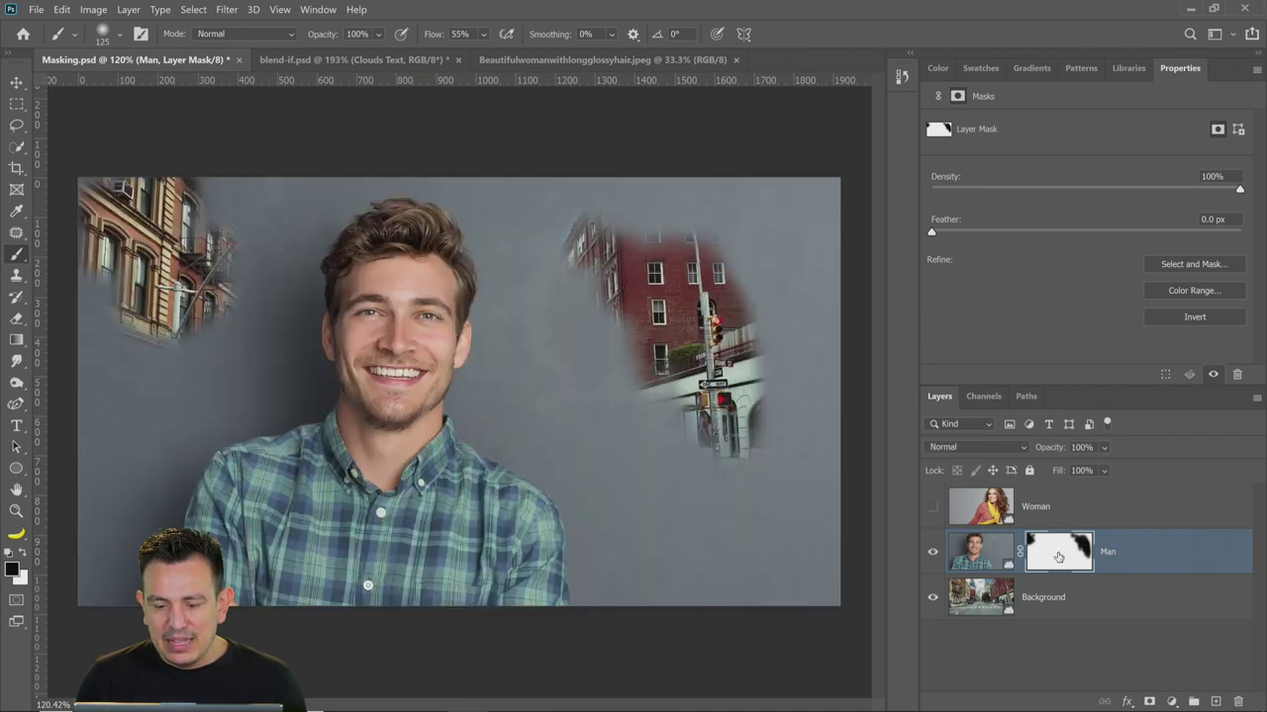
left_click(1058, 557, "alt")
left_click(1058, 557, "alt")
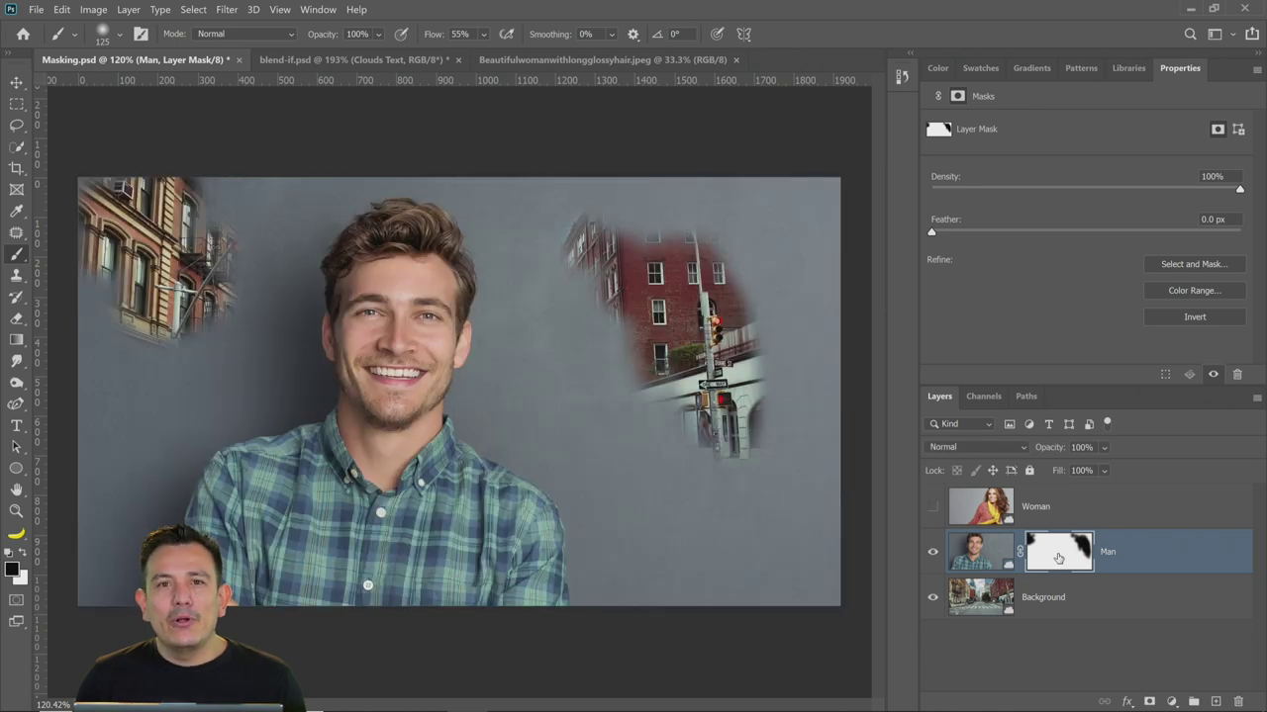
left_click(1058, 557, "alt")
left_click(1058, 557, "alt")
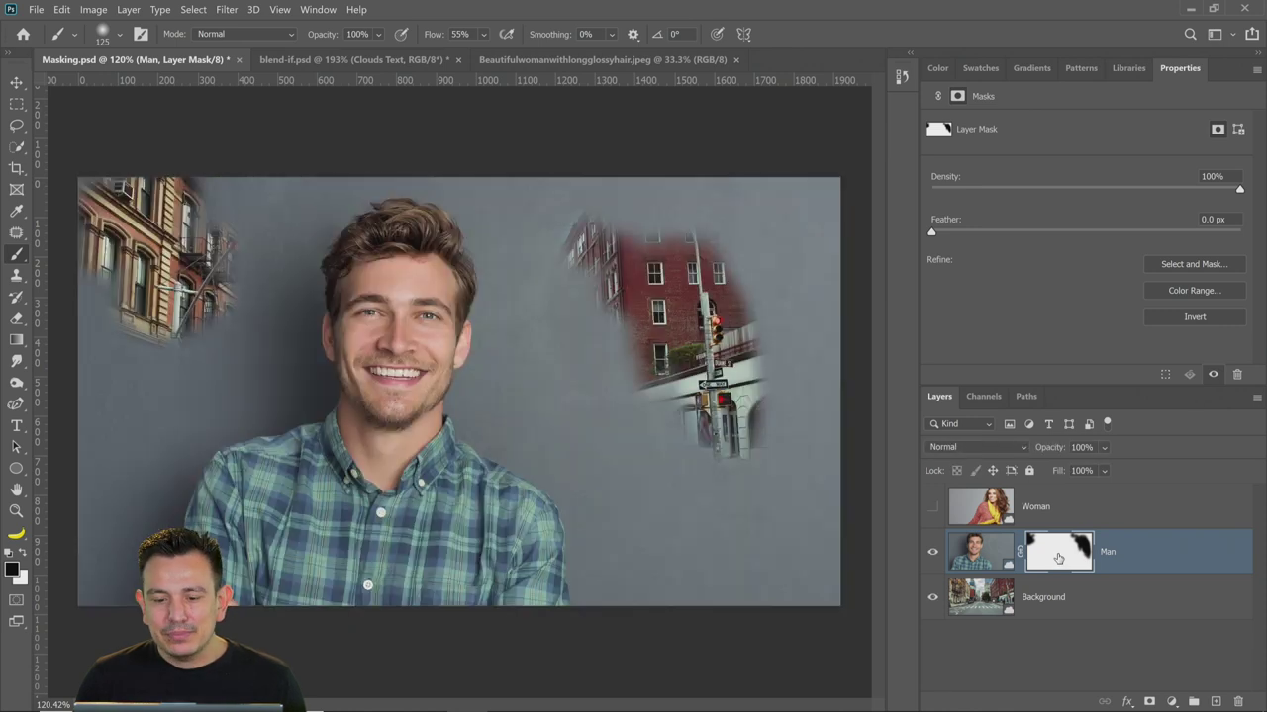
left_click(1057, 557, "alt")
left_click(1058, 557, "alt")
left_click(1057, 557, "alt")
left_click(1058, 557, "alt")
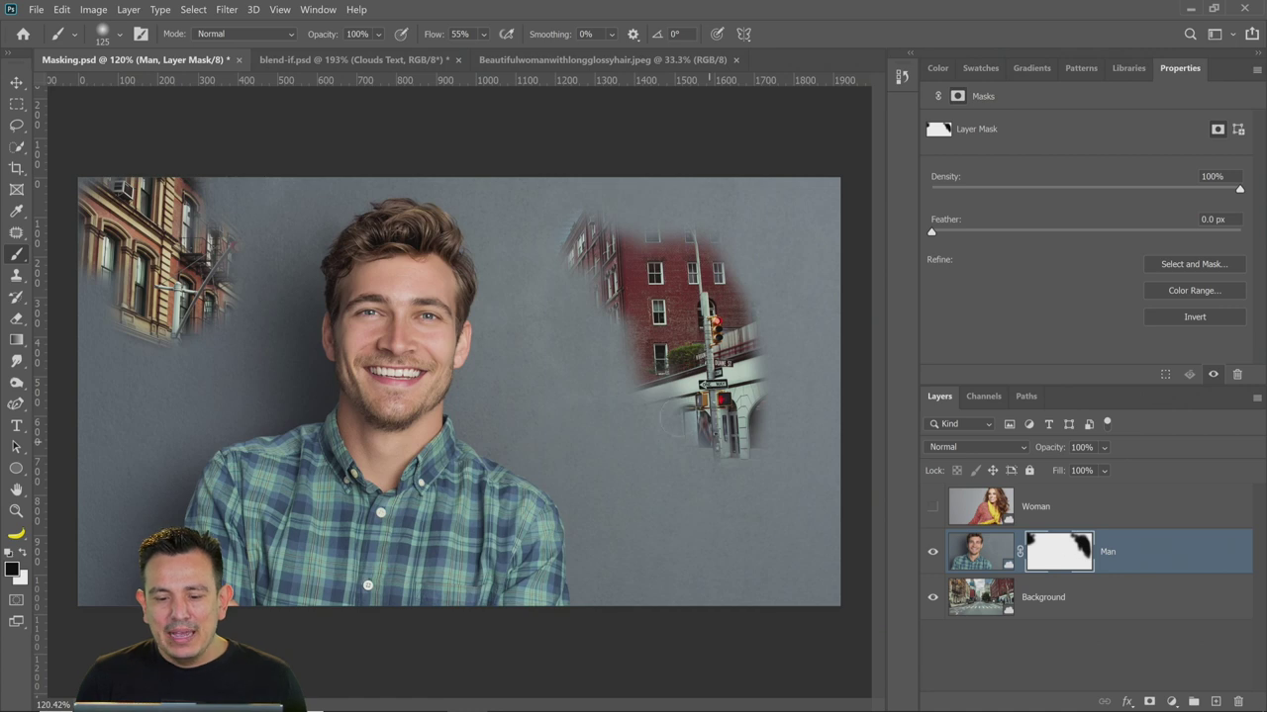
Display the Man mask alone, try white and a 50% brightness gray as foreground color, and discard the color choices
left_click(1051, 561, "alt")
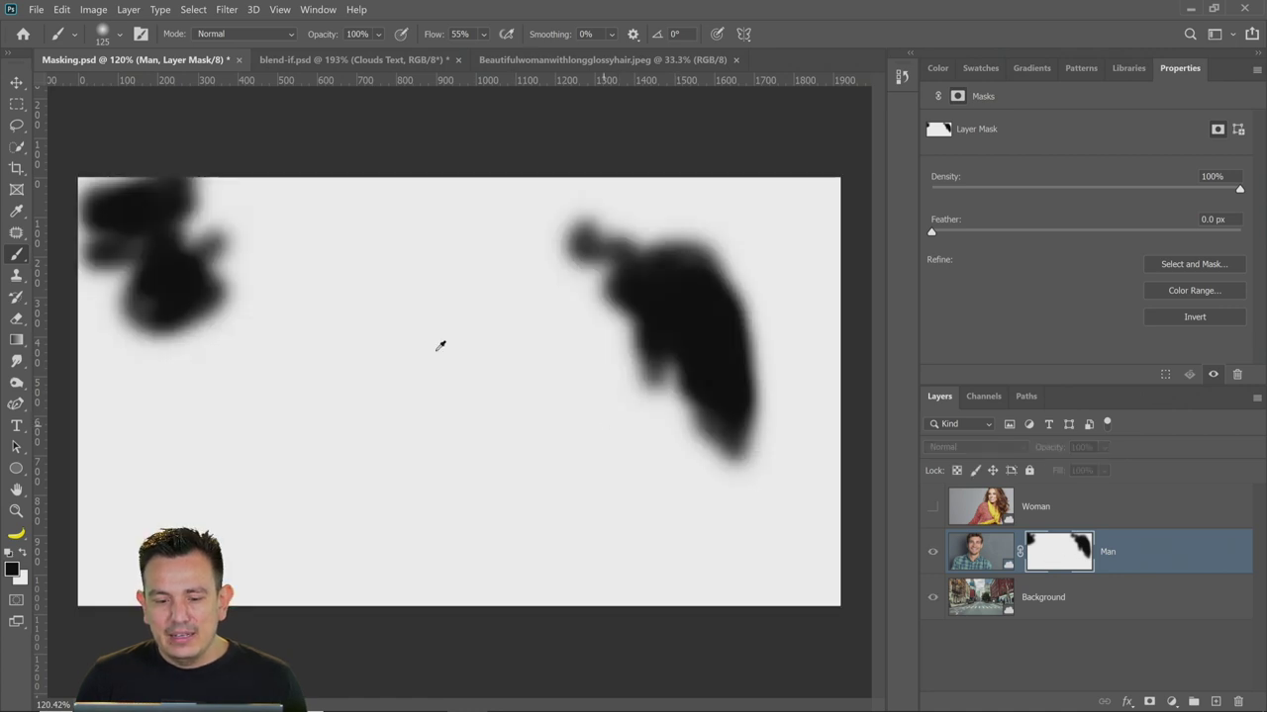
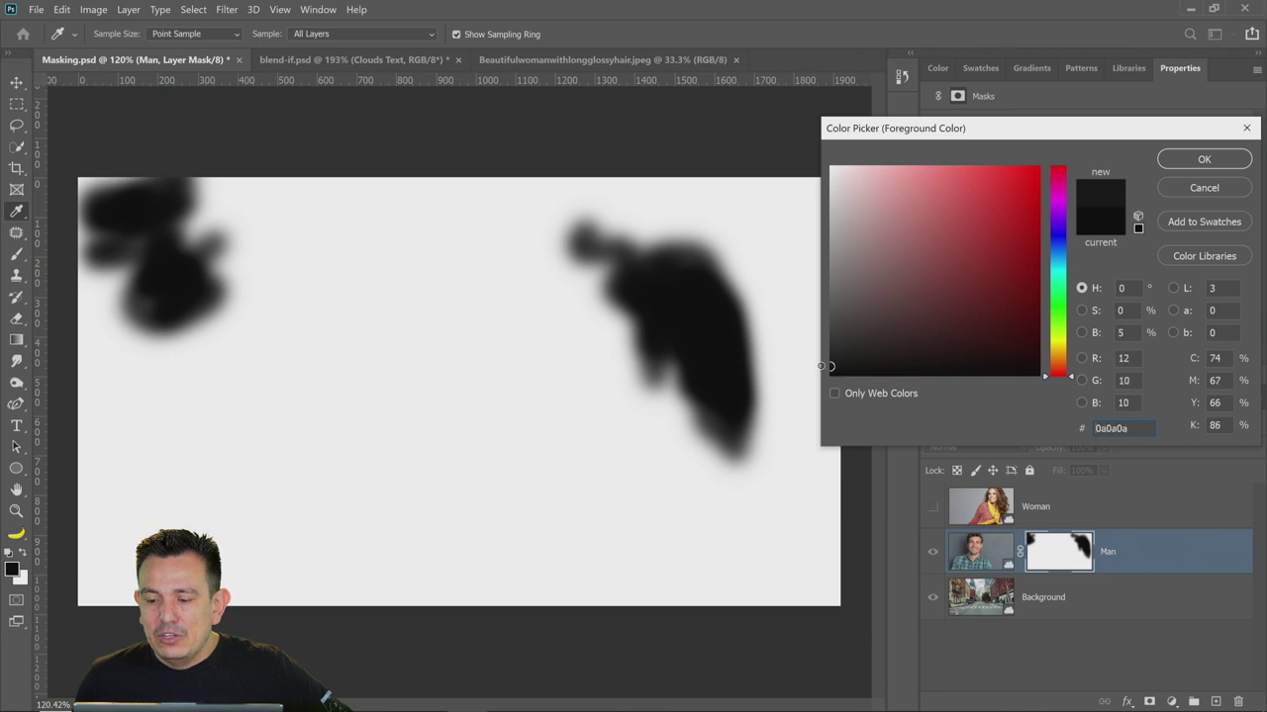
mouse_move(823, 370)
left_mouse_down()
mouse_move(778, 240)
mouse_move(727, 159)
left_mouse_up()
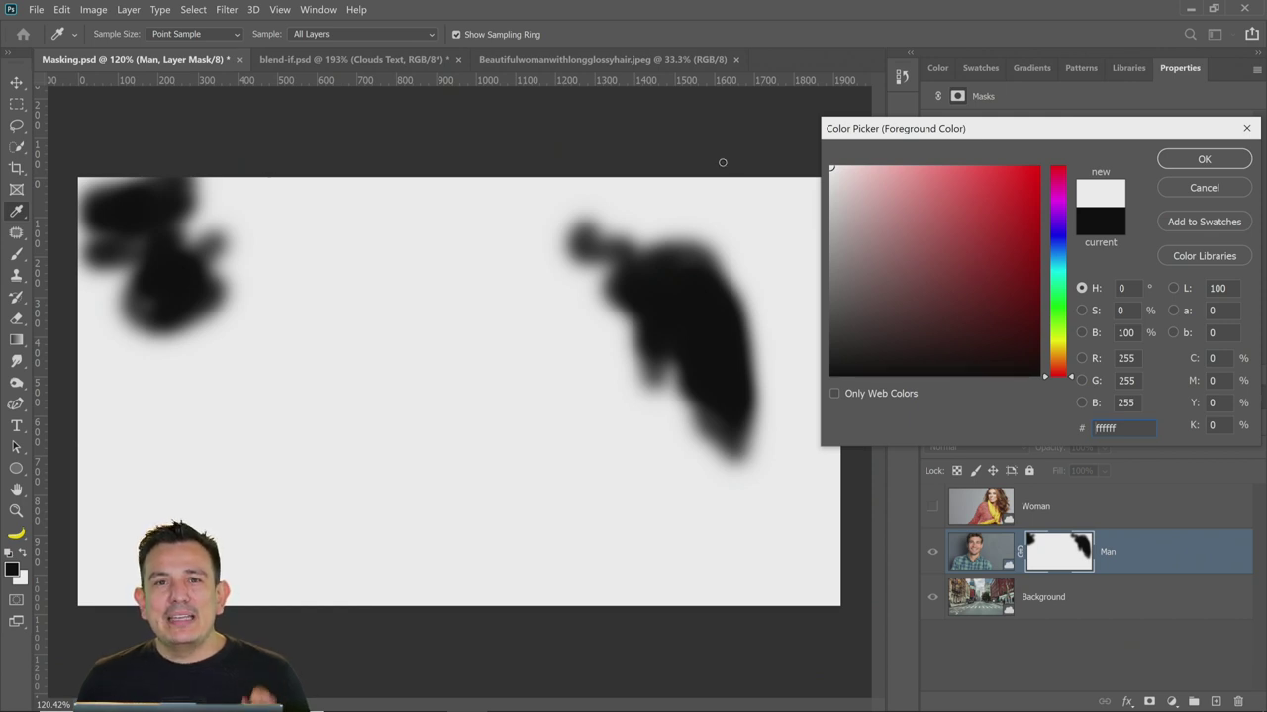
left_click_drag(722, 165, 617, 142)
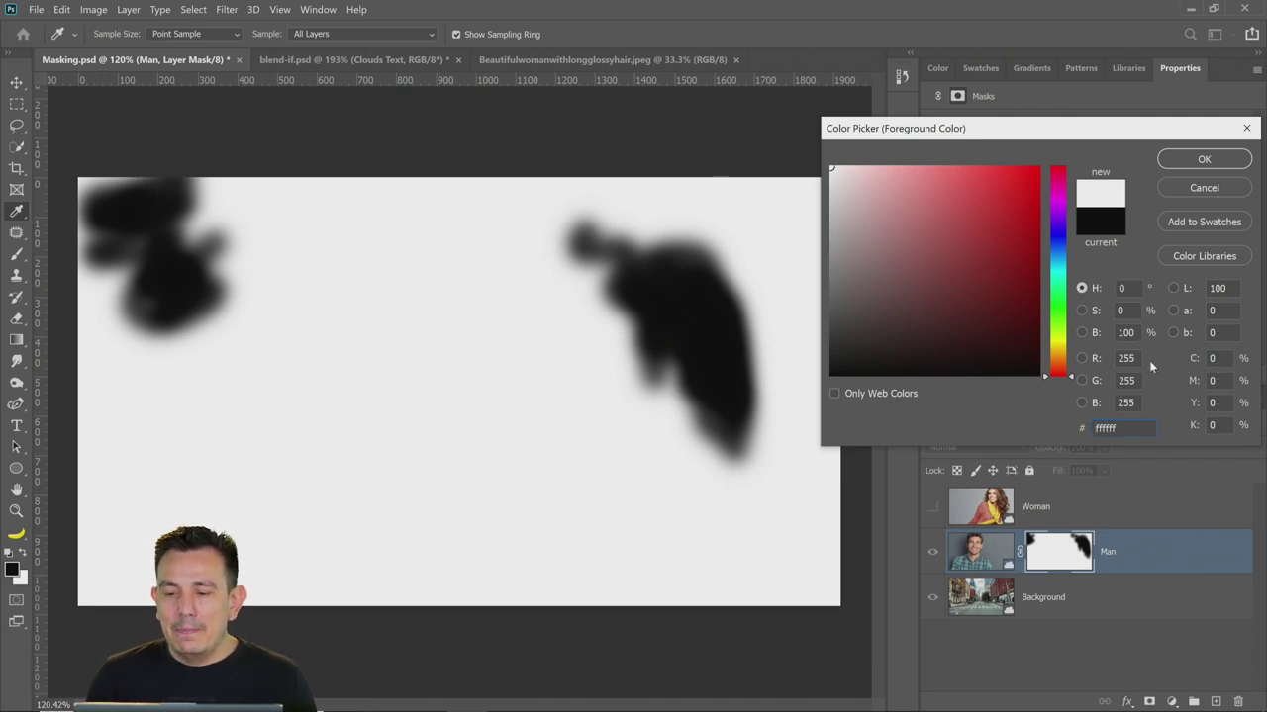
left_click_drag(848, 275, 823, 281)
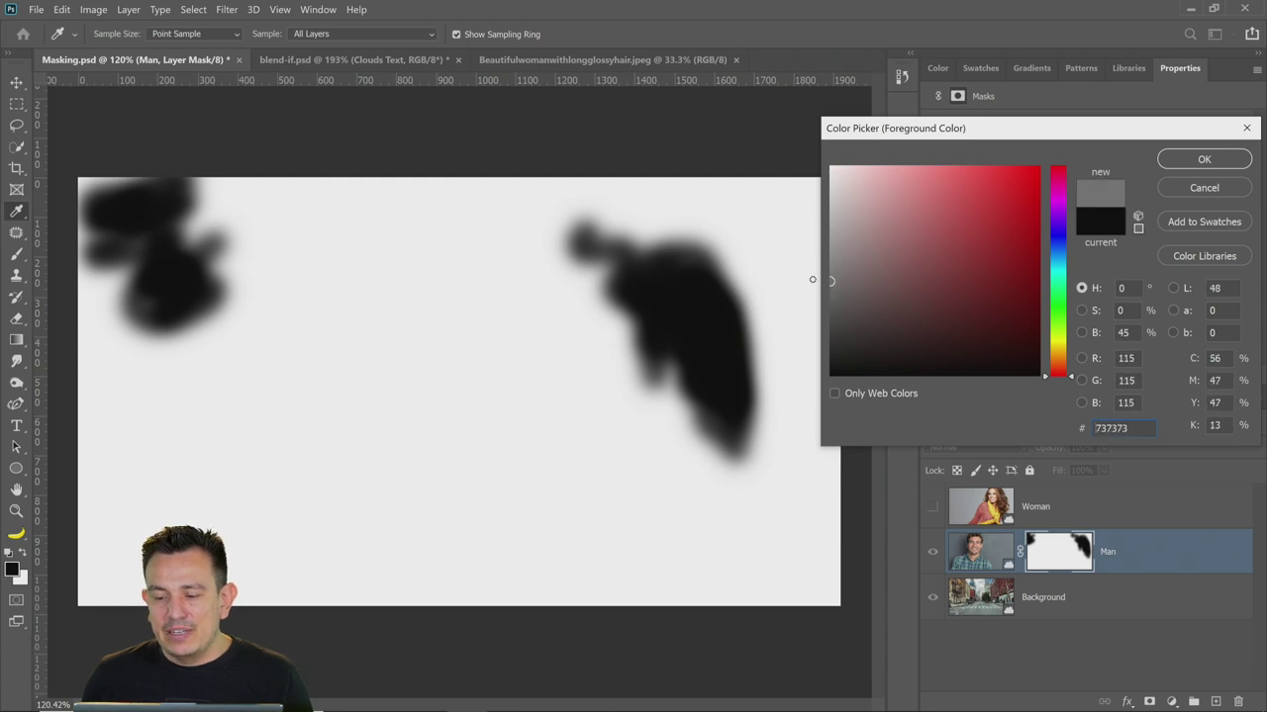
left_click(1123, 332)
type("50")
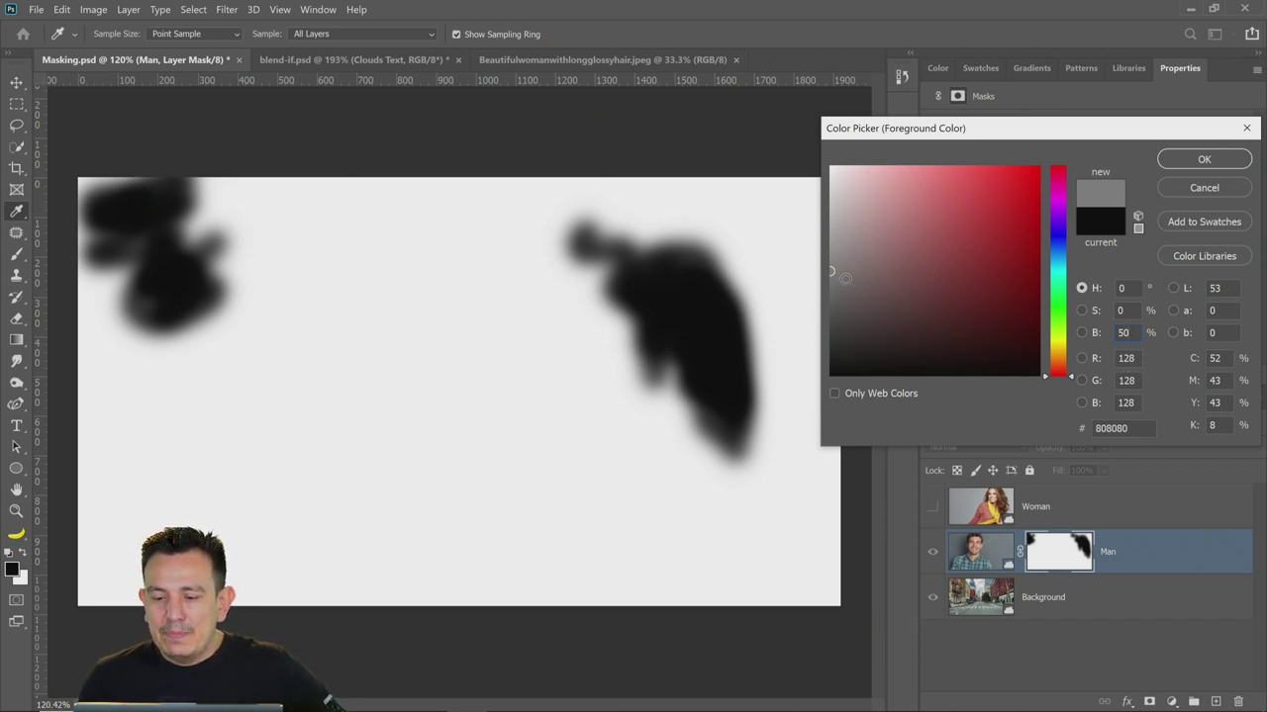
mouse_move(832, 271)
left_mouse_down()
mouse_move(832, 377)
mouse_move(834, 176)
mouse_move(760, 122)
left_mouse_up()
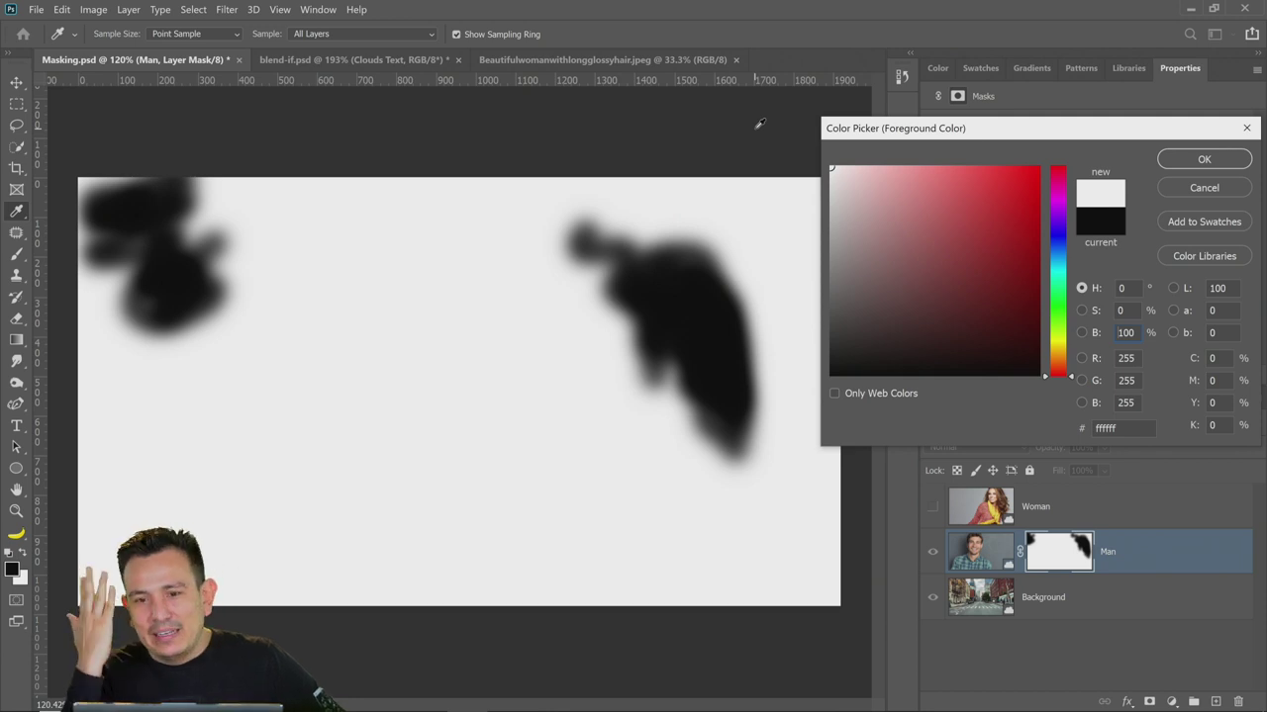
left_click(1175, 188)
key("b")
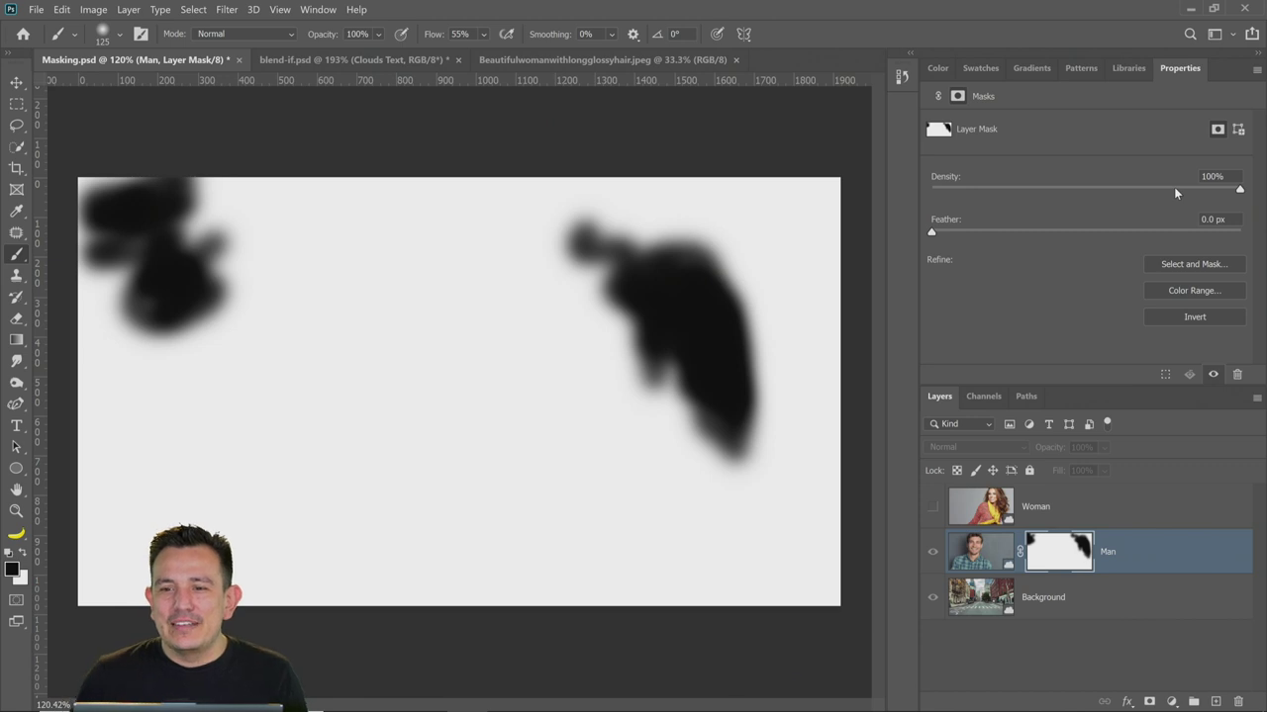
Delete the layer mask from the Man layer
right_click(1047, 562)
left_click(1096, 591)
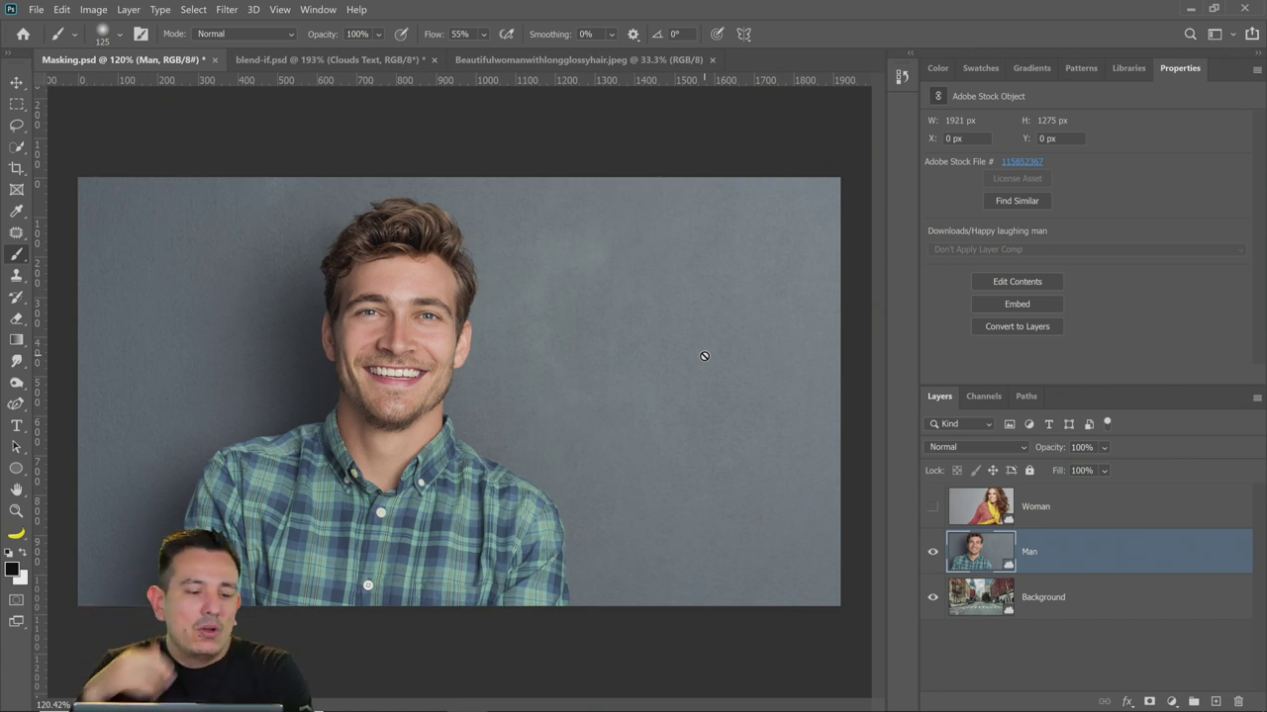
Try to select the man's face and hair in several additions with the Magic Wand, and deselect
left_click(16, 146)
left_click(96, 176)
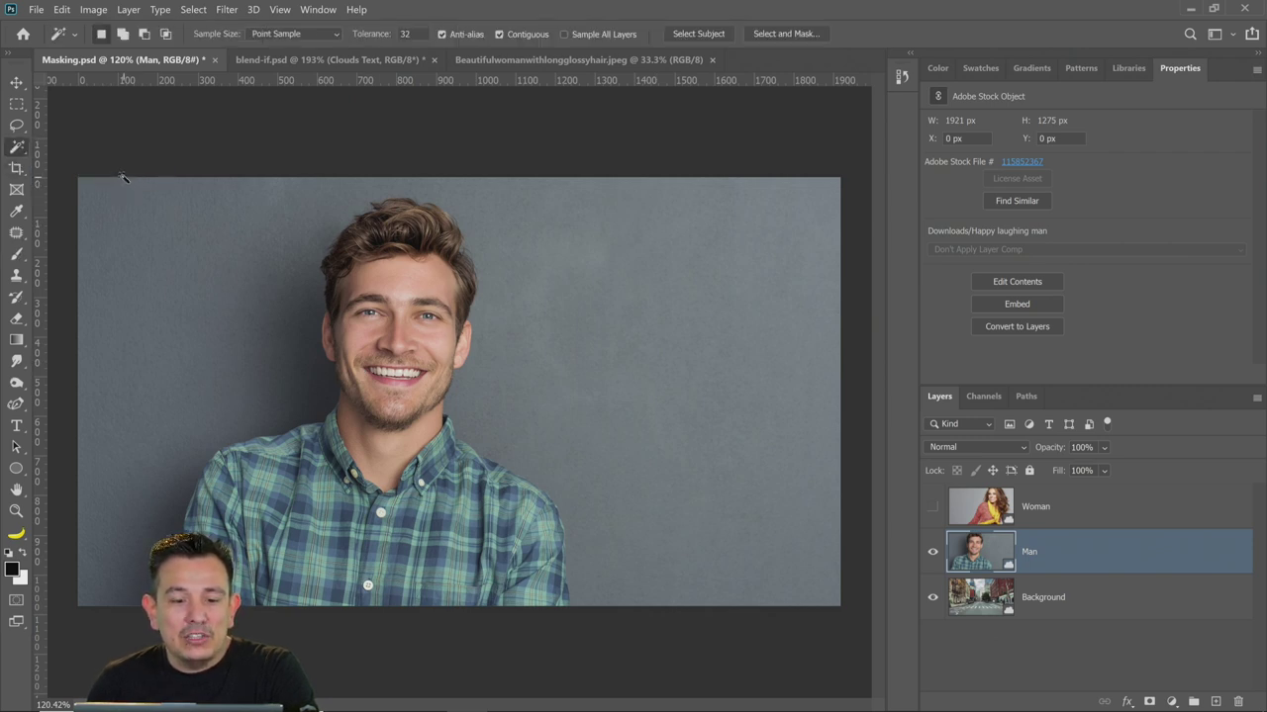
left_click(414, 285)
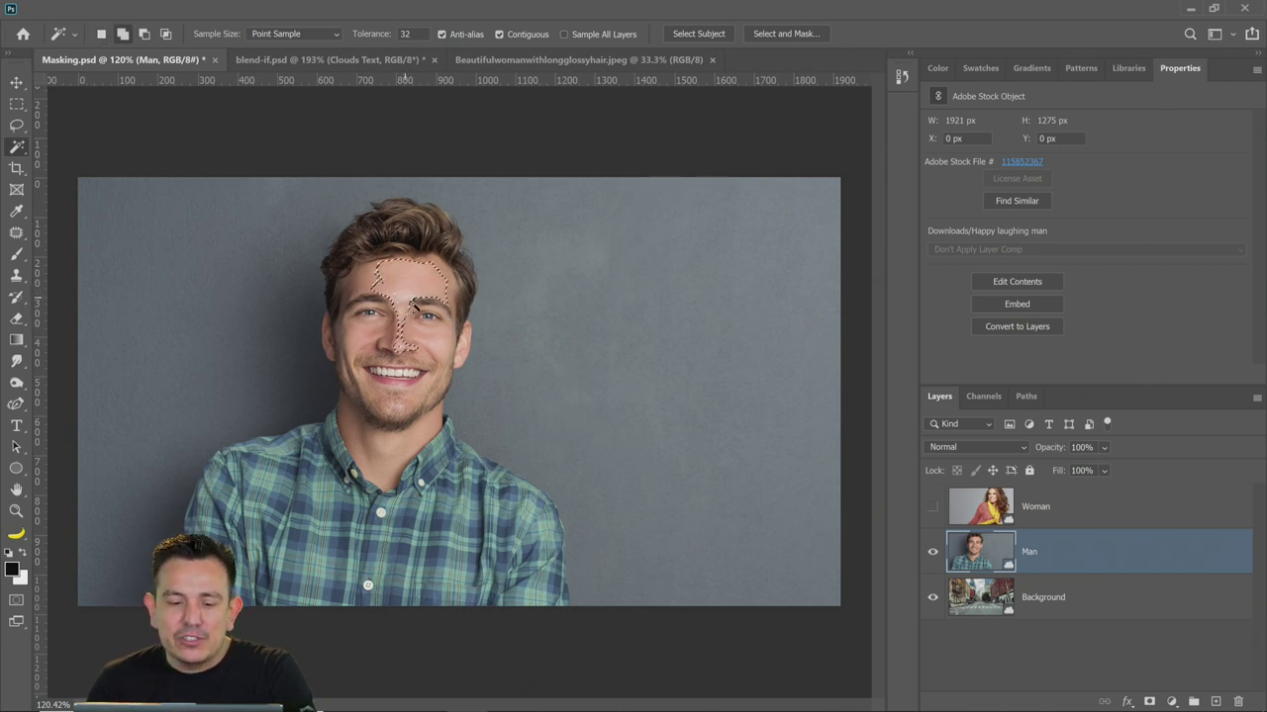
left_click(431, 337, "shift")
left_click(427, 313)
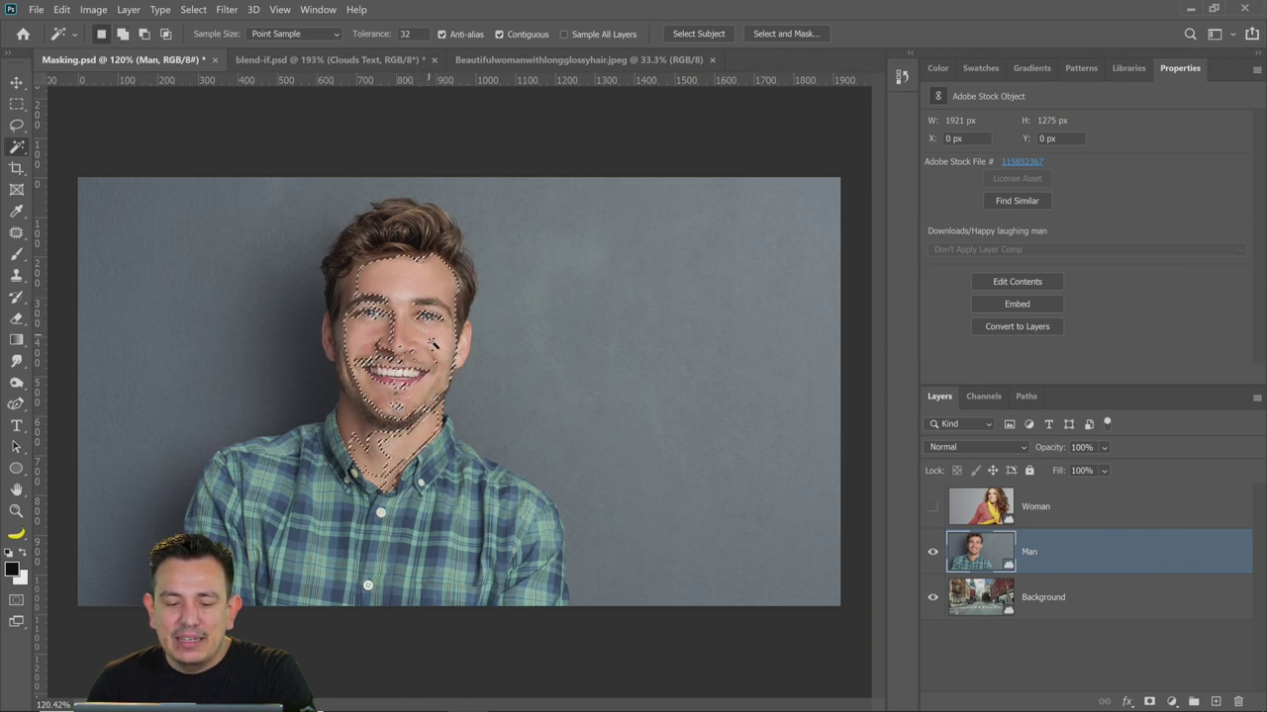
left_click(364, 310, "shift")
left_click(365, 310, "shift")
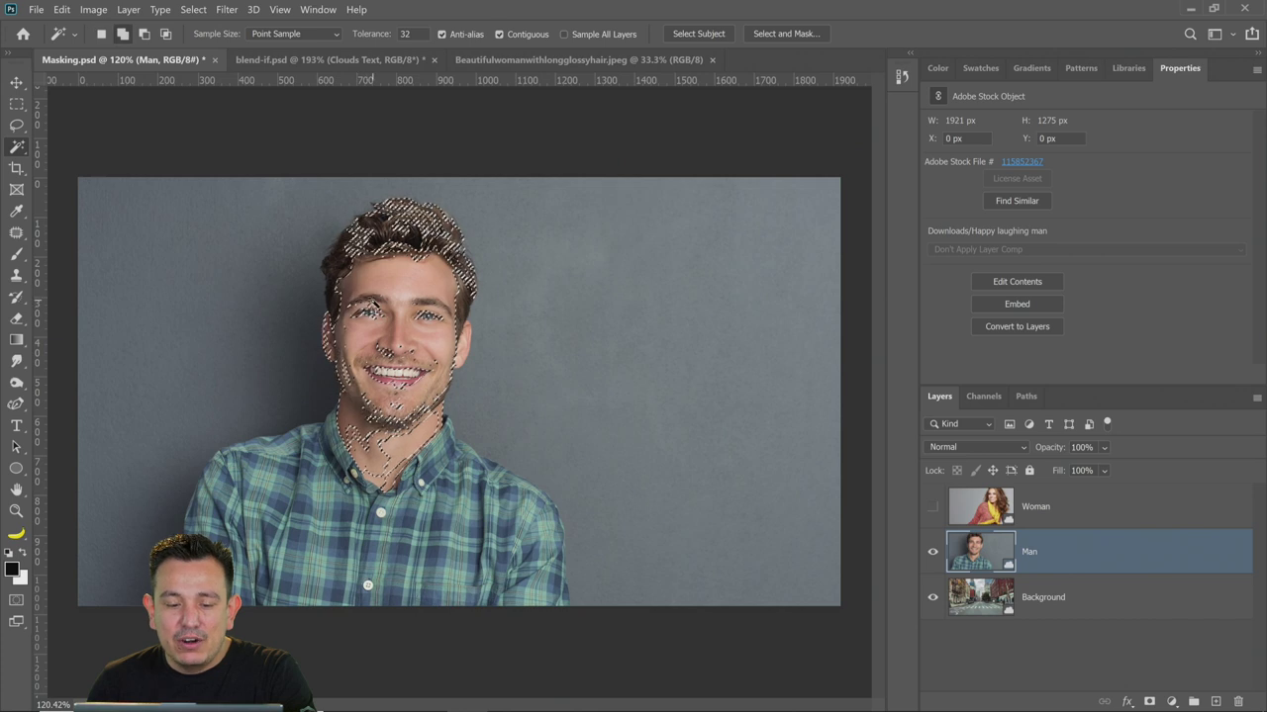
left_click(368, 312, "shift")
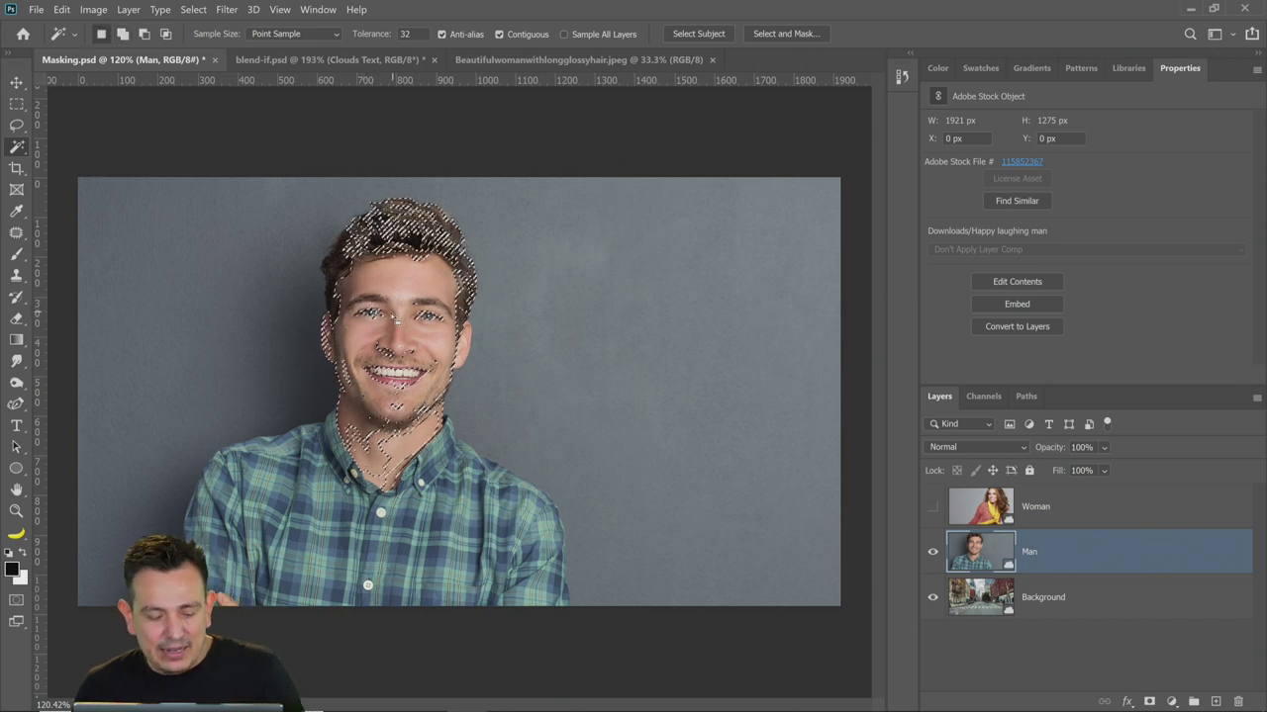
key("ctrl+d")
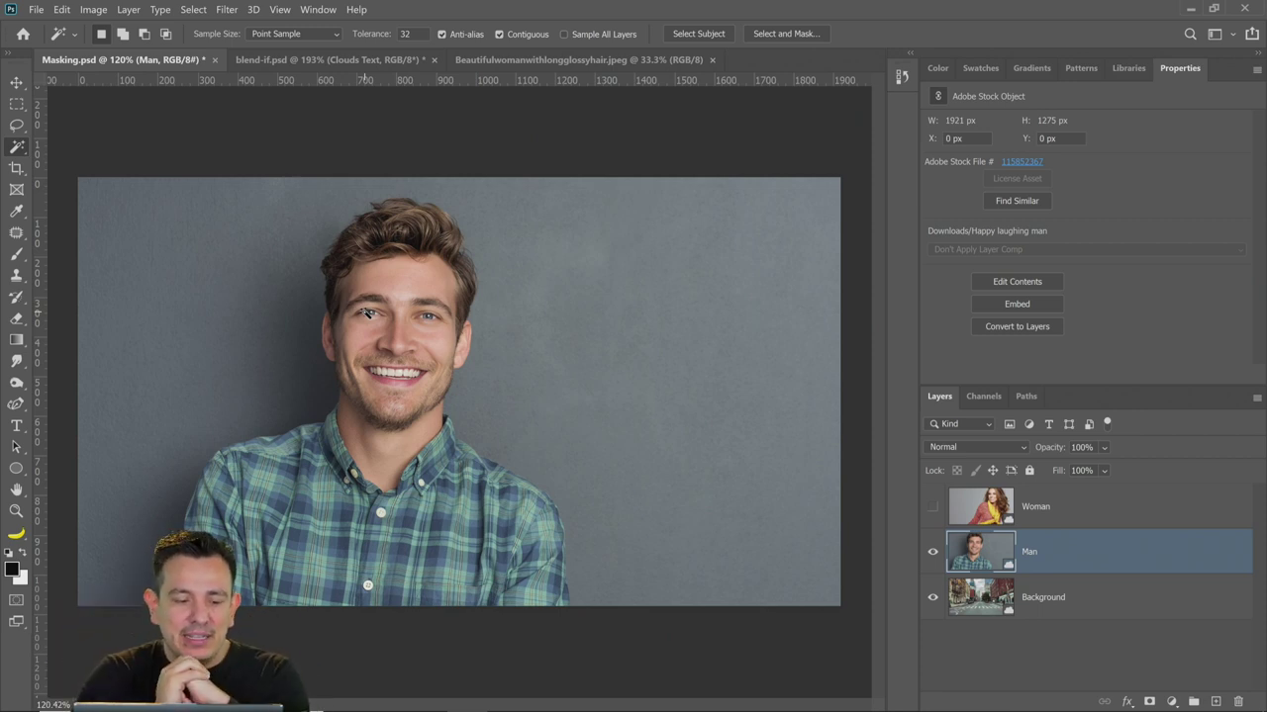
Select the man's face, hair and most of his shirt using the Quick Selection tool at brush size 70
right_click(12, 148)
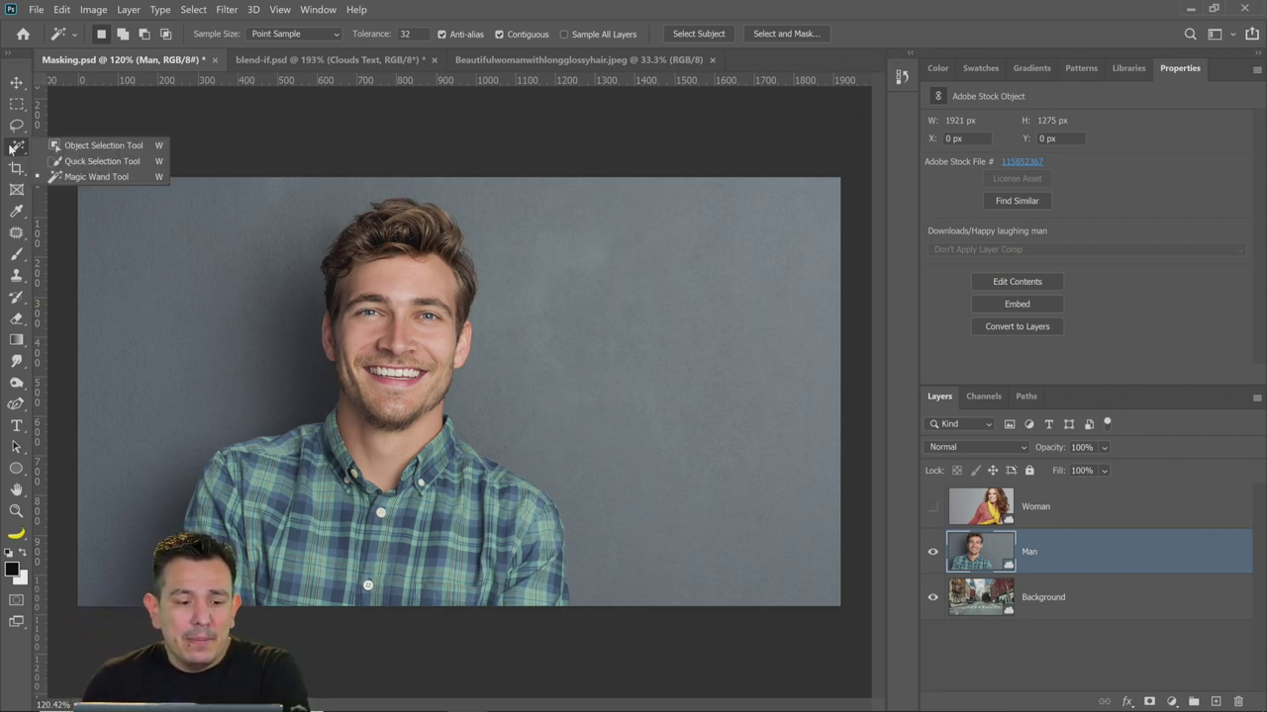
left_click(99, 161)
key("bracketright")
key("bracketright")
key("bracketright")
key("bracketright")
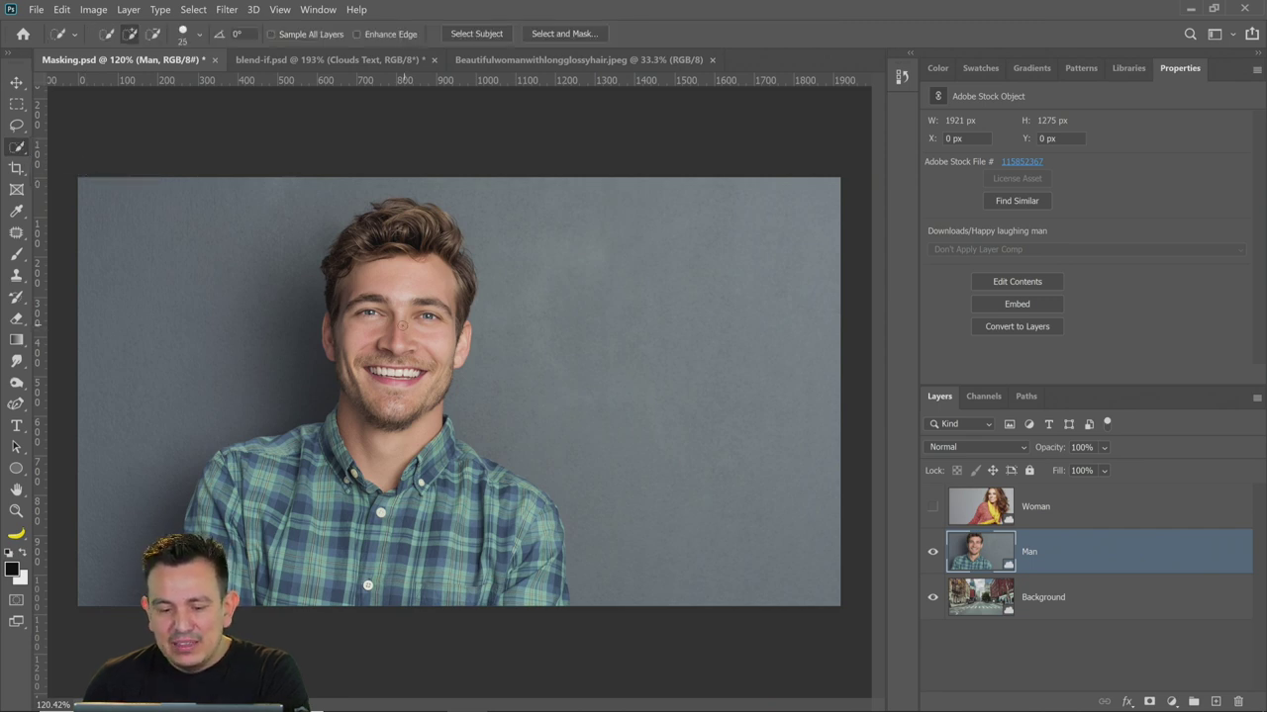
key("bracketright")
mouse_move(394, 287)
left_mouse_down()
mouse_move(388, 297)
mouse_move(371, 267)
mouse_move(407, 331)
mouse_move(396, 374)
mouse_move(347, 267)
mouse_move(418, 233)
mouse_move(396, 421)
left_mouse_up()
mouse_move(421, 228)
left_mouse_down()
mouse_move(436, 237)
mouse_move(445, 223)
mouse_move(404, 213)
left_mouse_up()
mouse_move(403, 415)
left_mouse_down()
mouse_move(381, 475)
mouse_move(401, 465)
mouse_move(450, 490)
mouse_move(492, 554)
mouse_move(407, 569)
mouse_move(316, 535)
mouse_move(237, 581)
mouse_move(206, 584)
mouse_move(243, 445)
left_mouse_up()
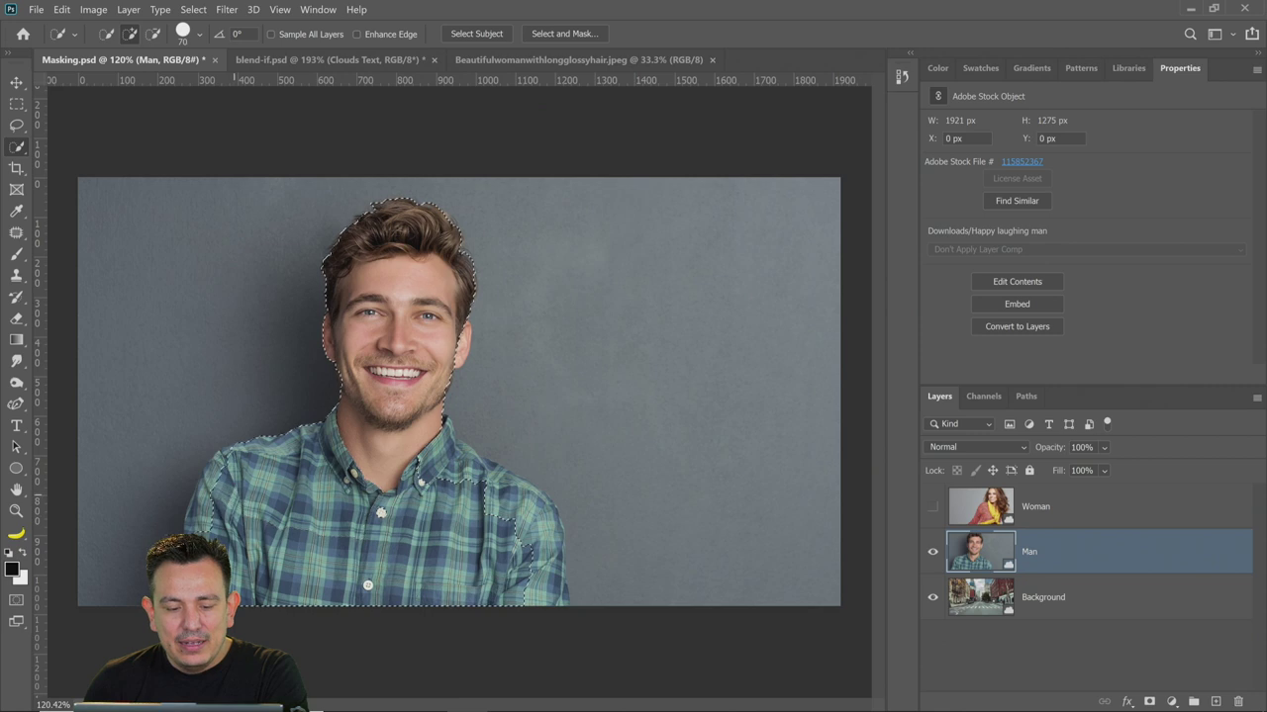
Add the man's remaining shoulders and sleeve to the selection, and subtract the background spill beside his shoulder
left_click_drag(356, 445, 237, 466)
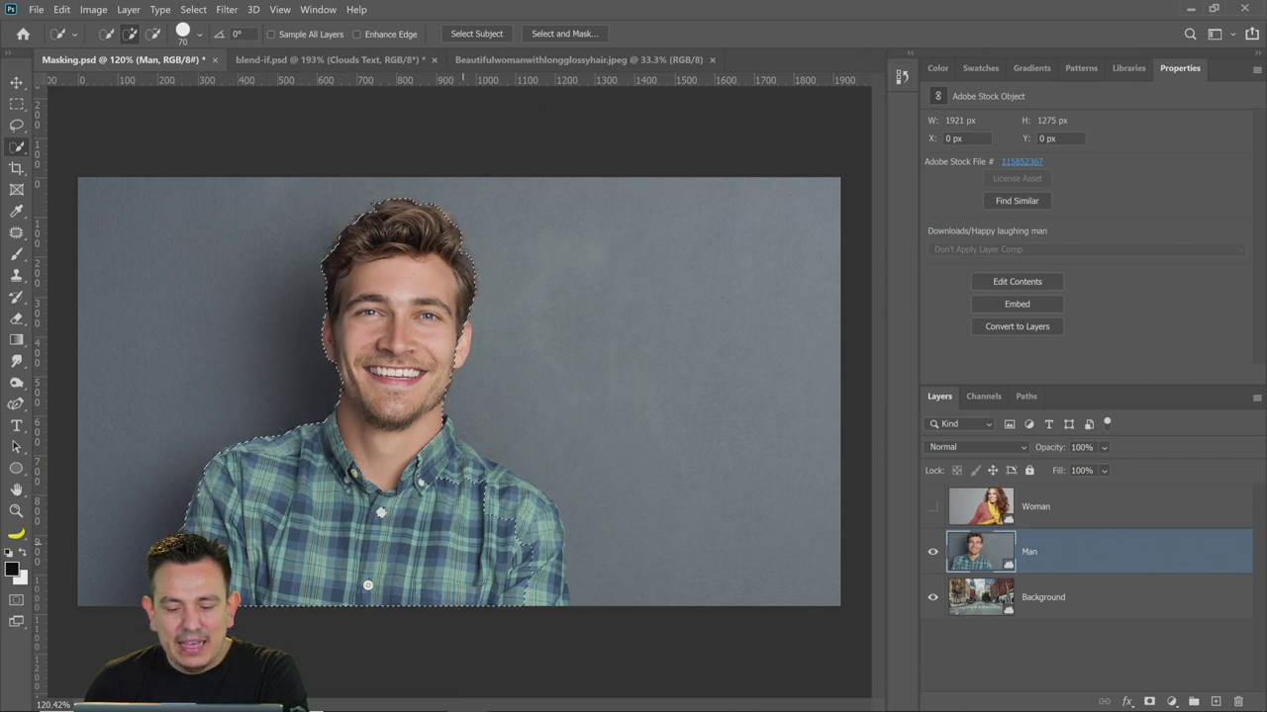
left_click_drag(514, 490, 495, 593)
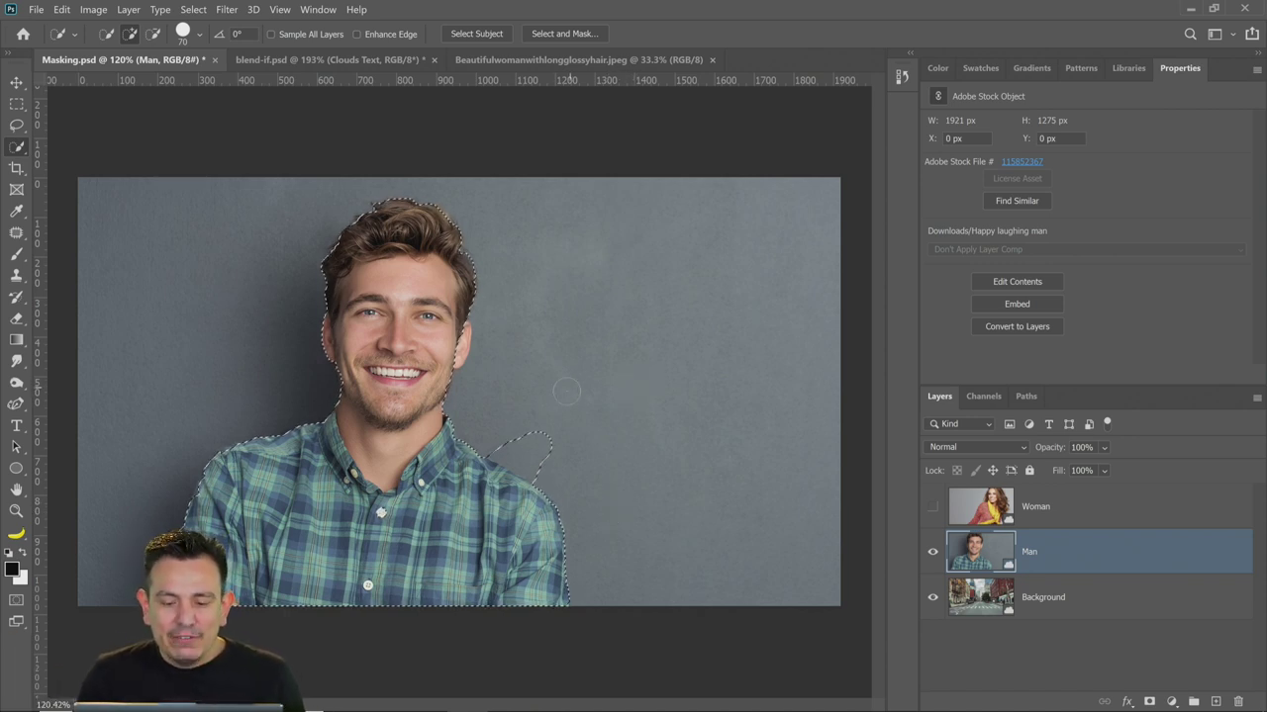
key("alt")
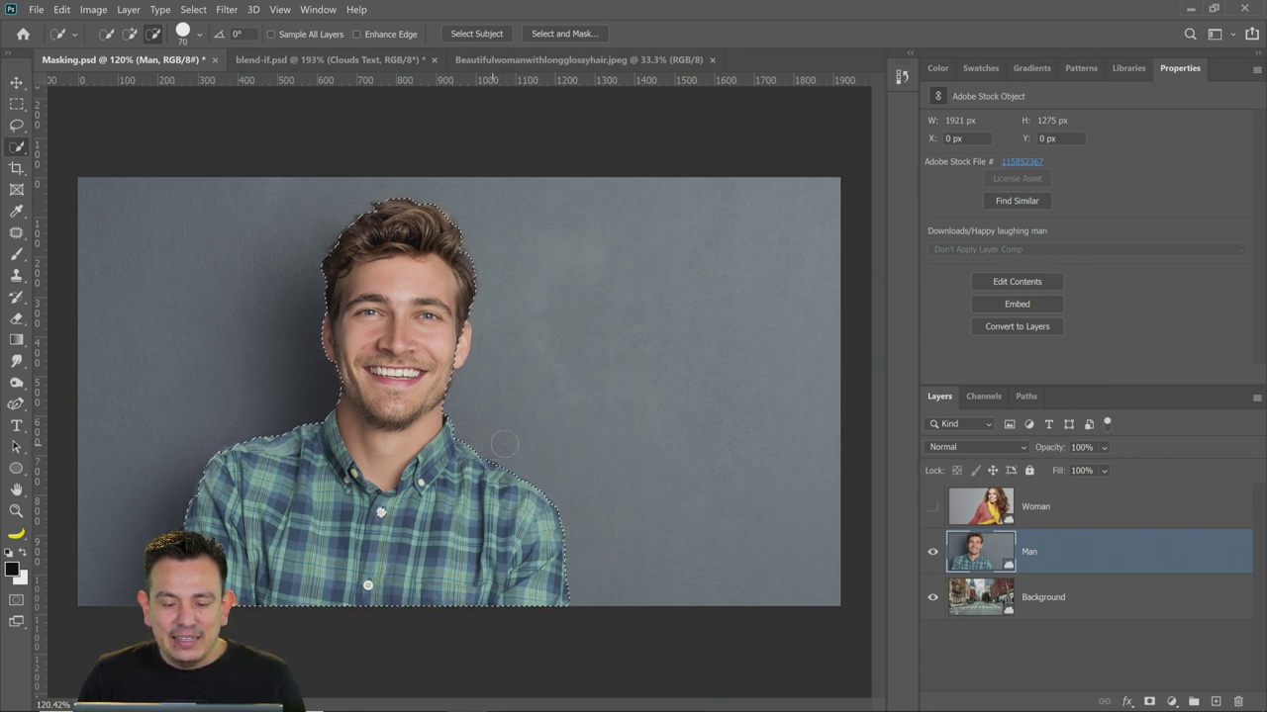
key("alt")
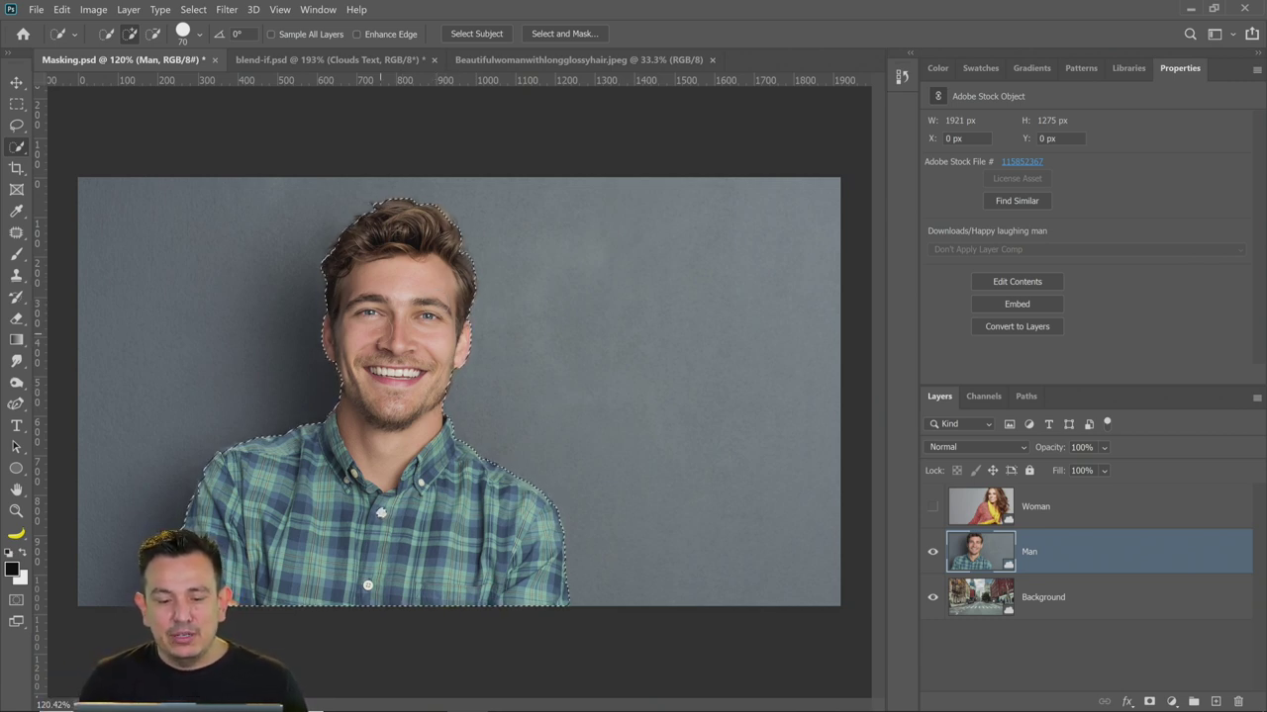
Try a layer mask made from the selection on the Man layer and undo it
left_click(1150, 703)
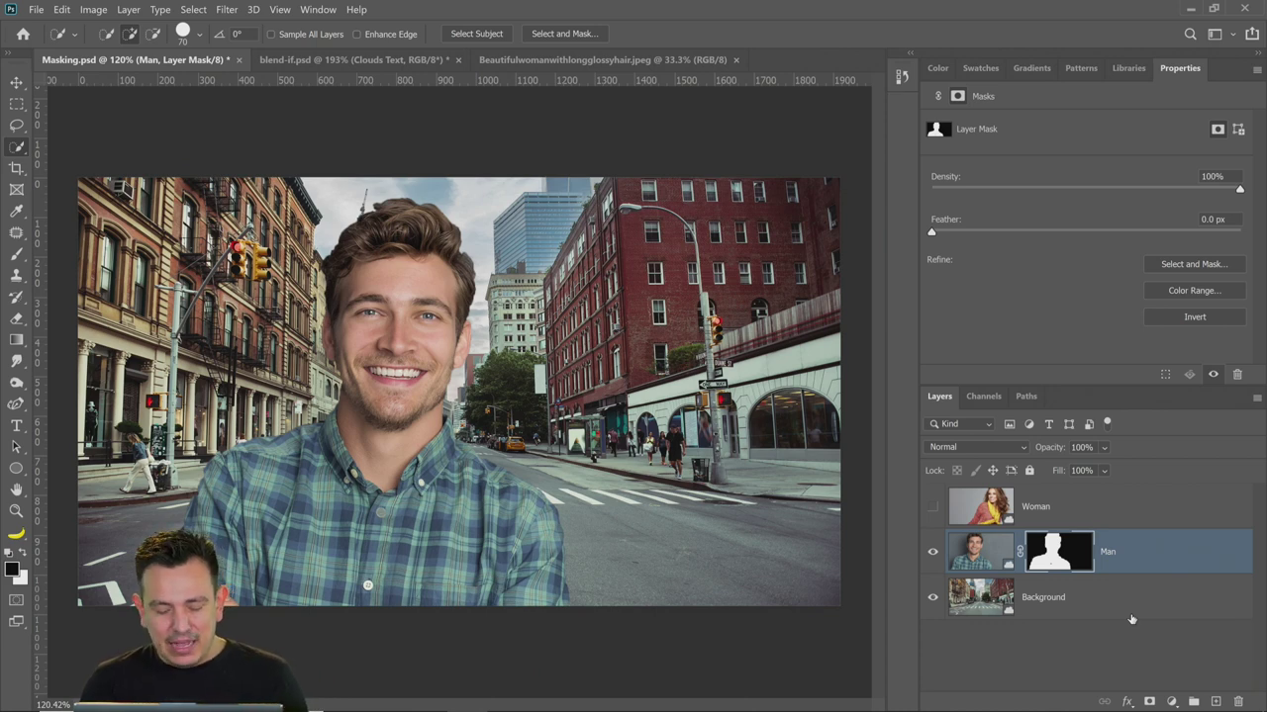
key("ctrl+z")
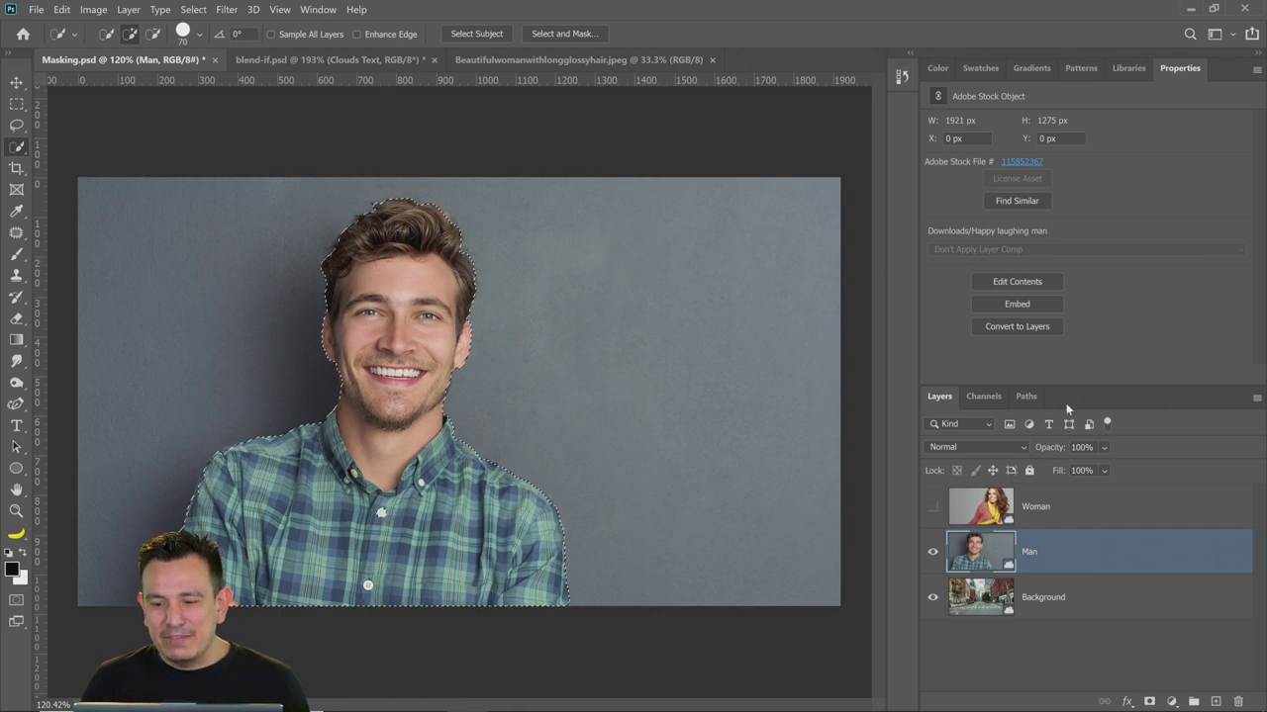
left_click(972, 398)
left_click(942, 396)
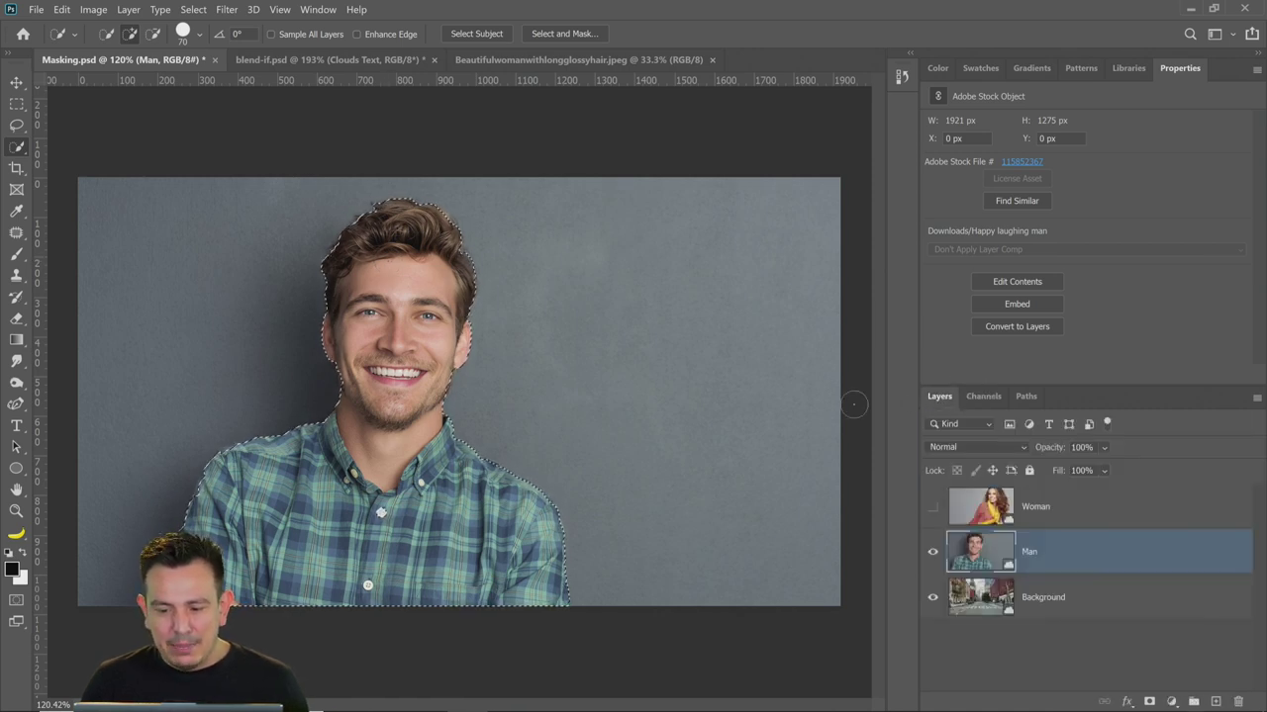
View the man's selection as a Quick Mask overlay, examine its temporary channel, and toggle between overlay and selection outline
key("q")
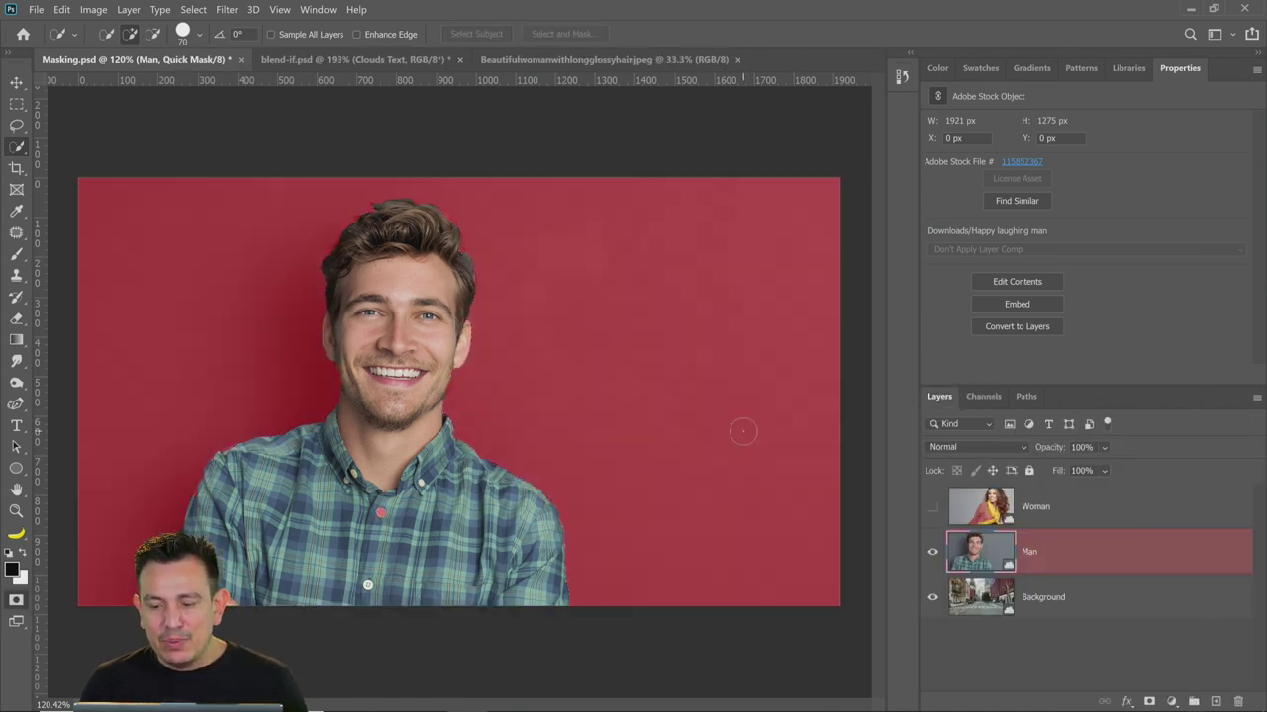
left_click(977, 397)
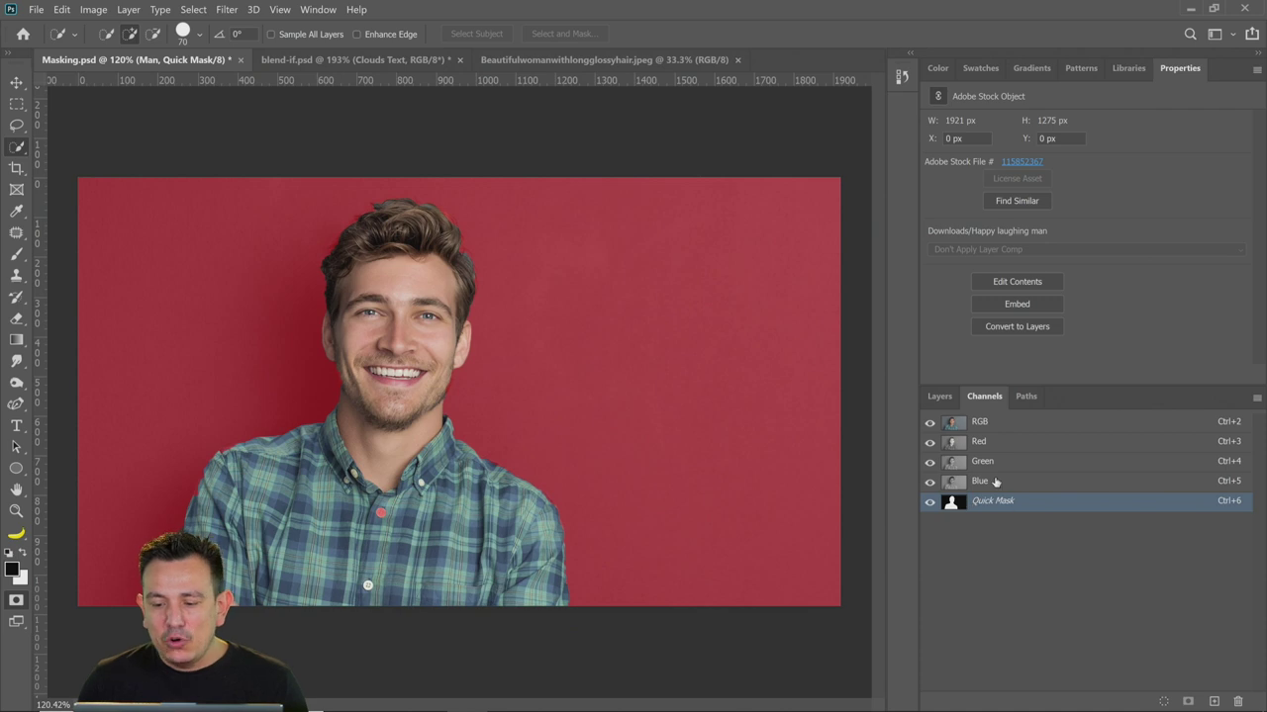
key("q")
left_click(940, 397)
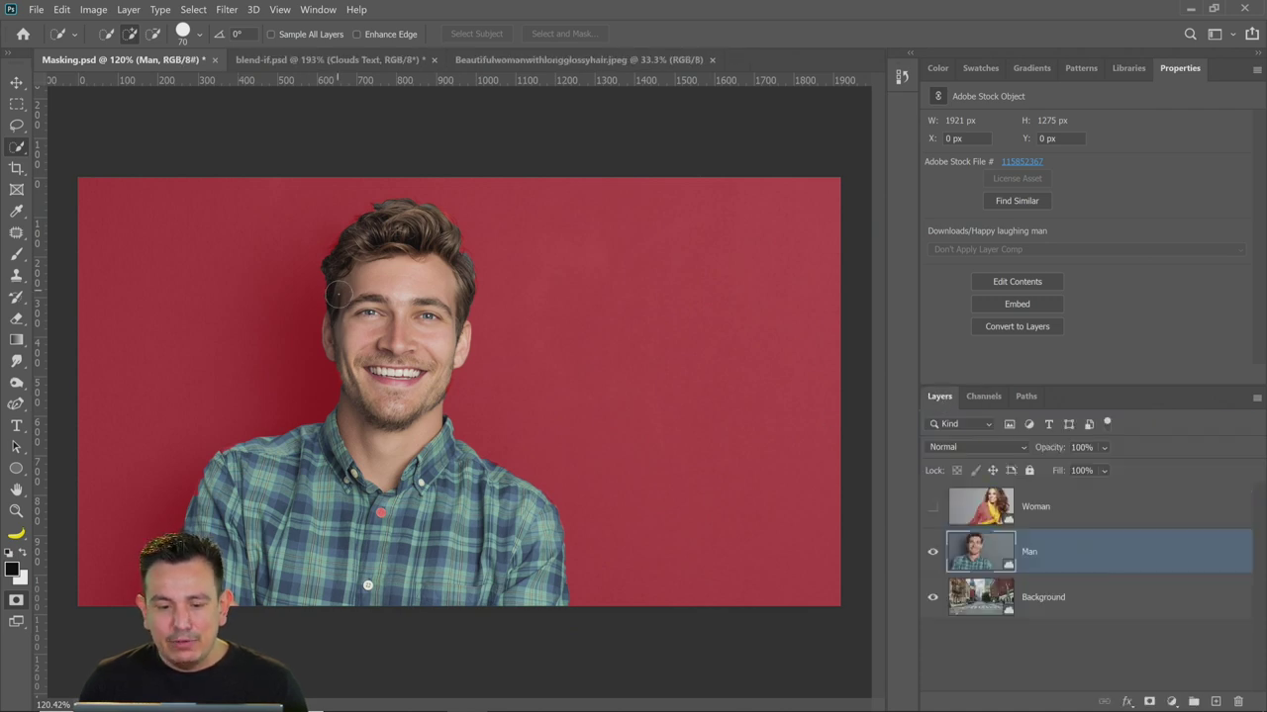
key("q")
key("q")
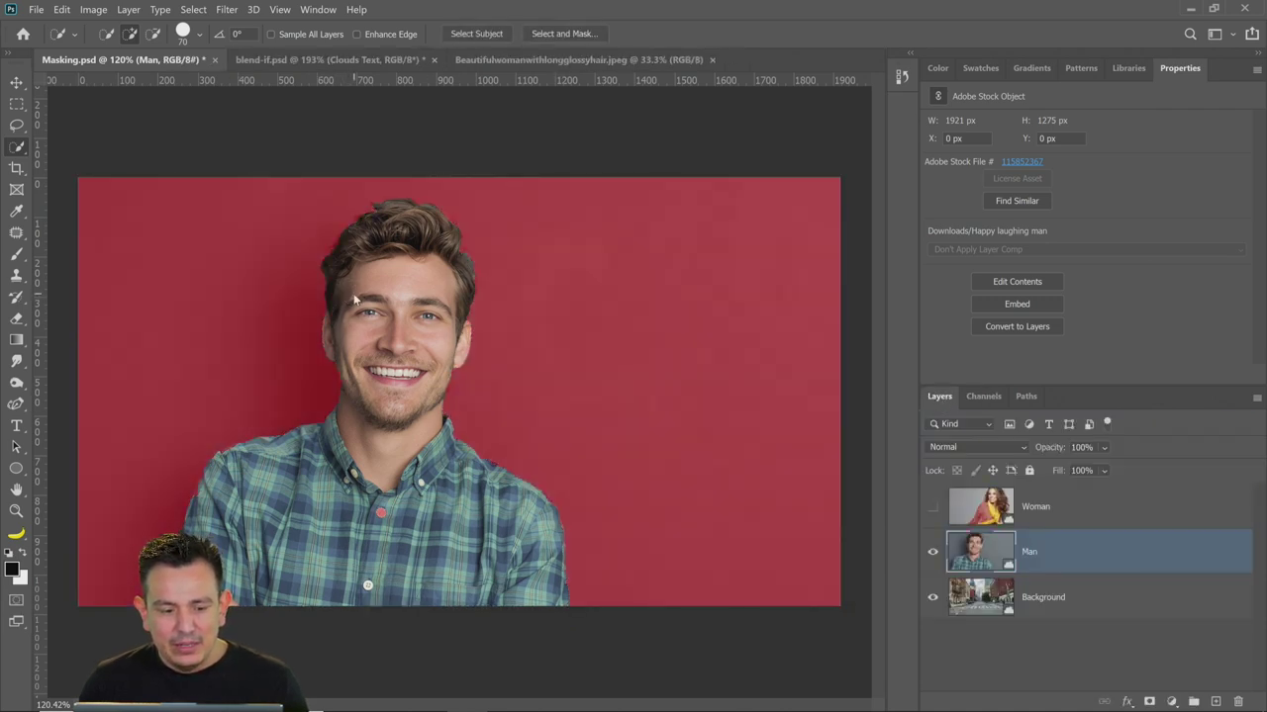
key("q")
Examine the overlay color and opacity settings in the Quick Mask options, and cancel the dialog
left_click(17, 600)
double_click(17, 600)
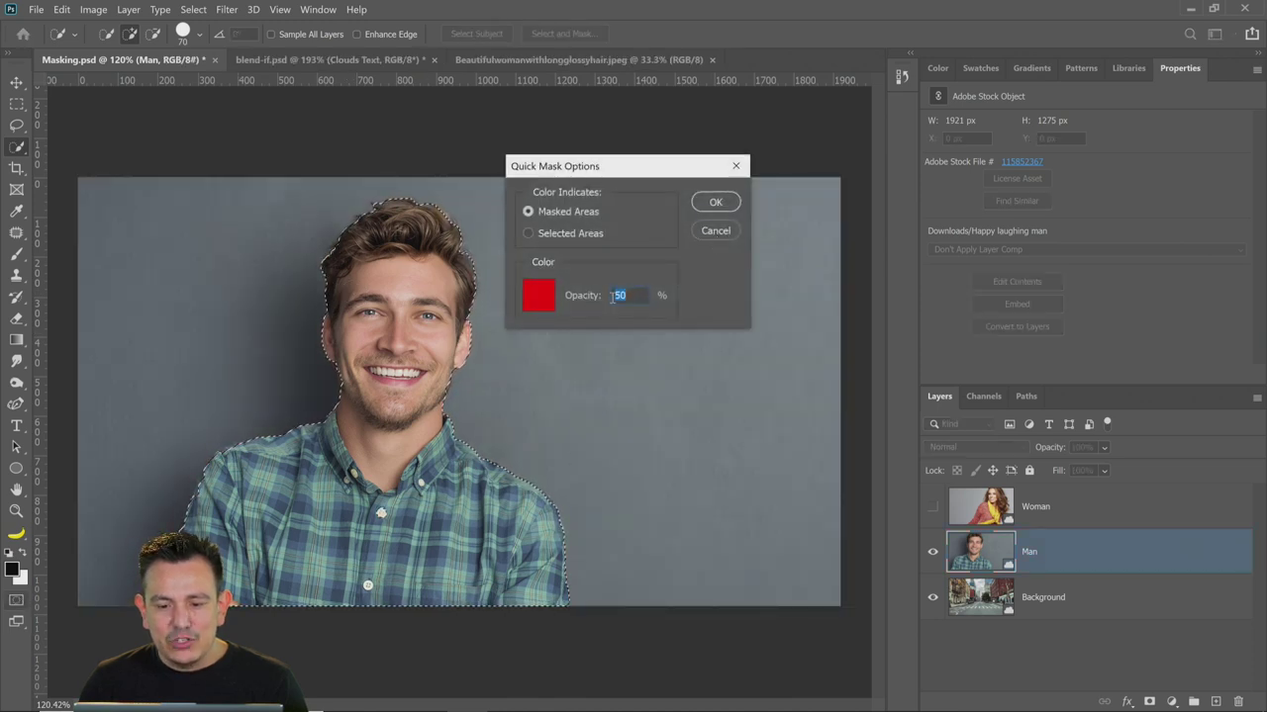
left_click(708, 233)
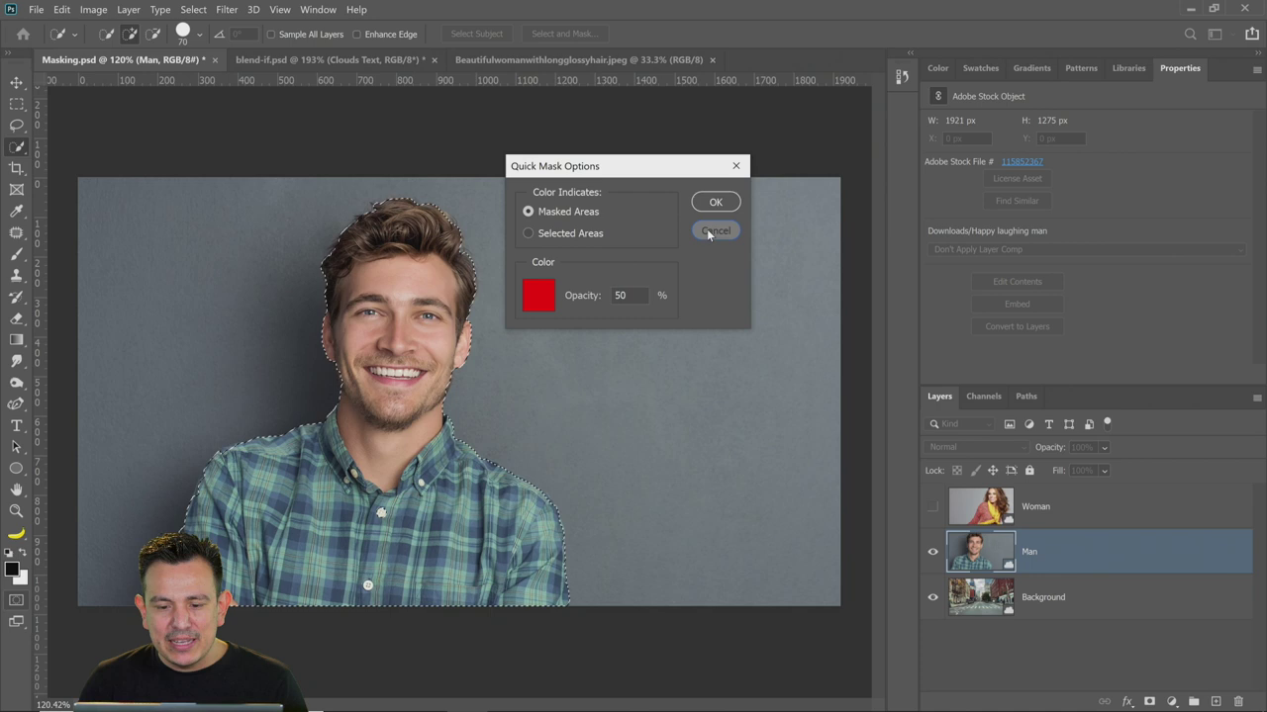
left_click(16, 601)
left_click(16, 601)
double_click(16, 601)
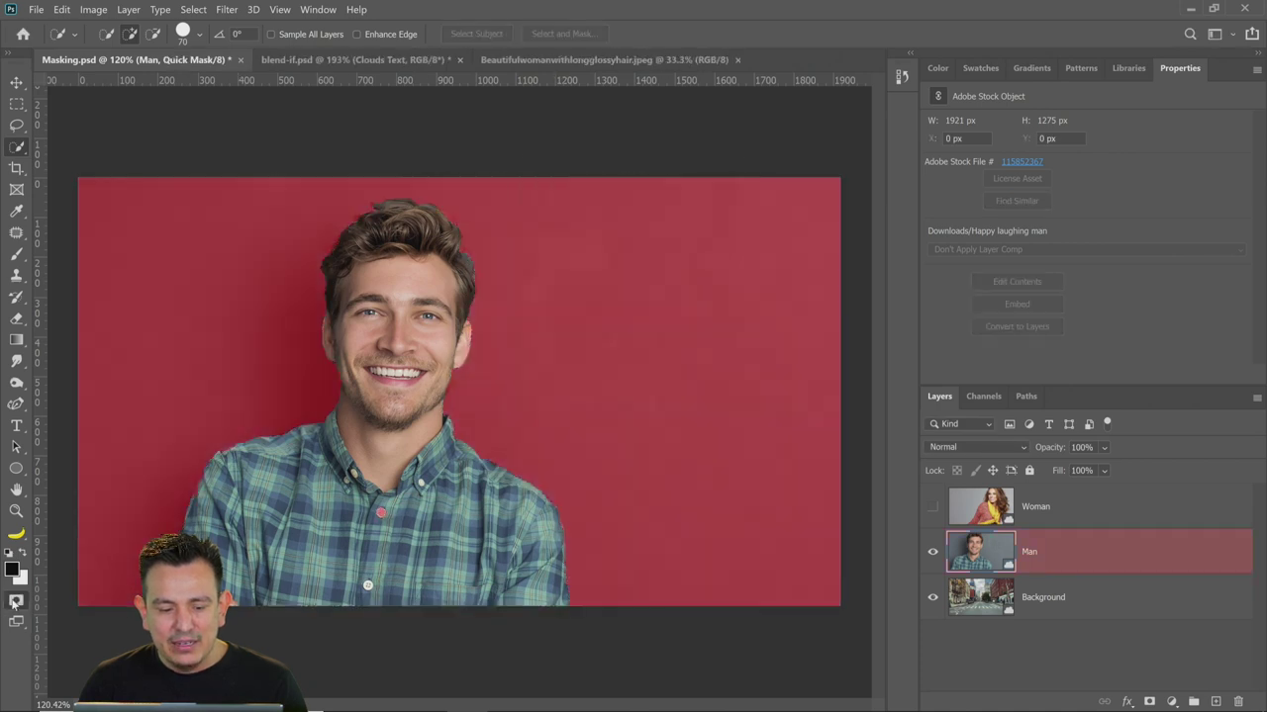
left_click(715, 230)
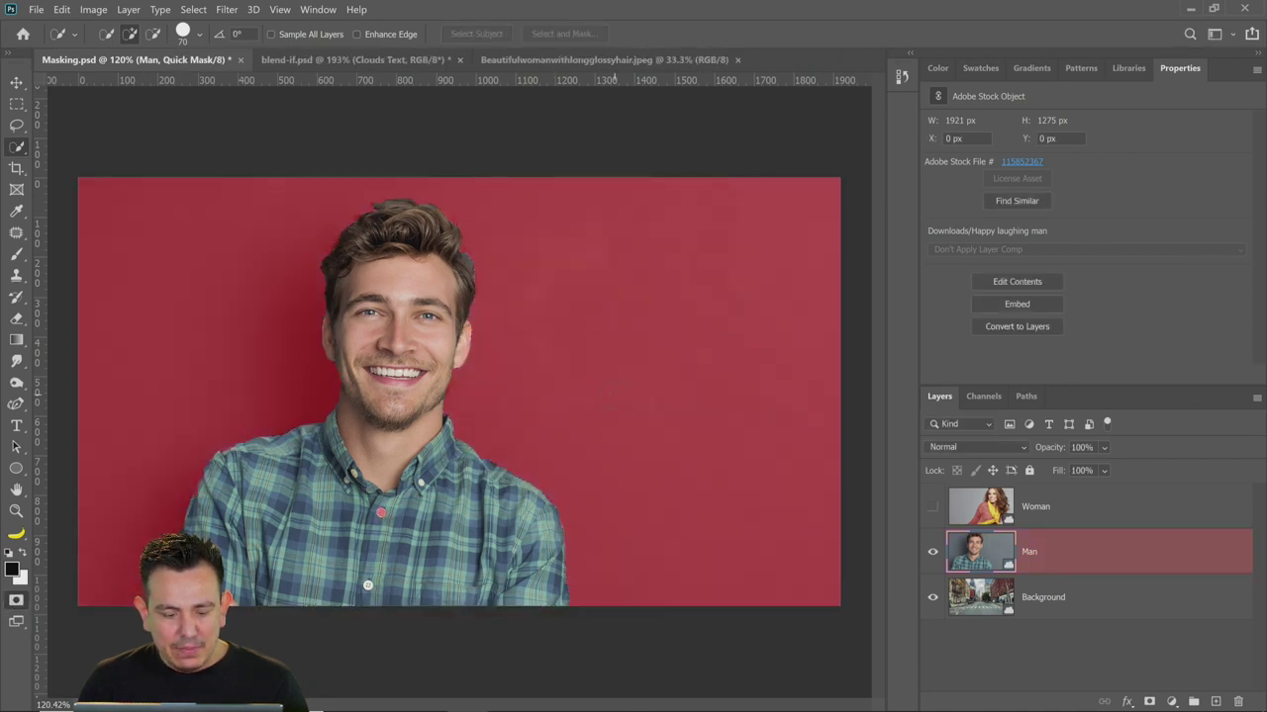
Toggle between the selection outline and the red overlay, stay in Quick Mask mode, and activate the Brush tool
key("q")
key("q")
key("q")
key("q")
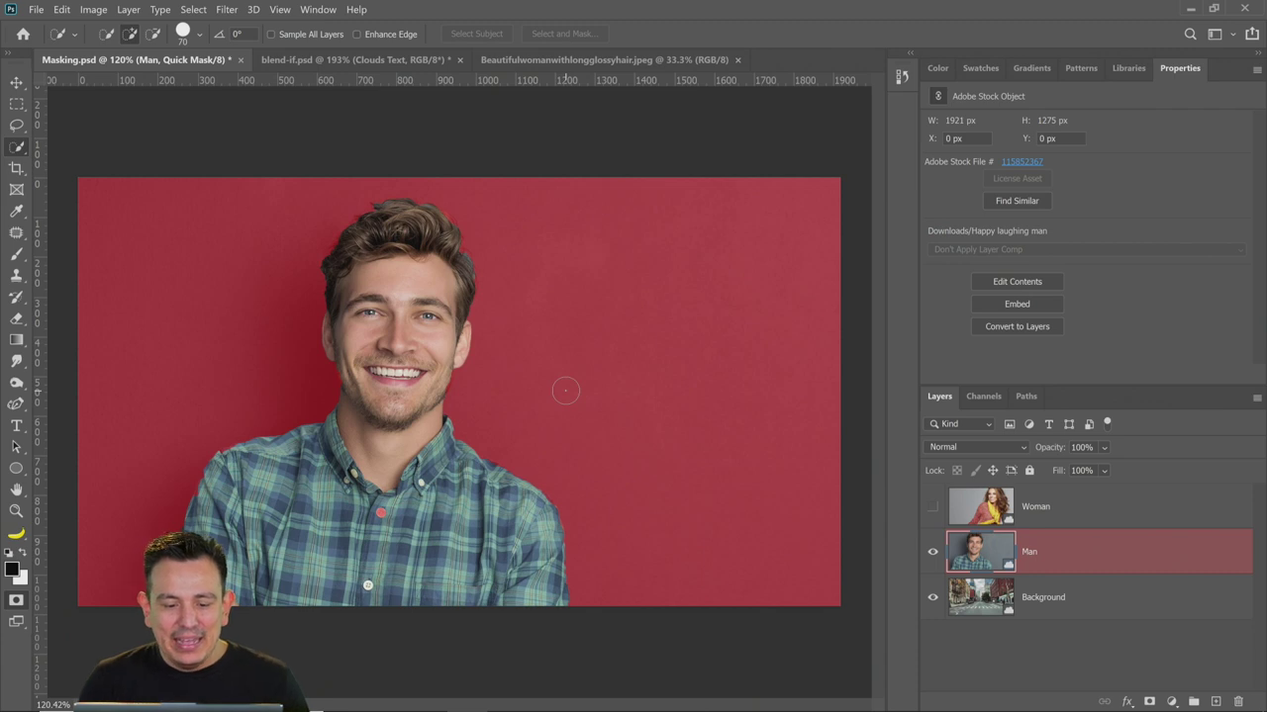
left_click(16, 257)
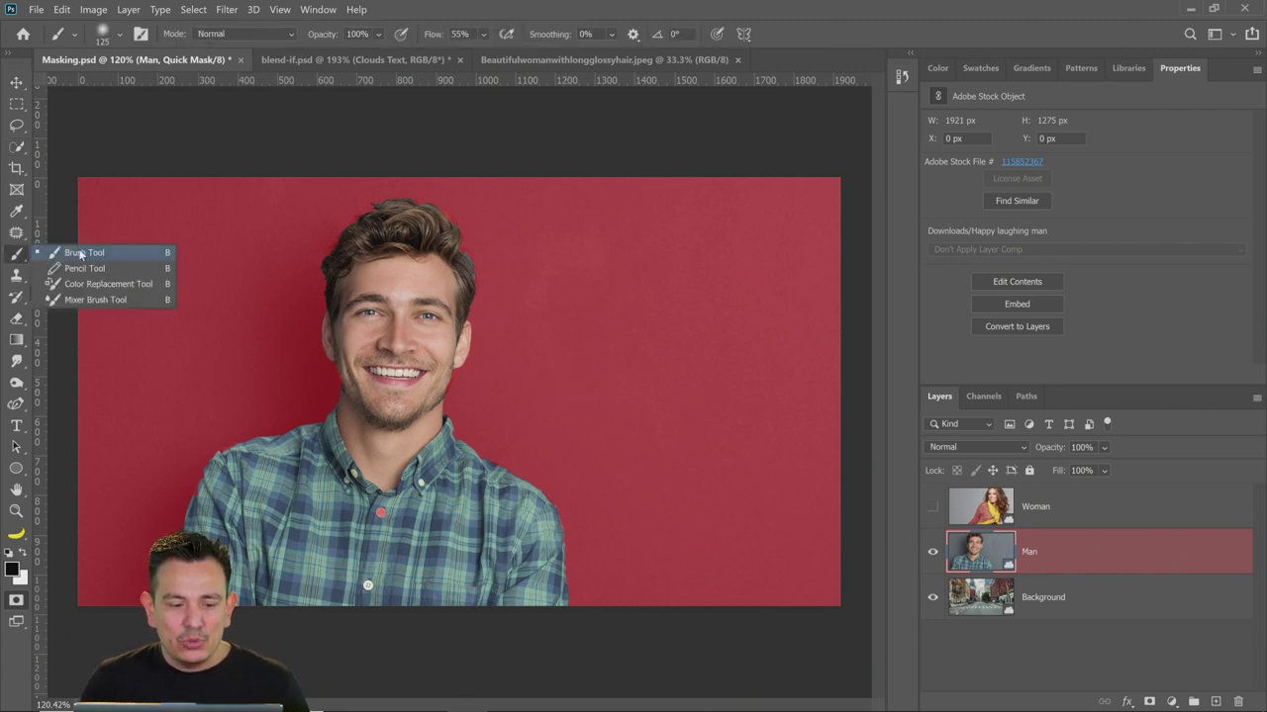
Brush black and then white over the missed top shirt button in Quick Mask to add it to the man's selection, and exit Quick Mask
left_click(59, 248)
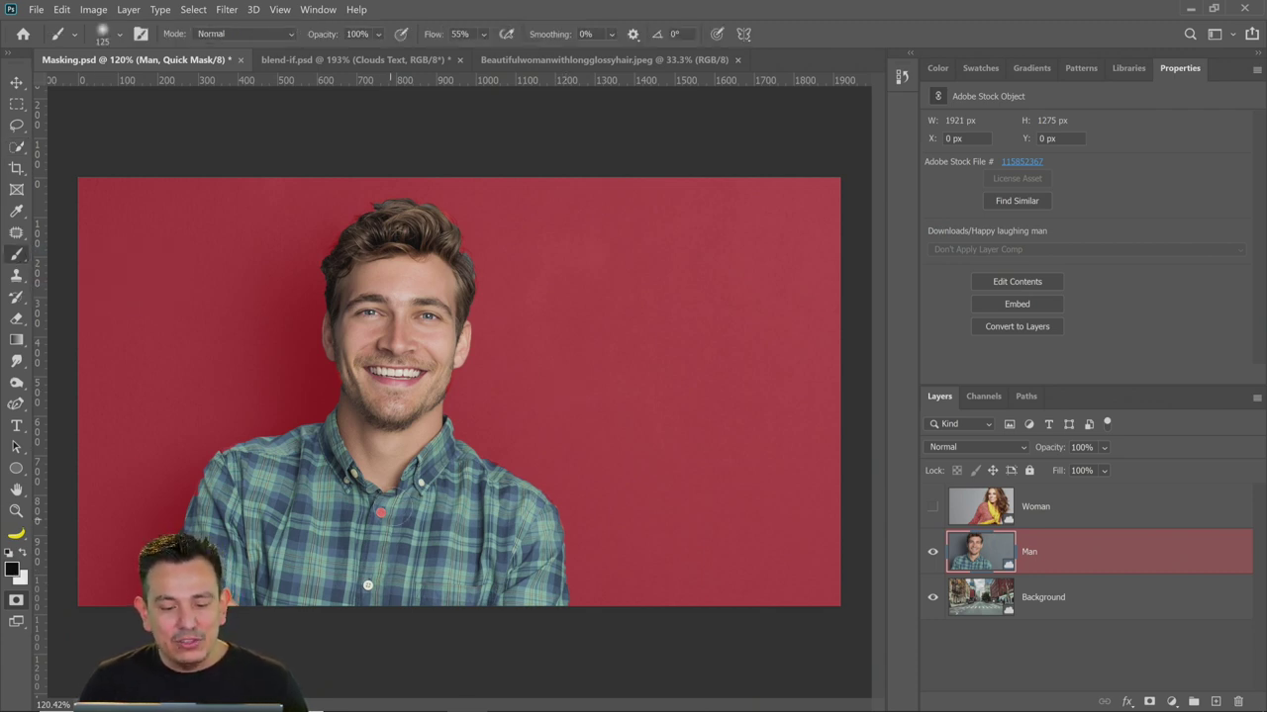
mouse_move(361, 495)
left_mouse_down()
mouse_move(400, 525)
mouse_move(381, 540)
left_mouse_up()
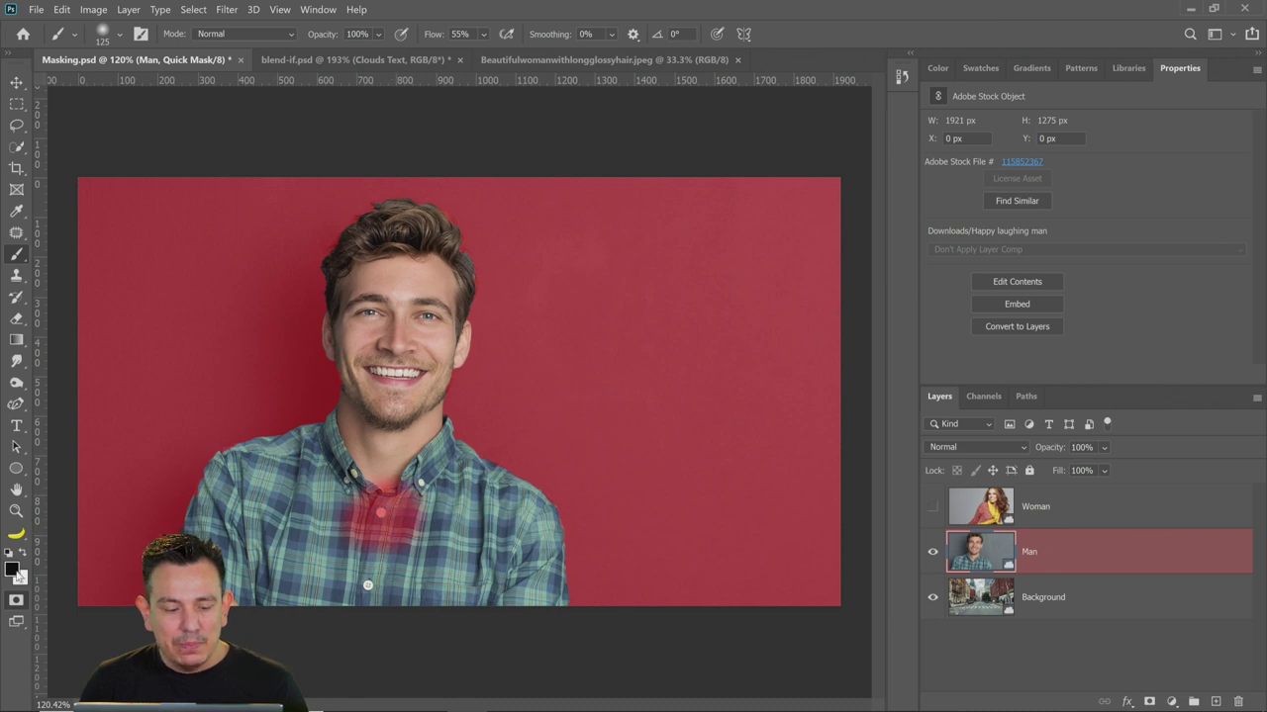
key("x")
mouse_move(381, 513)
left_mouse_down()
mouse_move(411, 503)
mouse_move(381, 512)
left_mouse_up()
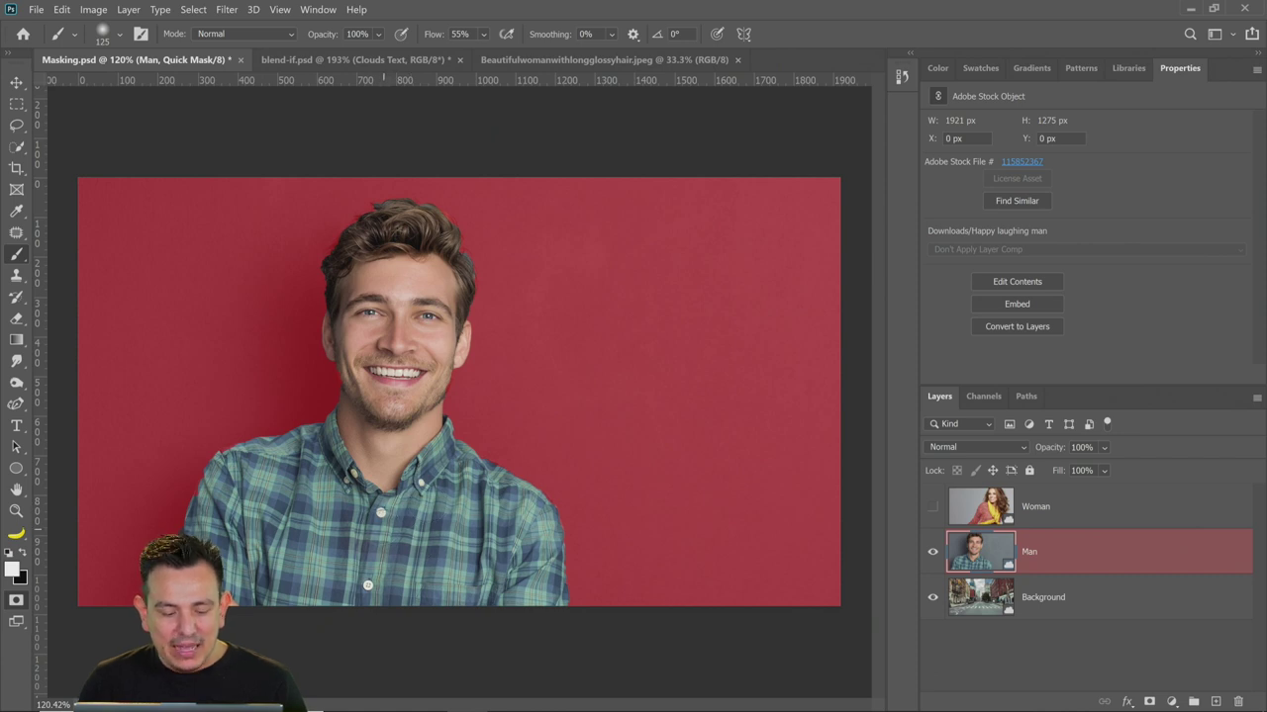
key("q")
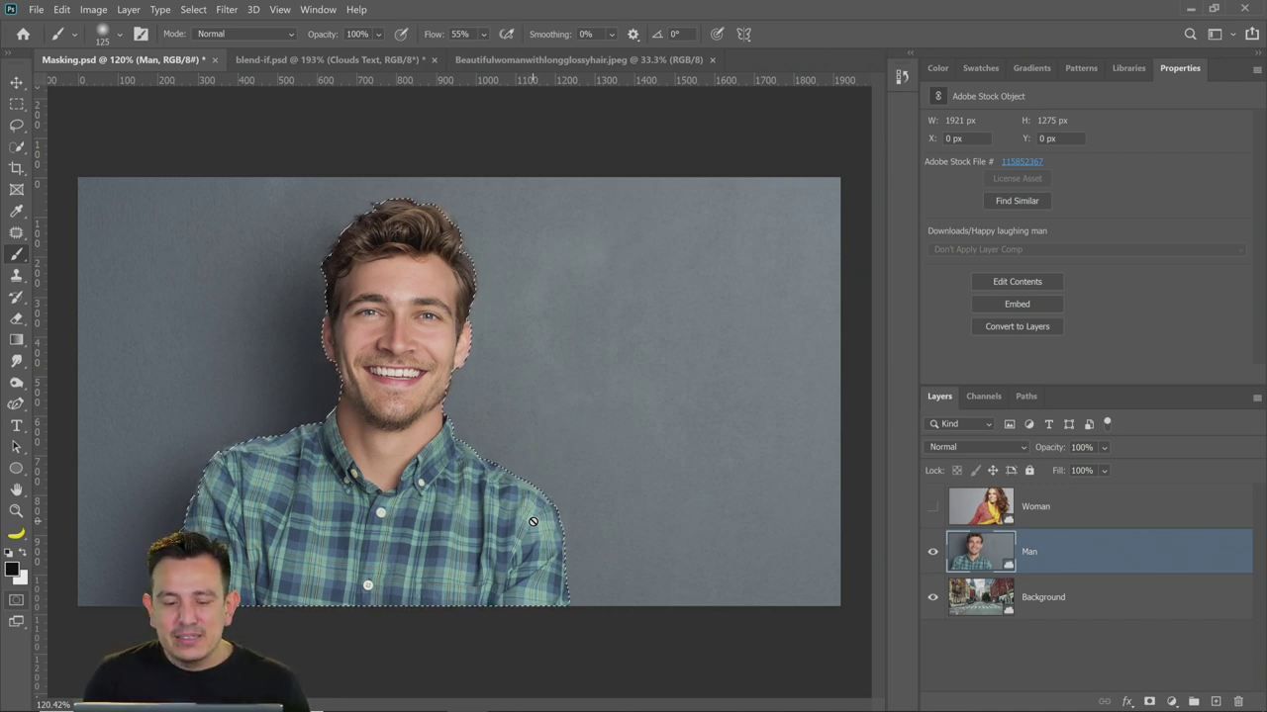
Try a white zigzag brush stroke on the backdrop beside the man in Quick Mask, check it as a selection, and undo it
key("q")
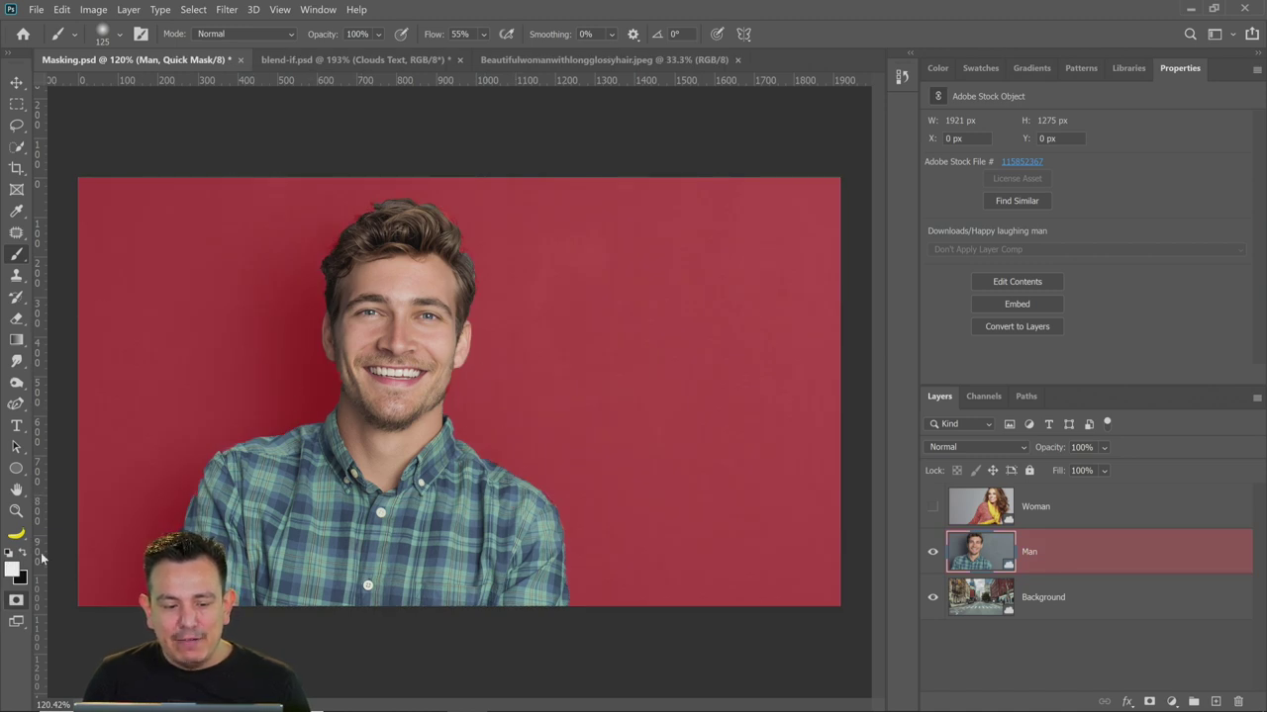
mouse_move(490, 317)
left_mouse_down()
mouse_move(554, 350)
mouse_move(727, 523)
left_mouse_up()
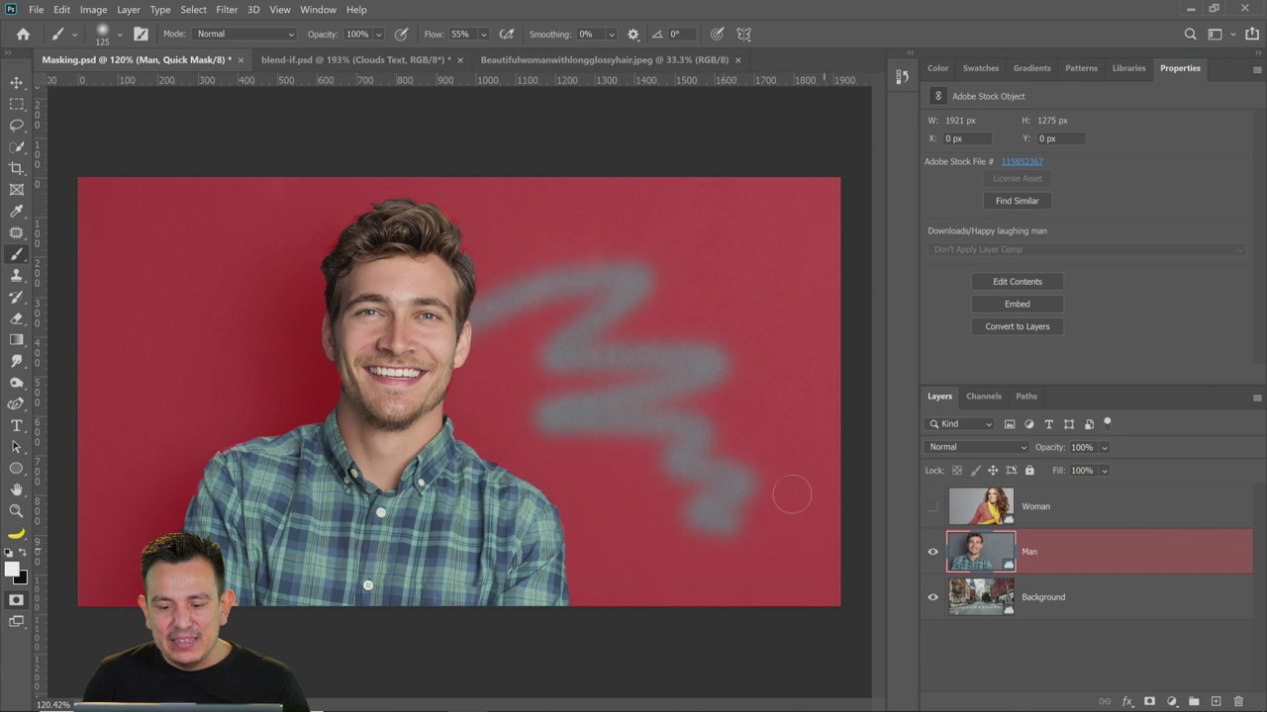
key("q")
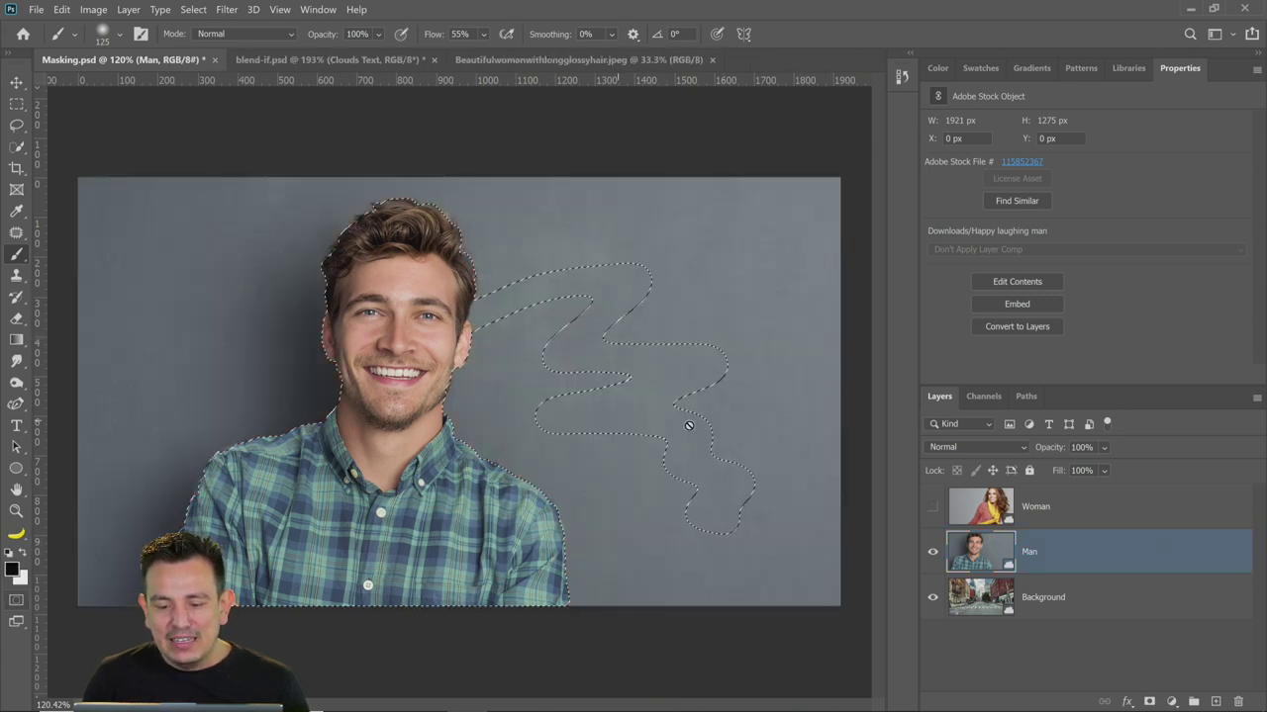
key("q")
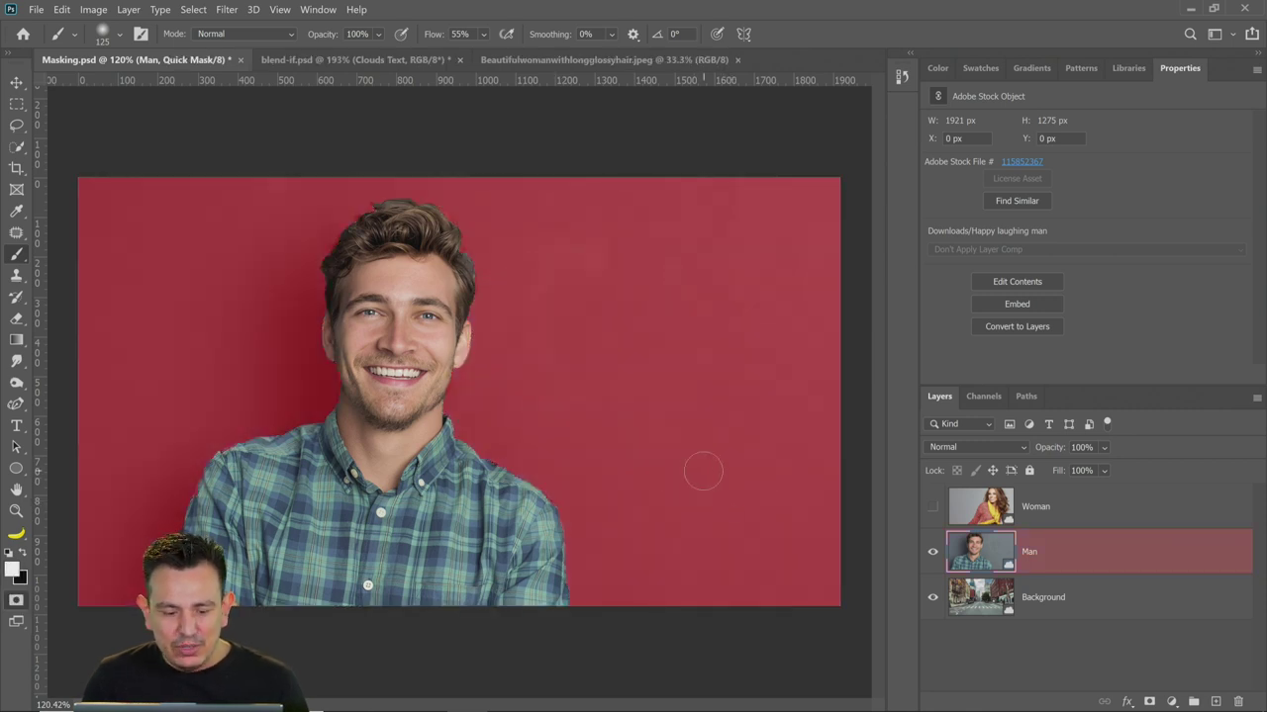
key("q")
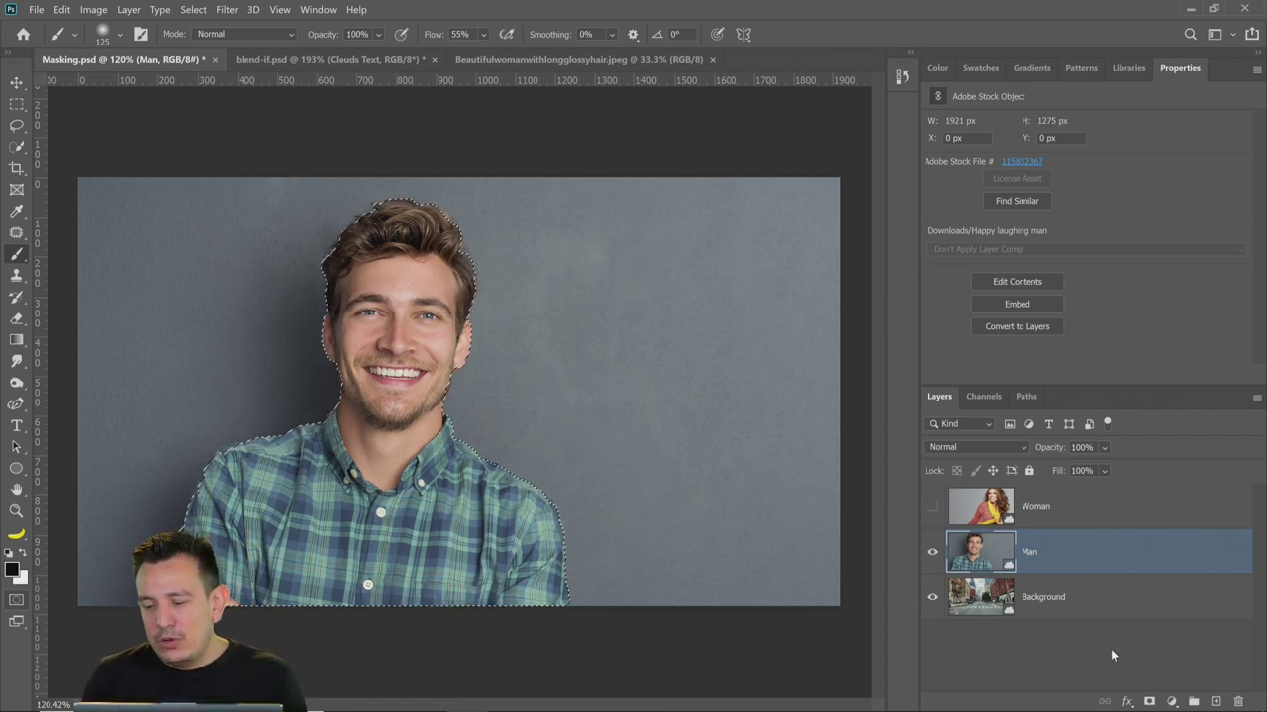
Add a layer mask to the Man layer from the selection and examine its mask channel
left_click(1150, 702)
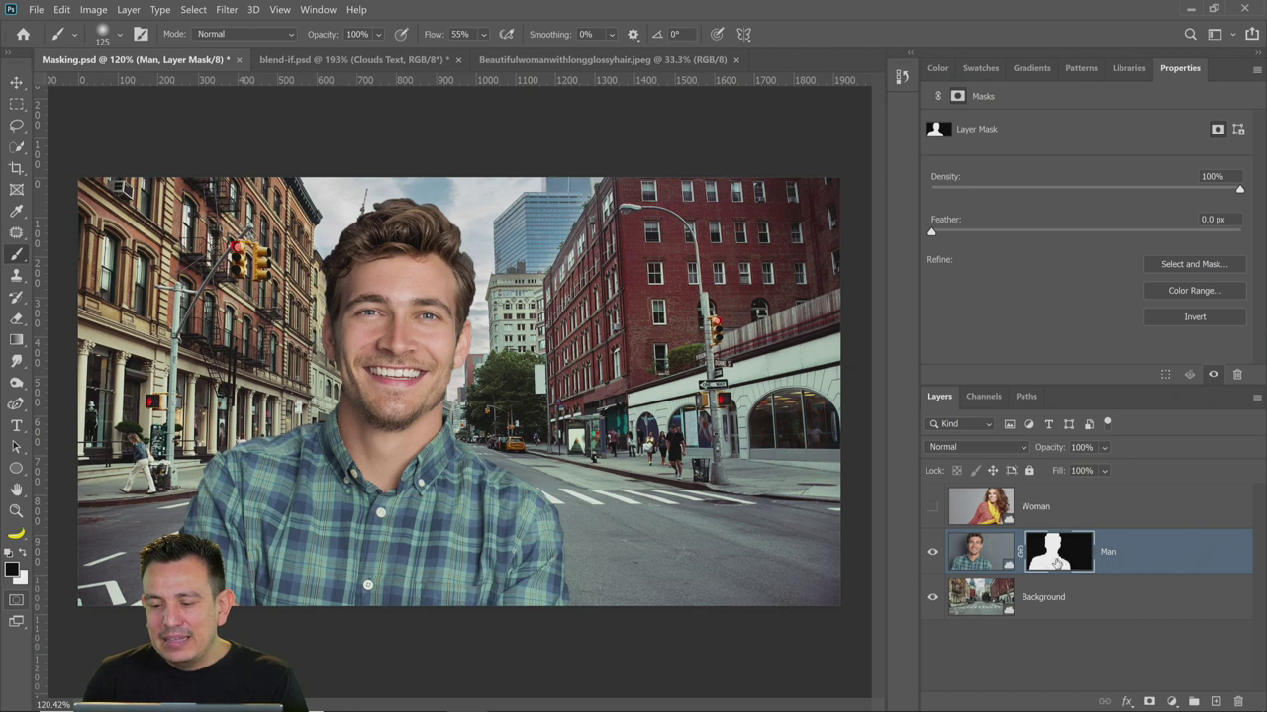
left_click(984, 396)
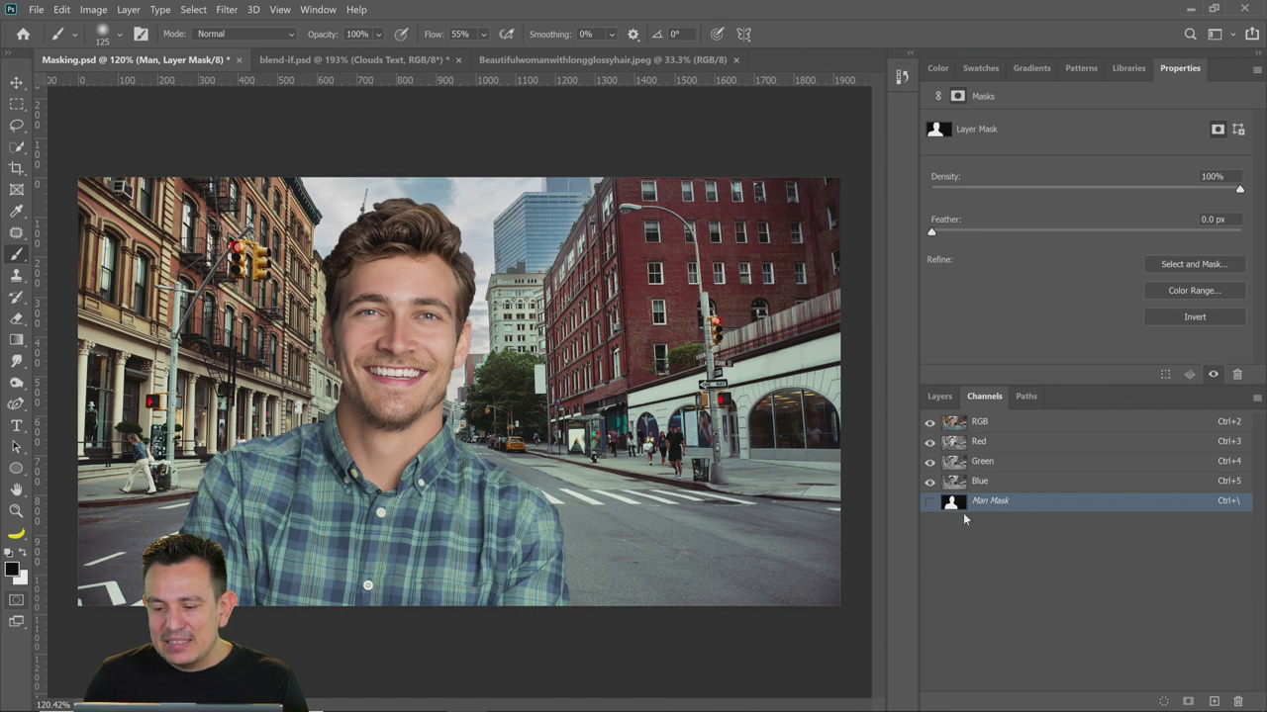
left_click(941, 397)
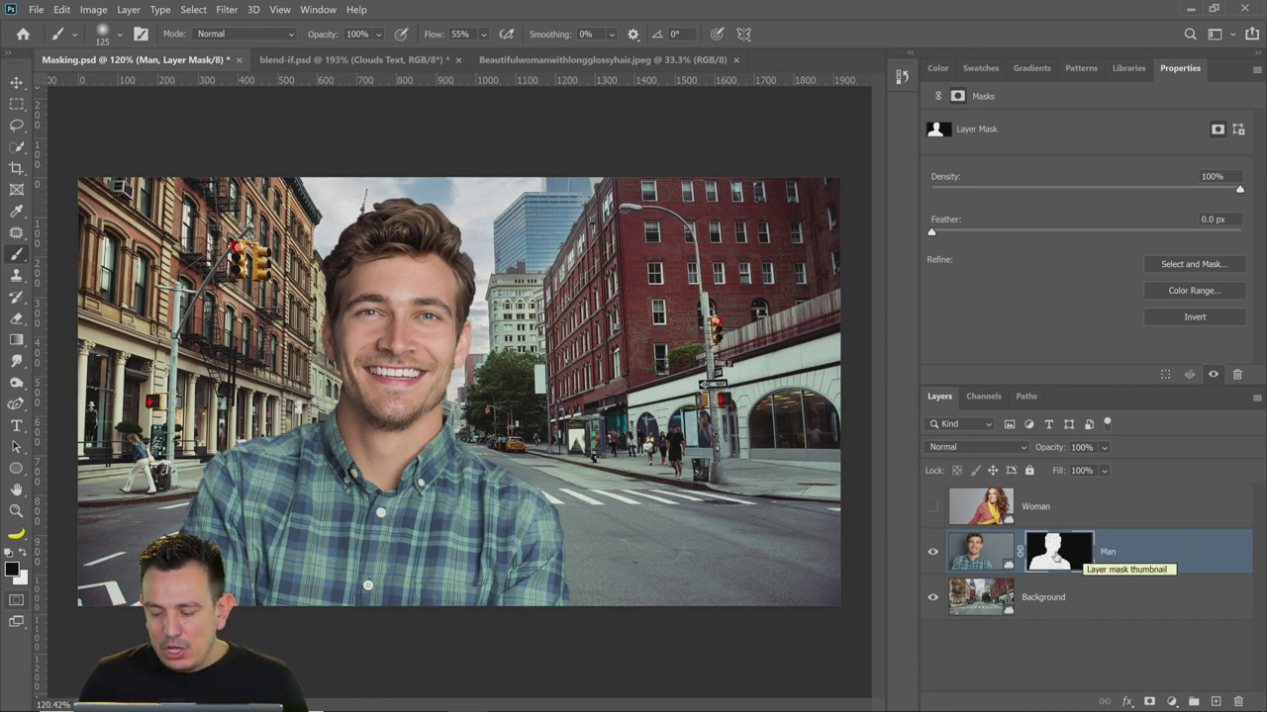
Examine the Man layer mask by repeatedly showing and hiding its red overlay, finishing with the overlay hidden
key("x")
key("backslash")
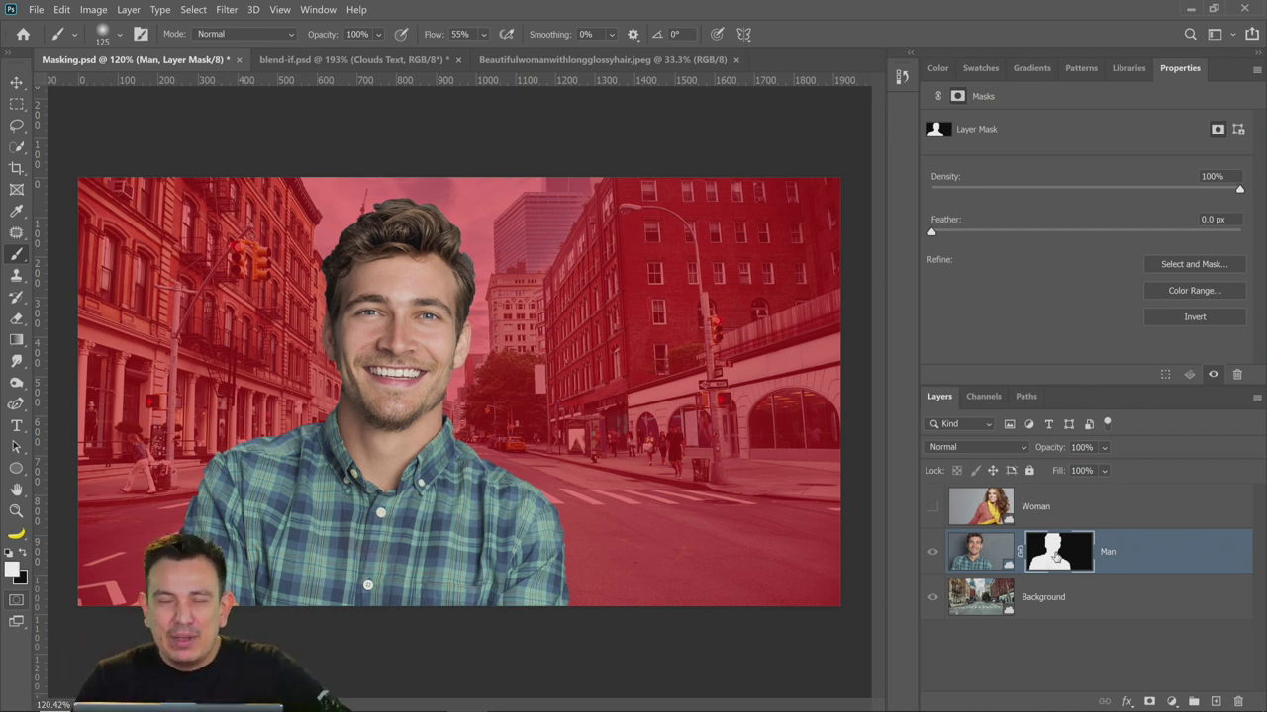
key("backslash")
key("backslash")
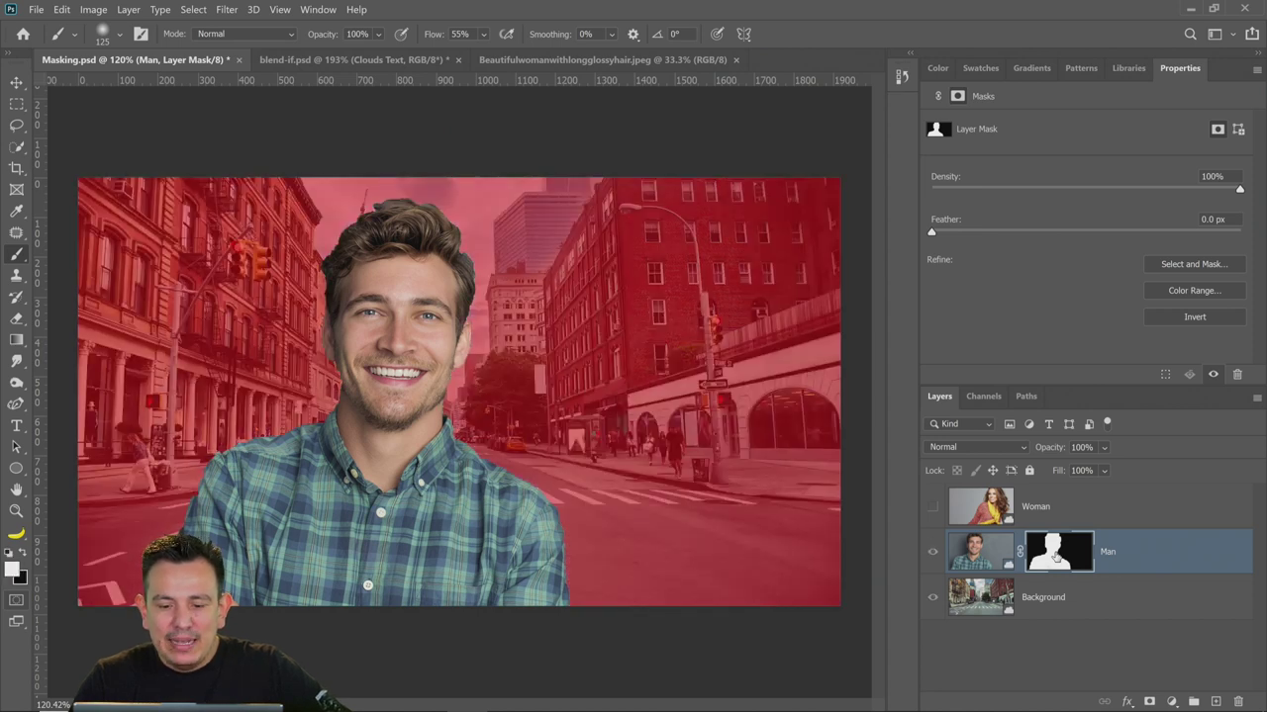
key("backslash")
key("x")
key("backslash")
key("x")
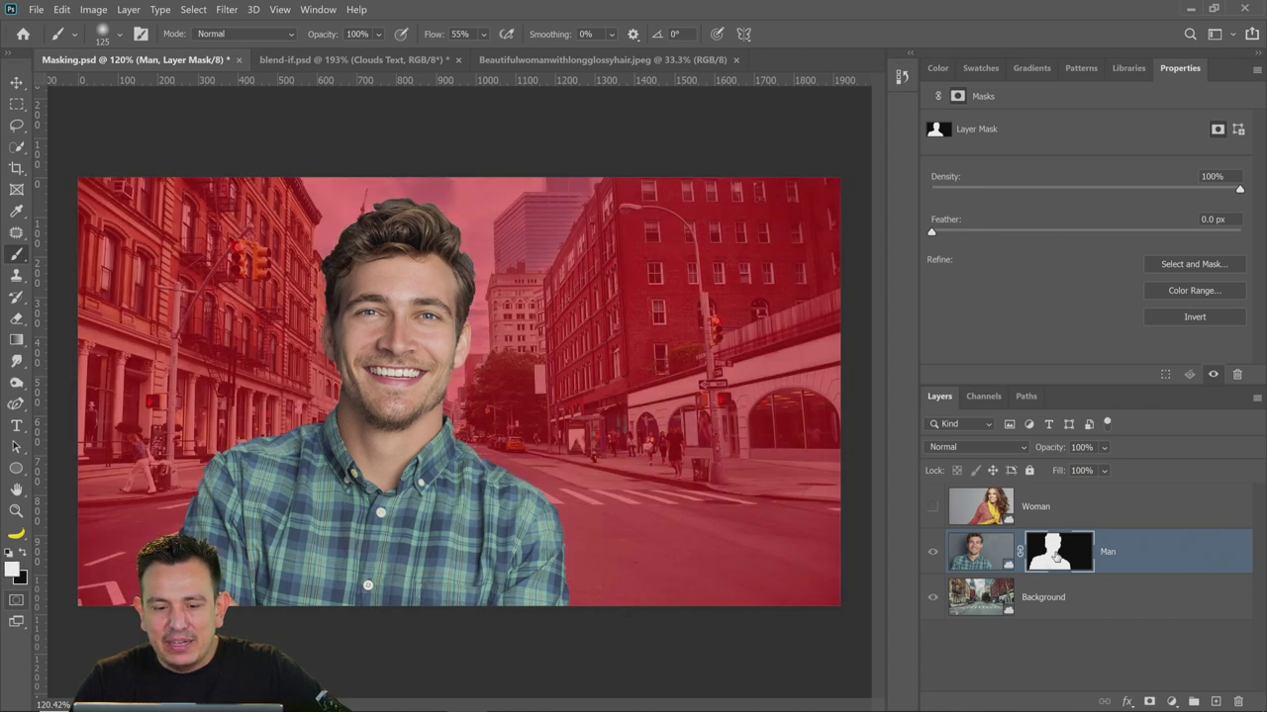
key("backslash")
key("x")
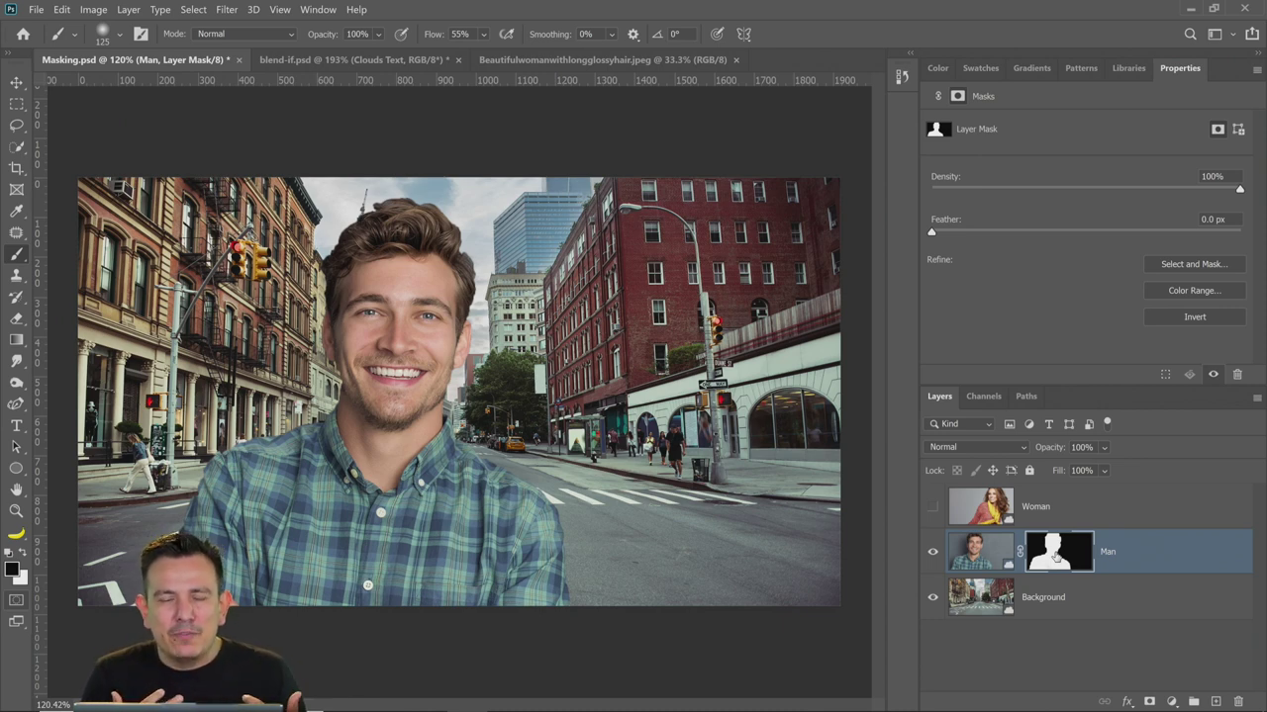
key("backslash")
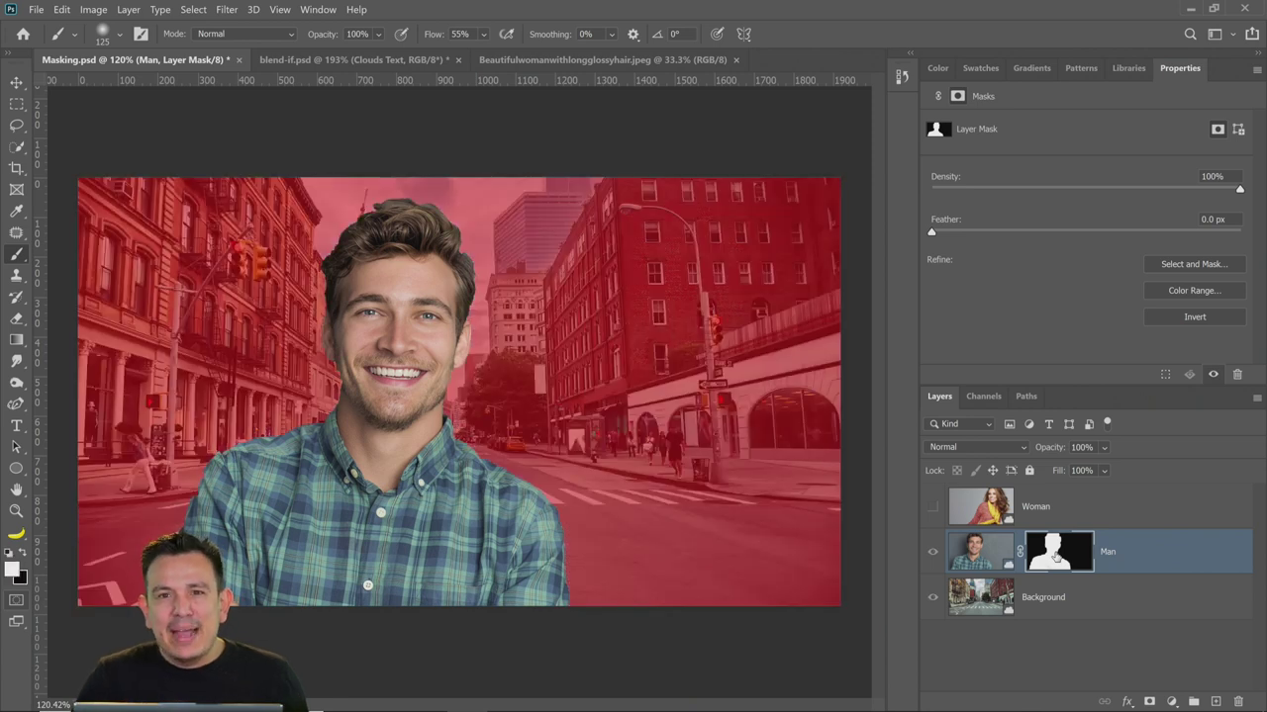
key("backslash")
key("x")
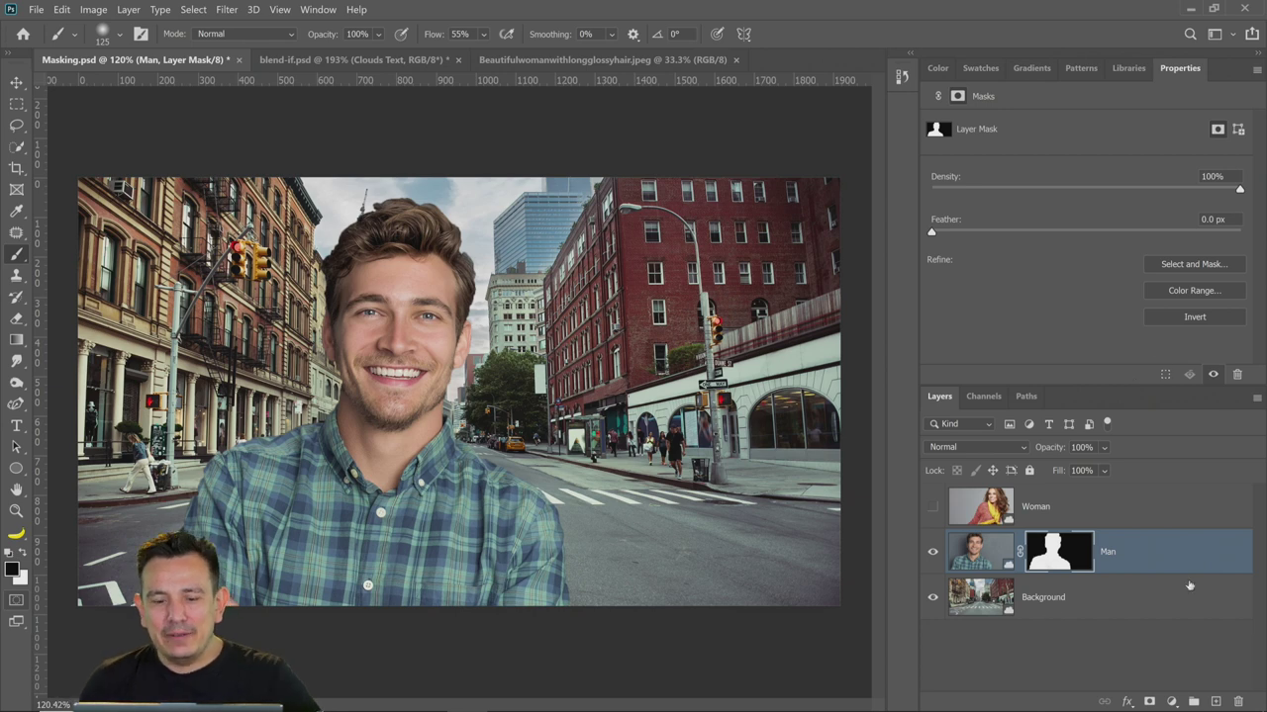
Delete the Man layer's mask and select the man with the Object Selection tool in Rectangle mode
right_click(1057, 560)
left_click(1098, 585)
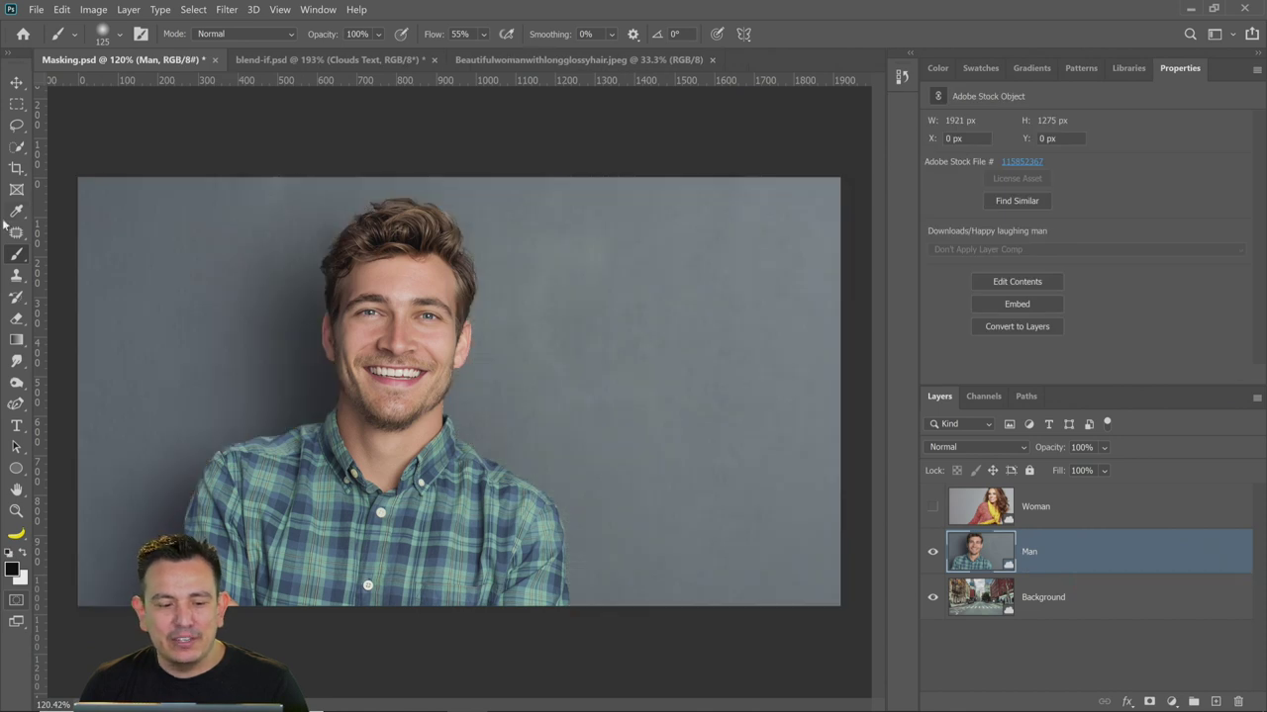
mouse_move(16, 146)
left_mouse_down()
mouse_move(82, 160)
mouse_move(83, 147)
mouse_move(84, 160)
mouse_move(44, 151)
mouse_move(78, 150)
left_mouse_up()
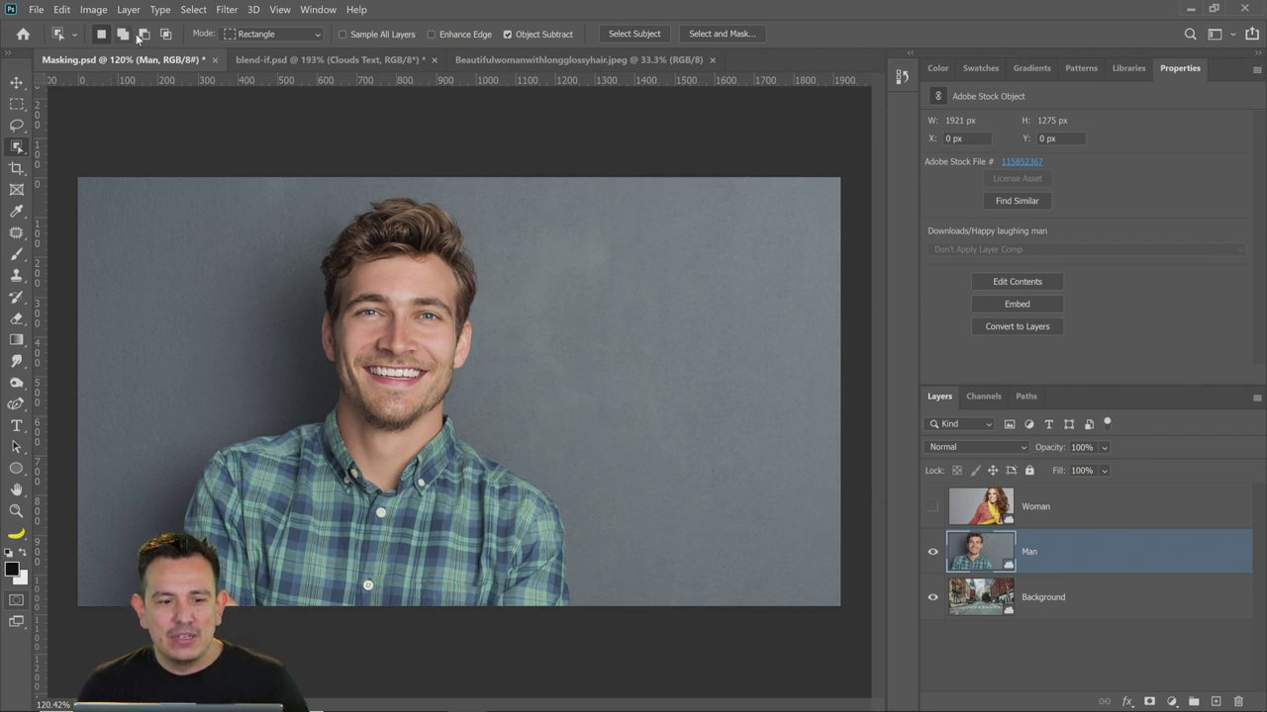
left_click(262, 35)
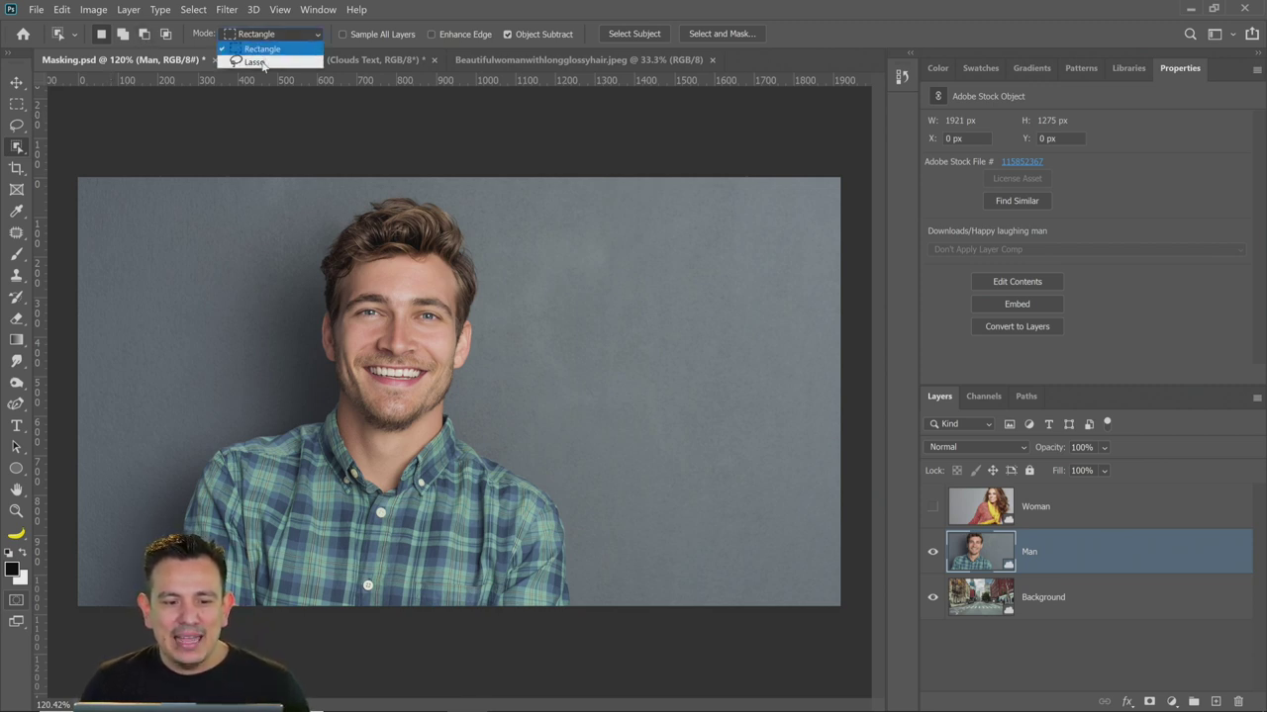
left_click(264, 48)
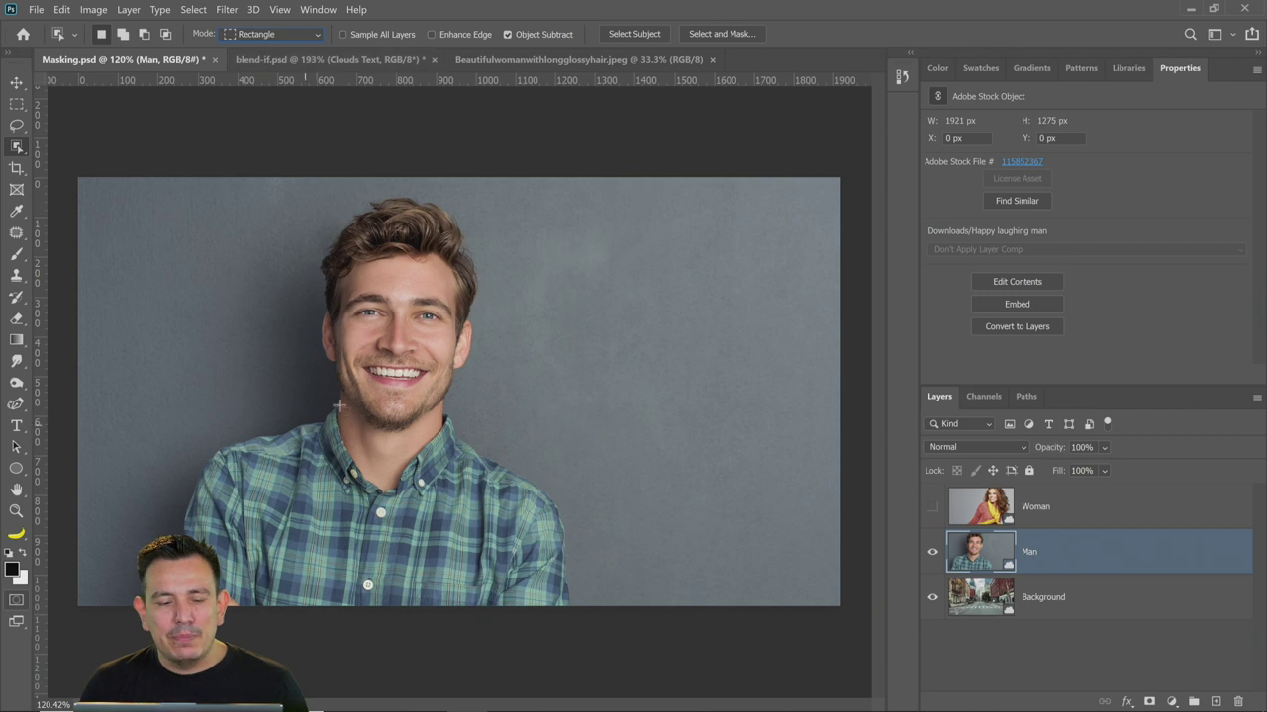
left_click_drag(151, 188, 593, 630)
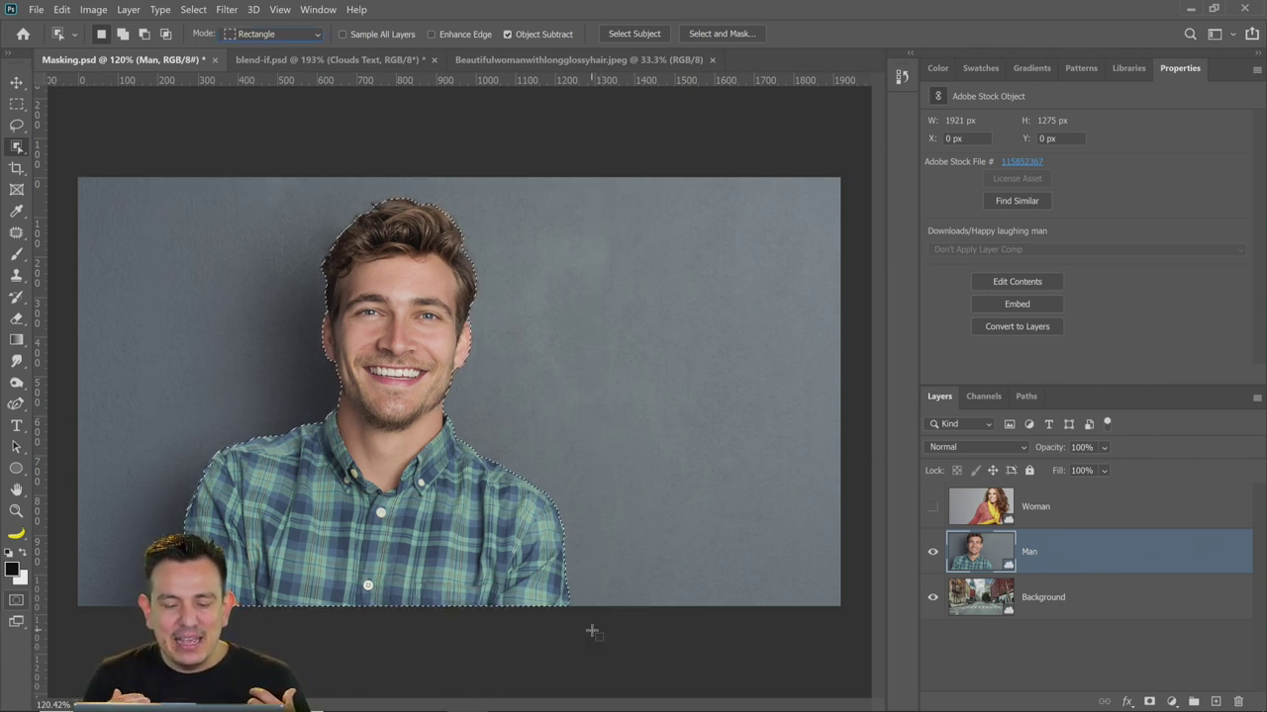
Set the Object Selection mode to Lasso and select the man by tracing a loose outline around him
left_click(274, 37)
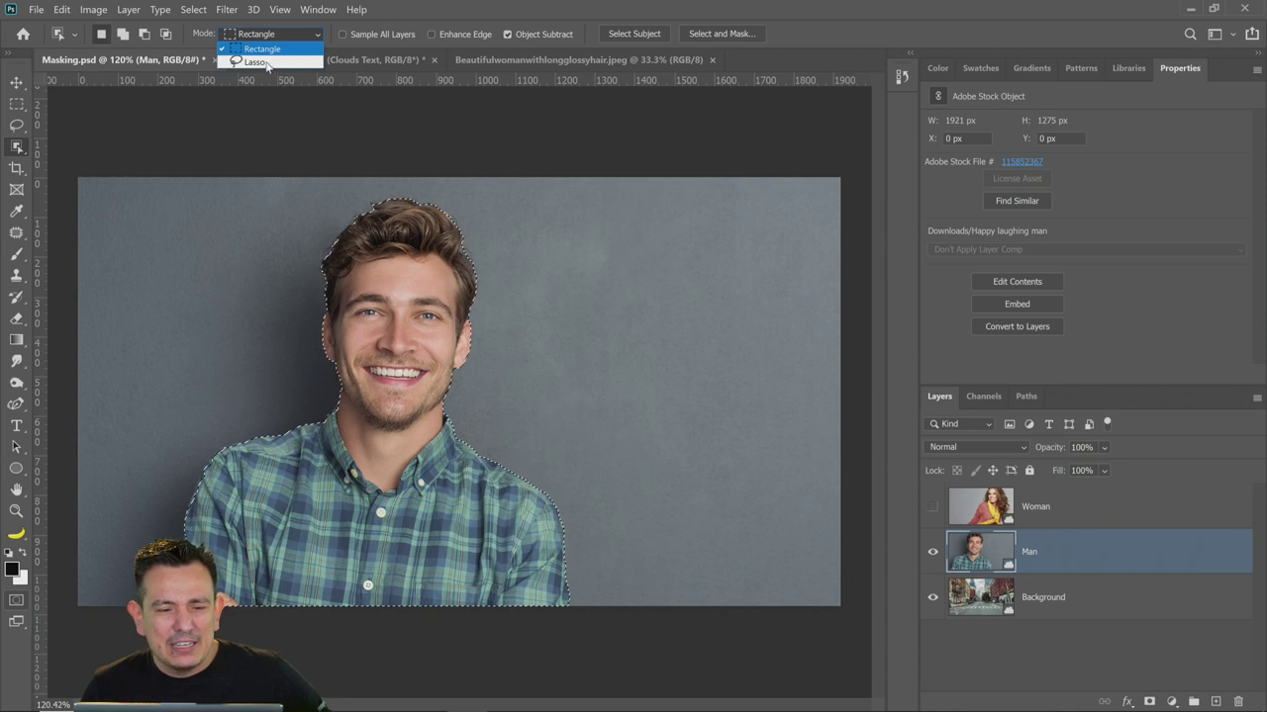
left_click(259, 61)
left_click(562, 584)
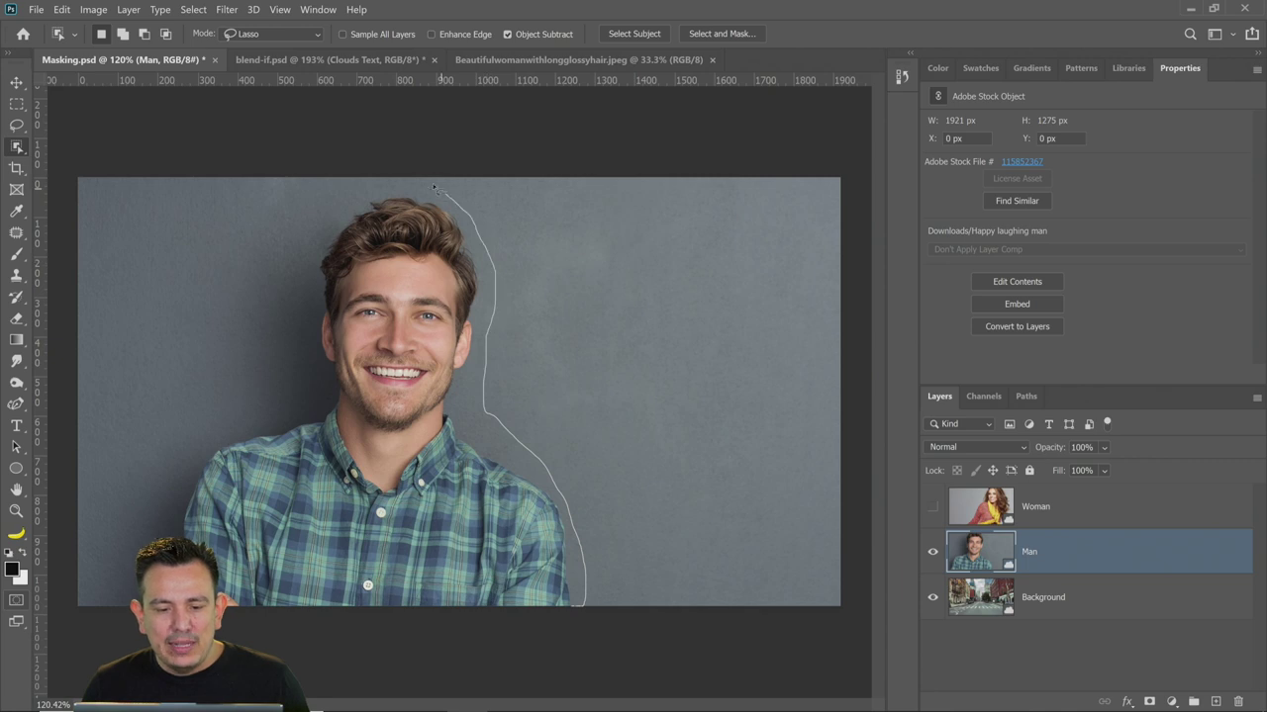
mouse_move(433, 186)
left_mouse_down()
mouse_move(364, 182)
mouse_move(306, 237)
mouse_move(306, 307)
mouse_move(272, 374)
mouse_move(169, 458)
left_mouse_up()
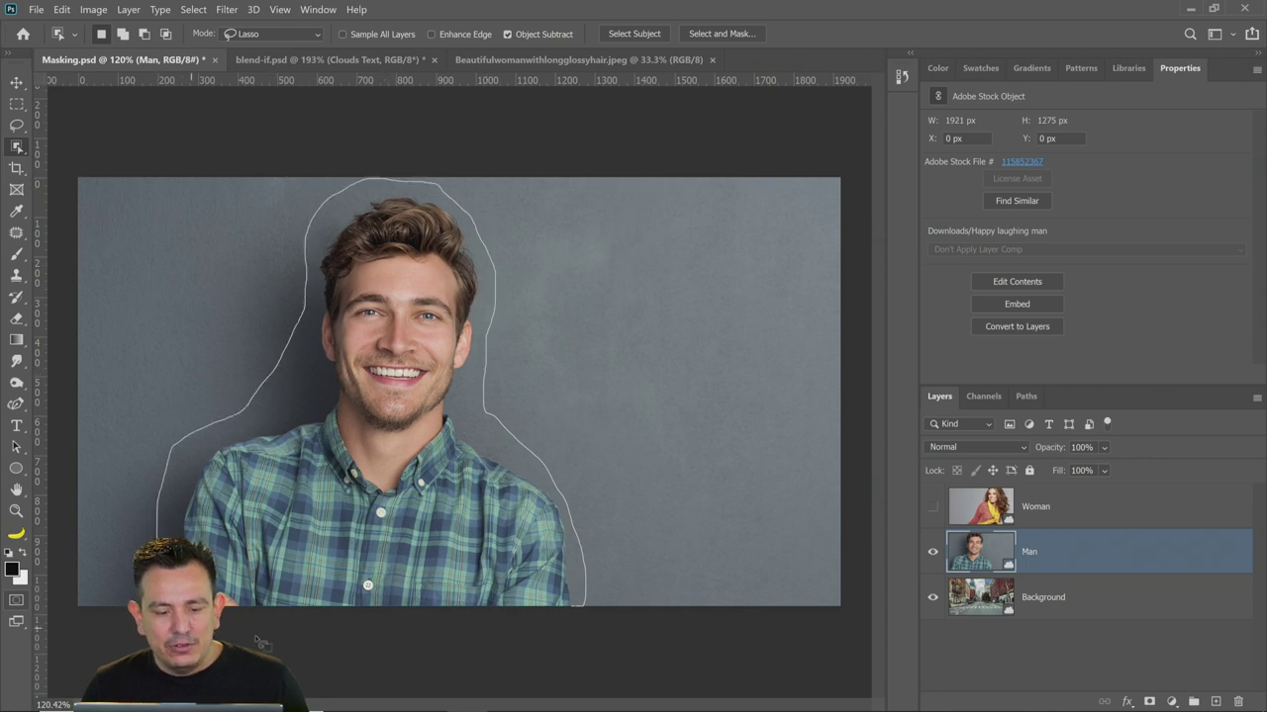
mouse_move(259, 643)
left_mouse_down()
mouse_move(545, 658)
mouse_move(577, 627)
left_mouse_up()
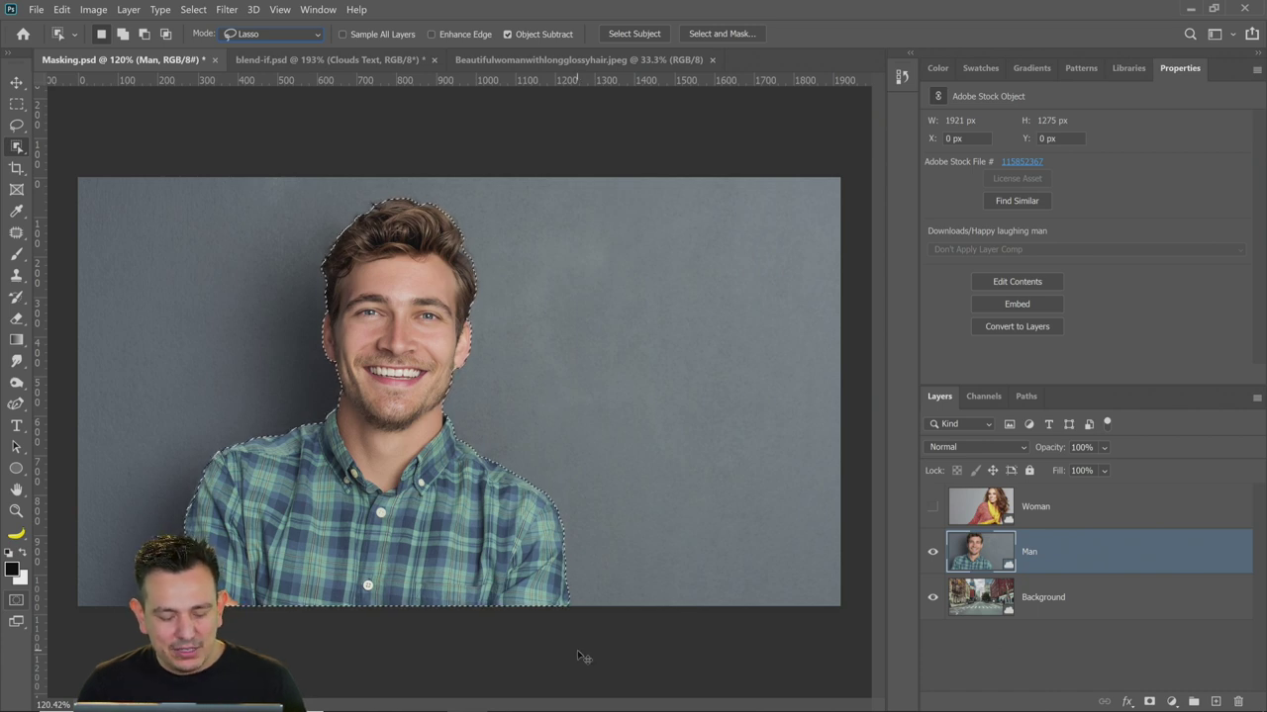
Clear the selection and trace around the man again with the Object Selection tool in Lasso mode
key("ctrl+d")
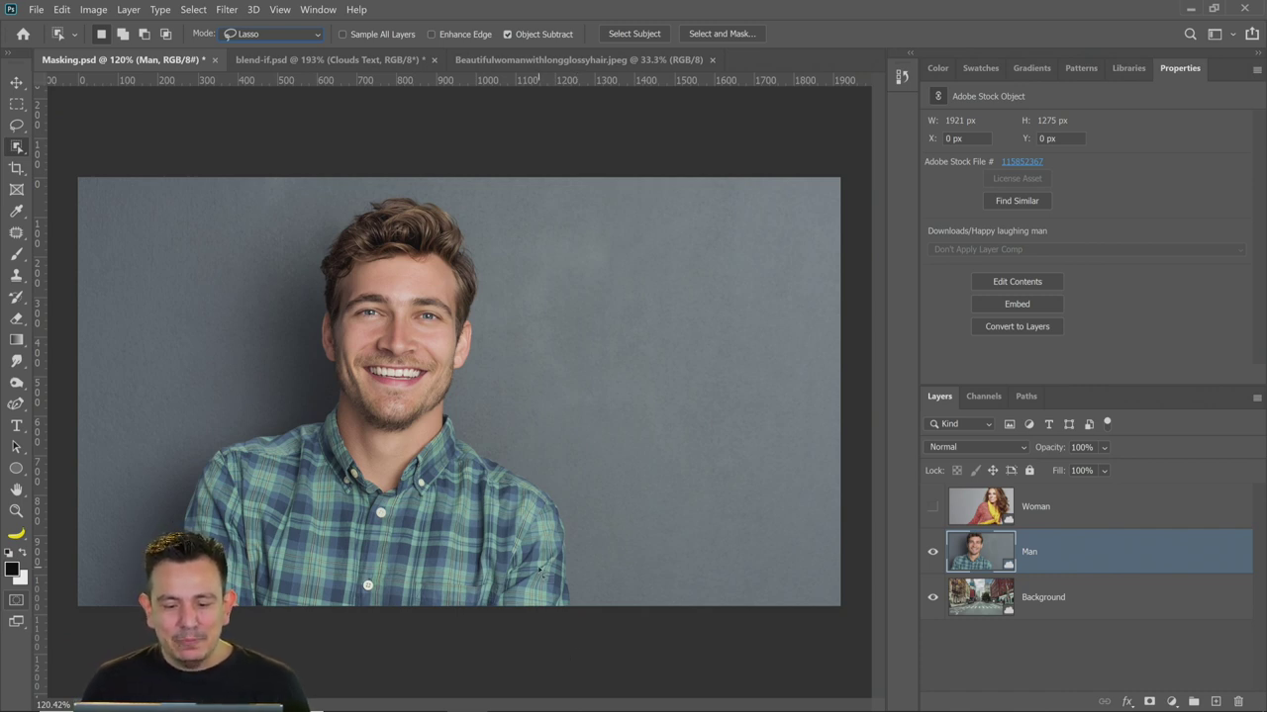
mouse_move(594, 607)
left_mouse_down()
mouse_move(552, 457)
mouse_move(479, 406)
mouse_move(506, 230)
mouse_move(442, 193)
mouse_move(352, 191)
mouse_move(300, 243)
mouse_move(259, 350)
mouse_move(199, 442)
left_mouse_up()
mouse_move(169, 554)
left_mouse_down()
mouse_move(452, 650)
mouse_move(560, 636)
left_mouse_up()
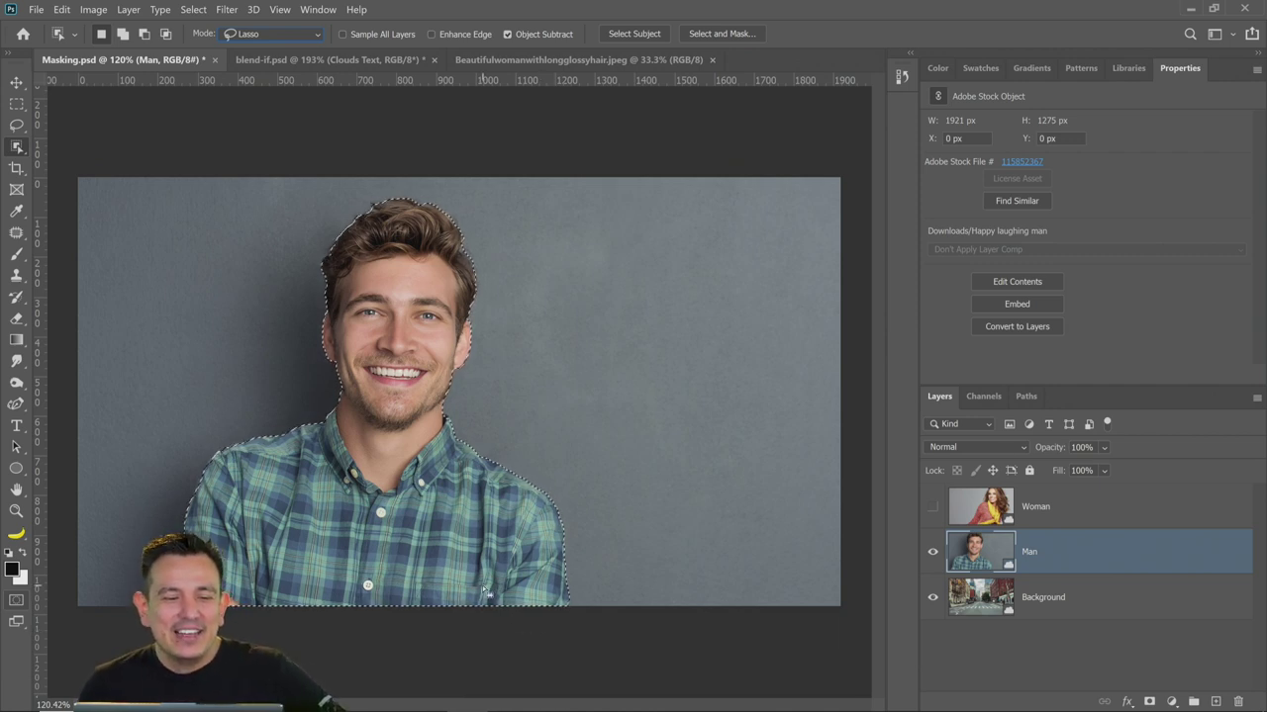
Replace the man's selection with a Rectangular Marquee selection across his face, and deselect it
left_click(15, 104)
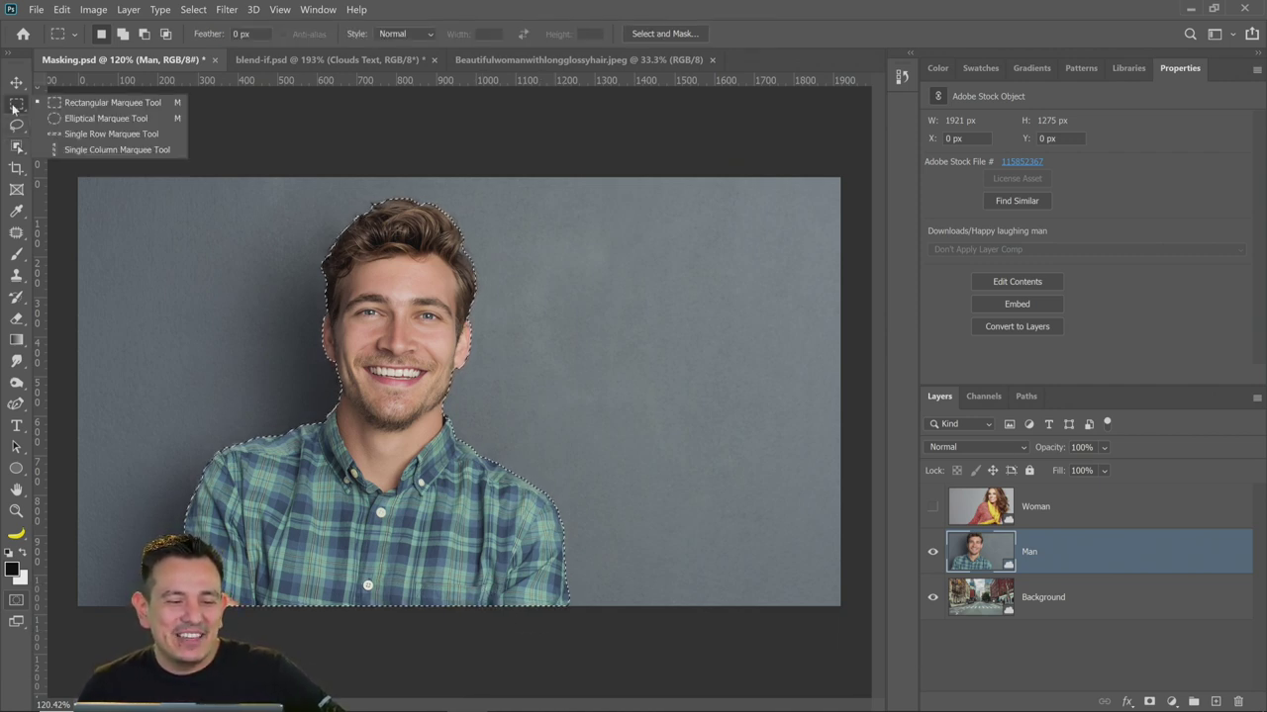
left_click(77, 103)
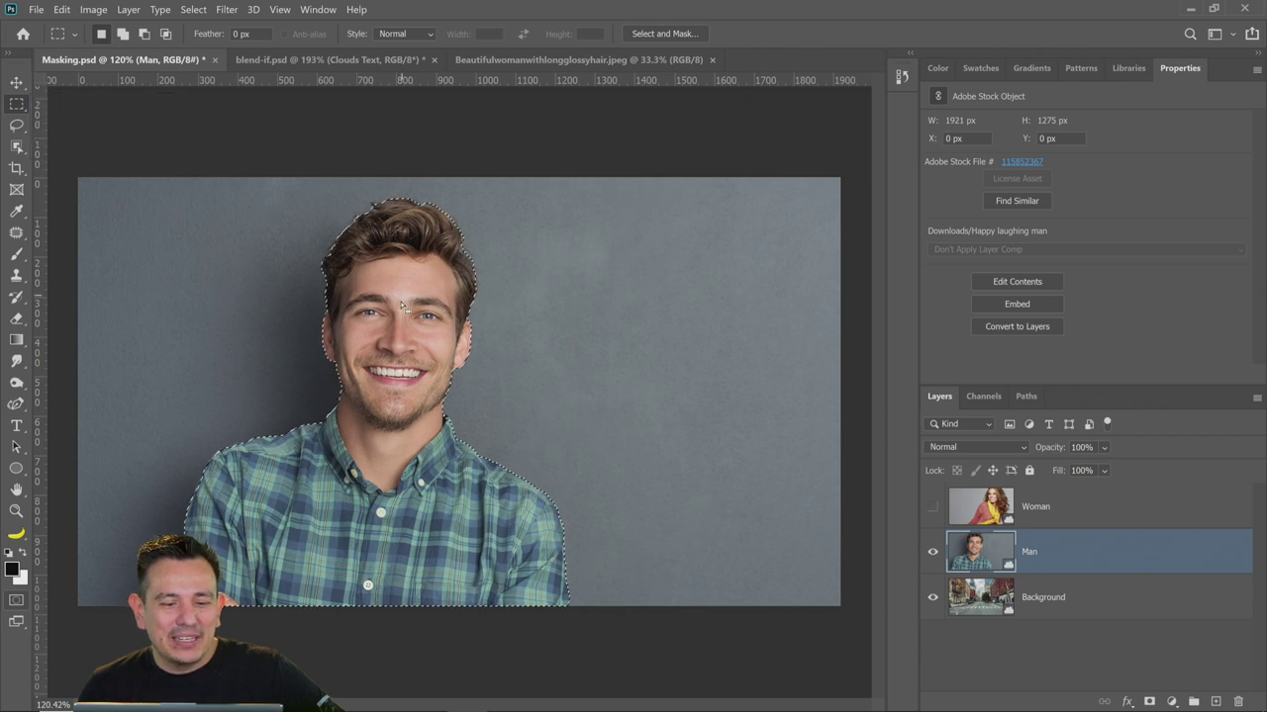
left_click(402, 306)
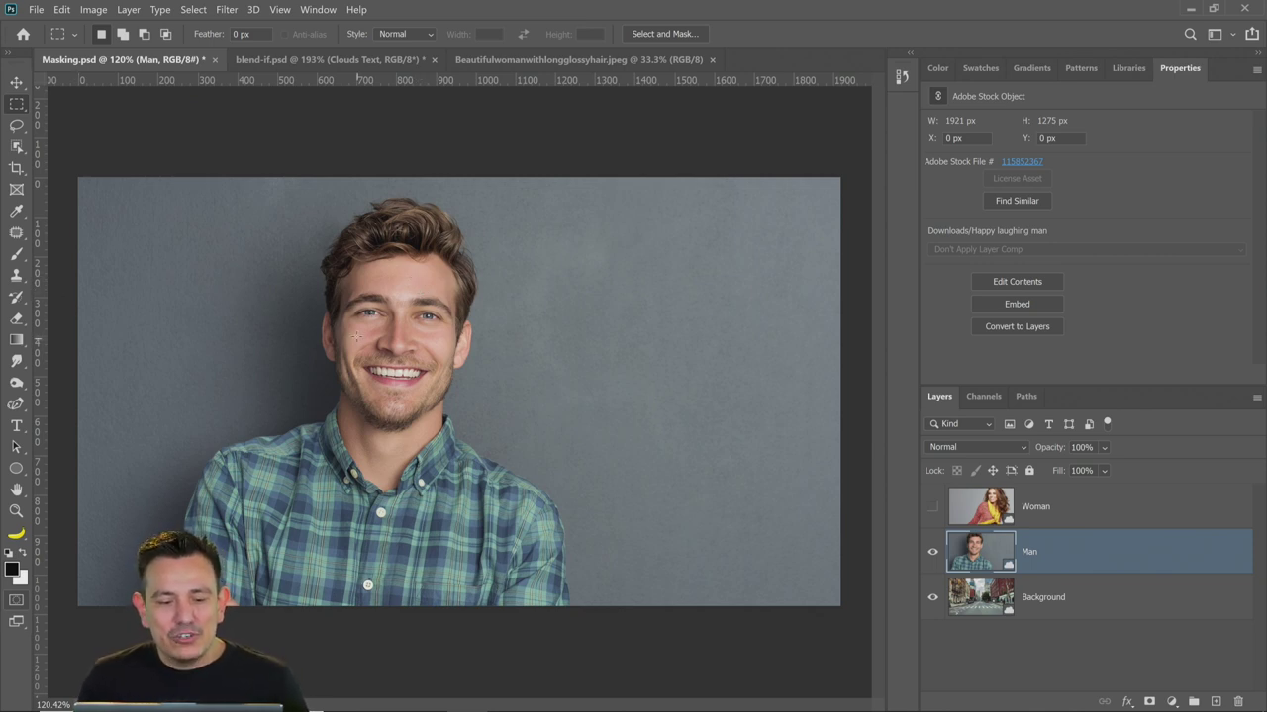
left_click_drag(271, 235, 571, 401)
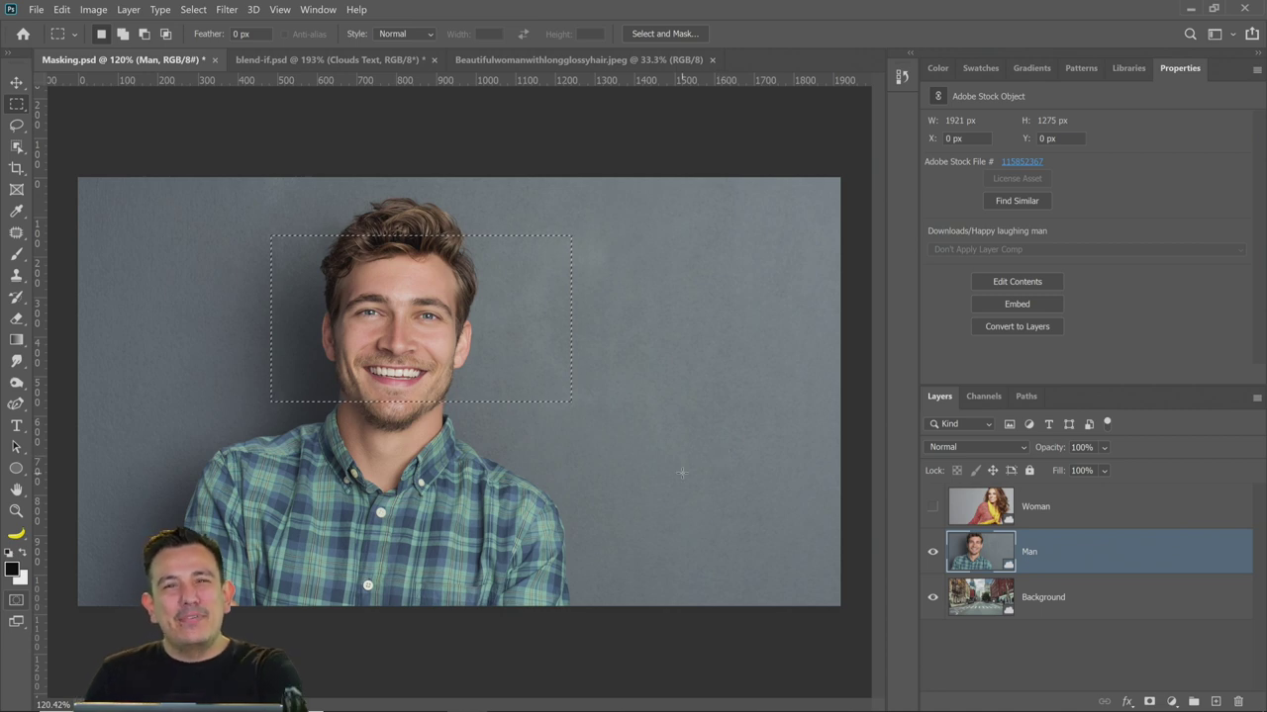
left_click(646, 424)
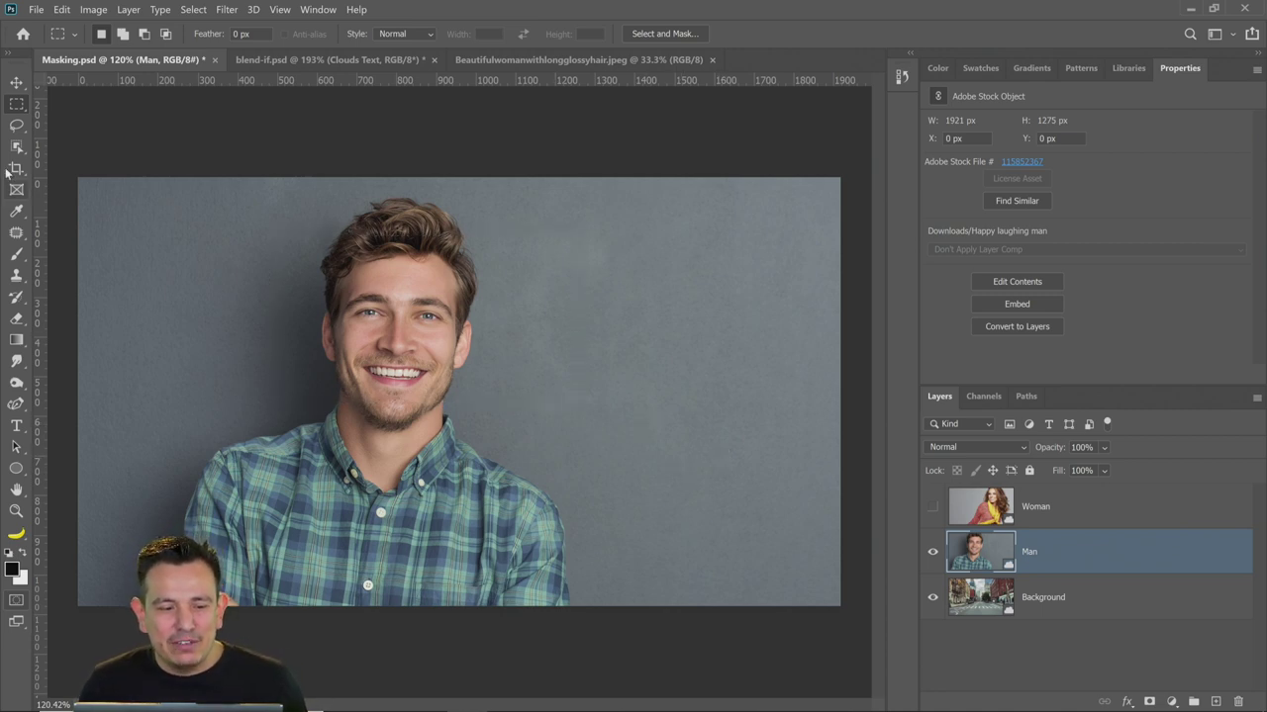
Try a freehand Lasso tool selection on the empty backdrop beside the man and deselect it
left_click(17, 125)
mouse_move(509, 262)
left_mouse_down()
mouse_move(551, 465)
mouse_move(700, 336)
mouse_move(729, 391)
left_mouse_up()
left_click(730, 391)
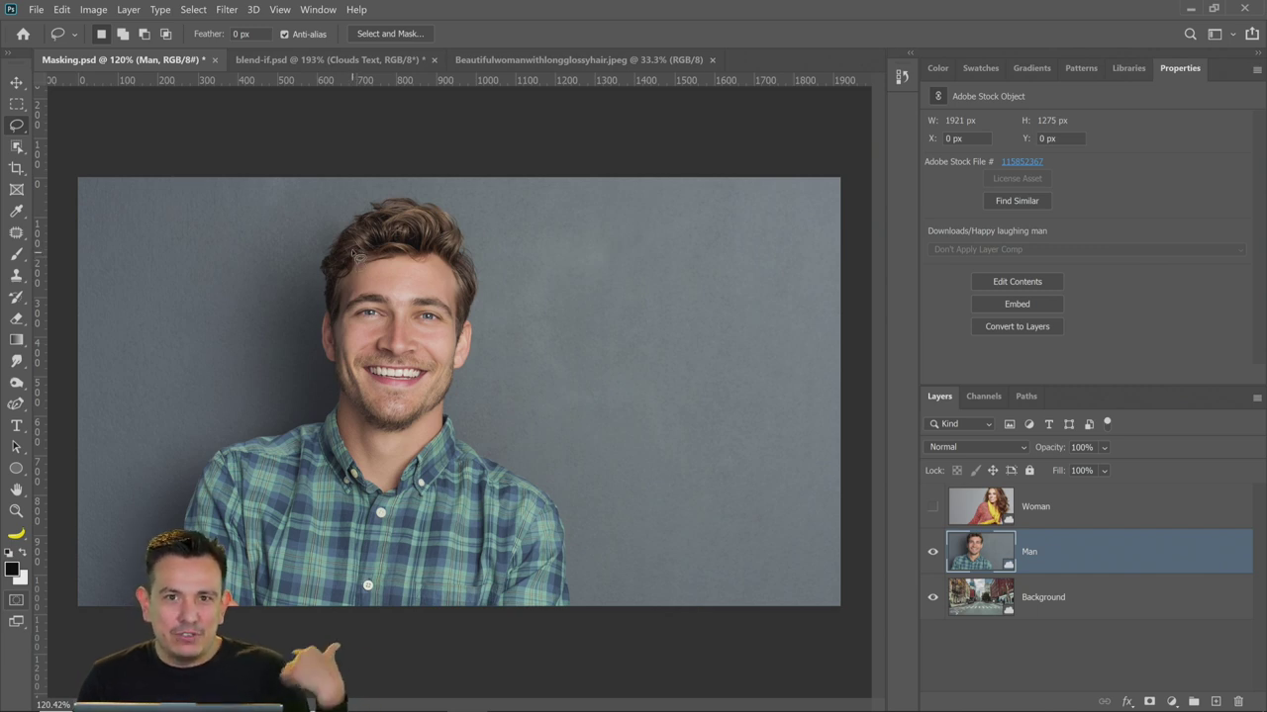
Try a freehand Lasso selection from the man's face across the backdrop, deselect it, and switch to the Move tool
left_click_drag(348, 262, 336, 260)
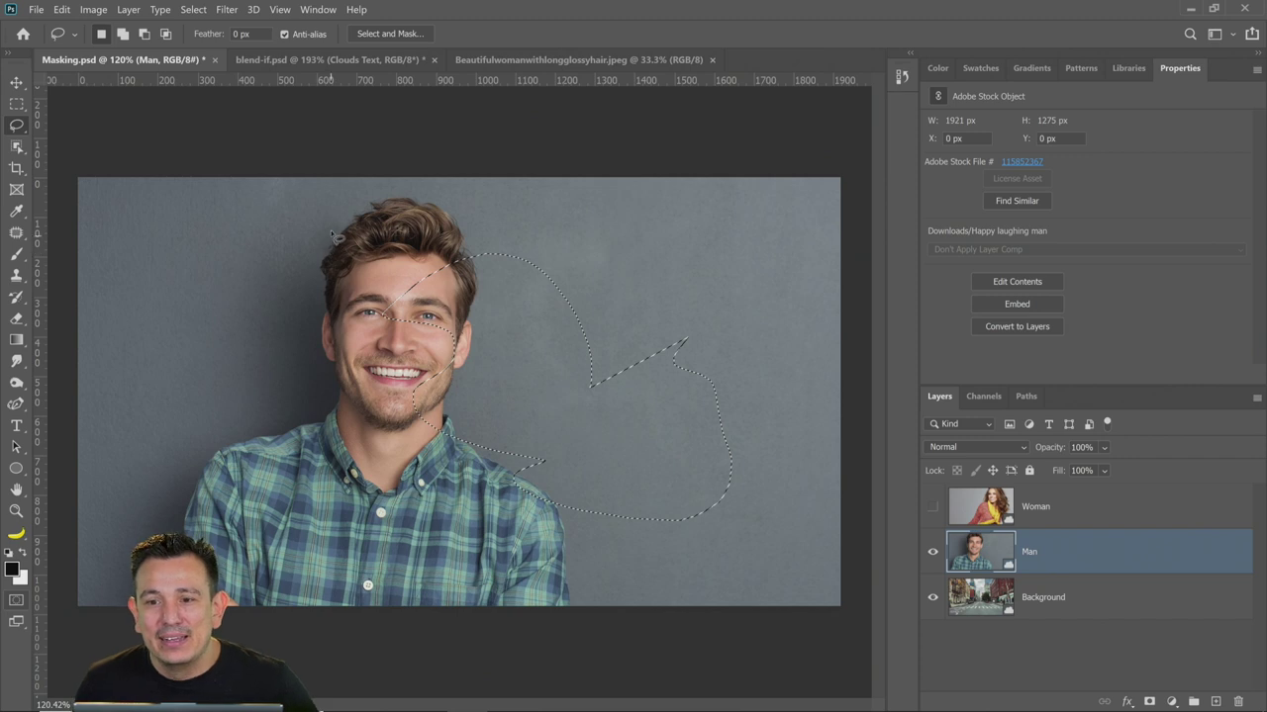
key("ctrl+d")
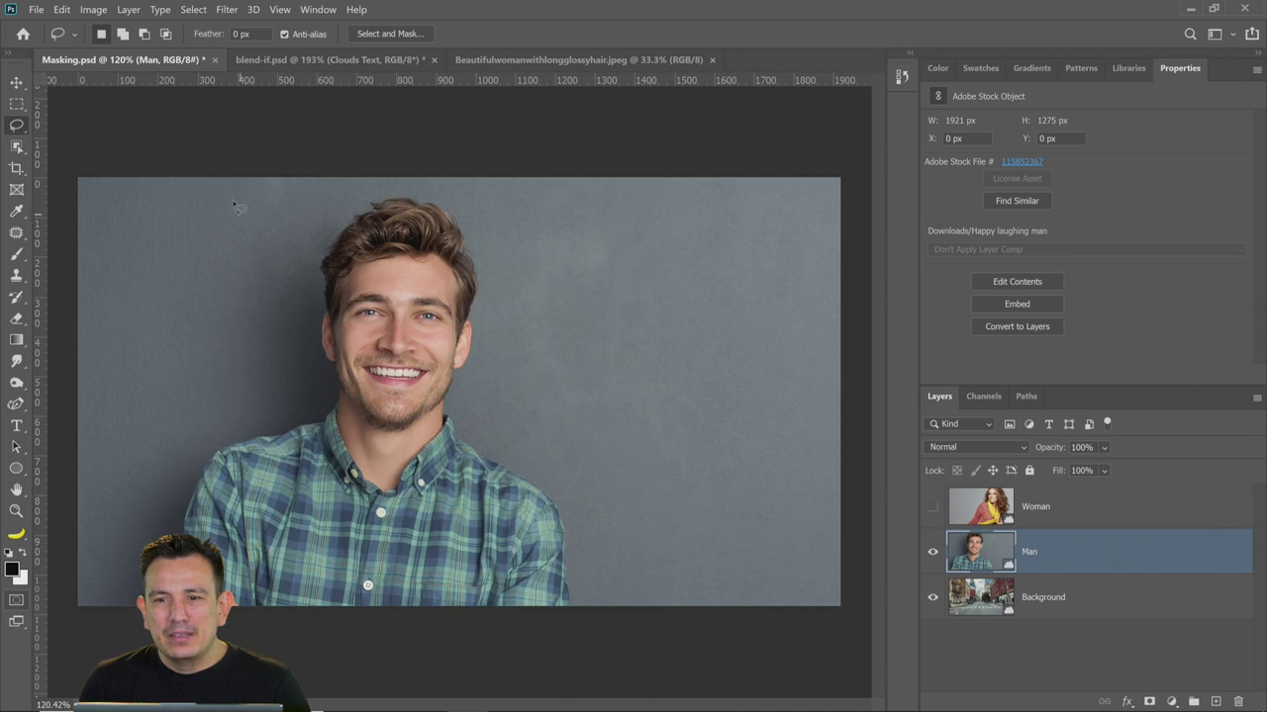
left_click(16, 105)
left_click(18, 85)
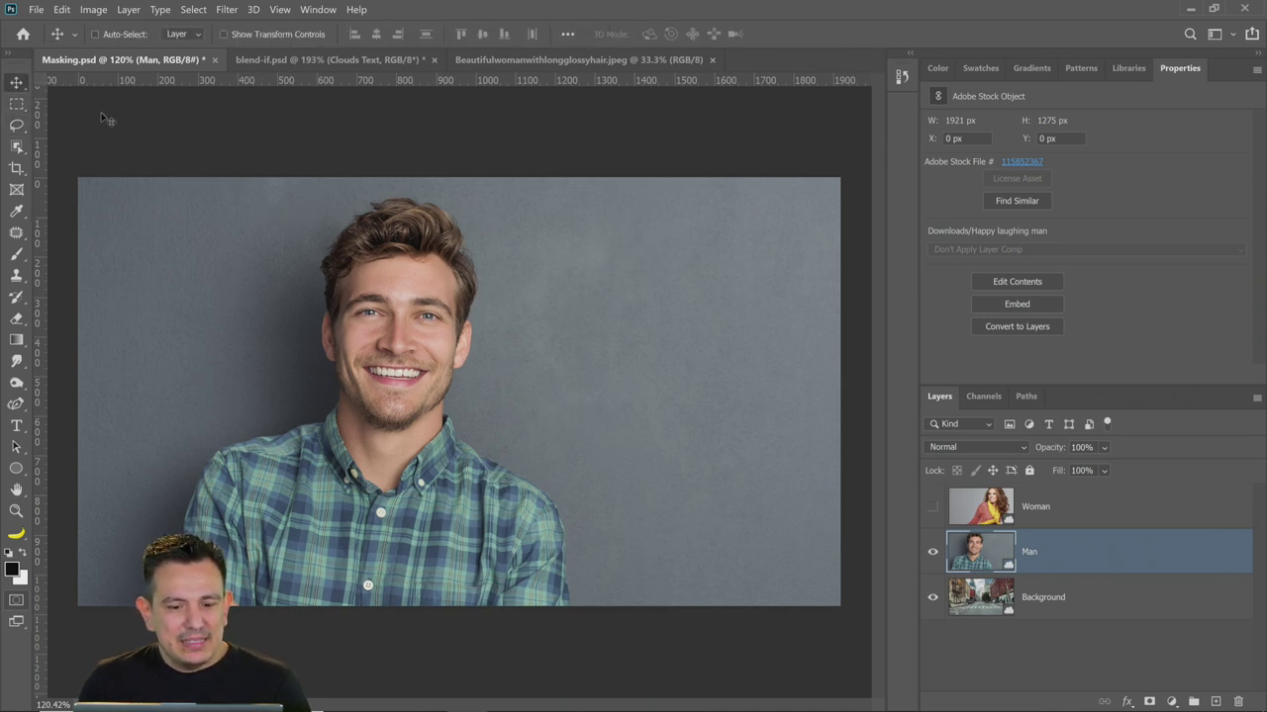
Activate the Object Selection tool, select the man with the Select Subject command, and deselect him
left_click_drag(17, 149, 111, 149)
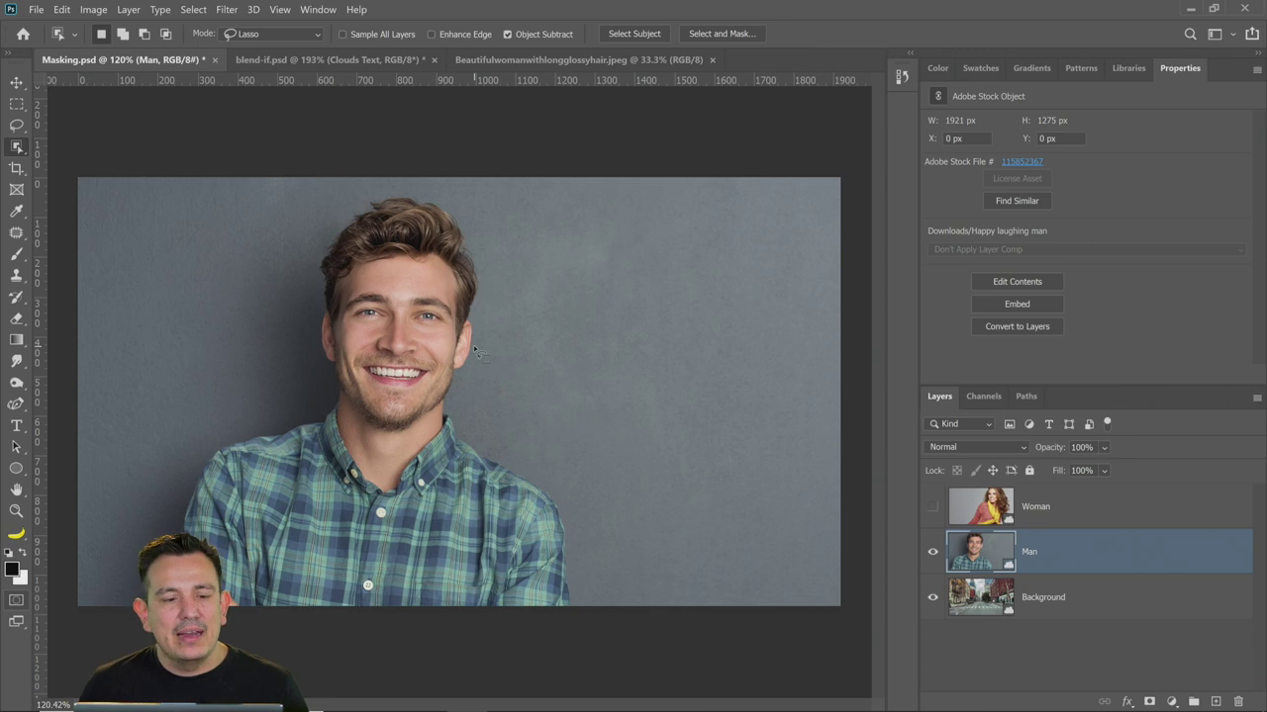
left_click(190, 10)
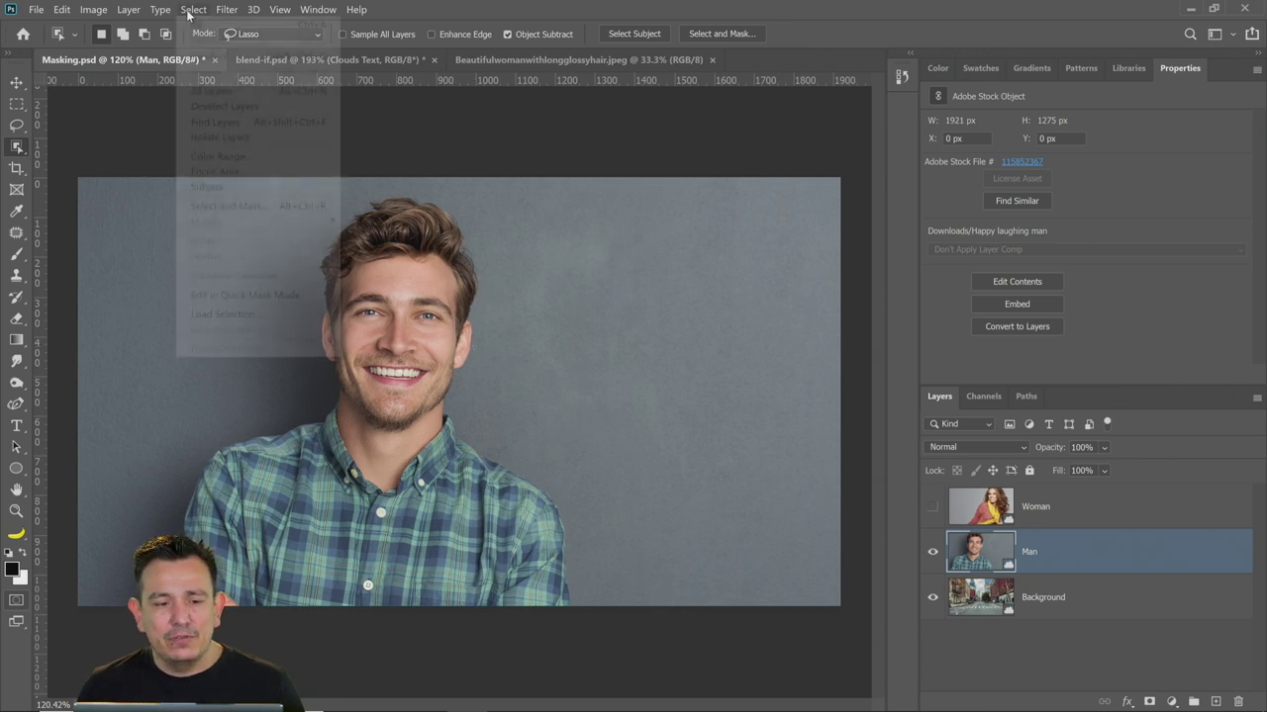
left_click(248, 190)
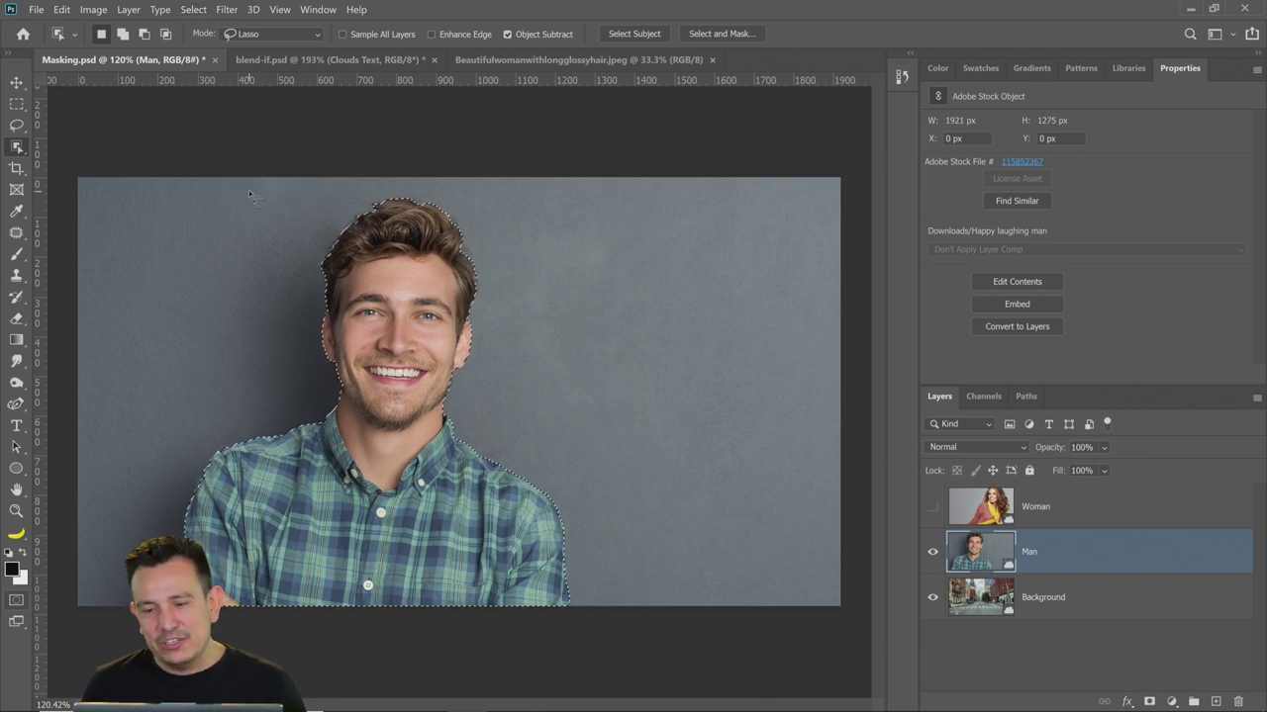
key("ctrl+d")
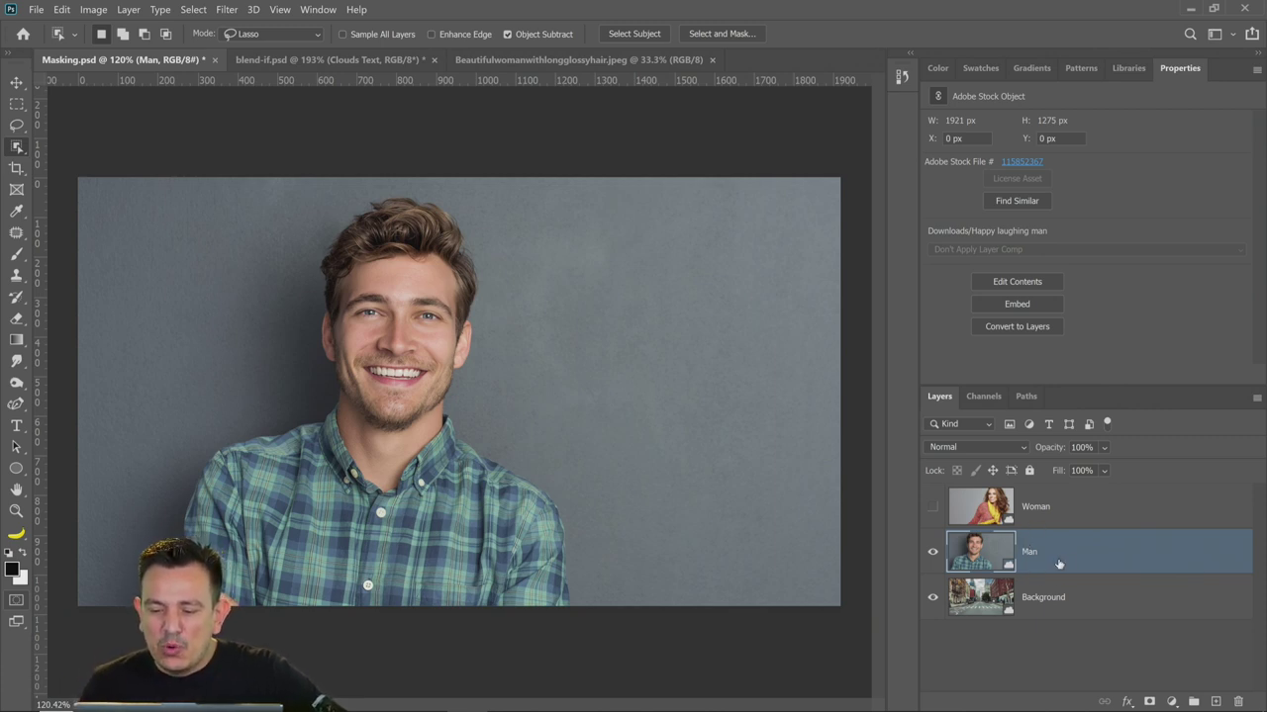
Rasterize the Man layer, select the man with the Select Subject quick action, and clear the selection
right_click(1101, 556)
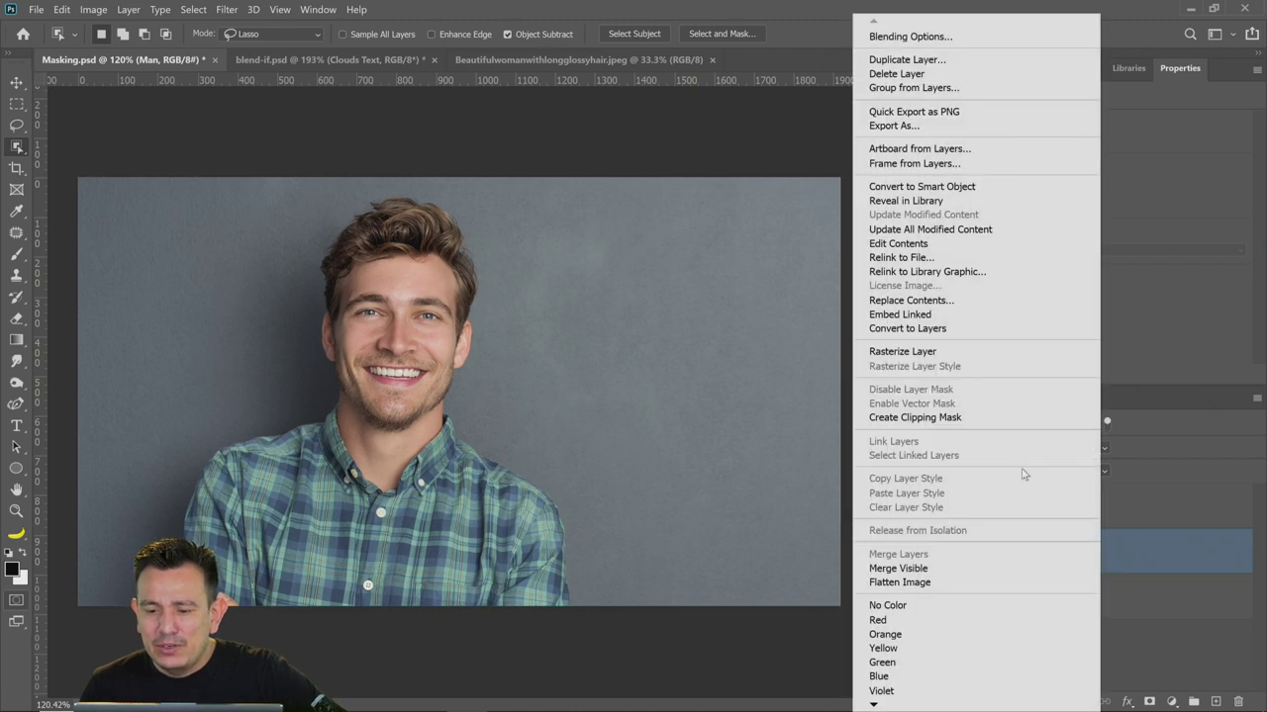
left_click(930, 354)
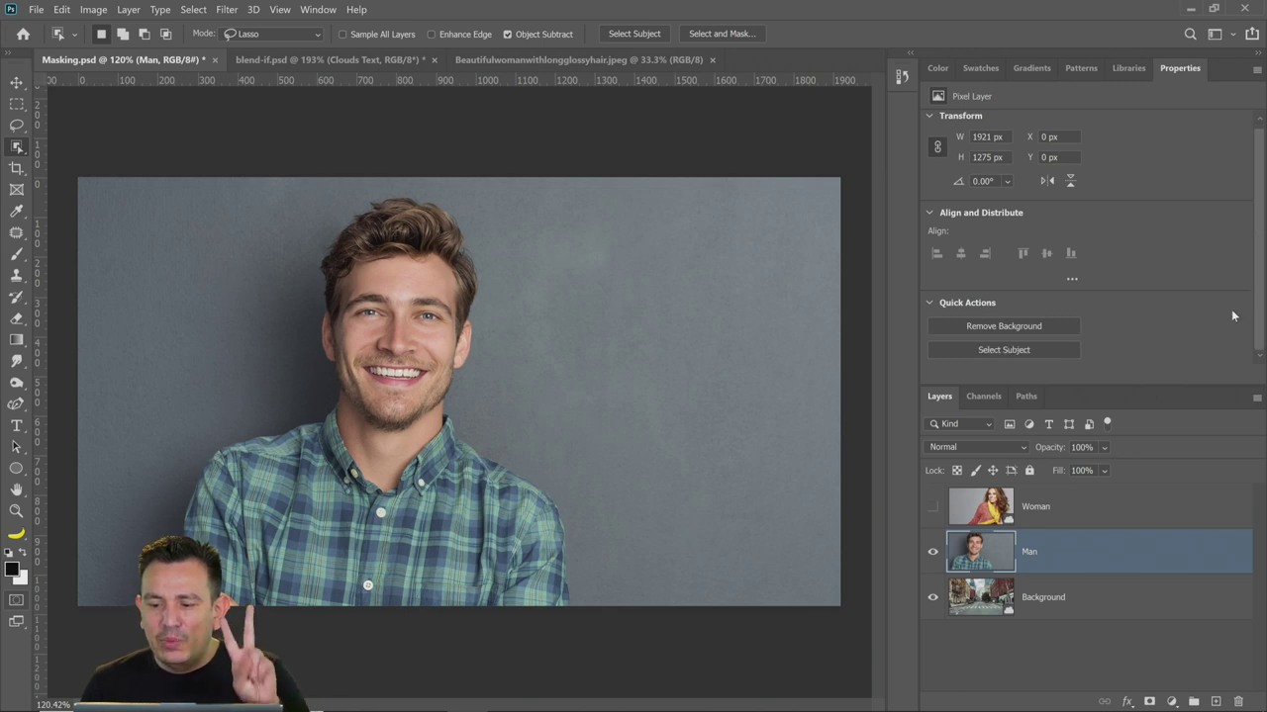
left_click(1049, 350)
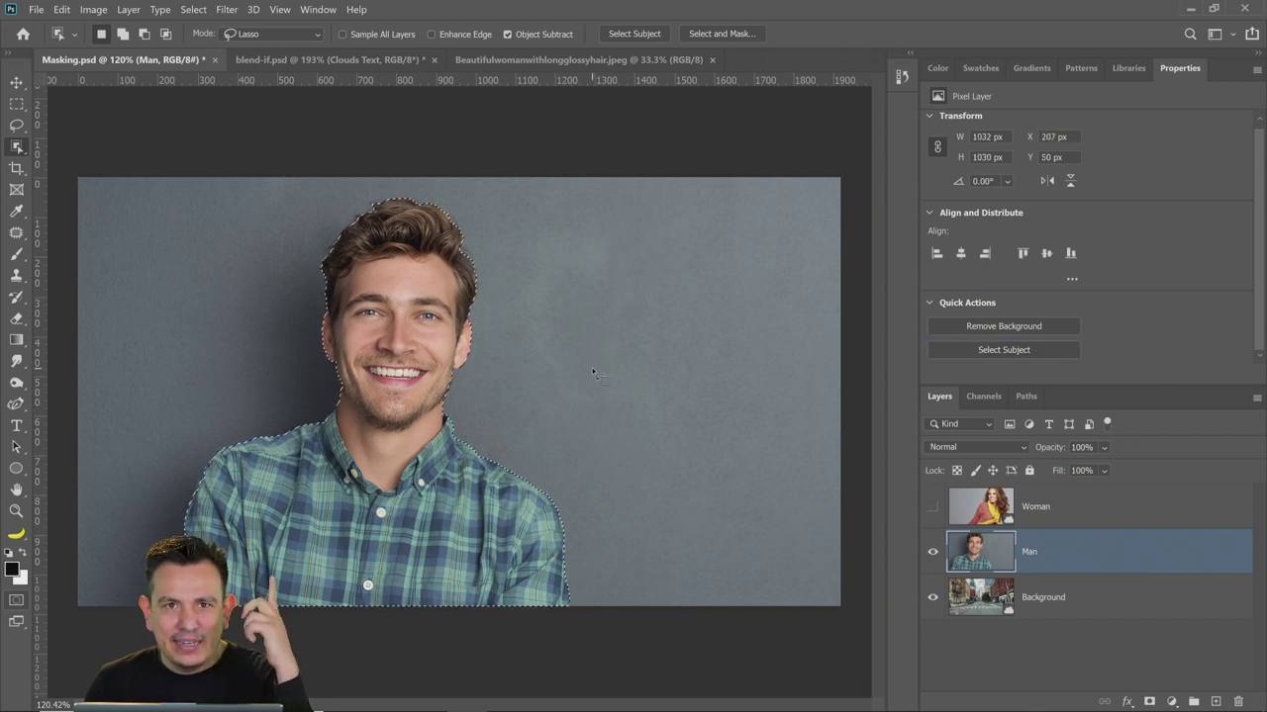
key("ctrl+d")
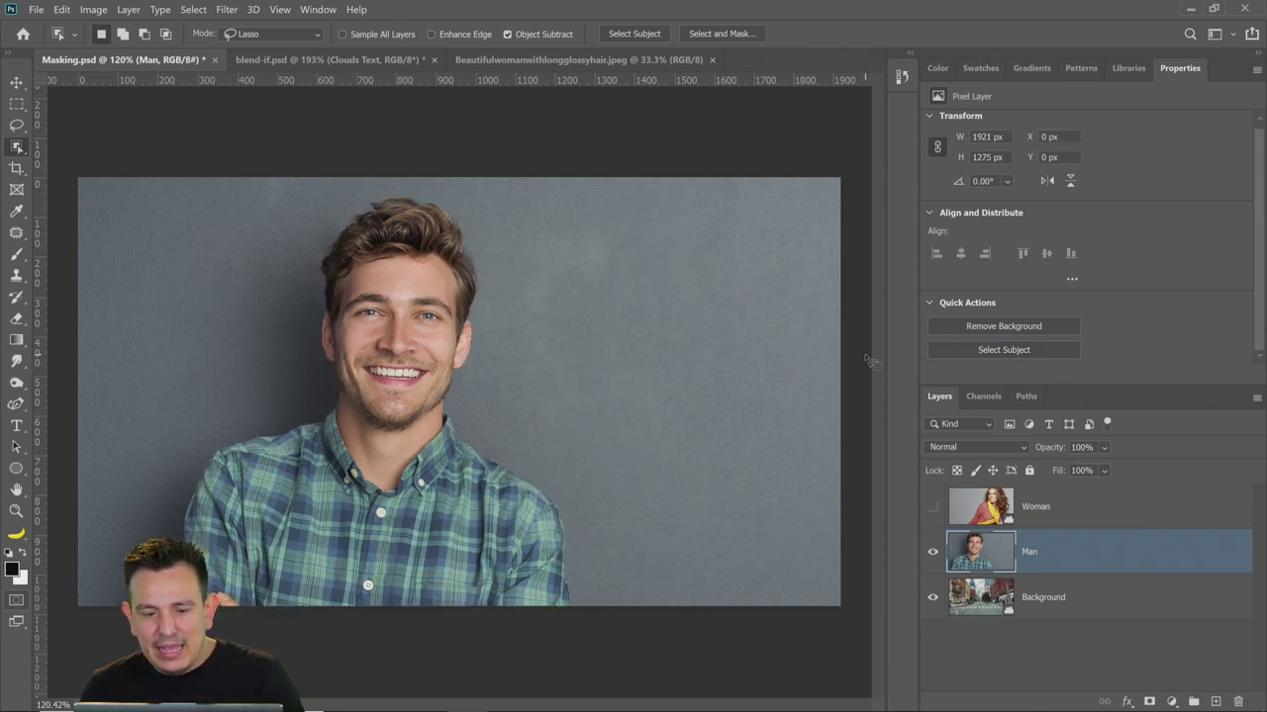
Try the Remove Background quick action on the Man layer, and undo it along with the layer's rasterization
left_click(1006, 325)
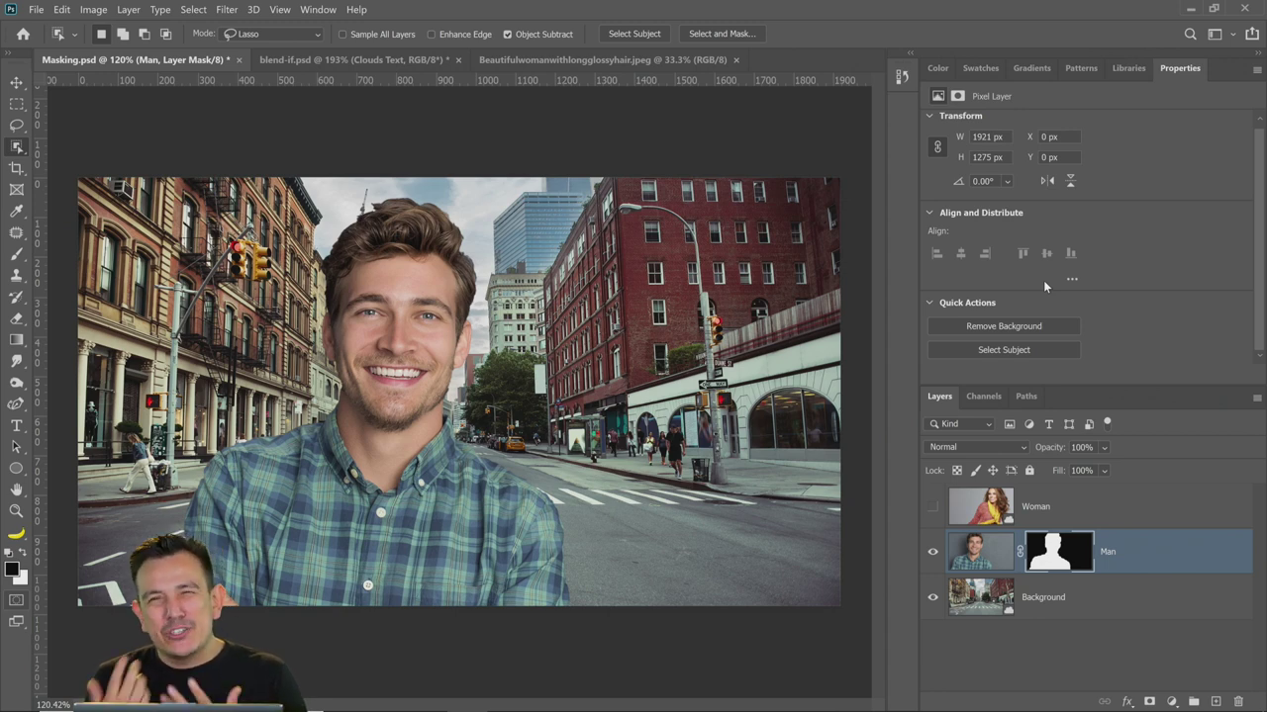
key("ctrl+z")
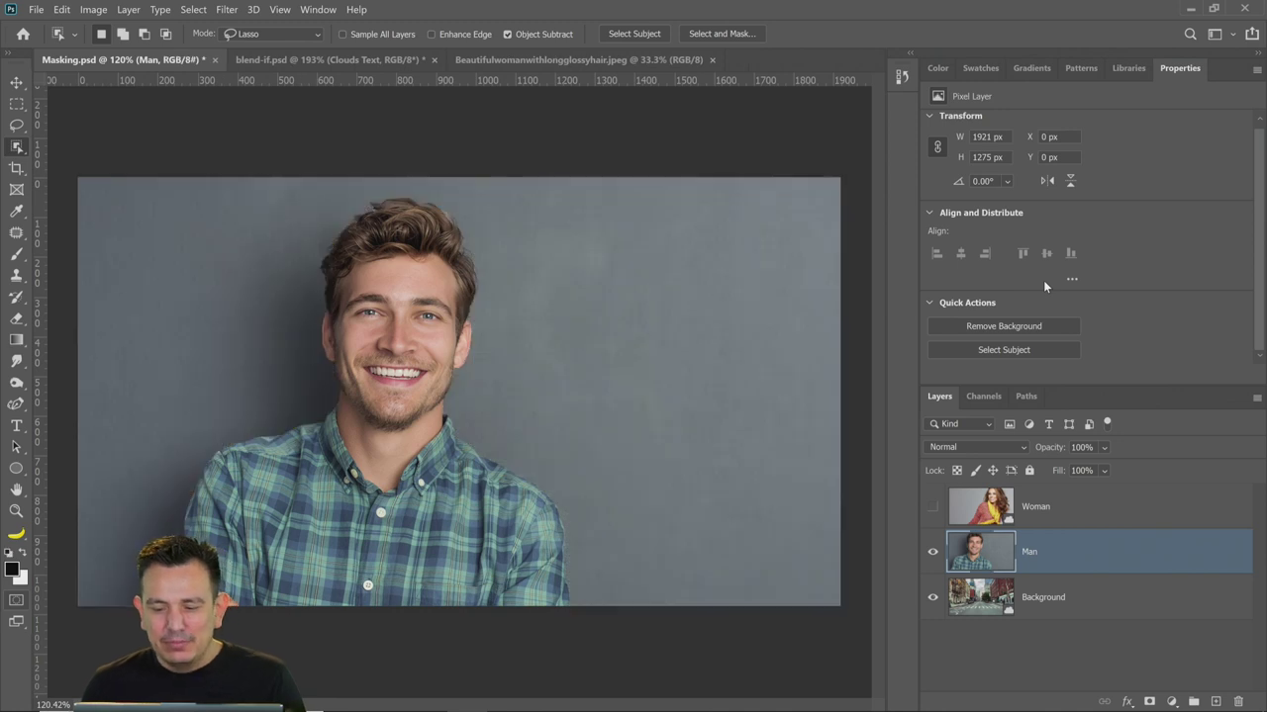
key("ctrl+z")
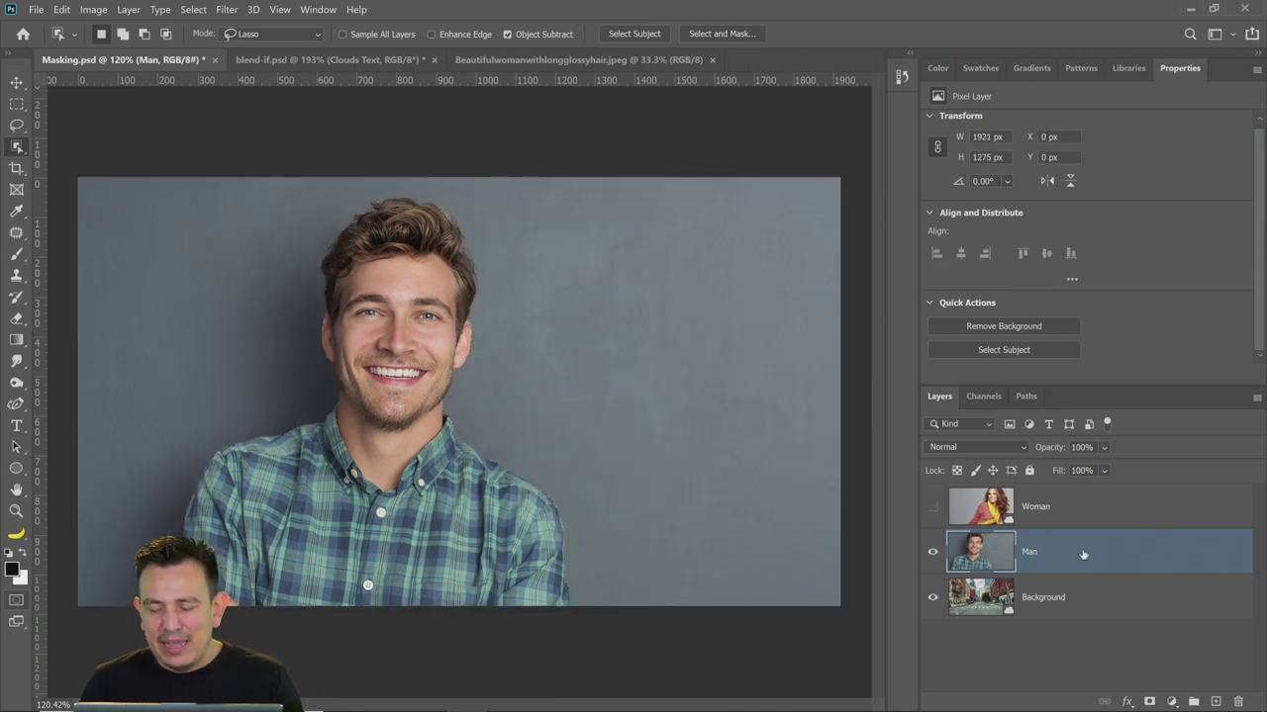
key("ctrl+z")
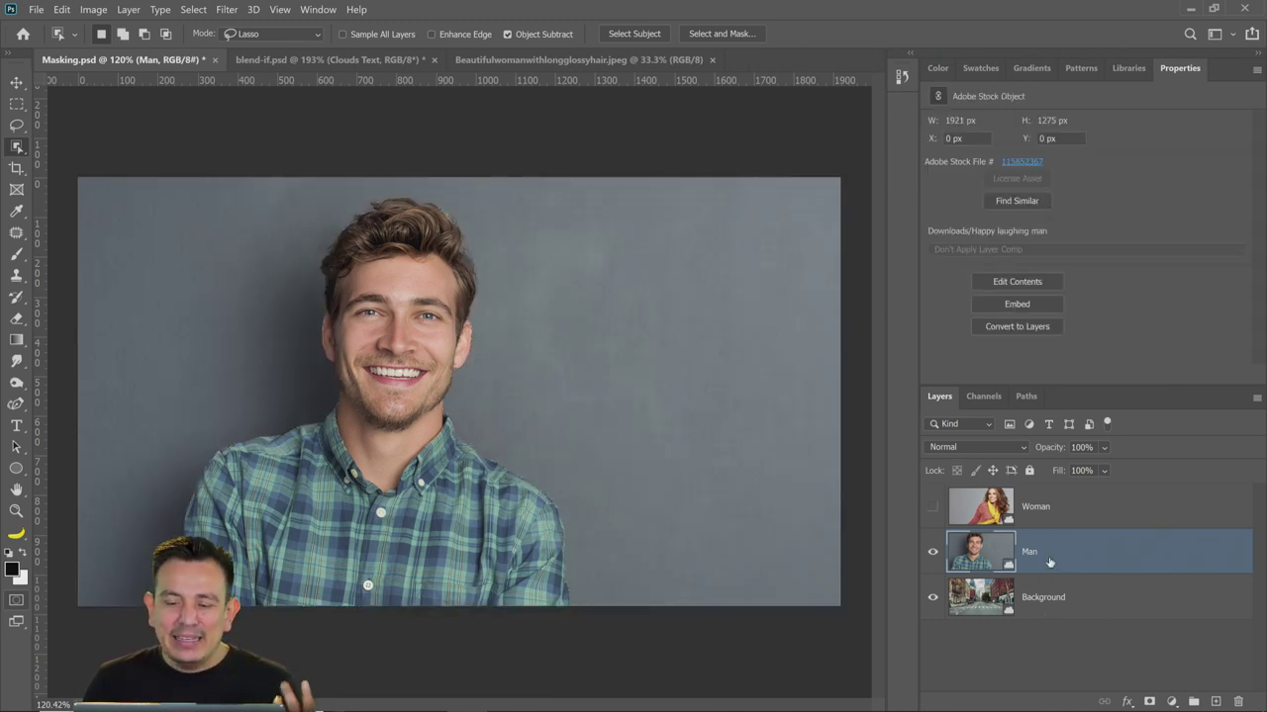
Select the man with Select Subject and mask the Man layer from it, then undo the mask and deselect
left_click(193, 9)
left_click(230, 188)
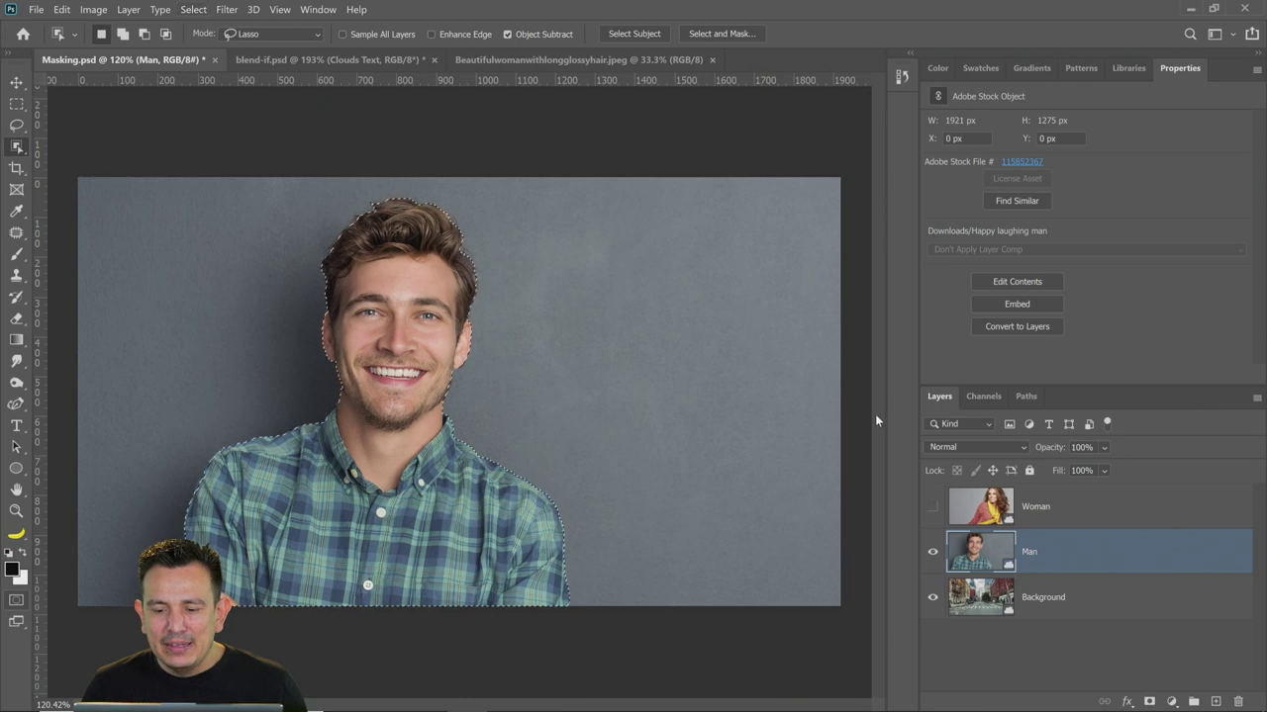
left_click(1149, 701)
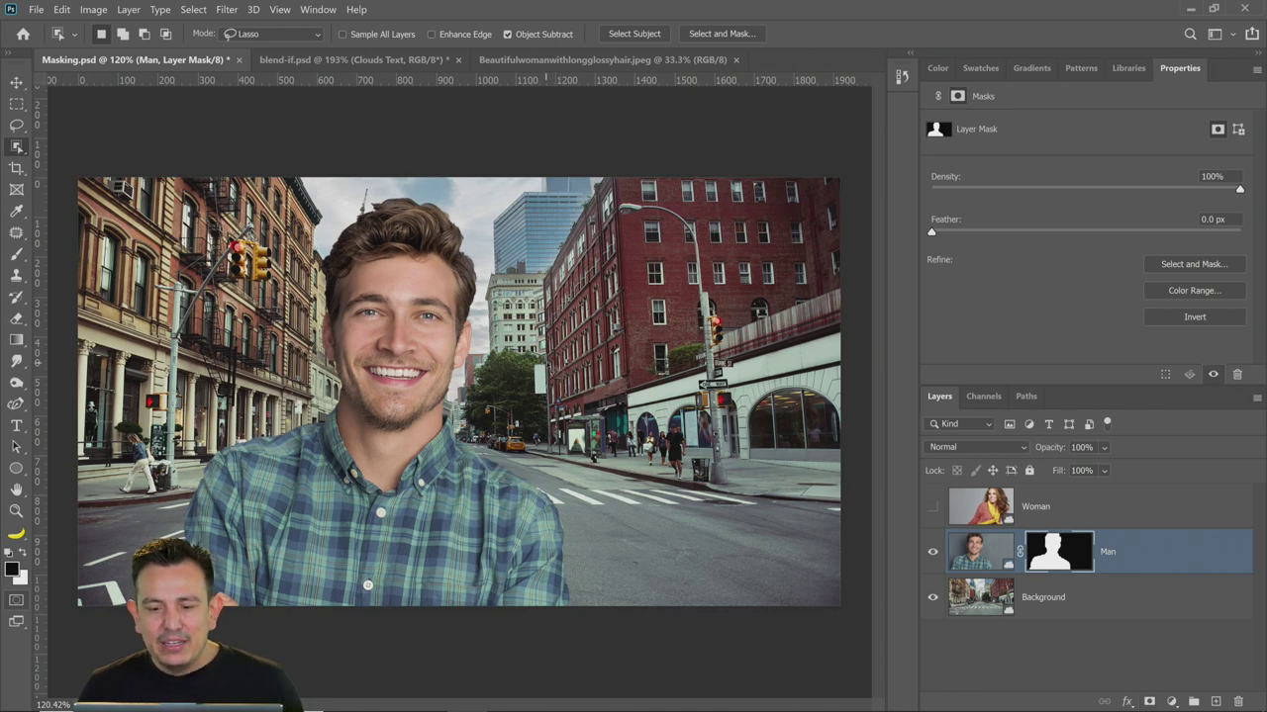
key("ctrl+z")
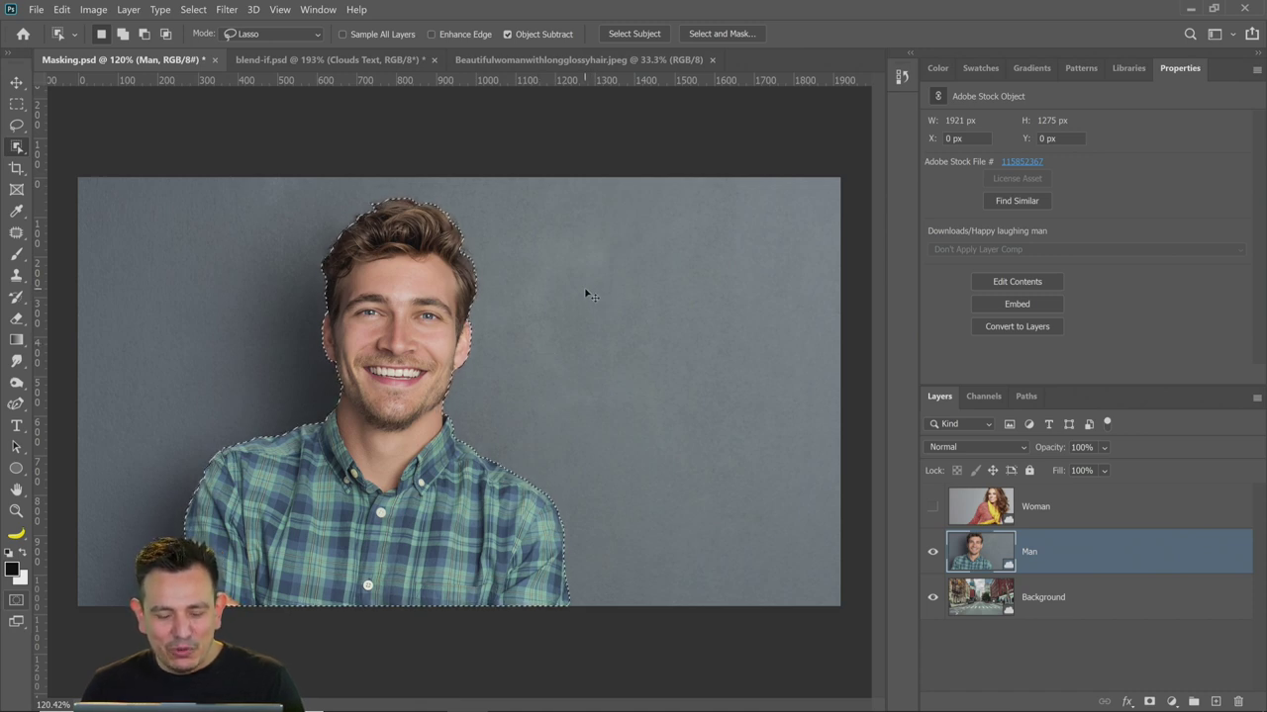
key("ctrl+d")
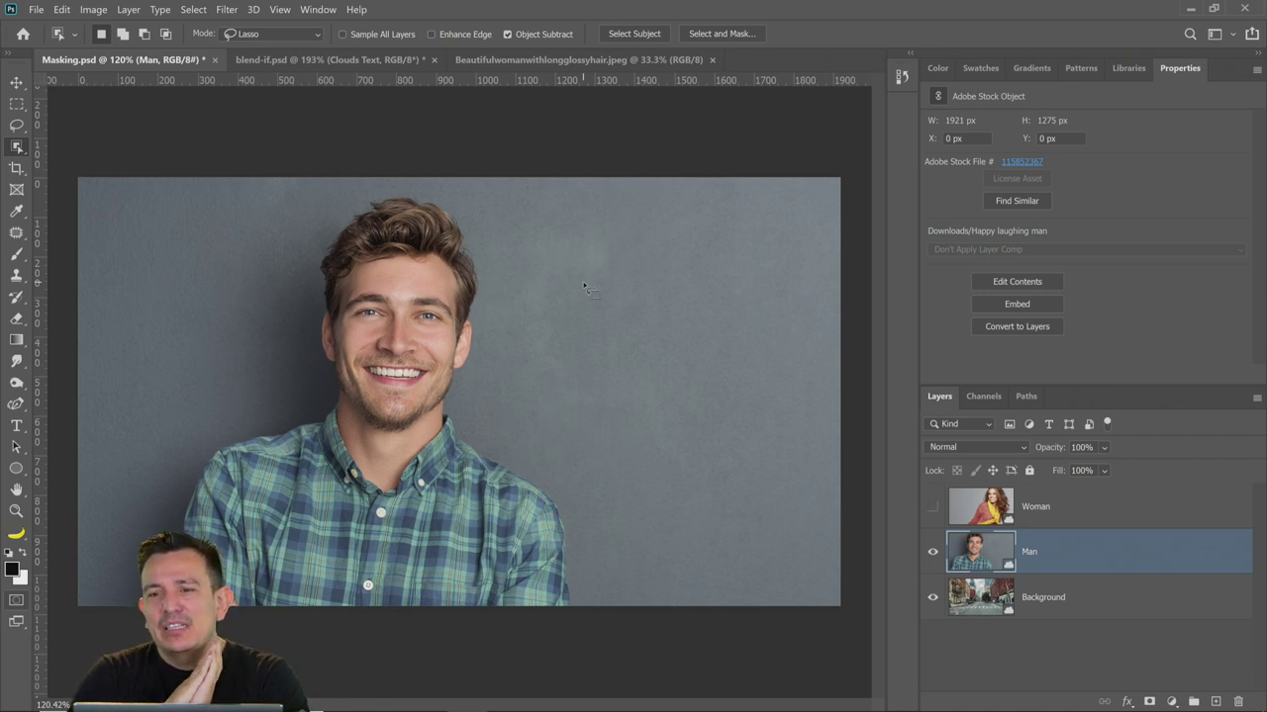
Repeatedly open the Select and Mask workspace on the Man layer, cancelling out of it each time
left_click(724, 34)
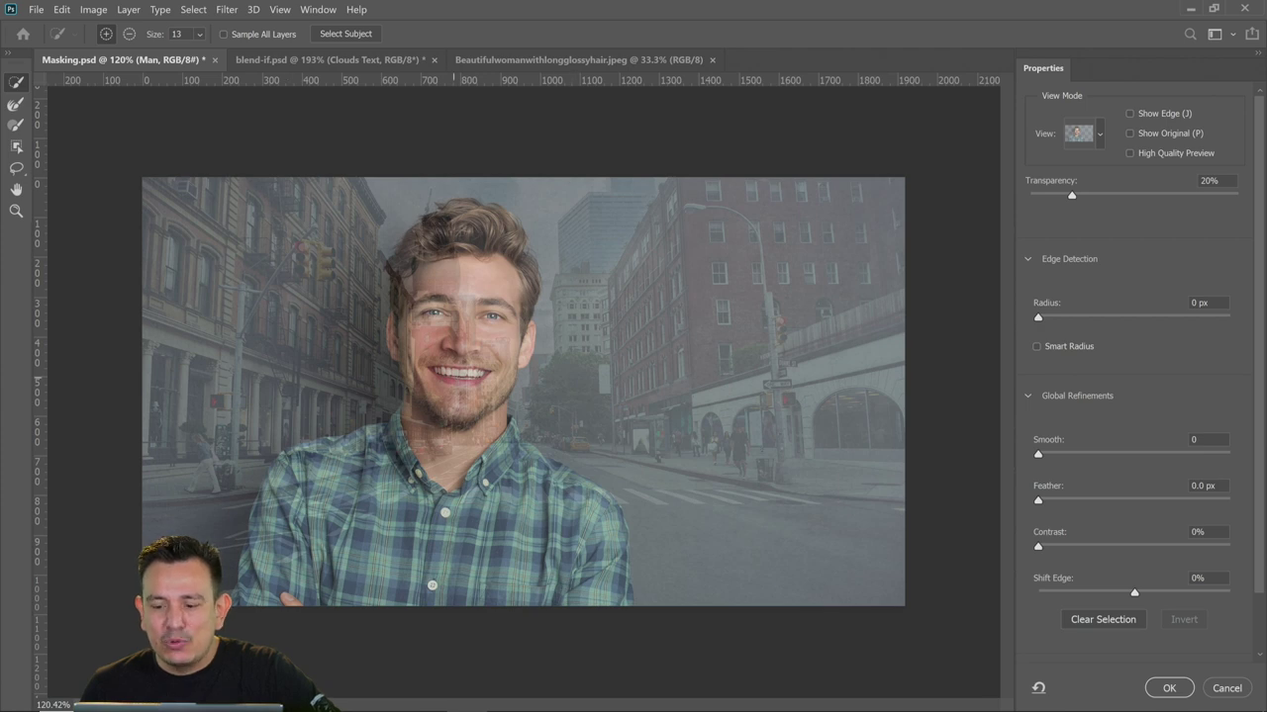
left_click(1227, 687)
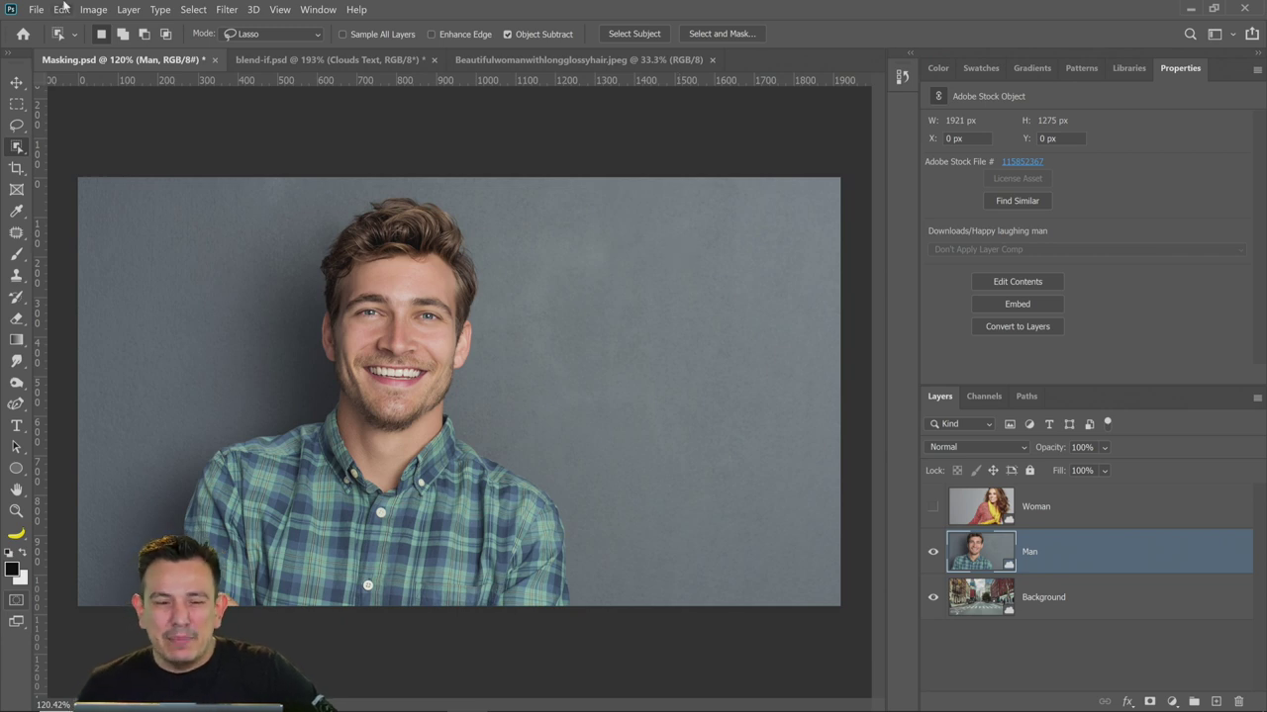
left_click(195, 10)
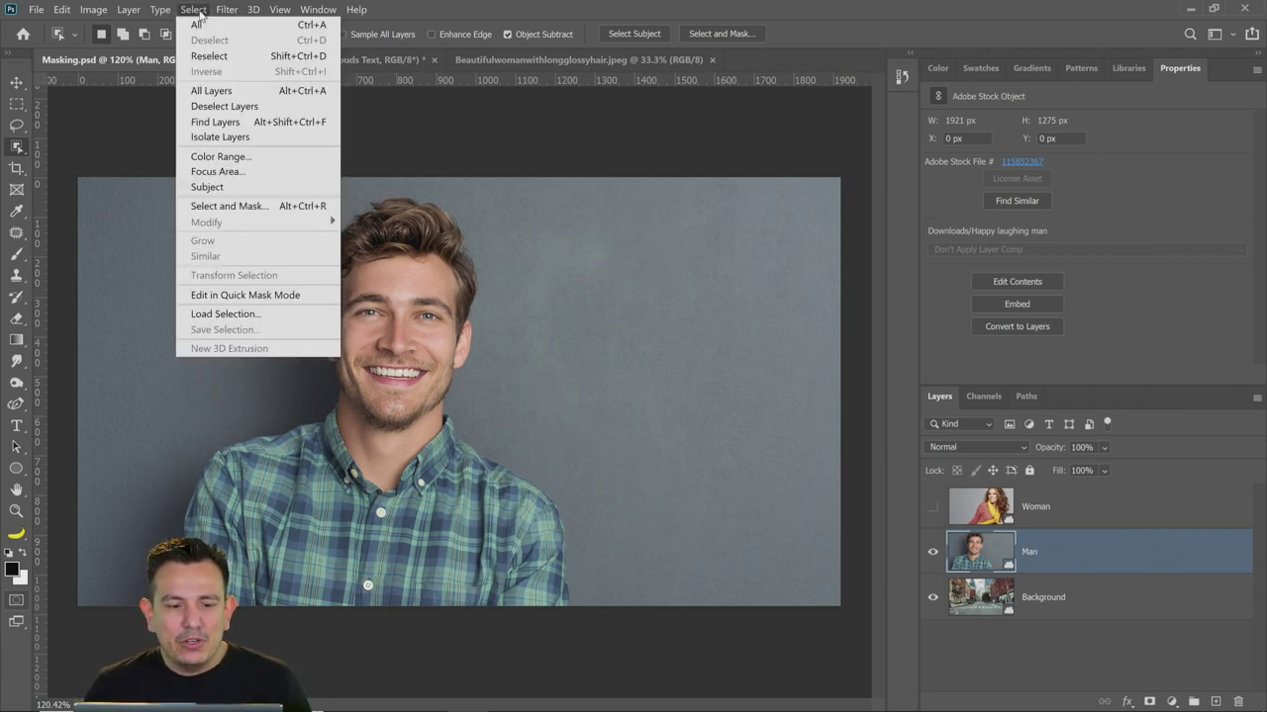
left_click(257, 208)
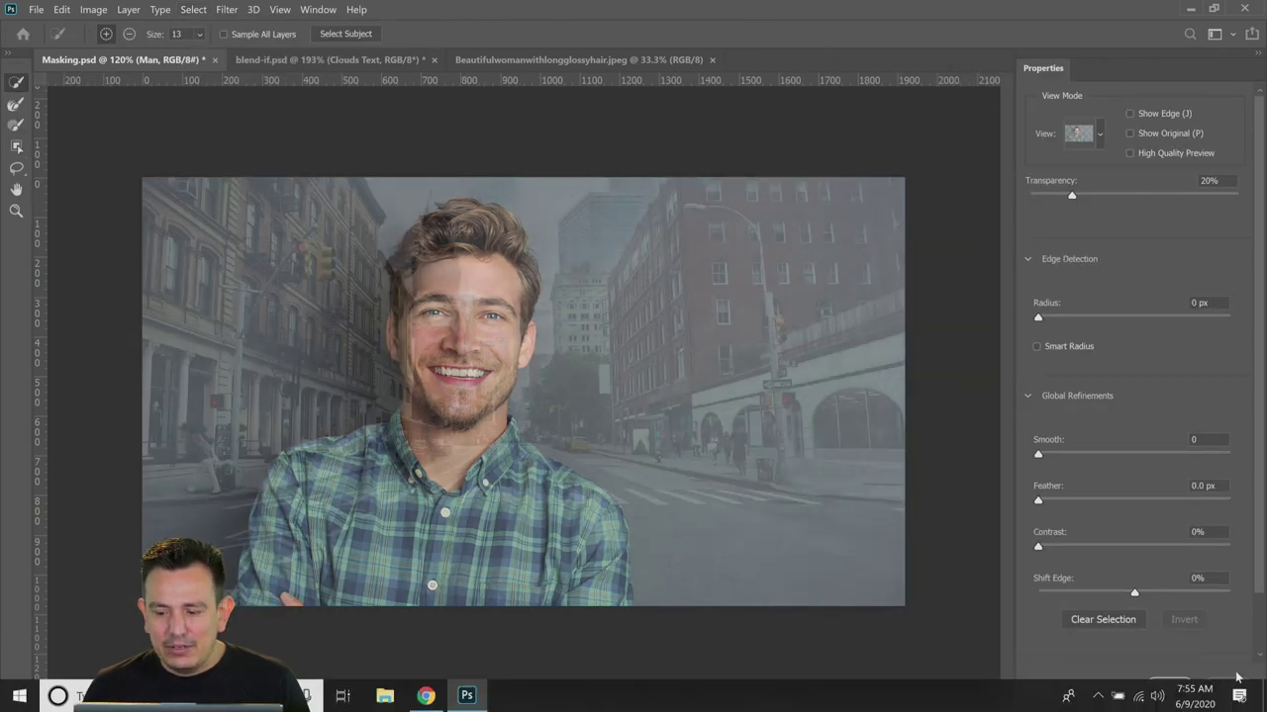
left_click(1223, 683)
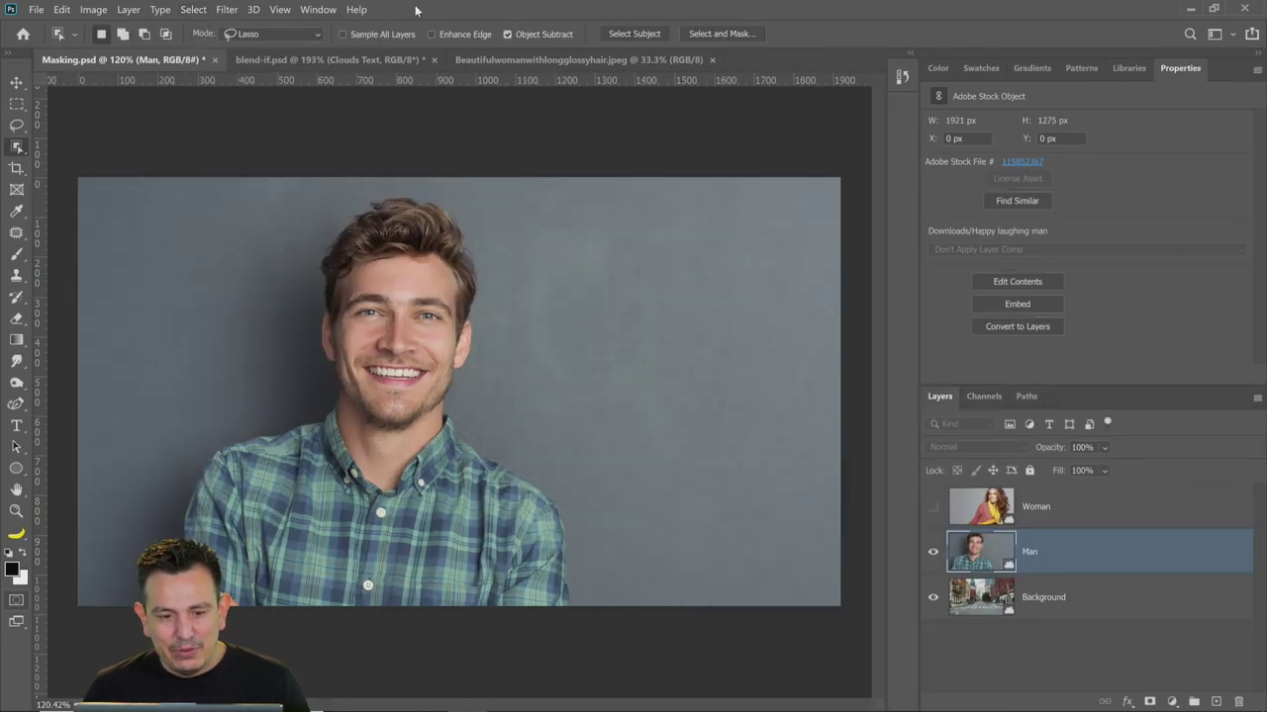
left_click(227, 10)
mouse_move(193, 10)
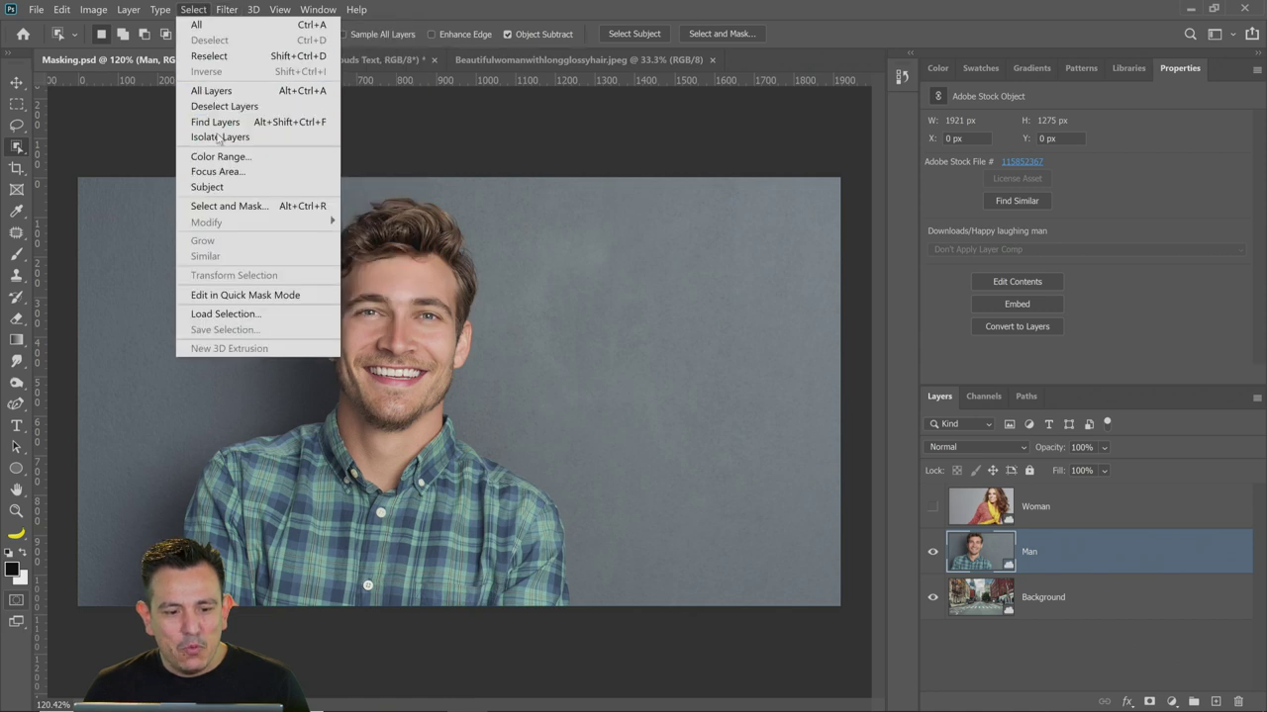
left_click(263, 210)
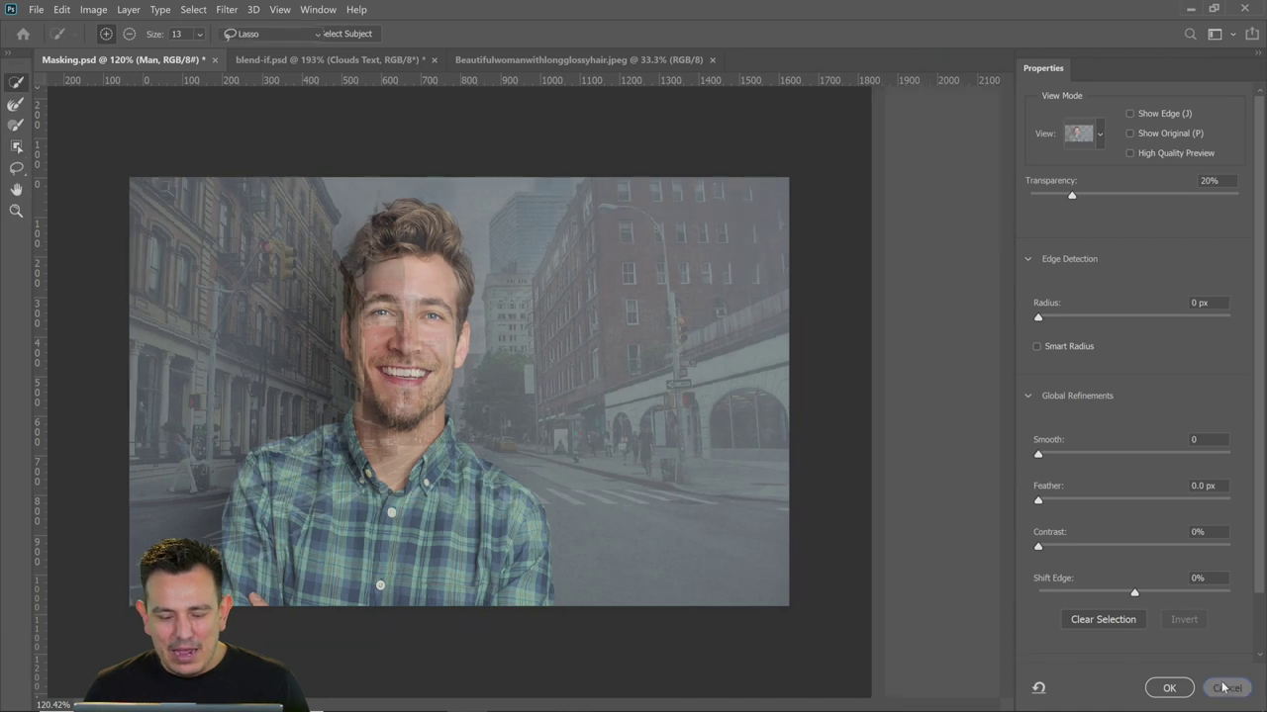
left_click(1225, 688)
left_click(193, 10)
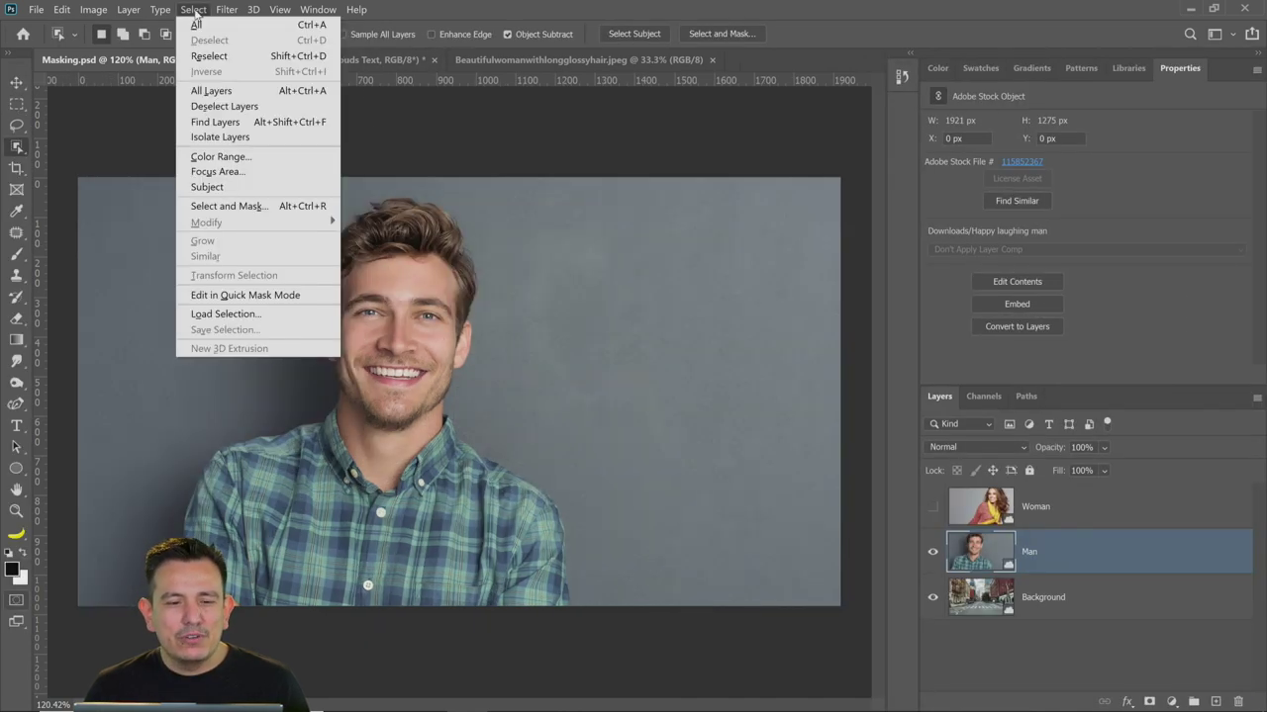
left_click(260, 210)
left_click(1224, 688)
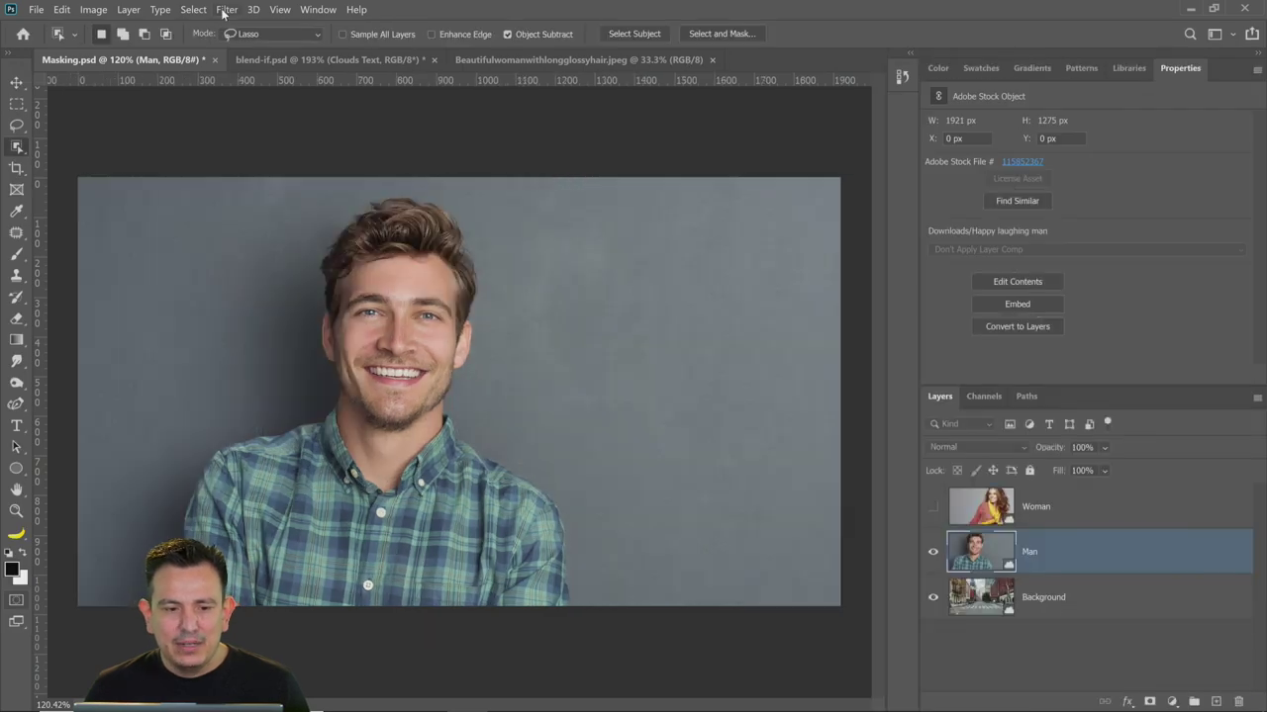
left_click(193, 9)
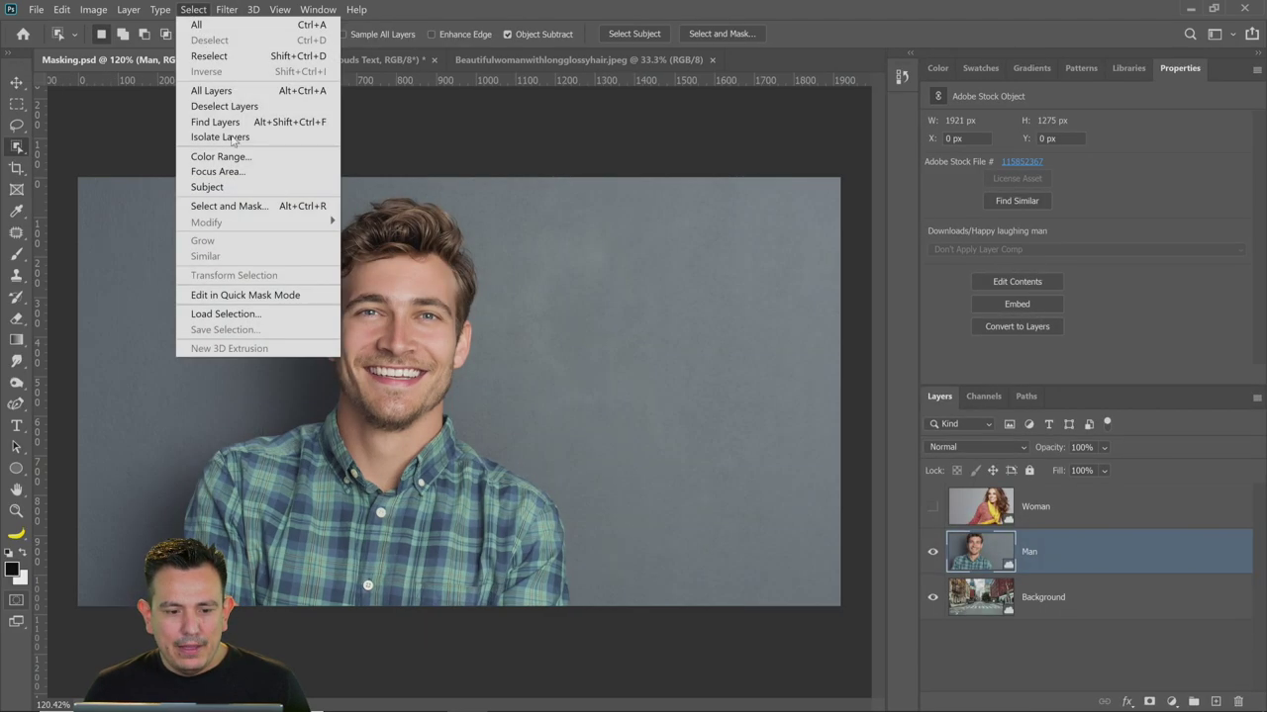
left_click(258, 206)
left_click(1224, 688)
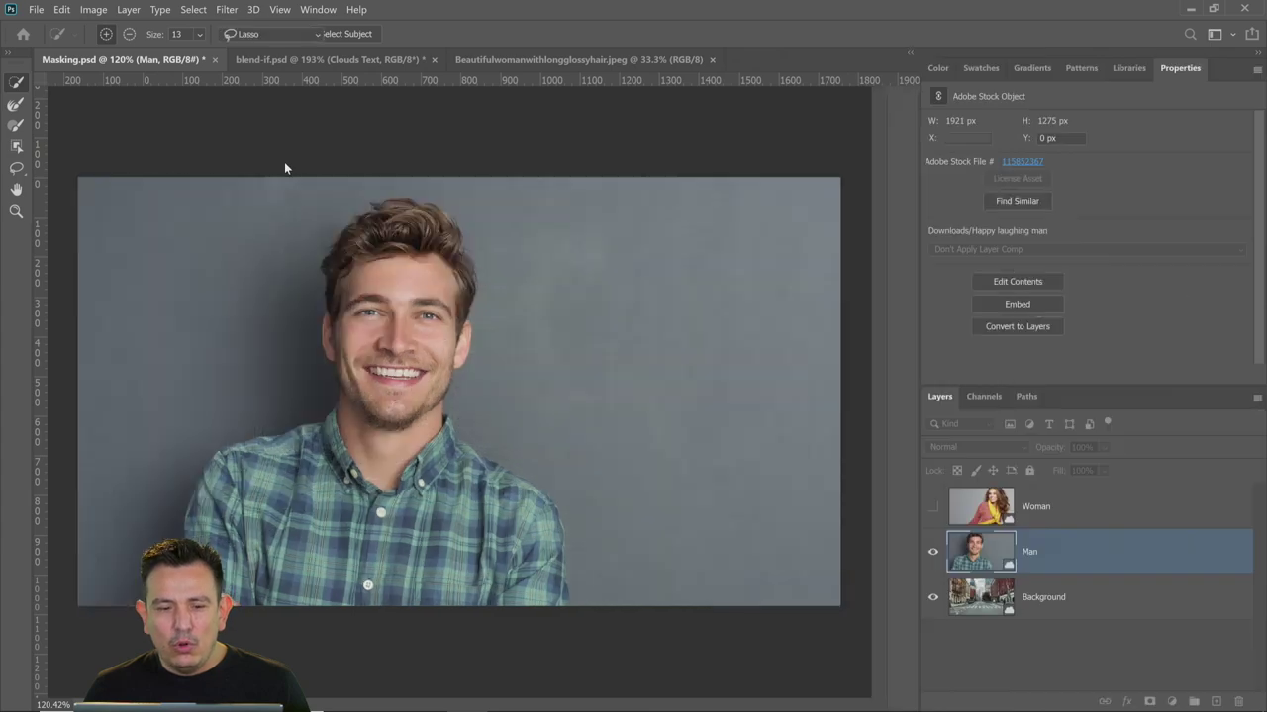
left_click(193, 10)
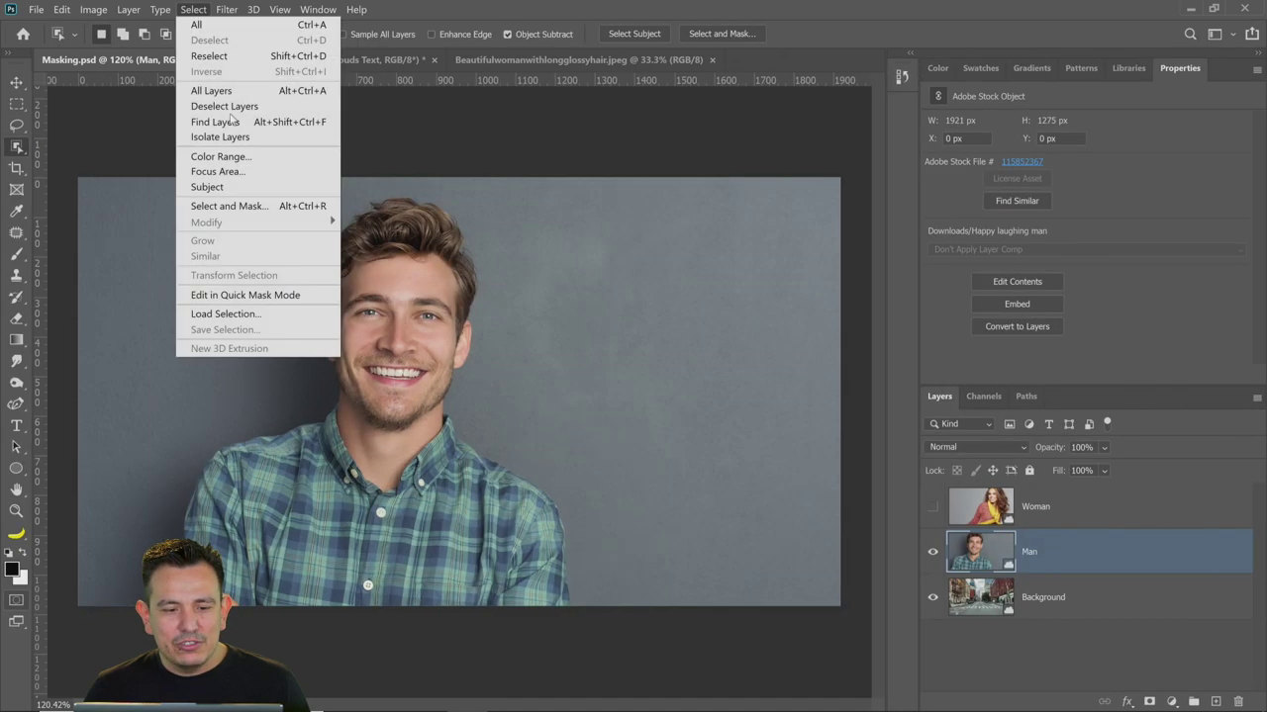
left_click(261, 206)
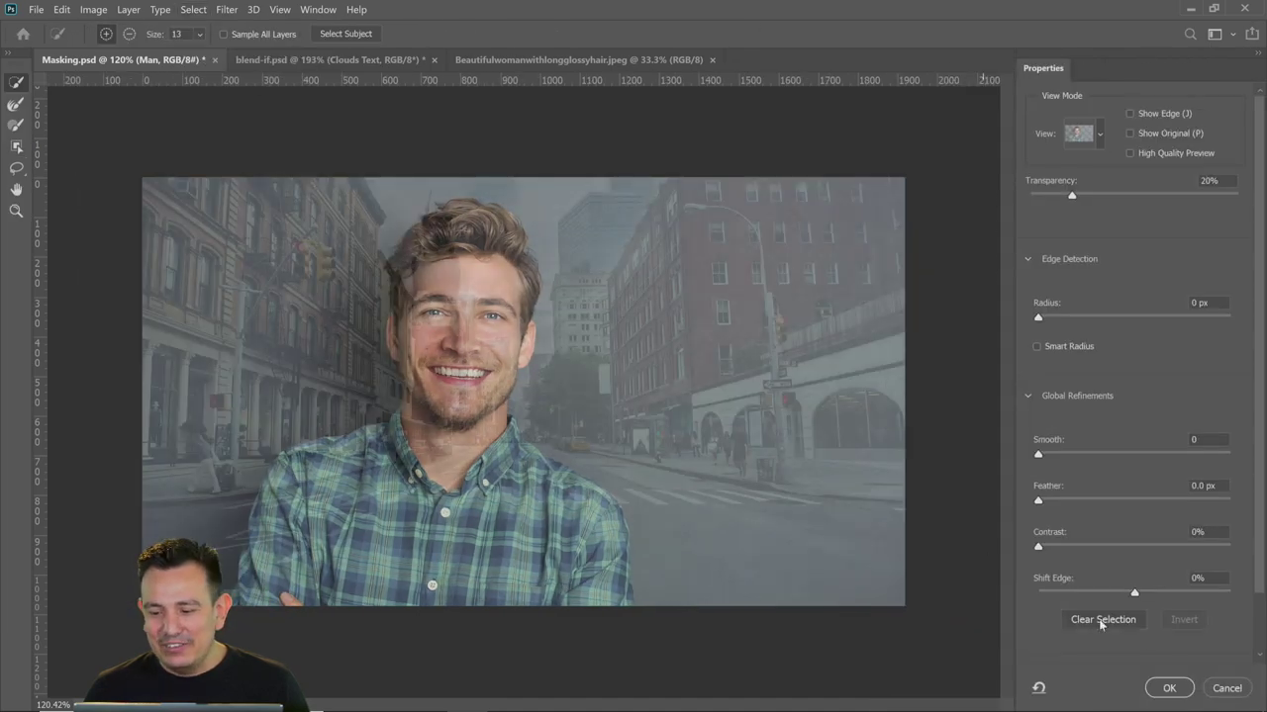
left_click(1225, 687)
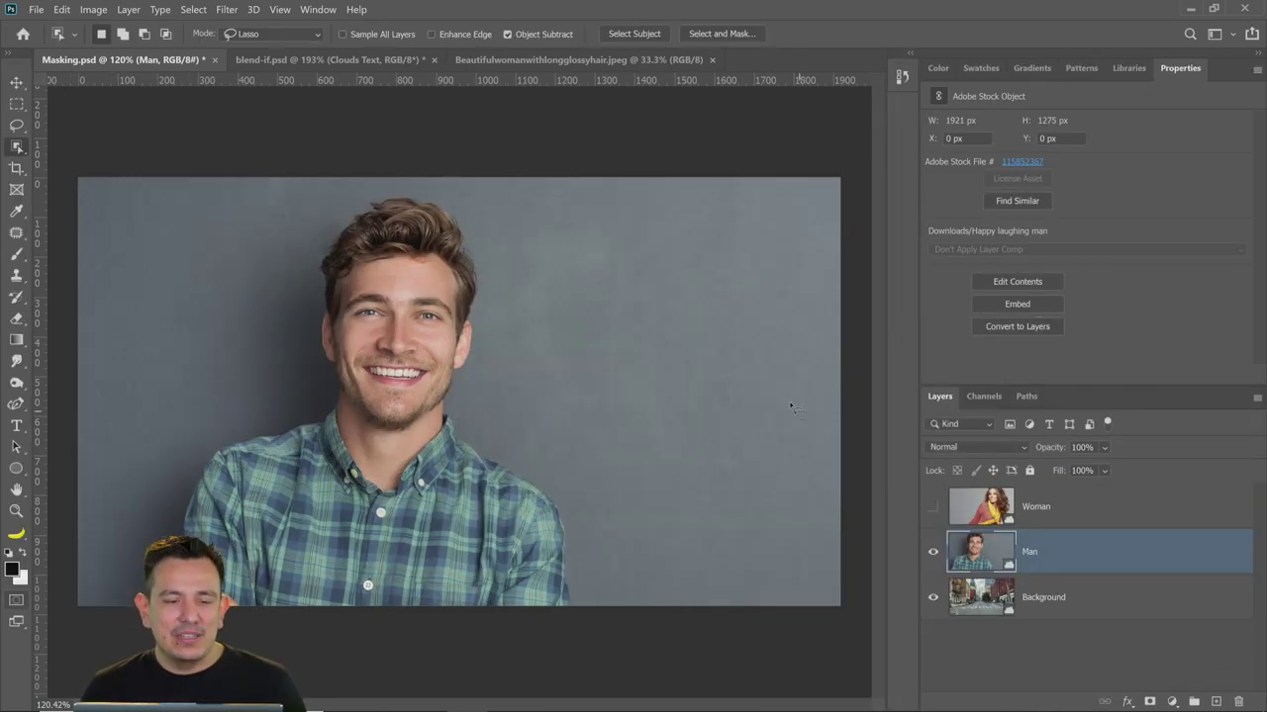
Open the Select and Mask workspace on the Man layer twice with nothing selected, cancelling out each time
left_click(190, 10)
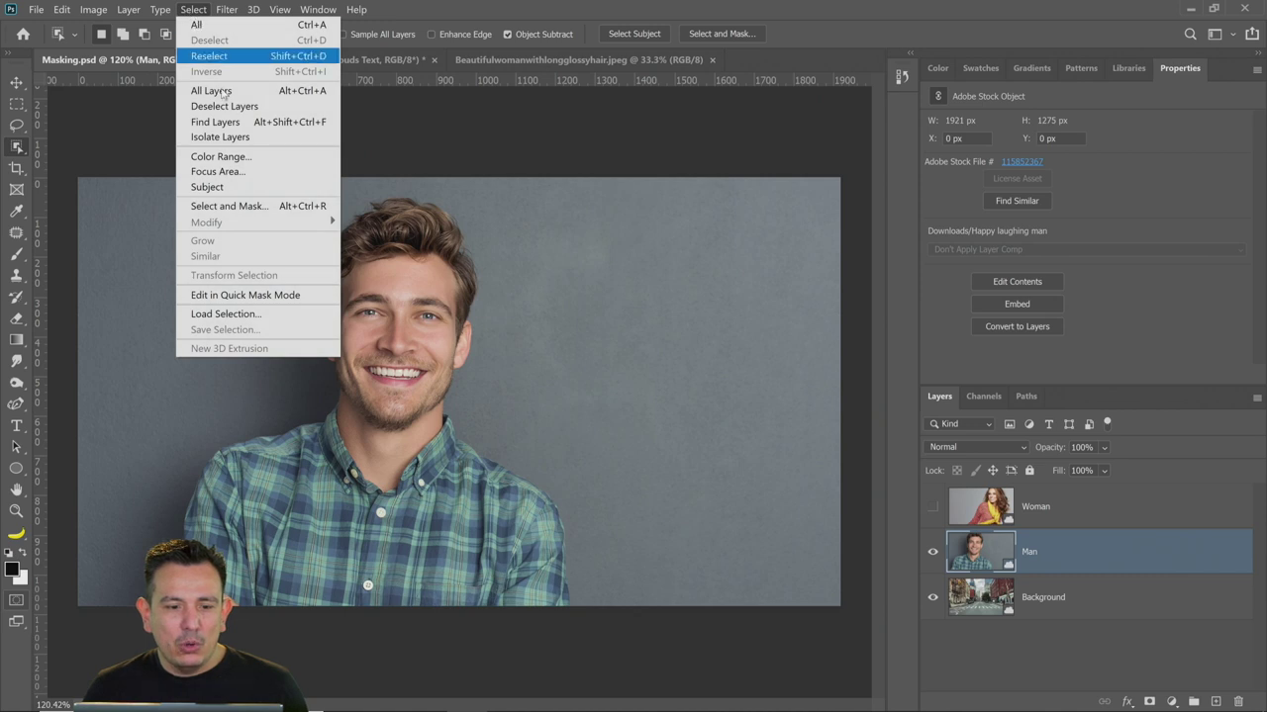
left_click(254, 211)
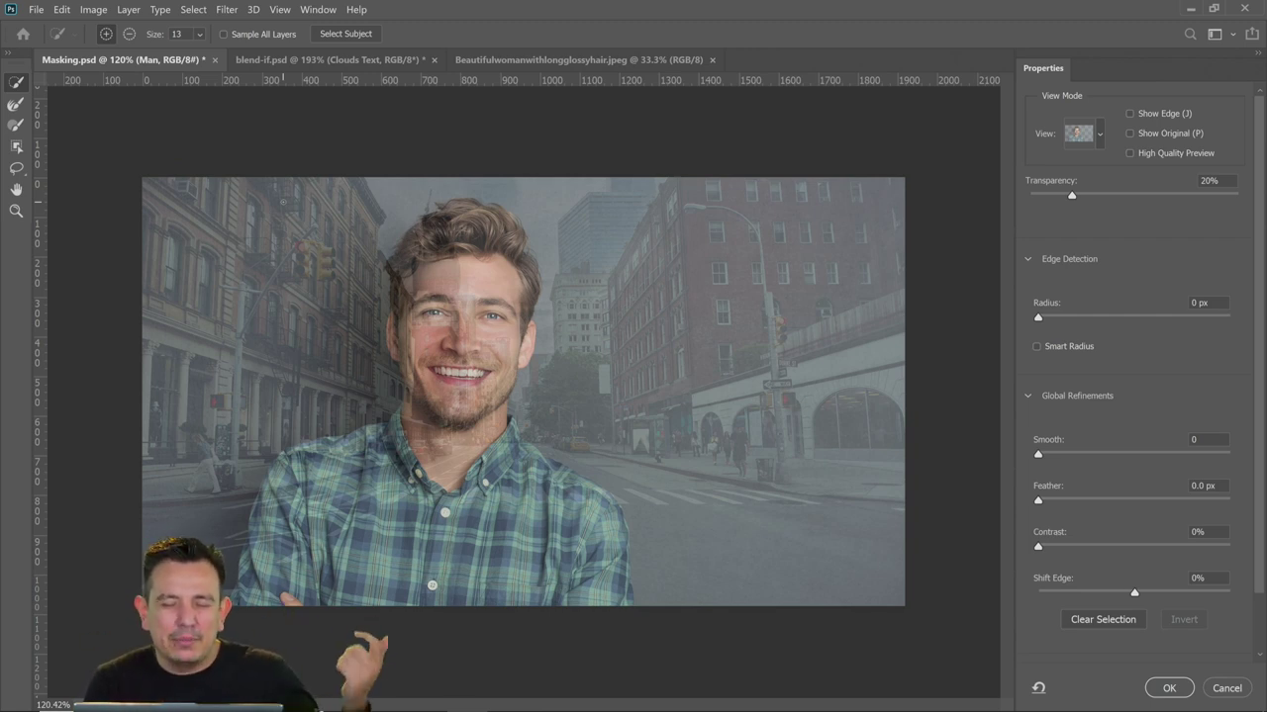
left_click(1226, 688)
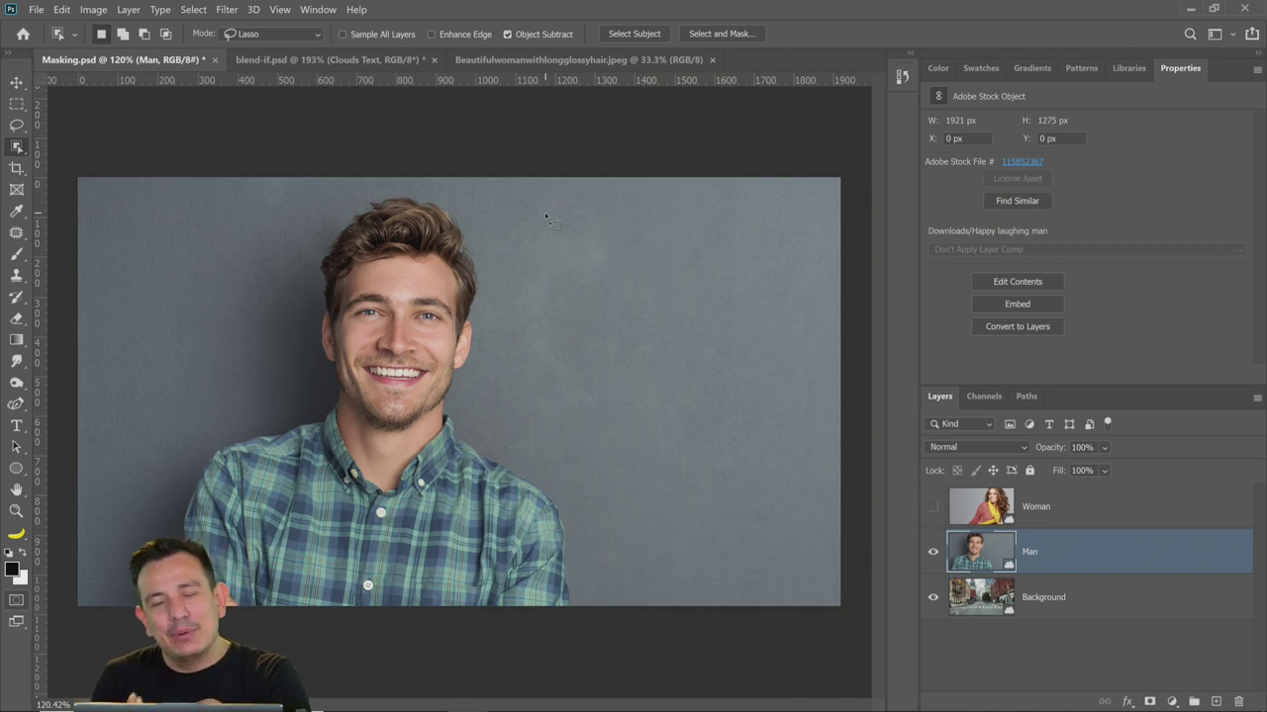
left_click(194, 10)
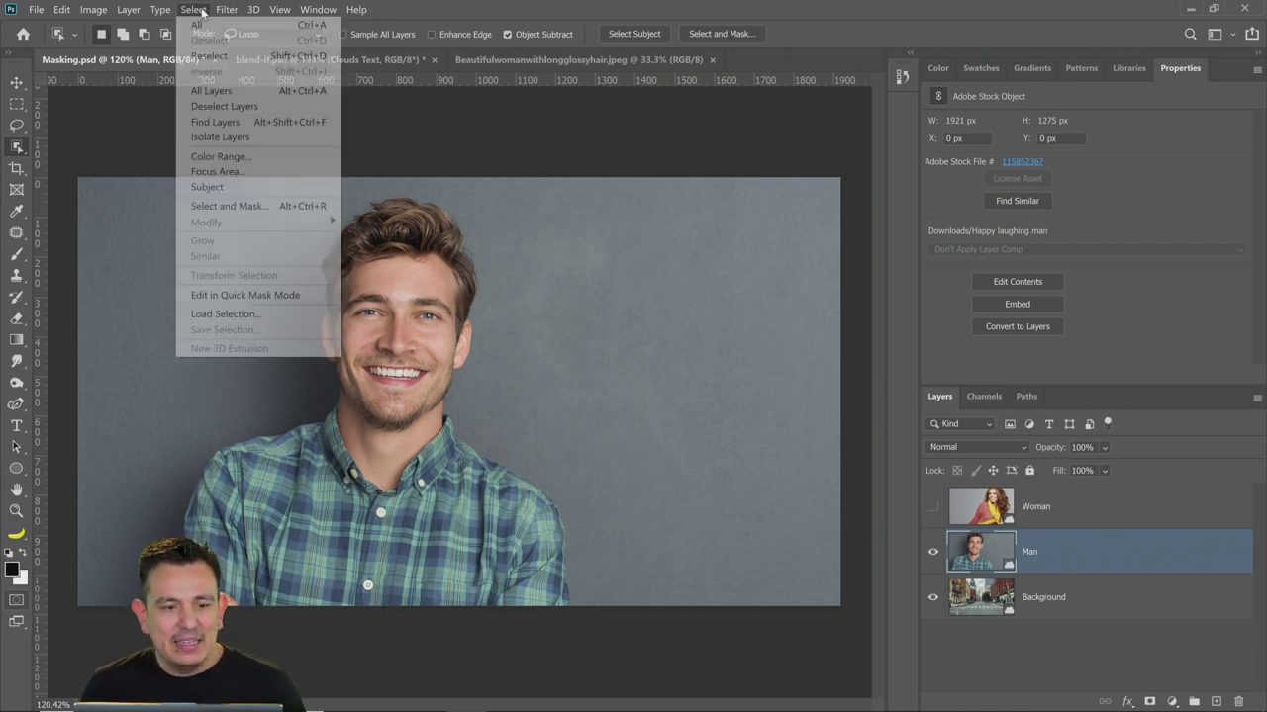
left_click(413, 7)
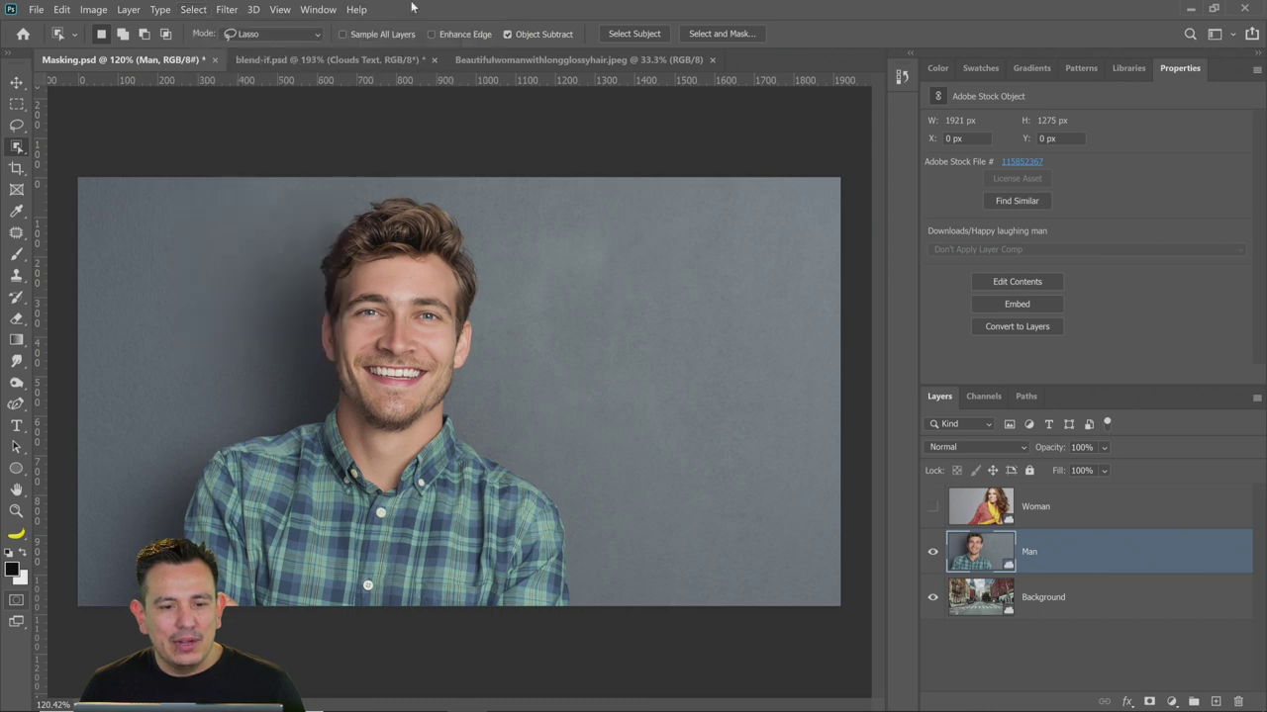
left_click(194, 10)
left_click(249, 206)
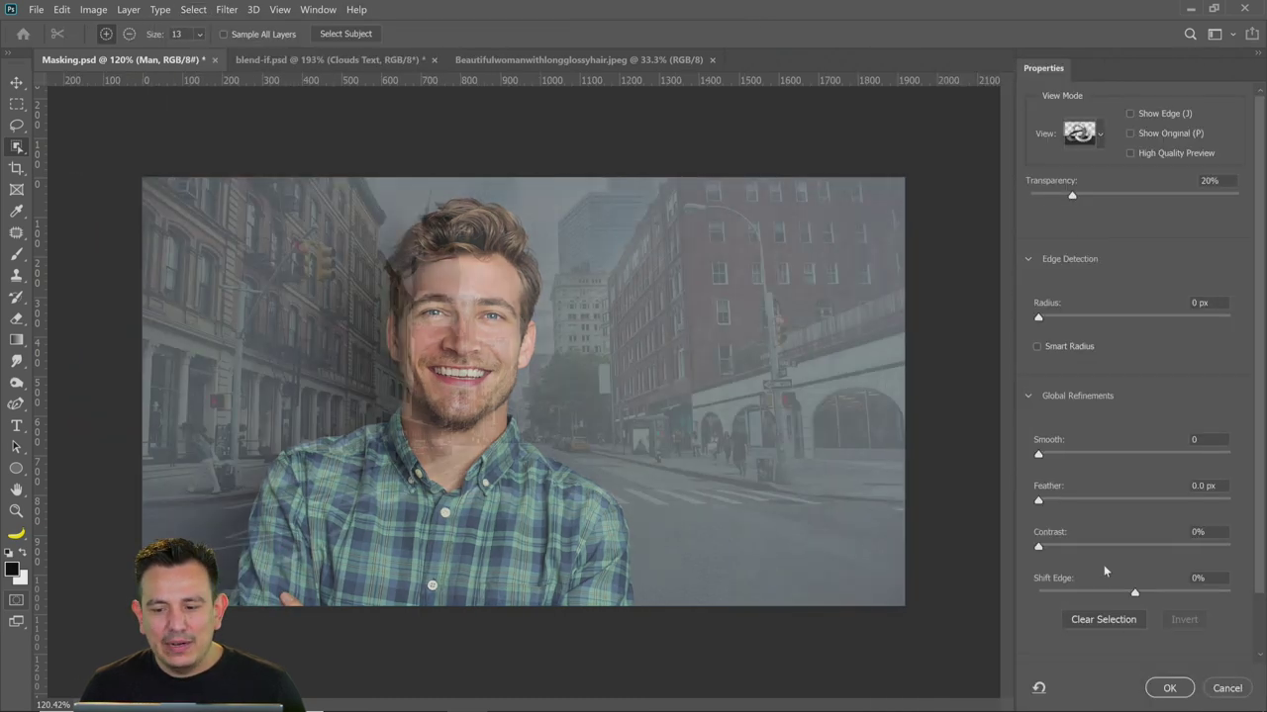
left_click(1227, 688)
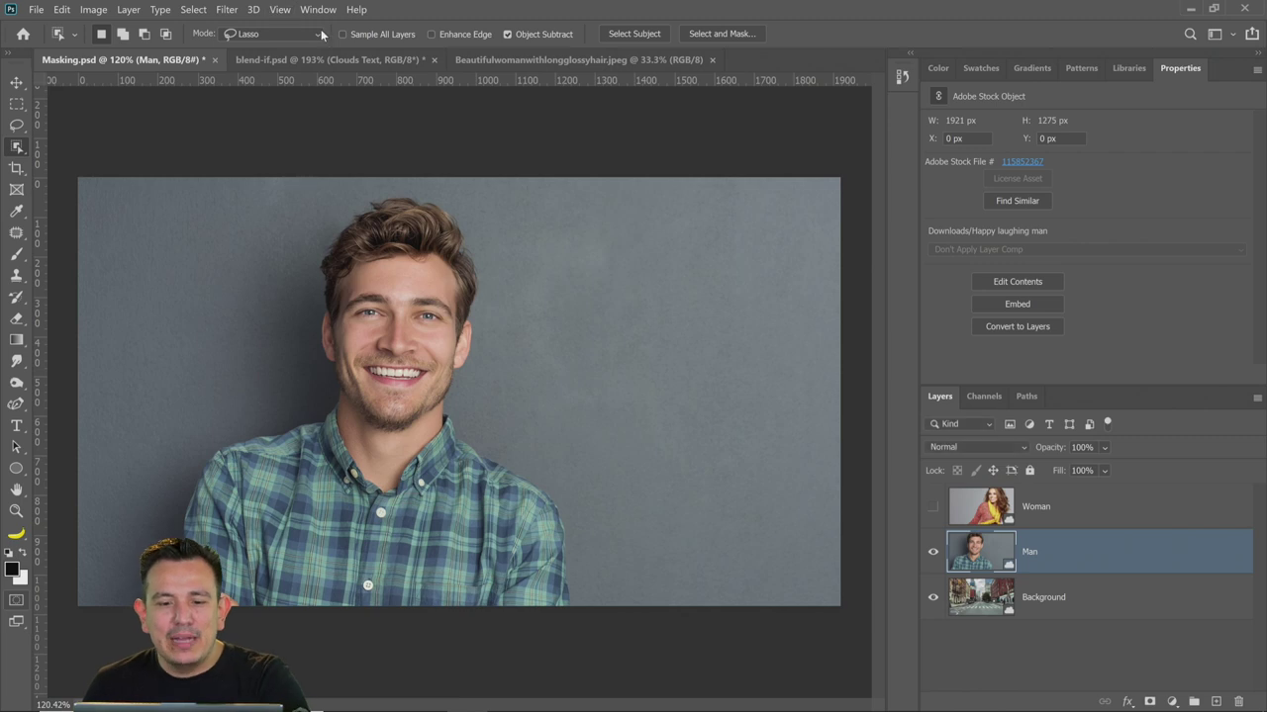
left_click(194, 11)
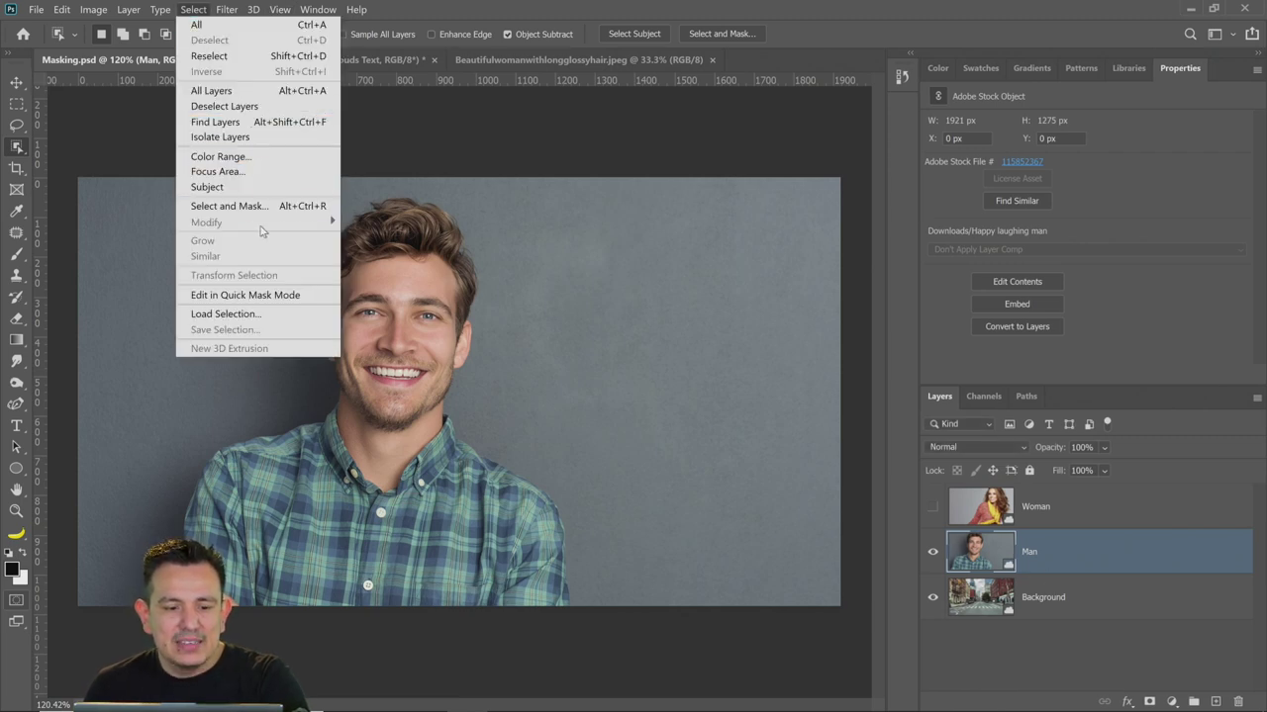
left_click(22, 135)
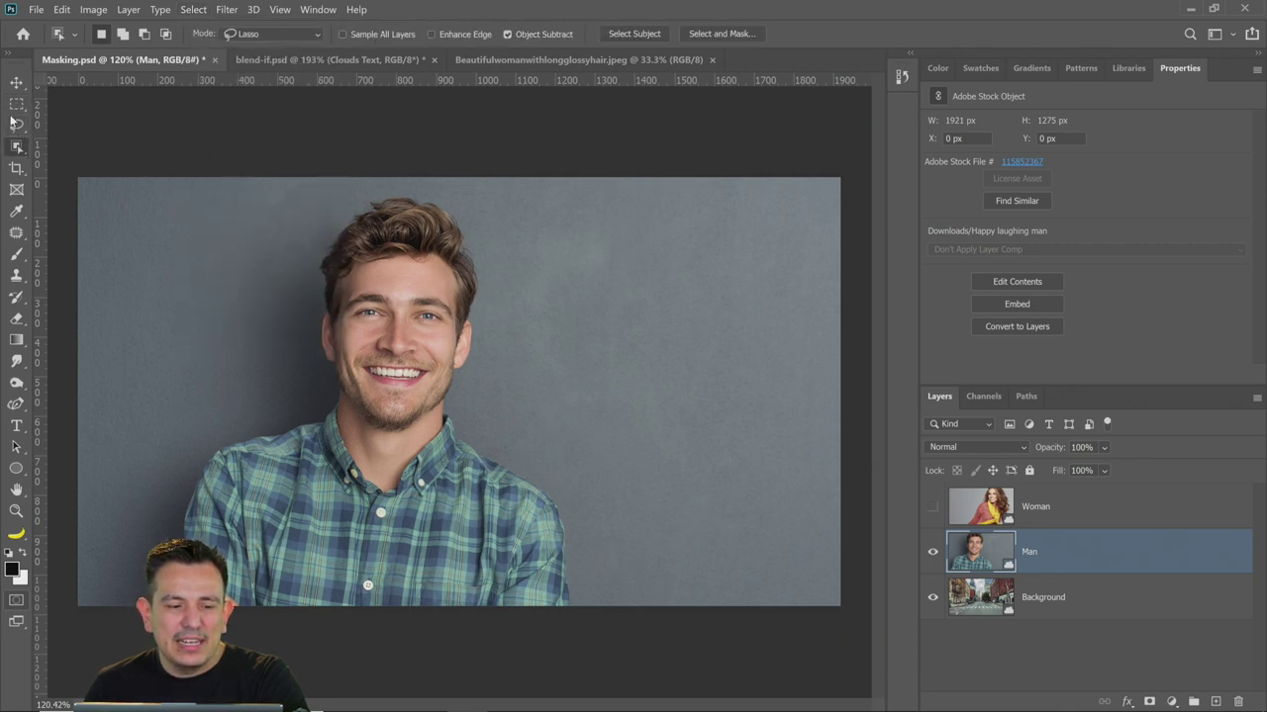
Open the Select and Mask workspace from the Object Selection tool's options and cancel it
left_click(16, 123)
left_click(18, 146)
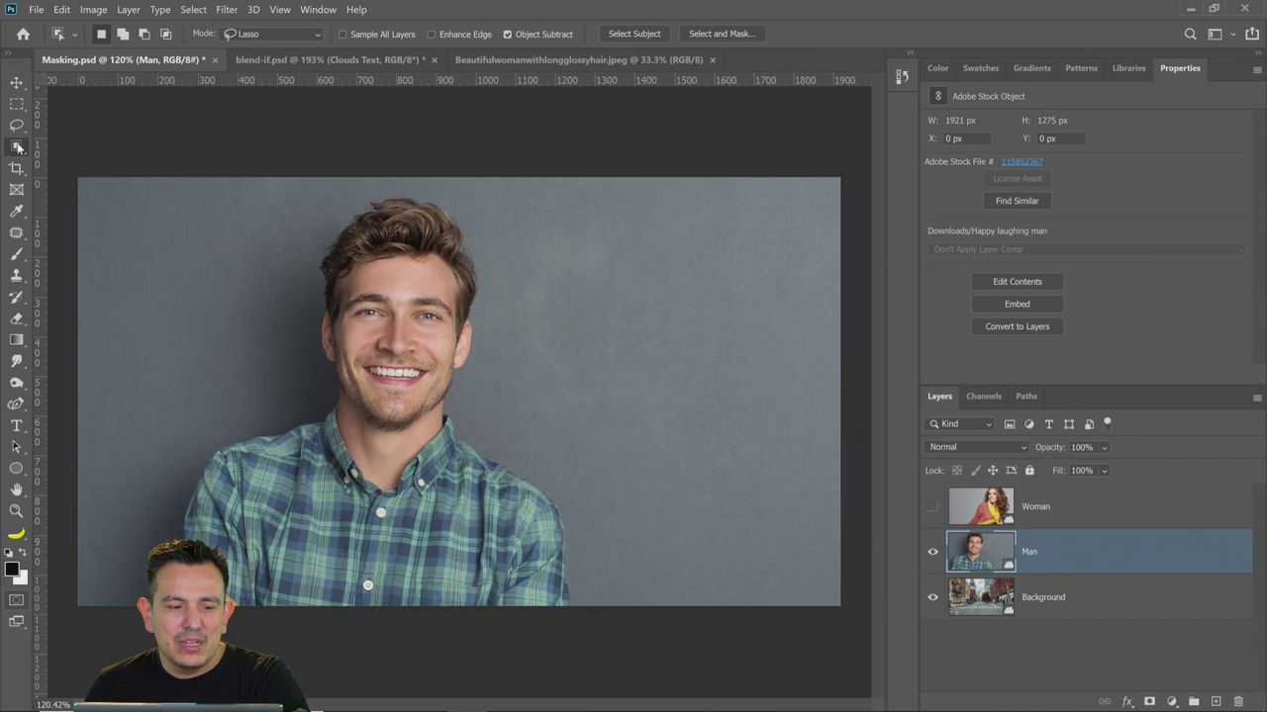
left_click(730, 35)
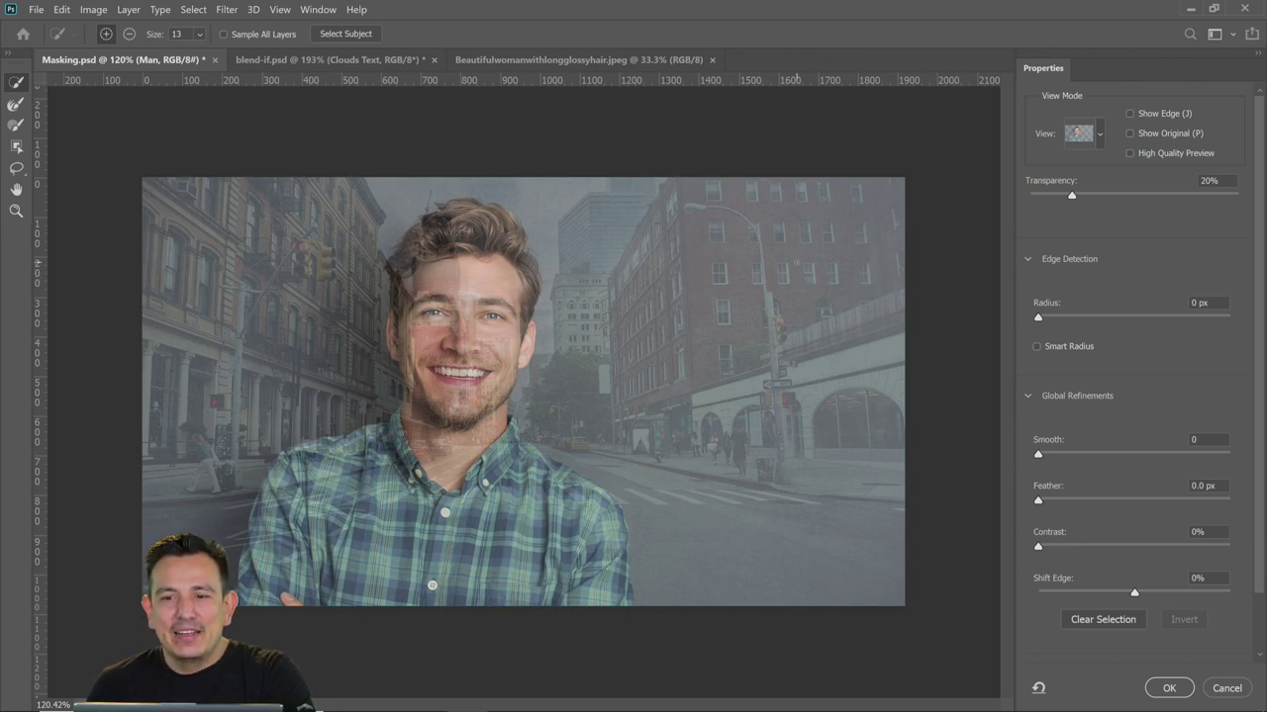
left_click(1227, 687)
Lasso an area over the man's face, open the legacy Refine Edge dialog on it, and discard both the dialog and the selection
left_click(16, 124)
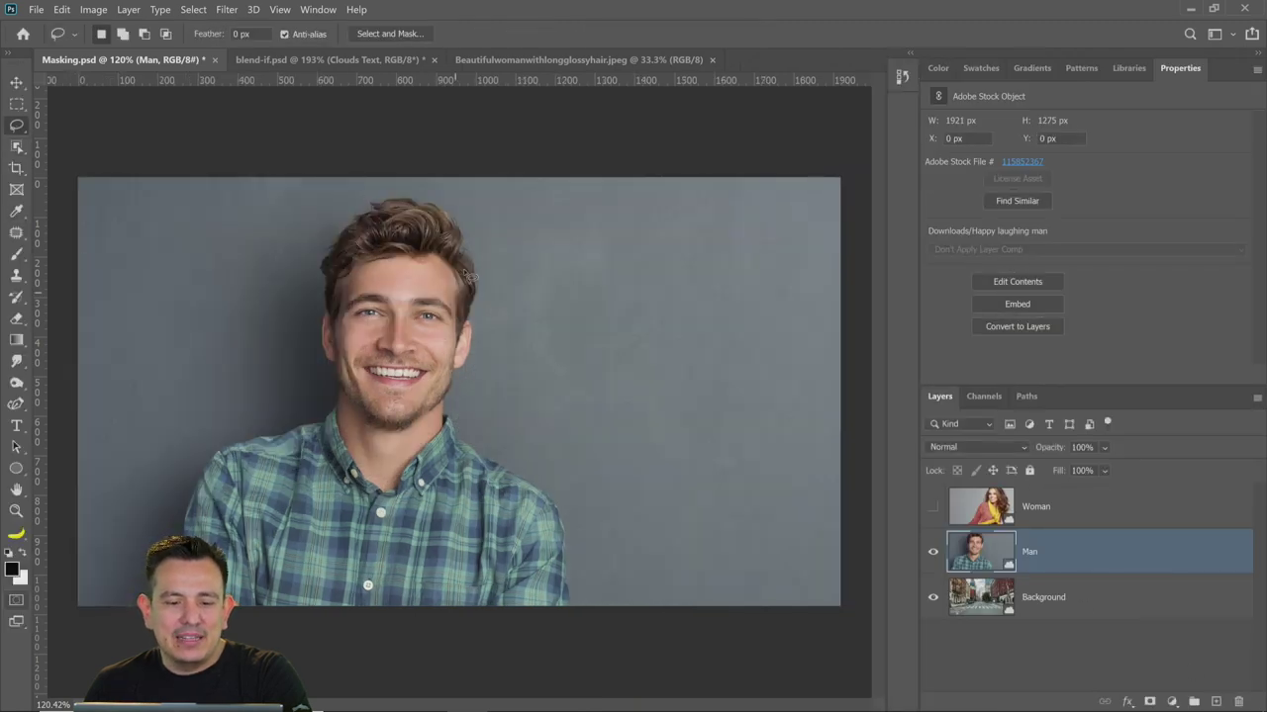
mouse_move(466, 226)
left_mouse_down()
mouse_move(332, 306)
mouse_move(494, 248)
mouse_move(450, 220)
left_mouse_up()
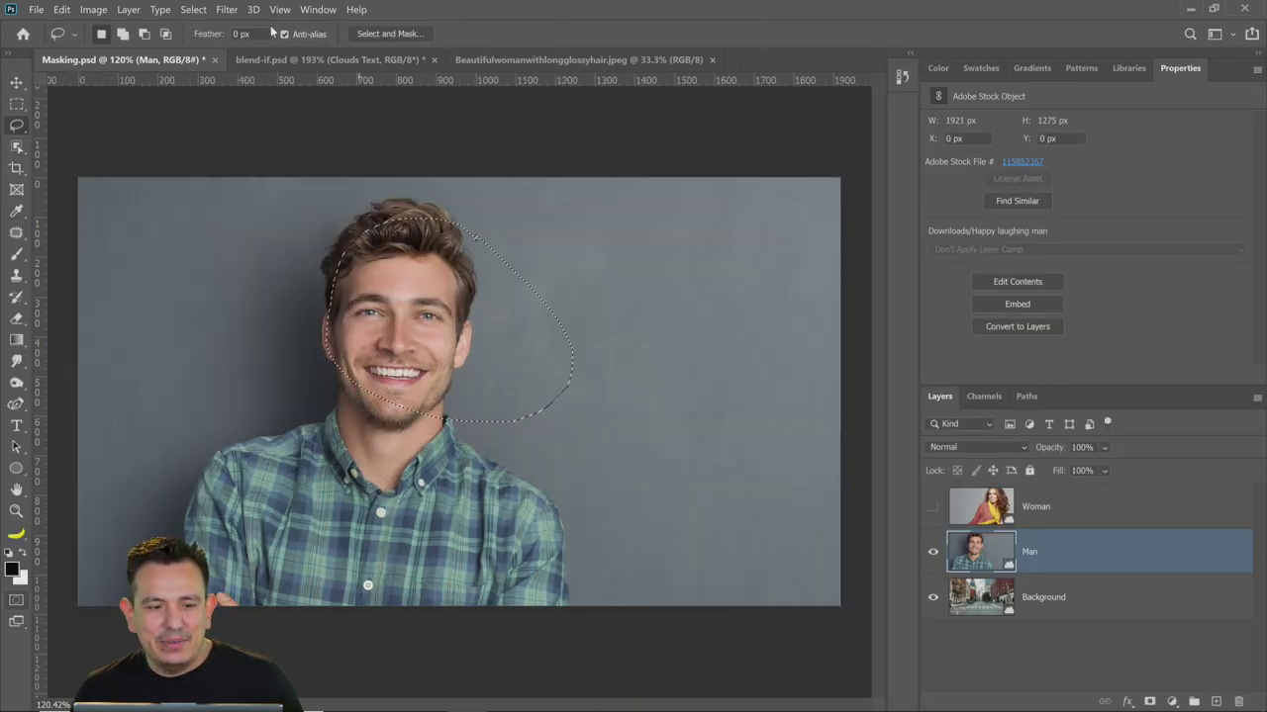
left_click(193, 8)
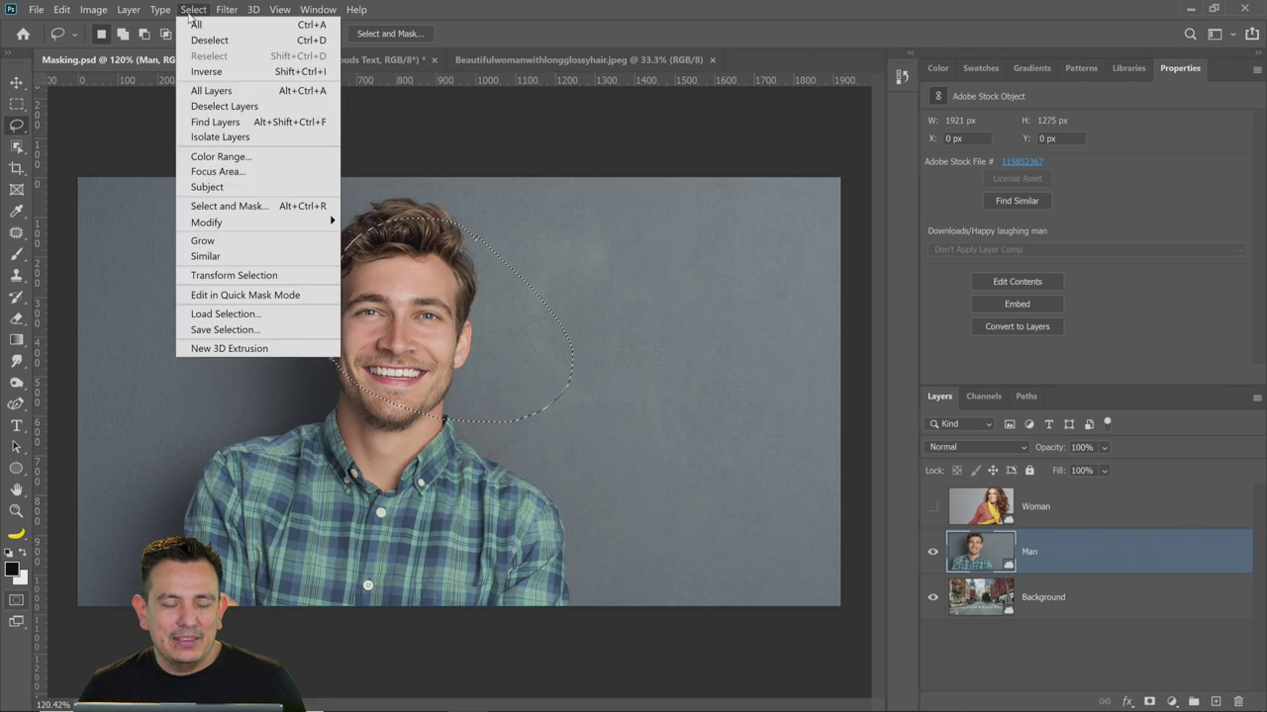
left_click(229, 206, "shift")
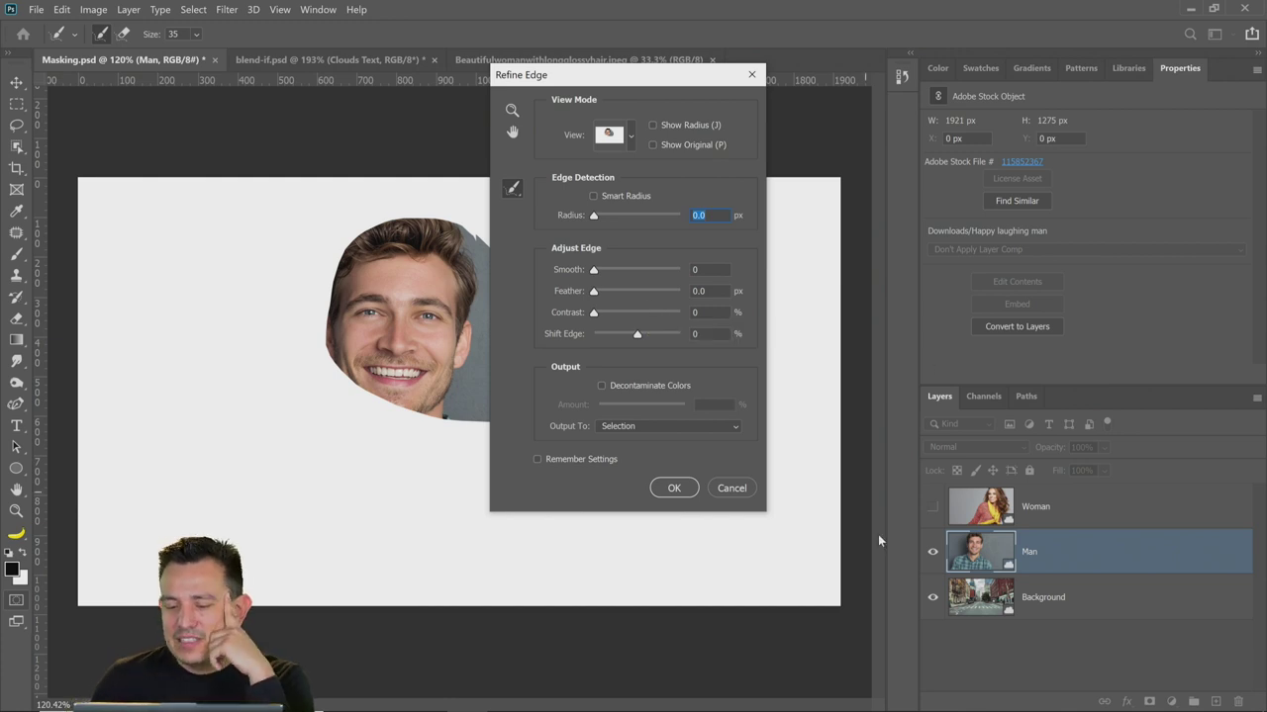
left_click(741, 492)
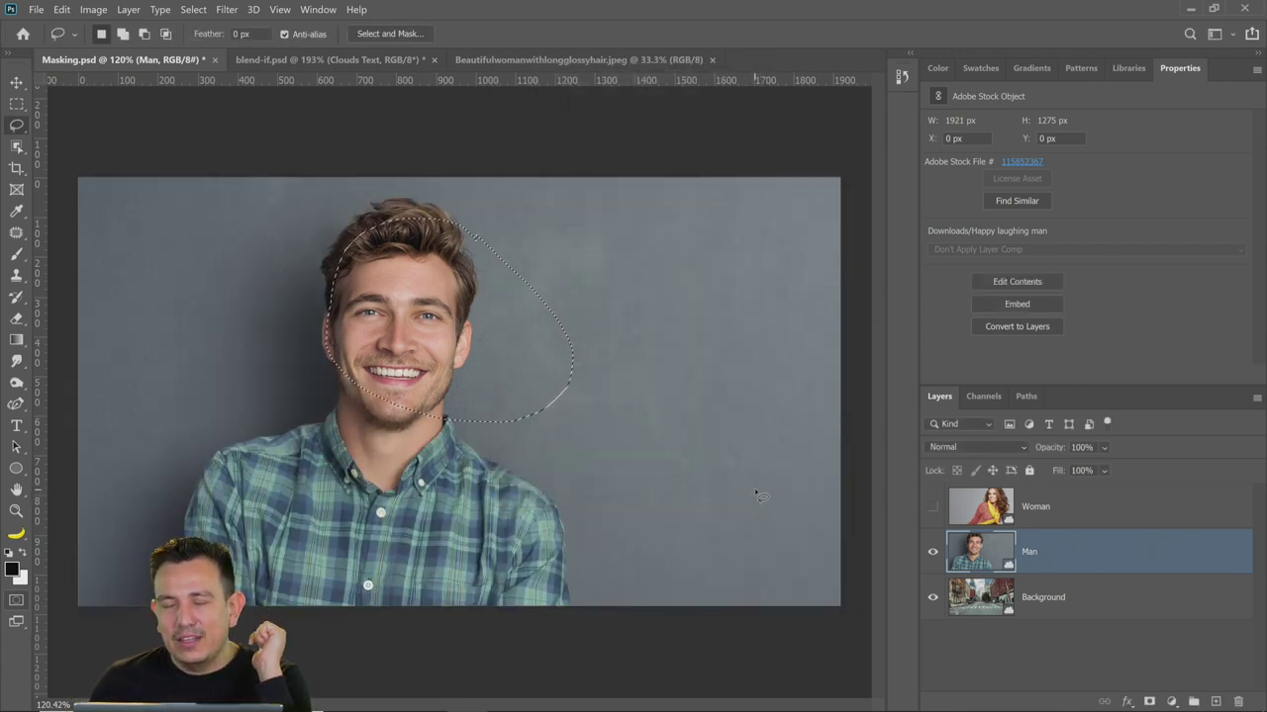
key("ctrl+d")
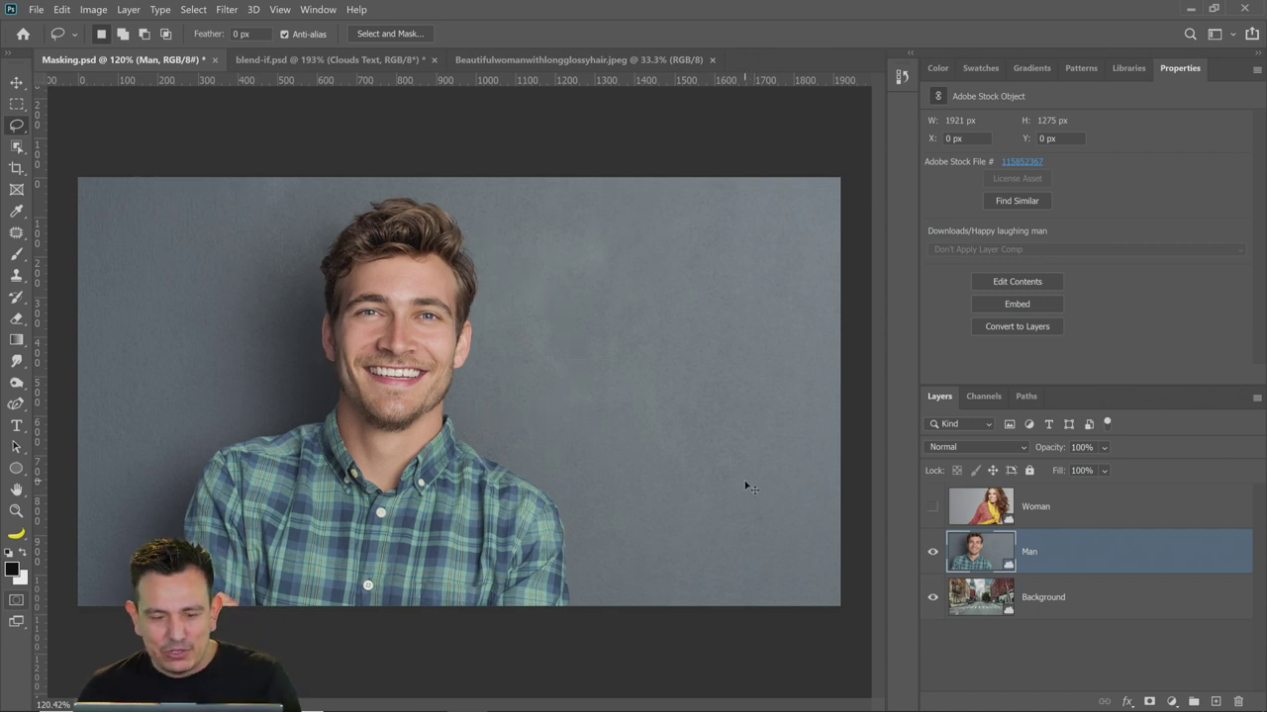
Open Select and Mask without a selection and again with the man's head lassoed, cancelling both times and deselecting
left_click(388, 35)
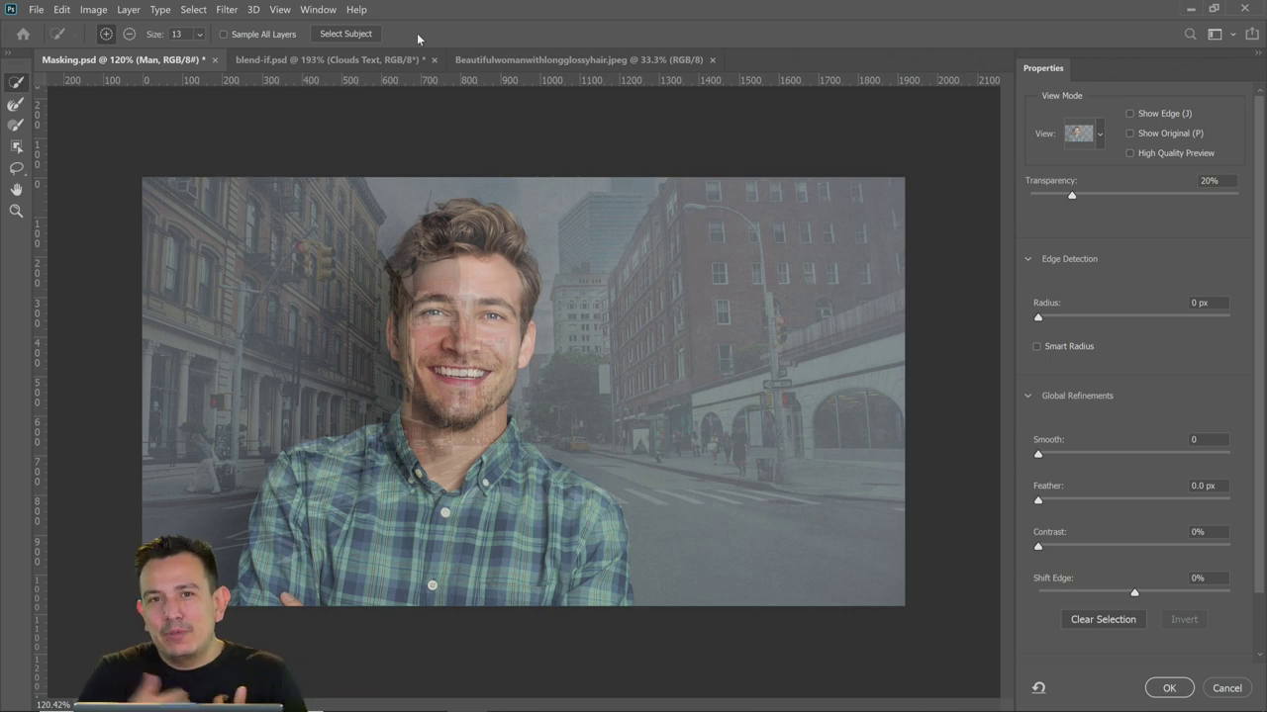
left_click(1219, 687)
mouse_move(514, 329)
left_mouse_down()
mouse_move(283, 297)
mouse_move(535, 391)
left_mouse_up()
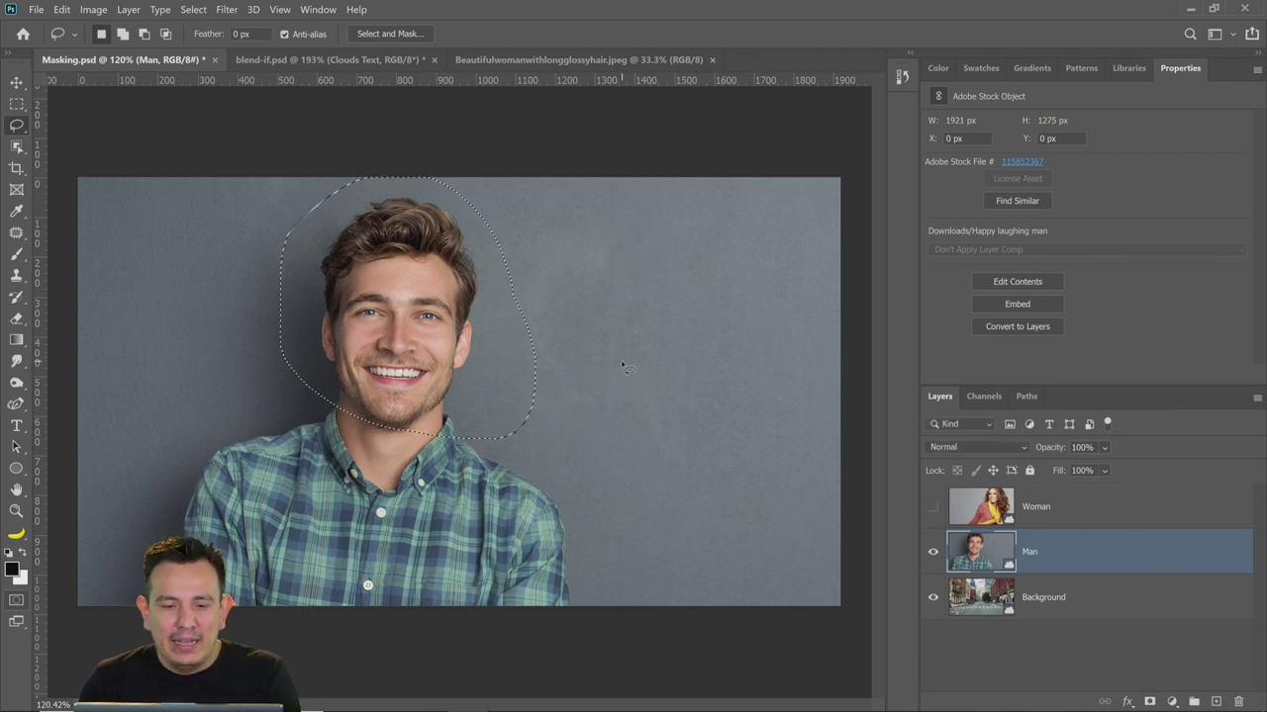
left_click(377, 32)
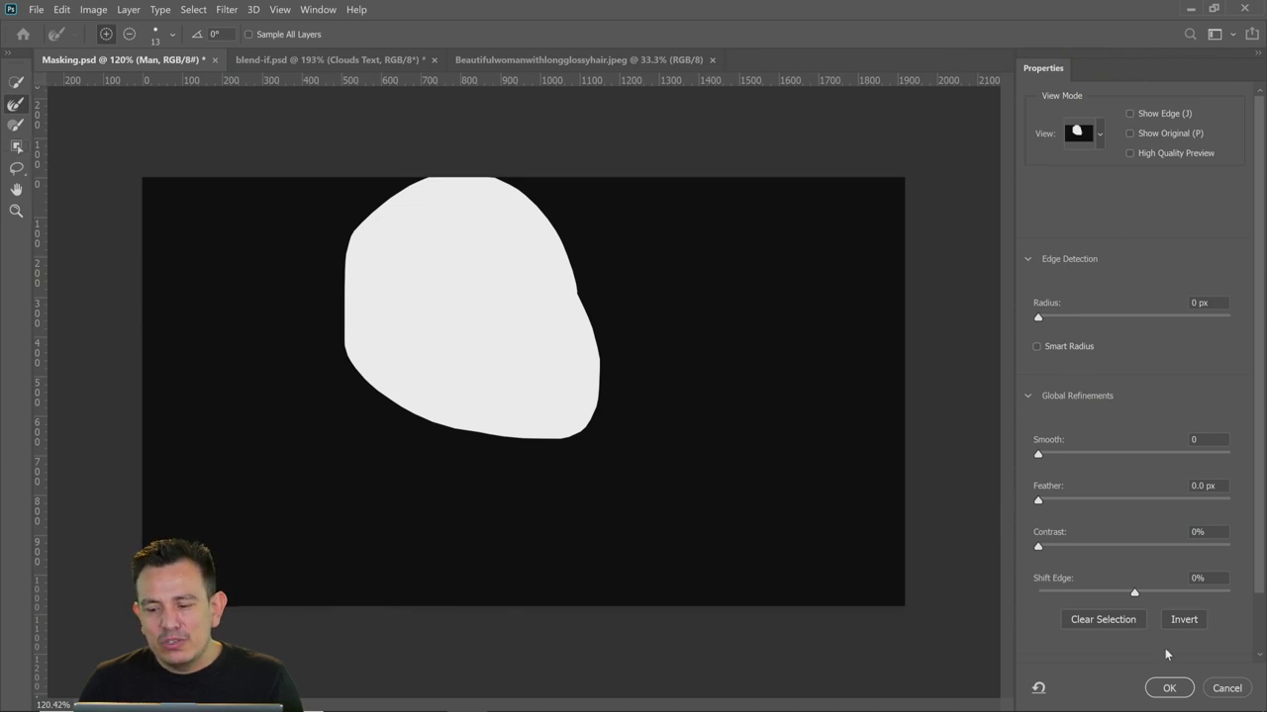
left_click(1227, 688)
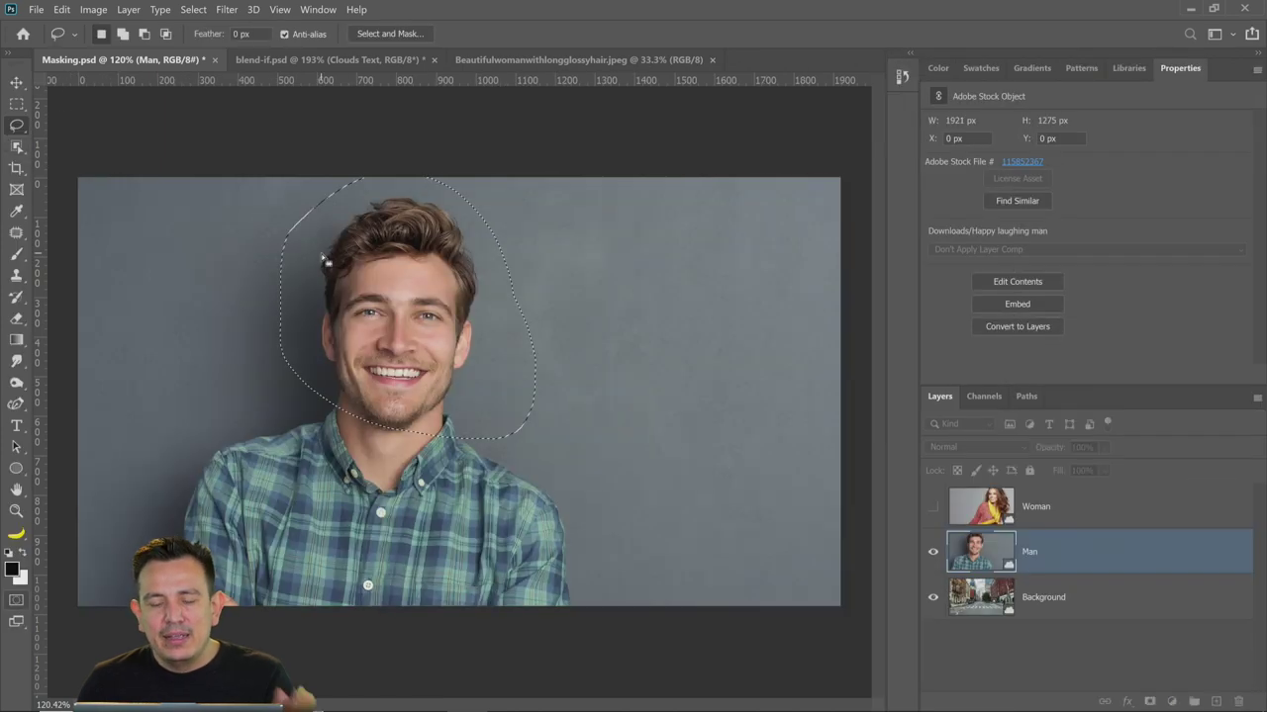
left_click(374, 290)
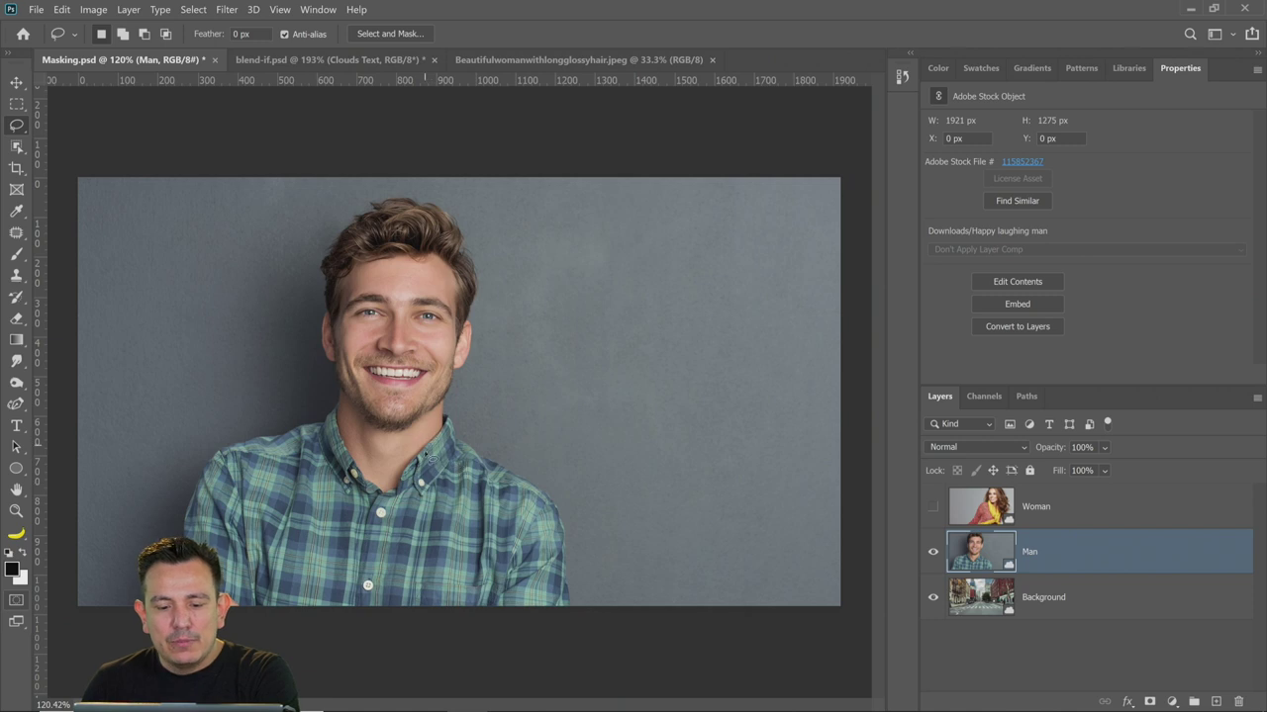
Lasso the man's head and neck, and open the legacy Refine Edge dialog on that selection before cancelling it
mouse_move(403, 482)
left_mouse_down()
mouse_move(469, 392)
mouse_move(490, 343)
mouse_move(496, 265)
mouse_move(483, 223)
mouse_move(441, 191)
mouse_move(393, 189)
mouse_move(292, 224)
mouse_move(269, 370)
mouse_move(371, 446)
mouse_move(401, 496)
left_mouse_up()
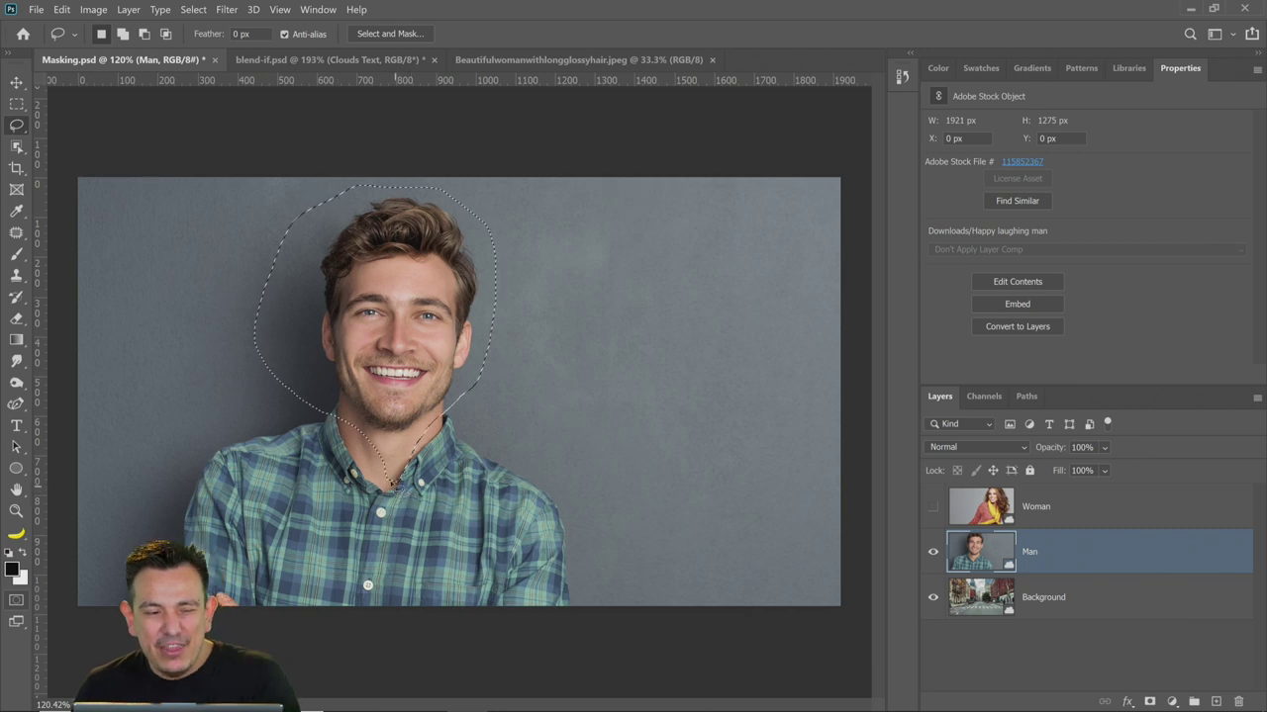
key("shift")
left_click(193, 9)
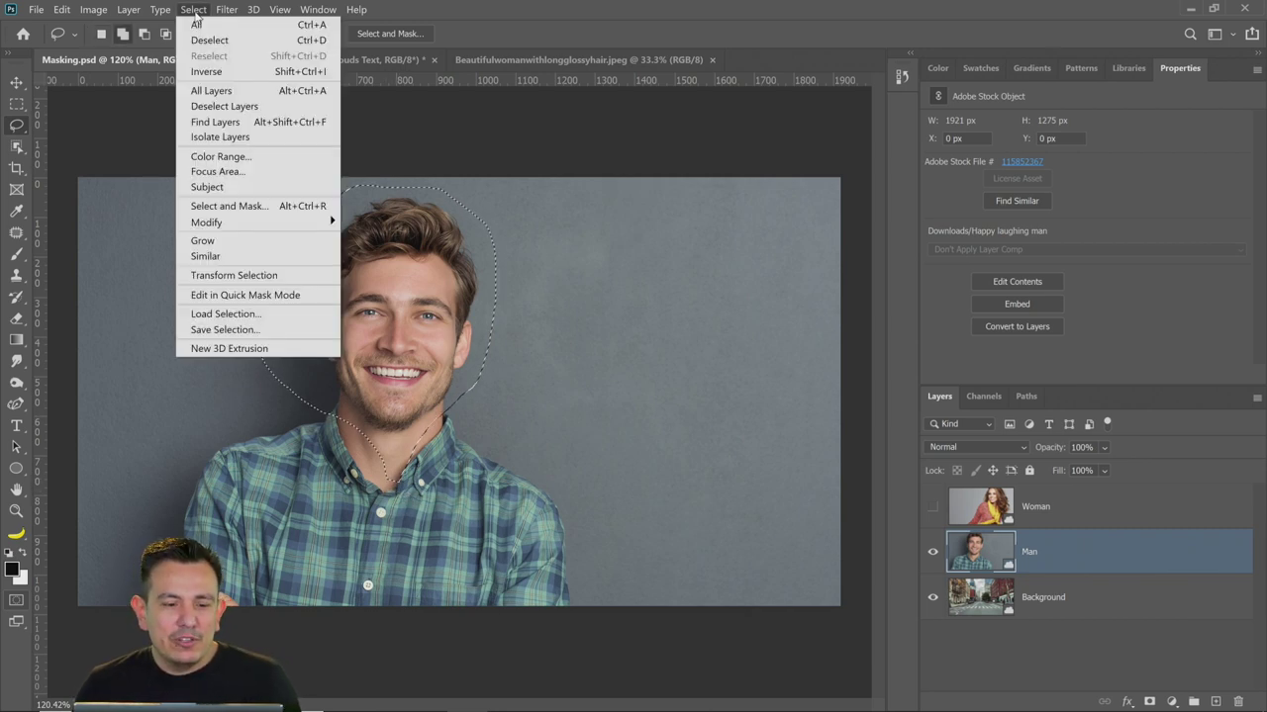
left_click(263, 208, "shift")
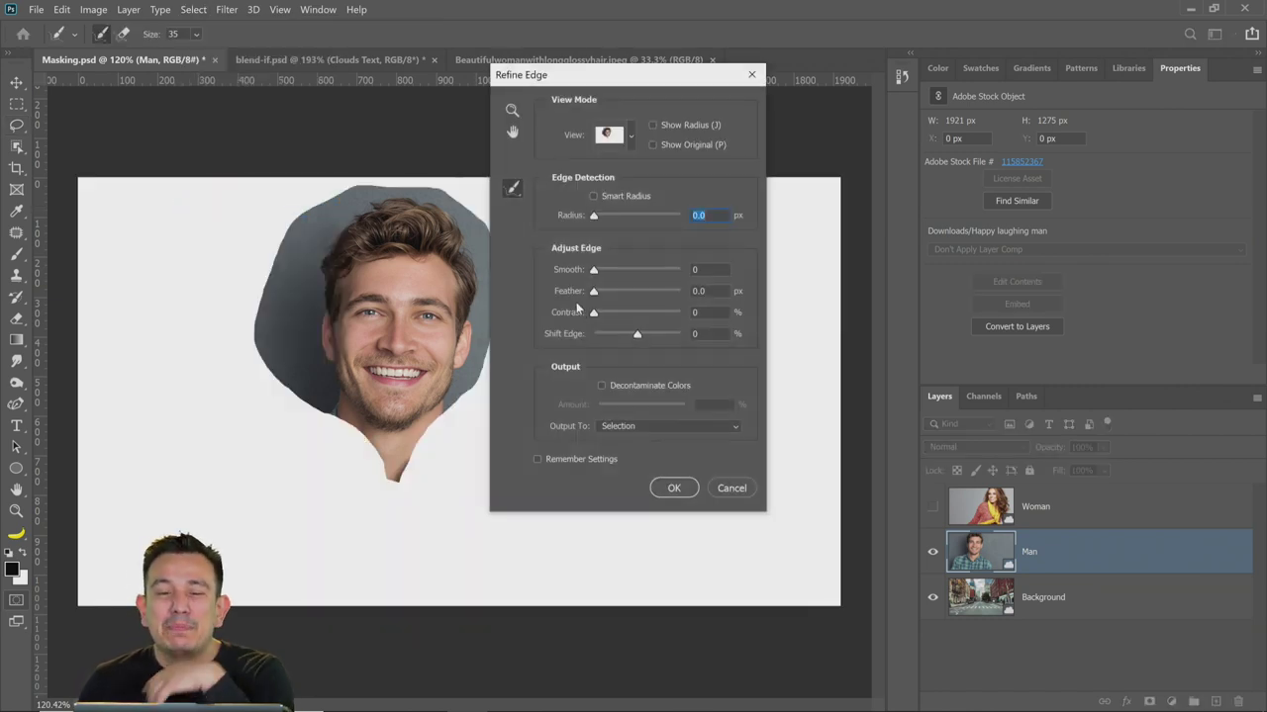
left_click_drag(602, 75, 705, 99)
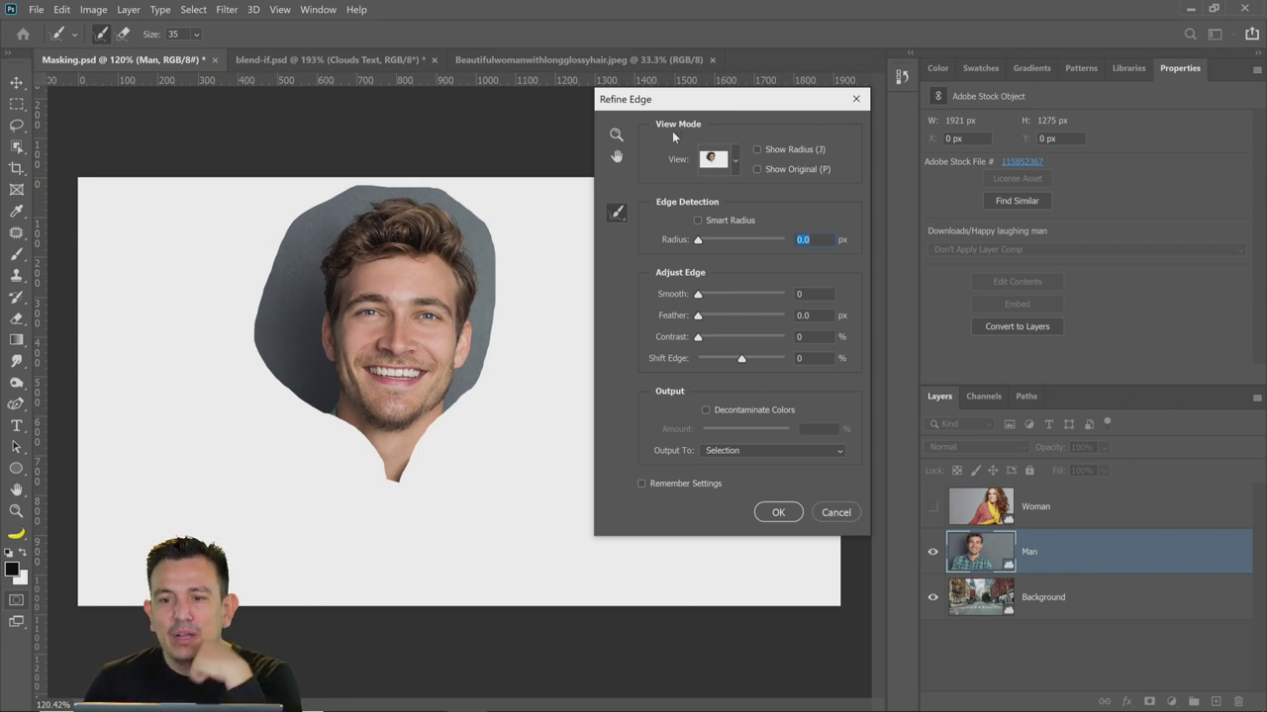
left_click(835, 512)
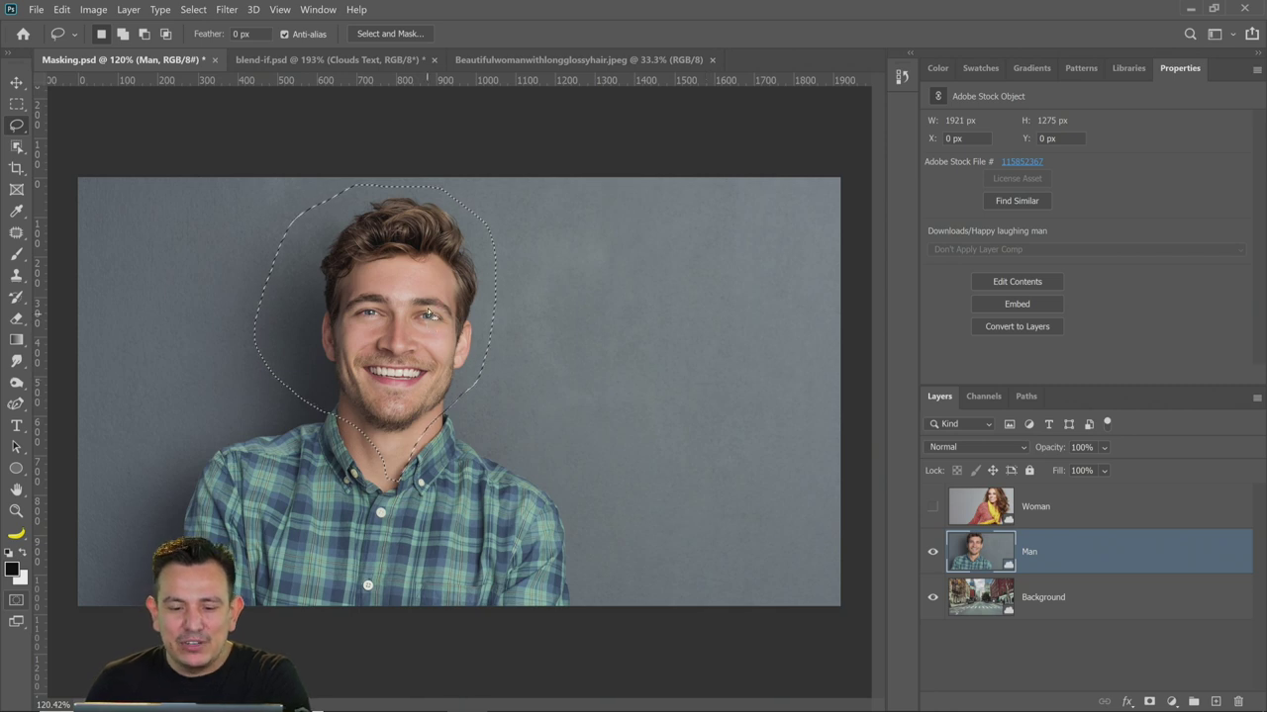
Reopen the legacy Refine Edge dialog on the head-and-neck selection, cancel it, and deselect
left_click(193, 8)
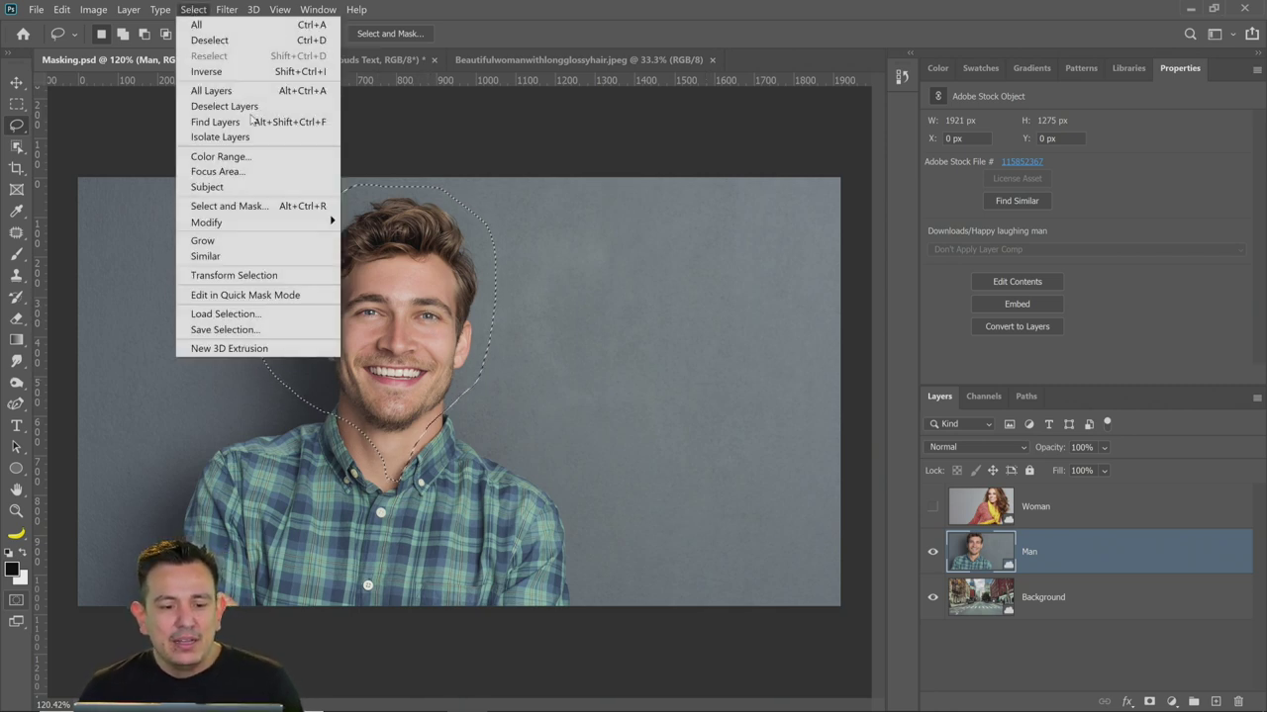
left_click(266, 209, "shift")
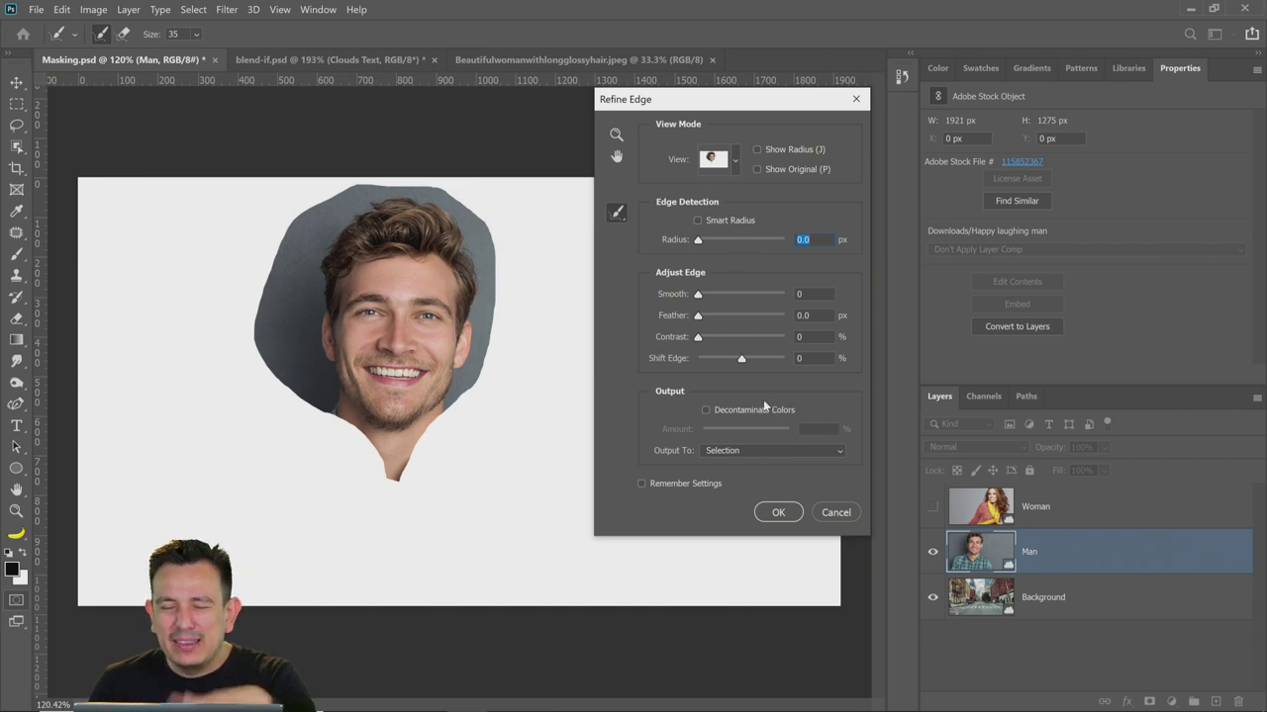
left_click(835, 512)
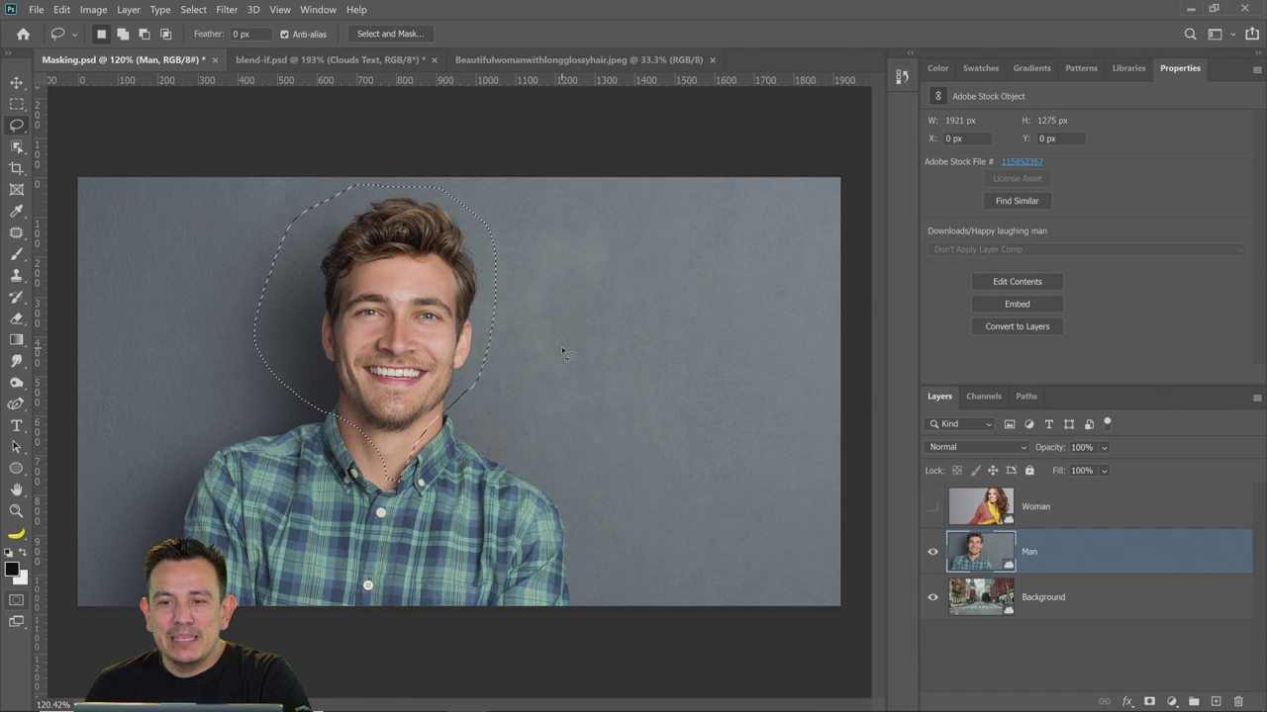
key("ctrl+d")
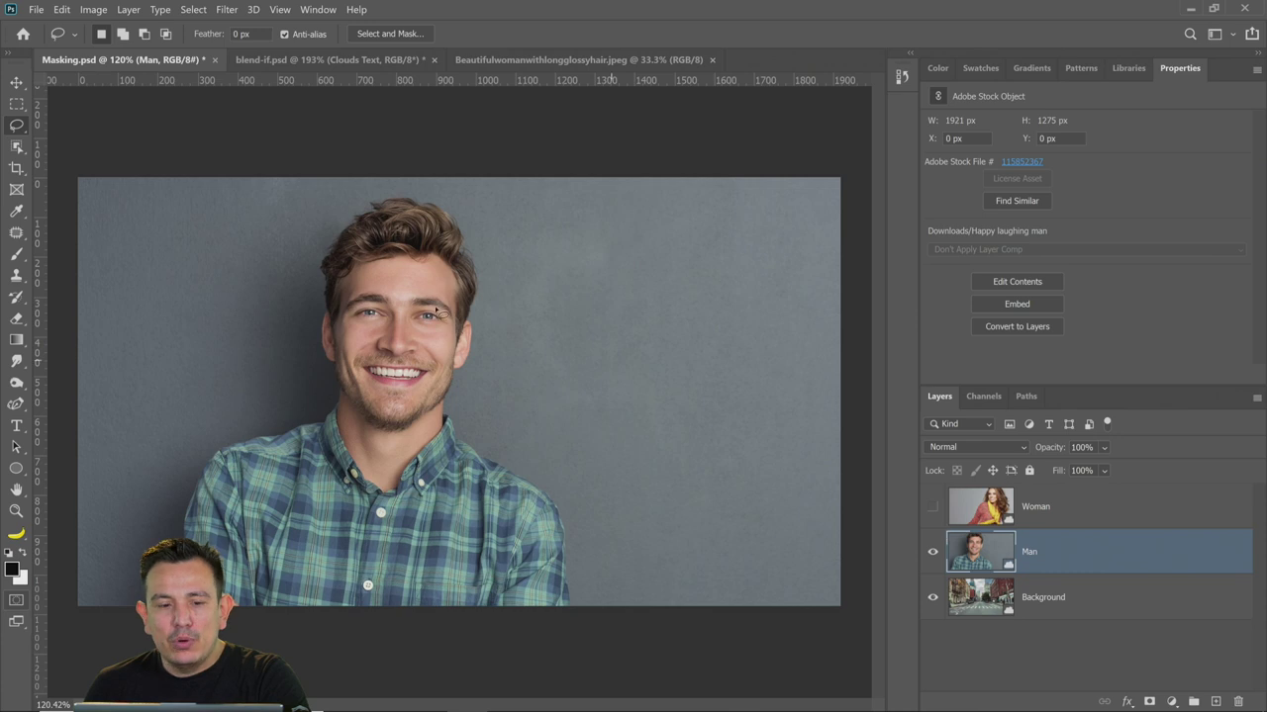
Open the Select and Mask workspace on the Man layer and look through the available view modes, staying on Onion Skin
left_click(227, 10)
mouse_move(192, 11)
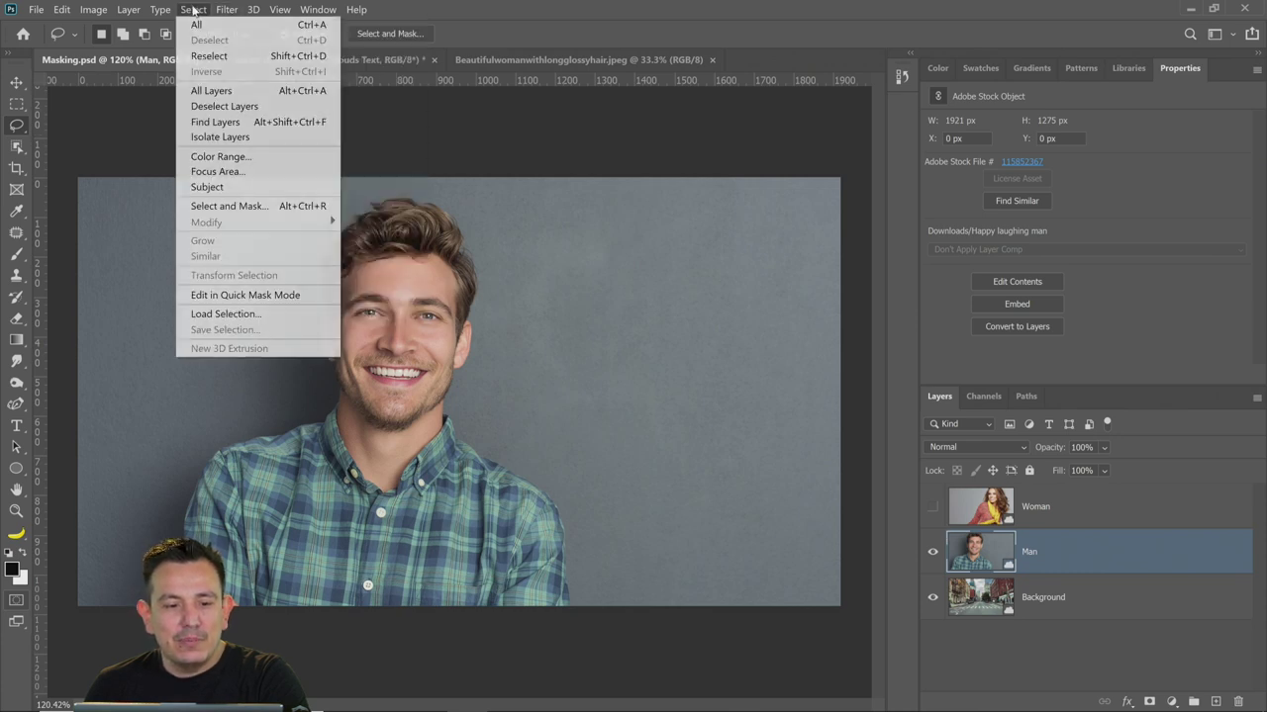
left_click(264, 208)
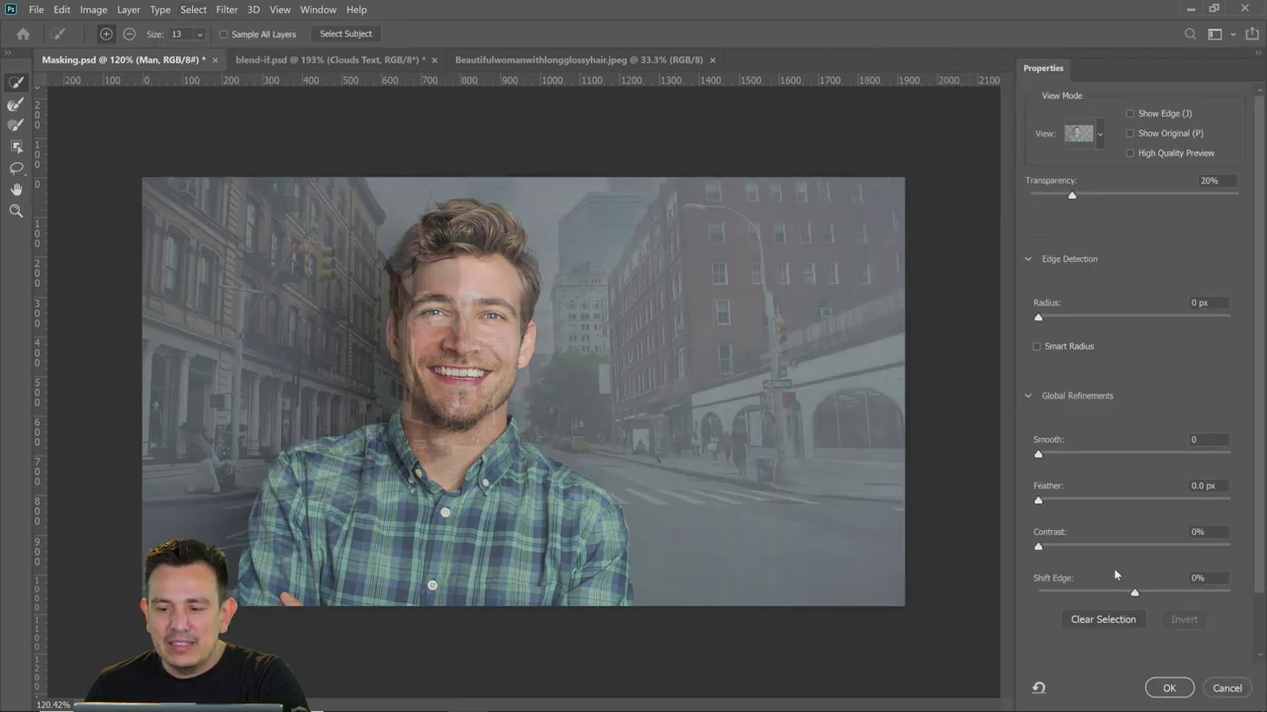
left_click(1098, 138)
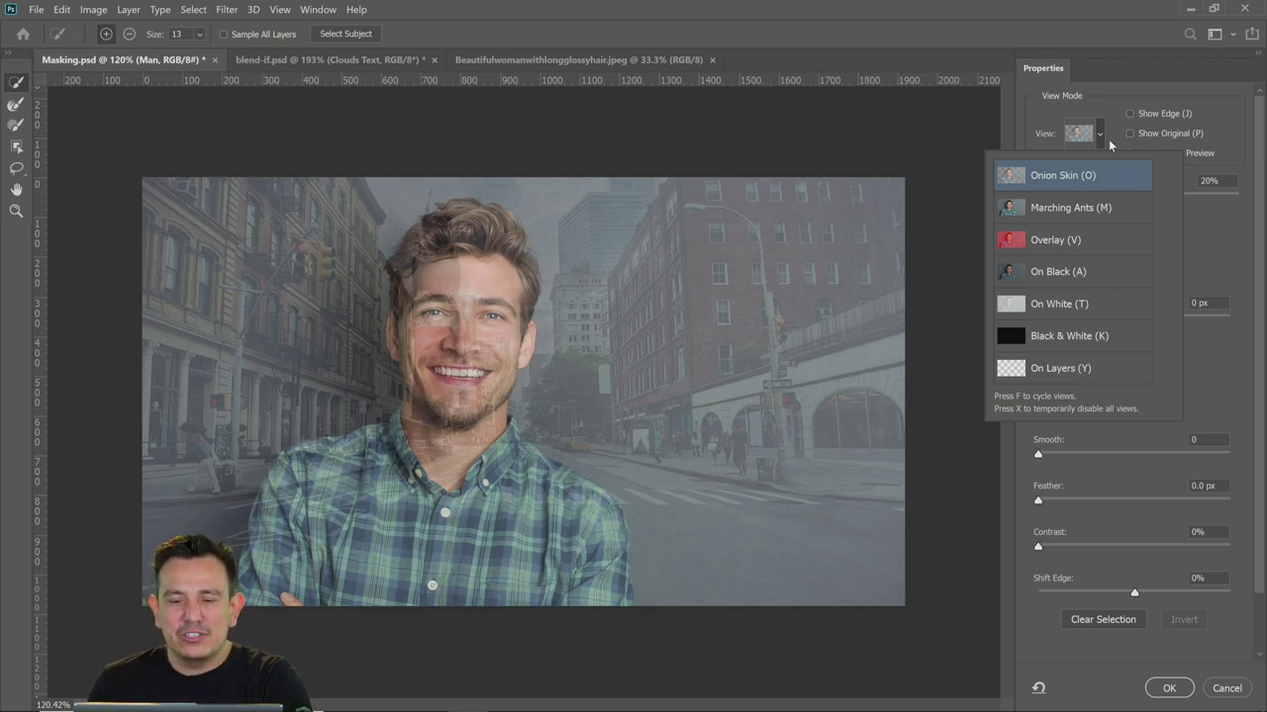
left_click(1156, 90)
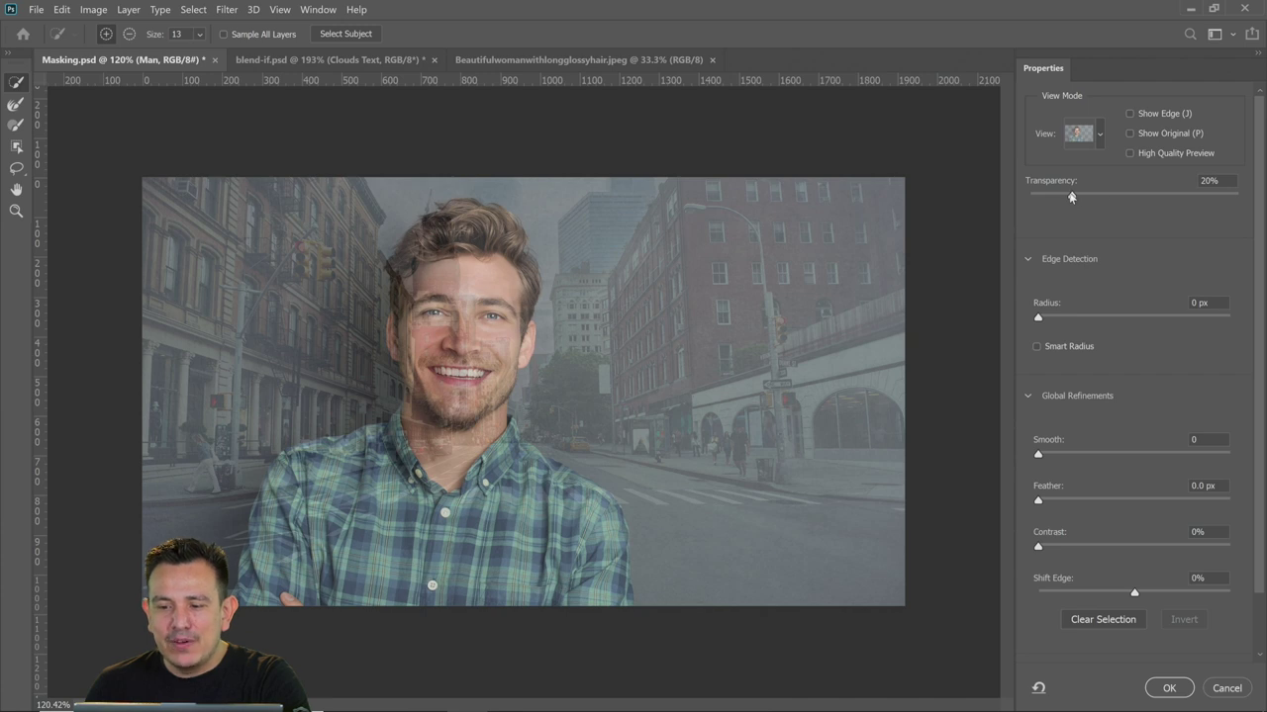
Use Select Subject to select the man and set the Onion Skin transparency to 72%
mouse_move(1070, 197)
left_mouse_down()
mouse_move(1017, 200)
mouse_move(1238, 195)
mouse_move(997, 194)
mouse_move(1237, 190)
mouse_move(1039, 196)
mouse_move(1088, 197)
left_mouse_up()
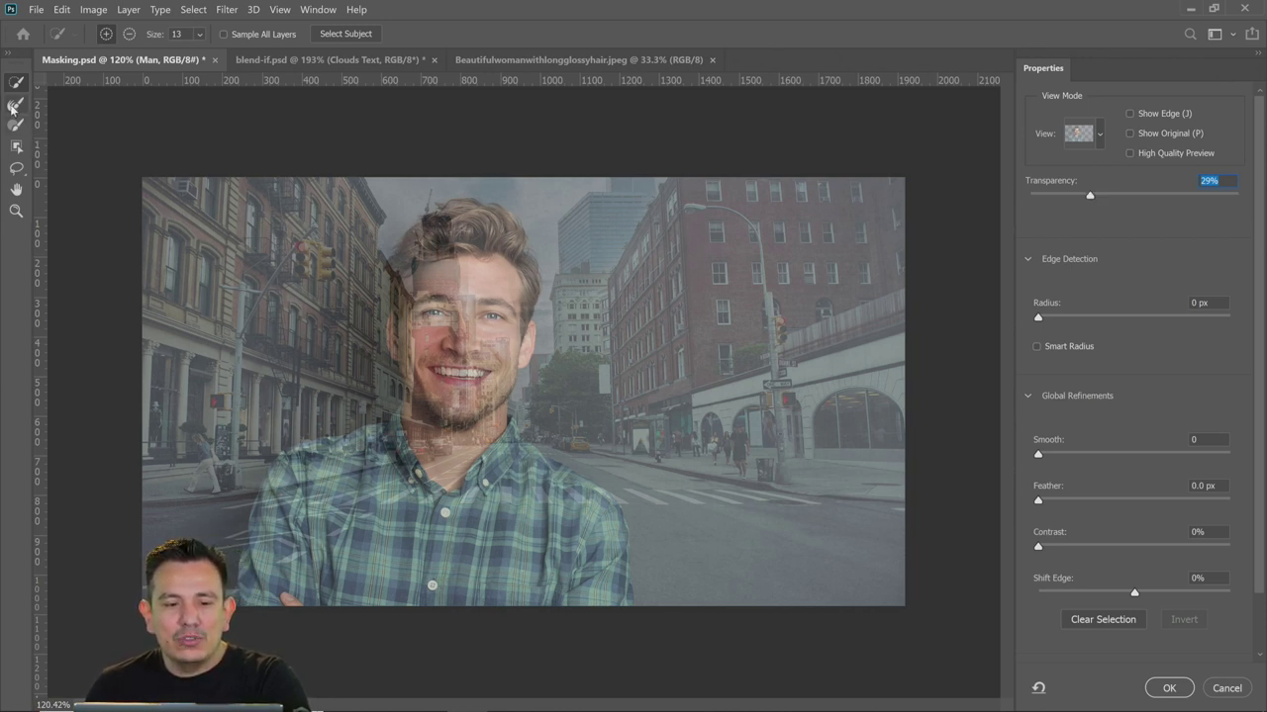
left_click(337, 35)
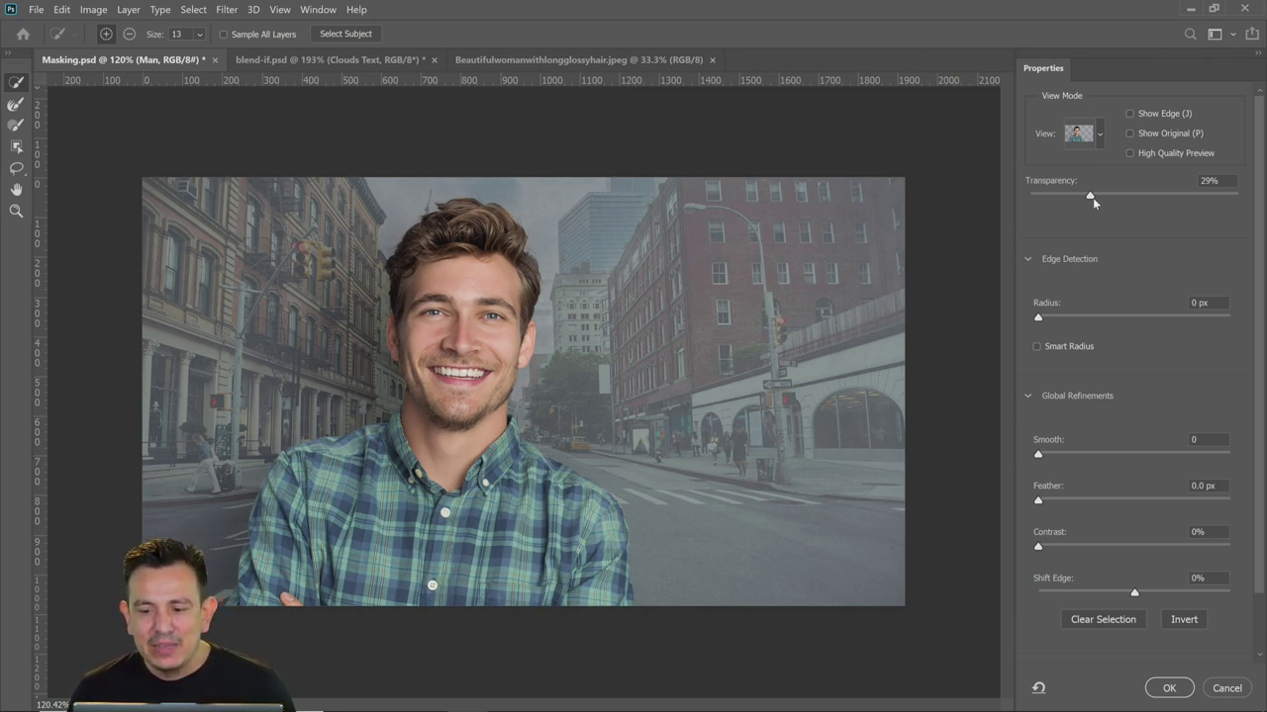
left_click_drag(1089, 194, 1179, 216)
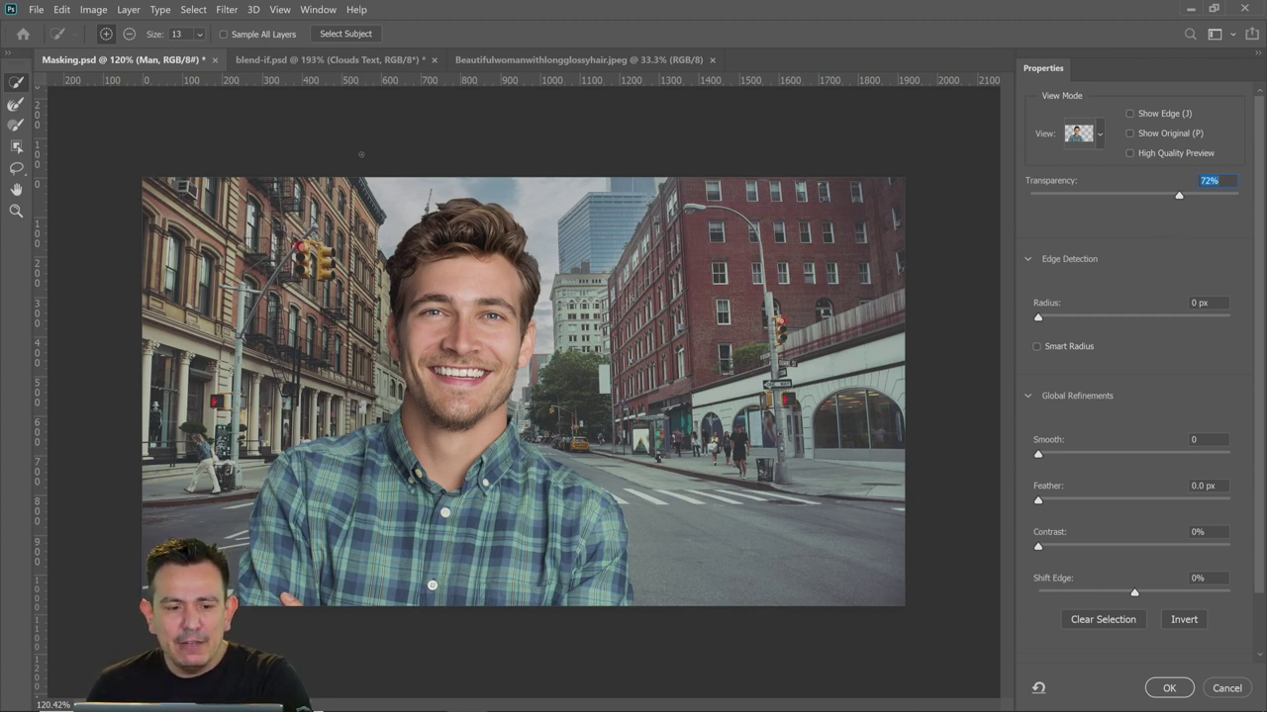
Subtract the background patch beside the man's neck from the selection with the Quick Selection tool
left_click(15, 109)
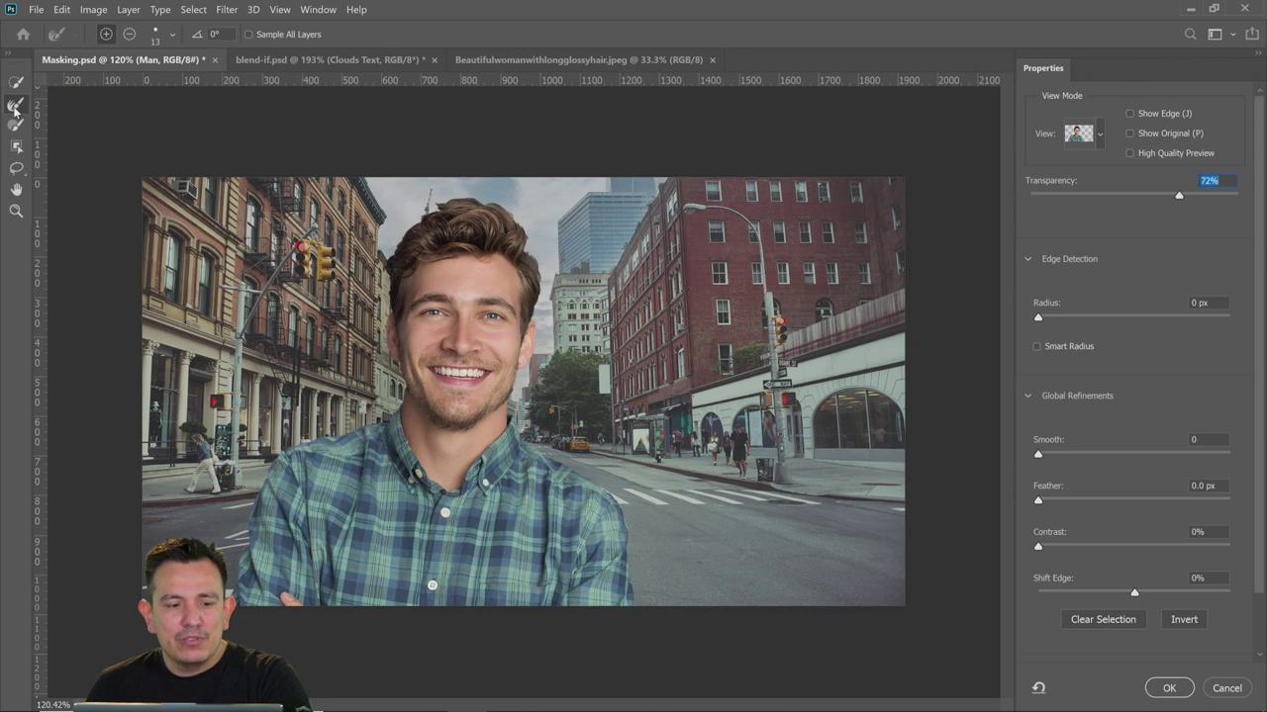
left_click(15, 85)
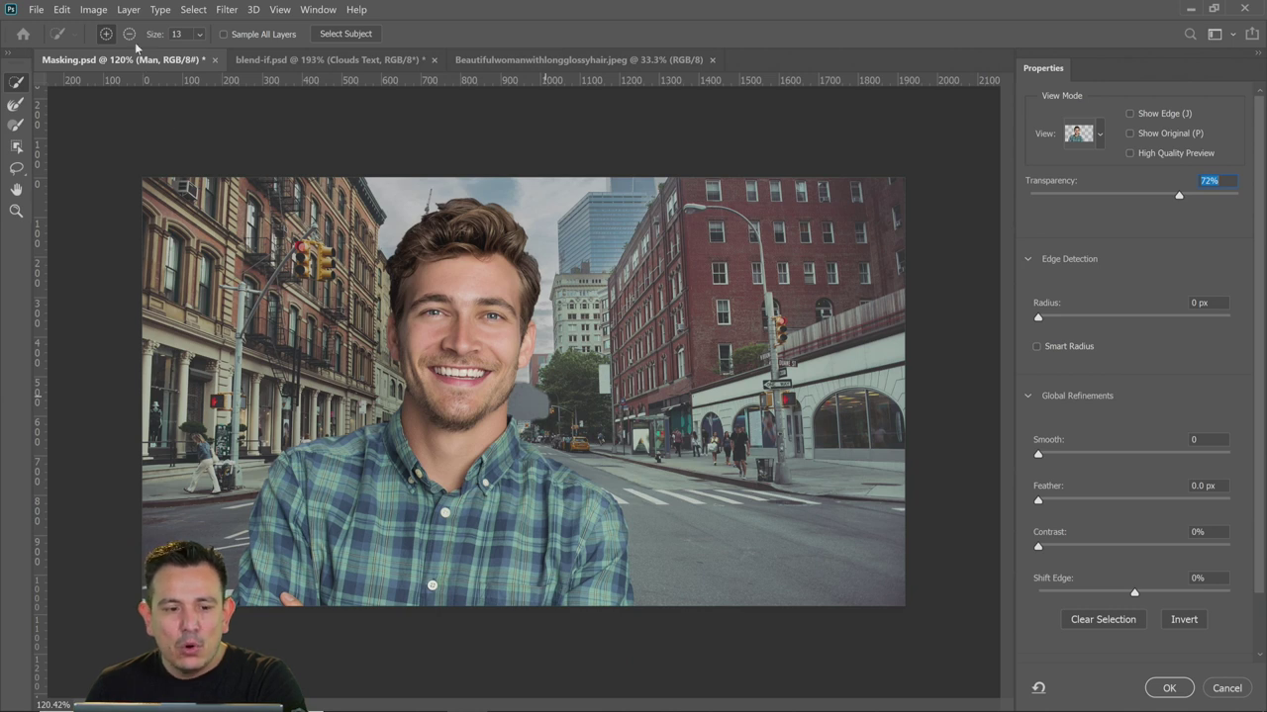
key("alt")
left_click_drag(544, 397, 532, 414)
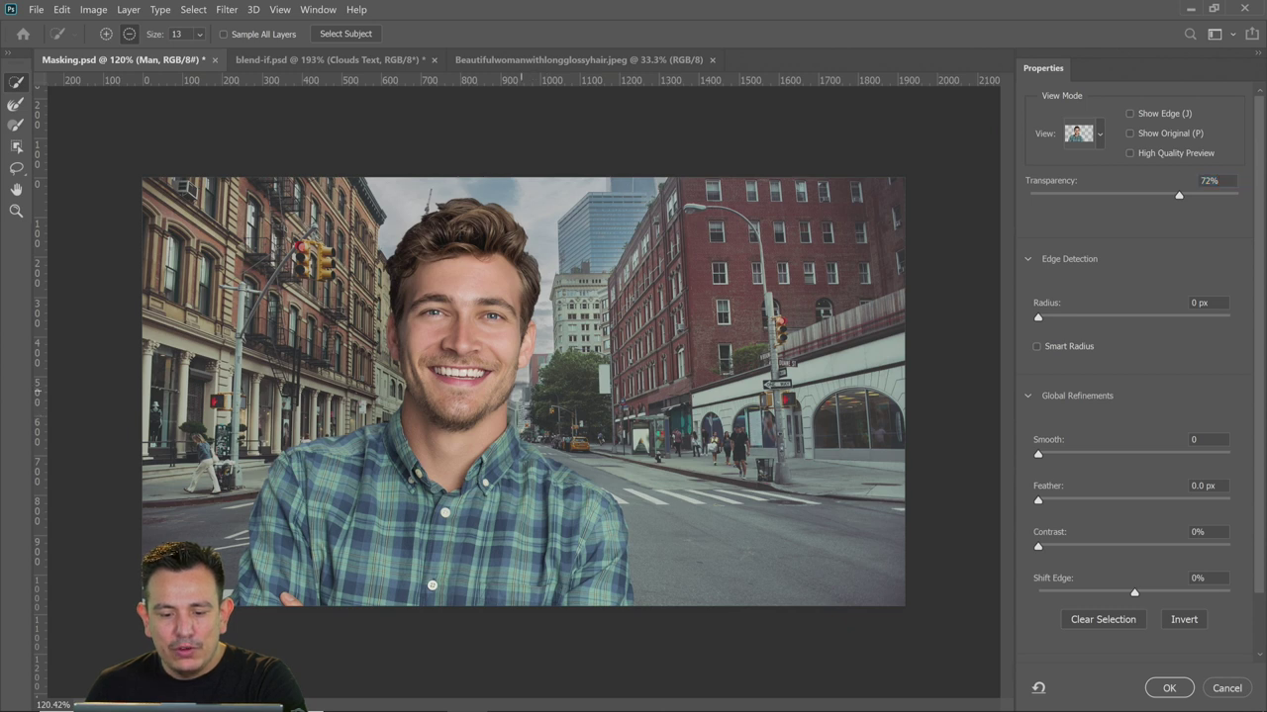
key("Return")
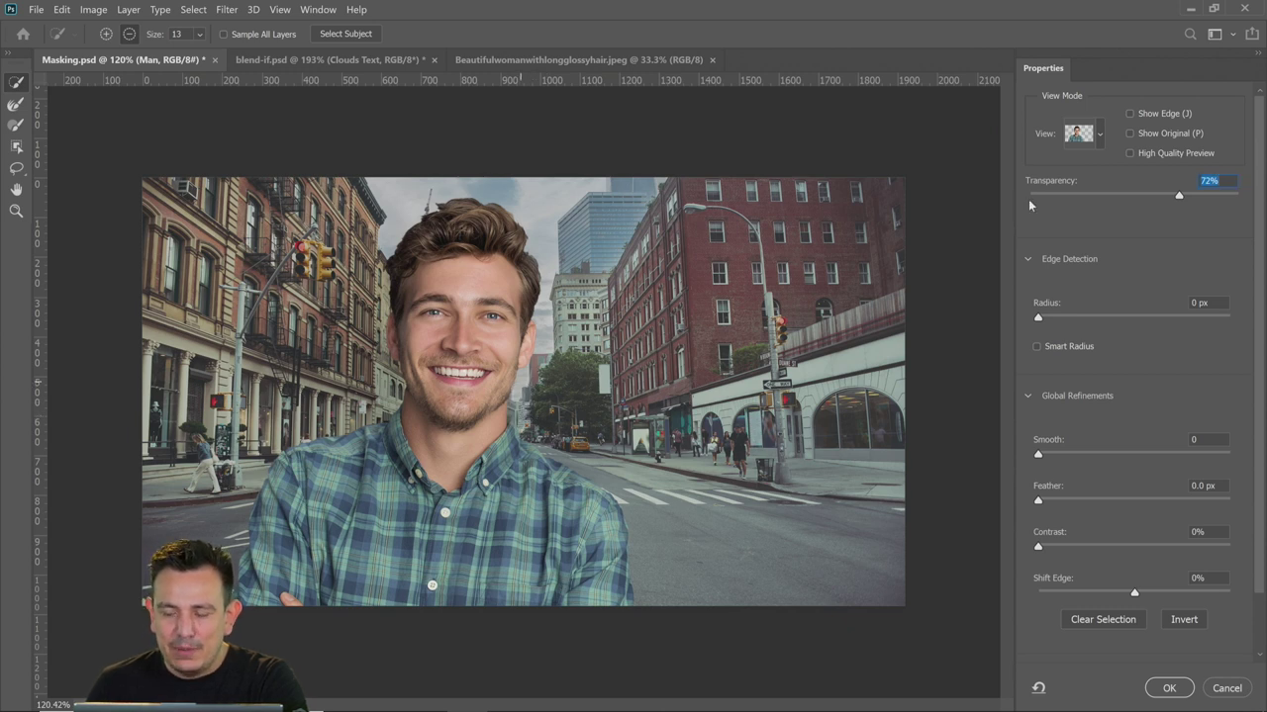
Switch the view mode to Black & White to show the selection as a mask
left_click(1098, 137)
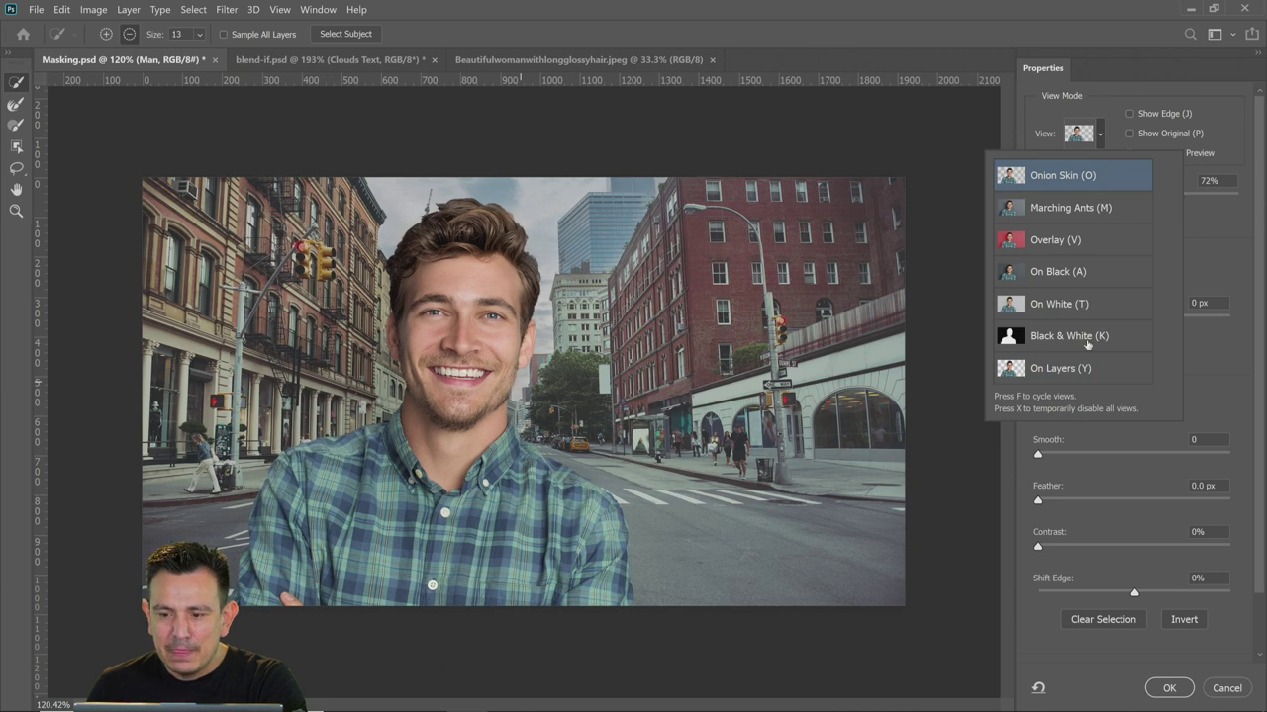
key("k")
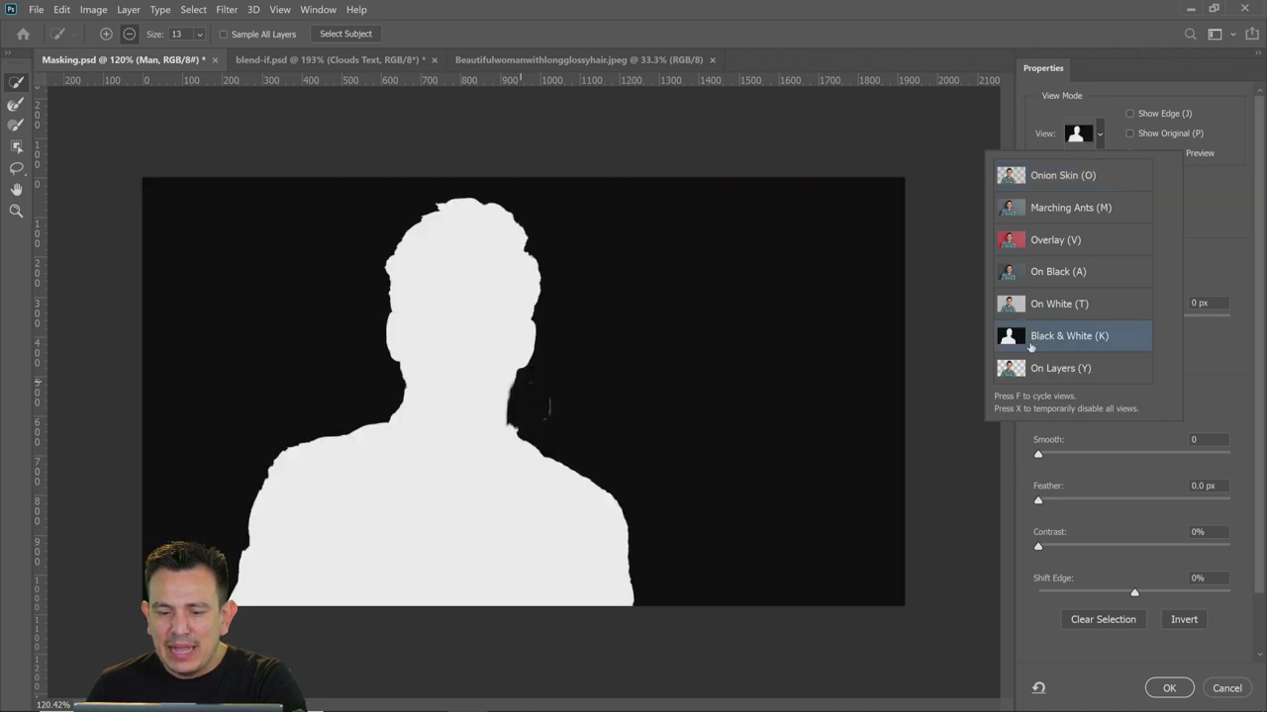
left_click(1106, 77)
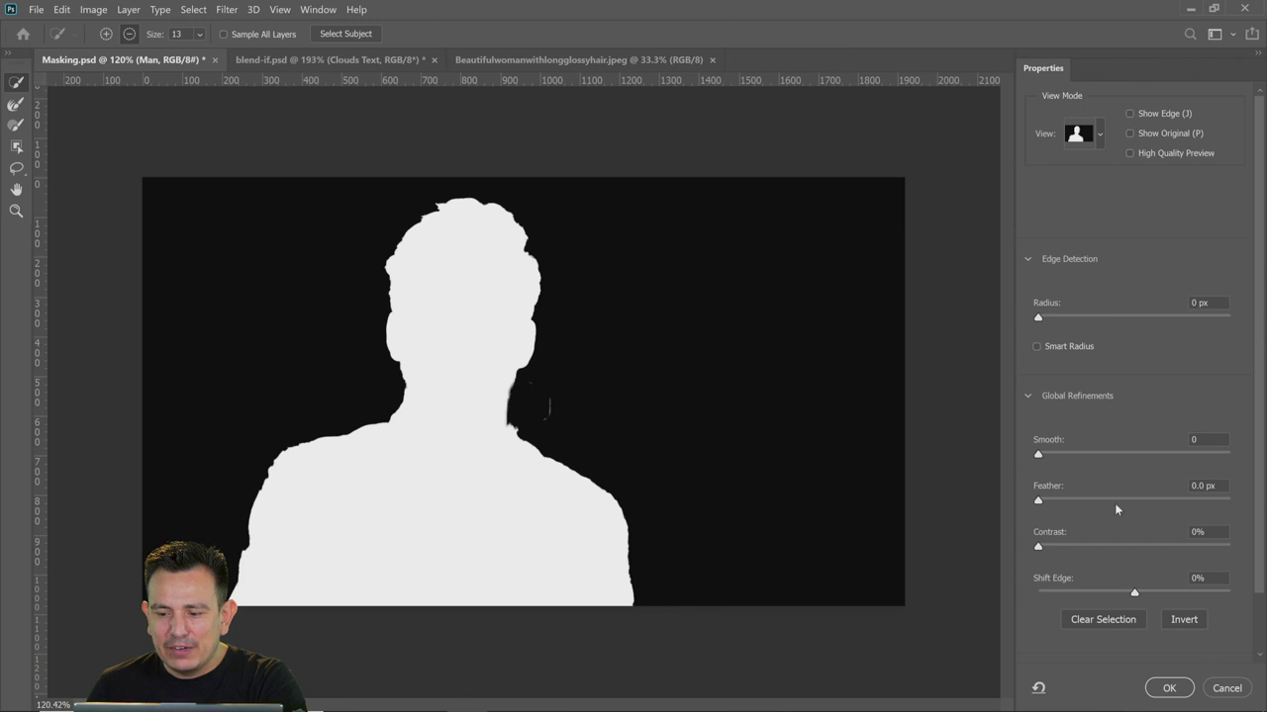
Paint out the stray marks and rough edge beside the neck with the Brush tool in subtract mode, and set it back to add
left_click(16, 211)
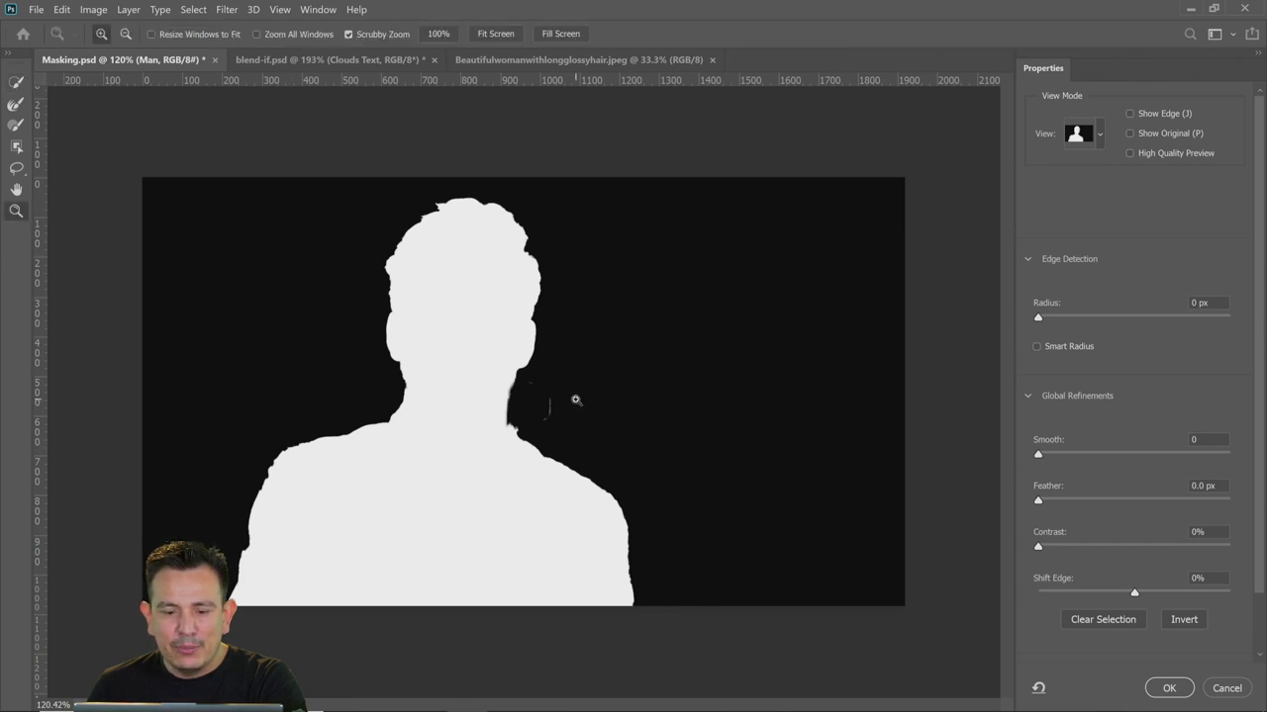
left_click_drag(575, 400, 491, 429)
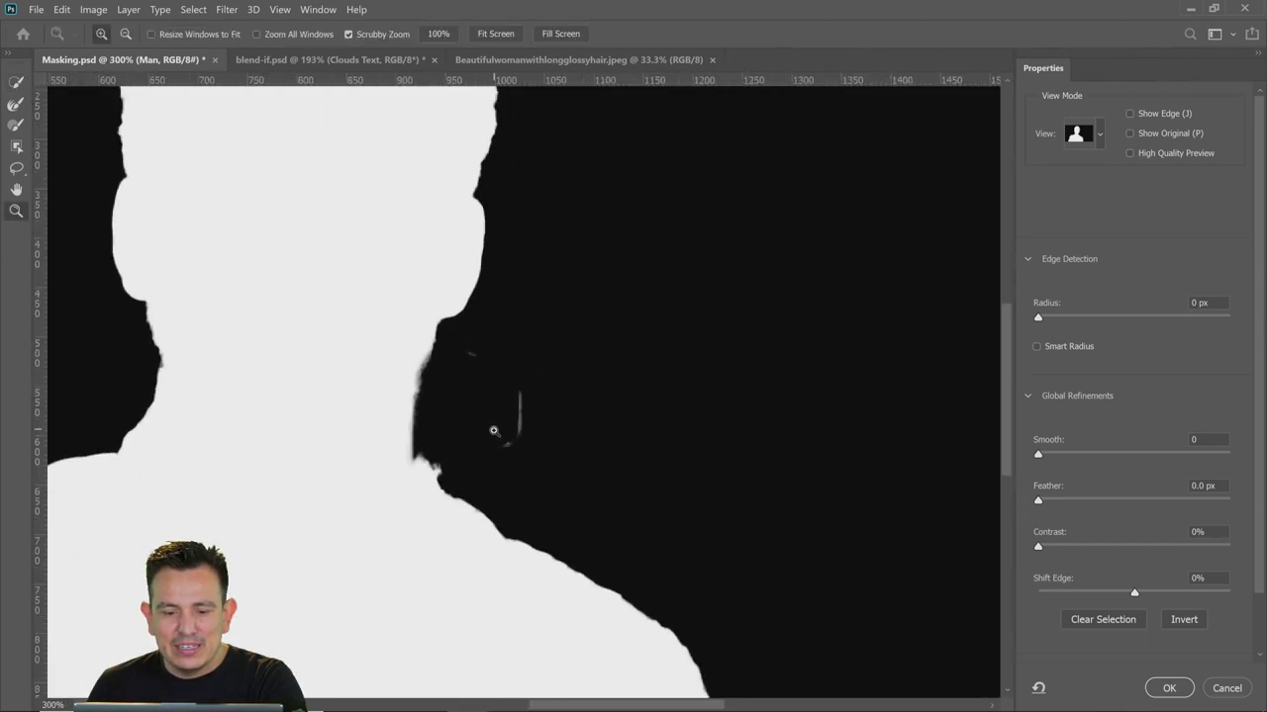
left_click(17, 125)
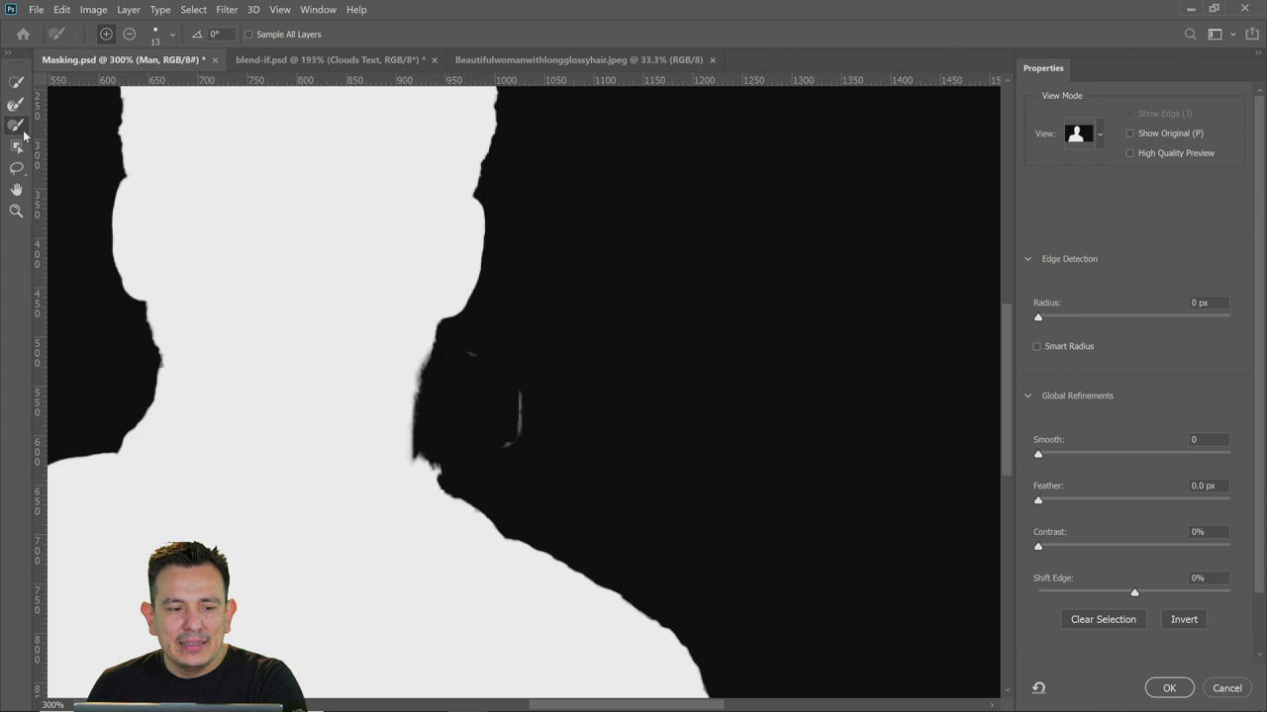
left_click(129, 36)
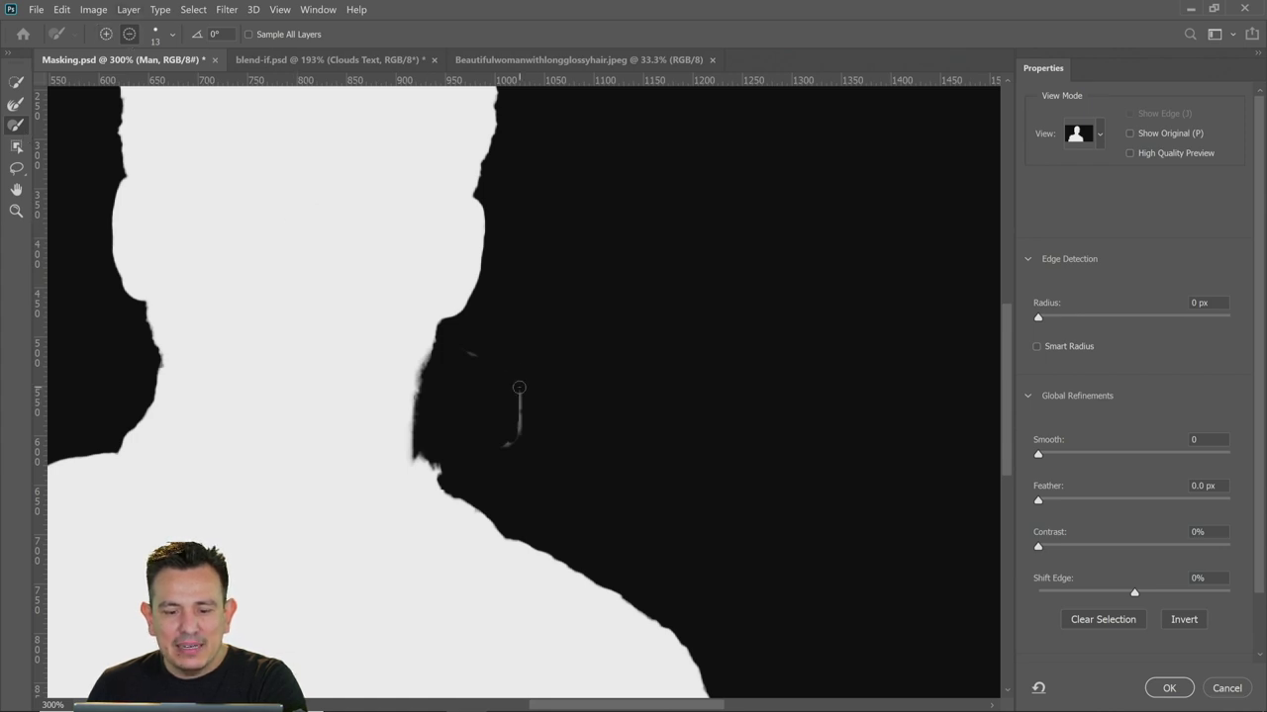
left_click_drag(518, 387, 508, 438)
left_click(471, 354)
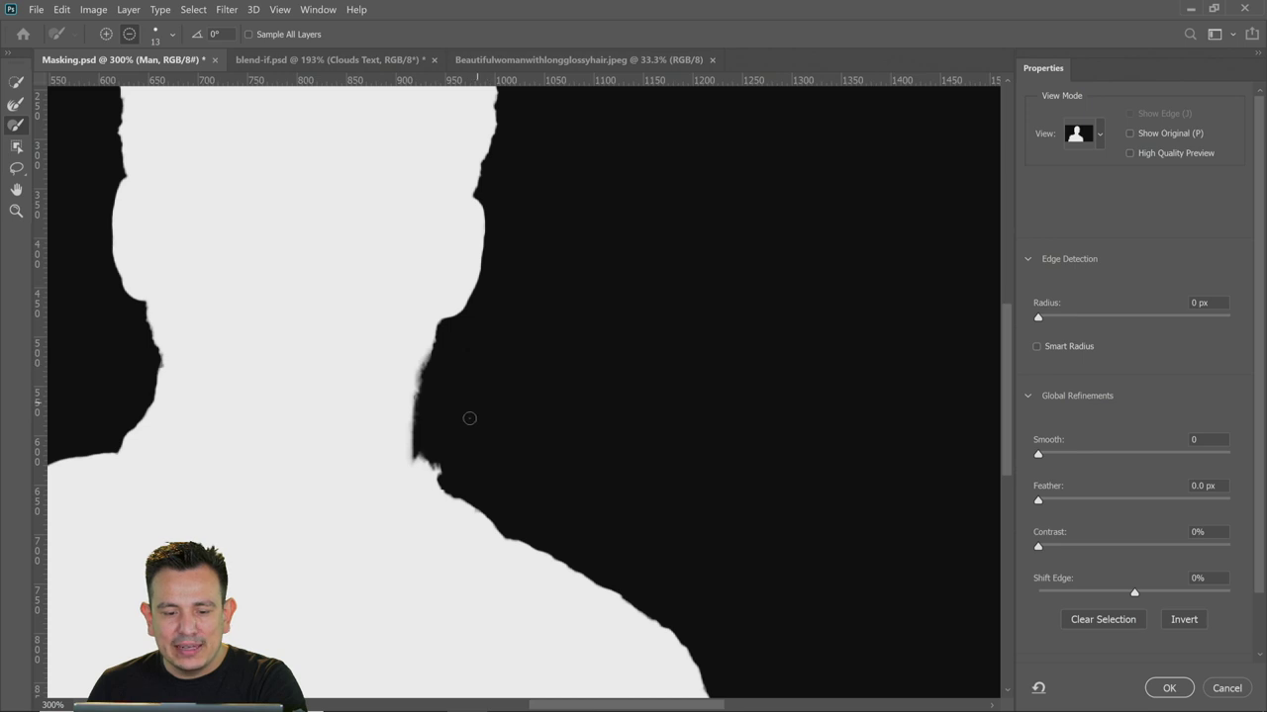
mouse_move(445, 472)
left_mouse_down()
mouse_move(424, 455)
mouse_move(436, 465)
mouse_move(422, 426)
left_mouse_up()
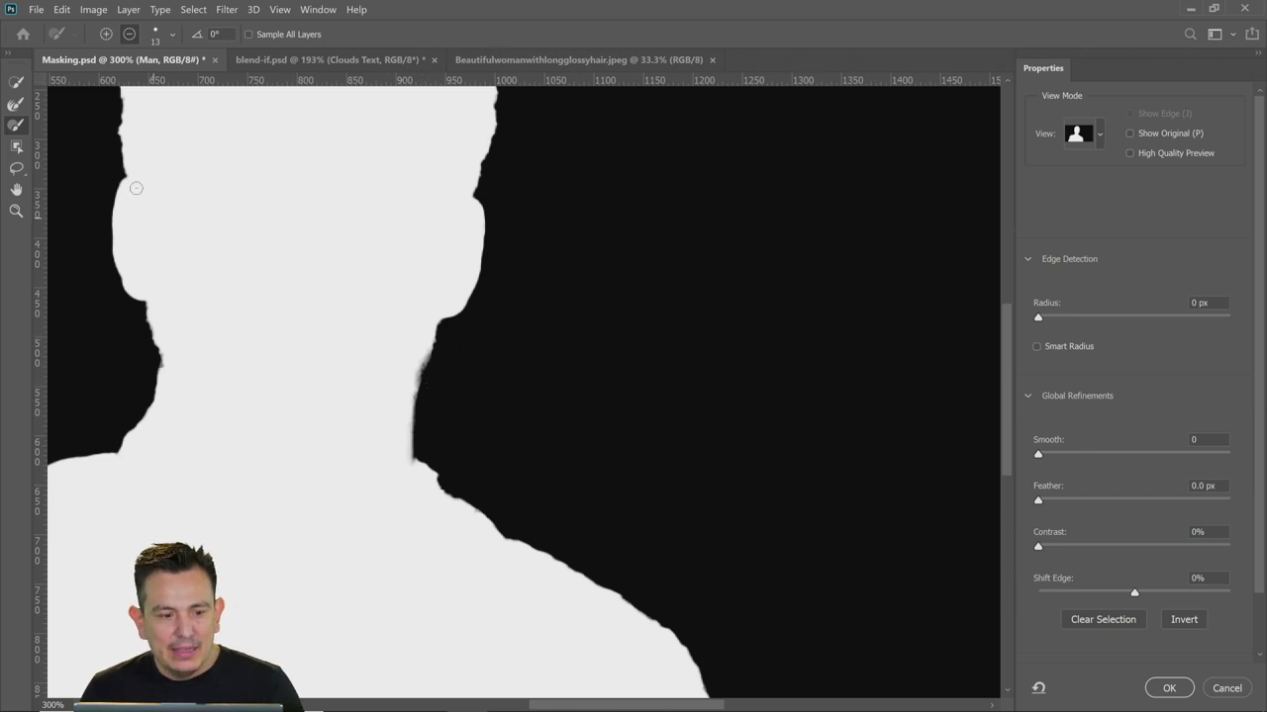
left_click(113, 37)
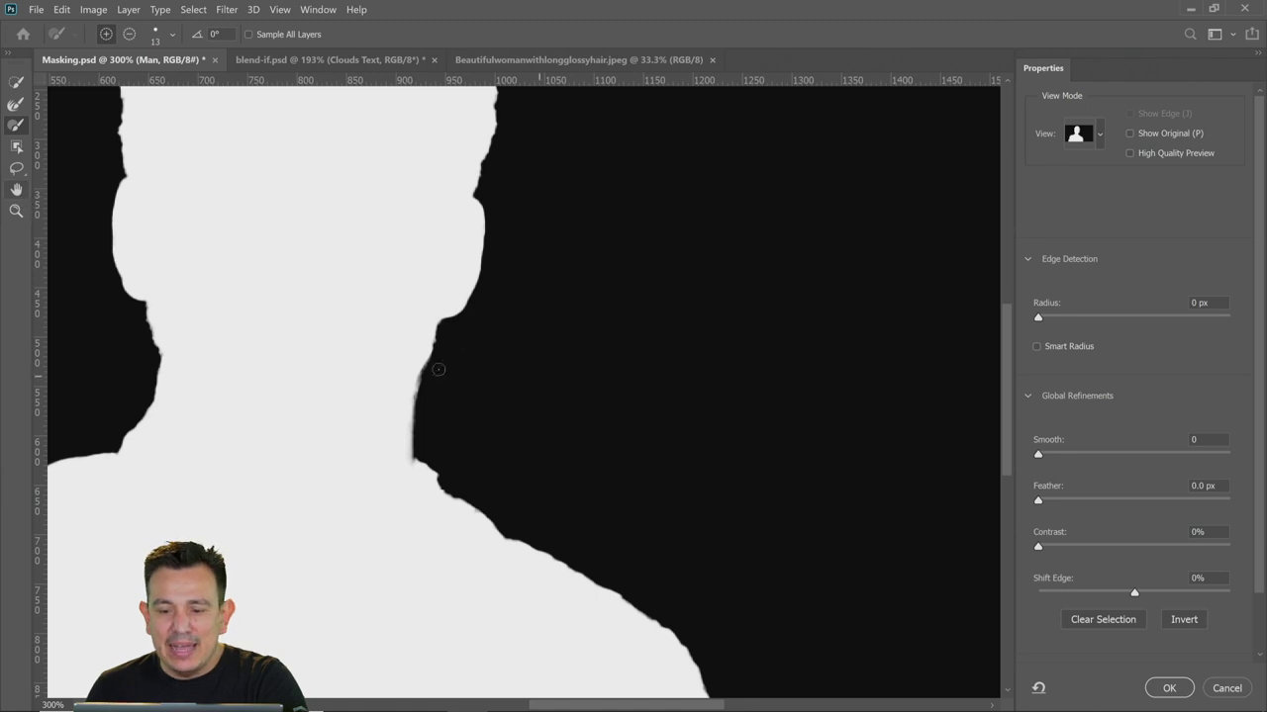
Return the view mode to Onion Skin and examine the man's face and hair edges
left_click(16, 189)
left_click_drag(387, 342, 455, 318)
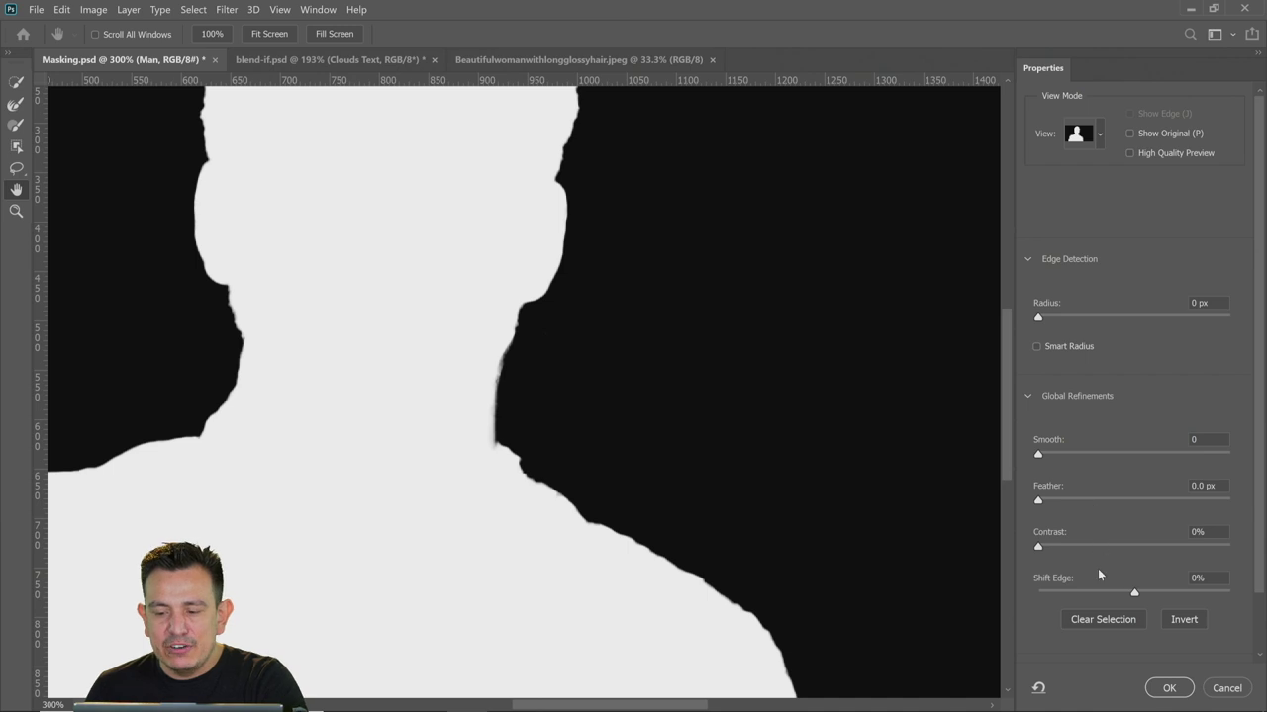
left_click(1088, 135)
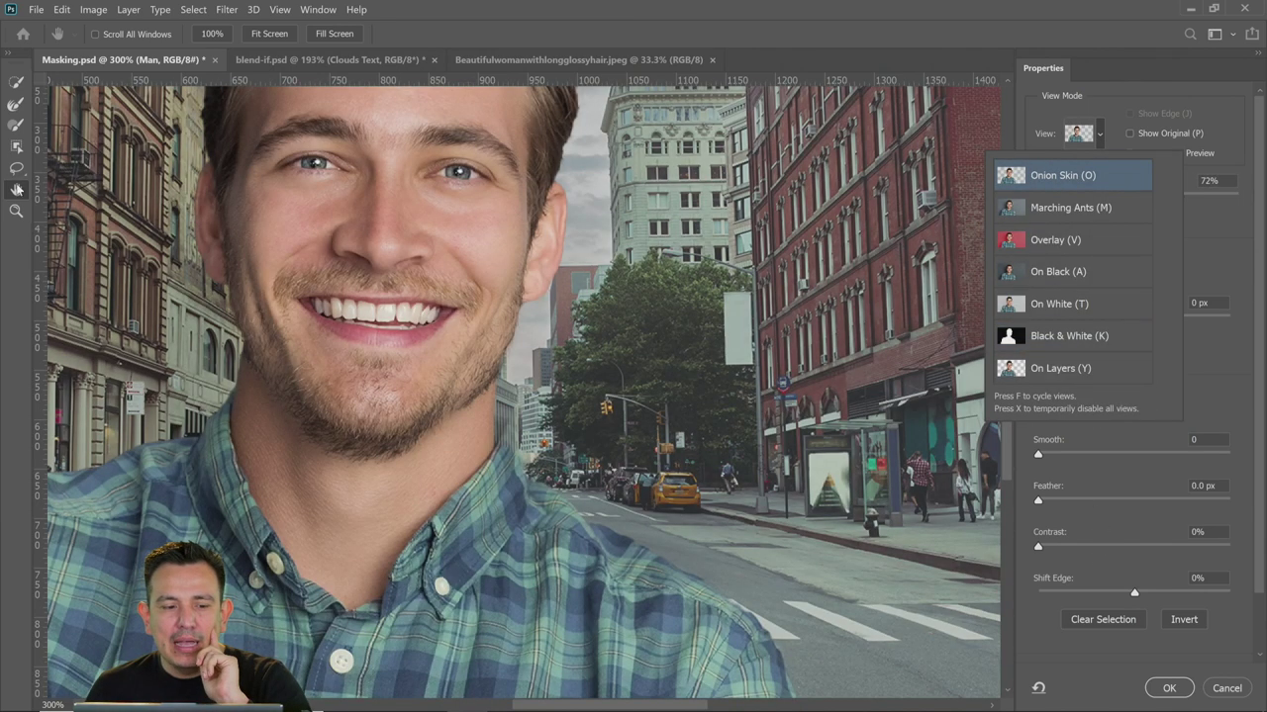
left_click(118, 184)
left_click_drag(228, 192, 285, 421)
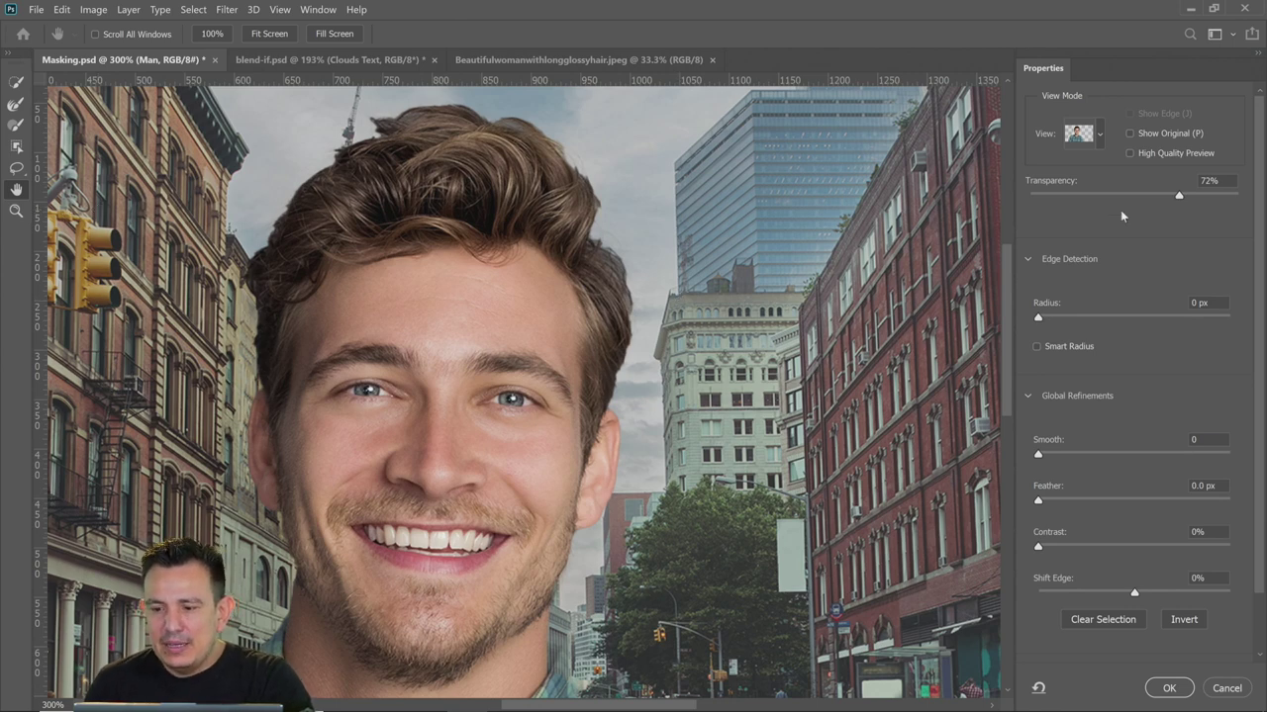
Show the shoulder edges in Black & White view and set Smooth to 22, trying the maximum of 100 first
left_click(1099, 138)
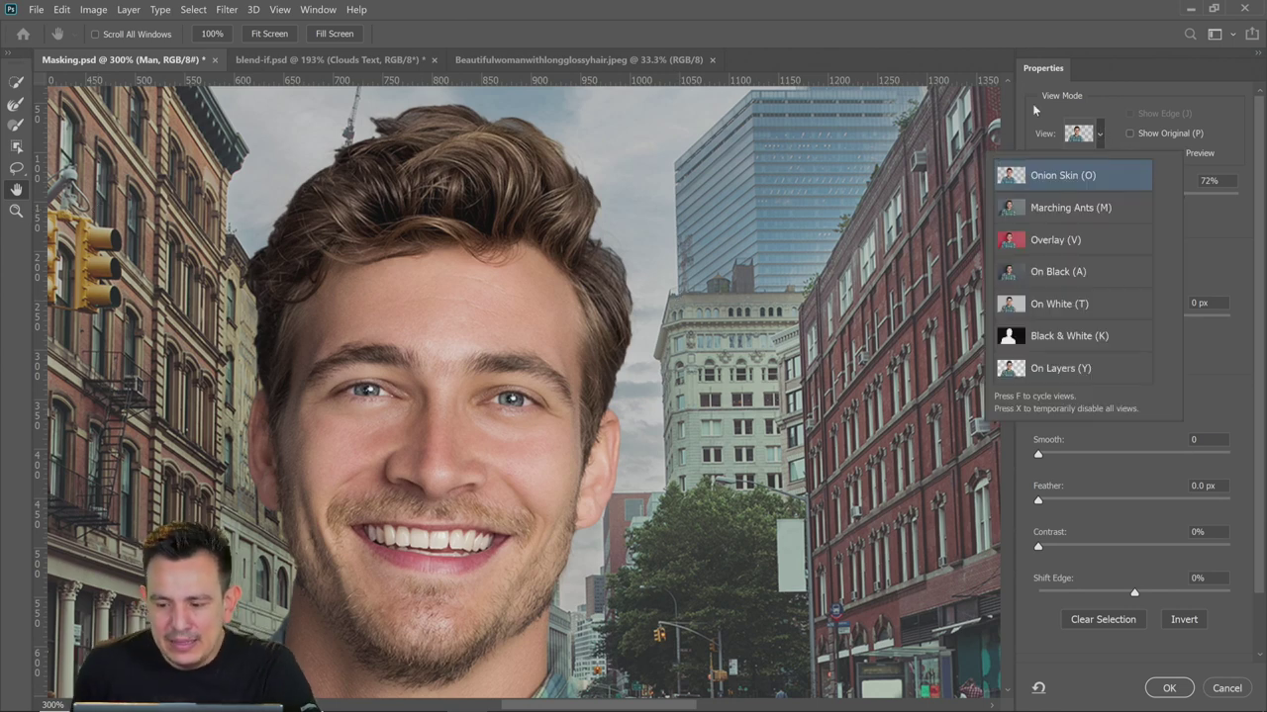
left_click(1073, 338)
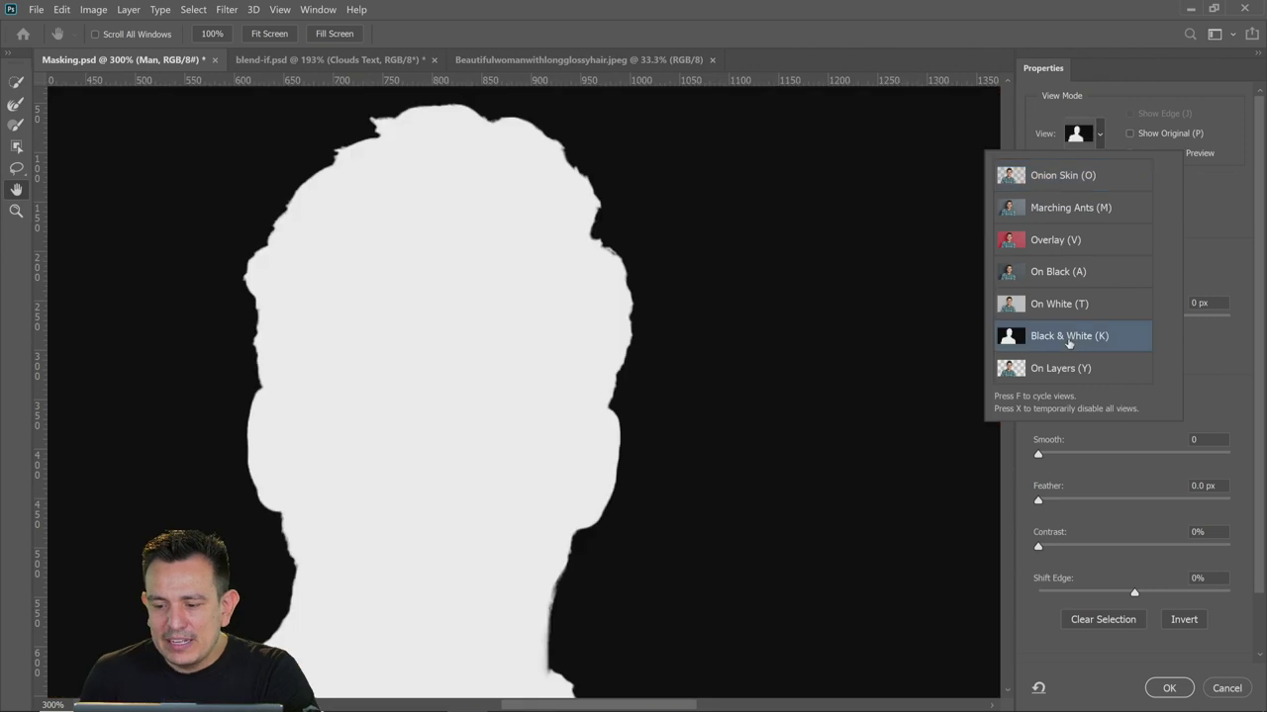
left_click(1014, 463)
left_click_drag(1005, 303, 984, 429)
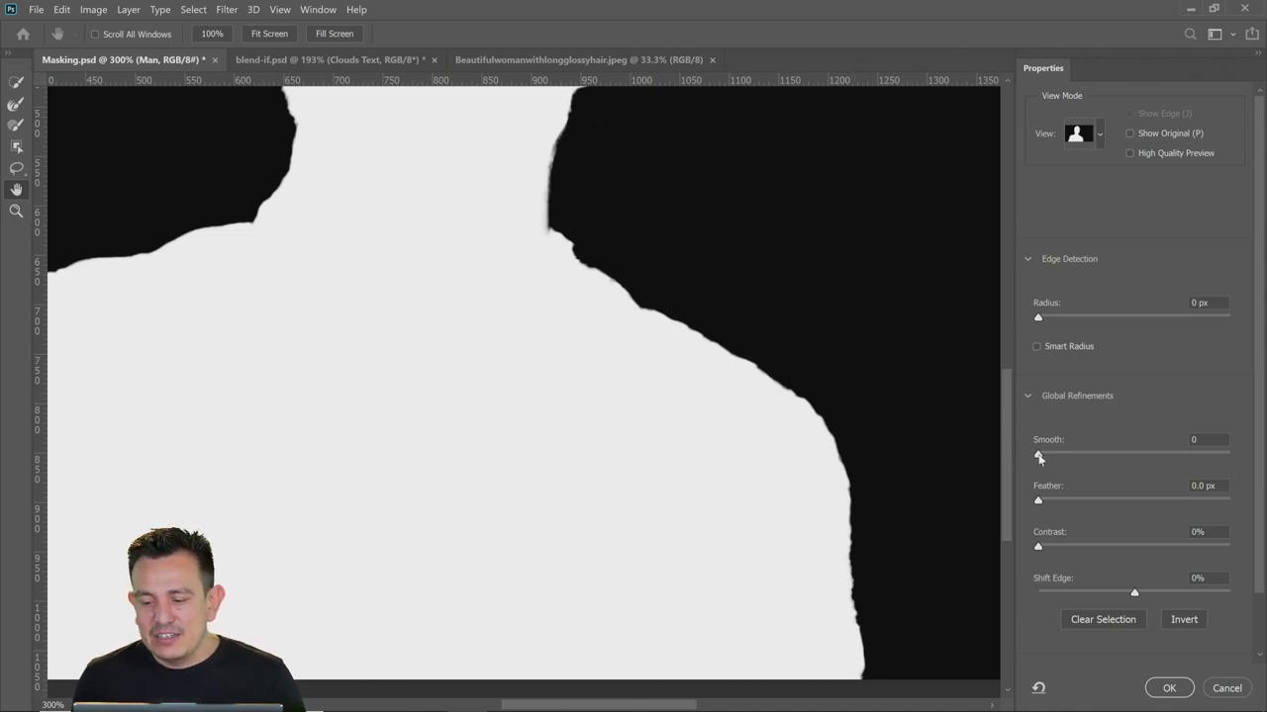
left_click_drag(1039, 457, 1233, 457)
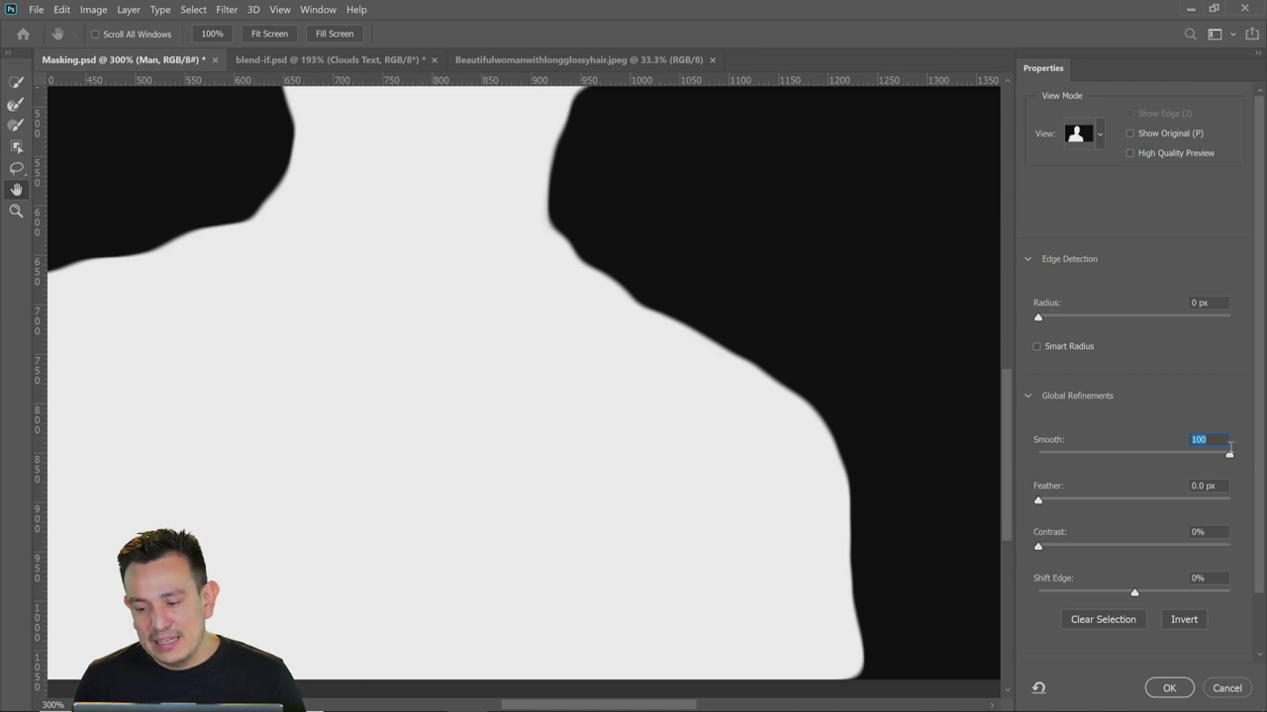
left_click(1043, 455)
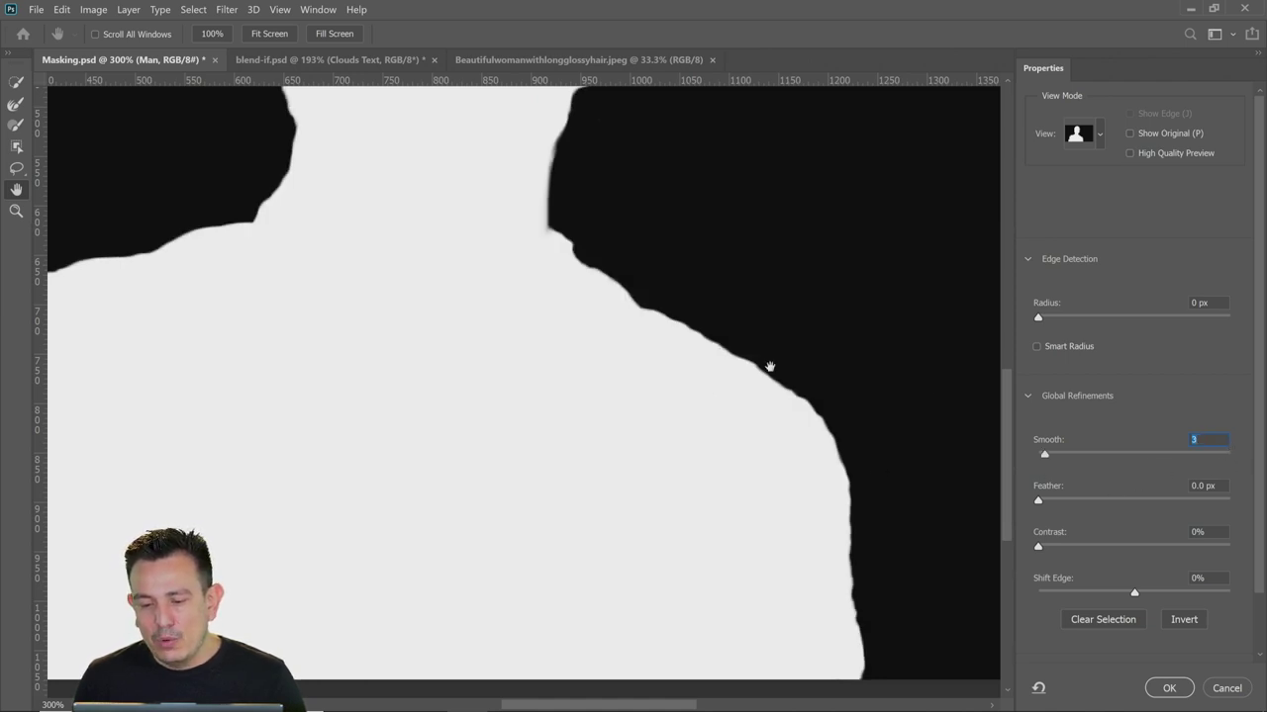
left_click_drag(1046, 460, 1187, 463)
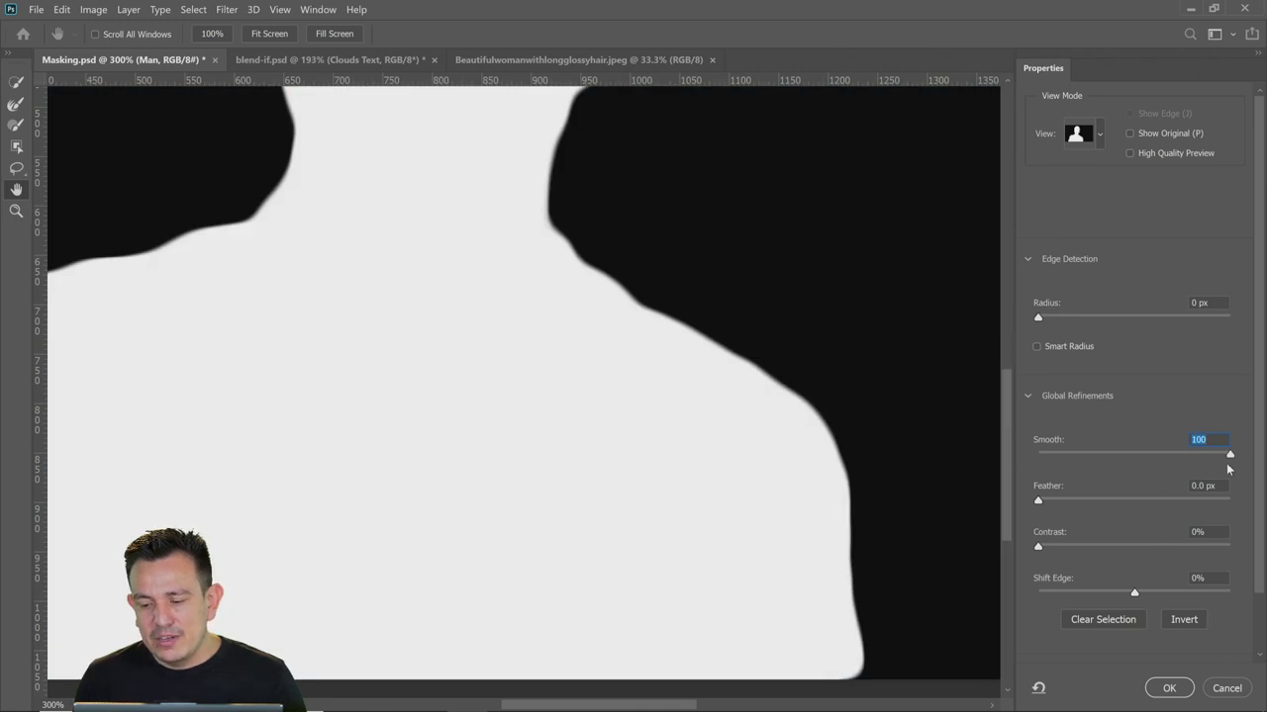
left_click_drag(1228, 457, 1224, 458)
left_click_drag(1081, 458, 1079, 452)
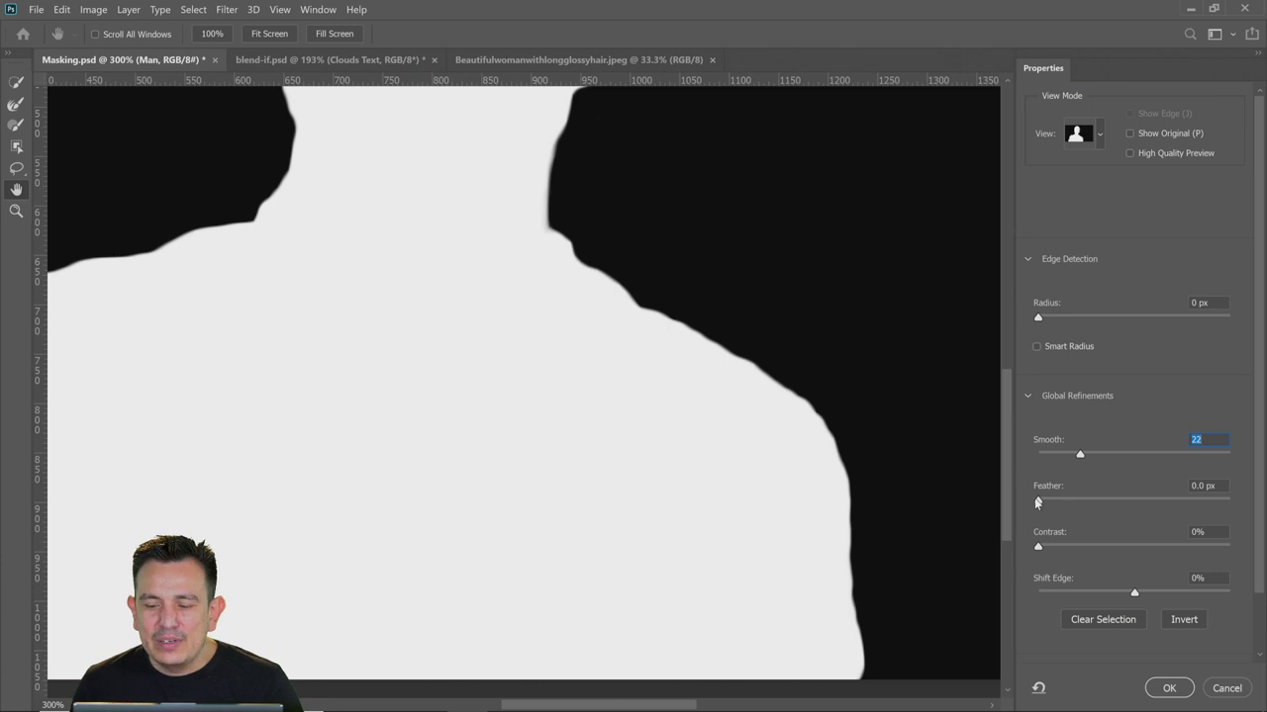
Keep Feather at 0.0 px, set Contrast to 24% and Shift Edge to -15% for the mask edge
mouse_move(1038, 503)
left_mouse_down()
mouse_move(1078, 501)
mouse_move(1038, 501)
left_mouse_up()
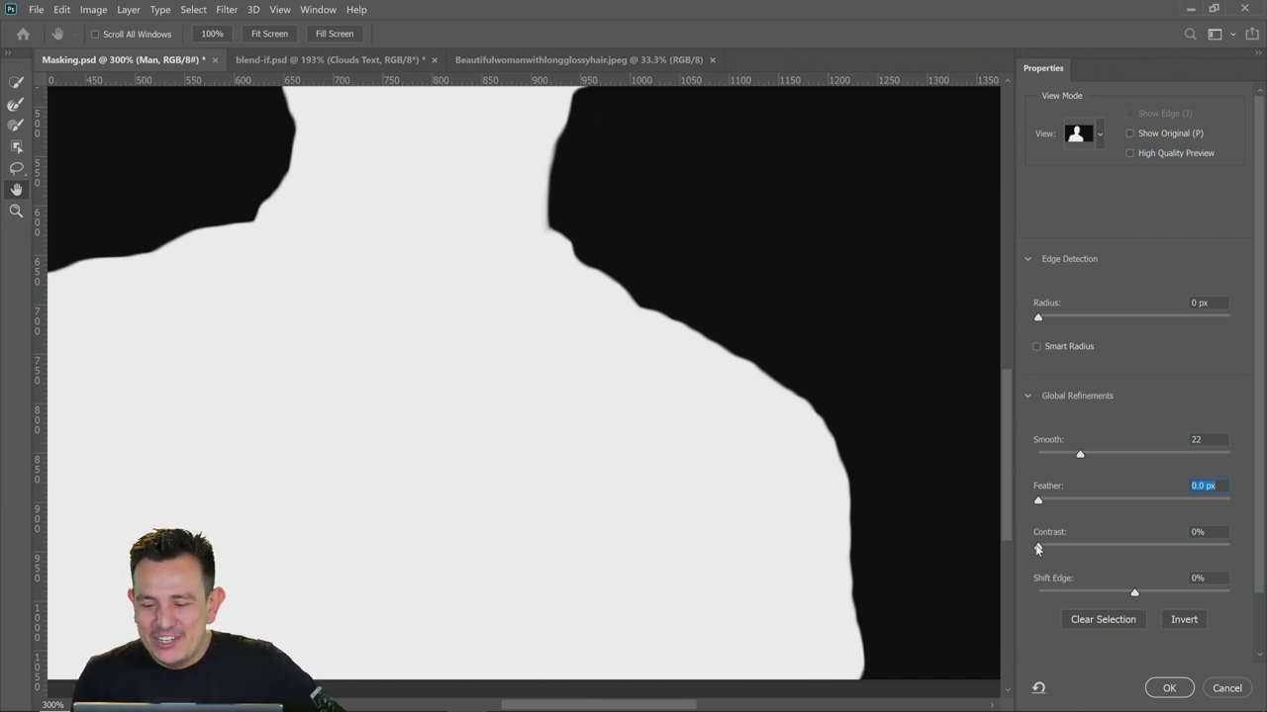
left_click_drag(1038, 550, 1084, 547)
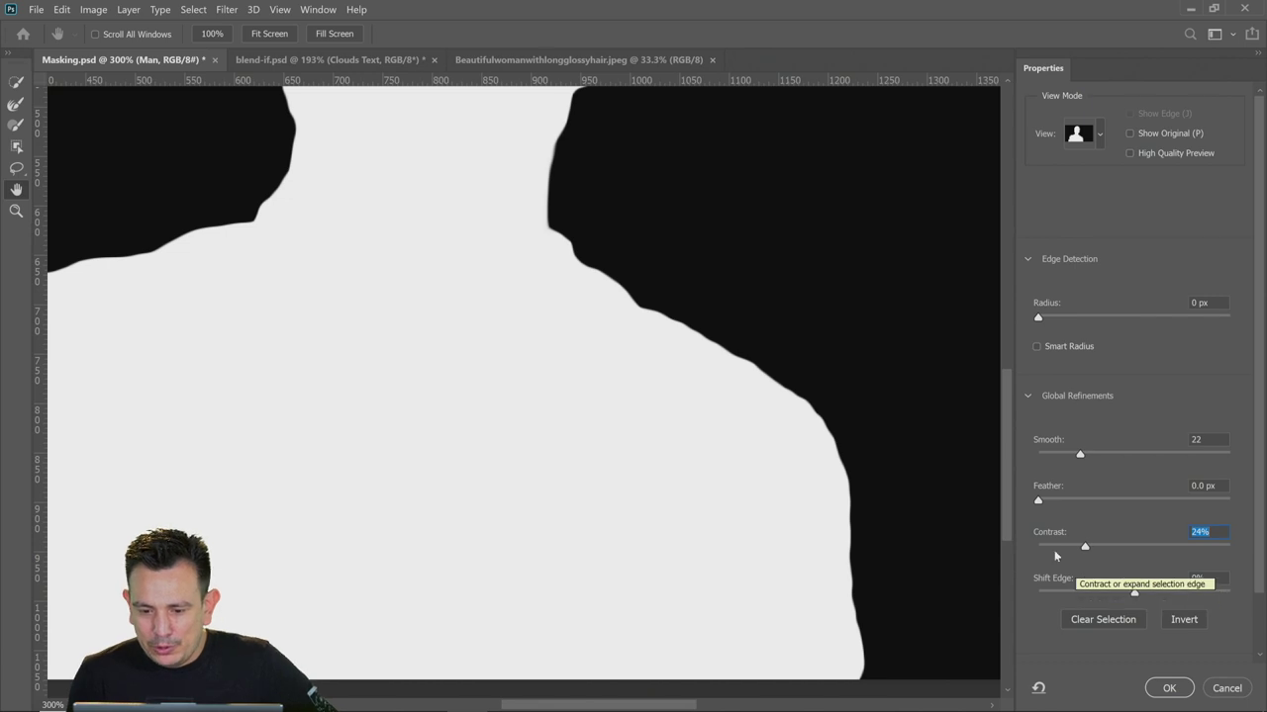
left_click(1122, 594)
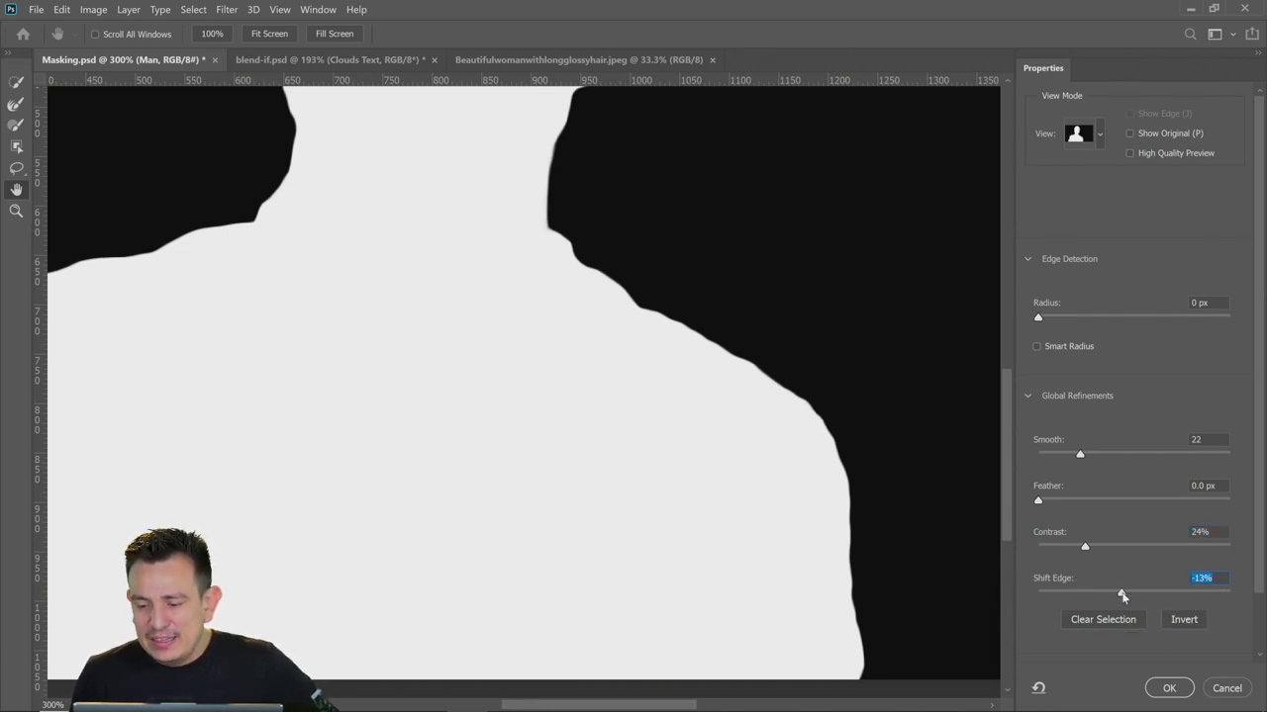
mouse_move(1122, 594)
left_mouse_down()
mouse_move(1100, 599)
mouse_move(1120, 595)
left_mouse_up()
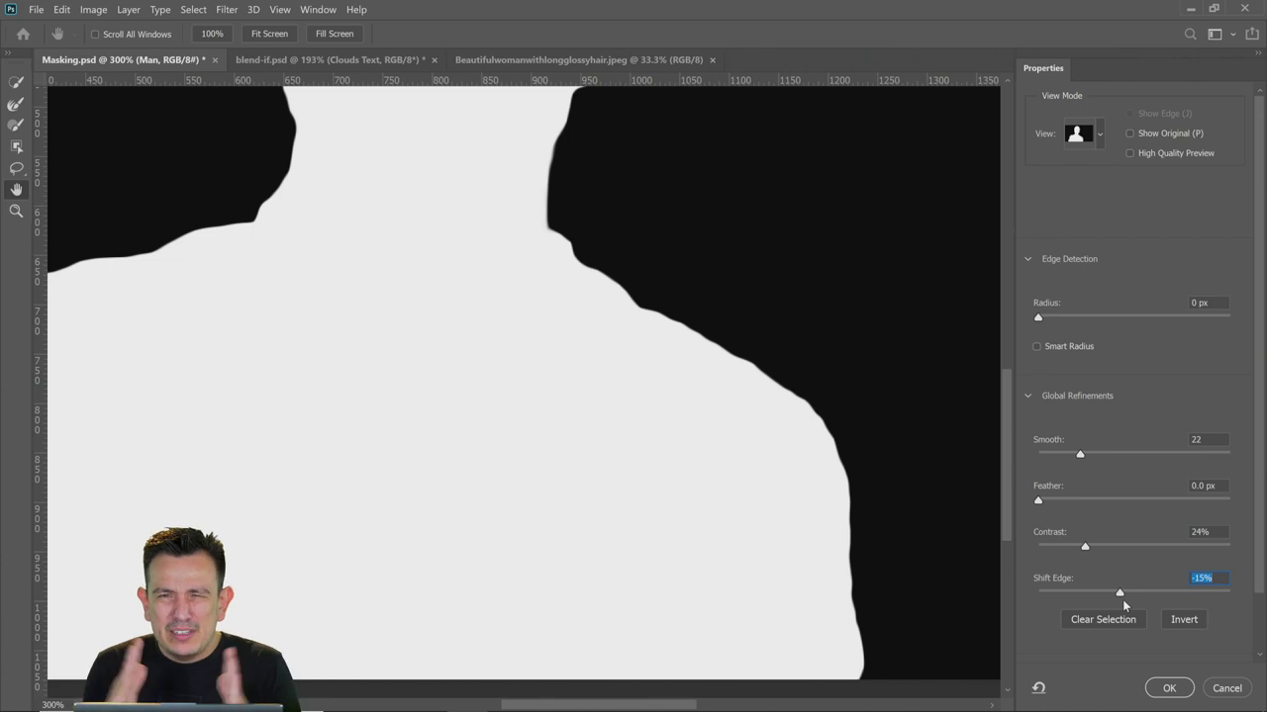
Switch the view mode back to Onion Skin and check the refined edges around the man's shirt, arm and hair
left_click(1102, 135)
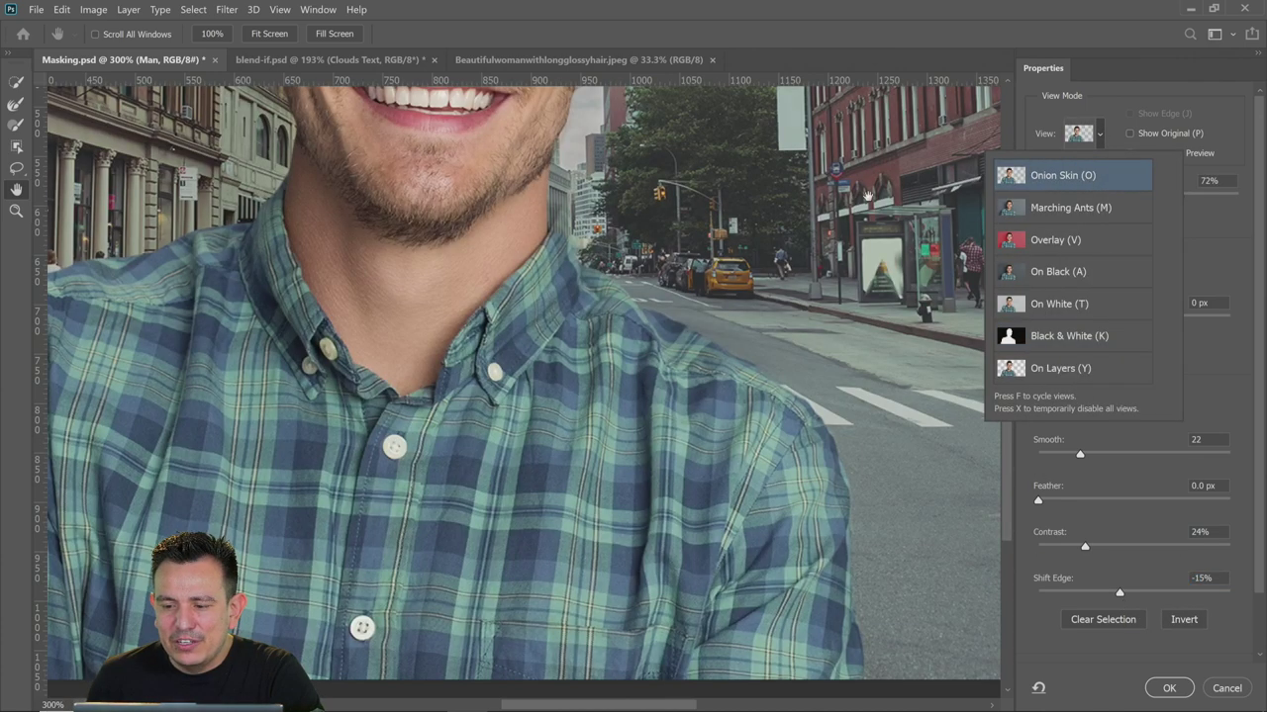
left_click(462, 439)
left_click_drag(462, 439, 723, 283)
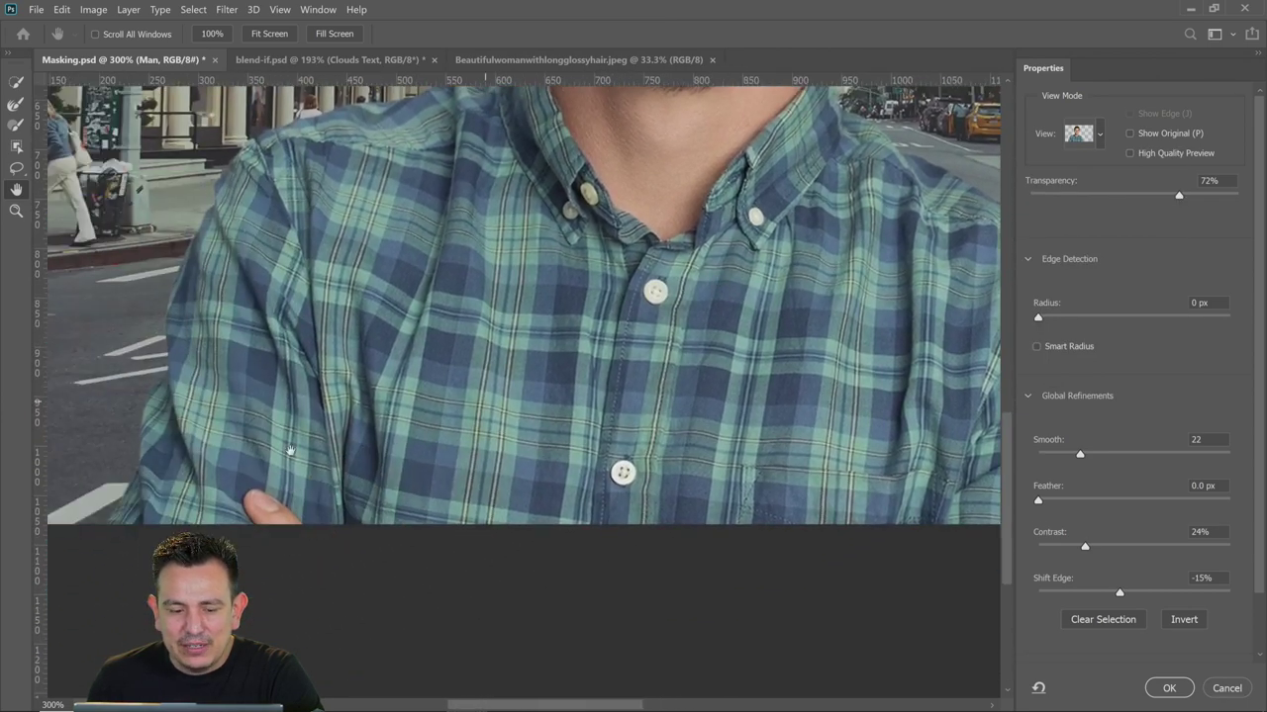
left_click_drag(290, 451, 422, 562)
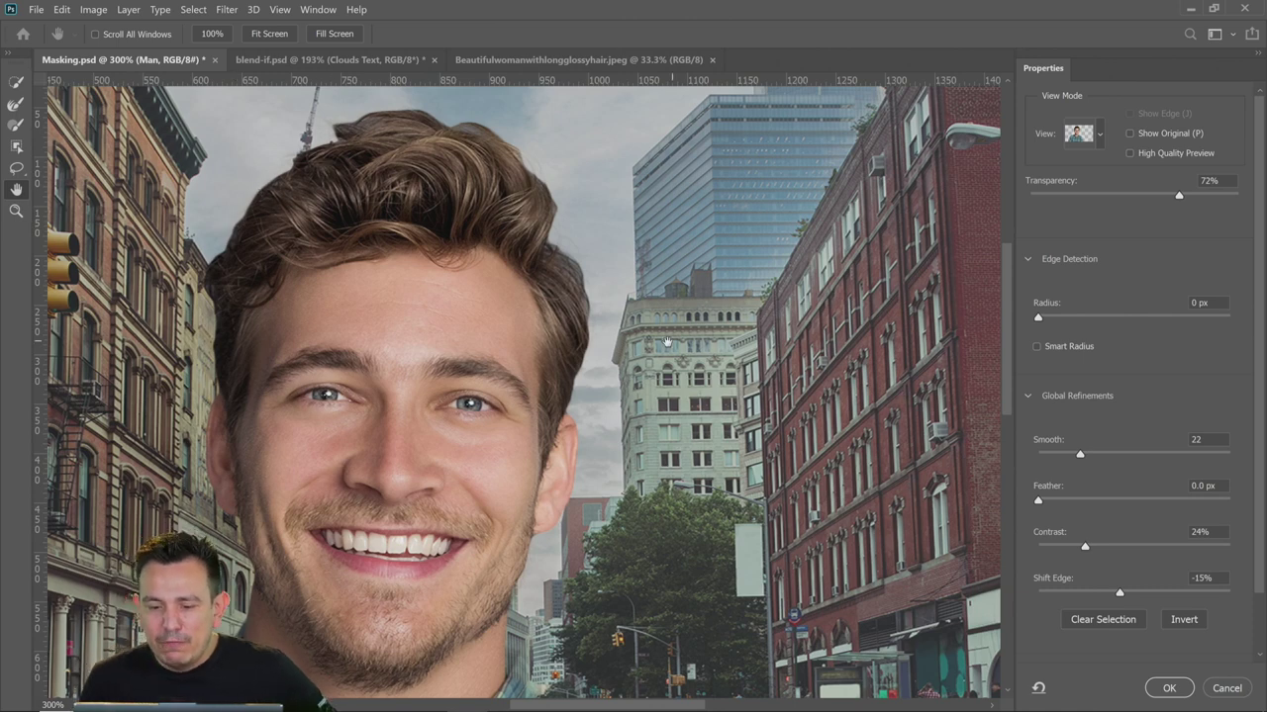
scroll(1258, 366, "down", 1)
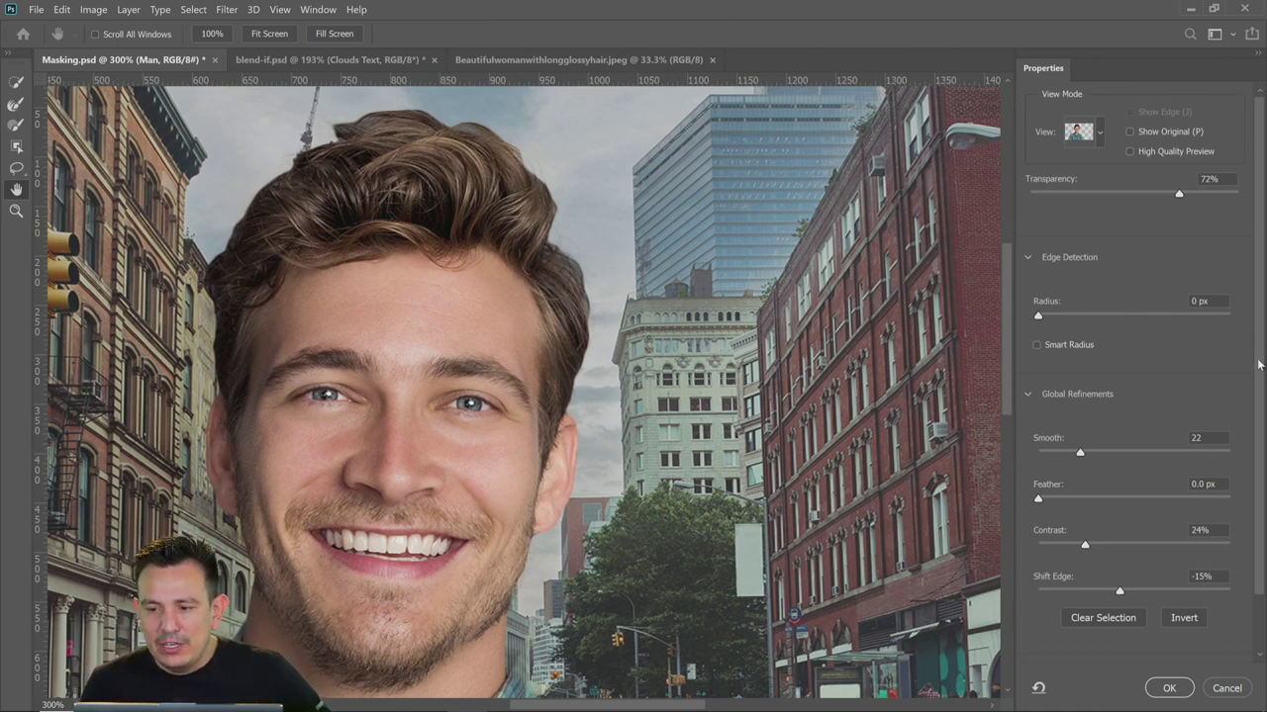
Keep Layer Mask as the output type in the output settings and apply the refined selection to the Man layer
left_click_drag(1259, 365, 1259, 414)
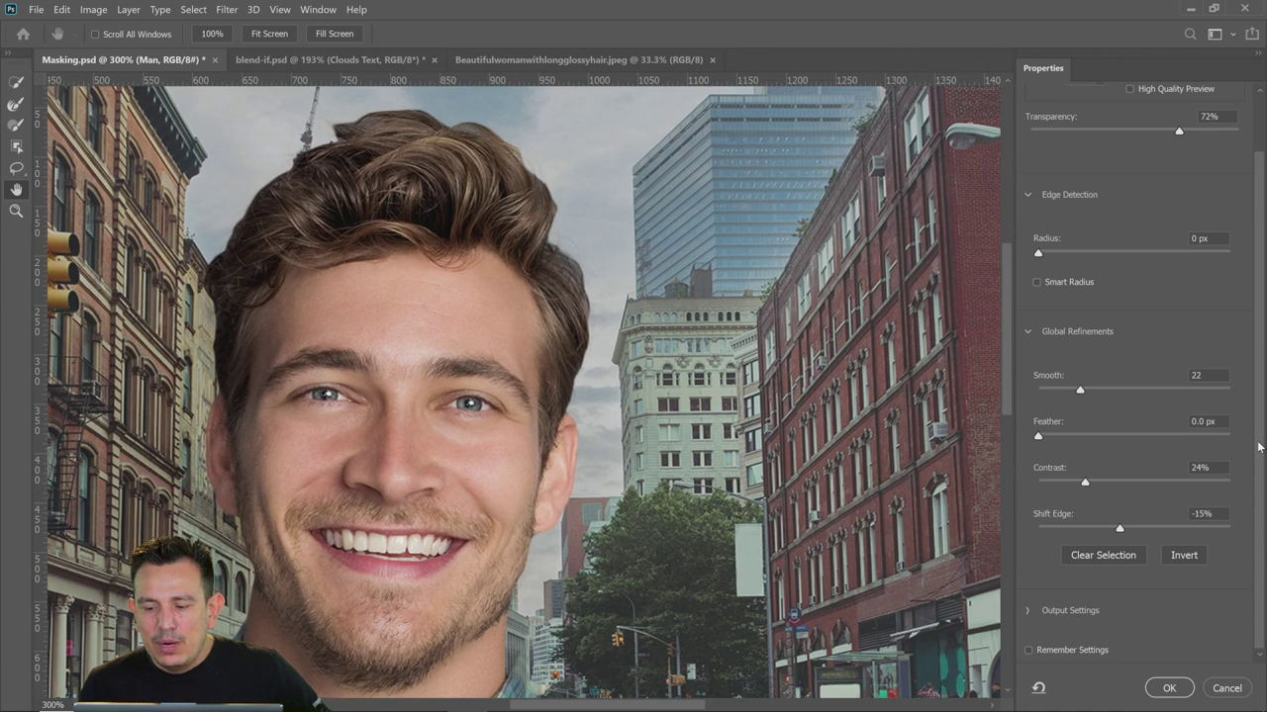
left_click(1027, 611)
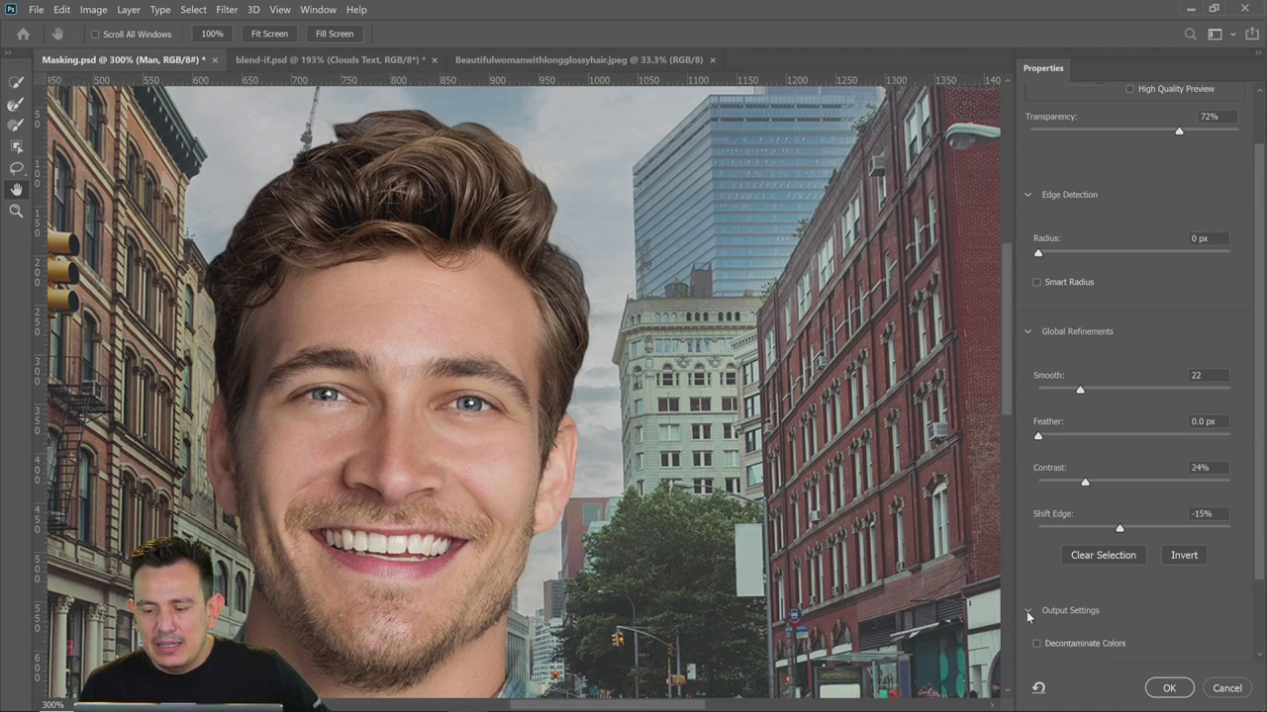
scroll(1262, 492, "down", 3)
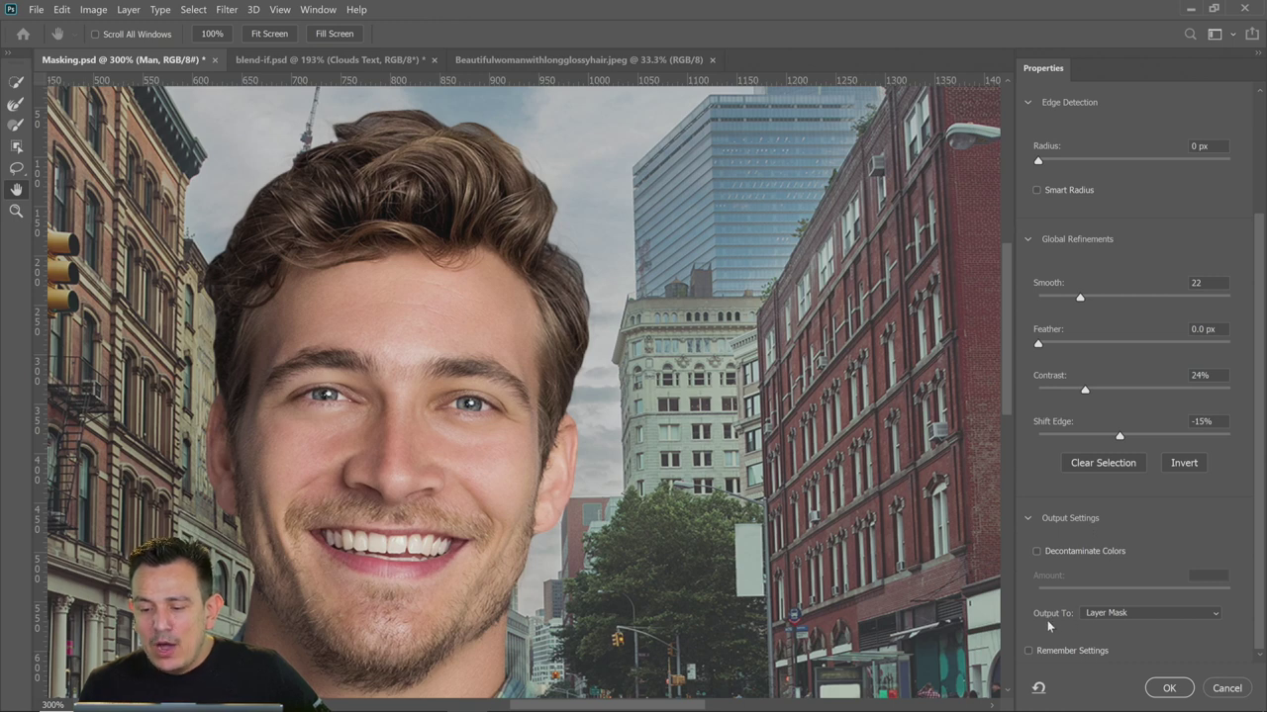
left_click(1112, 613)
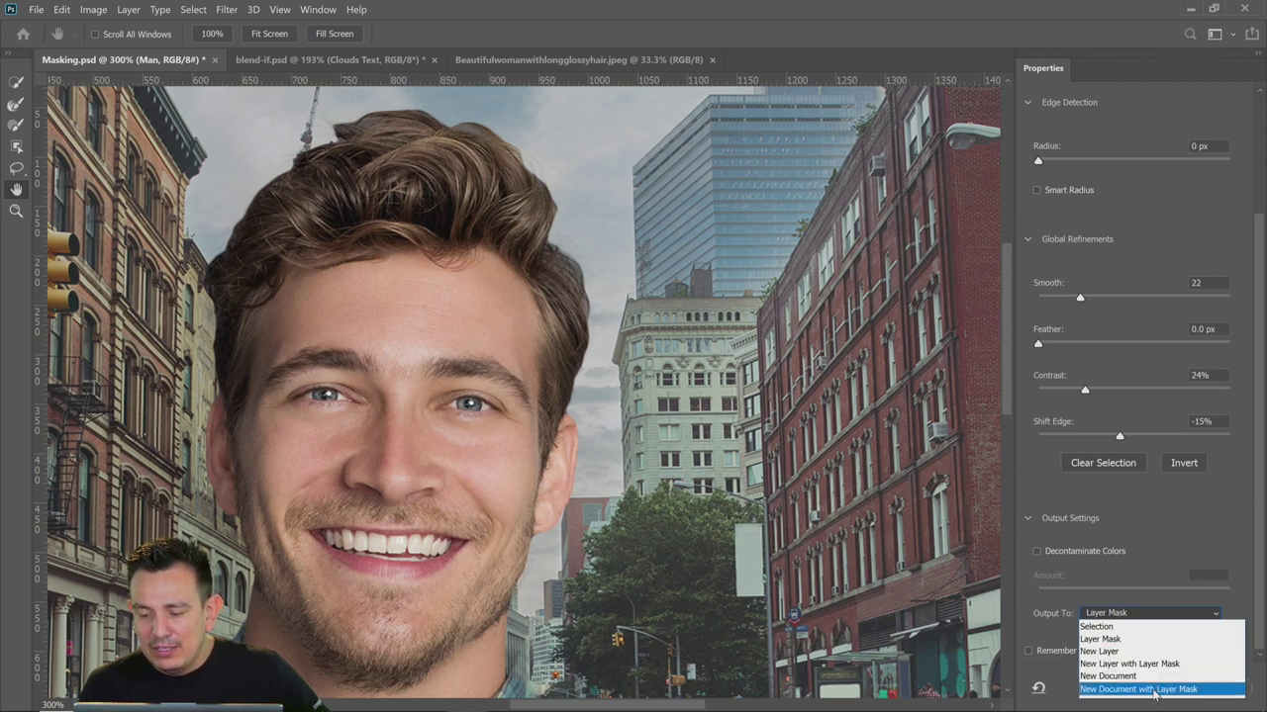
left_click(1129, 639)
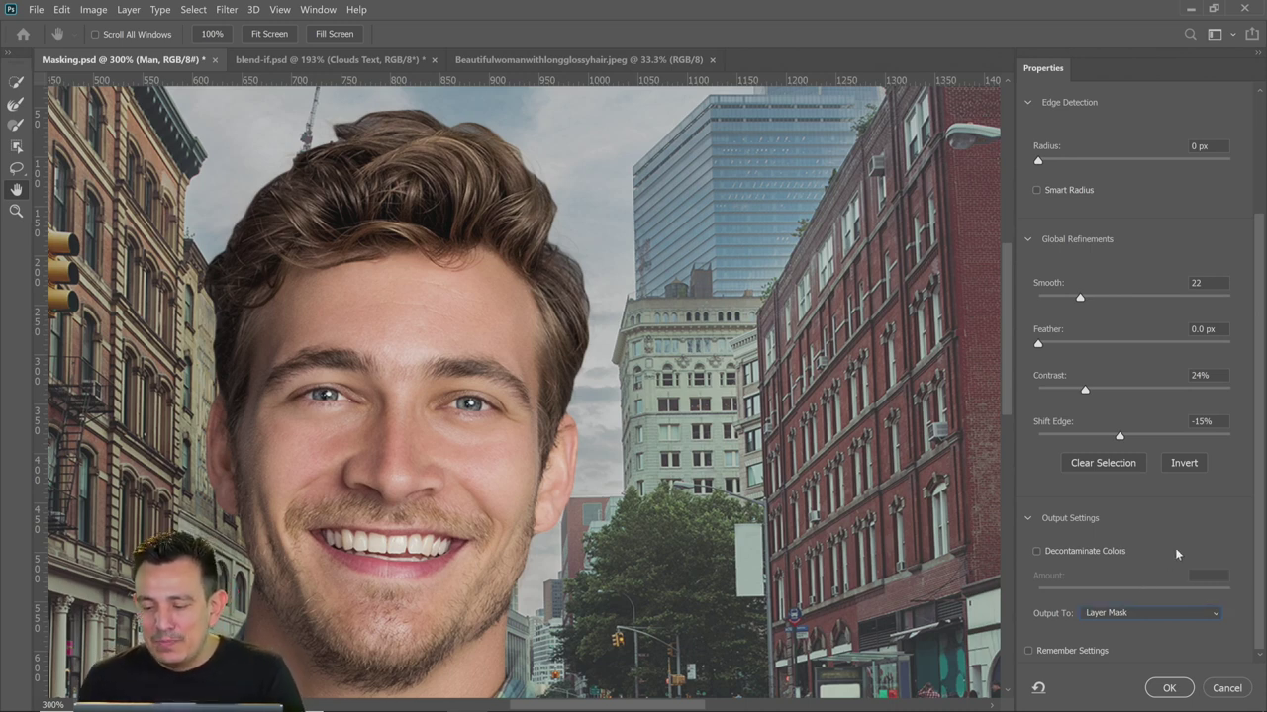
left_click(1166, 687)
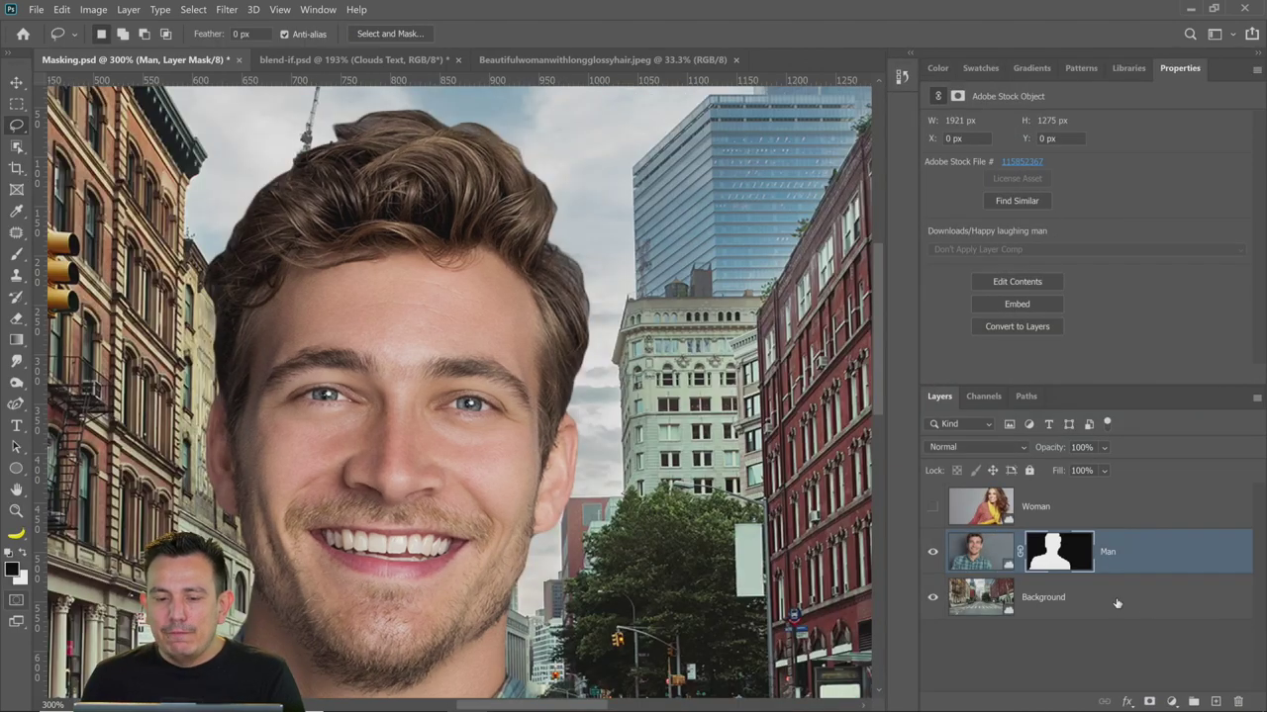
Inspect the masked man's edges around the collar and jaw up close and against the whole street scene
double_click(16, 510)
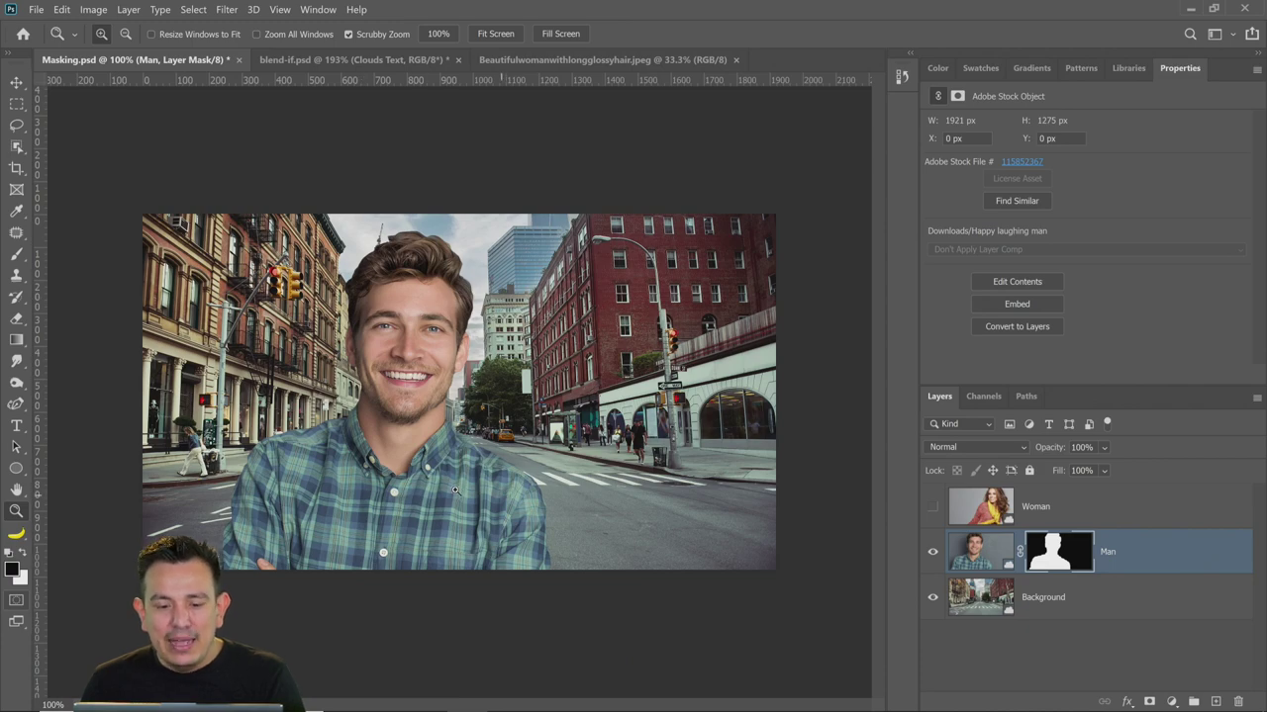
left_click(239, 451)
right_click(497, 420)
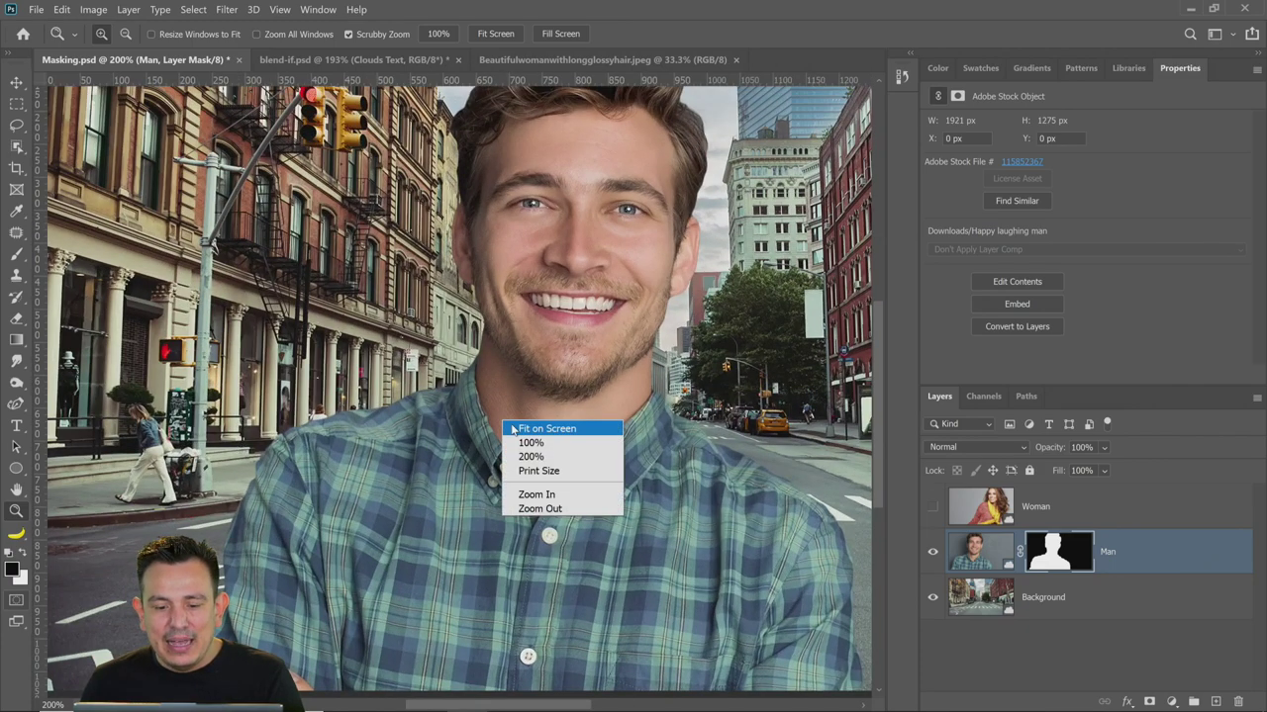
left_click(529, 428)
left_click_drag(432, 448, 613, 446)
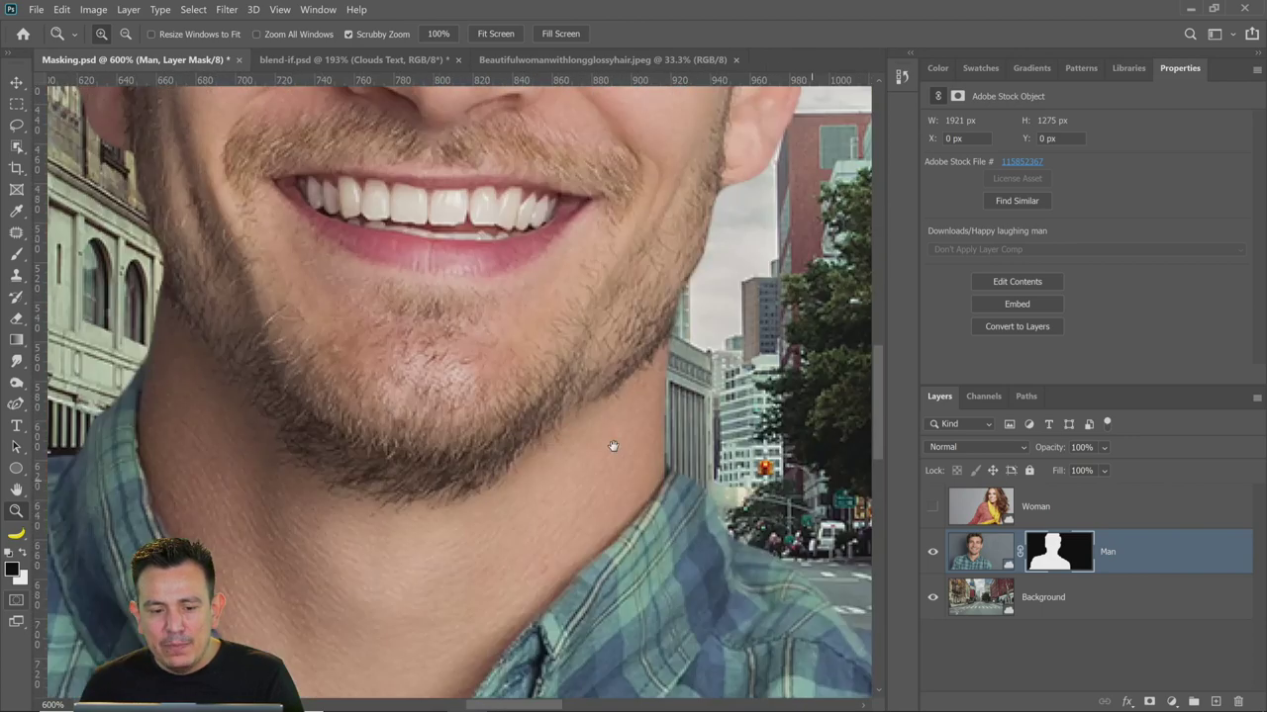
right_click(475, 399)
left_click(491, 407)
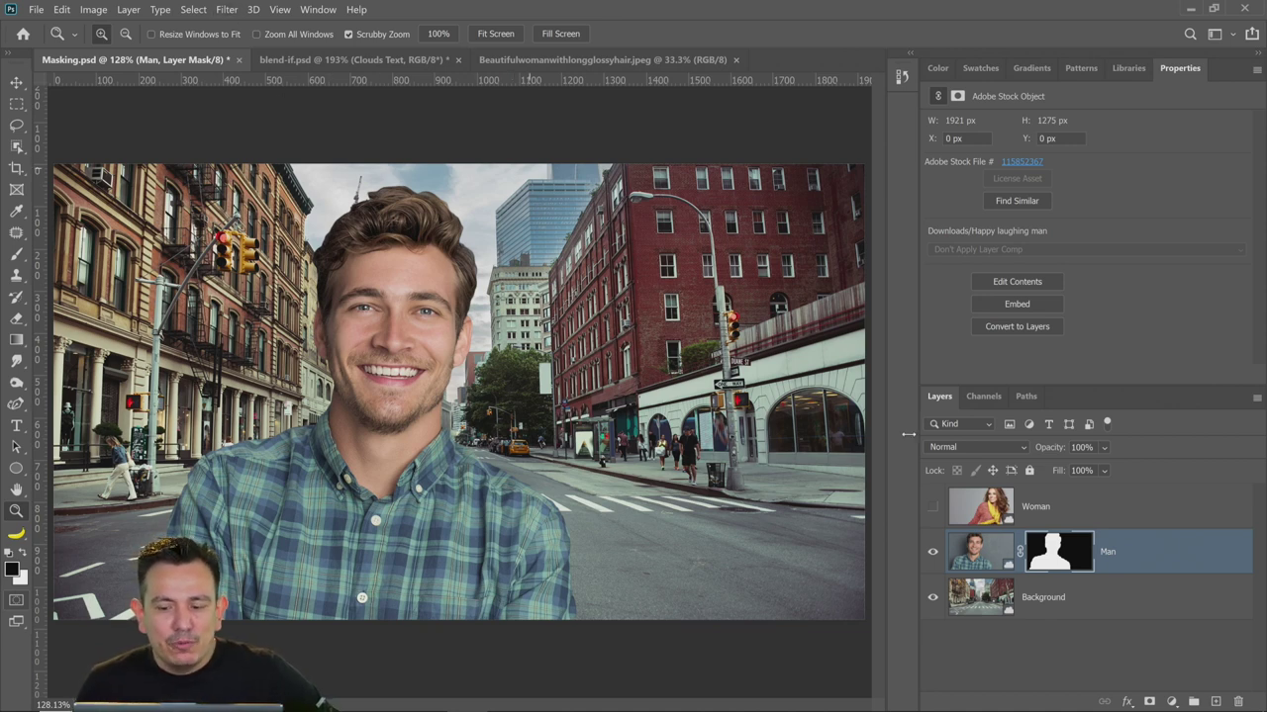
Start the Minimum filter on the Man layer mask, try a radius of 23 pixels and set Preserve to Roundness
left_click(228, 9)
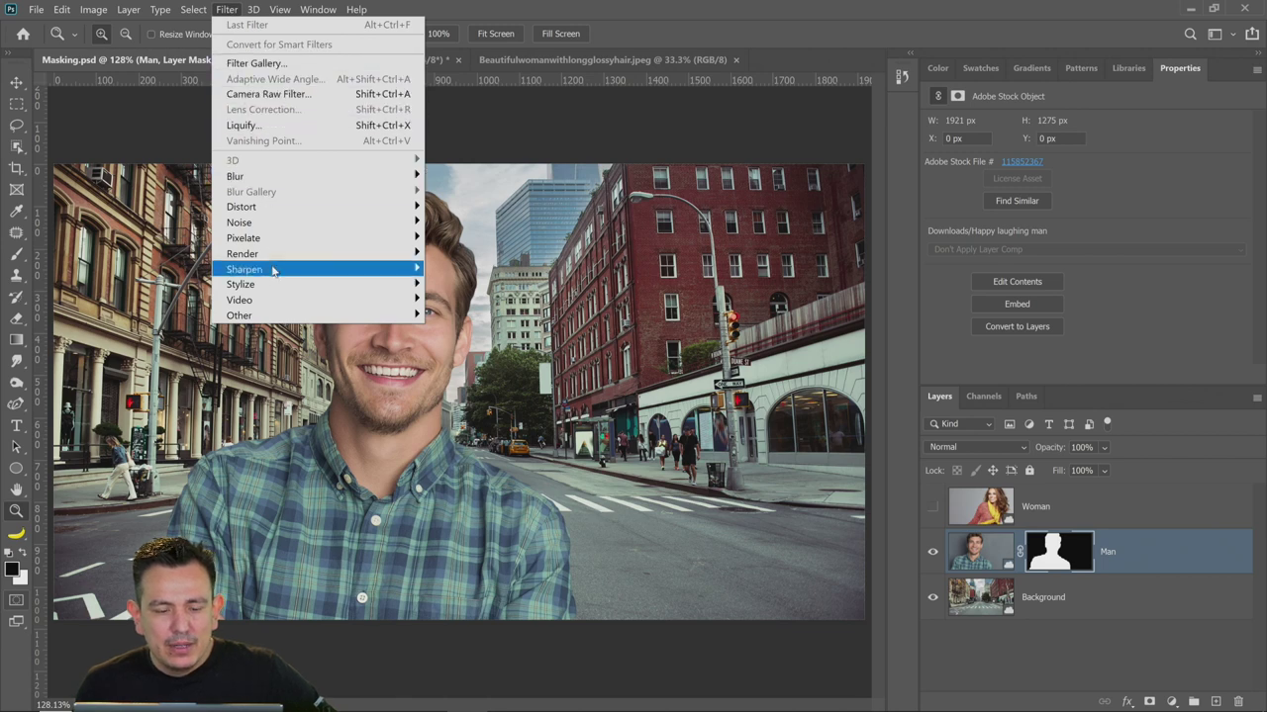
mouse_move(287, 317)
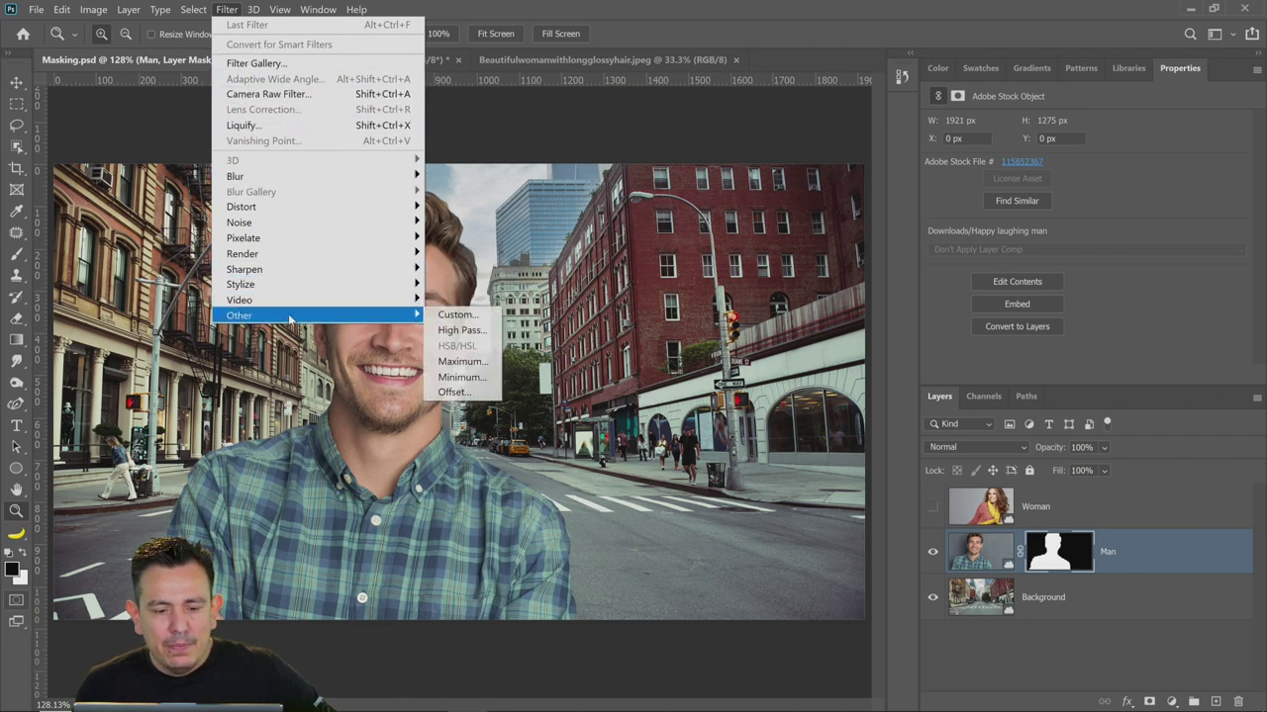
left_click(488, 377)
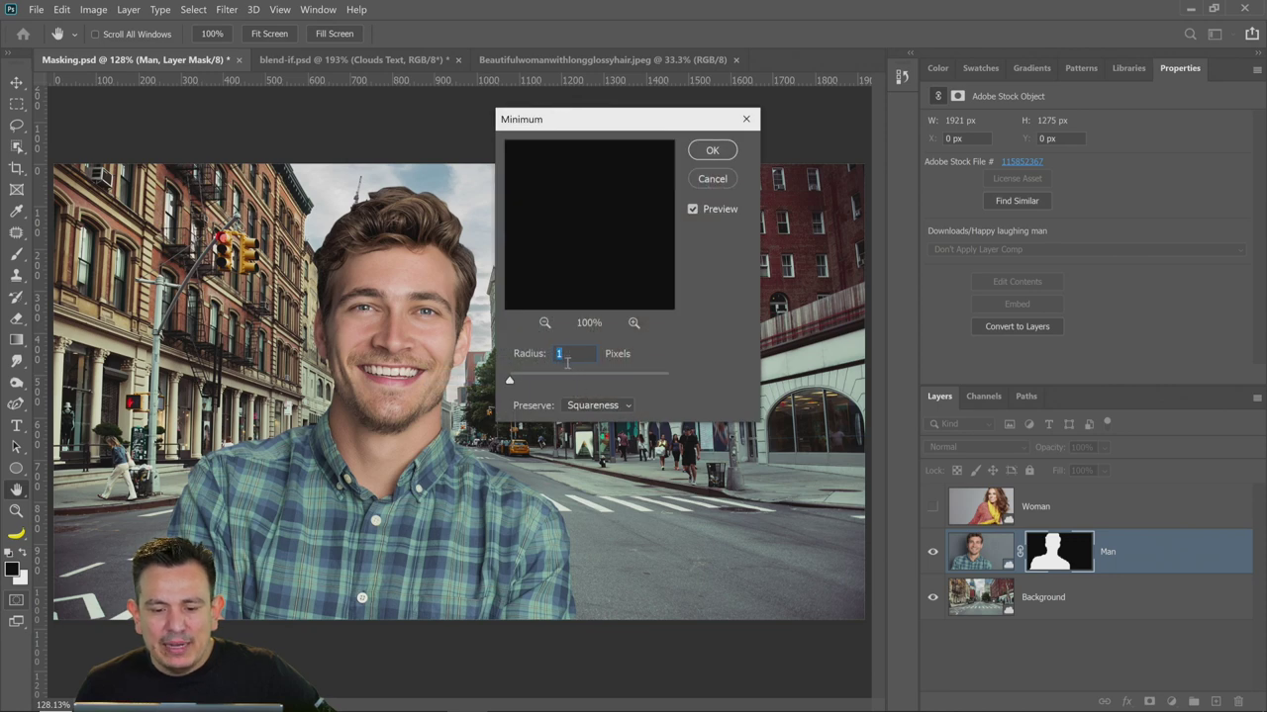
mouse_move(511, 382)
left_mouse_down()
mouse_move(597, 382)
mouse_move(528, 382)
left_mouse_up()
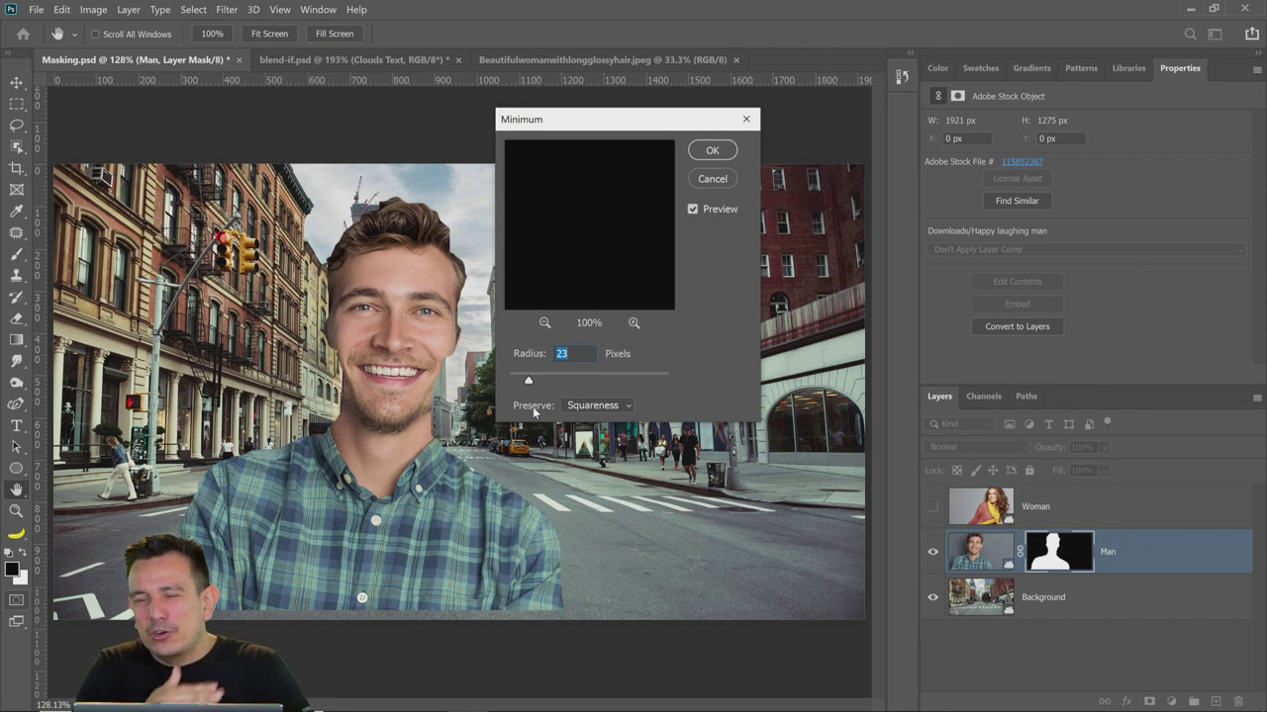
left_click(579, 407)
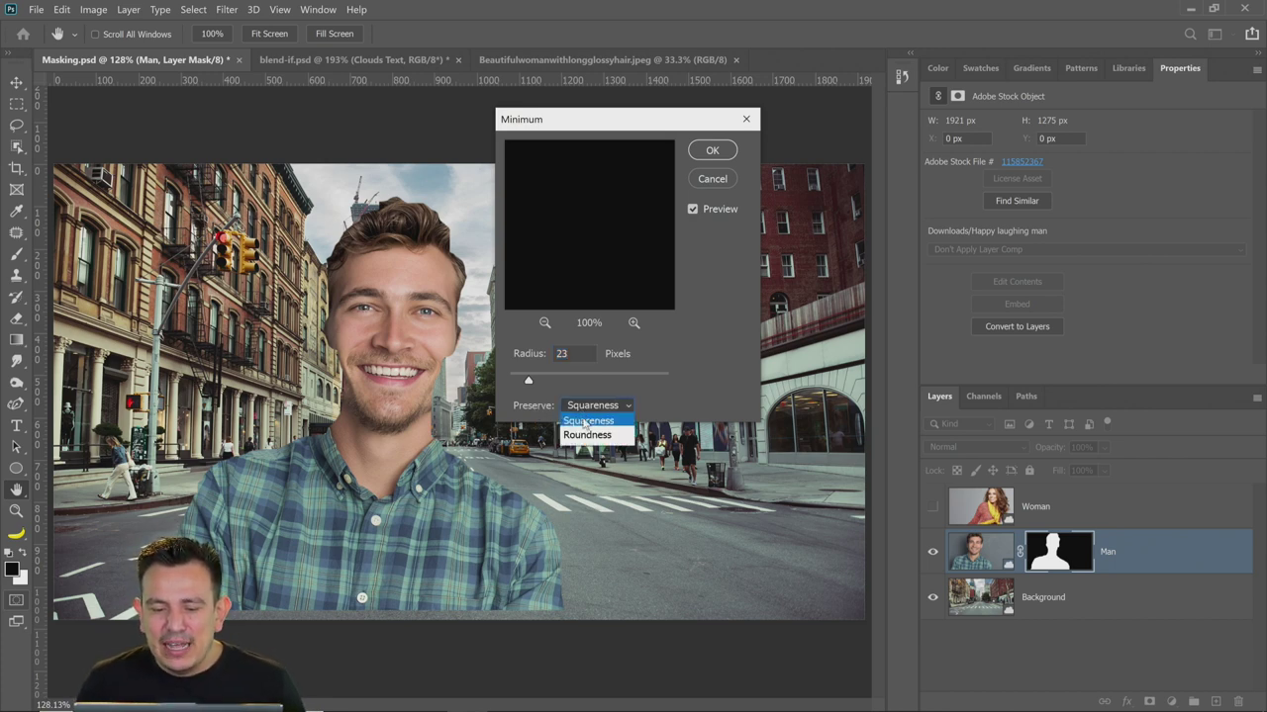
left_click(586, 436)
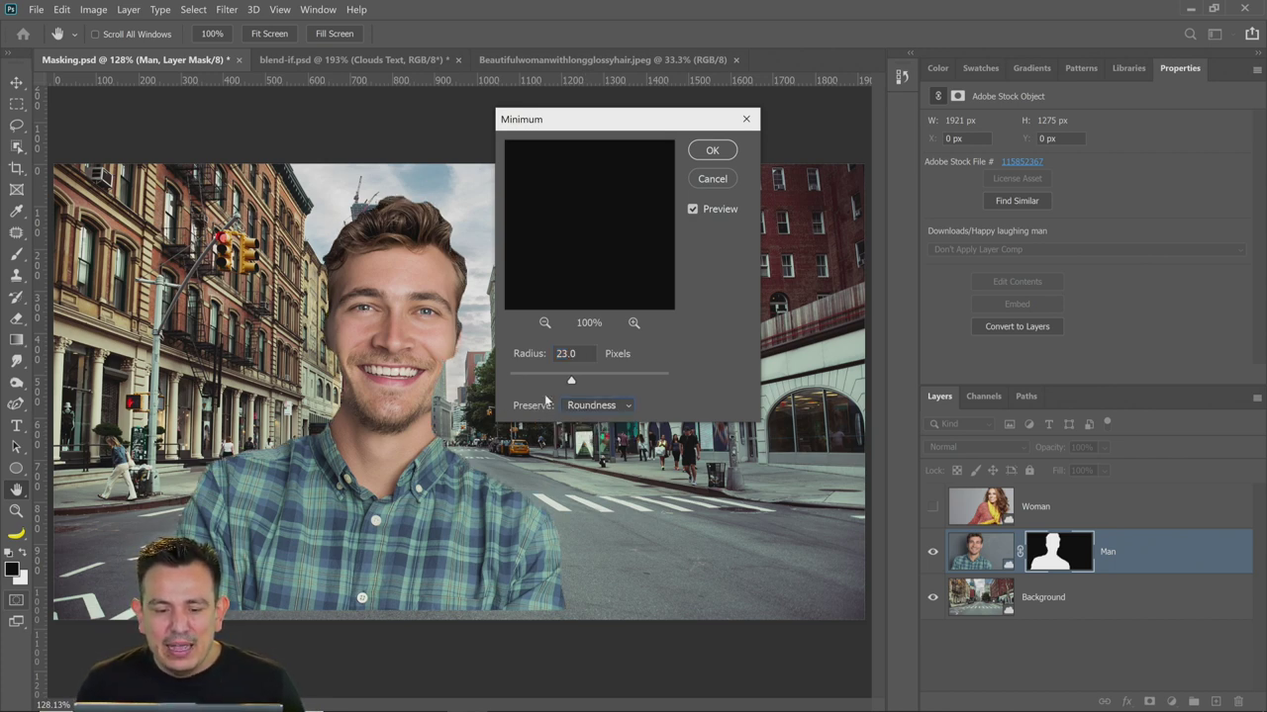
Set the Minimum filter's radius to 1.3 pixels, trying 0.2 first
left_click_drag(556, 381, 510, 384)
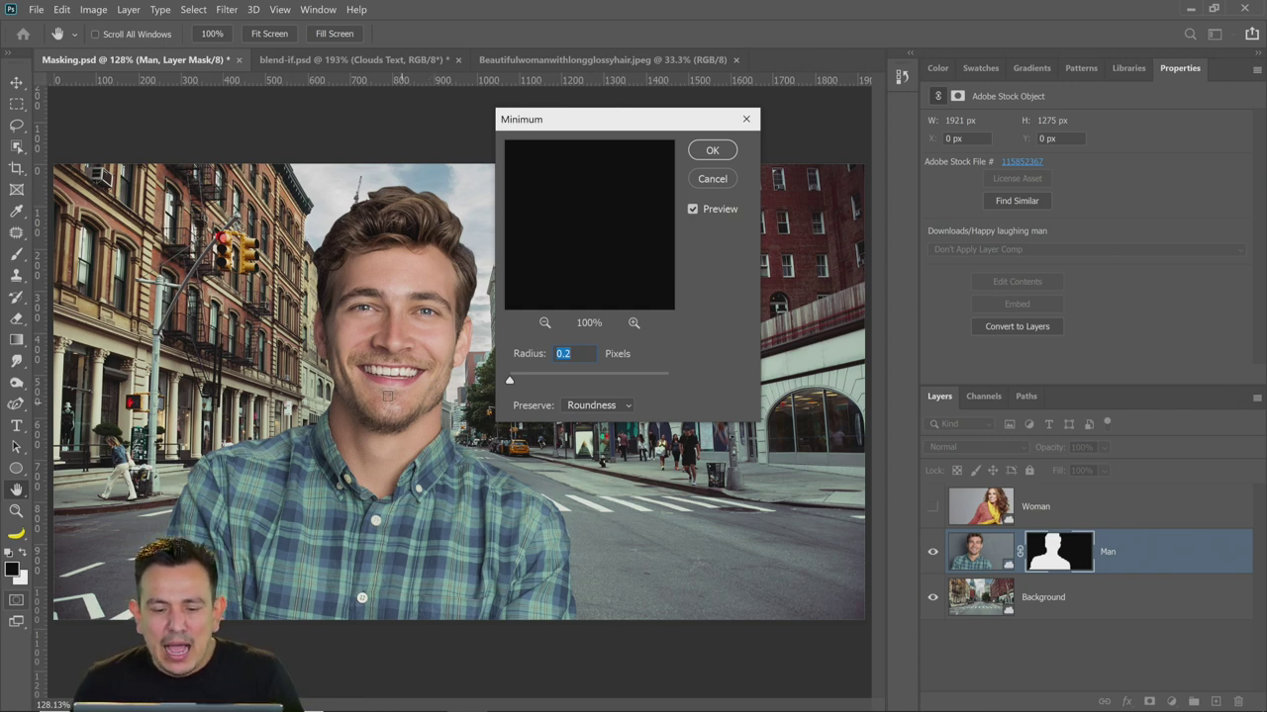
left_click_drag(510, 383, 520, 384)
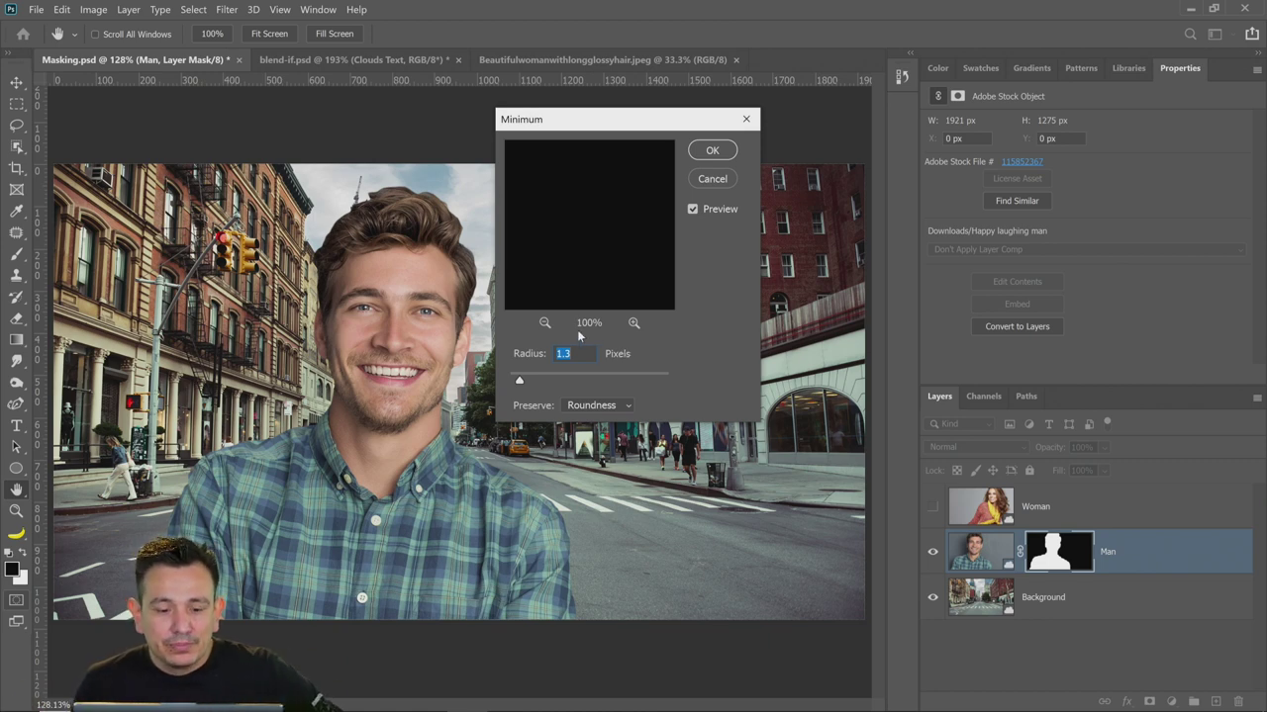
mouse_move(519, 382)
left_mouse_down()
mouse_move(509, 388)
mouse_move(520, 383)
left_mouse_up()
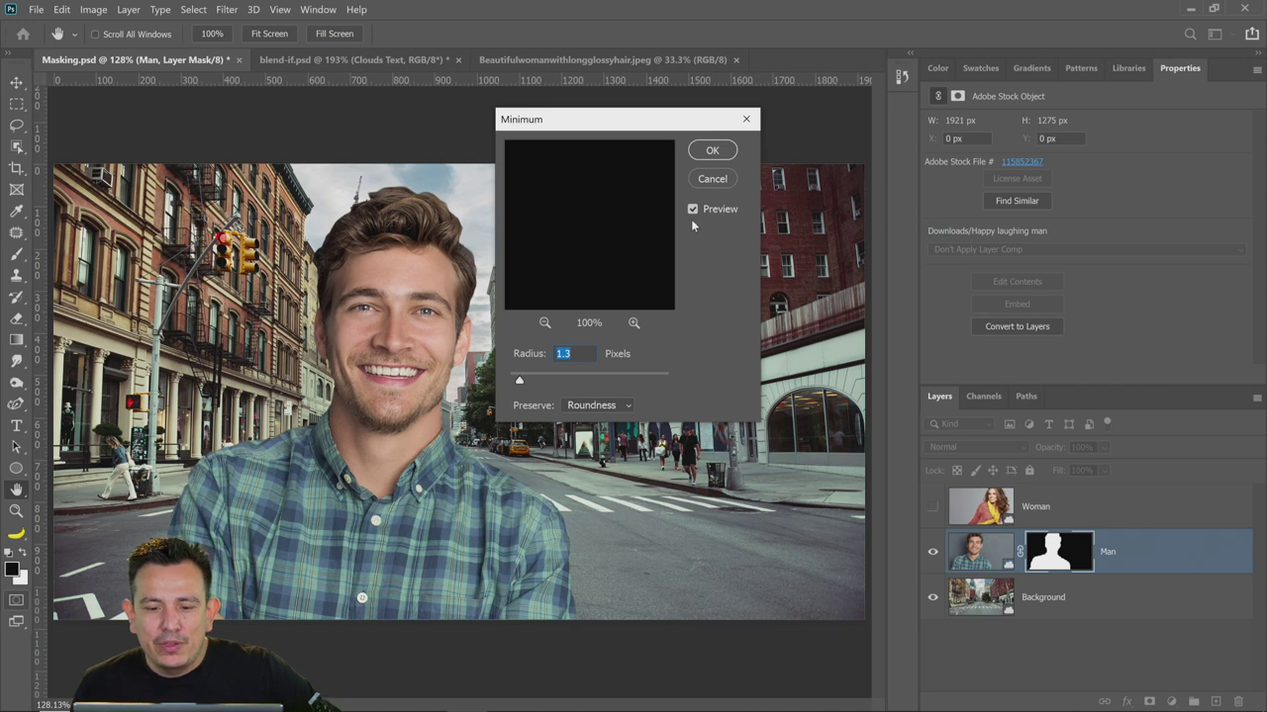
Compare the man's edges with the Minimum filter preview on and off, and apply the filter to the mask
left_click(690, 210)
left_click(690, 210)
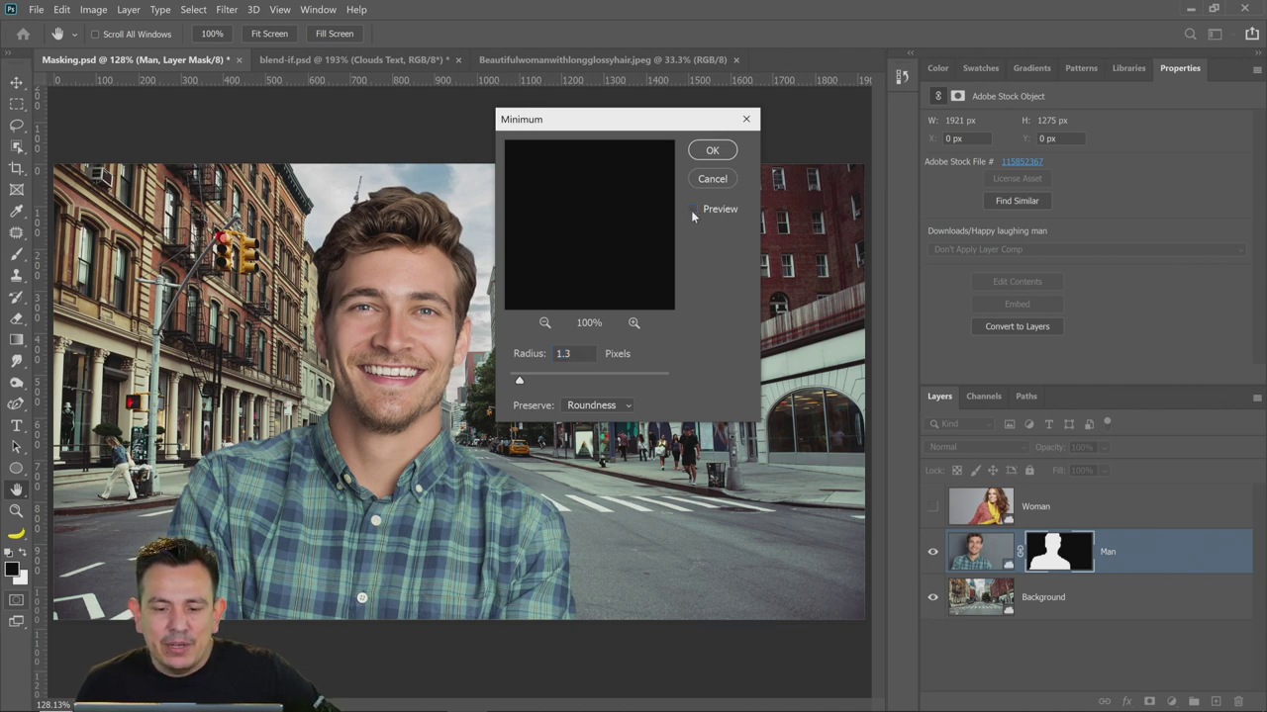
left_click(690, 210)
left_click(691, 210)
left_click(691, 210)
left_click(690, 210)
left_click(691, 209)
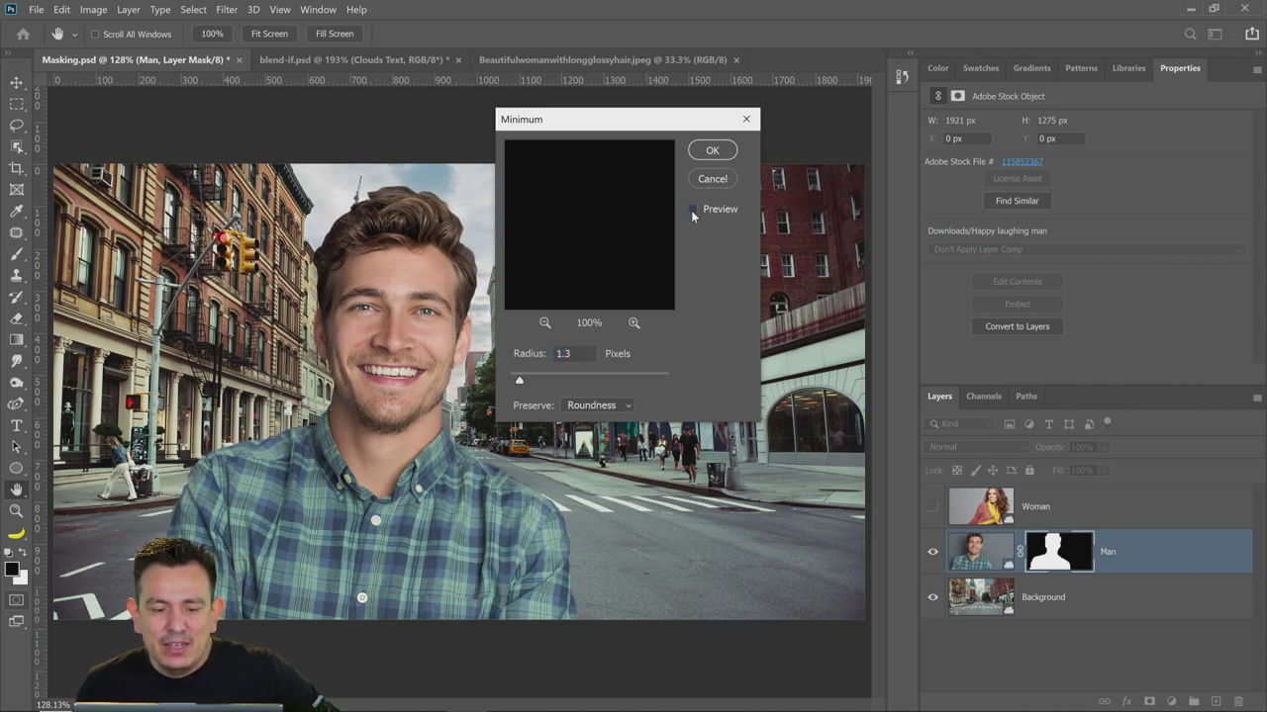
left_click(691, 210)
left_click(691, 210)
left_click(691, 210)
left_click(691, 210)
left_click(690, 209)
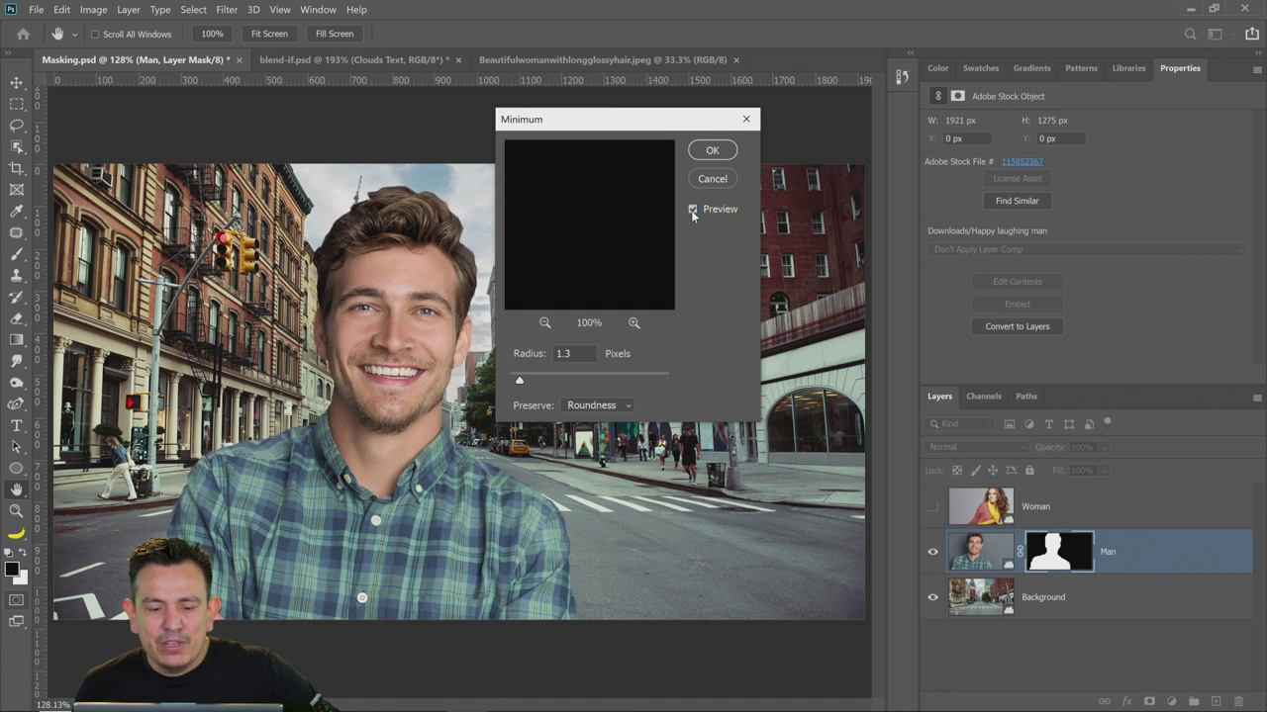
left_click(690, 210)
left_click(691, 210)
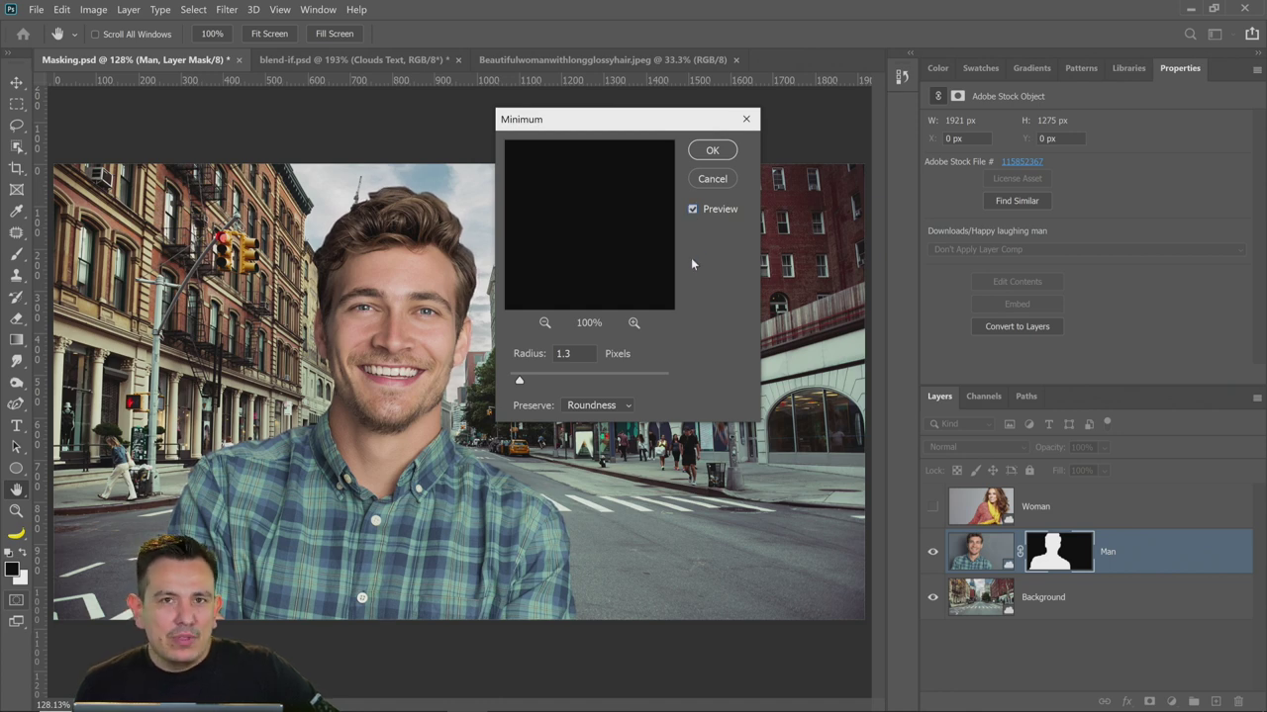
key("p")
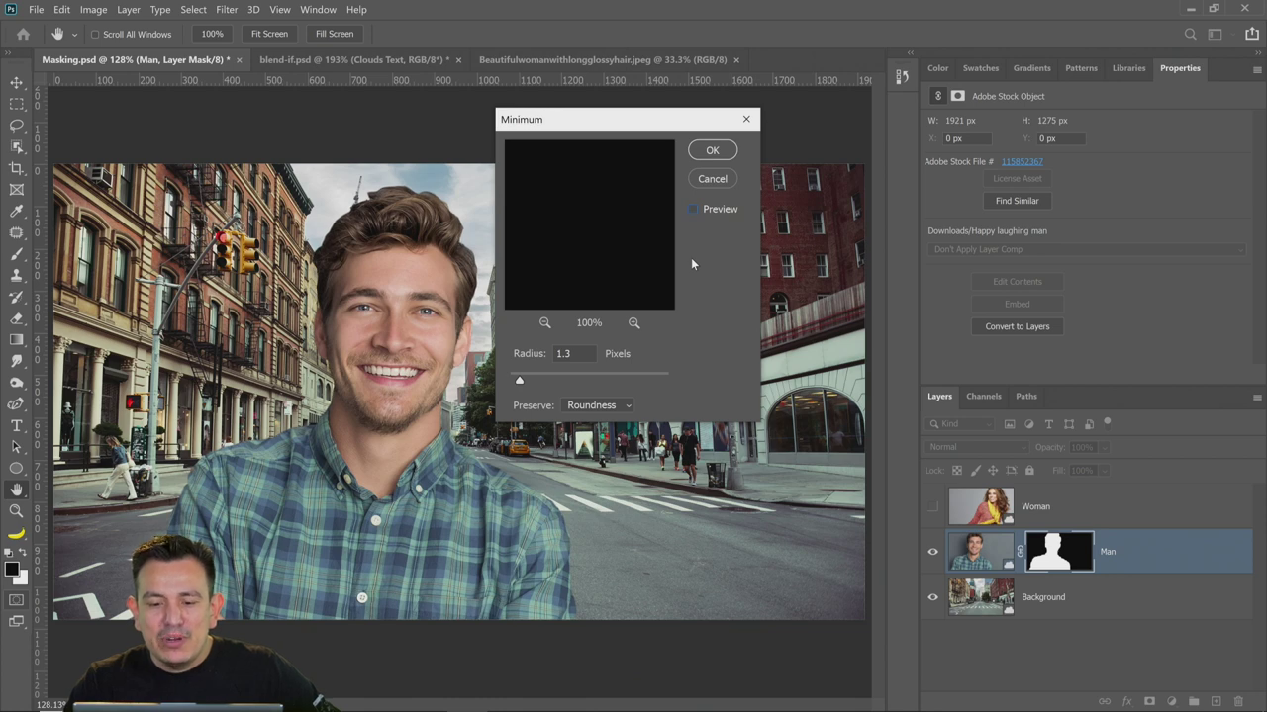
key("p")
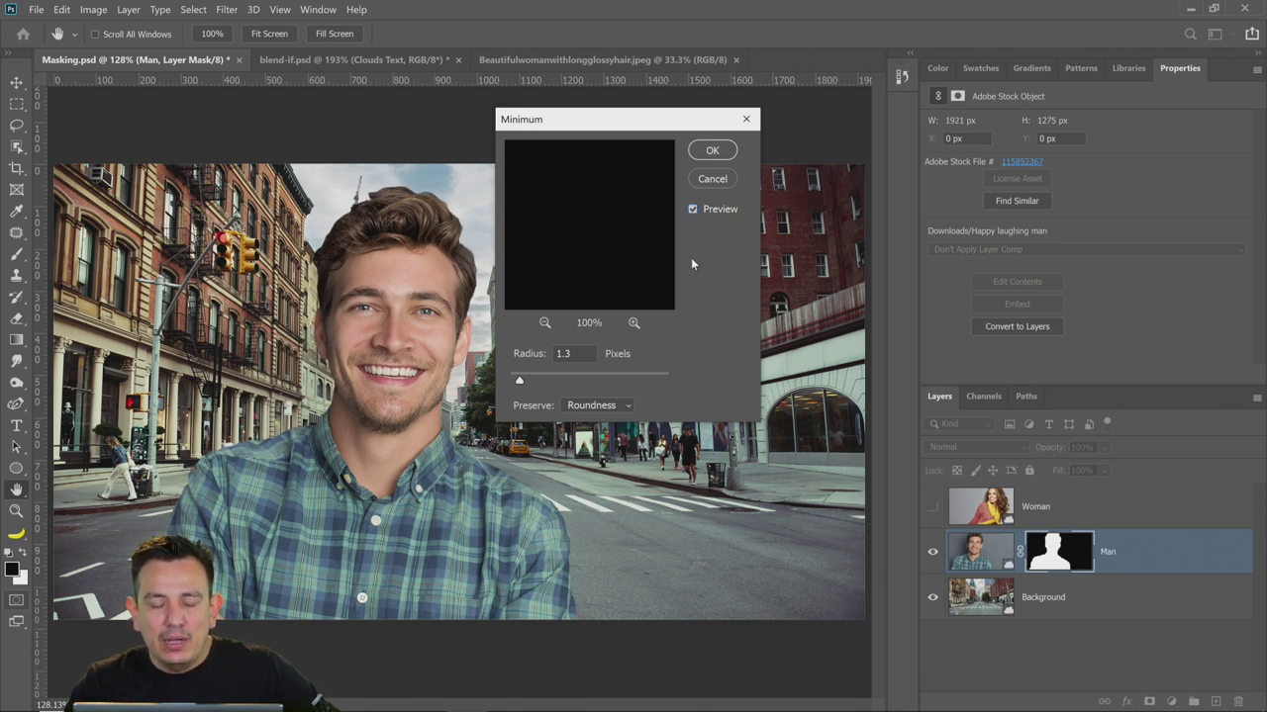
key("p")
key("p")
key("p")
key("p")
key("p")
key("p")
key("p")
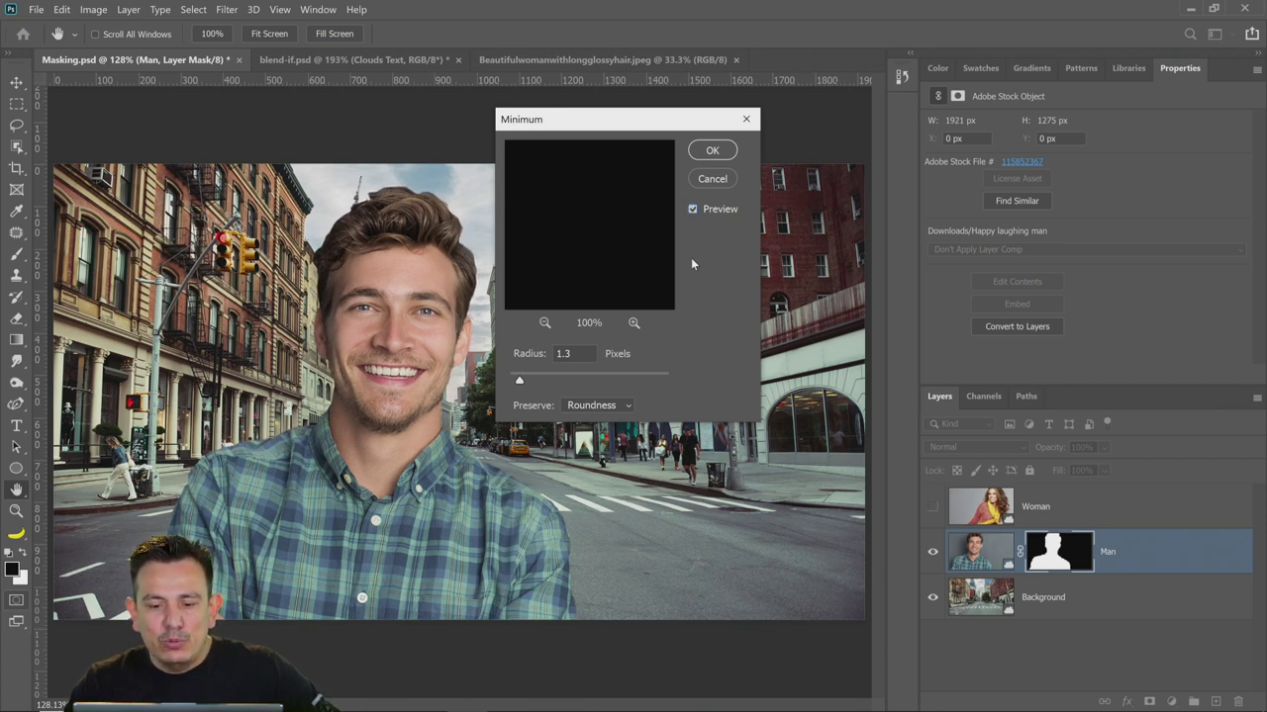
key("p")
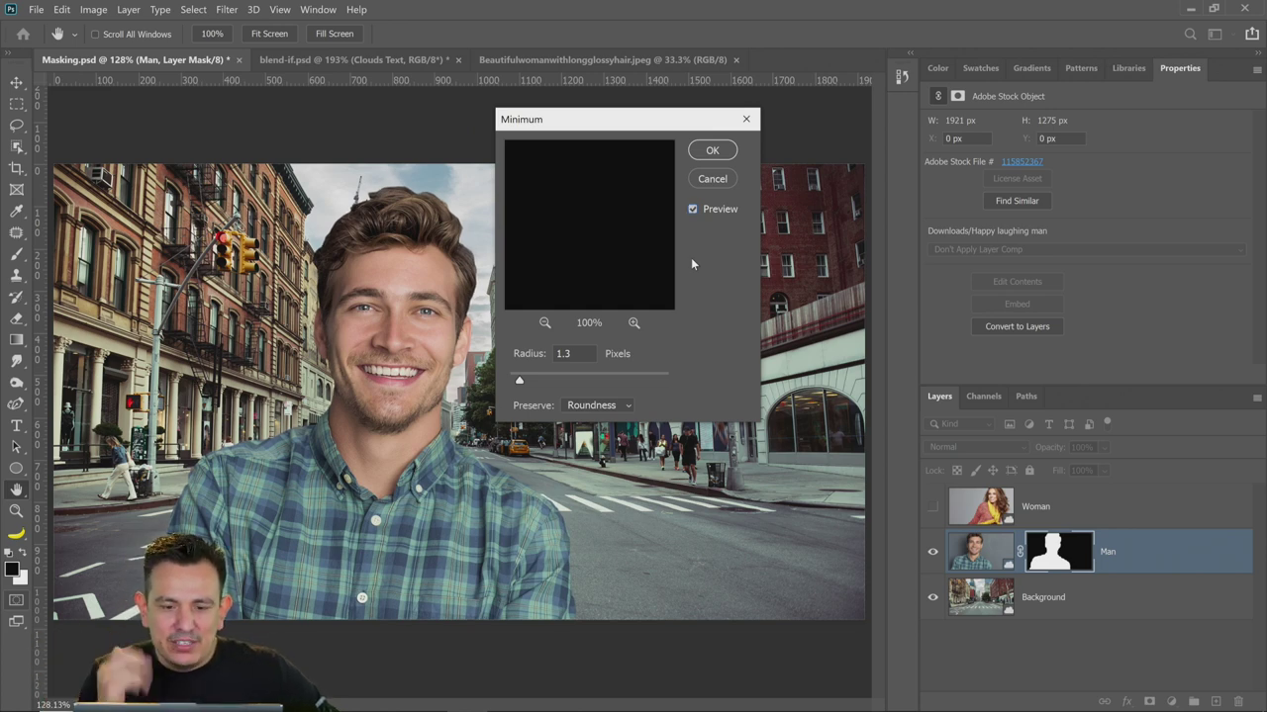
key("p")
key("p")
key("p")
key("p")
key("p")
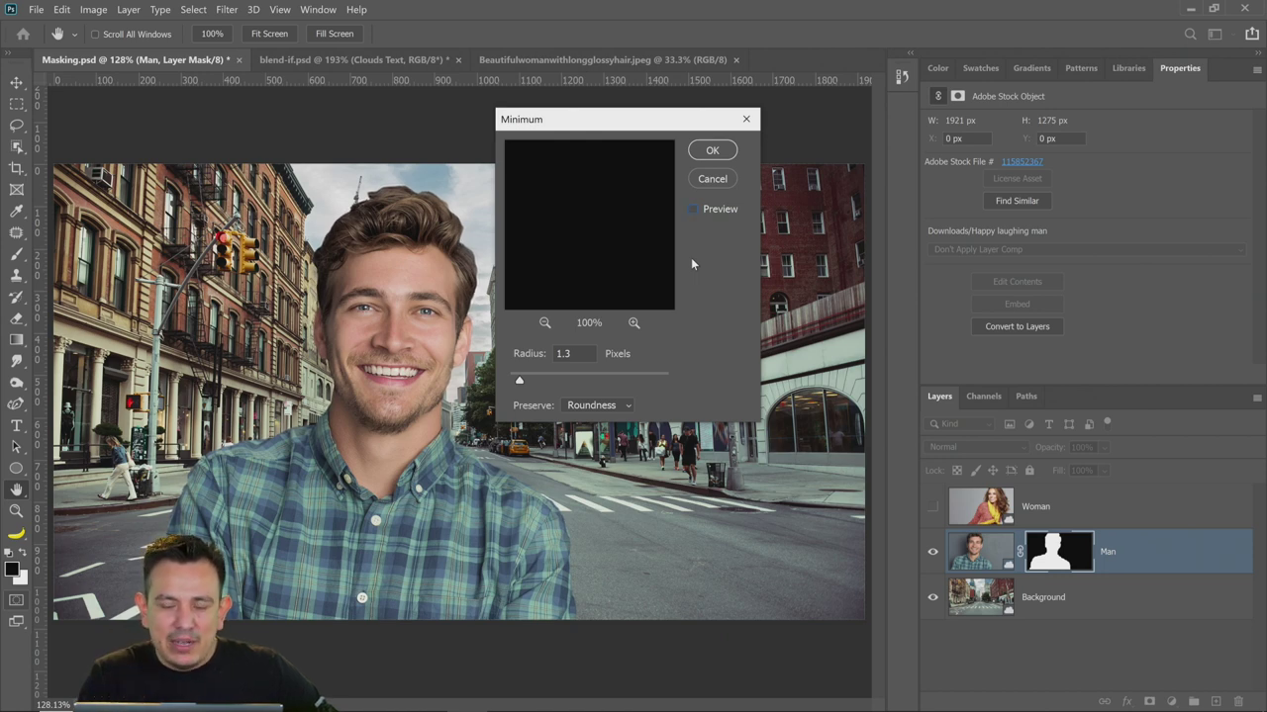
key("p")
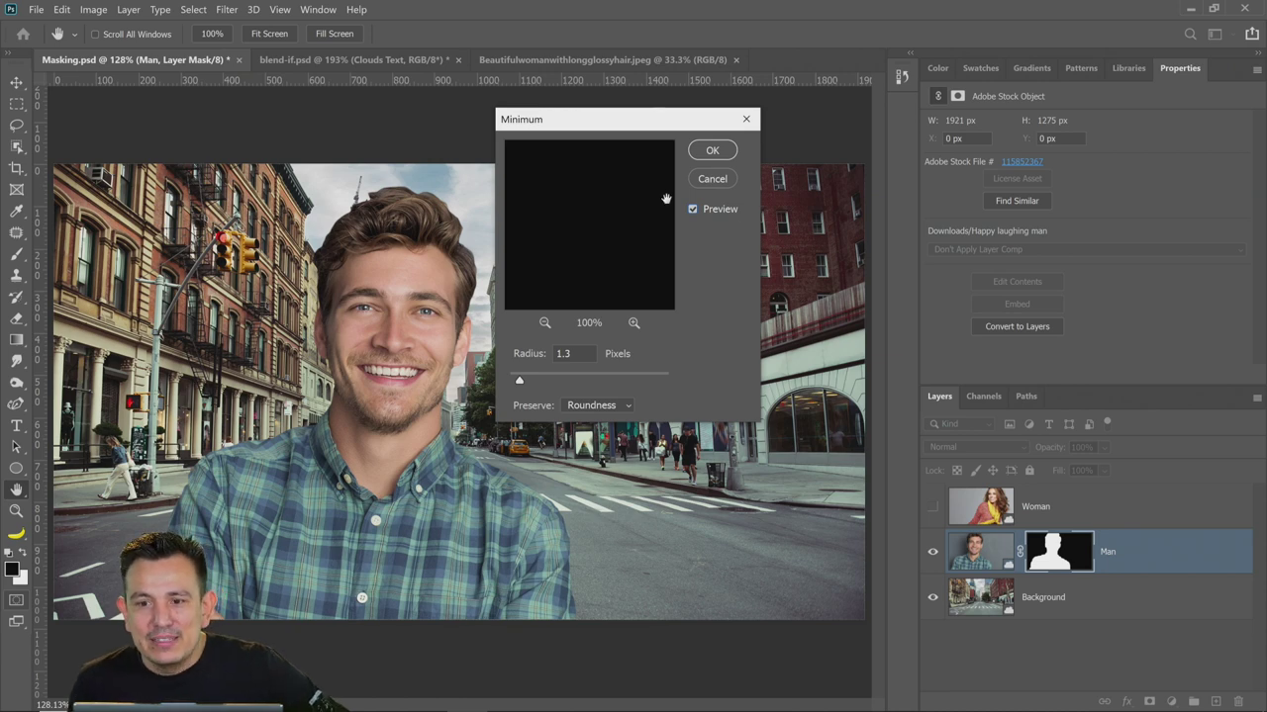
left_click(712, 151)
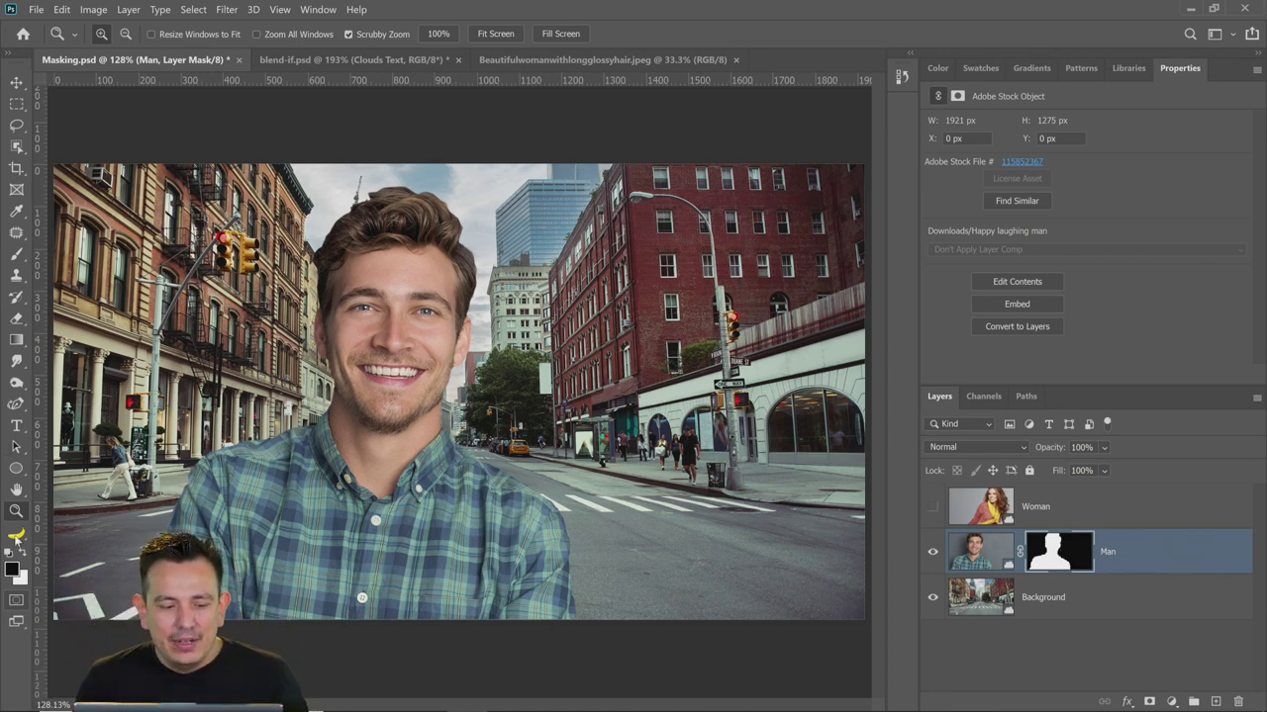
Reopen the Man layer mask in Select and Mask with the hair shown up close
left_click(369, 213)
left_click(367, 211)
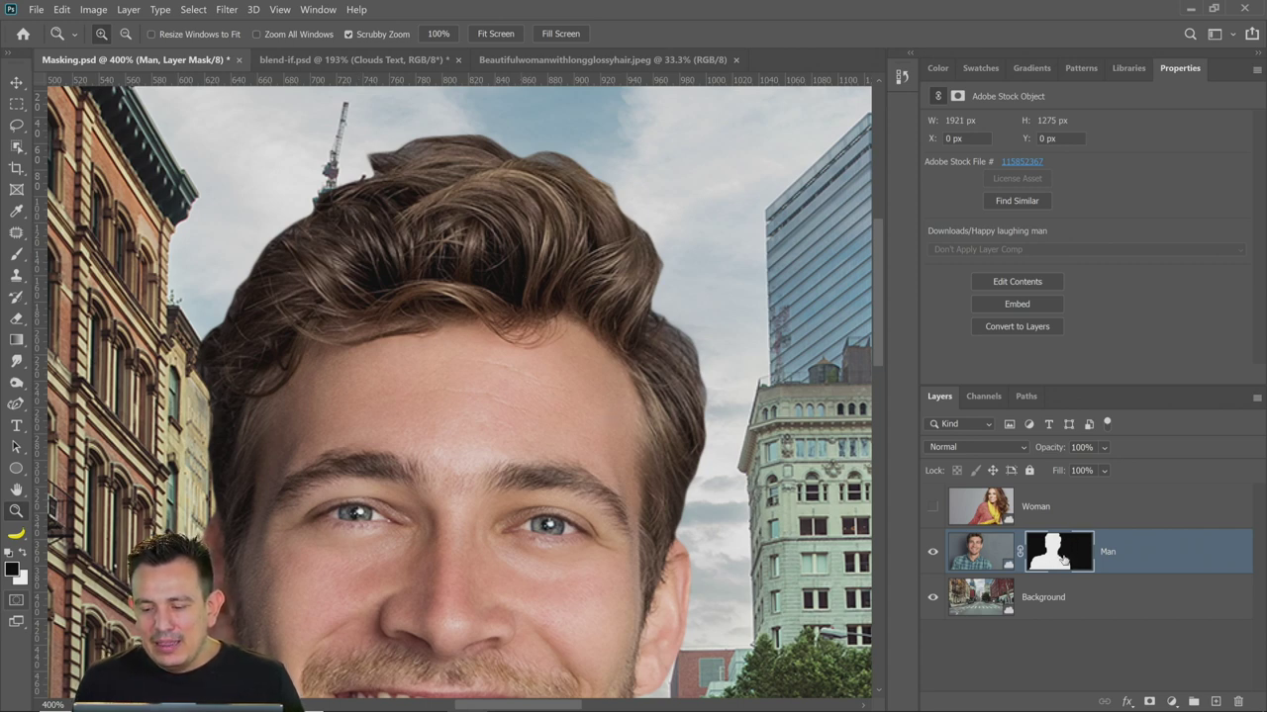
double_click(1062, 557)
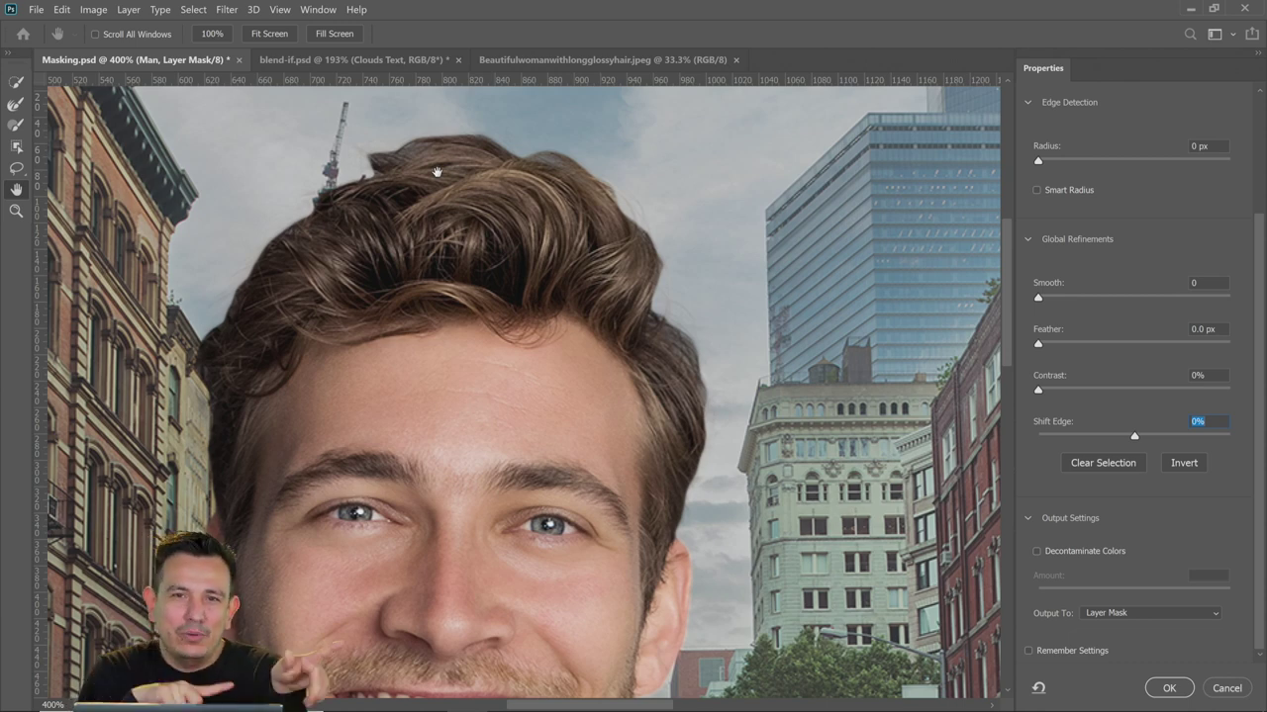
left_click(1223, 688)
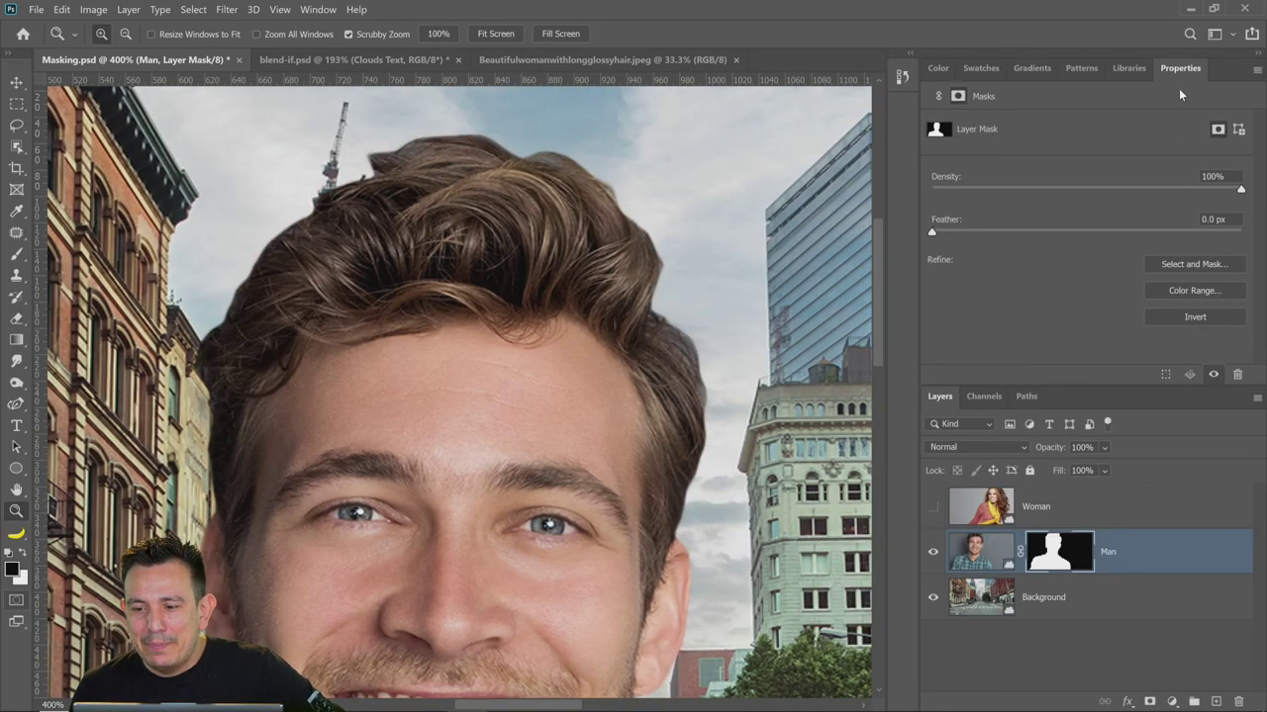
left_click(1179, 265)
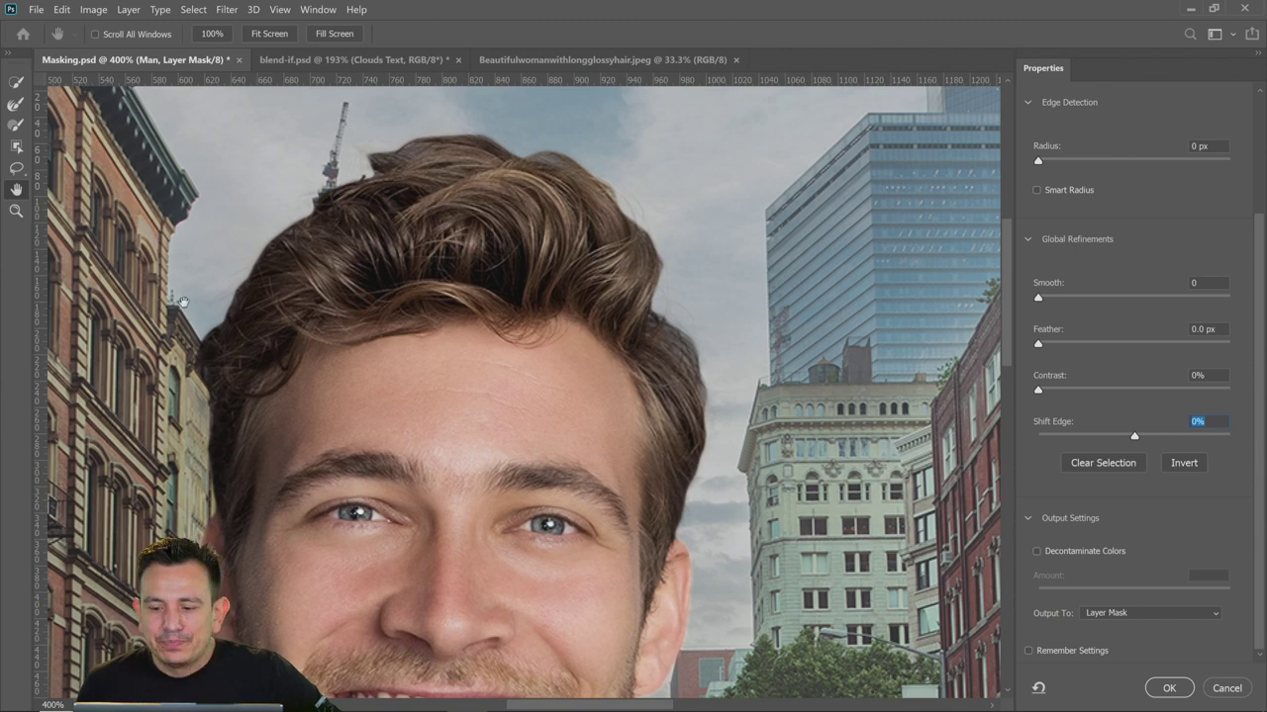
scroll(1124, 270, "up", 3)
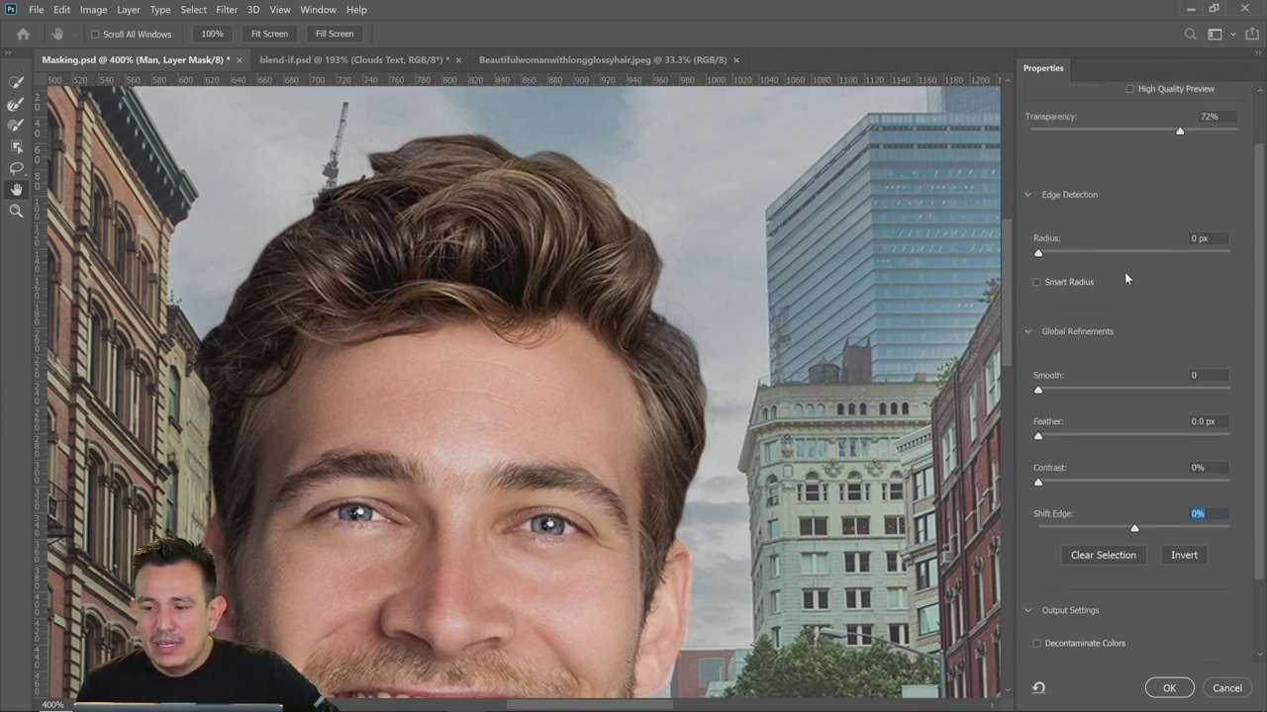
Preview the masked man with the On White view at 100% opacity and frame his head, toggling the edge display
left_click(1096, 133)
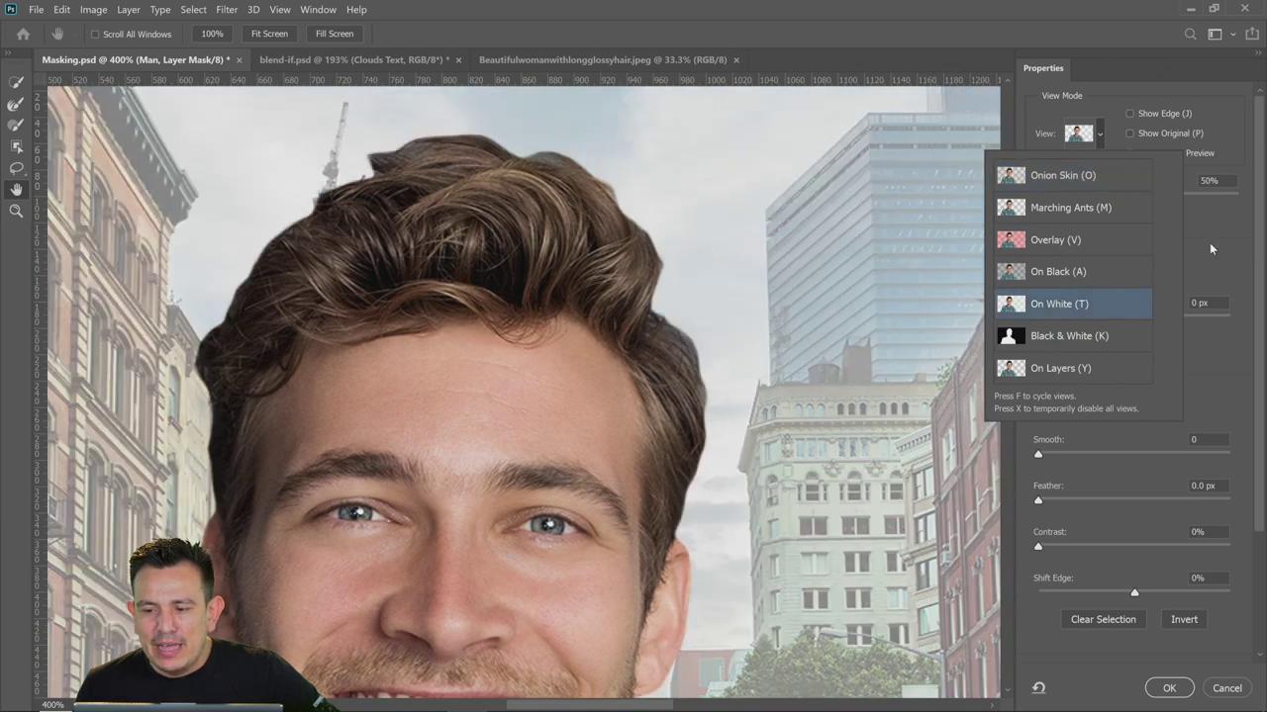
left_click(1067, 307)
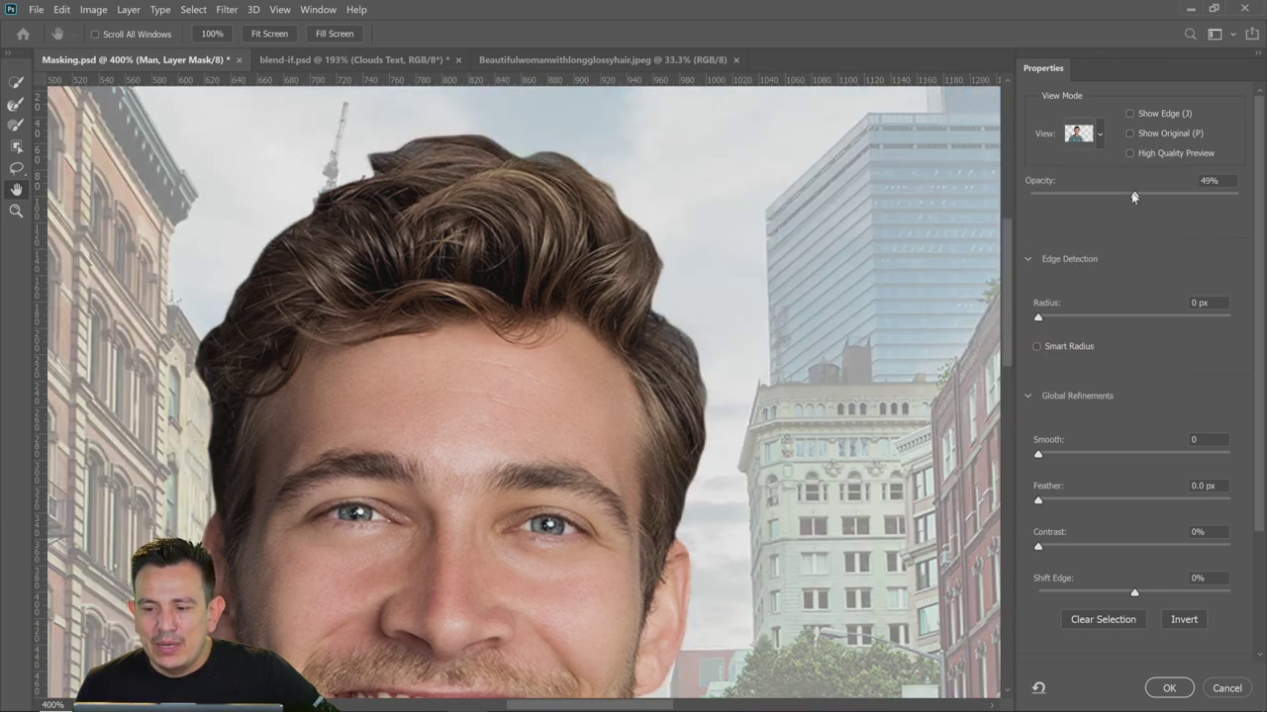
left_click_drag(1134, 196, 1239, 195)
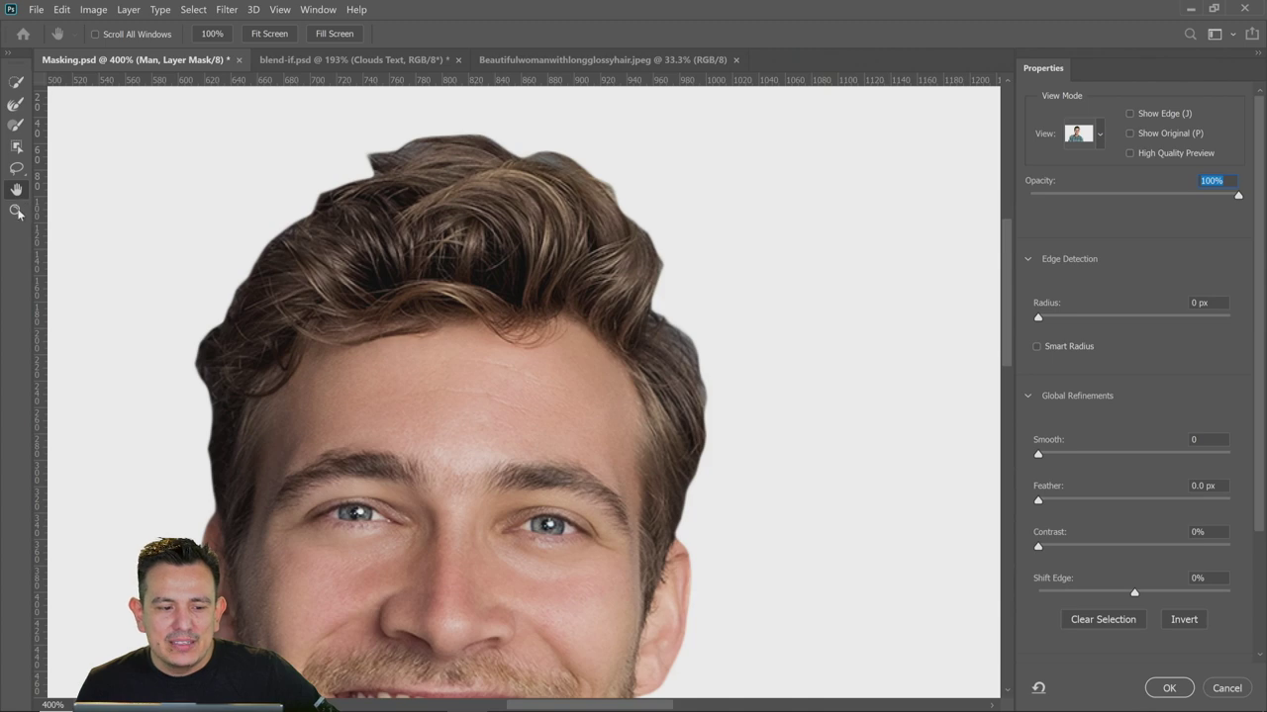
left_click(16, 211)
key("ctrl+0")
left_click(499, 344)
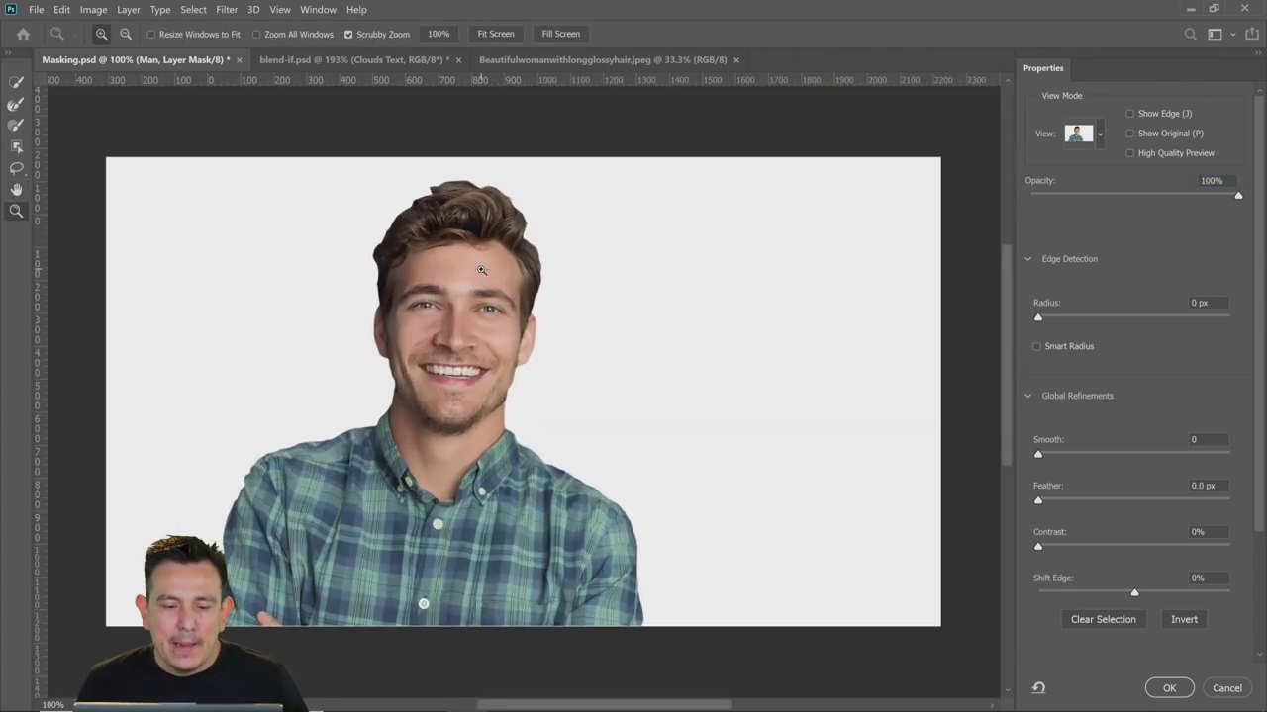
left_click(481, 270)
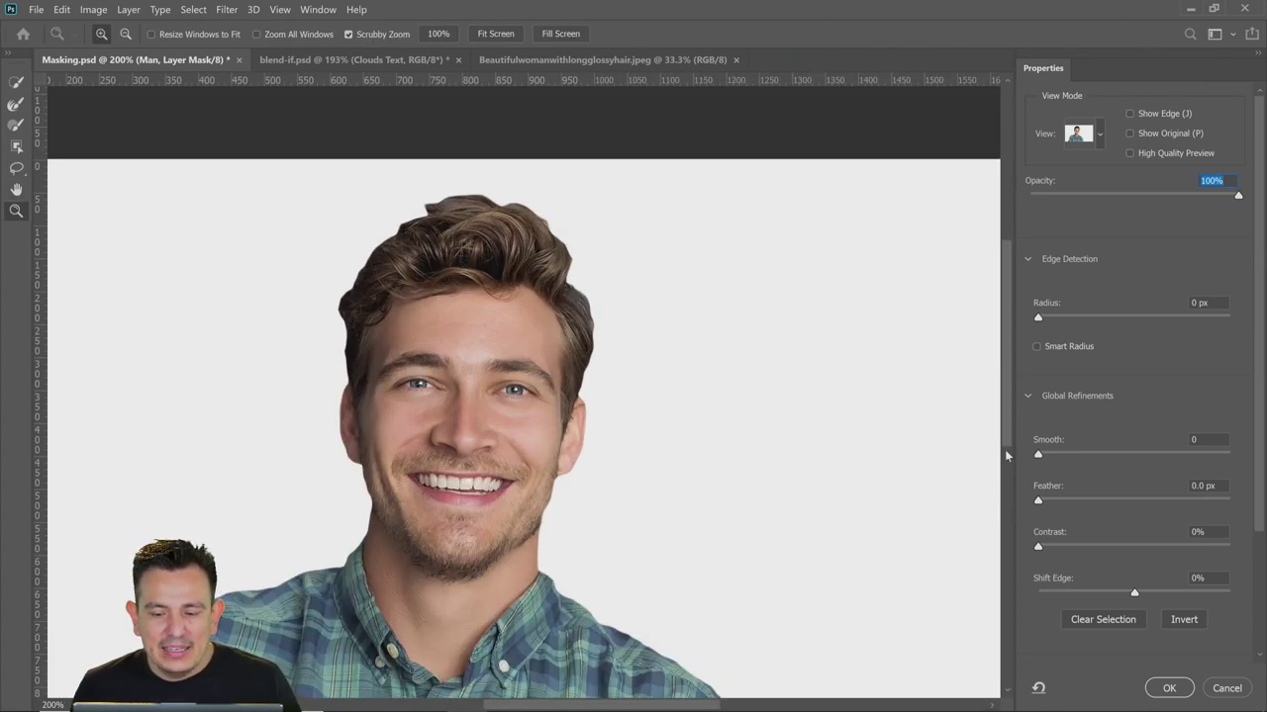
mouse_move(1005, 427)
left_mouse_down()
mouse_move(1001, 580)
mouse_move(986, 410)
left_mouse_up()
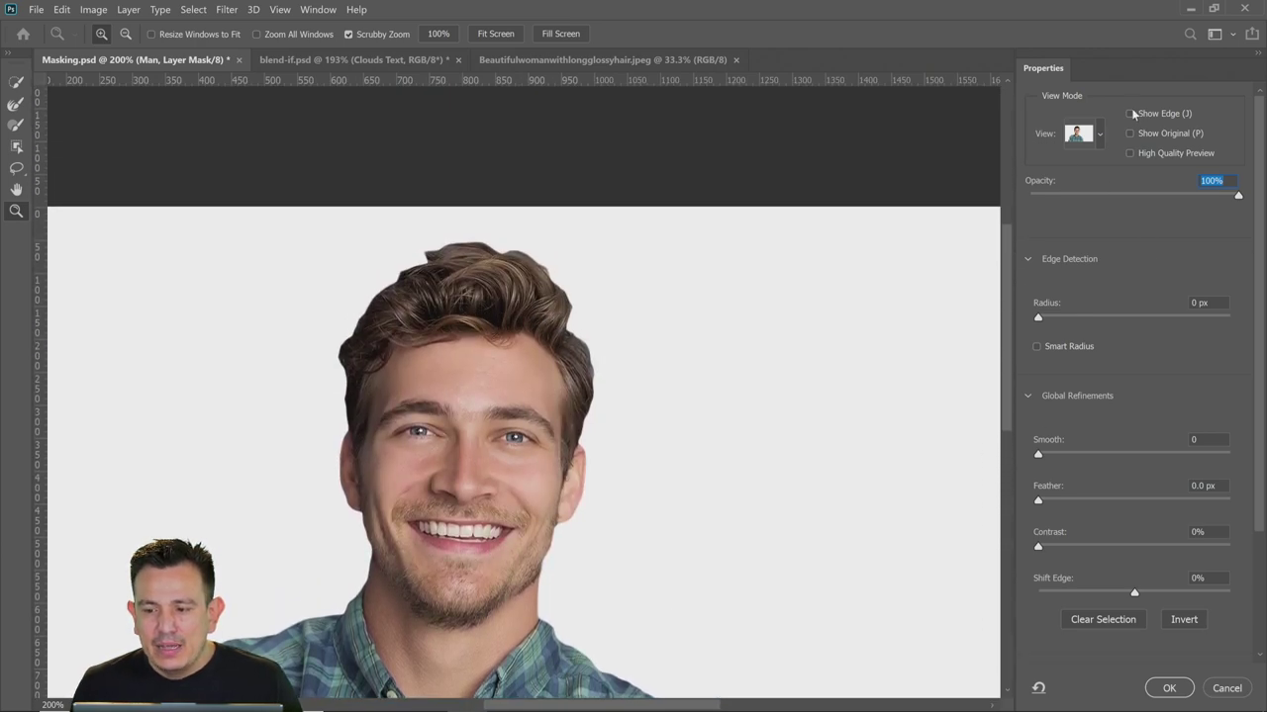
left_click(1133, 114)
left_click(1133, 114)
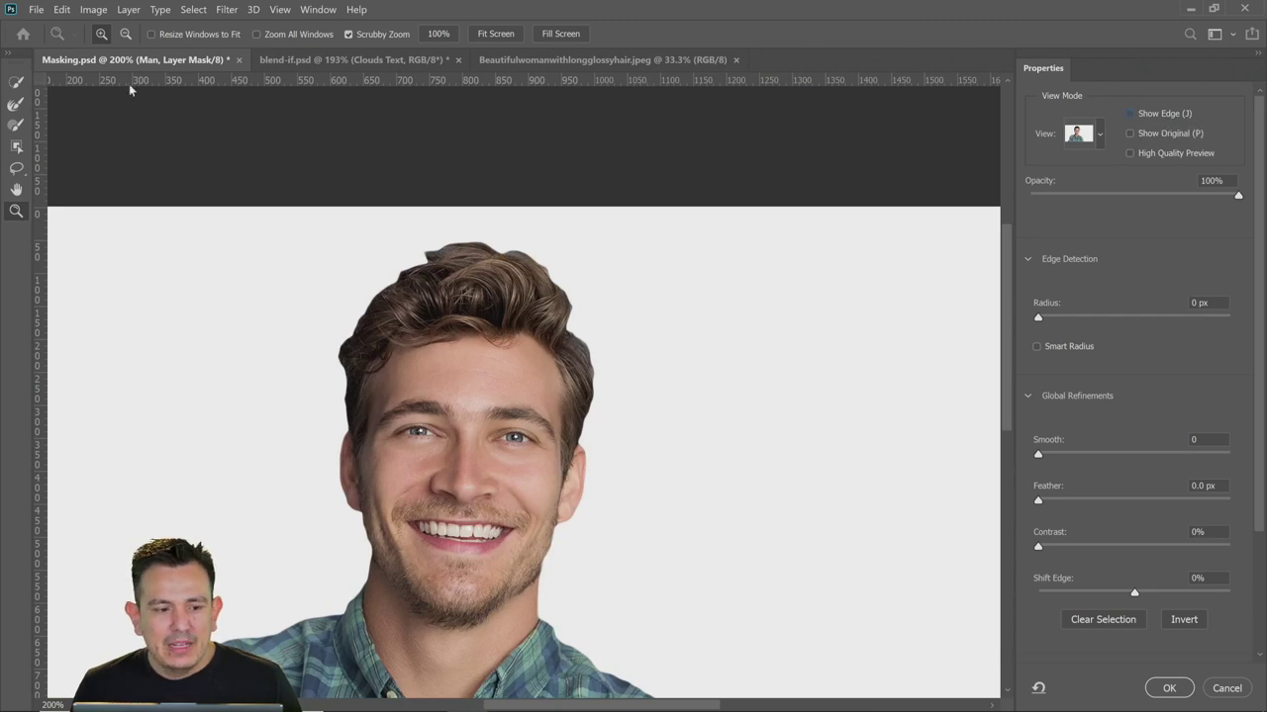
Paint around the man's hair outline from ear to ear with the Refine Edge Brush at size 70
left_click(14, 104)
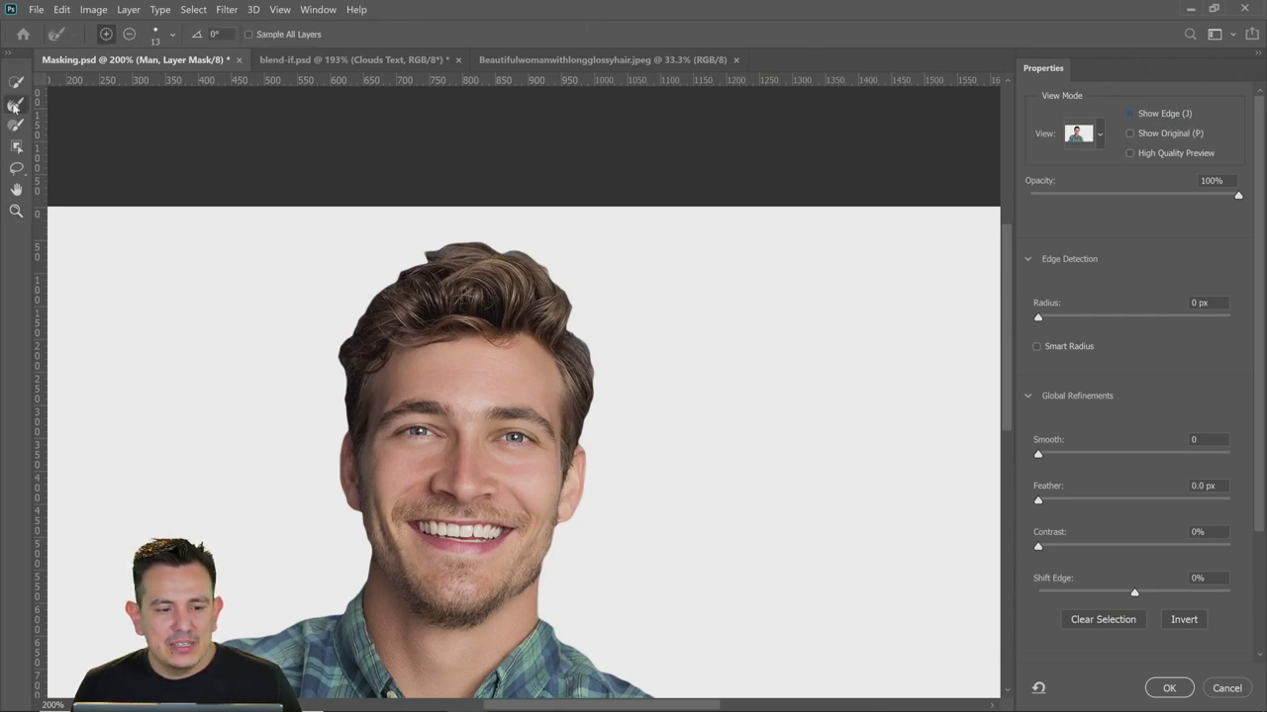
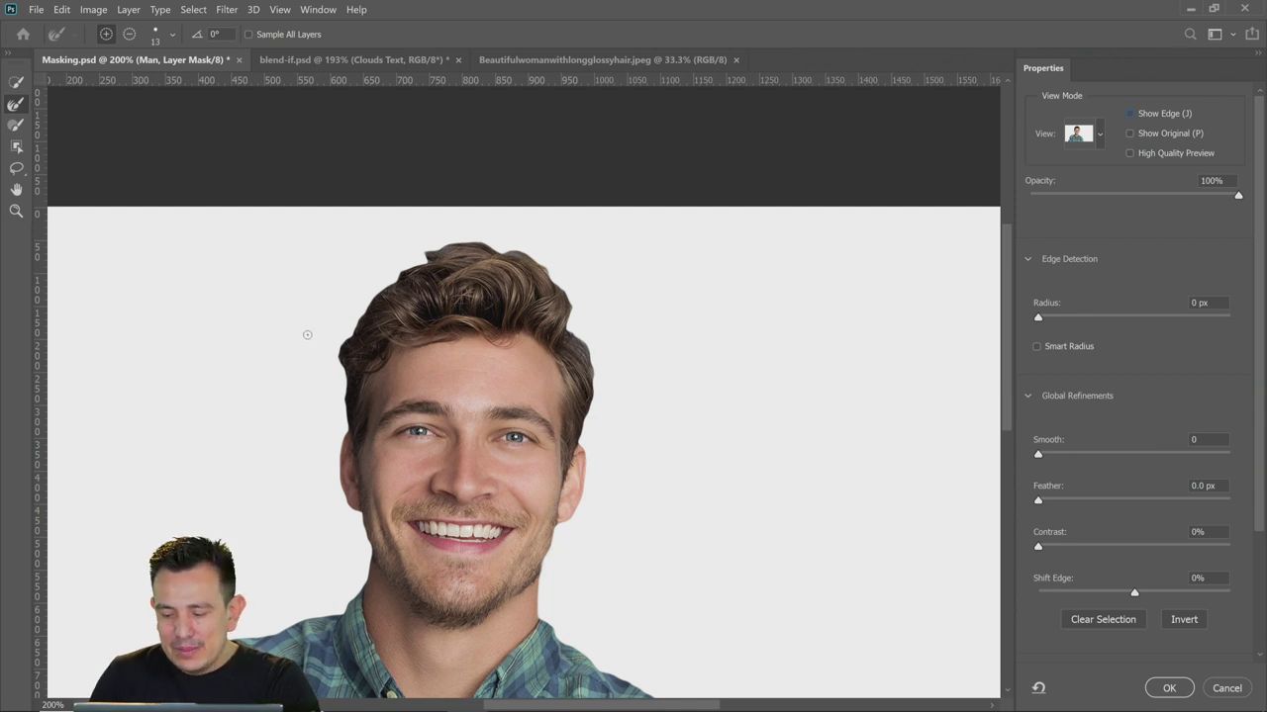
key("bracketright")
key("bracketright")
key("bracketright")
key("bracketright")
key("bracketright")
key("bracketright")
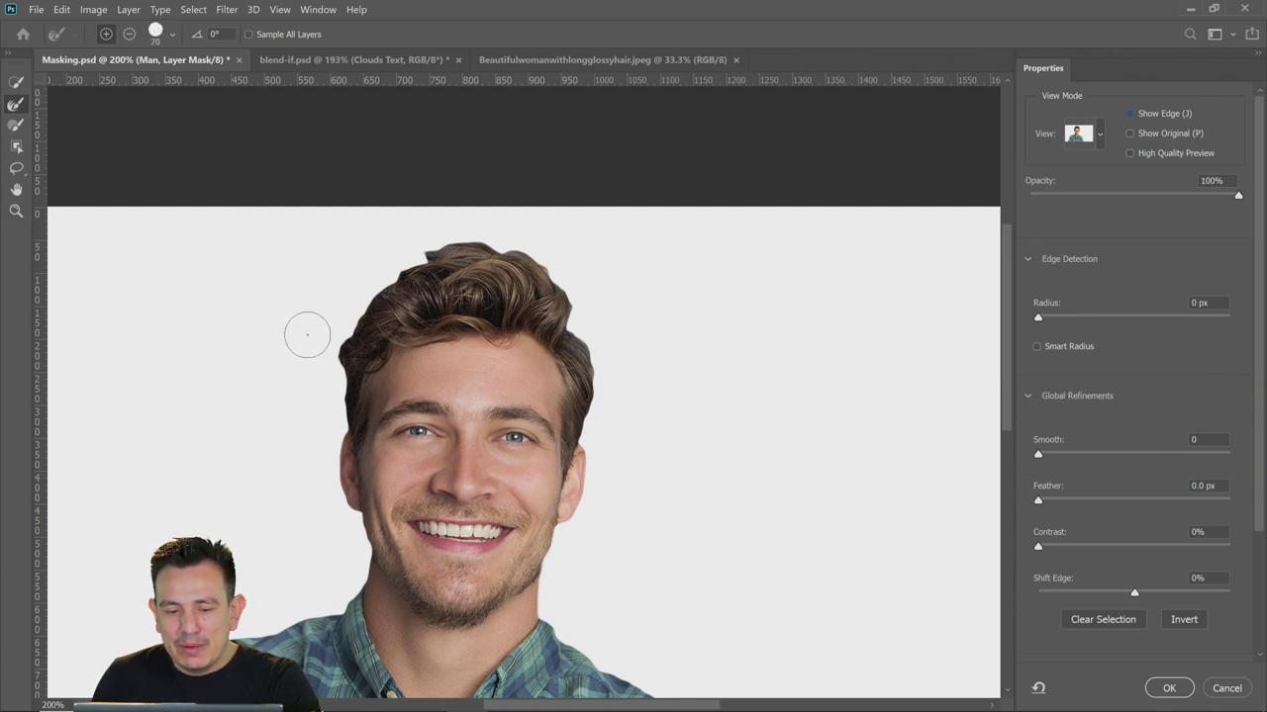
key("j")
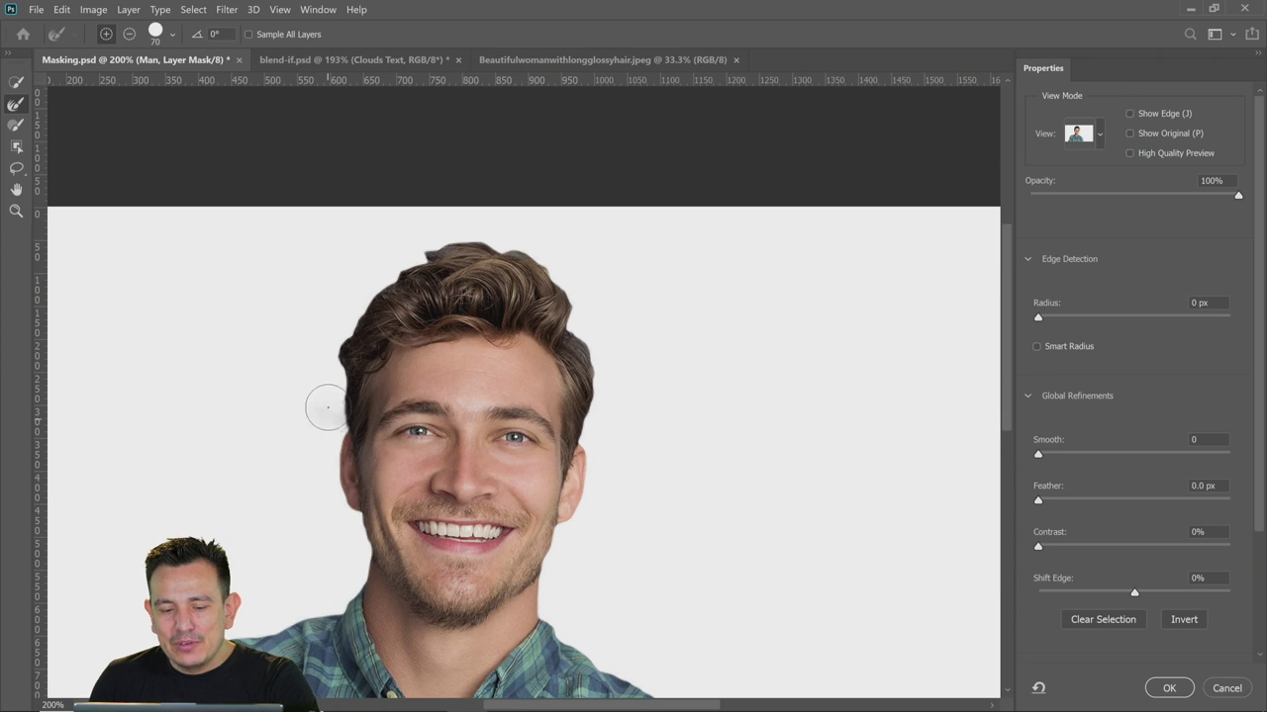
mouse_move(327, 407)
left_mouse_down()
mouse_move(353, 302)
mouse_move(393, 261)
mouse_move(451, 237)
mouse_move(509, 237)
mouse_move(551, 268)
mouse_move(605, 362)
mouse_move(605, 424)
left_mouse_up()
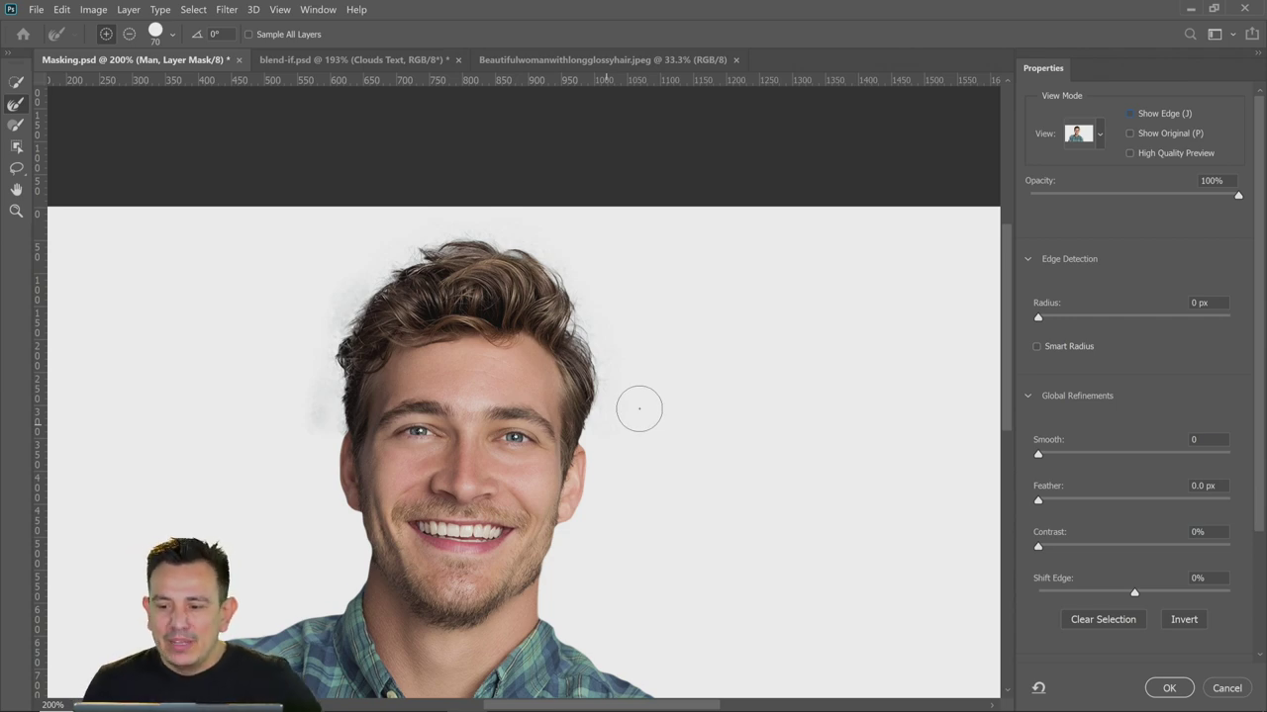
Show the refinement area and trim the outer rim of the hair band with the Refine Edge Brush in subtract mode
left_click(1130, 114)
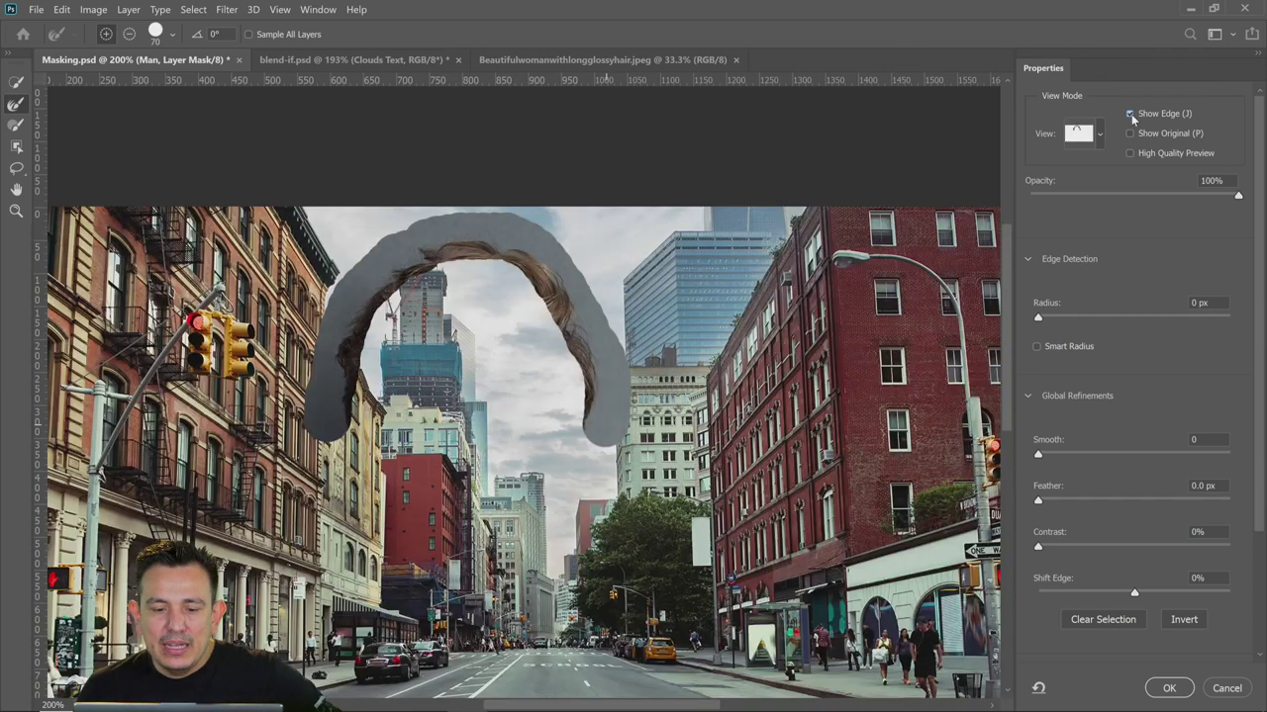
left_click(1131, 115)
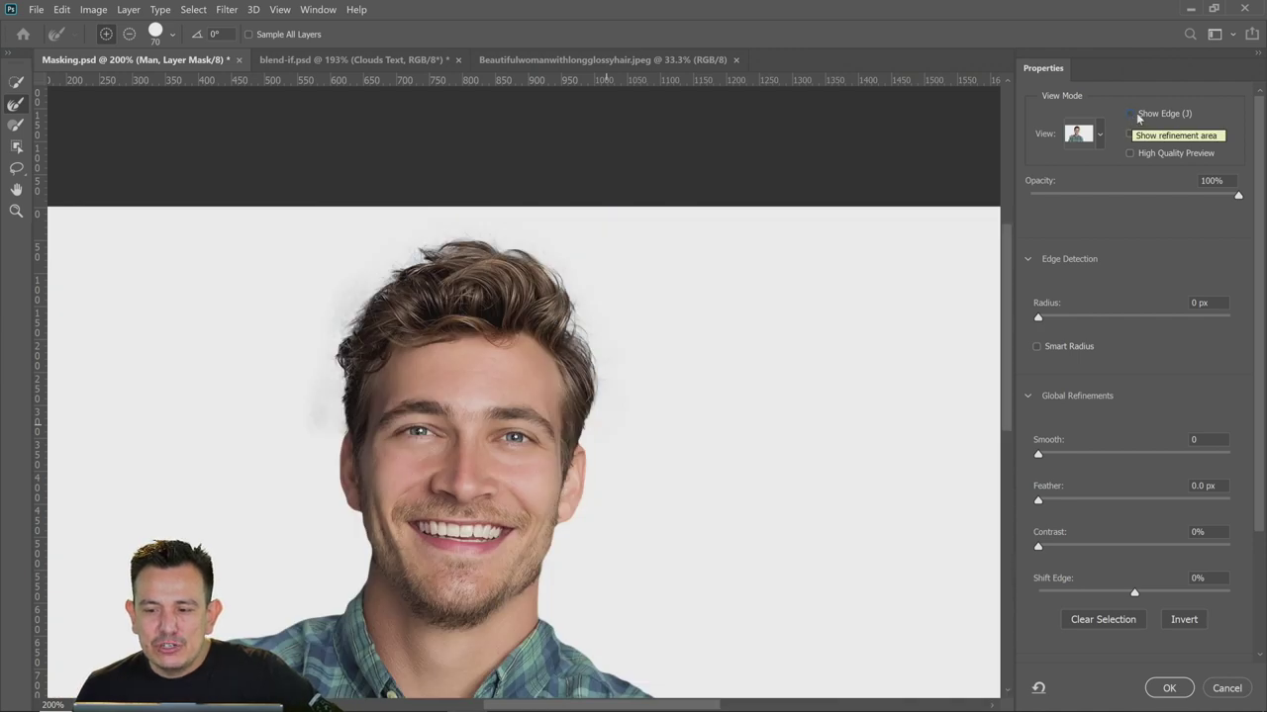
left_click(1131, 115)
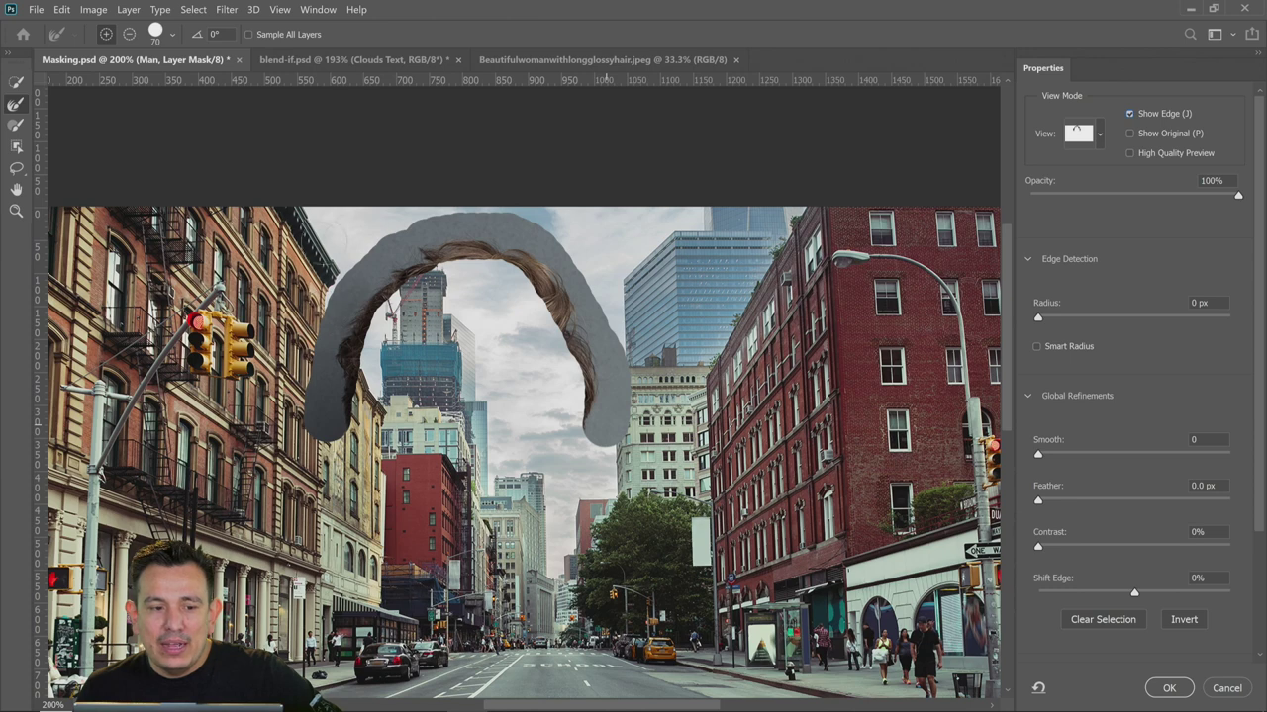
left_click(129, 34)
mouse_move(301, 391)
left_mouse_down()
mouse_move(312, 425)
mouse_move(322, 395)
mouse_move(331, 435)
mouse_move(319, 364)
mouse_move(330, 326)
mouse_move(398, 238)
mouse_move(426, 219)
mouse_move(541, 229)
mouse_move(609, 269)
mouse_move(587, 259)
mouse_move(616, 374)
mouse_move(597, 465)
left_mouse_up()
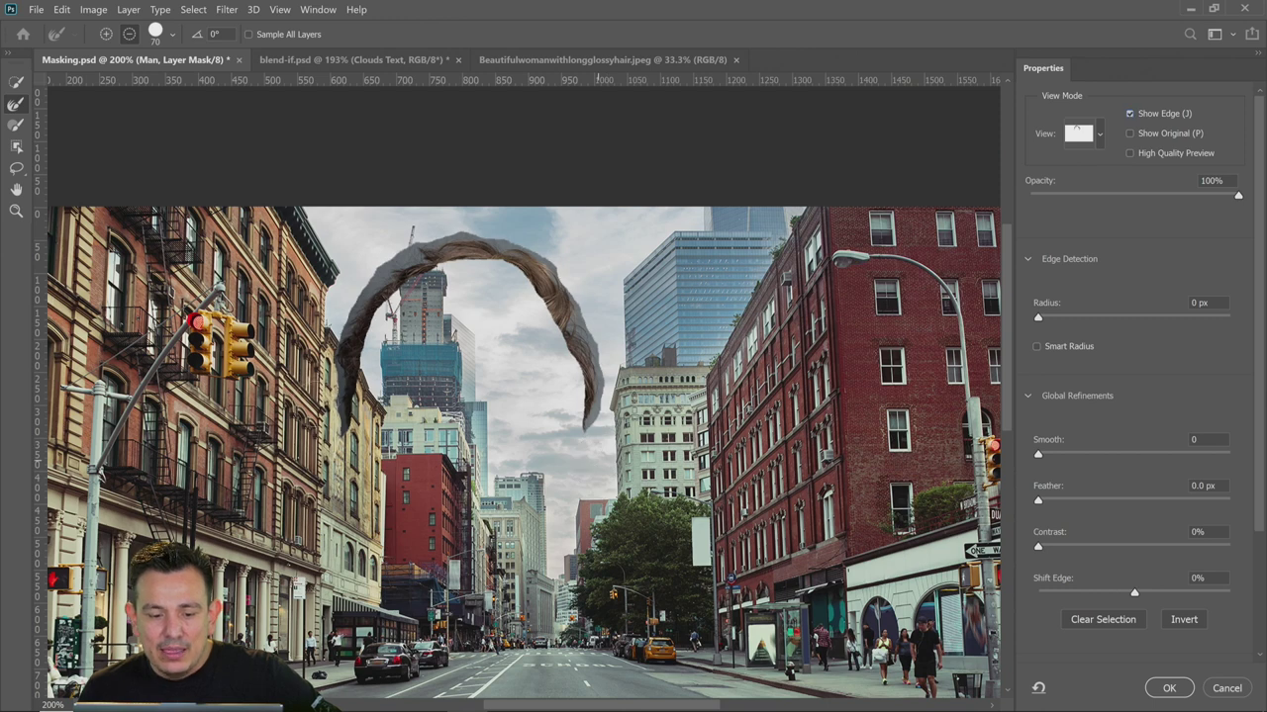
left_click(1129, 114)
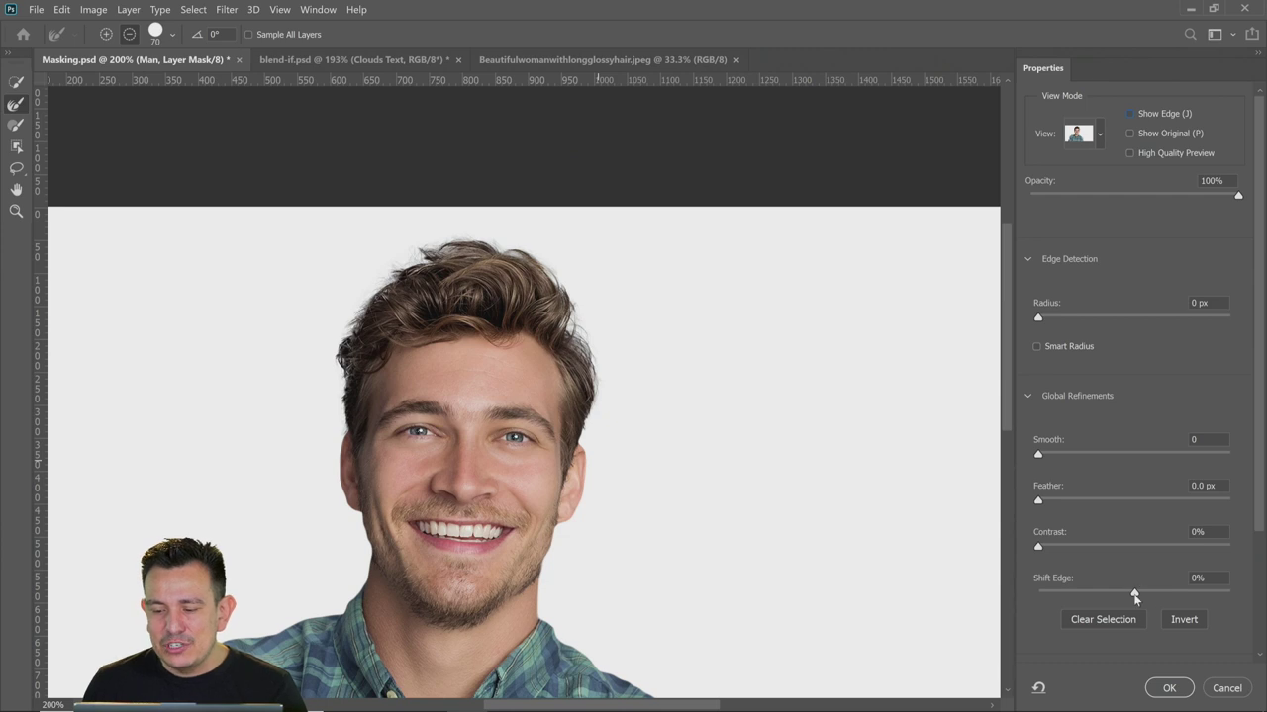
Set Shift Edge to -10%, apply the refinement to the Man mask, and check the hair up close before fitting the image on screen
left_click_drag(1134, 595, 1124, 593)
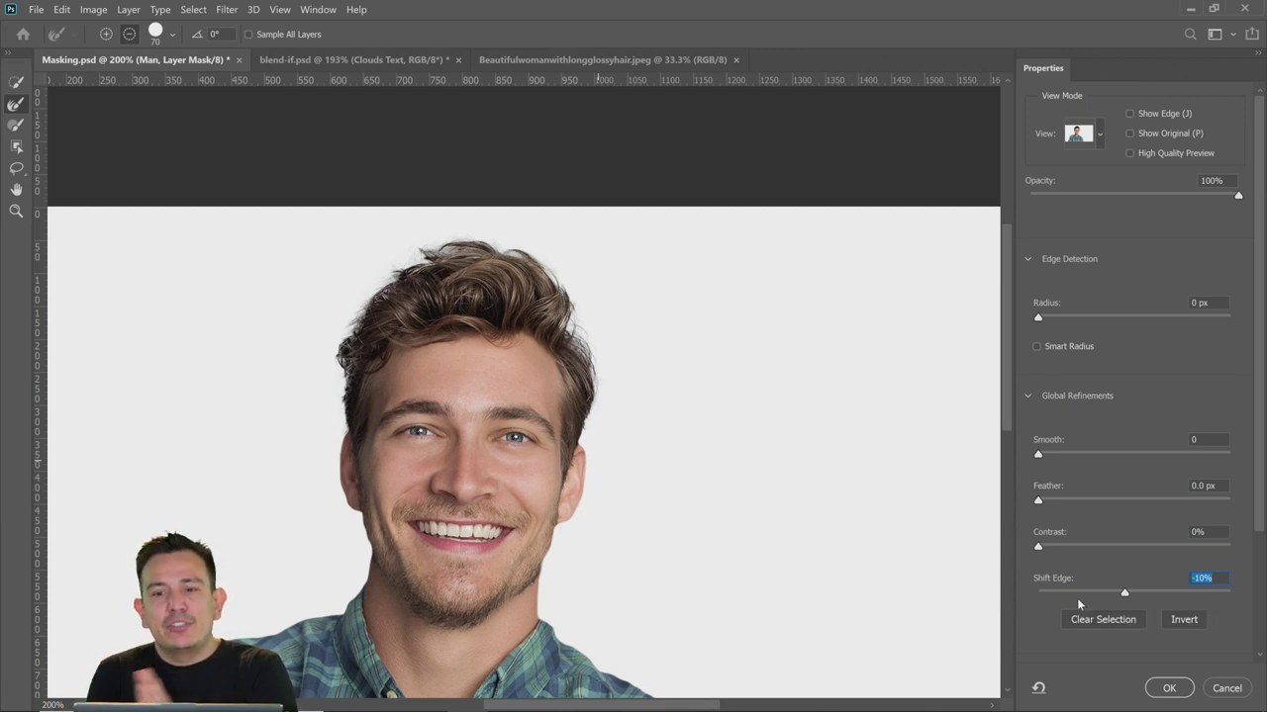
left_click(1170, 689)
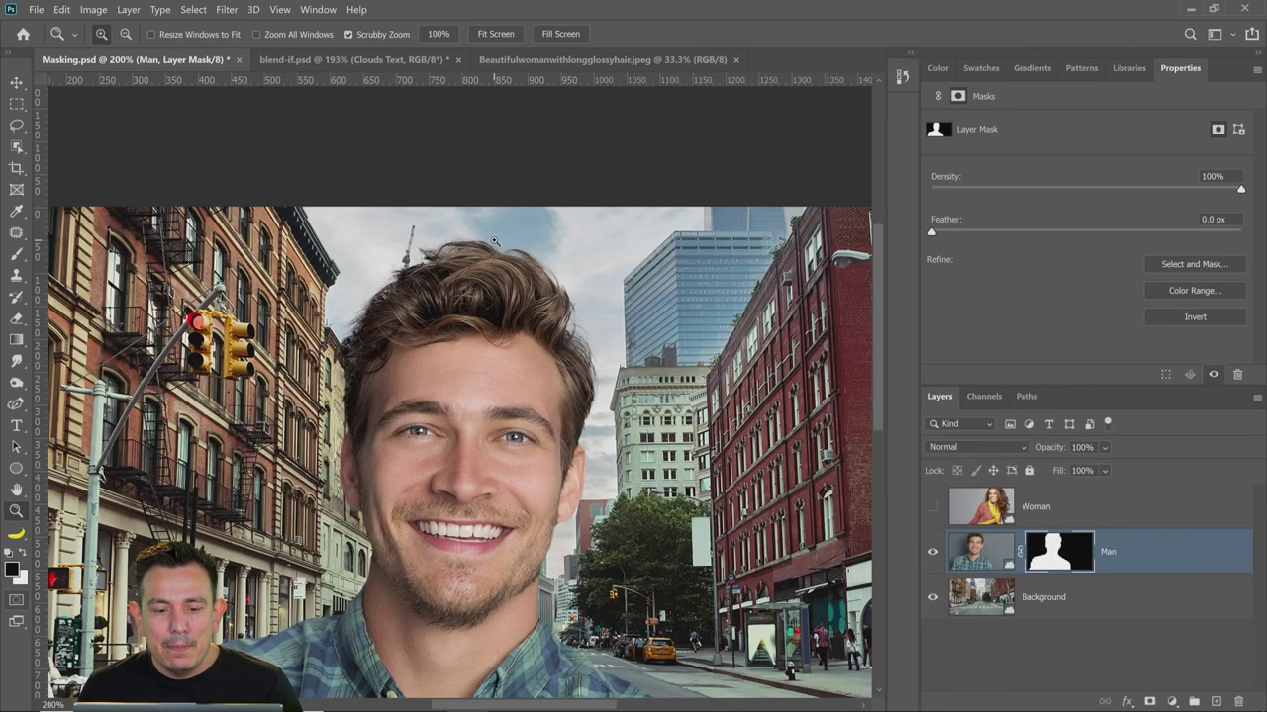
left_click(495, 241)
left_click(495, 240)
right_click(419, 252)
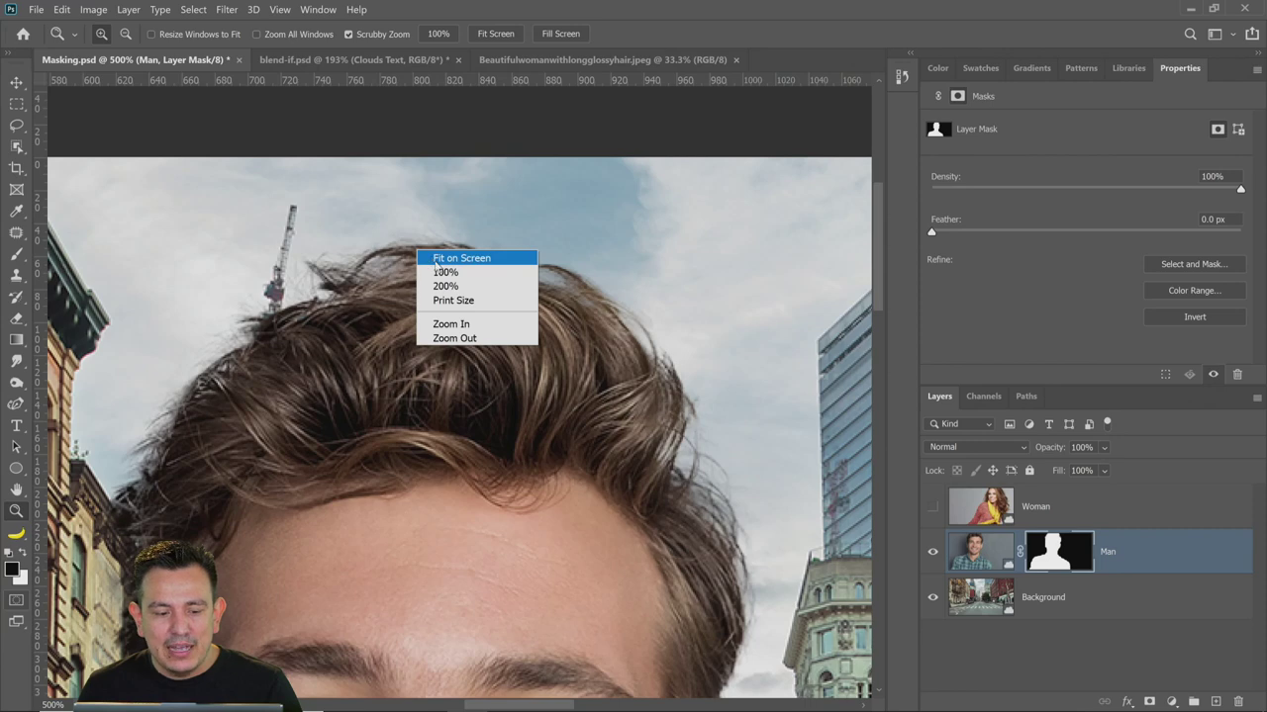
left_click(436, 263)
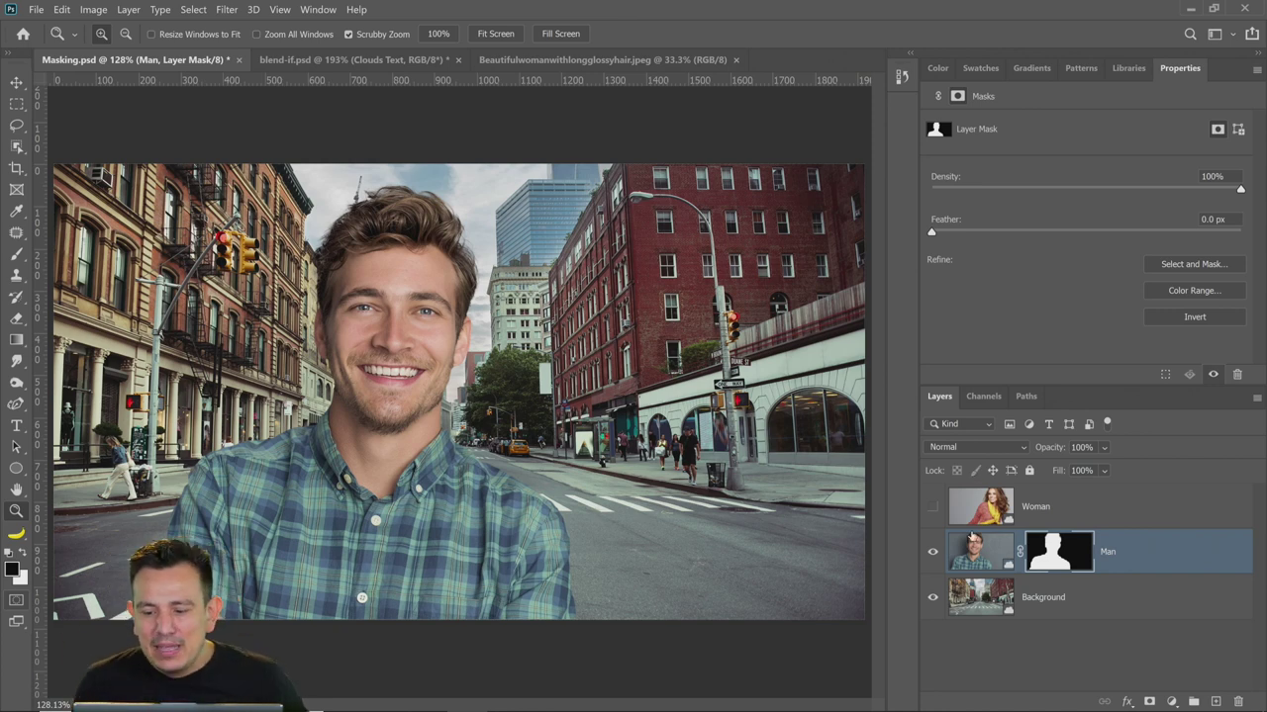
Duplicate the Man layer and delete the layer mask from the copy
left_click_drag(975, 539, 1216, 700)
right_click(1072, 554)
left_click(1099, 585)
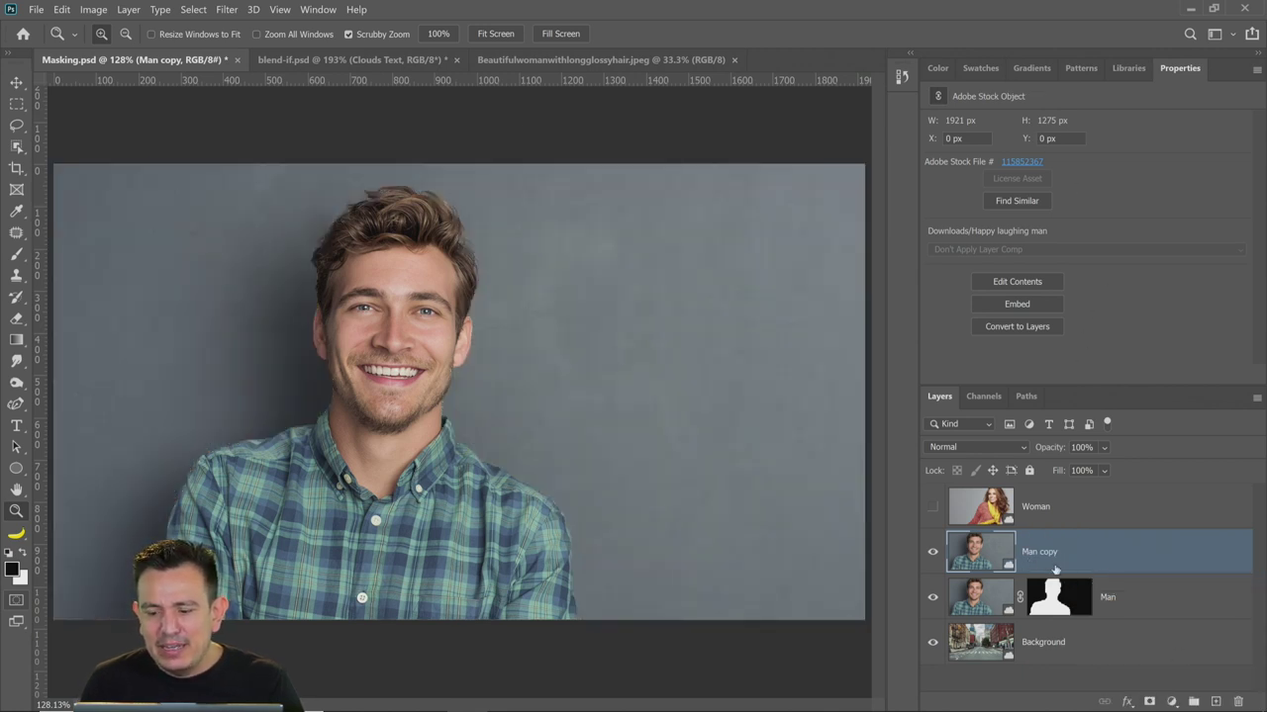
left_click(193, 10)
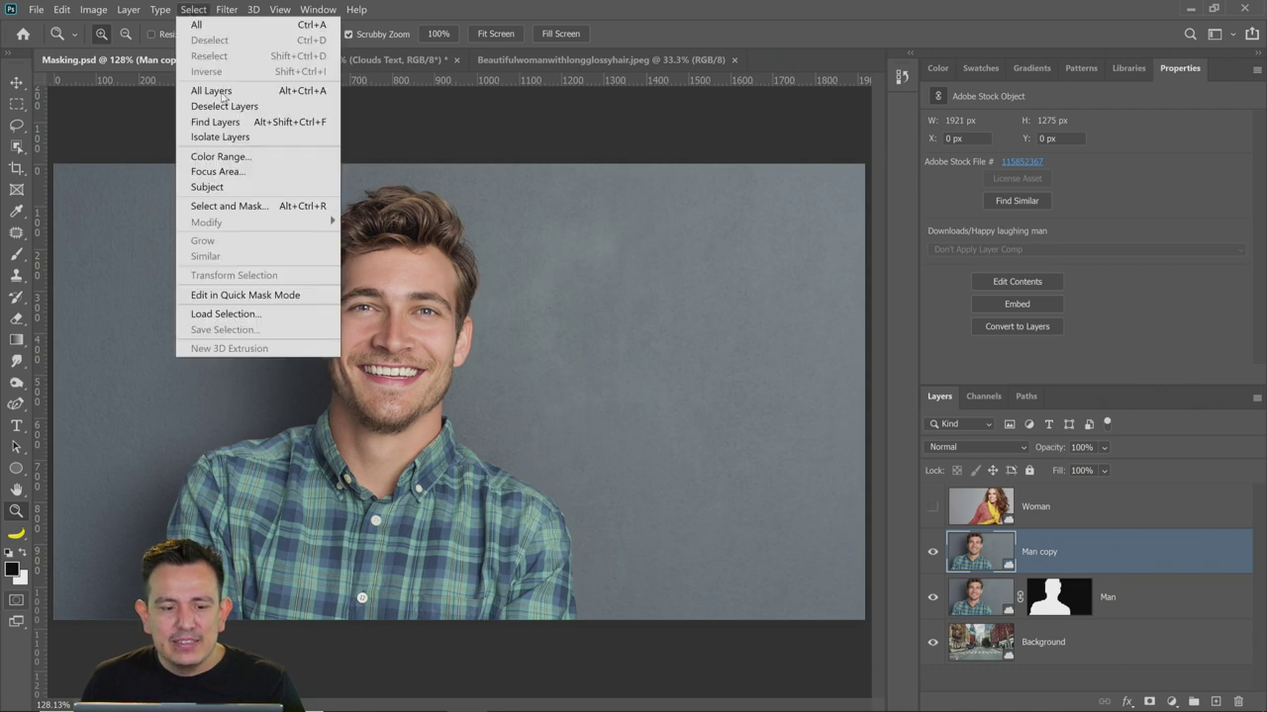
left_click(227, 206)
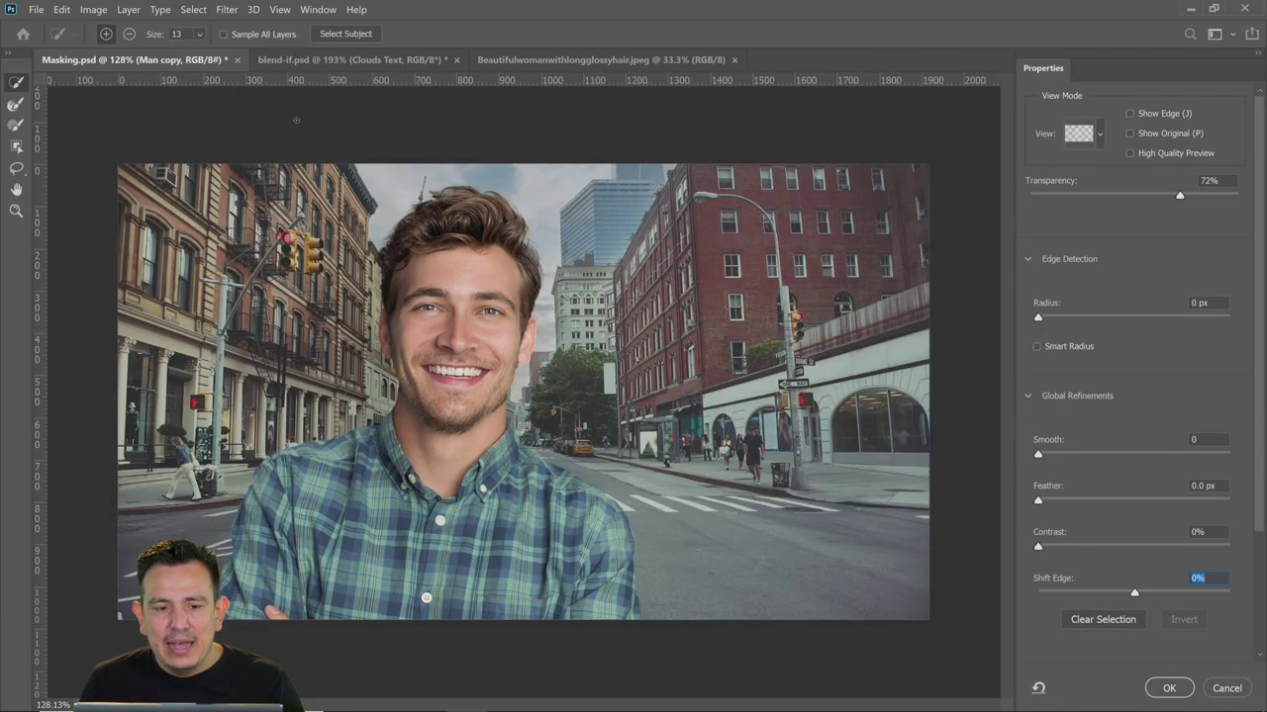
left_click(339, 36)
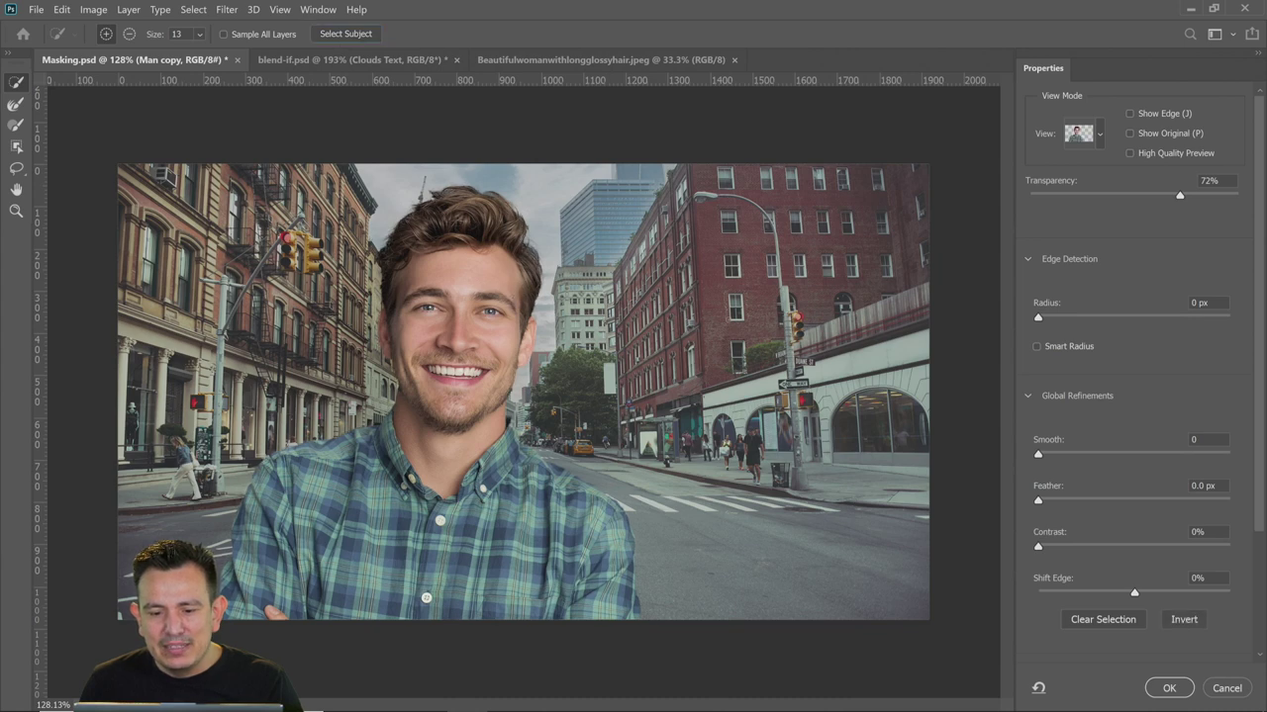
left_click(1227, 688)
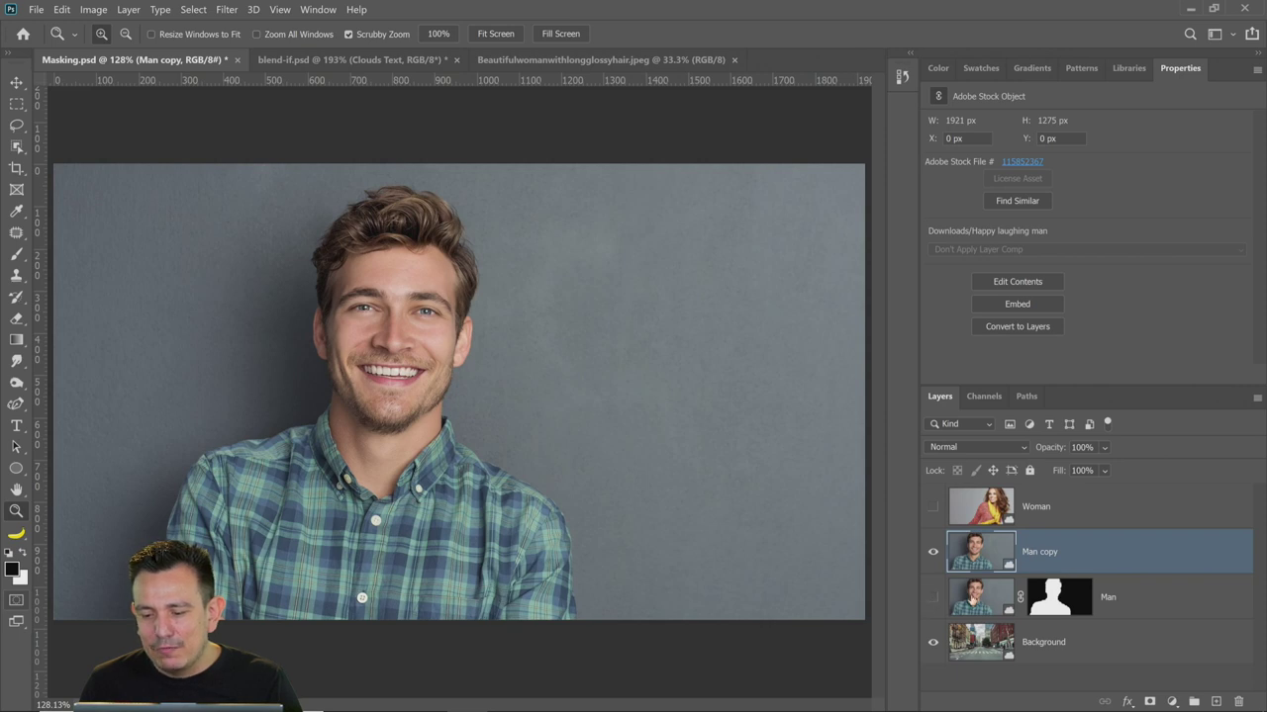
Open the Man copy layer in Select and Mask and select the man automatically with Select Subject
left_click(194, 9)
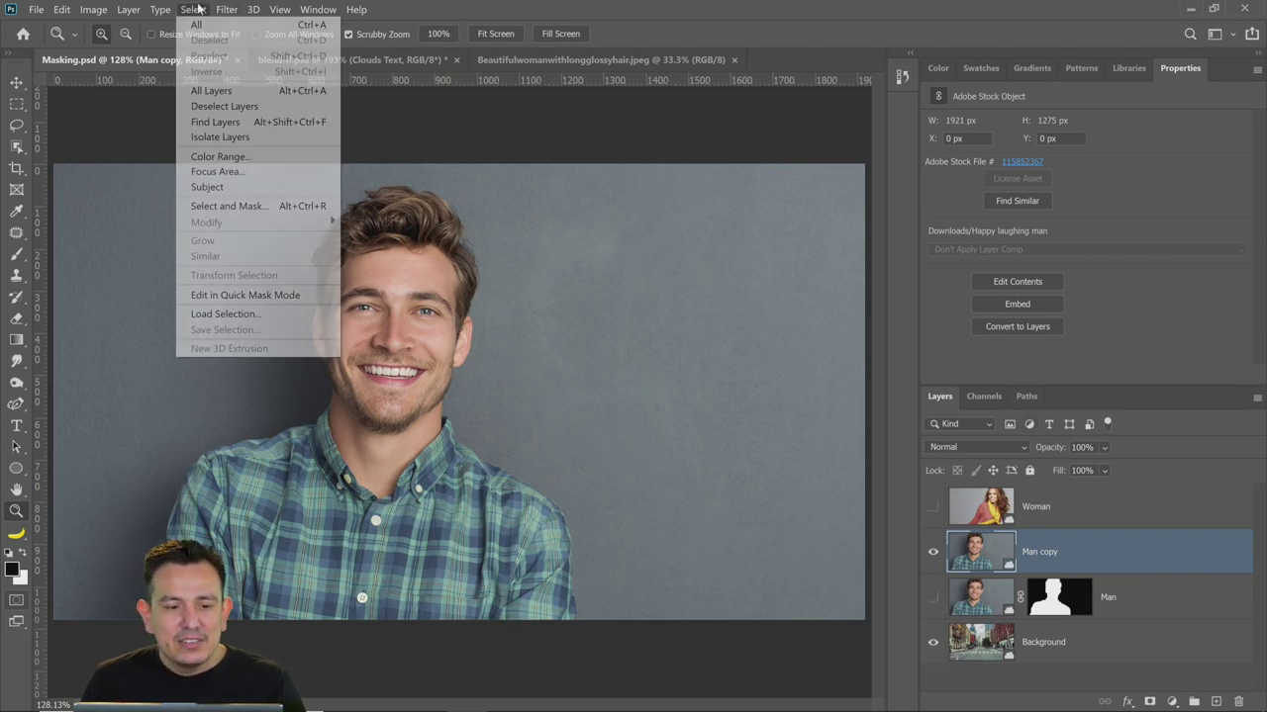
left_click(230, 206)
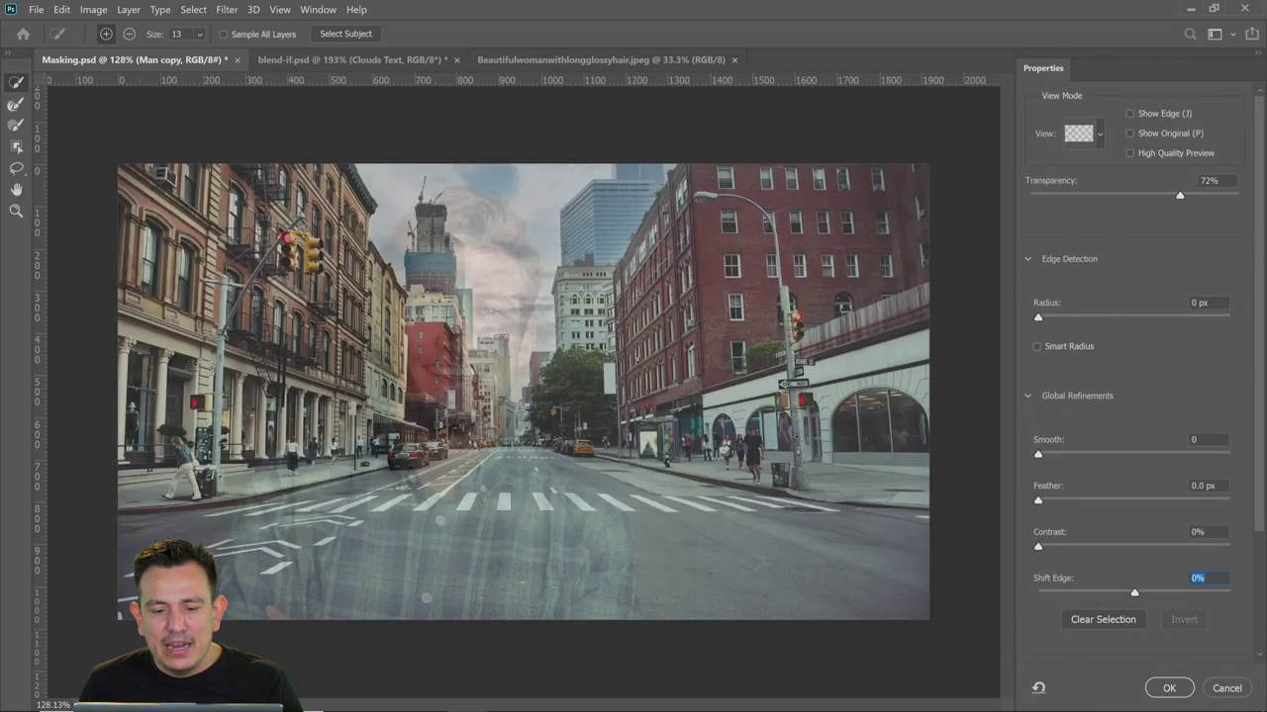
left_click(354, 34)
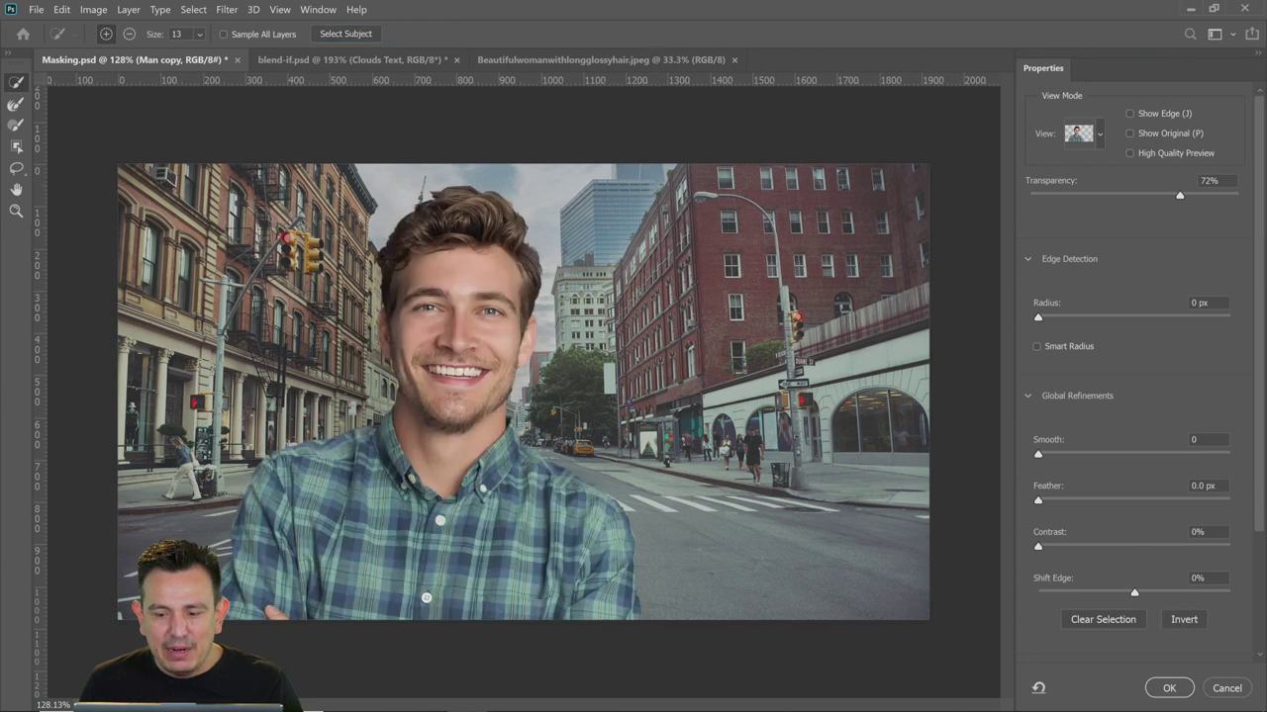
Set the global refinements to Smooth 26, Shift Edge -30% and Contrast 13%
left_click_drag(1060, 454, 1088, 454)
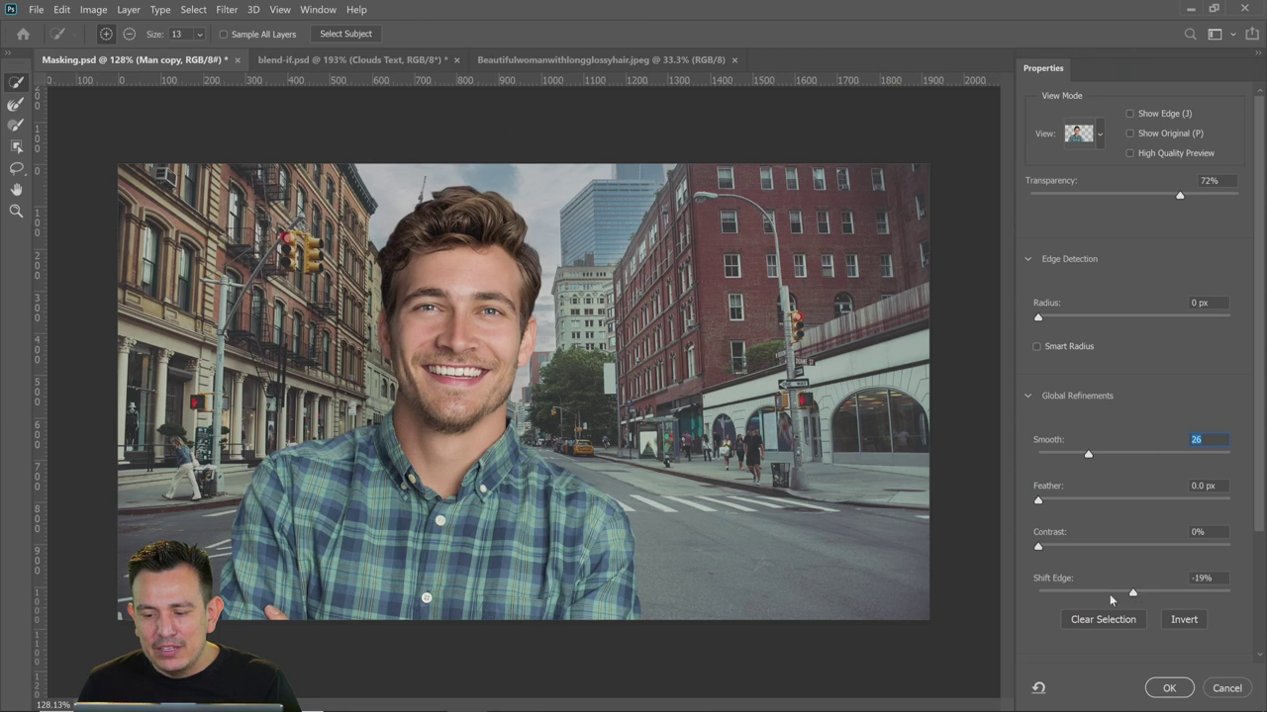
left_click_drag(1109, 594, 1106, 593)
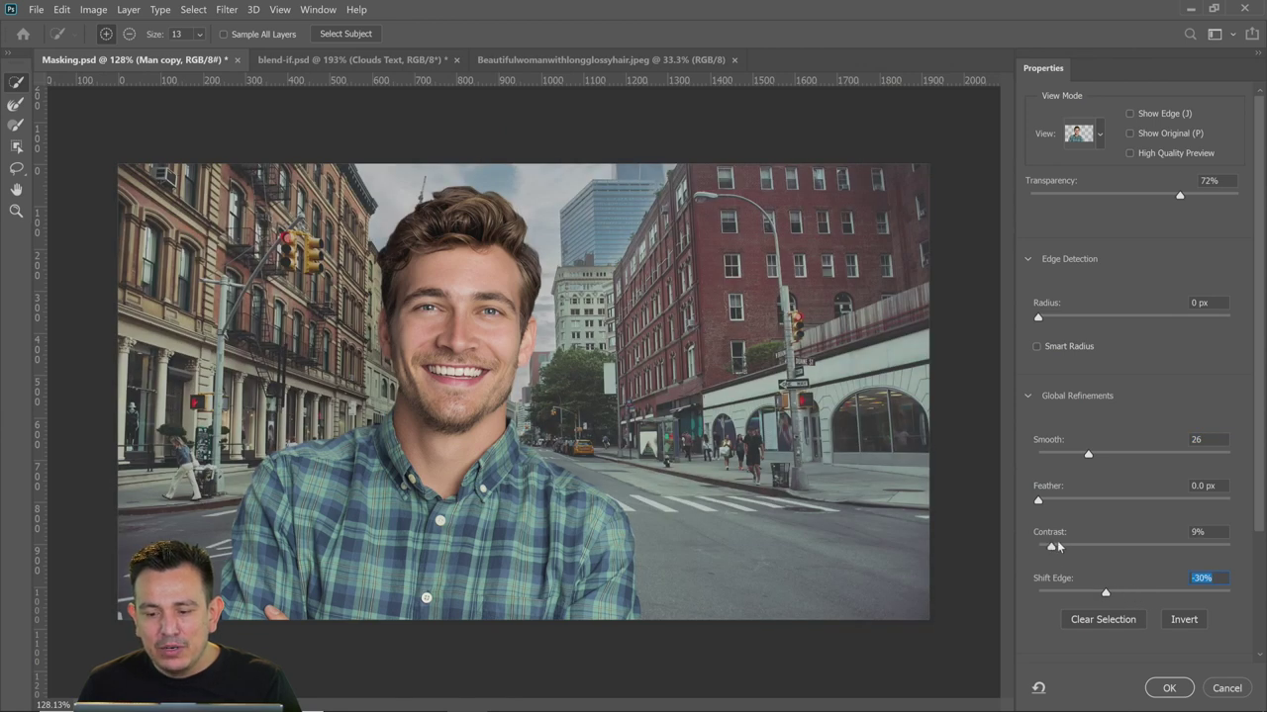
left_click_drag(1058, 546, 1064, 546)
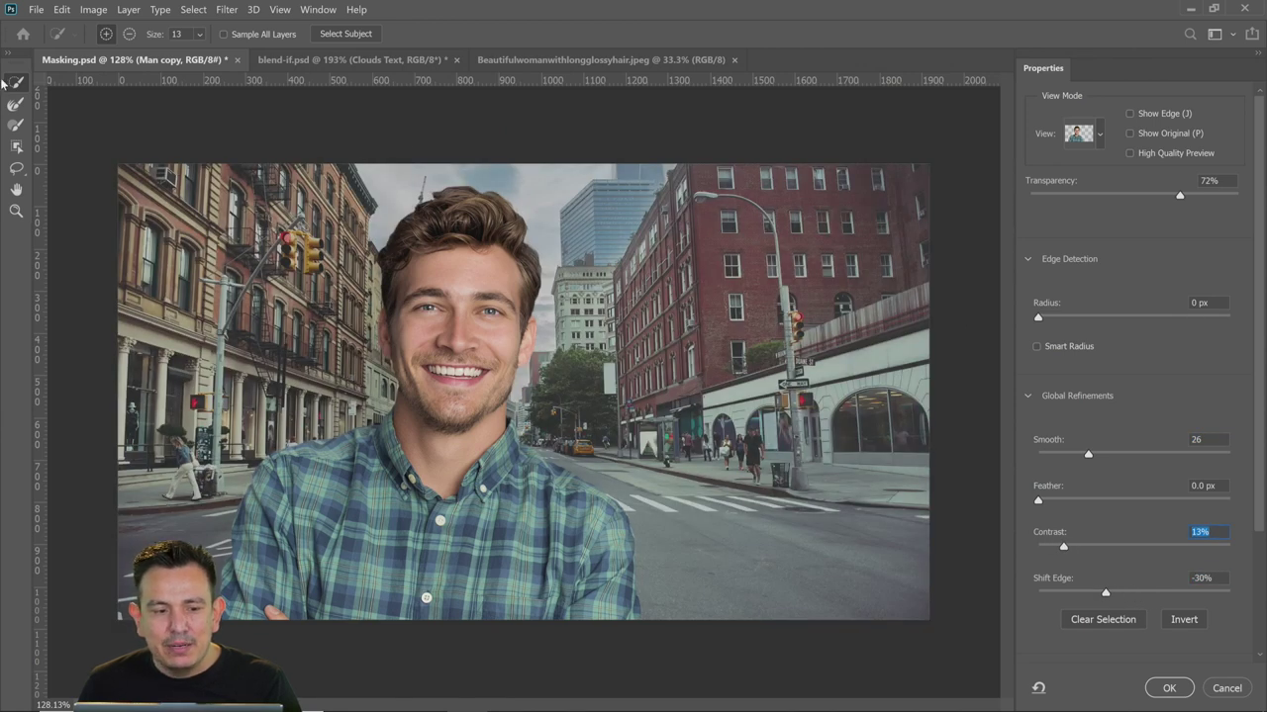
Refine the man's hair with the size 70 Refine Edge Brush and inspect the hair edges up close
left_click(16, 104)
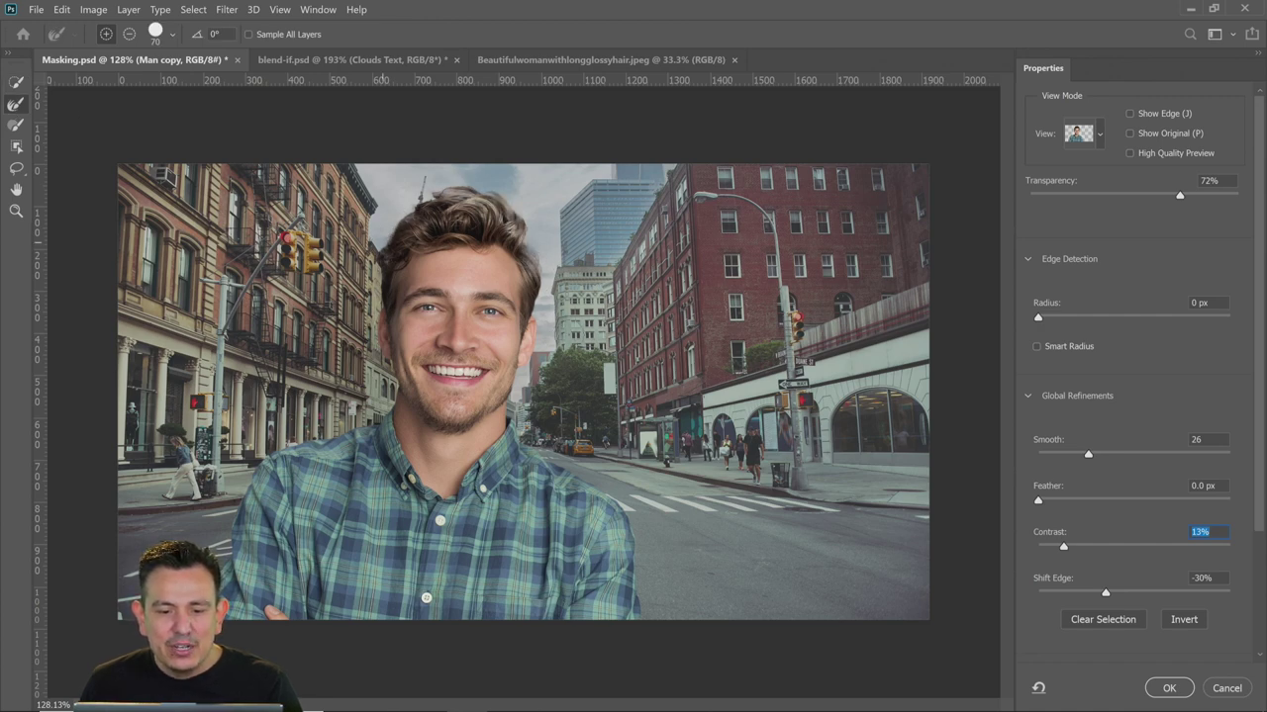
left_click(16, 211)
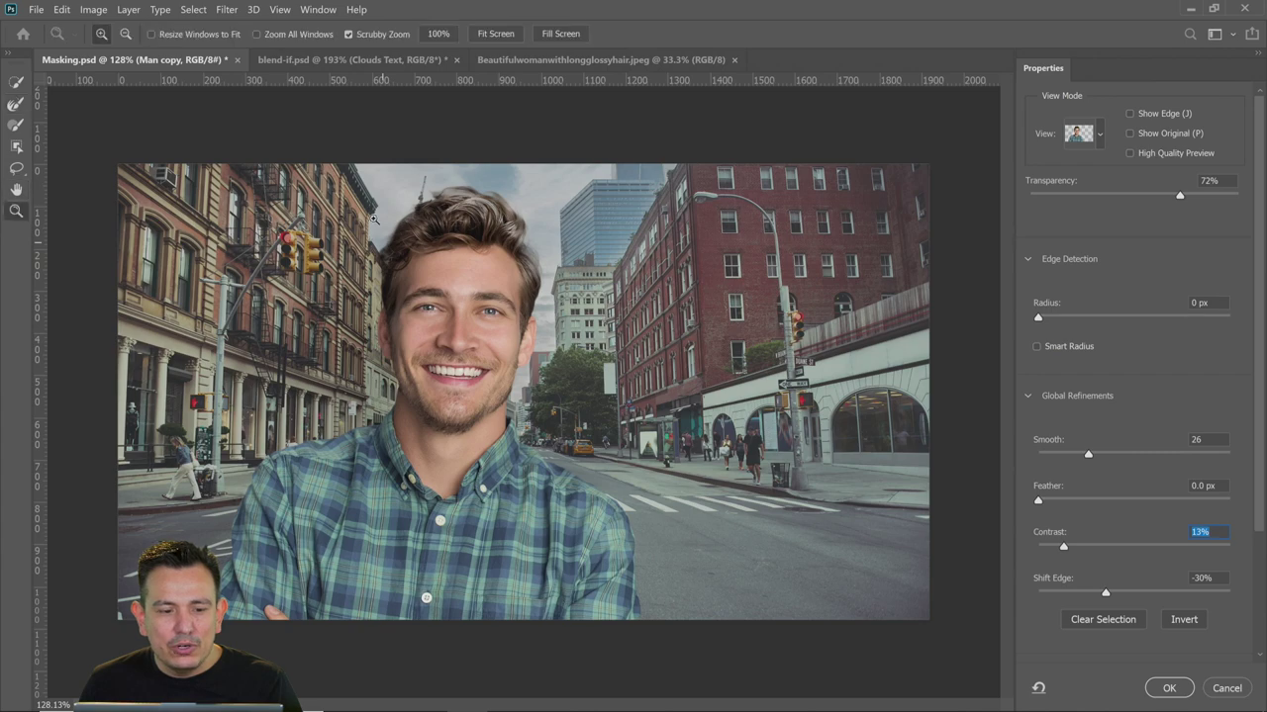
left_click(391, 235)
left_click(391, 235)
left_click(391, 235)
left_click(388, 226)
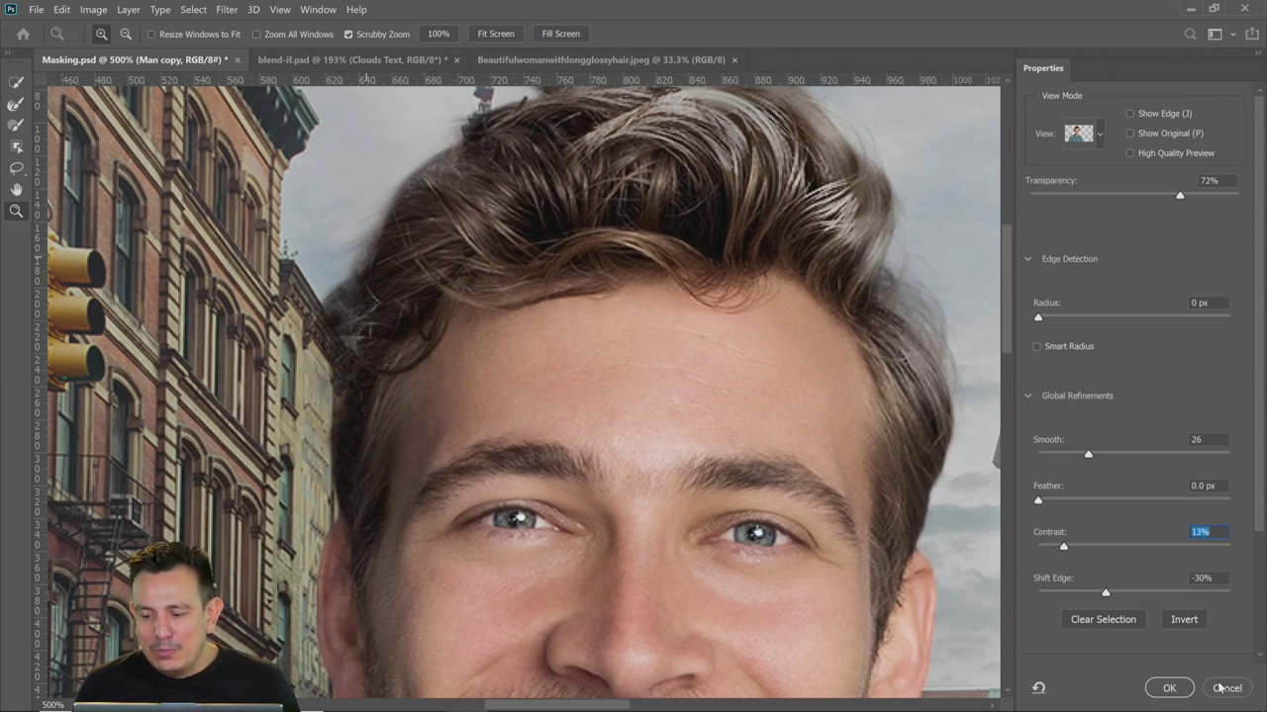
Apply the refined selection as the Man copy's layer mask and delete the Man copy layer
left_click(1171, 690)
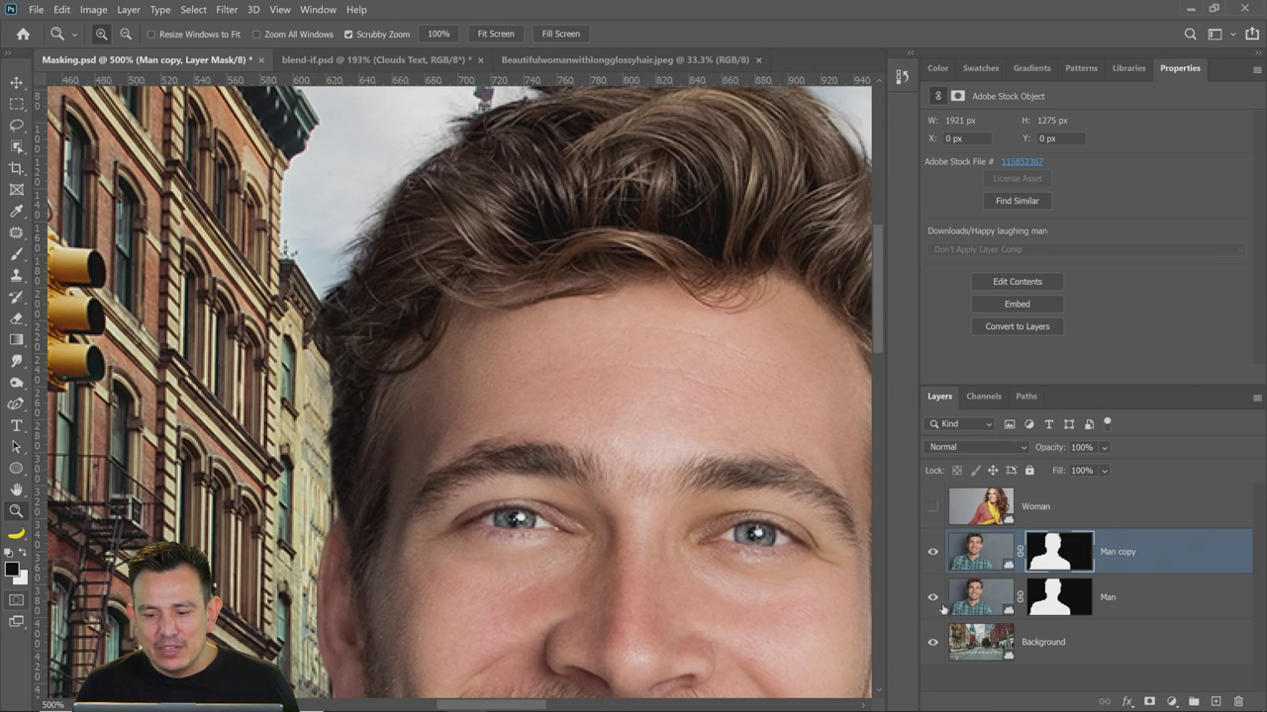
left_click_drag(972, 561, 1237, 701)
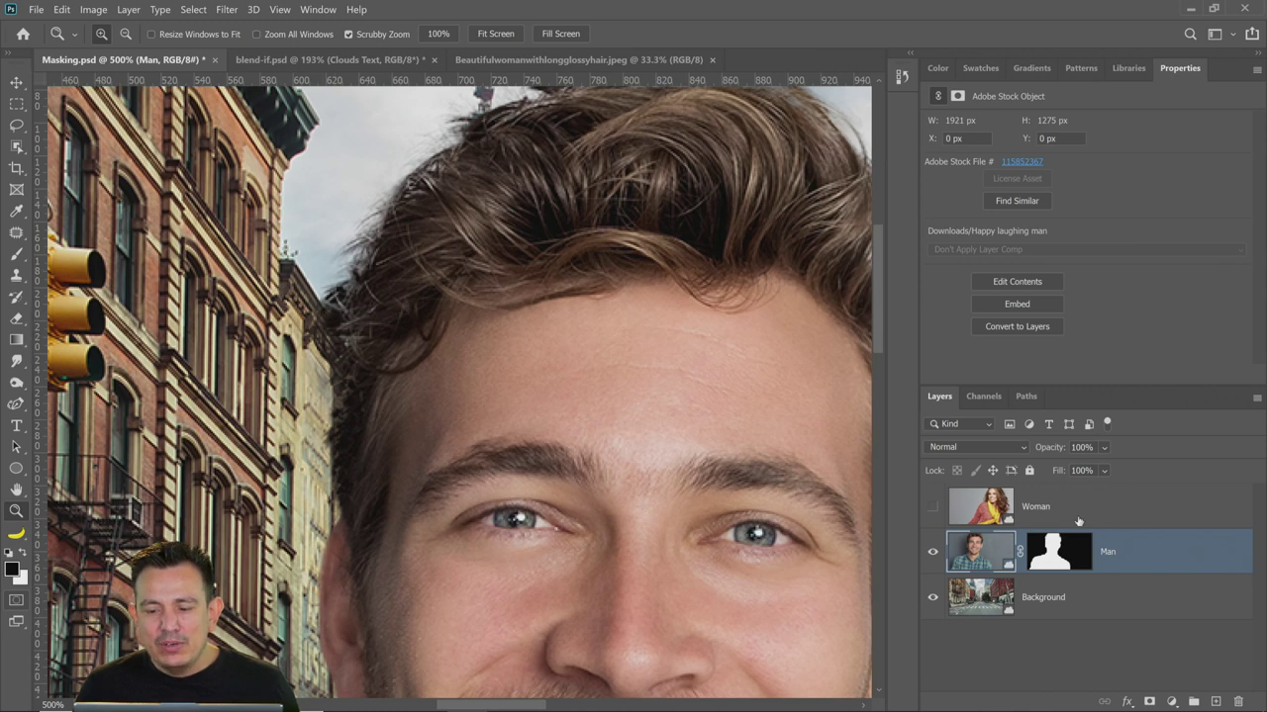
Target the Man layer's mask and set up the Brush tool with a white foreground and a size of 15
left_click(1064, 560)
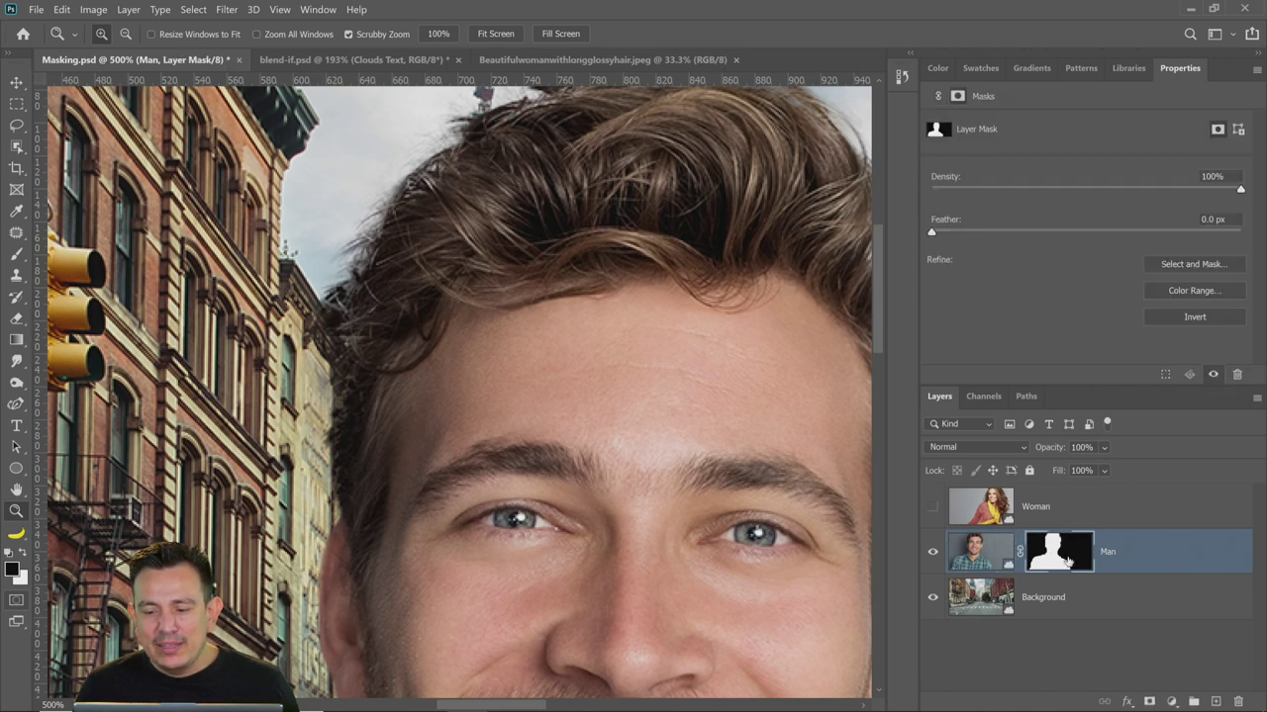
left_click(16, 253)
left_click(83, 256)
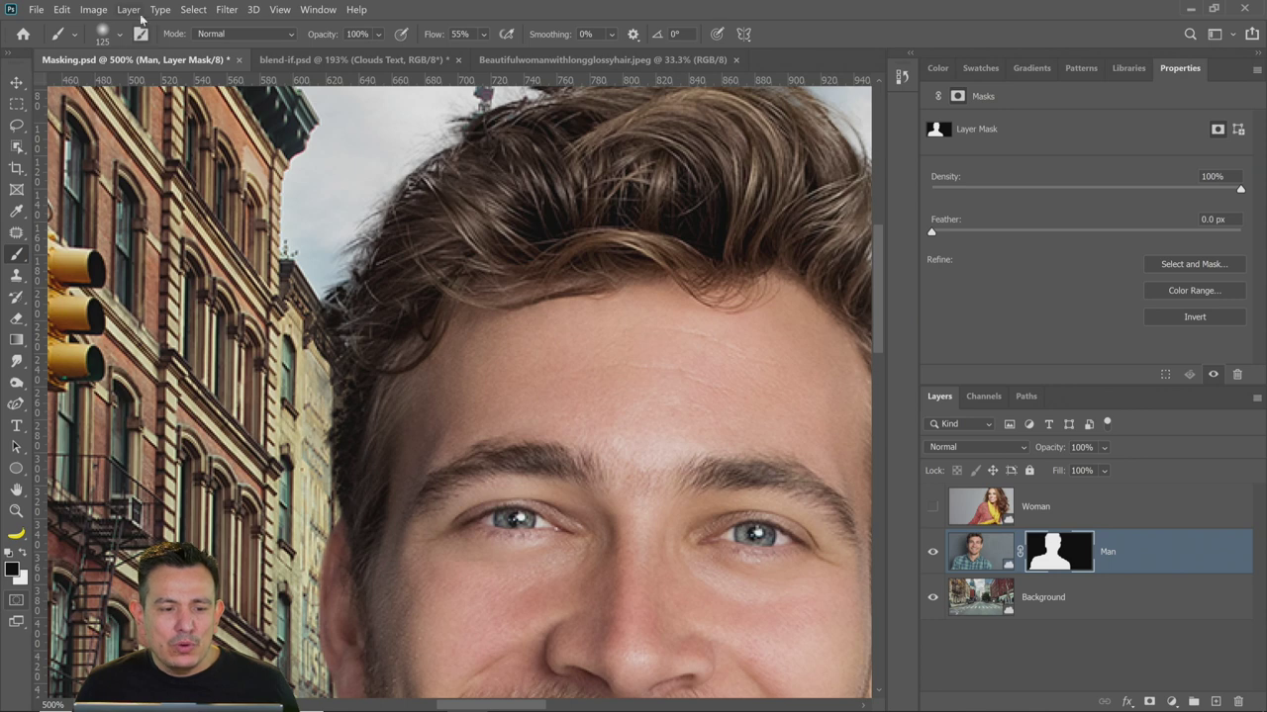
left_click(25, 554)
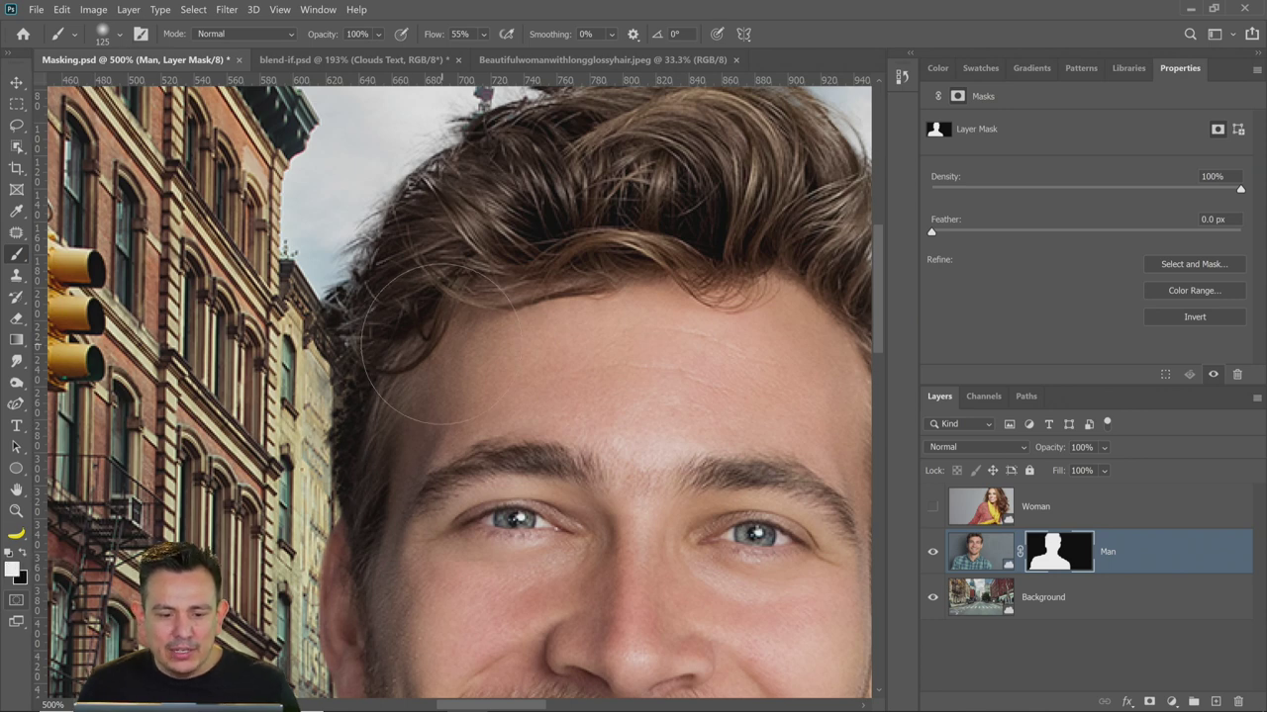
key("bracketleft")
key("bracketleft")
key("bracketleft")
key("bracketleft")
key("bracketleft")
key("bracketleft")
key("bracketleft")
key("bracketleft")
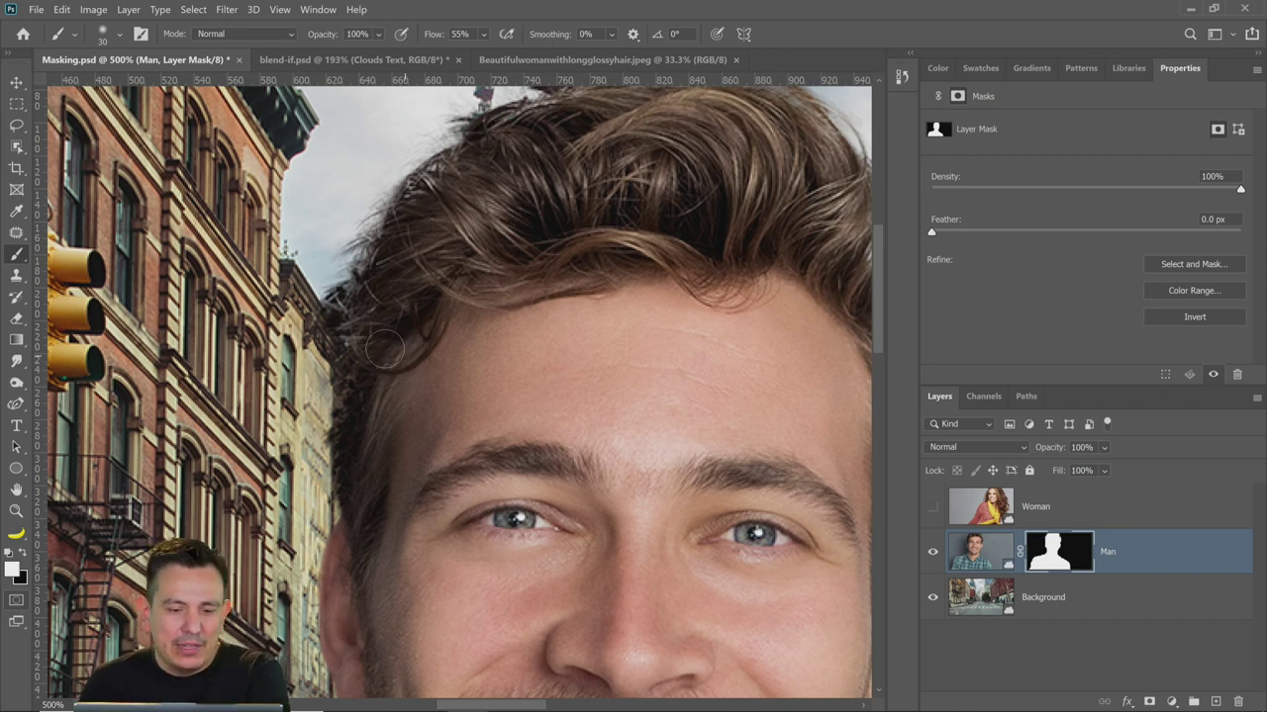
key("bracketleft")
key("bracketleft")
key("bracketleft")
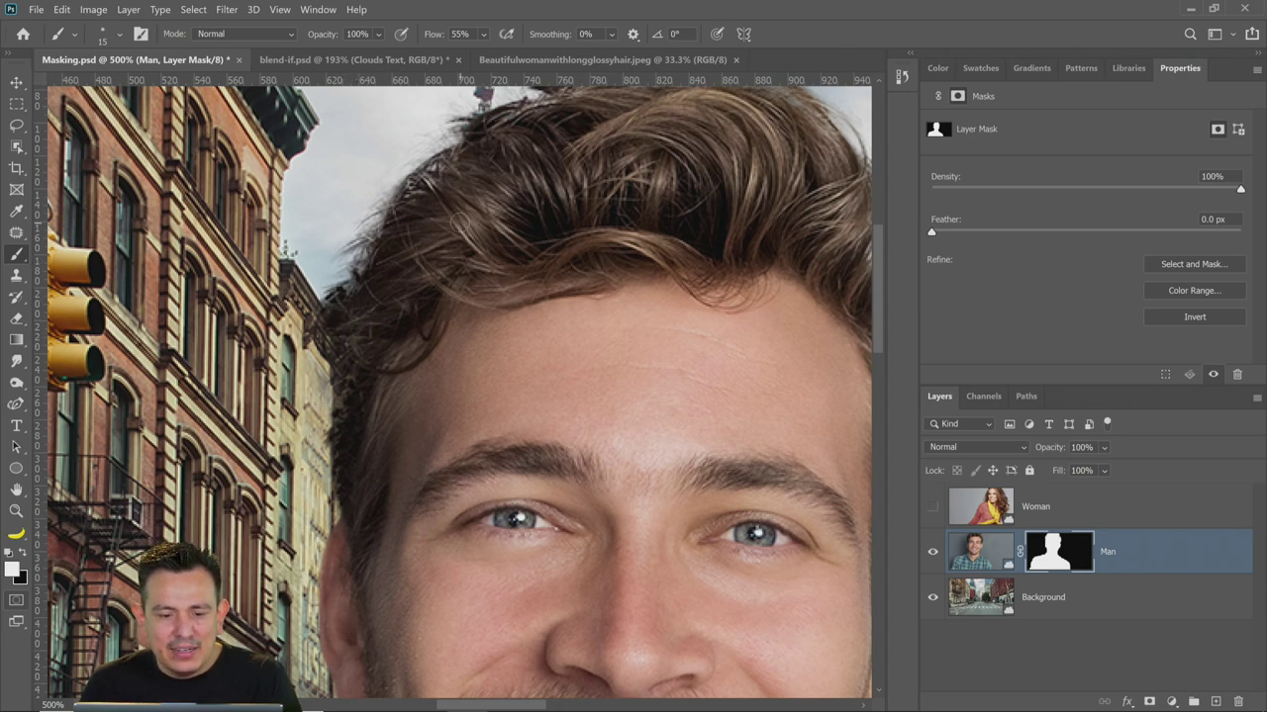
Inspect the man's hair edges up close, and compare the composite at 100% with the Man layer hidden and shown
left_click_drag(460, 223, 358, 358)
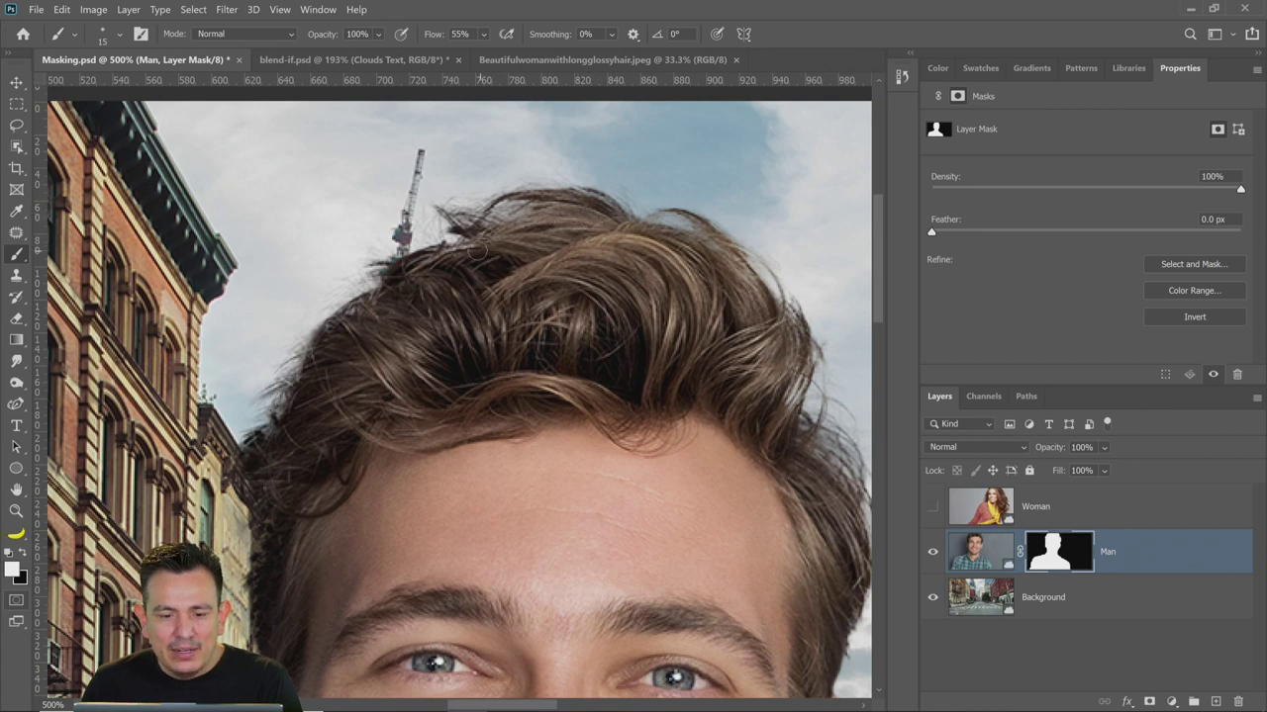
scroll(538, 288, "right", 3)
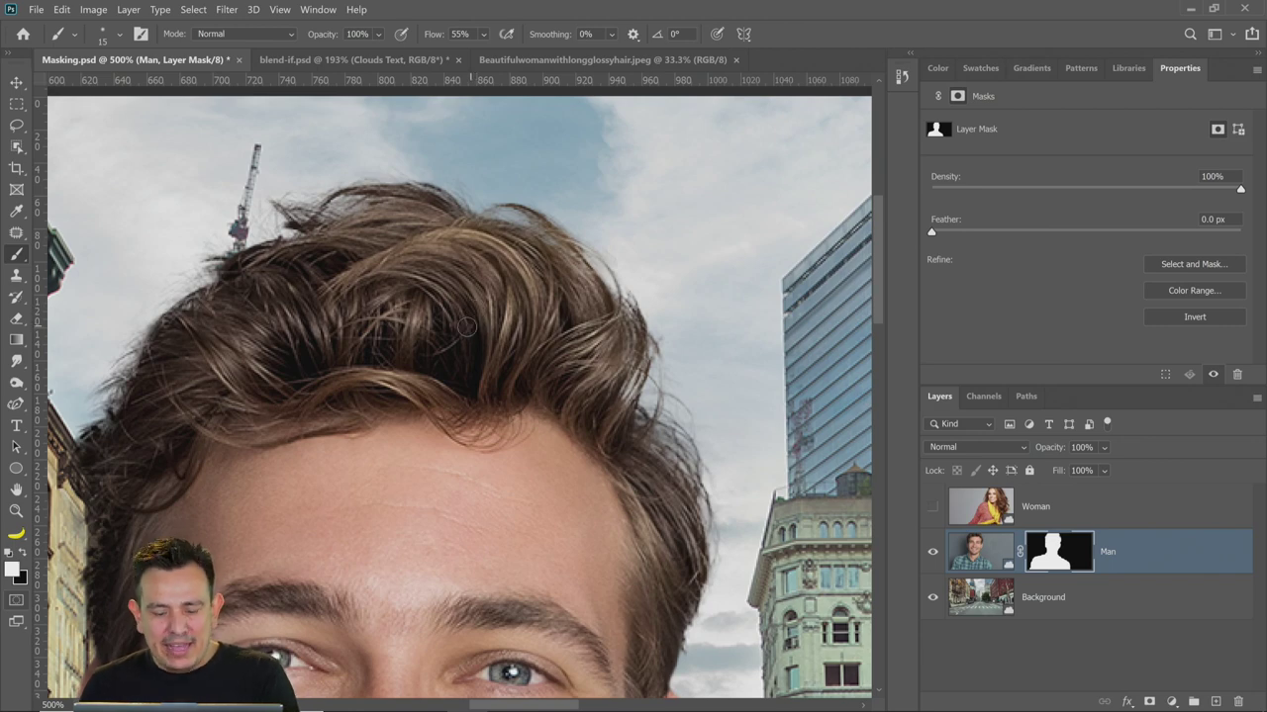
mouse_move(471, 356)
left_mouse_down()
mouse_move(461, 376)
mouse_move(466, 355)
left_mouse_up()
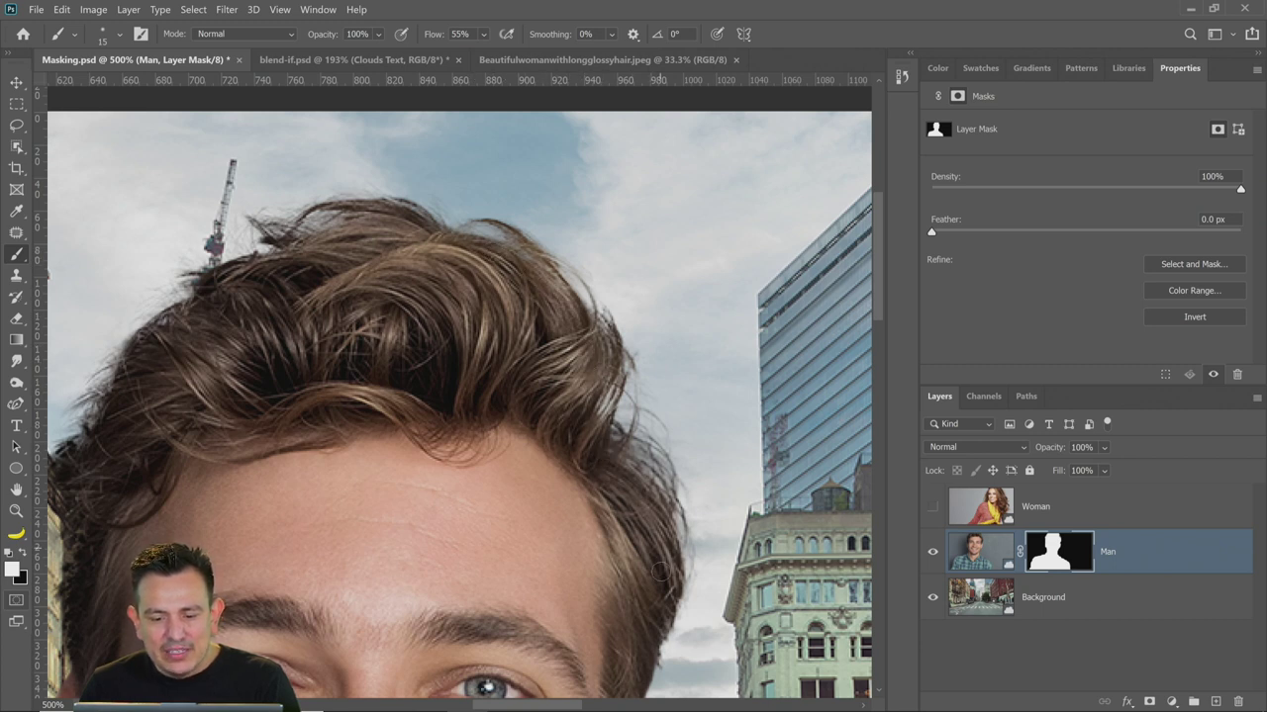
double_click(16, 512)
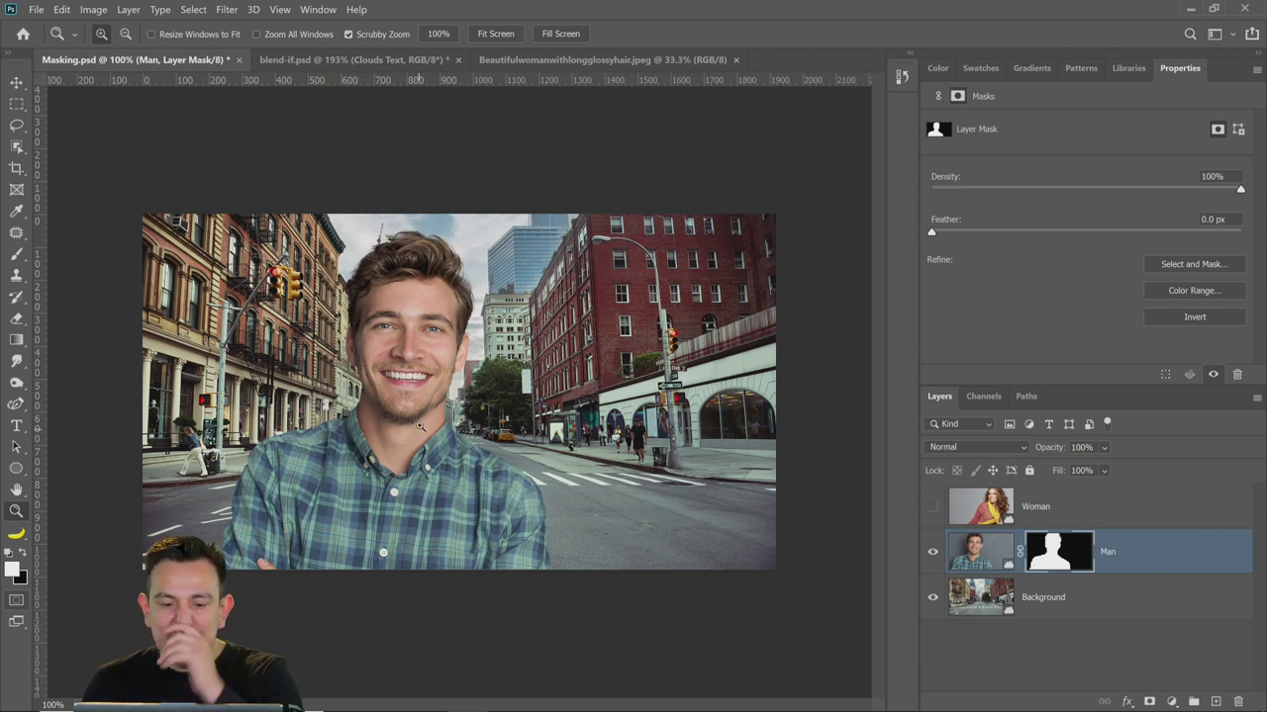
left_click(932, 552)
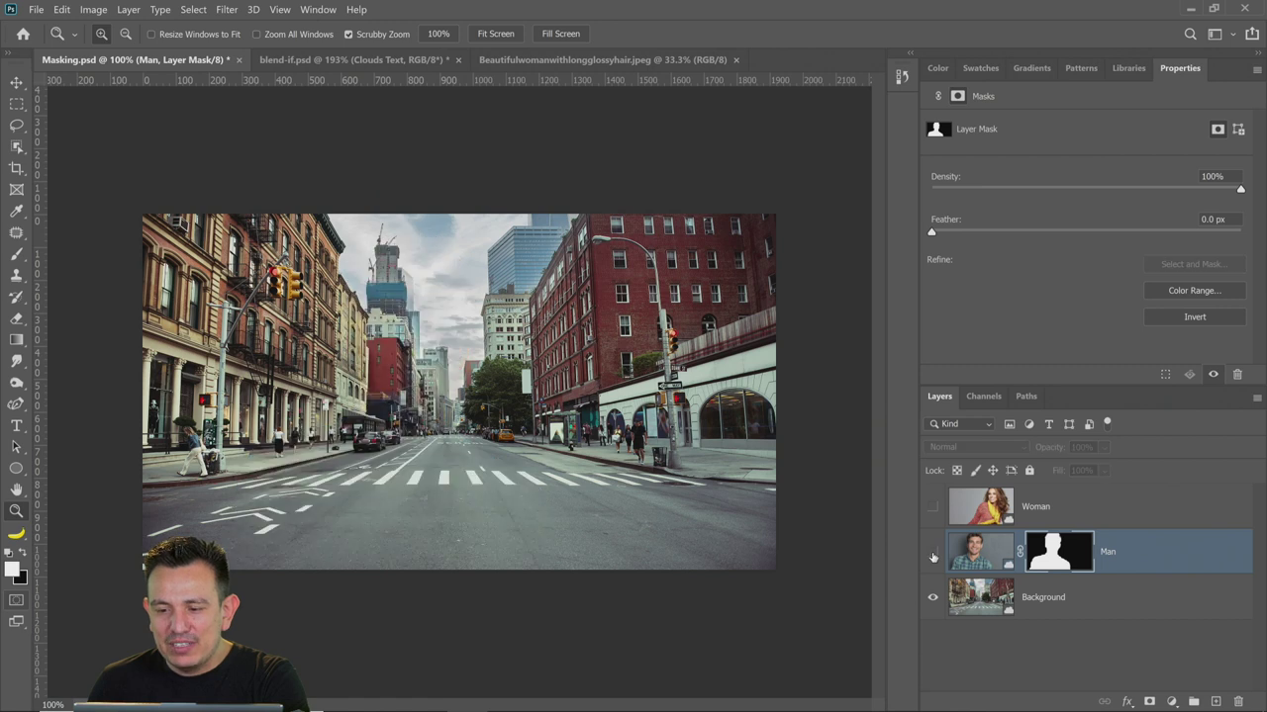
left_click(932, 552)
left_click(932, 552)
left_click(933, 552)
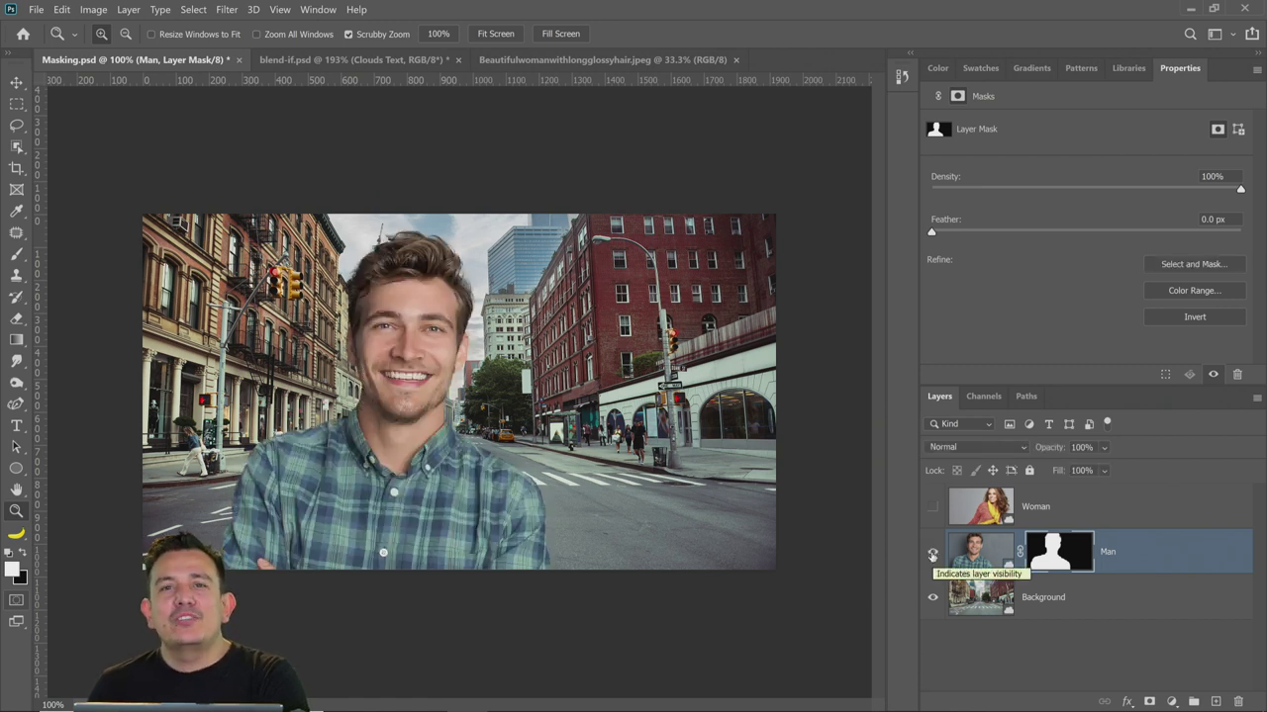
Hide the Man layer, show the Woman layer and make it the active layer
left_click(932, 552)
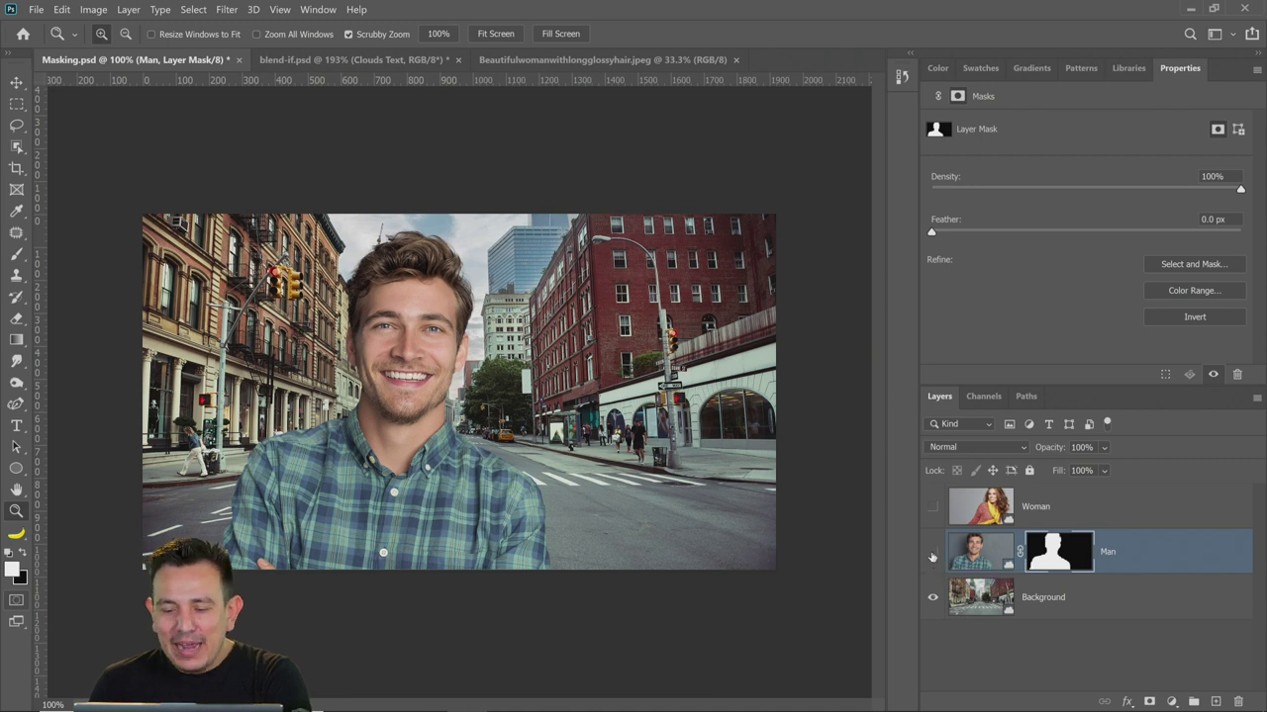
left_click(933, 509)
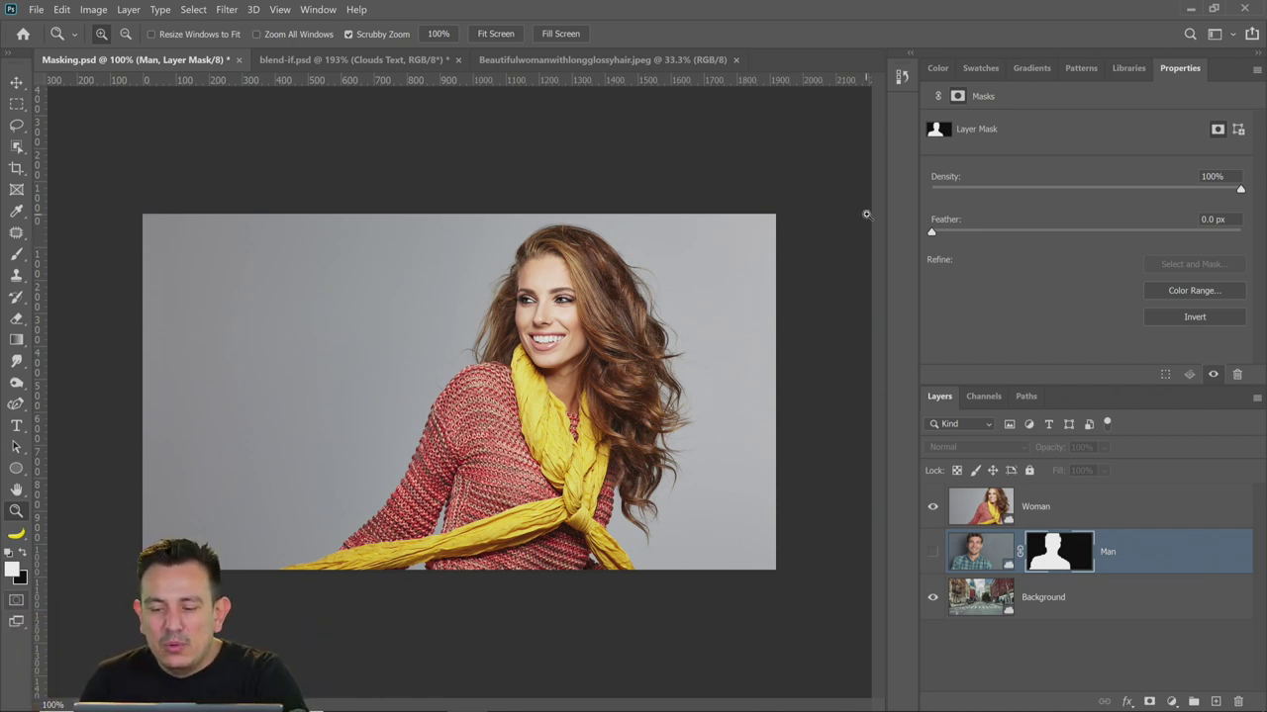
left_click(1074, 510)
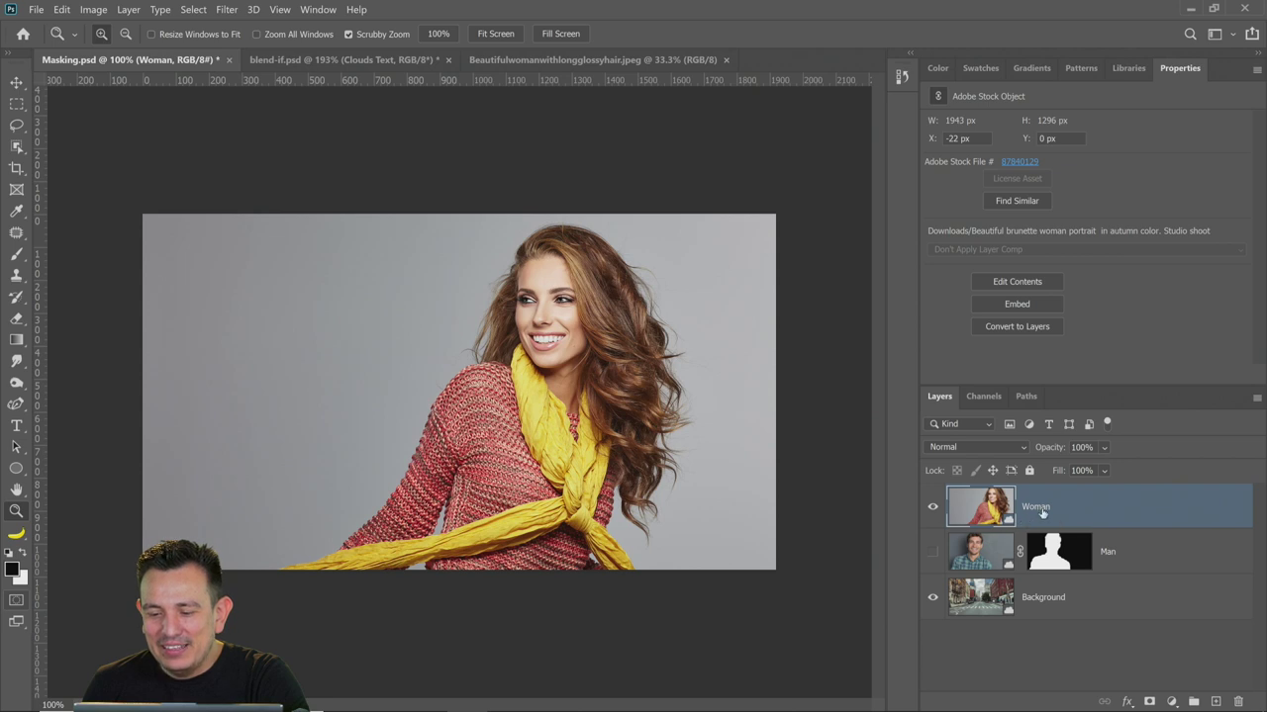
left_click(932, 508)
left_click(932, 508)
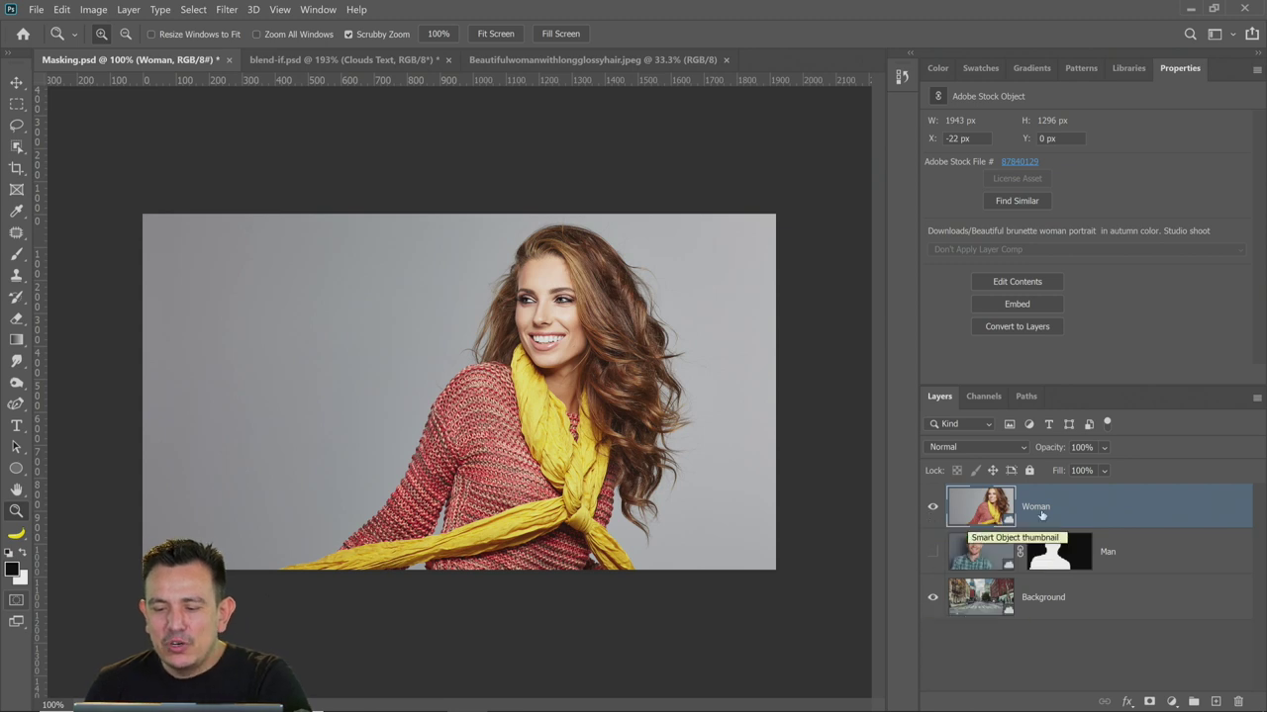
Open the Woman layer in Select and Mask and select the woman automatically with Select Subject
left_click(204, 10)
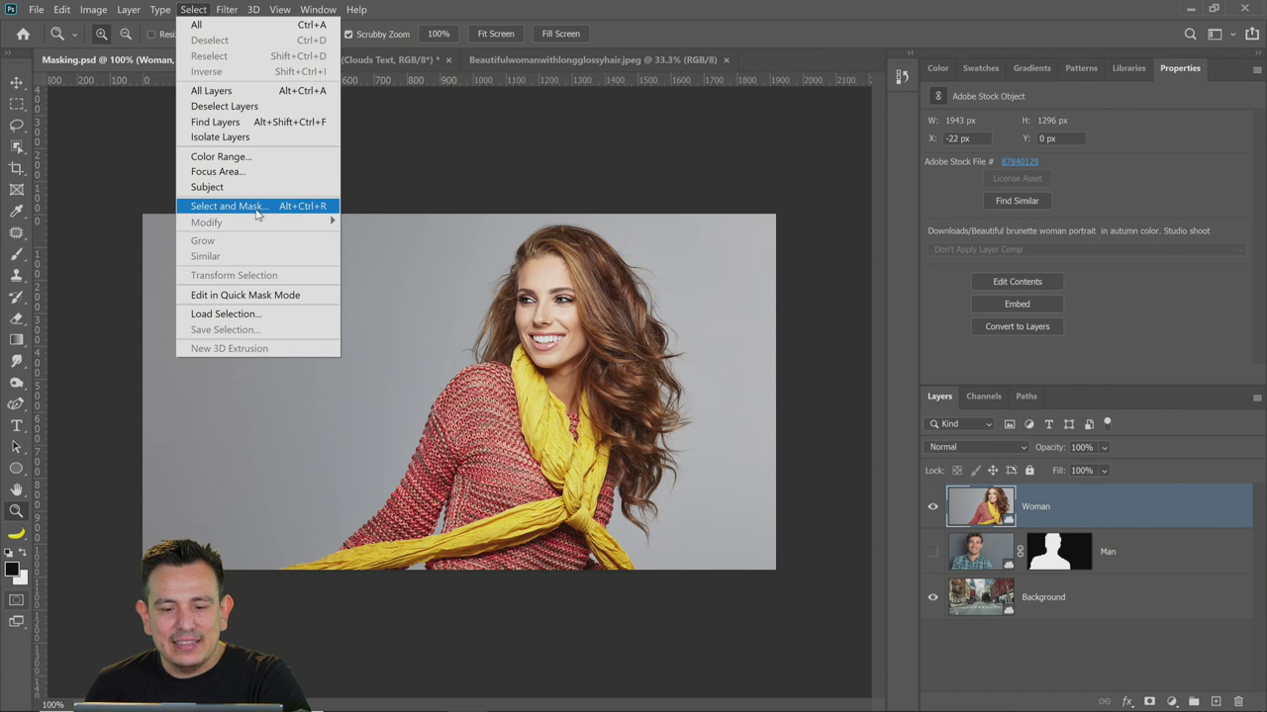
left_click(256, 208)
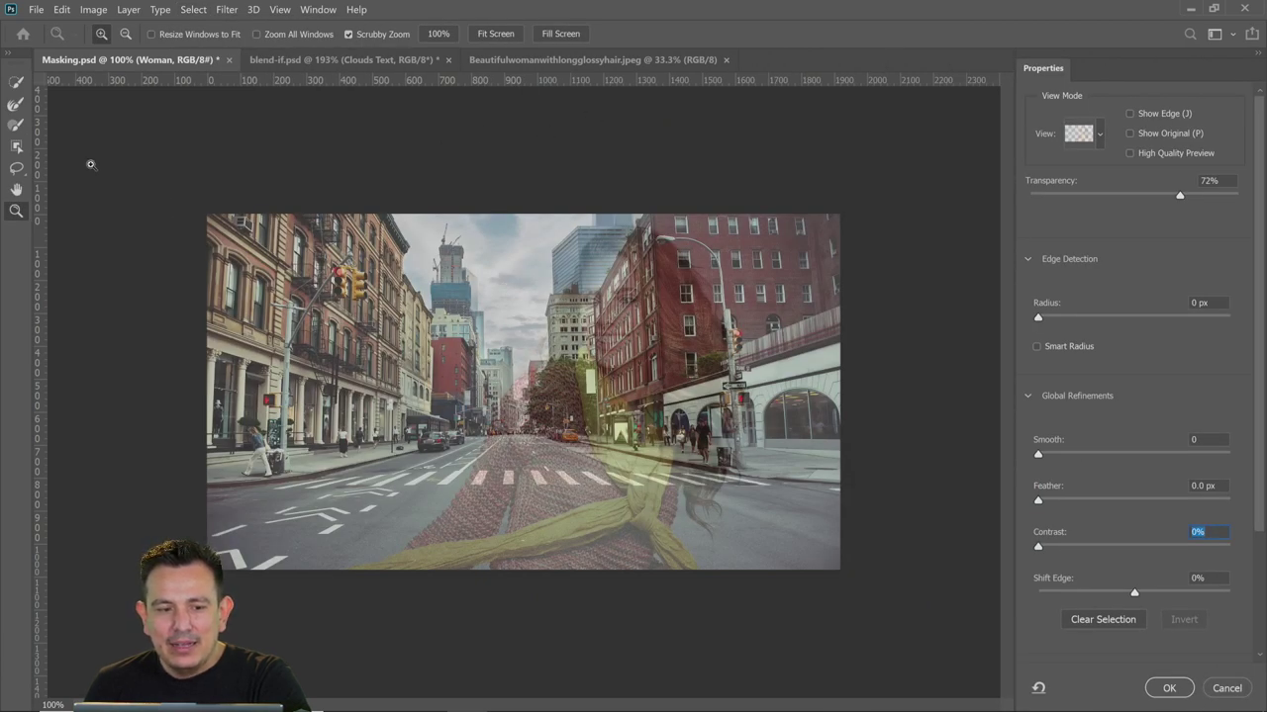
left_click(16, 83)
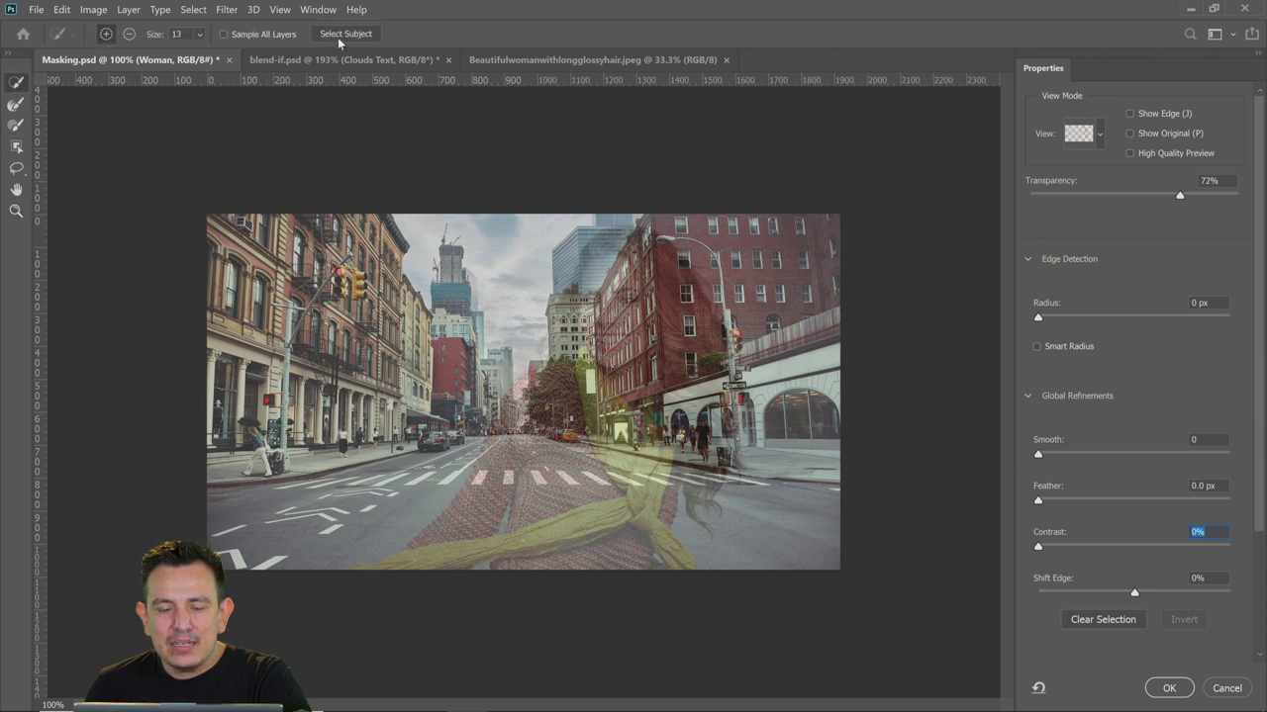
left_click(340, 37)
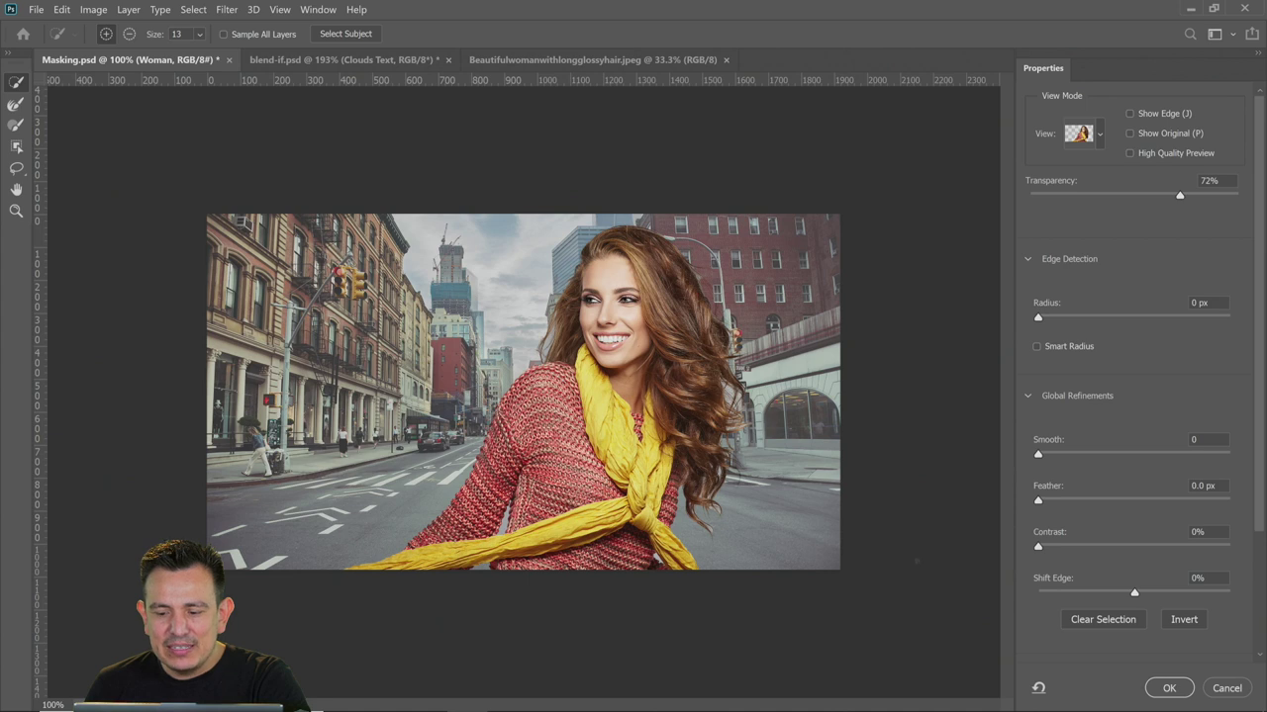
Set the global refinements to Smooth 9, Contrast 10% and Shift Edge -12%, and apply the result as the Woman layer's mask
left_click_drag(1048, 453, 1054, 454)
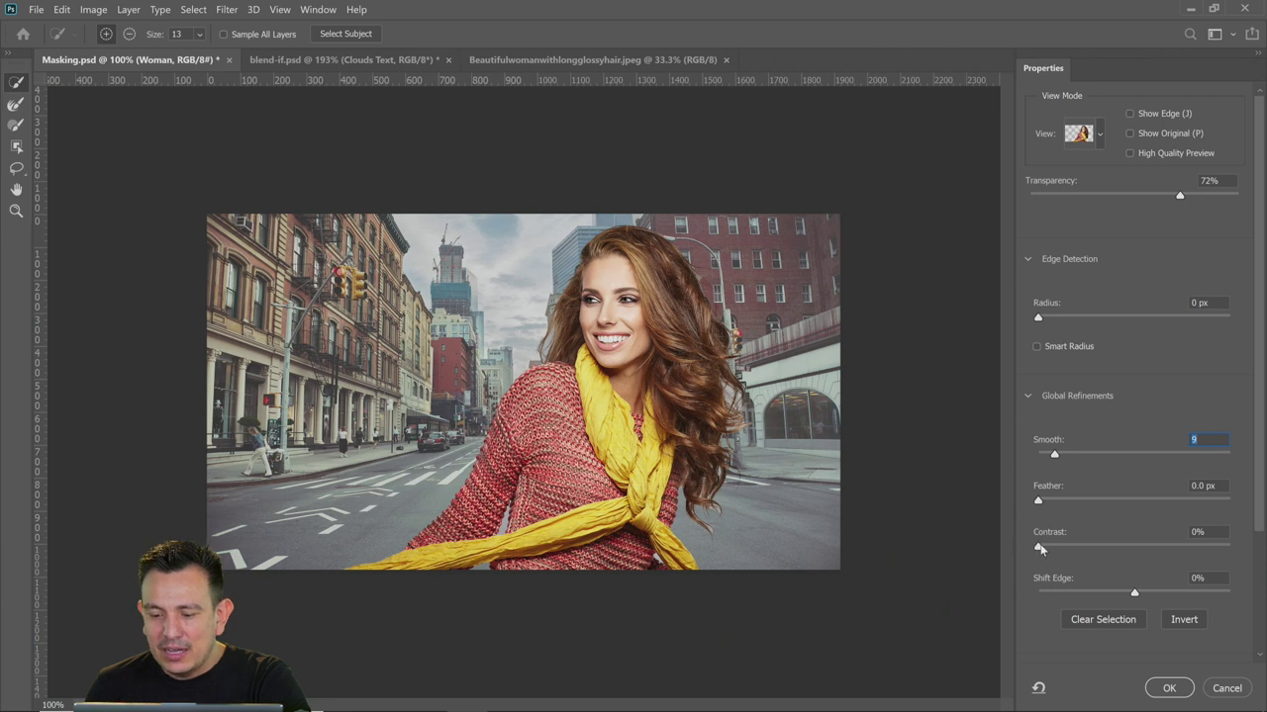
left_click_drag(1053, 548, 1057, 547)
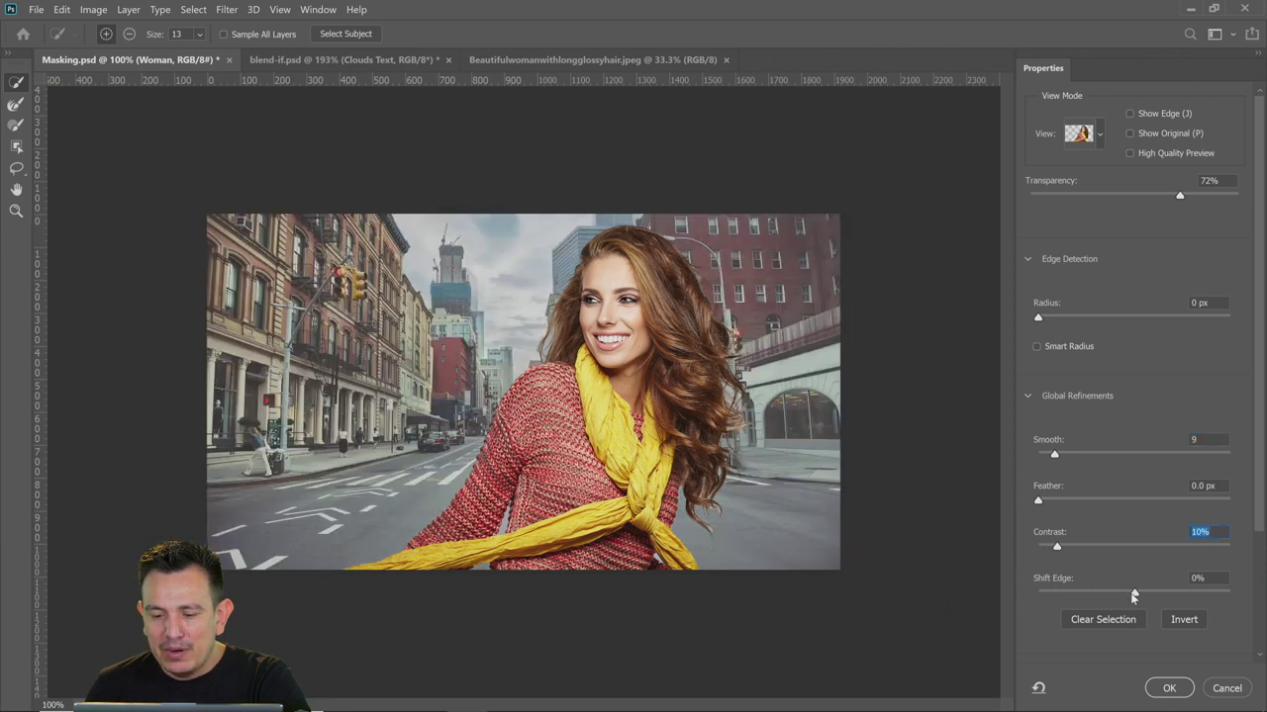
left_click_drag(1128, 593, 1121, 594)
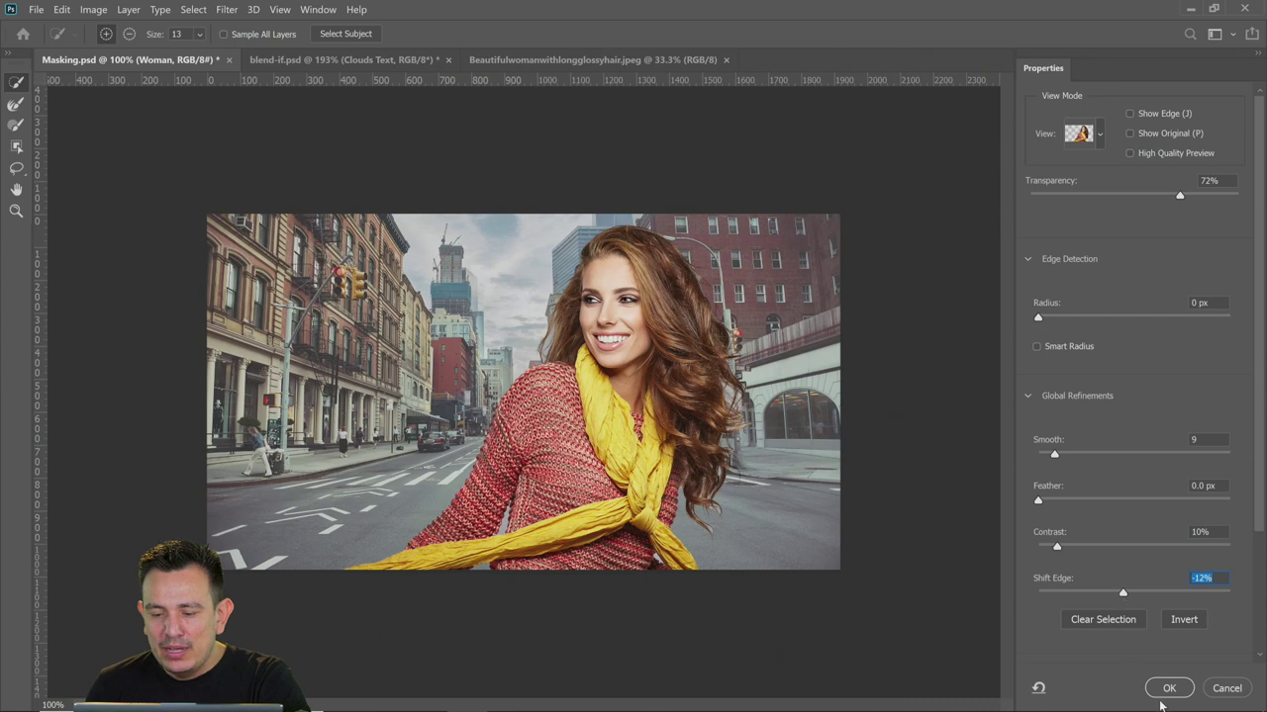
left_click(1165, 693)
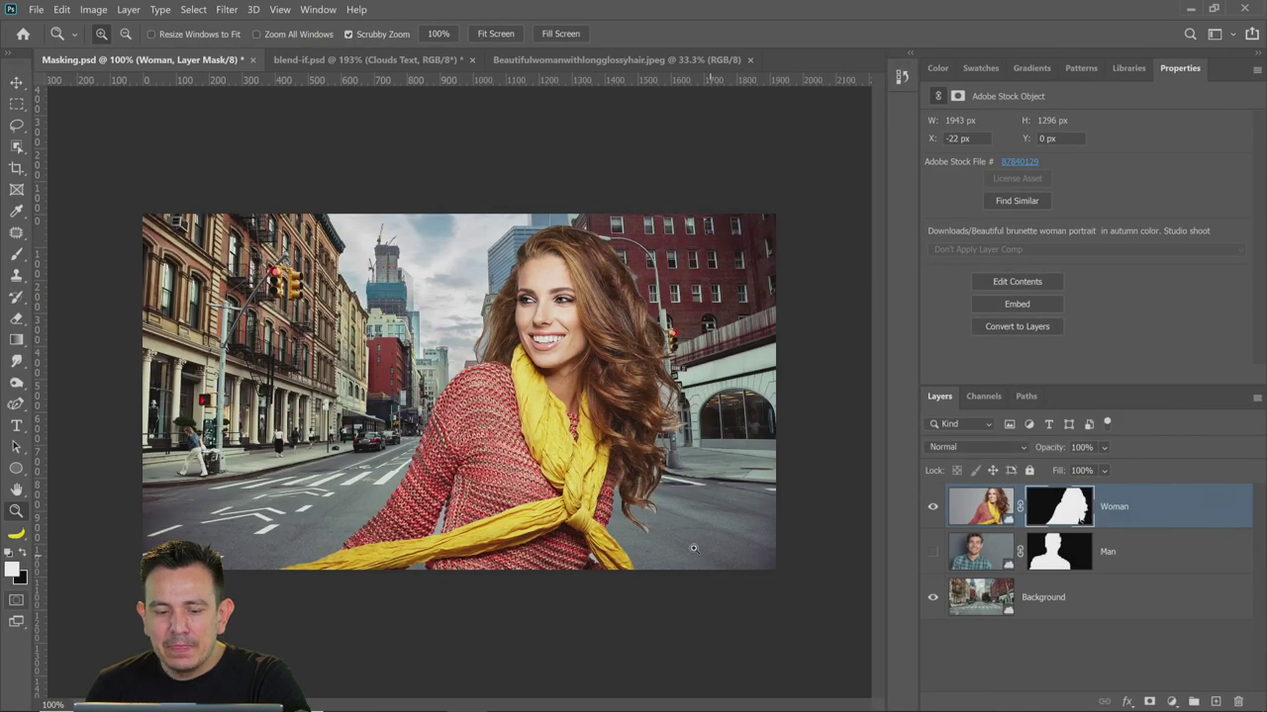
Apply the Minimum filter to the Woman layer's mask with a 1.3-pixel radius, preserving roundness
left_click(226, 10)
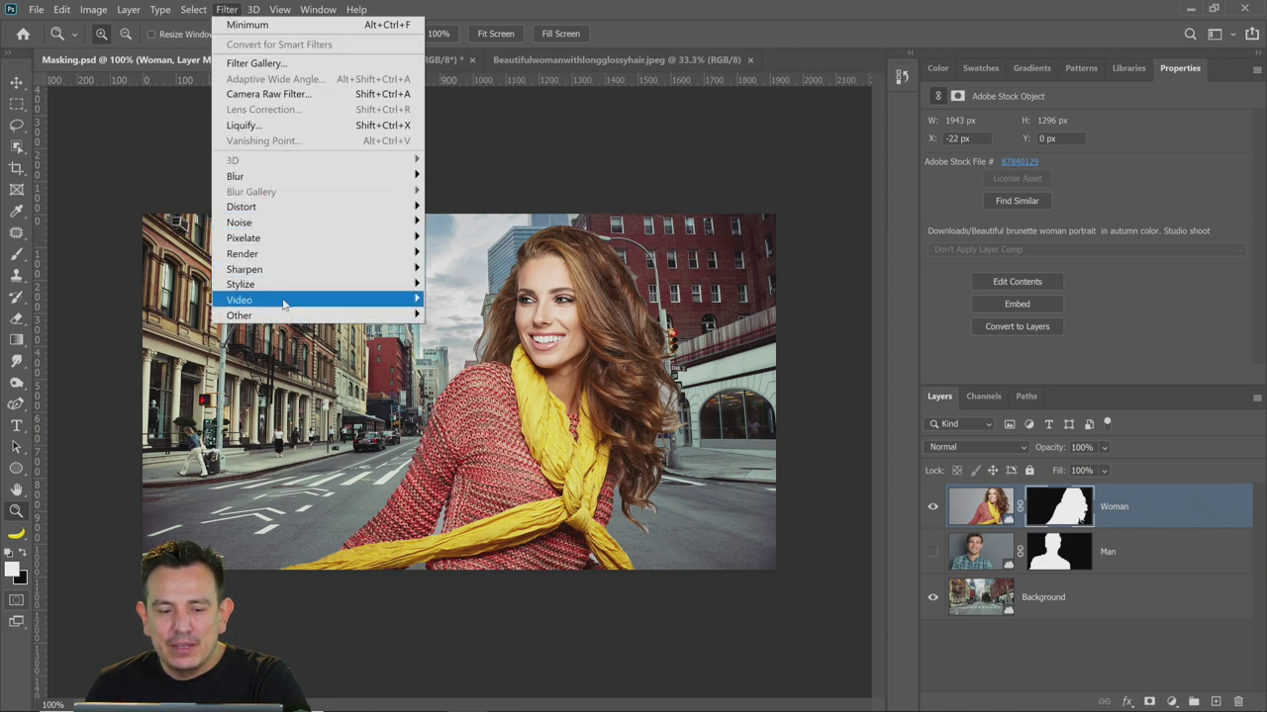
mouse_move(290, 314)
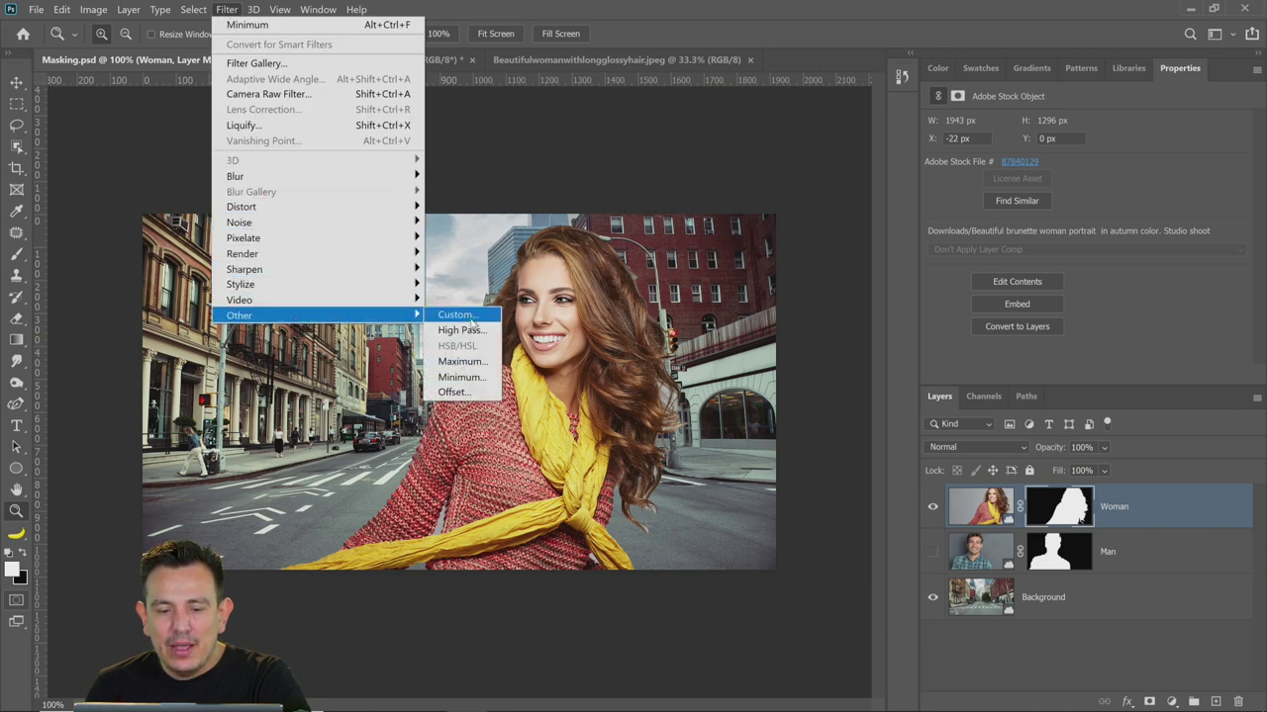
left_click(481, 380)
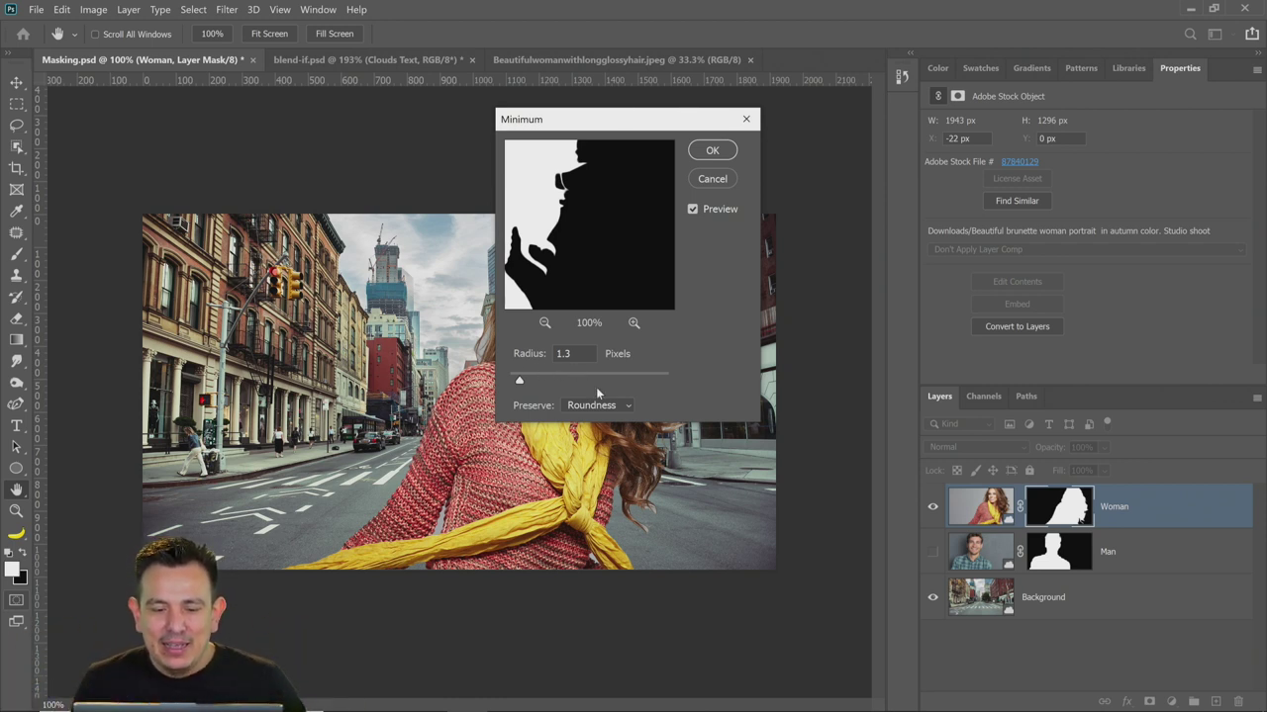
left_click(712, 151)
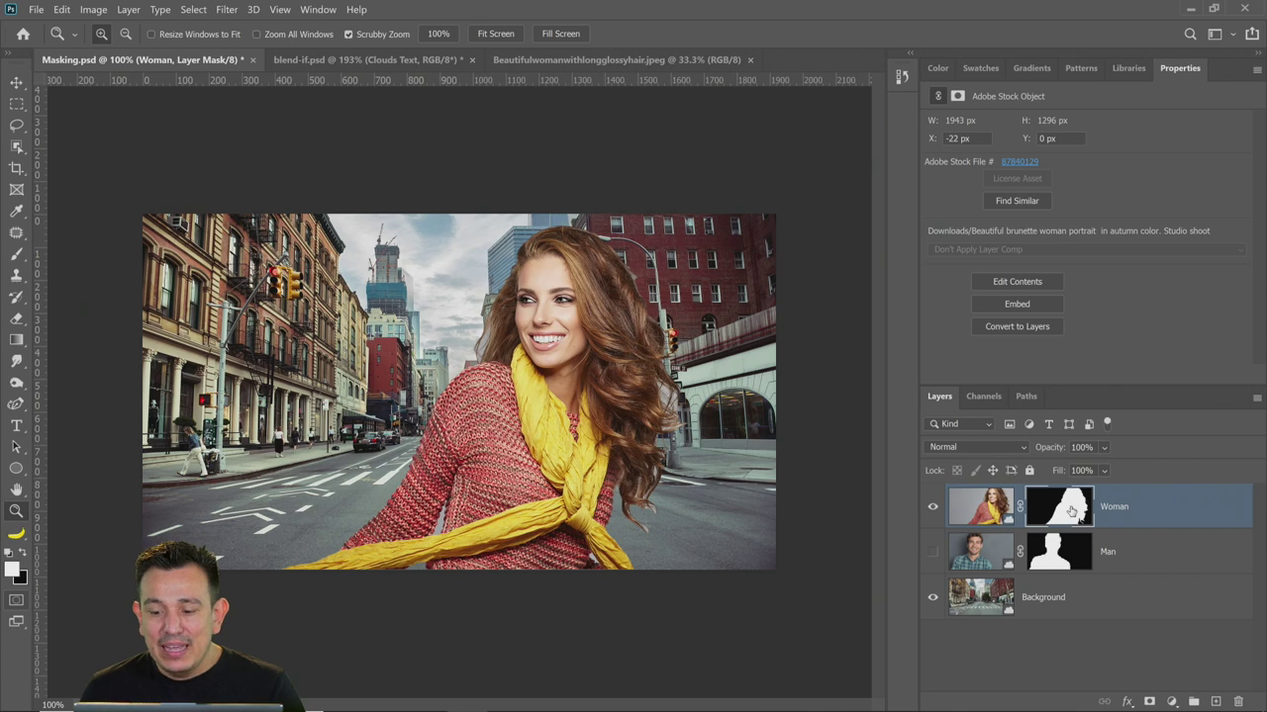
Reopen the Woman layer's mask in Select and Mask, refine her hair with the size 70 Refine Edge Brush and apply it
double_click(1072, 511)
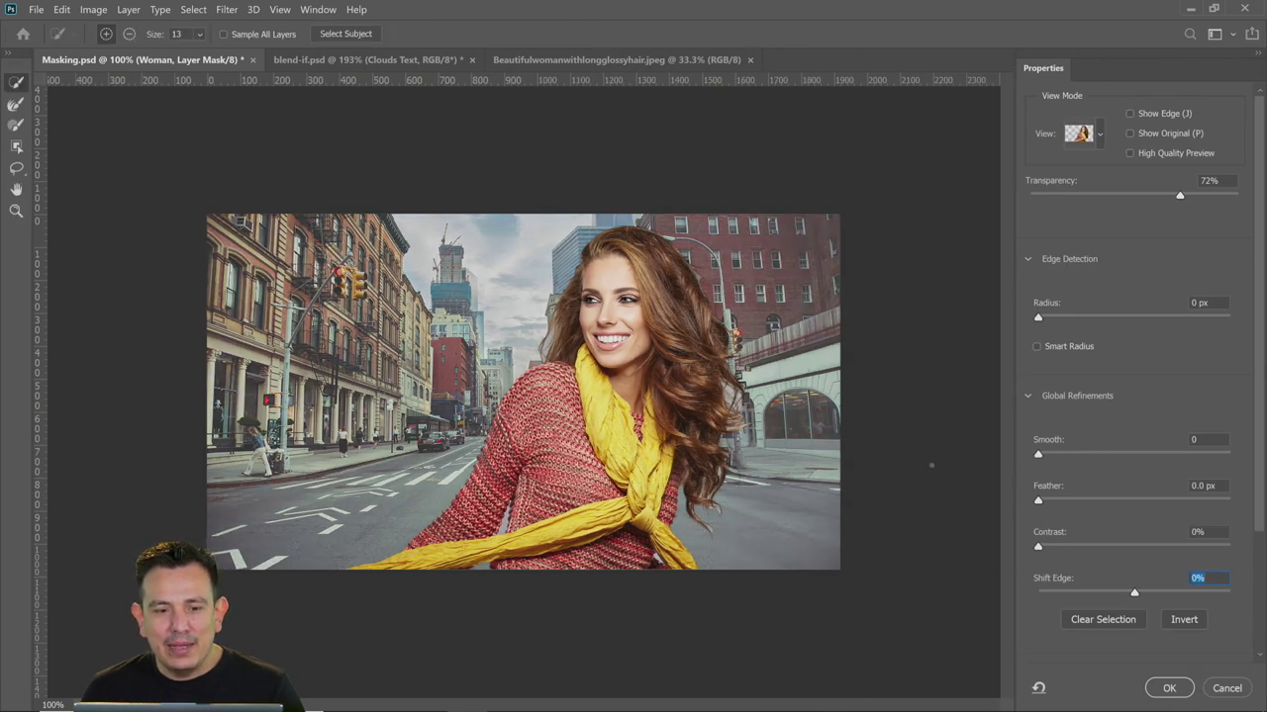
left_click(17, 105)
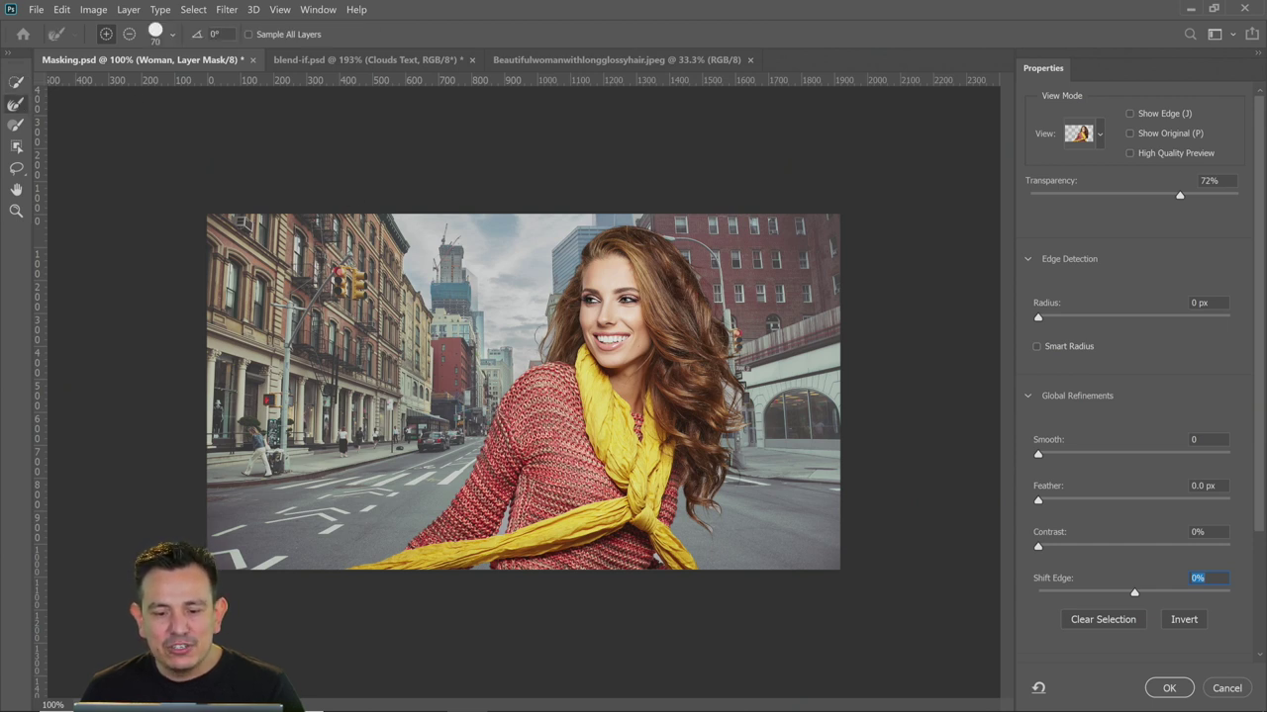
left_click_drag(540, 350, 547, 282)
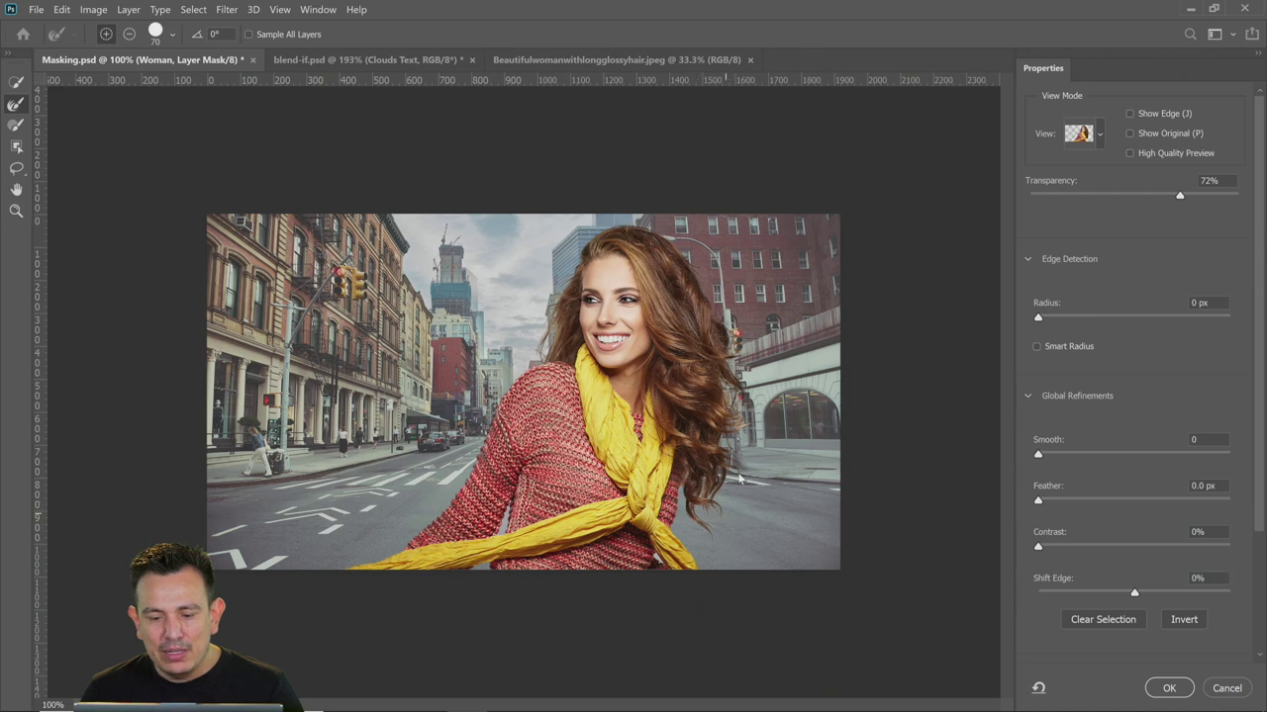
left_click(1169, 689)
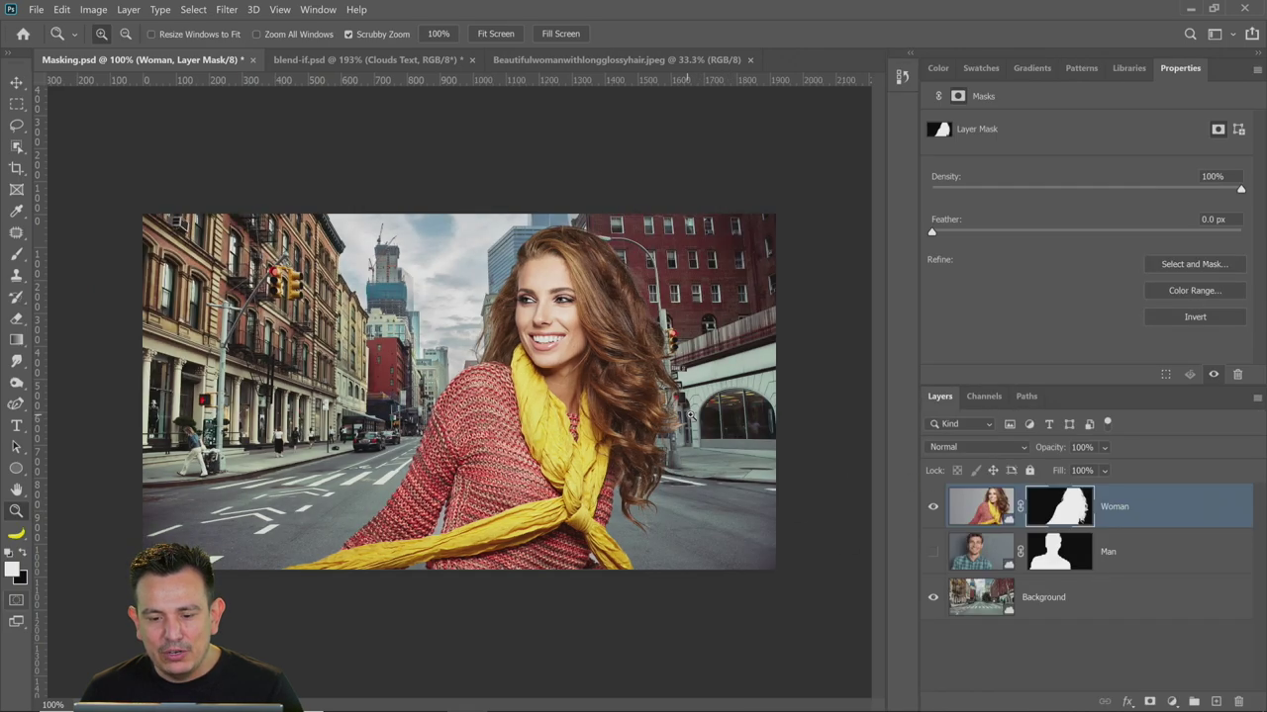
Ready the Brush tool at size 10 with black as the foreground colour for the Woman layer's mask
left_click_drag(643, 279, 624, 316)
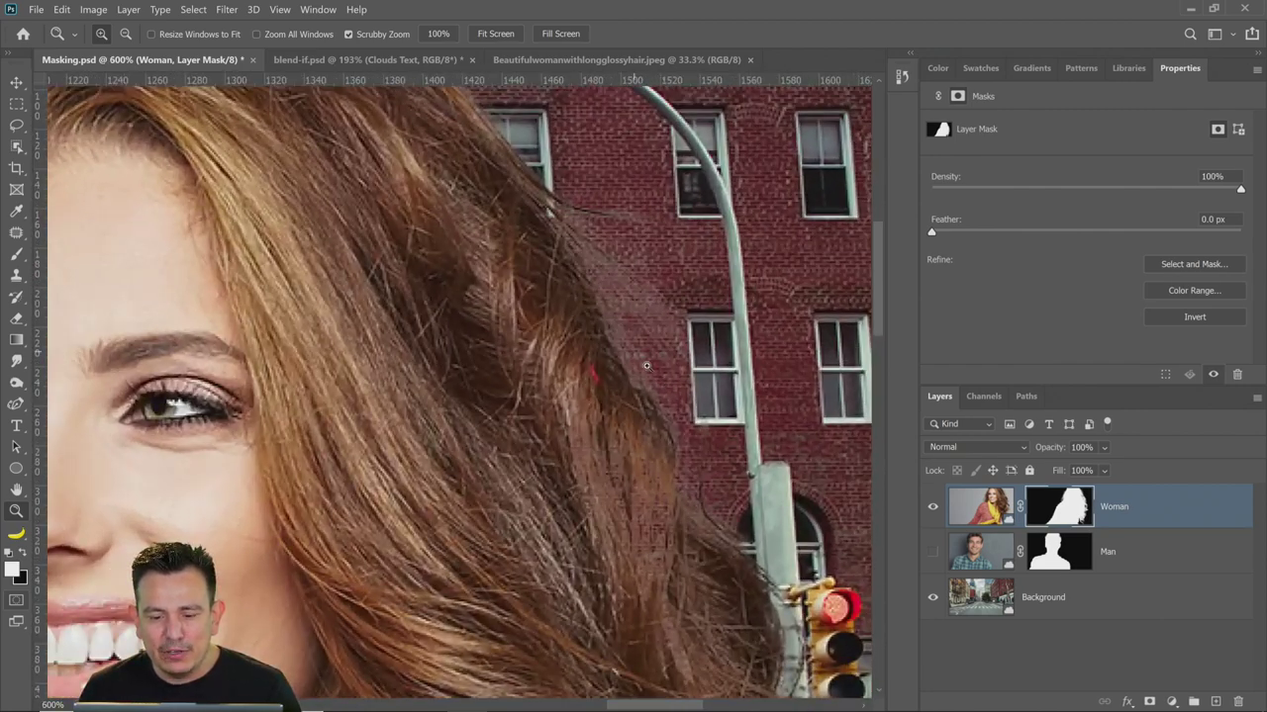
scroll(677, 460, "down", 2)
scroll(680, 463, "down", 9)
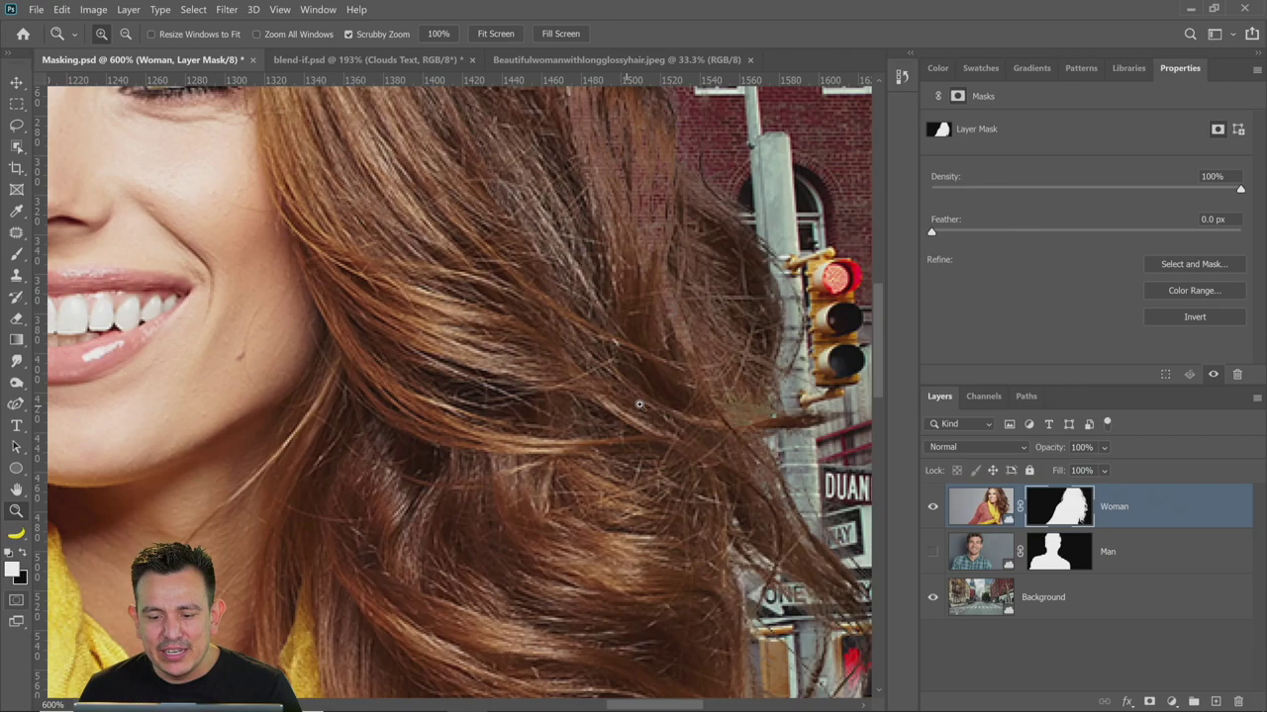
right_click(678, 410)
left_click(692, 410)
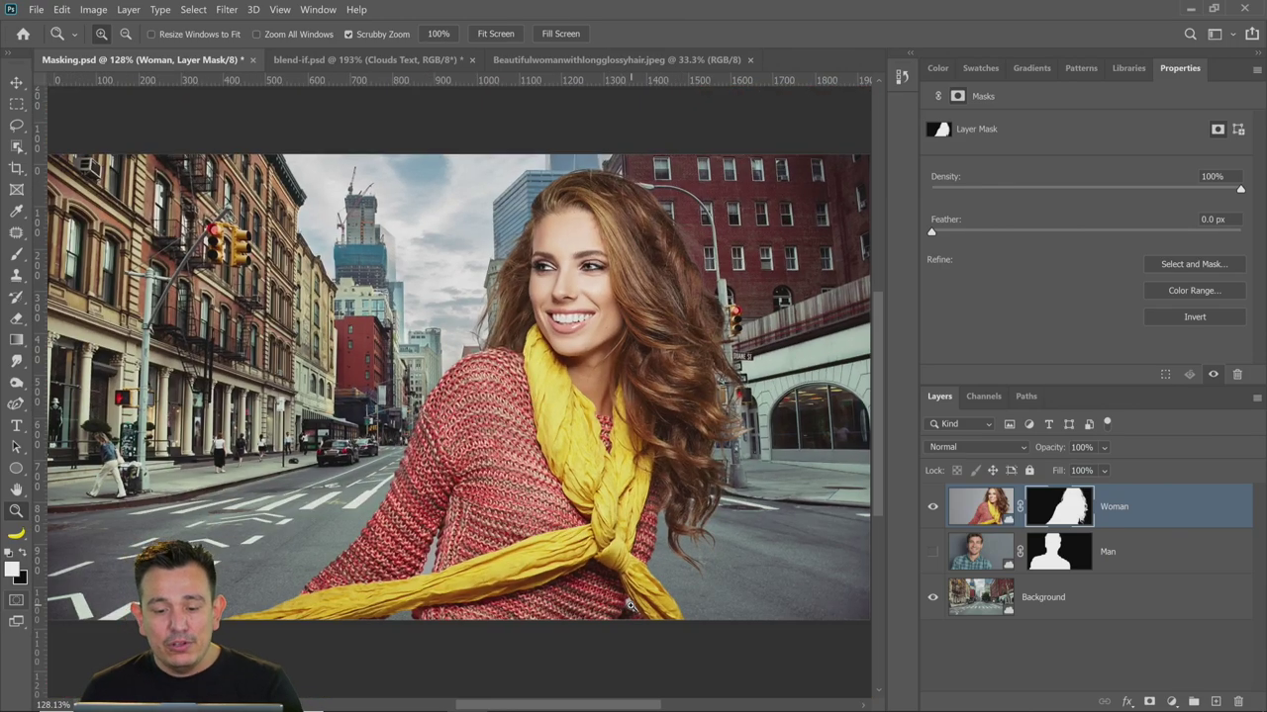
left_click_drag(626, 604, 519, 355)
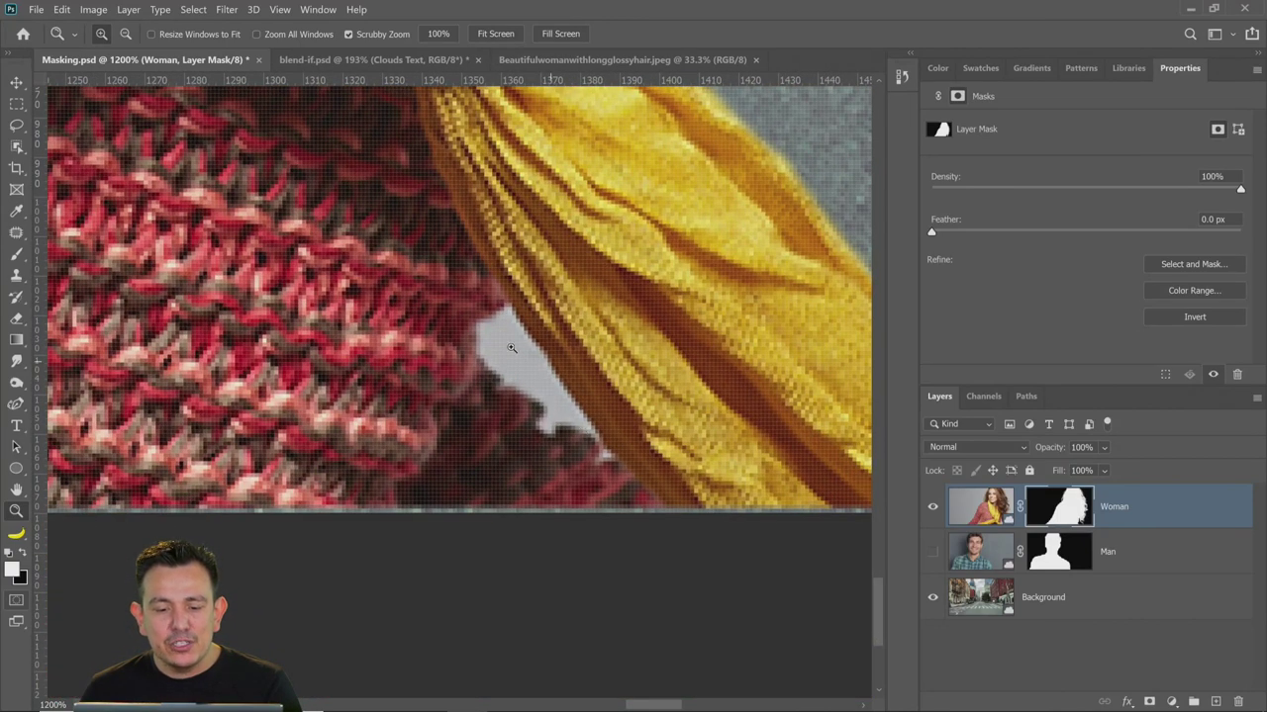
left_click_drag(16, 253, 86, 254)
key("bracketleft")
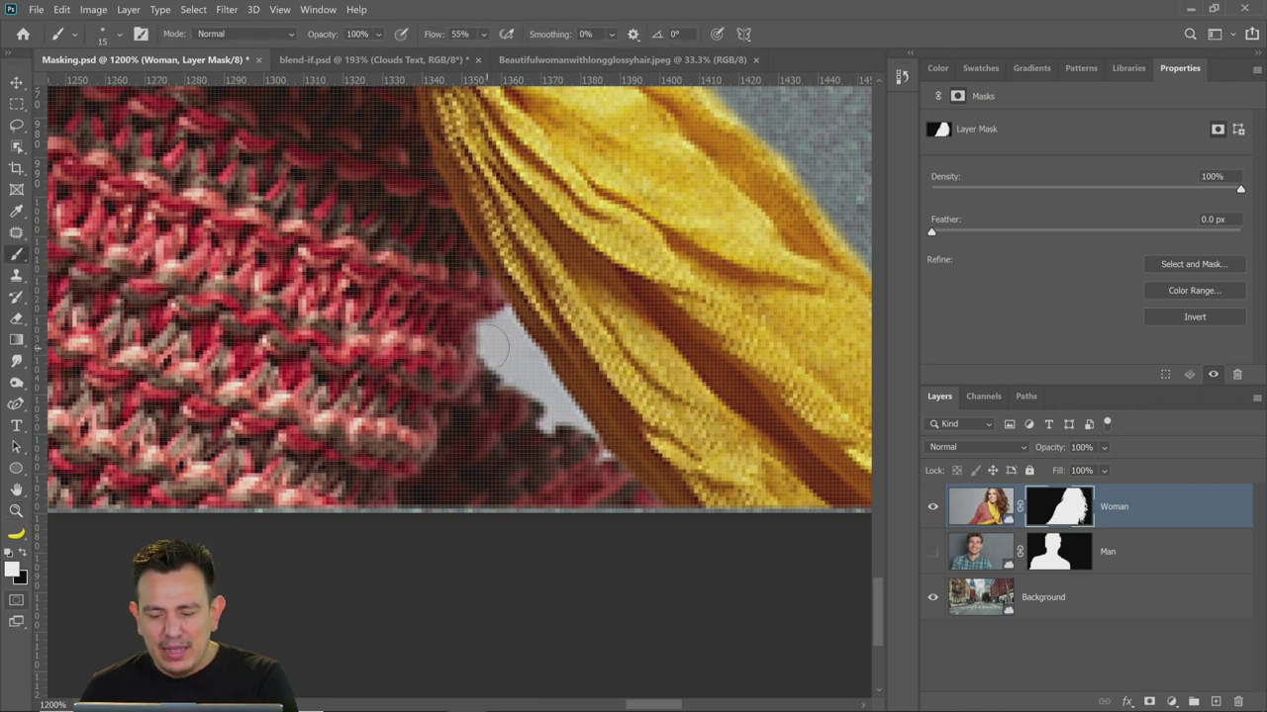
left_click(29, 555)
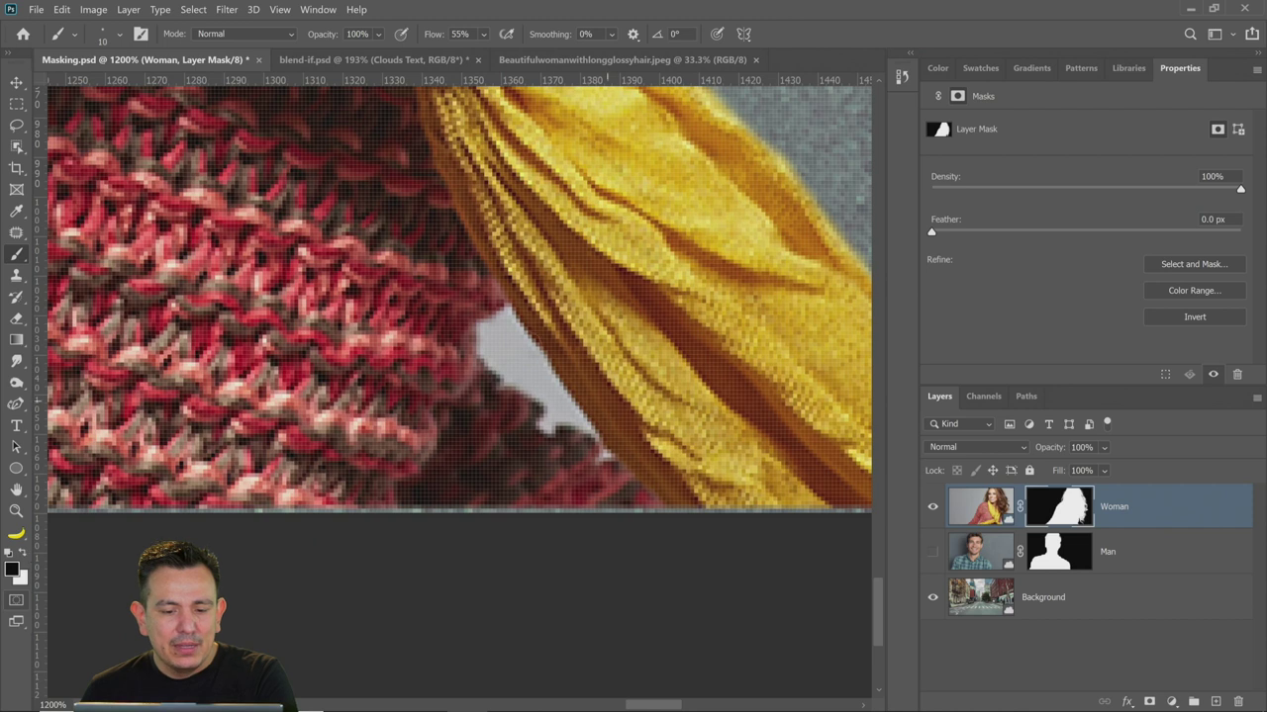
left_click(23, 556)
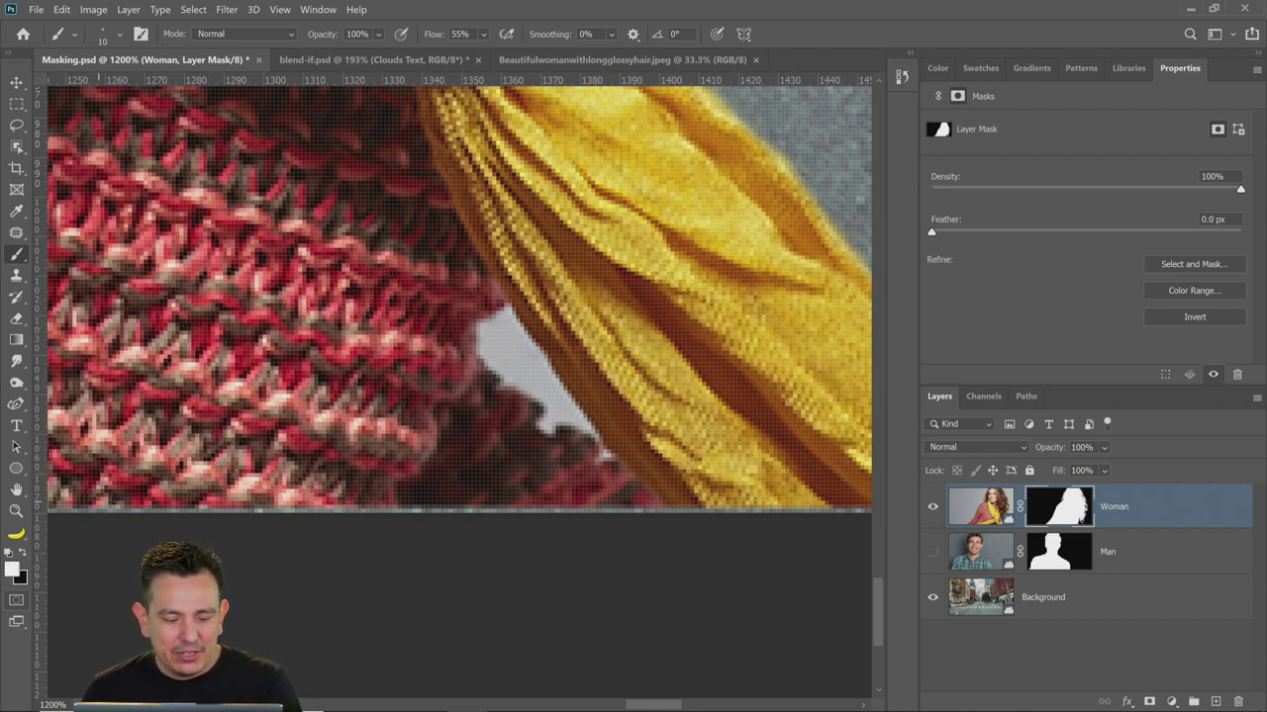
key("x")
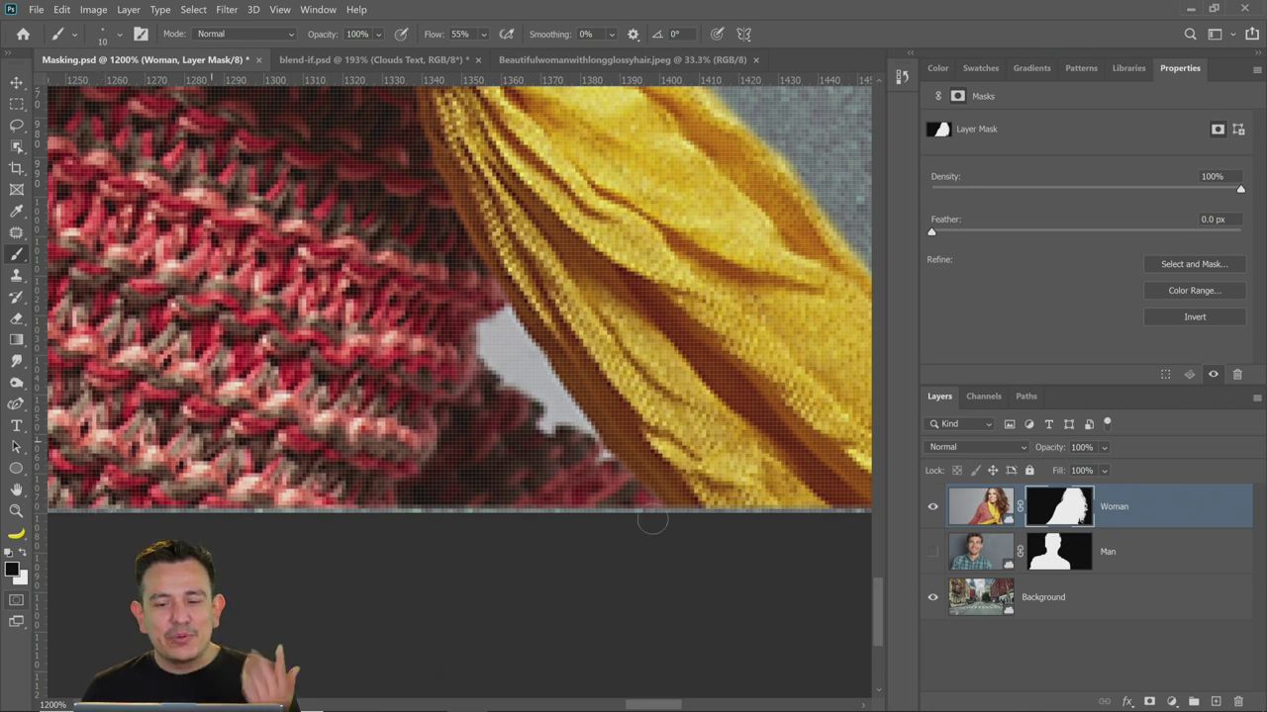
Switch between the Woman layer's image and its mask while swapping the foreground and background colours, ending on the mask
left_click(964, 513)
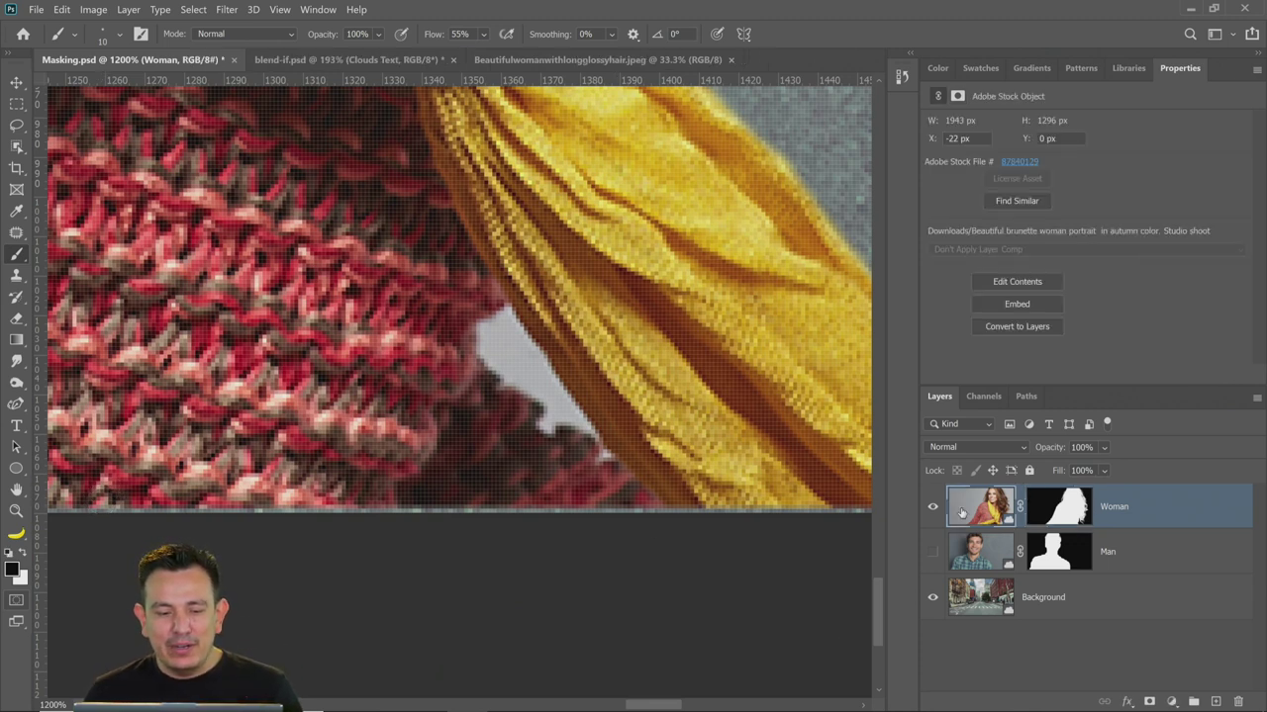
left_click(26, 554)
left_click(27, 556)
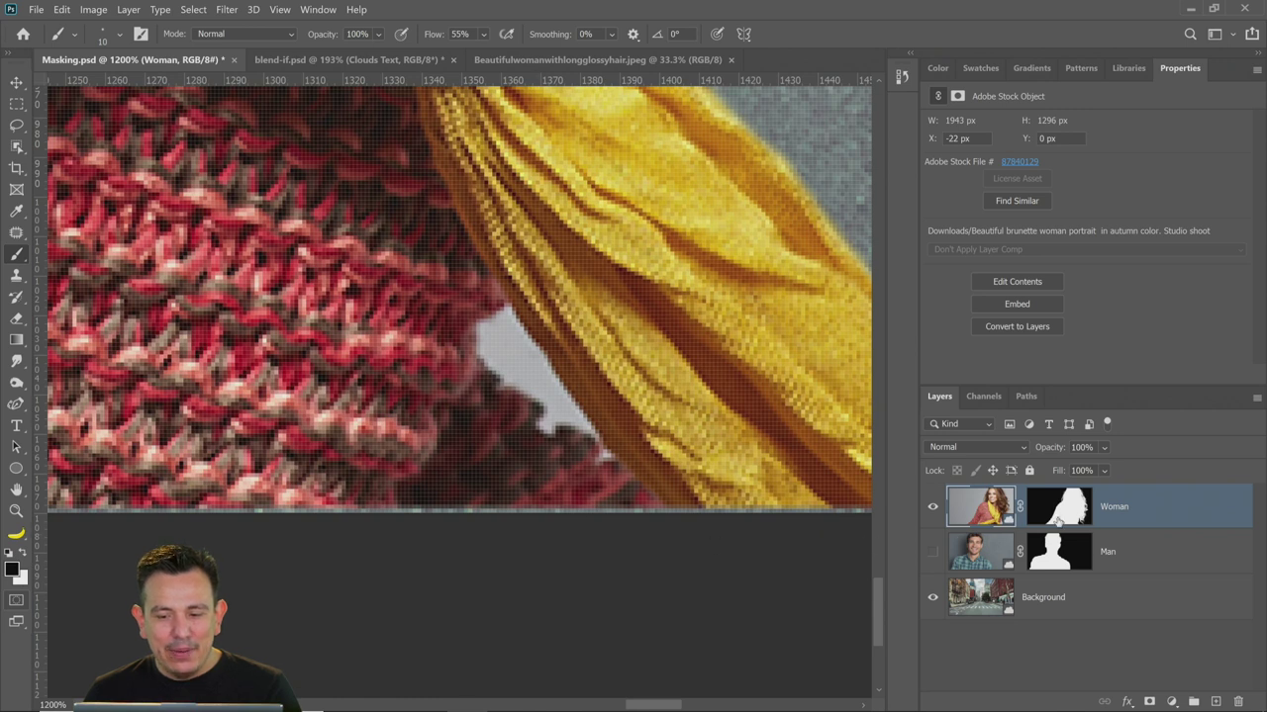
left_click(1077, 524)
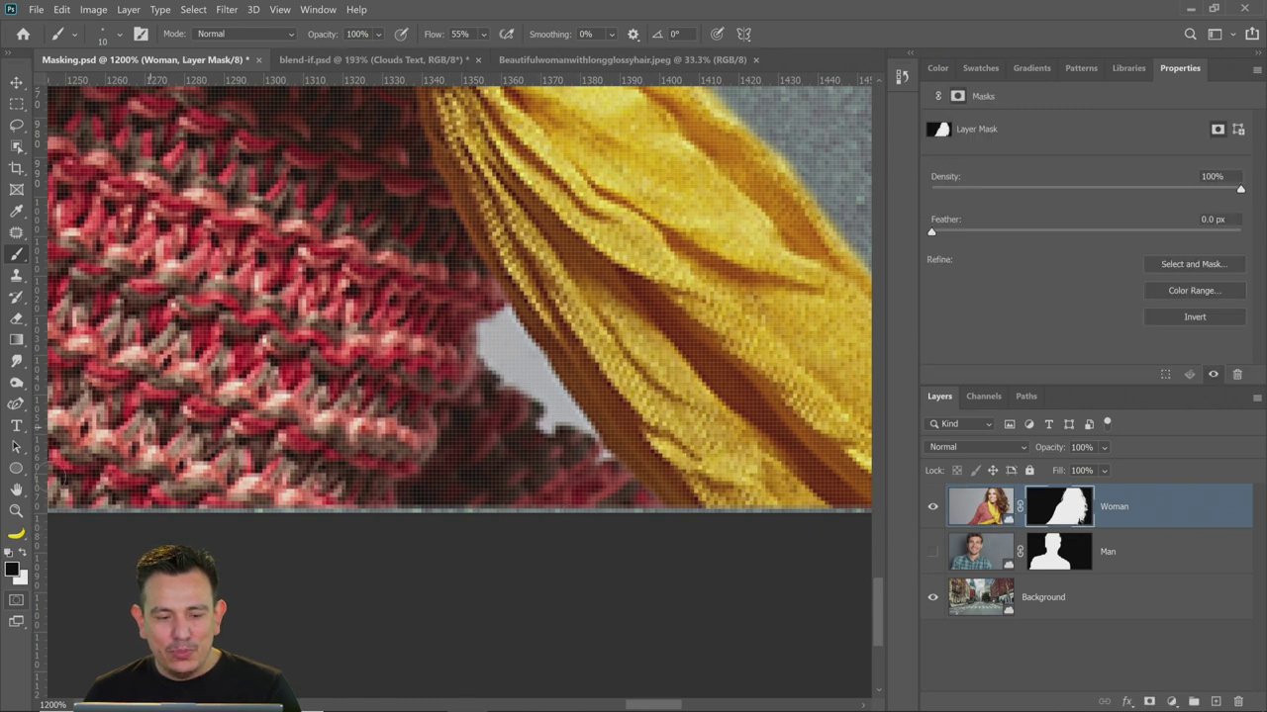
left_click(25, 558)
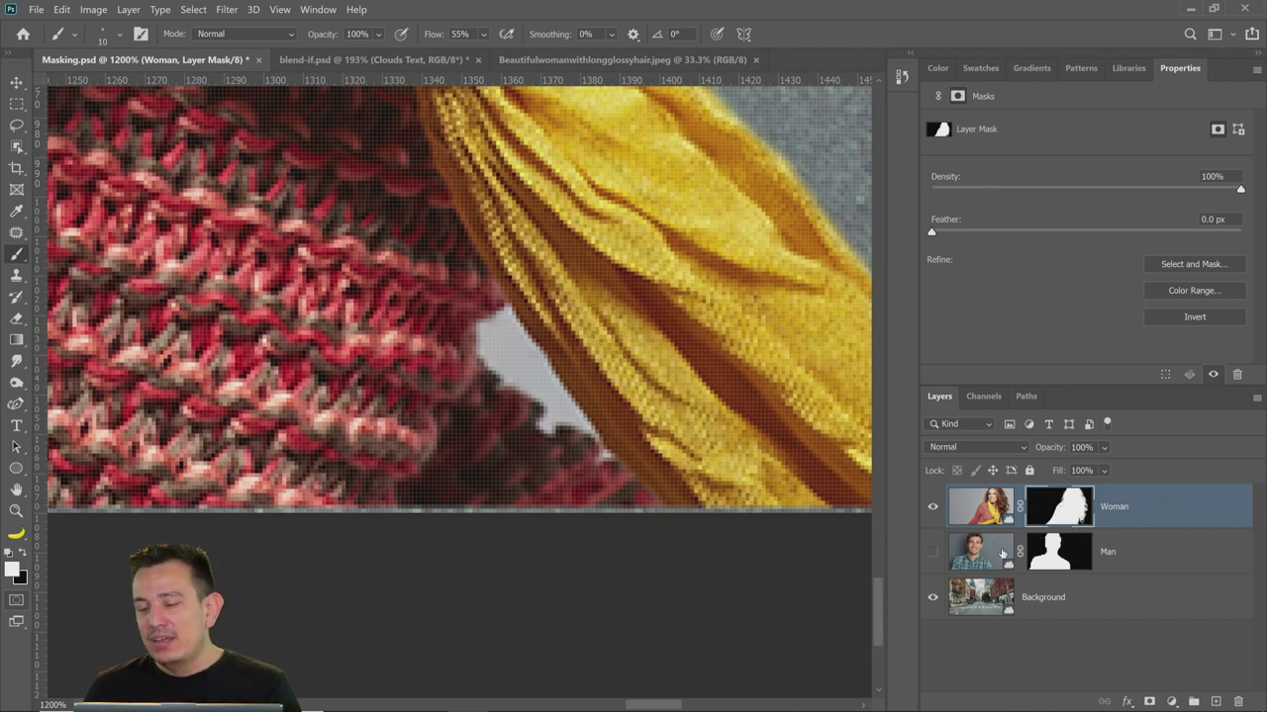
left_click(978, 516)
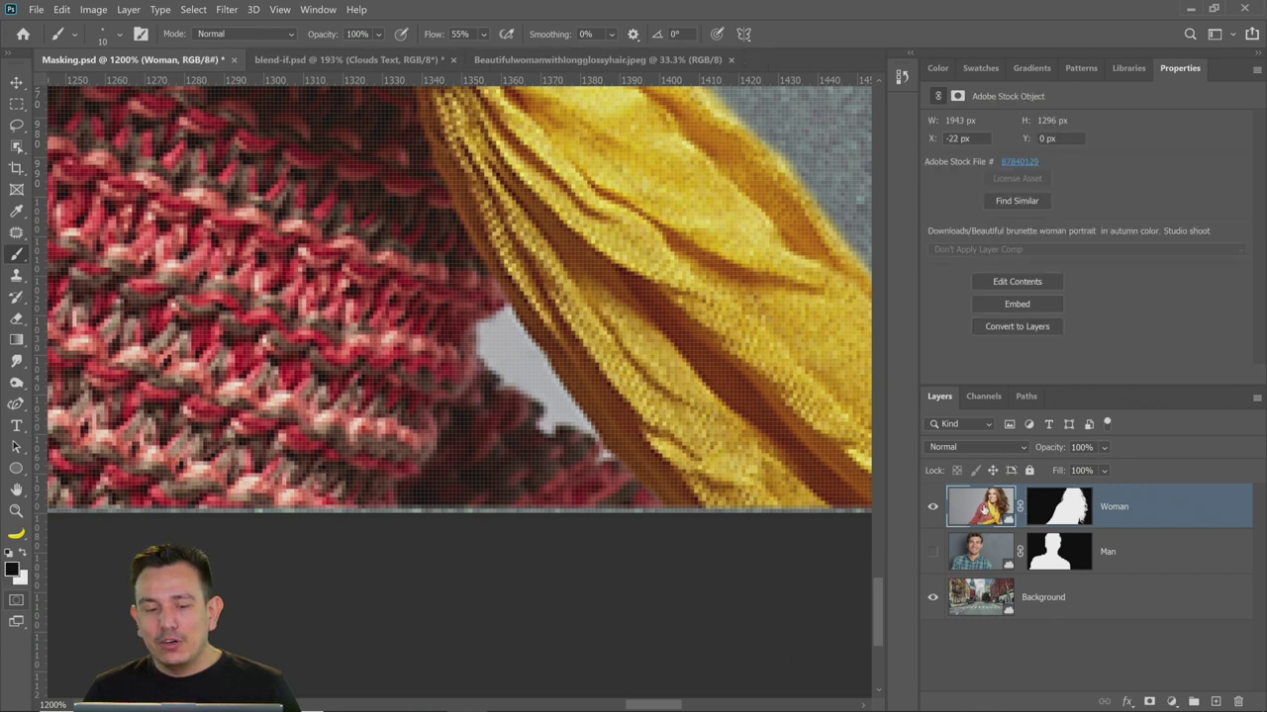
left_click(25, 555)
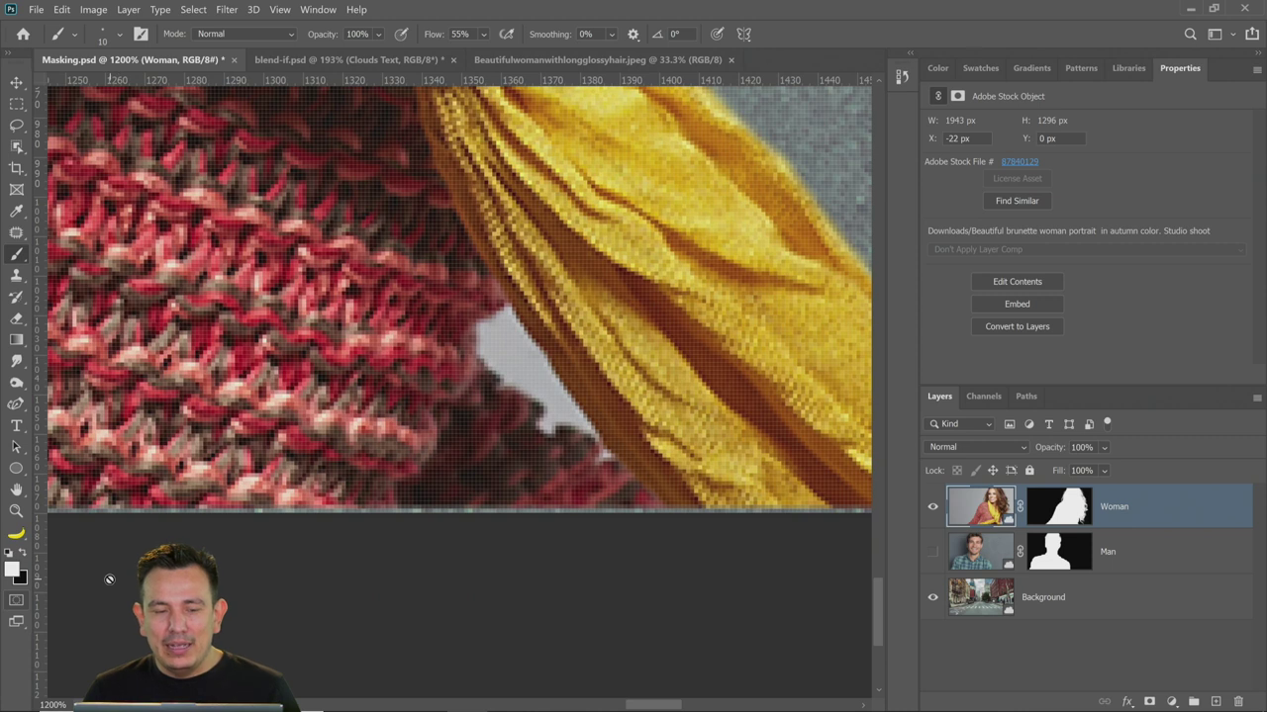
key("x")
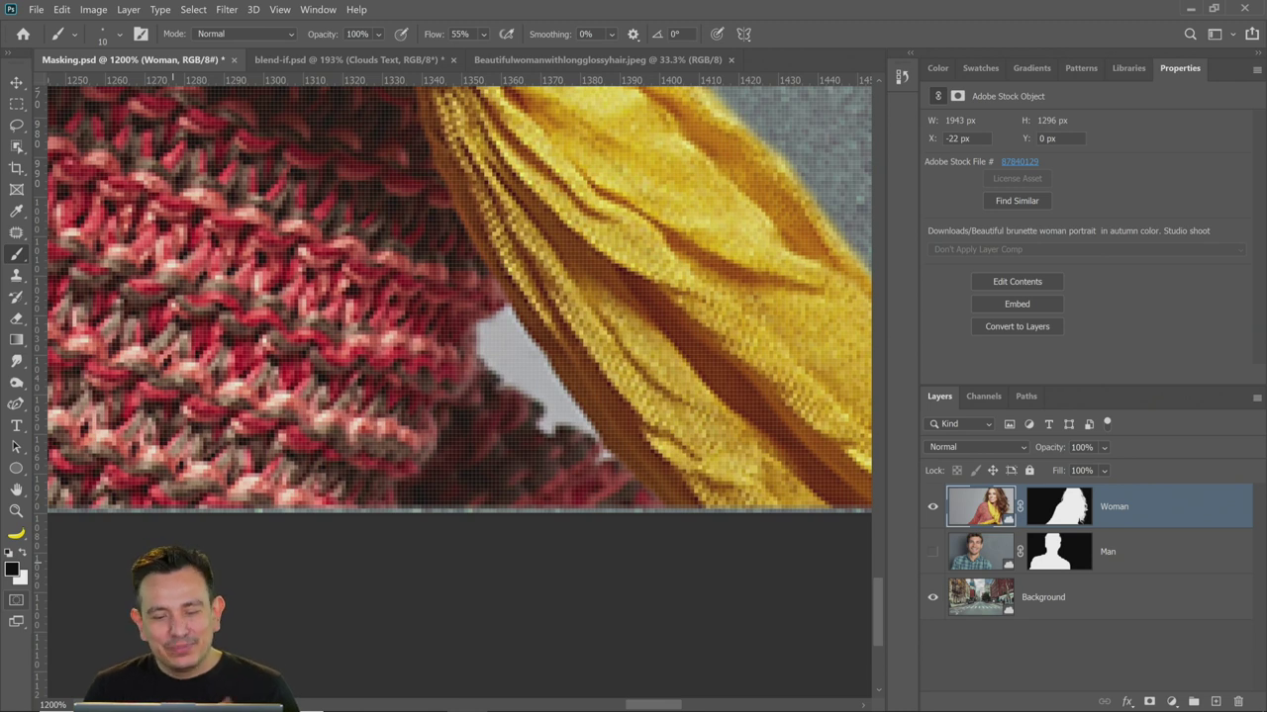
left_click(1056, 509)
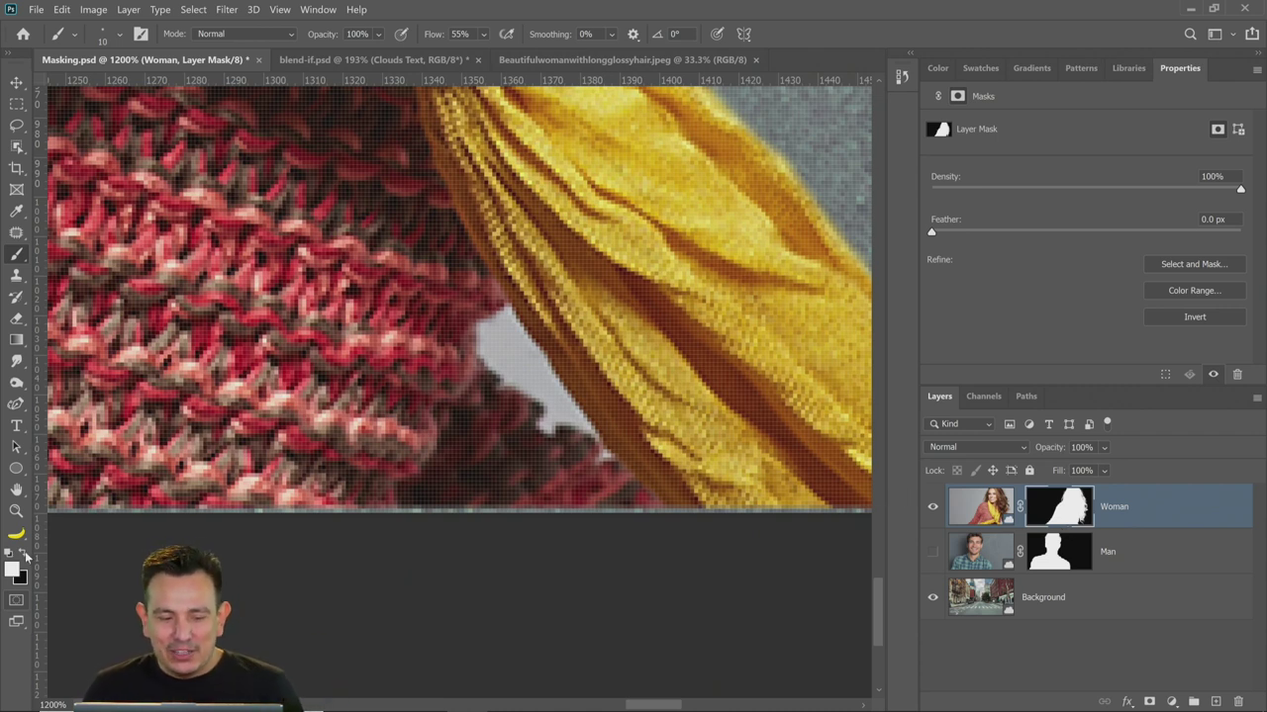
Paint black on the Woman layer's mask with a size 4 brush to hide the grey gap between the sweater and scarf
key("x")
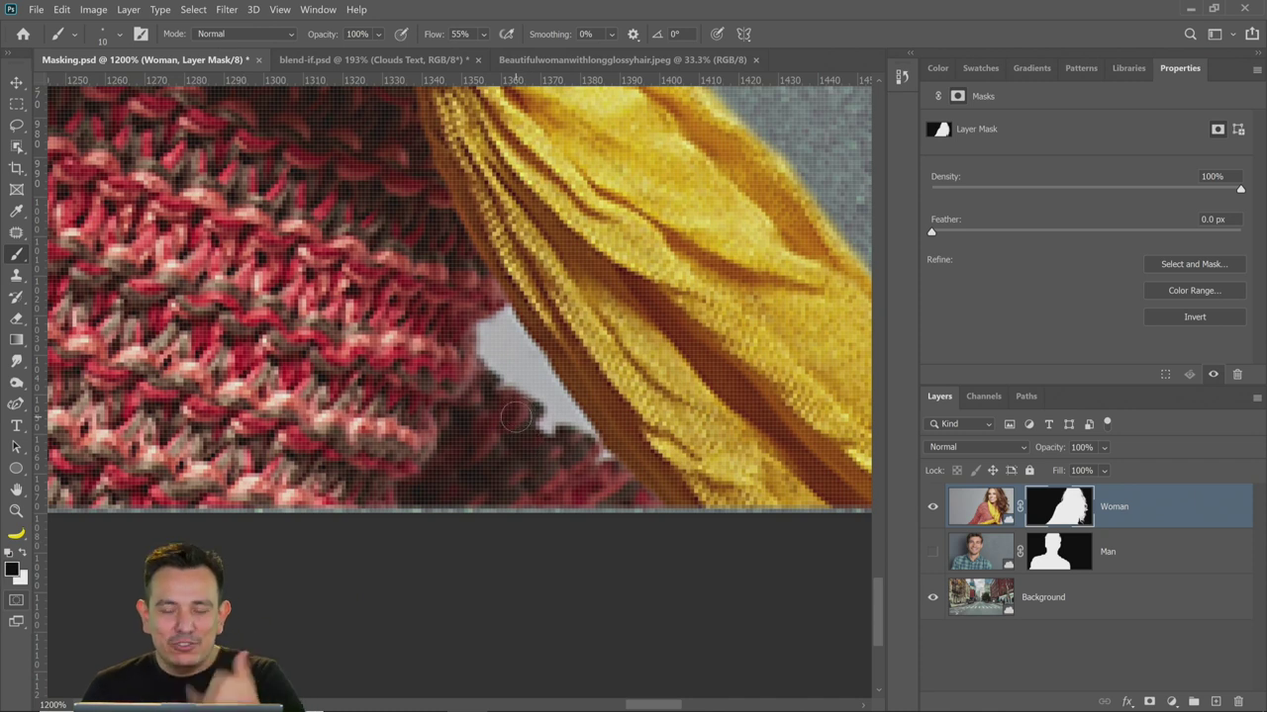
key("bracketleft")
key("bracketleft")
key("bracketleft")
key("bracketleft")
key("bracketleft")
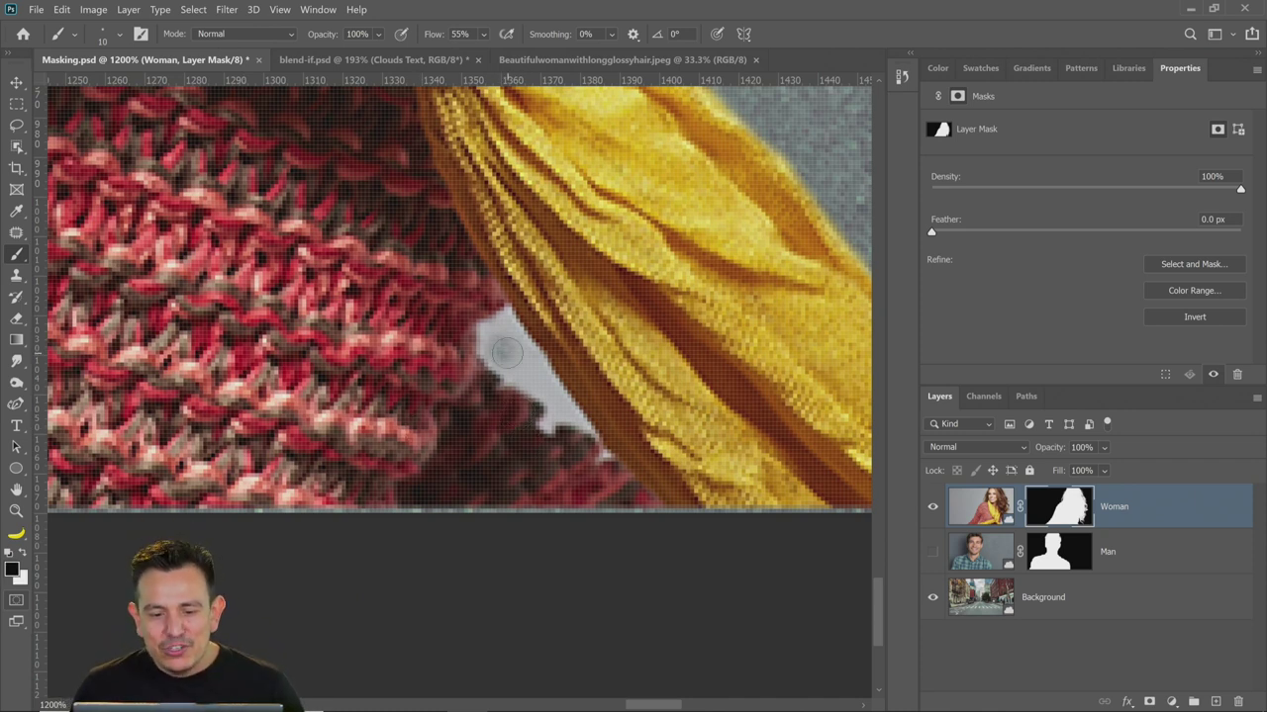
key("bracketleft")
mouse_move(514, 367)
left_mouse_down()
mouse_move(495, 364)
mouse_move(525, 374)
mouse_move(504, 378)
mouse_move(497, 325)
mouse_move(508, 315)
mouse_move(495, 321)
mouse_move(582, 420)
left_mouse_up()
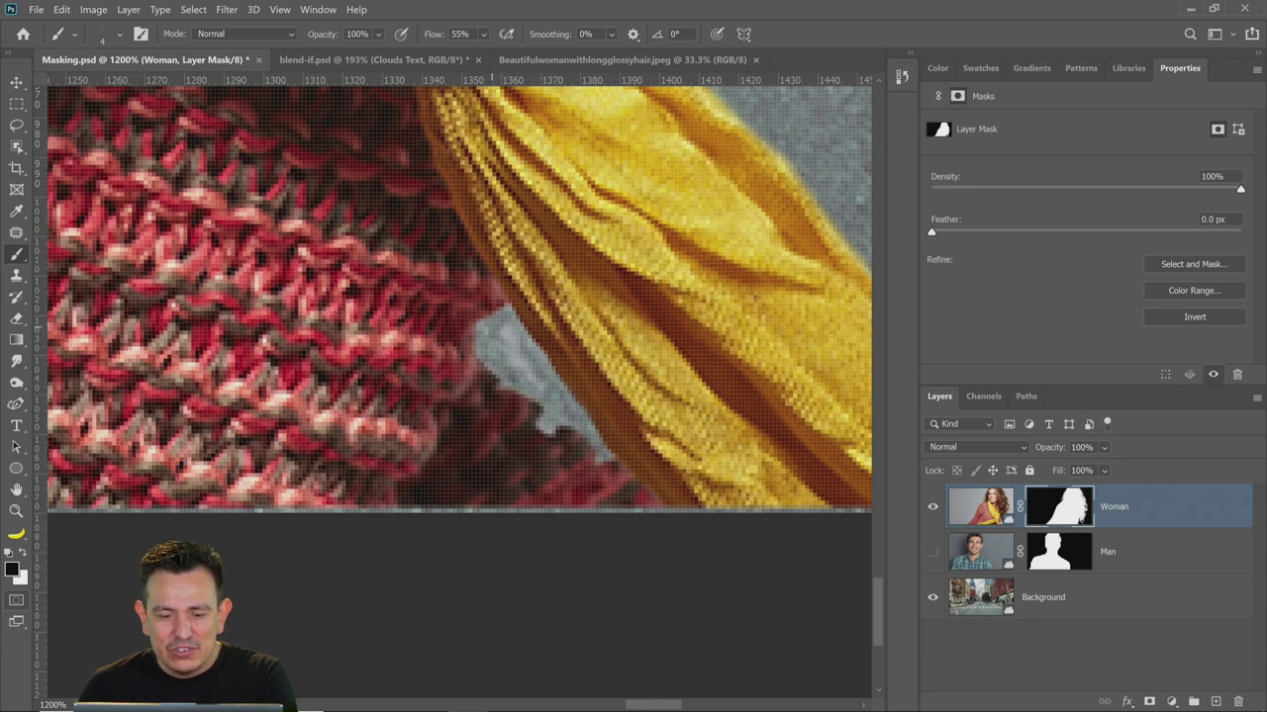
left_click_drag(507, 325, 531, 378)
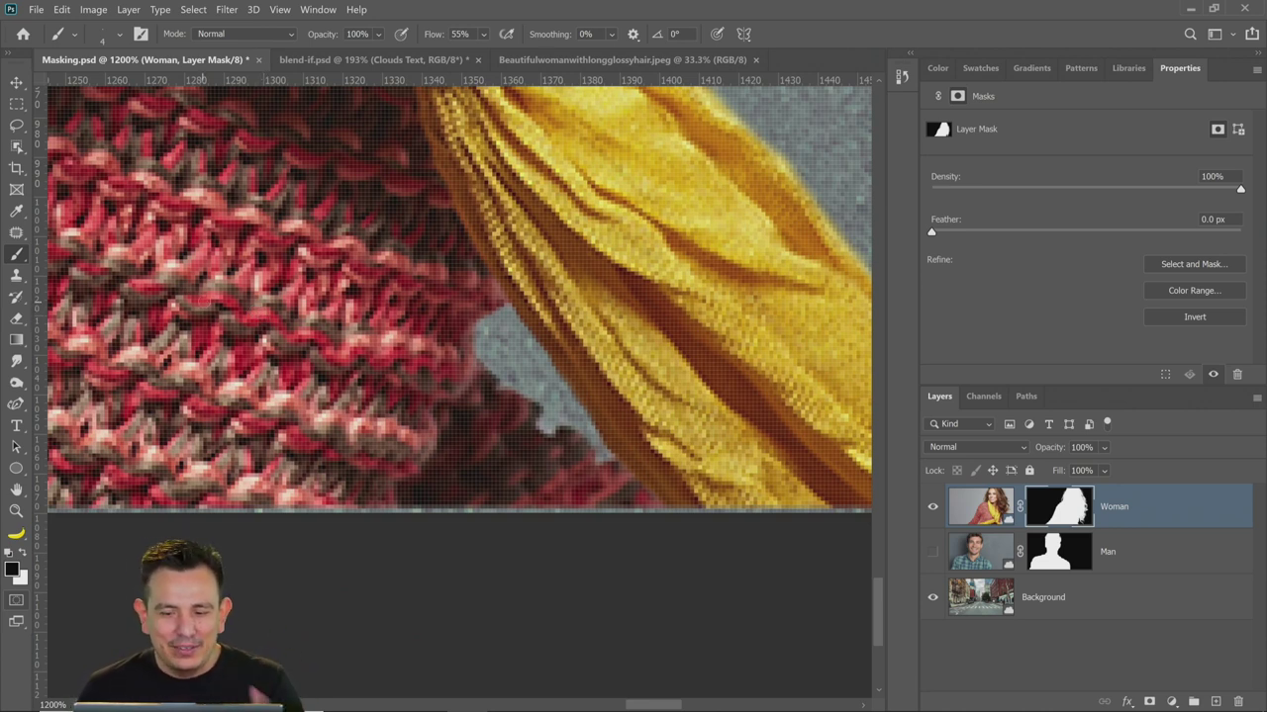
Paint black on the Woman layer's mask with a size 25 brush to remove the haze between her hair and the brick building
double_click(15, 488)
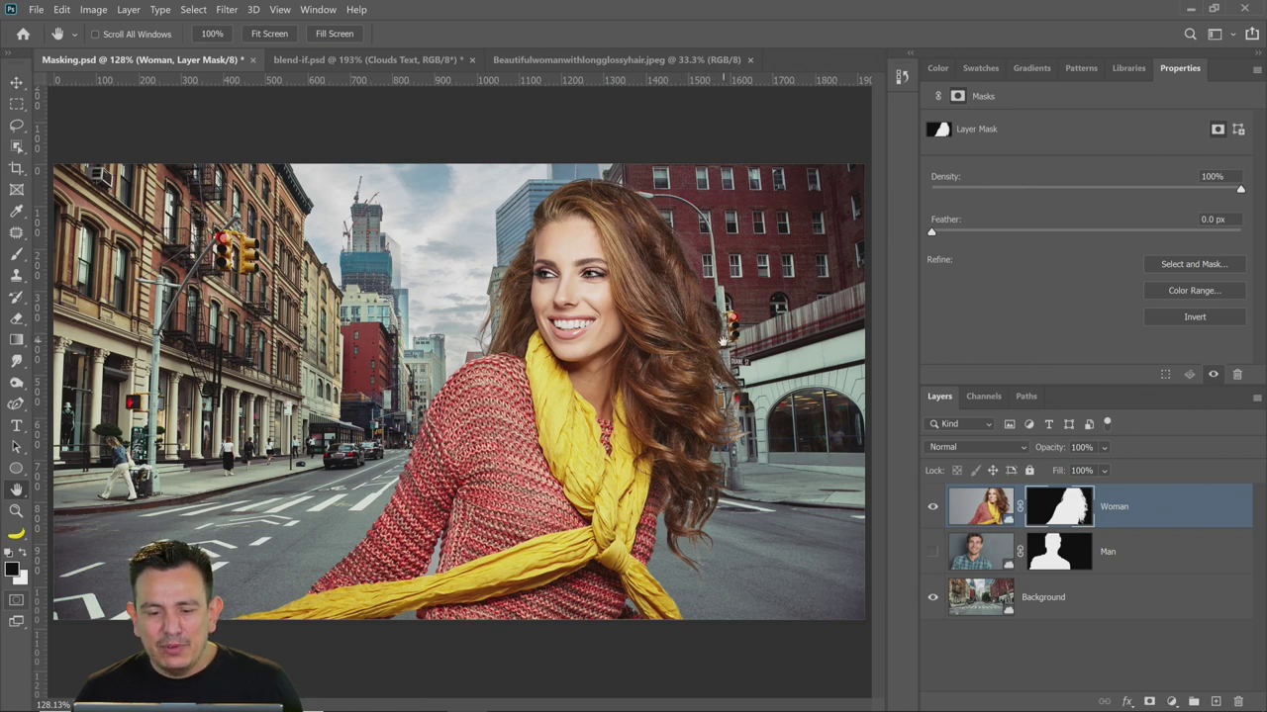
left_click(16, 510)
left_click_drag(688, 238, 525, 392)
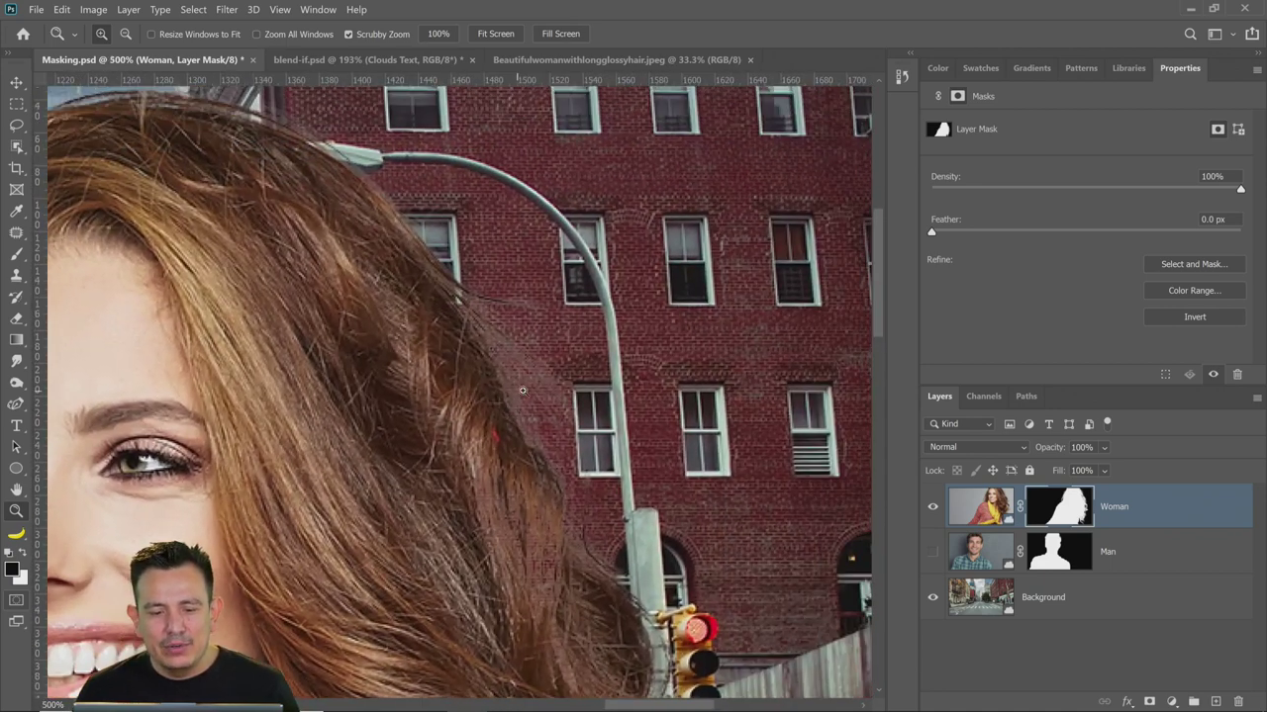
left_click(16, 254)
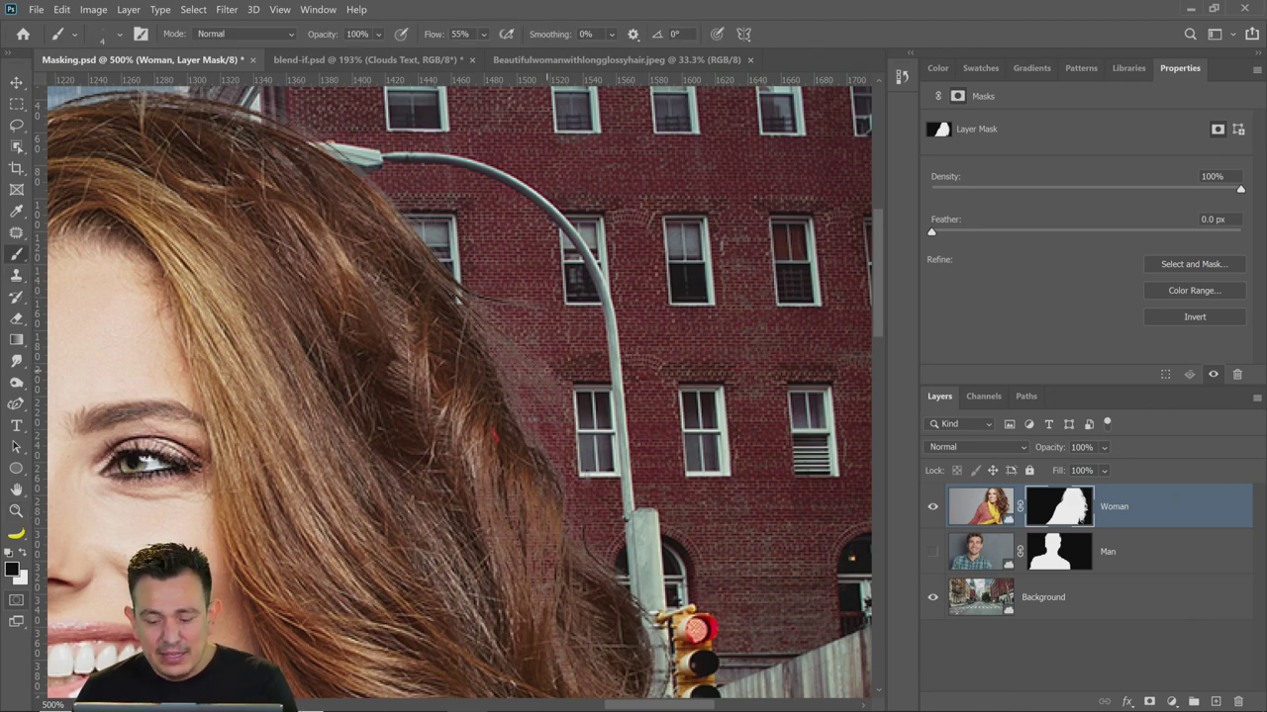
key("bracketright")
key("bracketright")
key("bracketright")
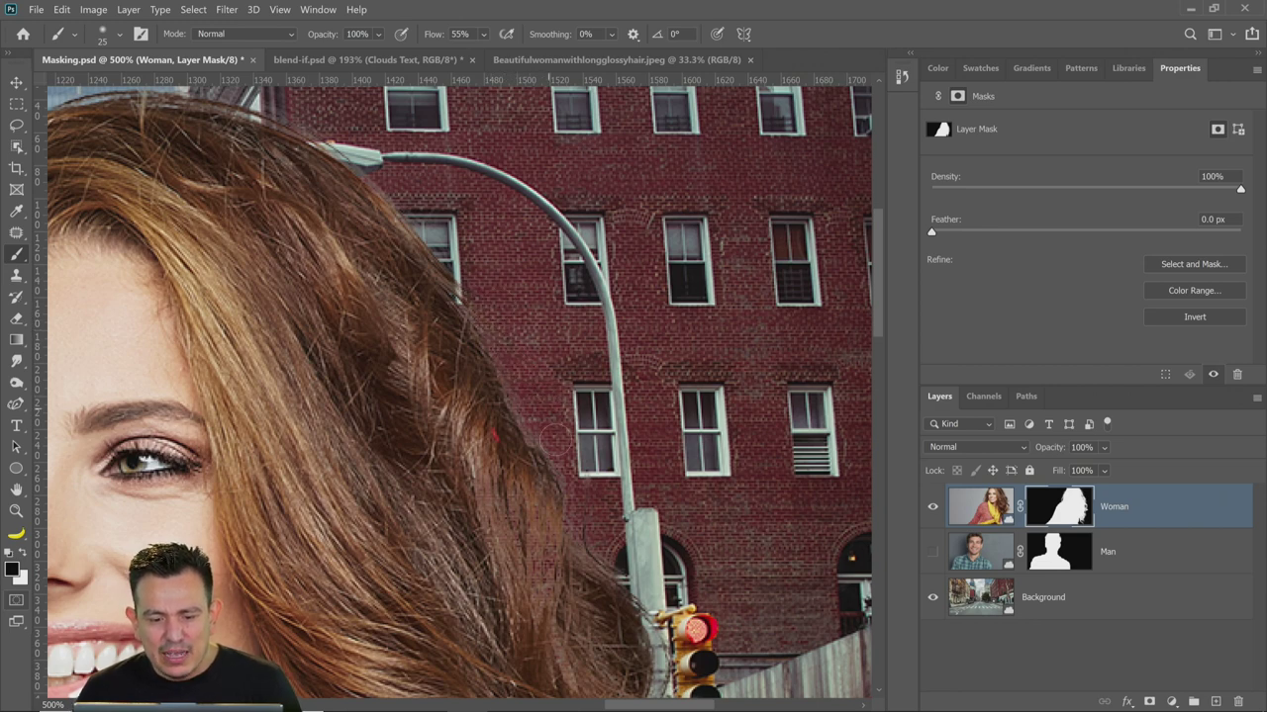
Touch up the hair edge near the traffic light on the Woman layer's mask, restoring hair with white and hiding leftover background with black
left_click_drag(594, 462, 561, 372)
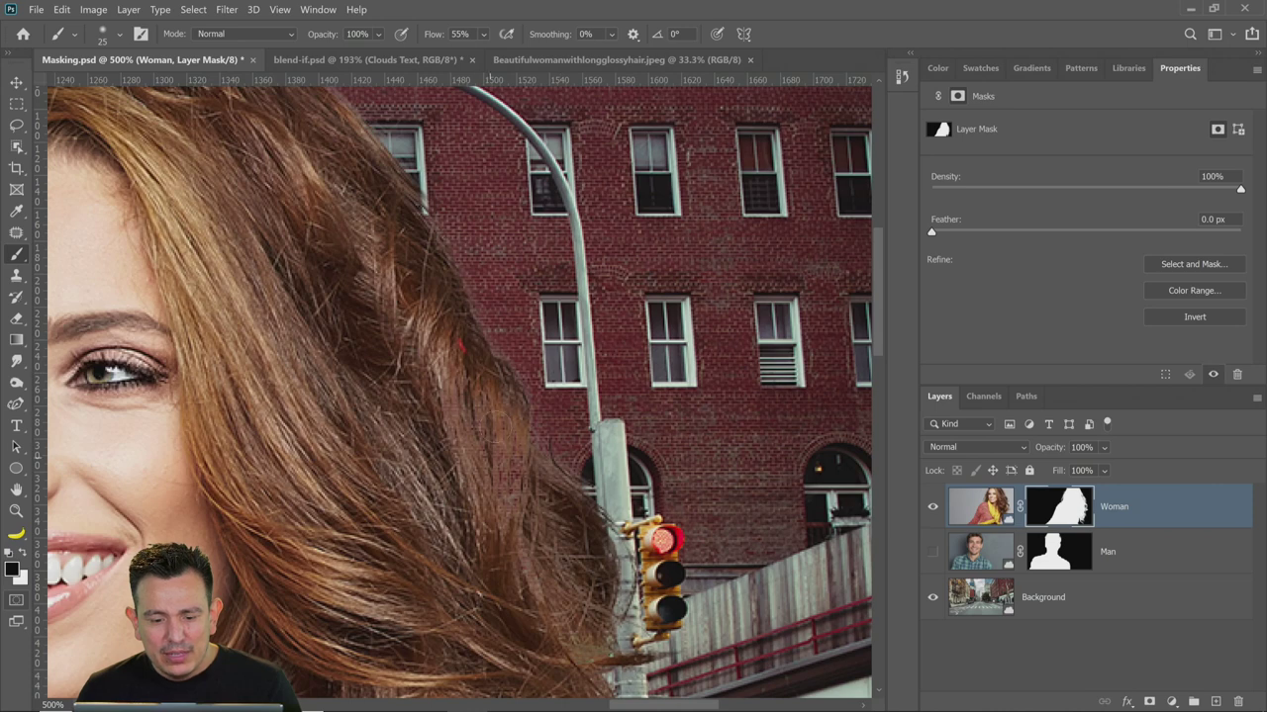
key("x")
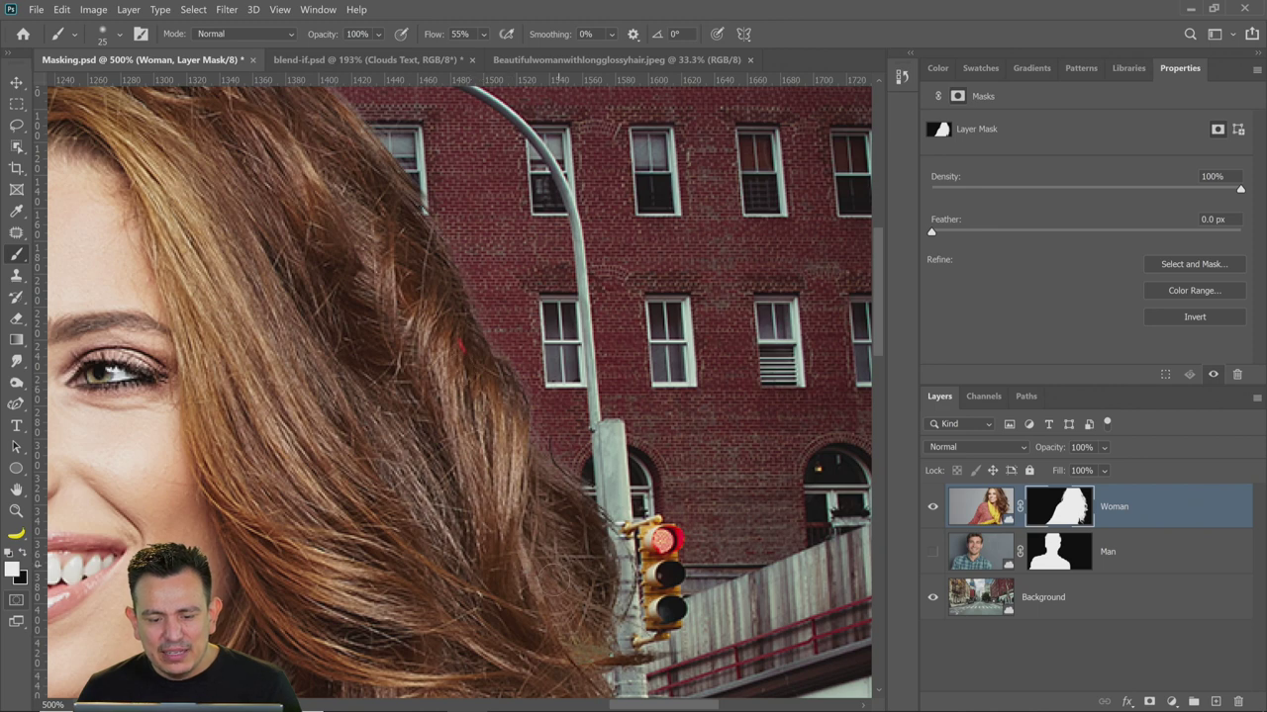
scroll(539, 554, "down", 3)
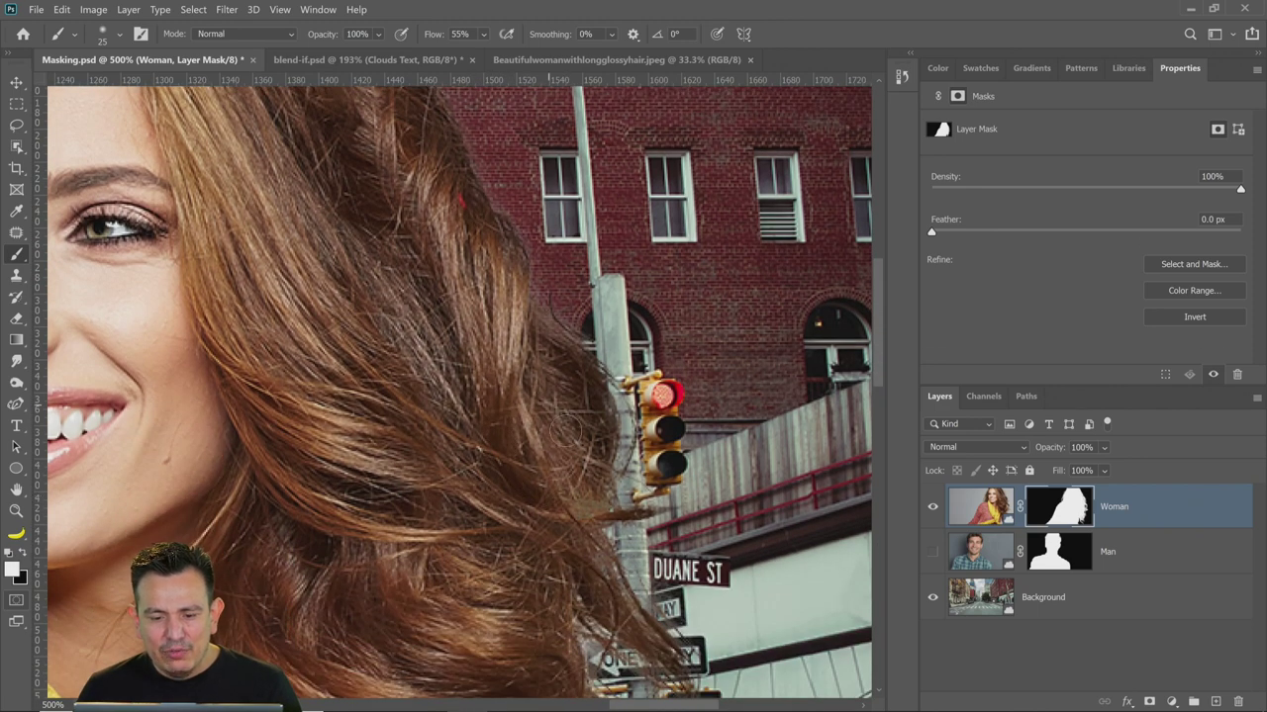
key("x")
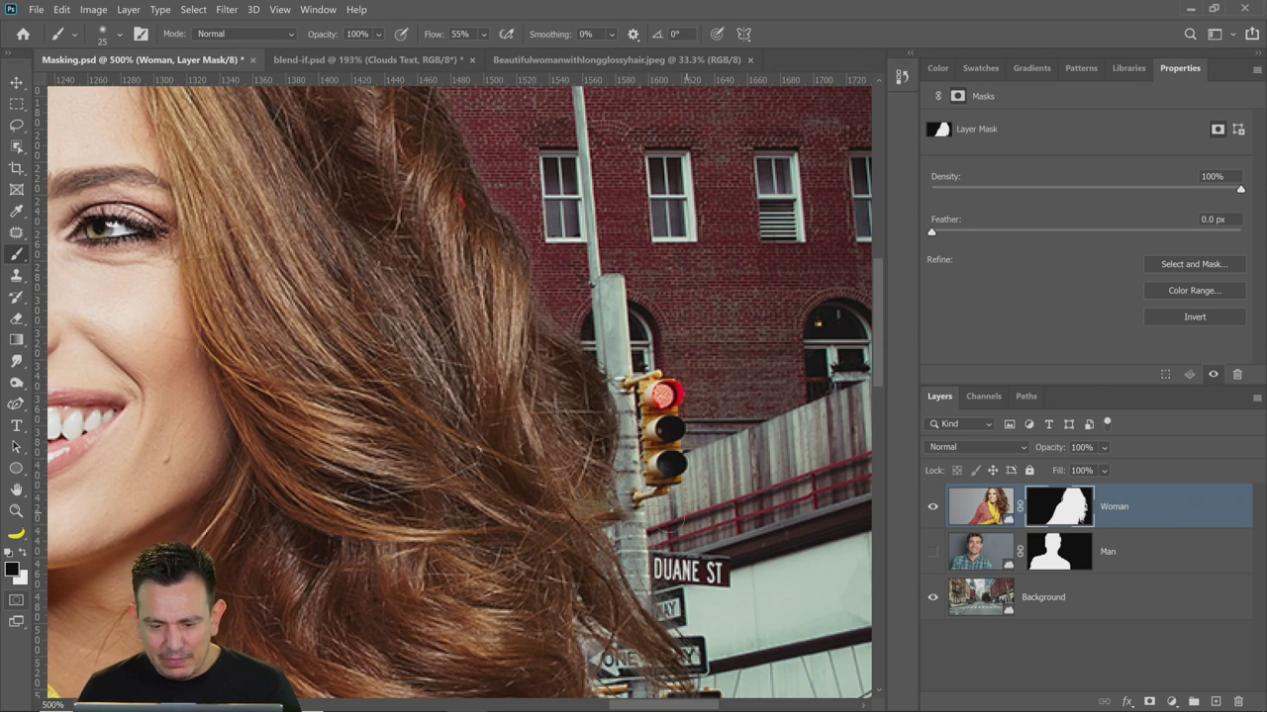
scroll(697, 509, "down", 3)
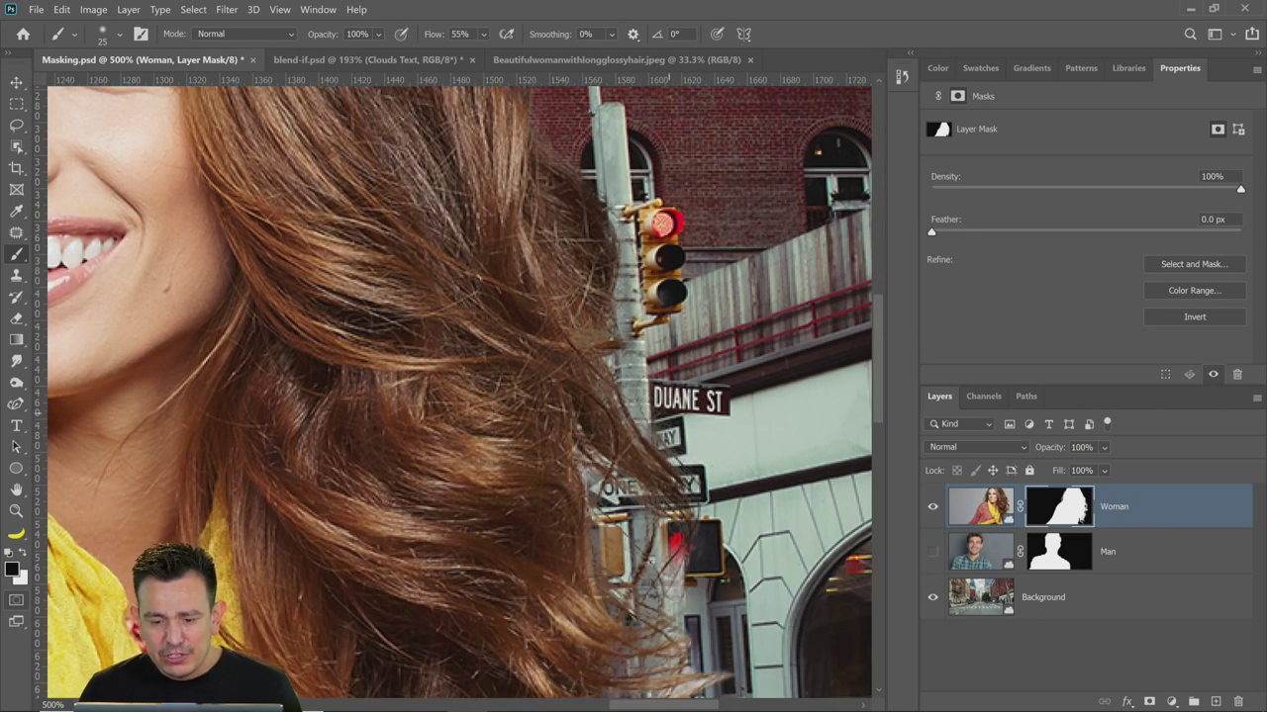
scroll(719, 477, "down", 1)
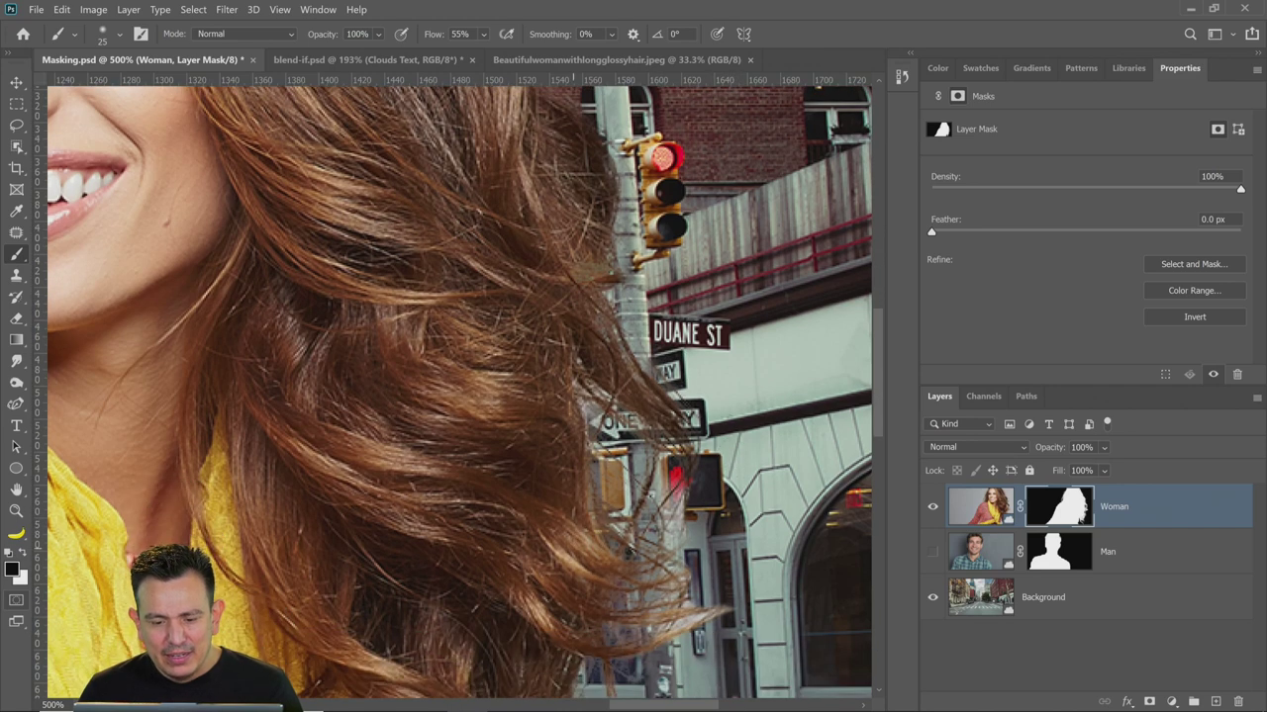
key("x")
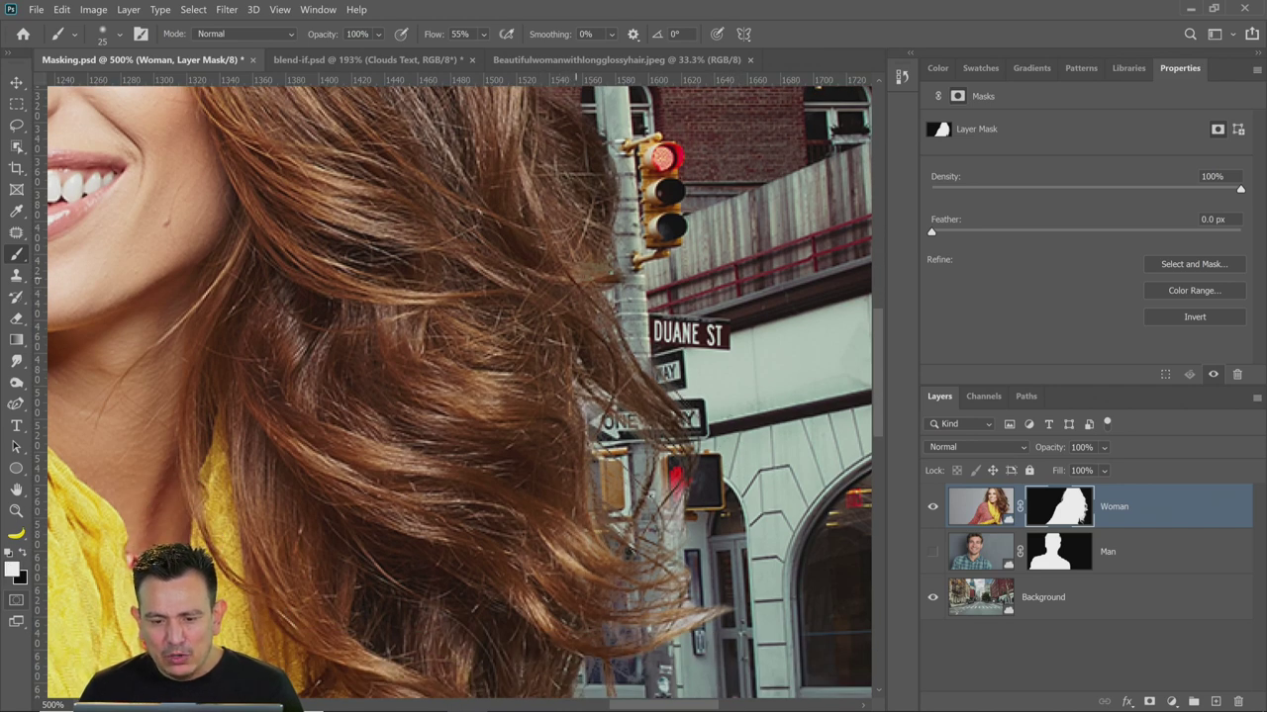
scroll(458, 391, "up", 2)
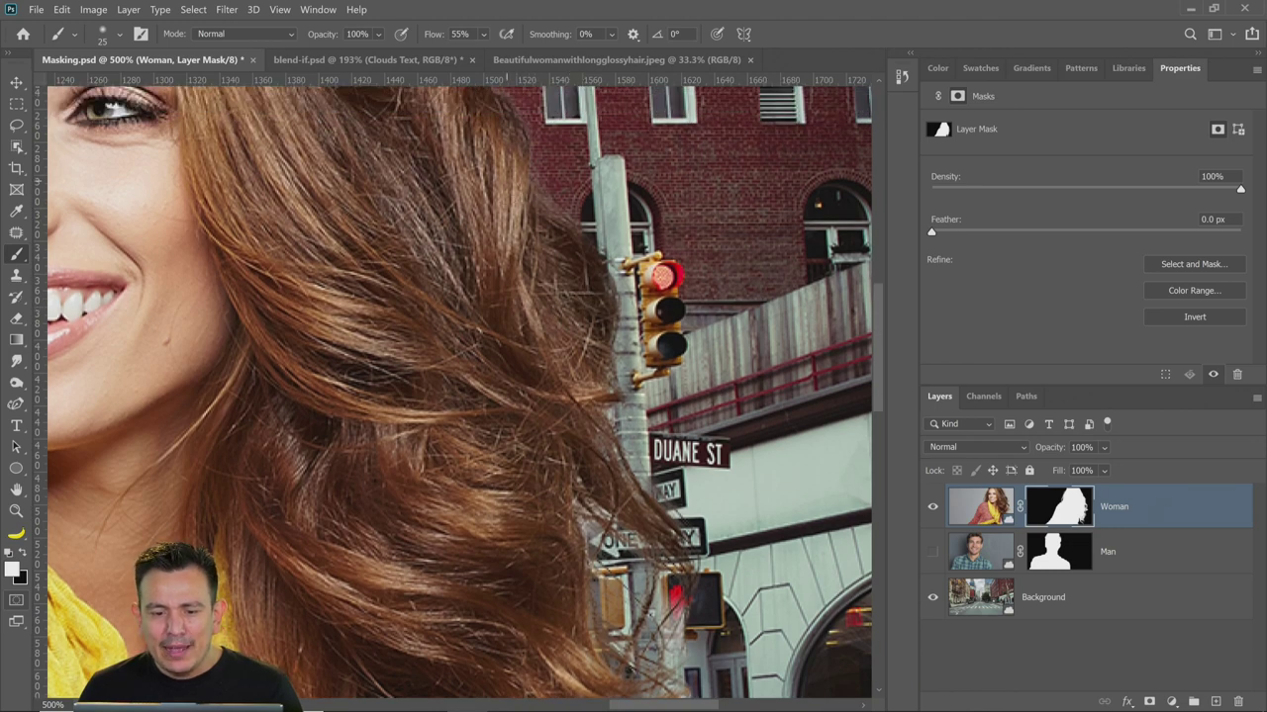
scroll(458, 392, "up", 2)
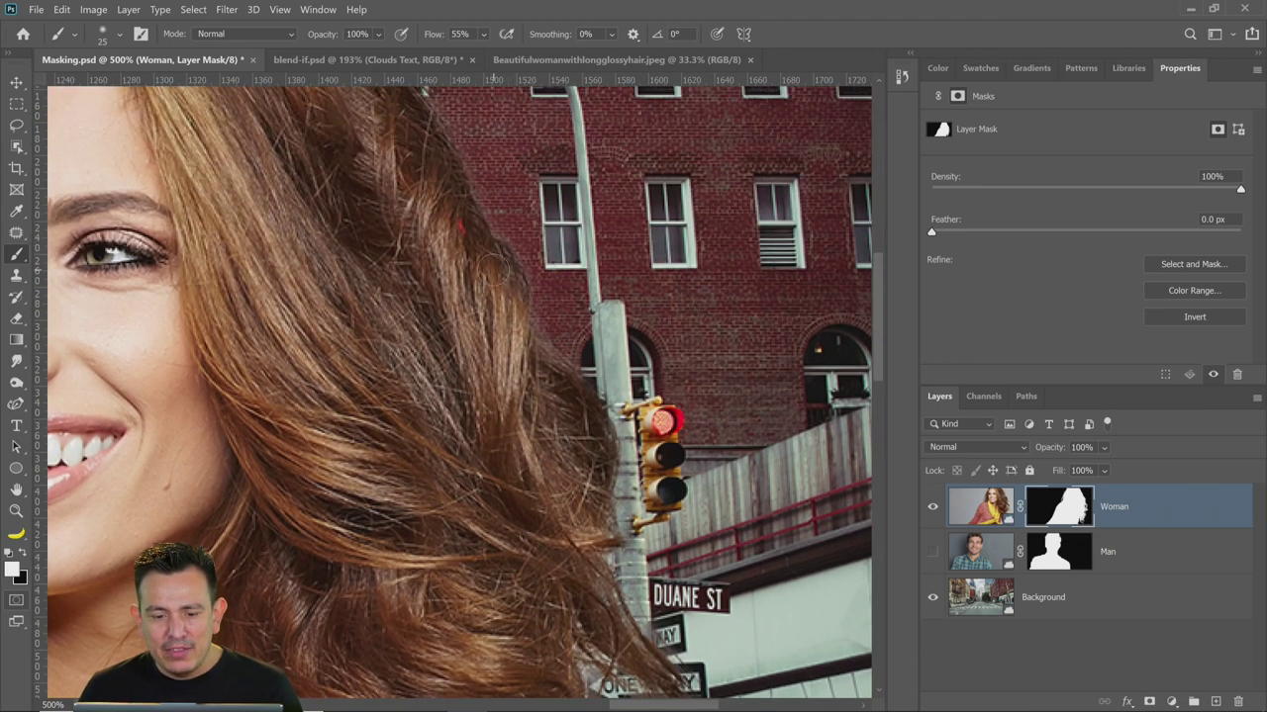
Add a new empty layer above the Woman layer for painting extra strands along the edge of her hair
double_click(15, 510)
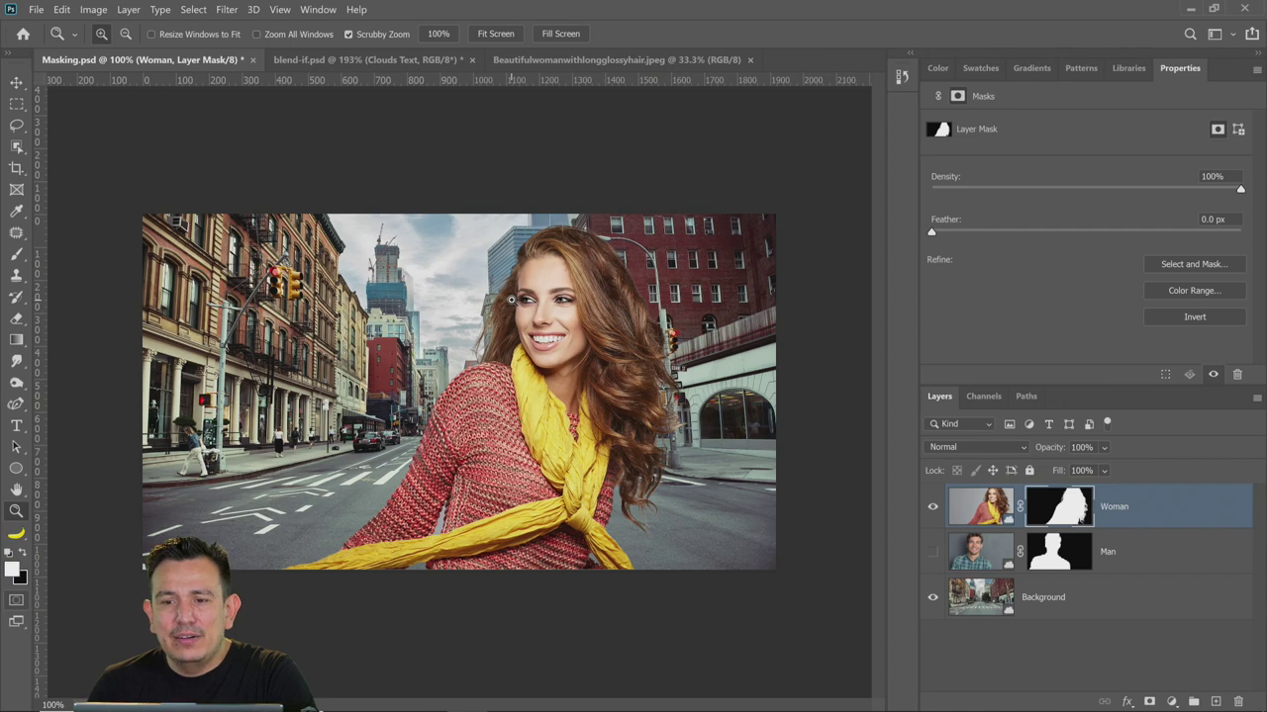
left_click(656, 282)
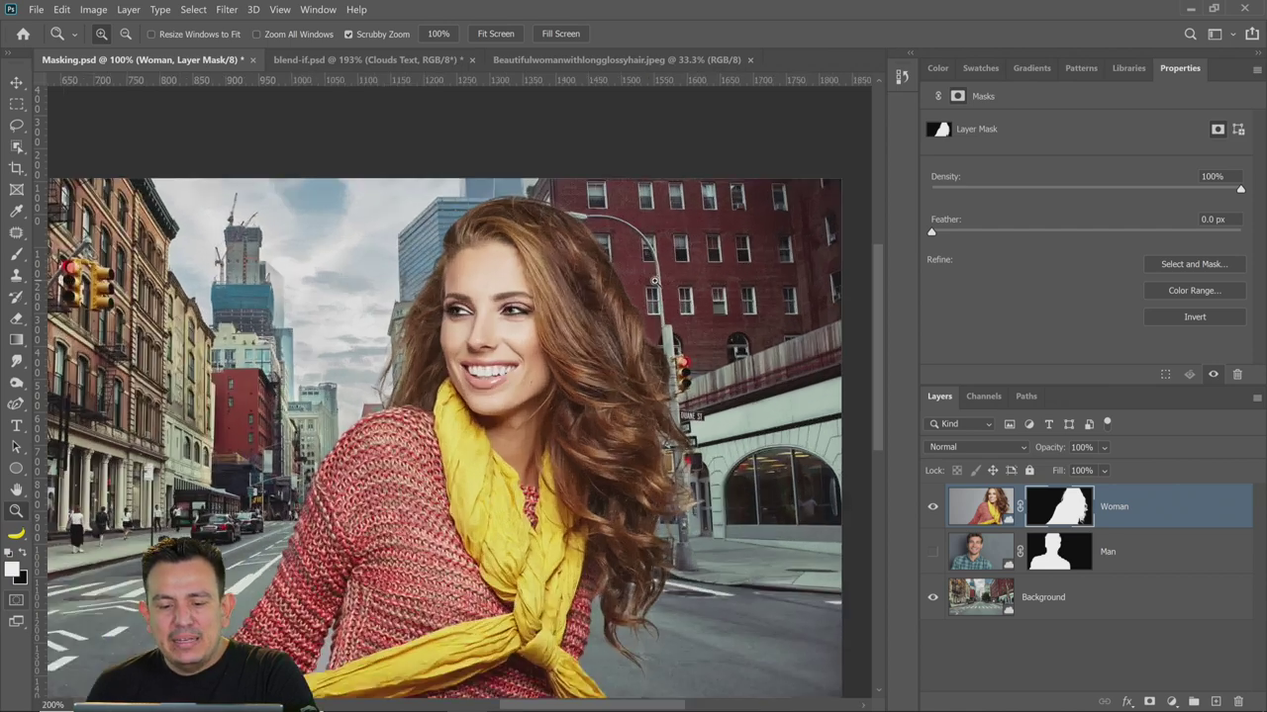
left_click(656, 282)
left_click(637, 218)
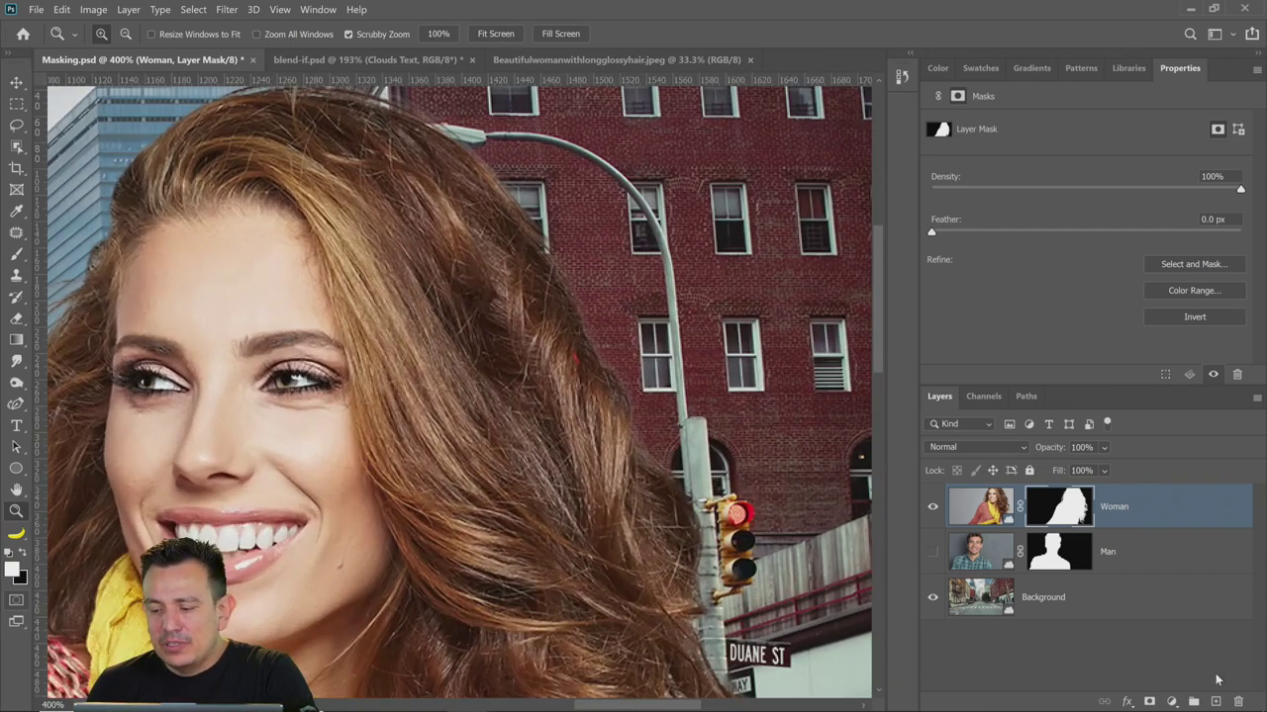
left_click(1215, 702)
Set up the Brush tool with the Soft Round tip at a size of 1 px
left_click(16, 254)
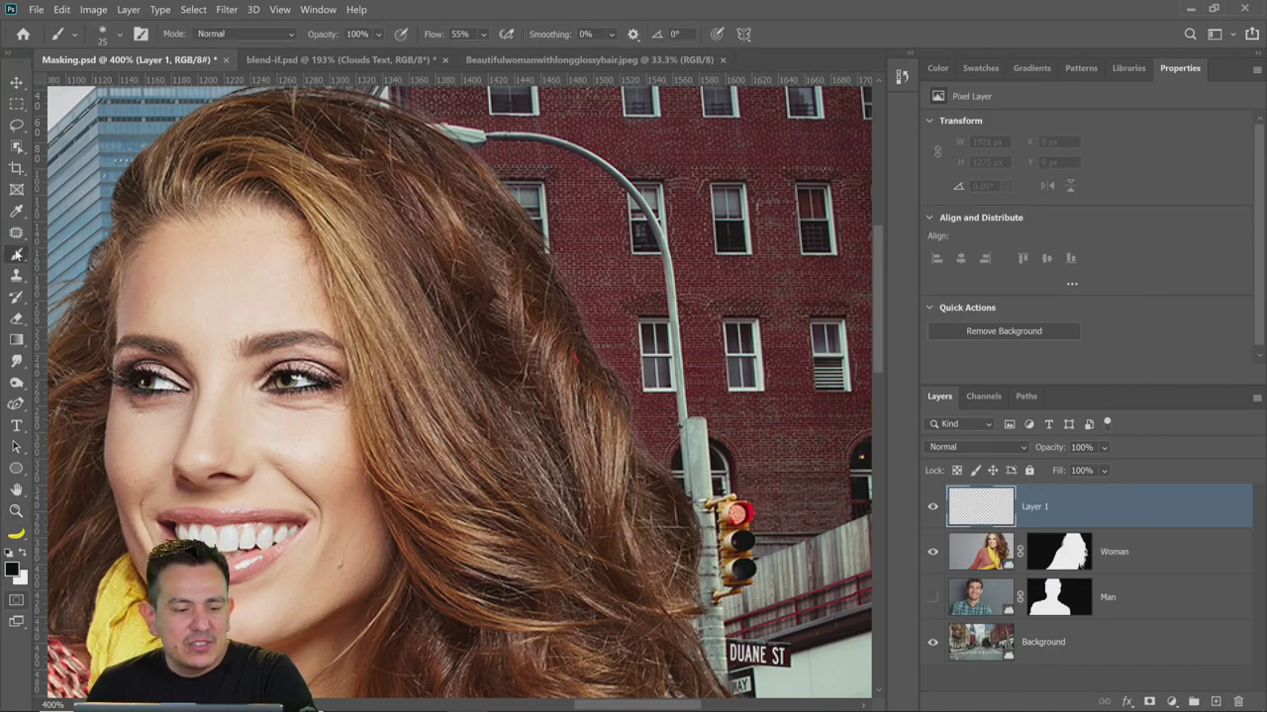
right_click(15, 254)
left_click(99, 252)
left_click(120, 37)
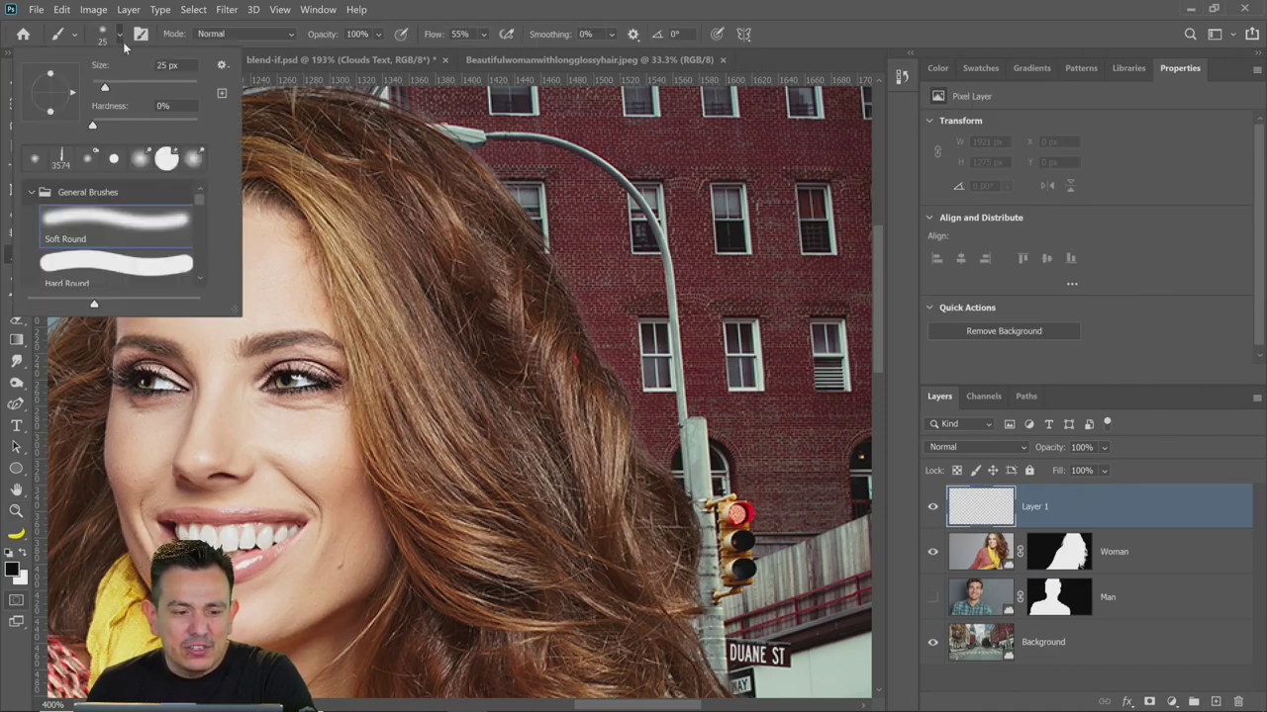
left_click_drag(111, 87, 93, 87)
left_click(416, 19)
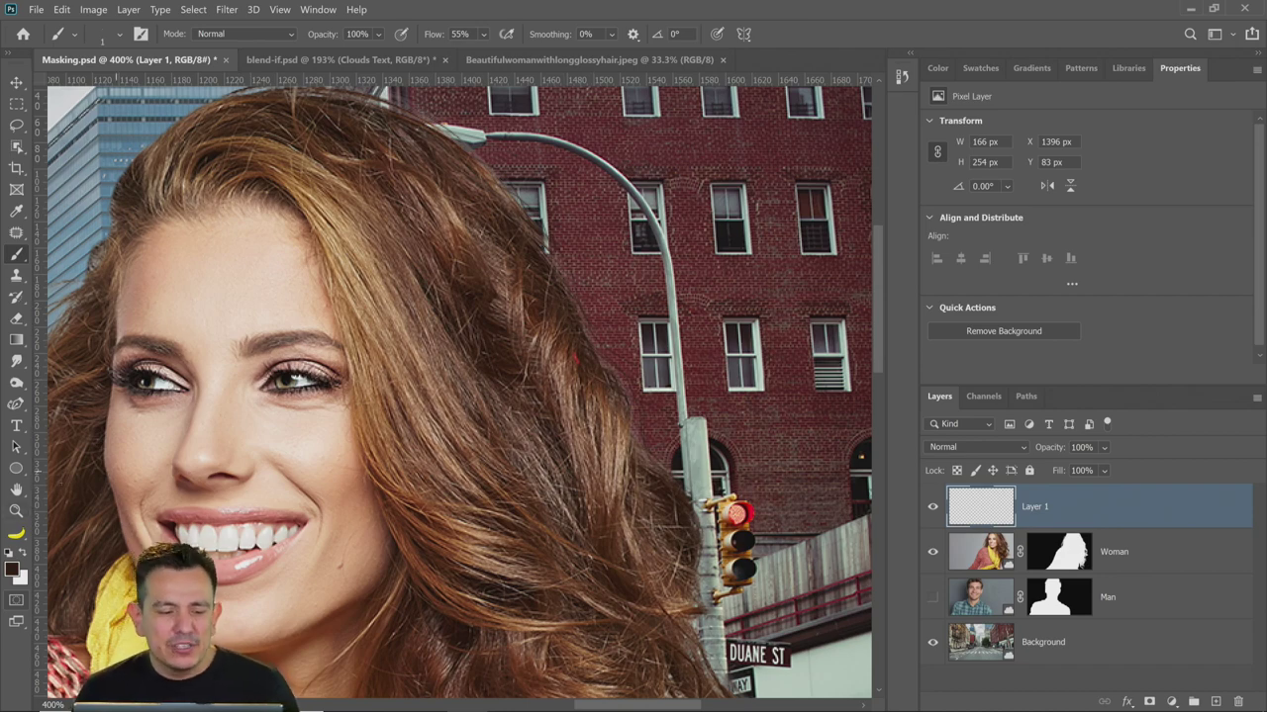
Examine the painted strands along the hair's edge against the brick building, comparing the image with Layer 1 hidden and shown
left_click(16, 510)
left_click_drag(534, 285, 580, 289)
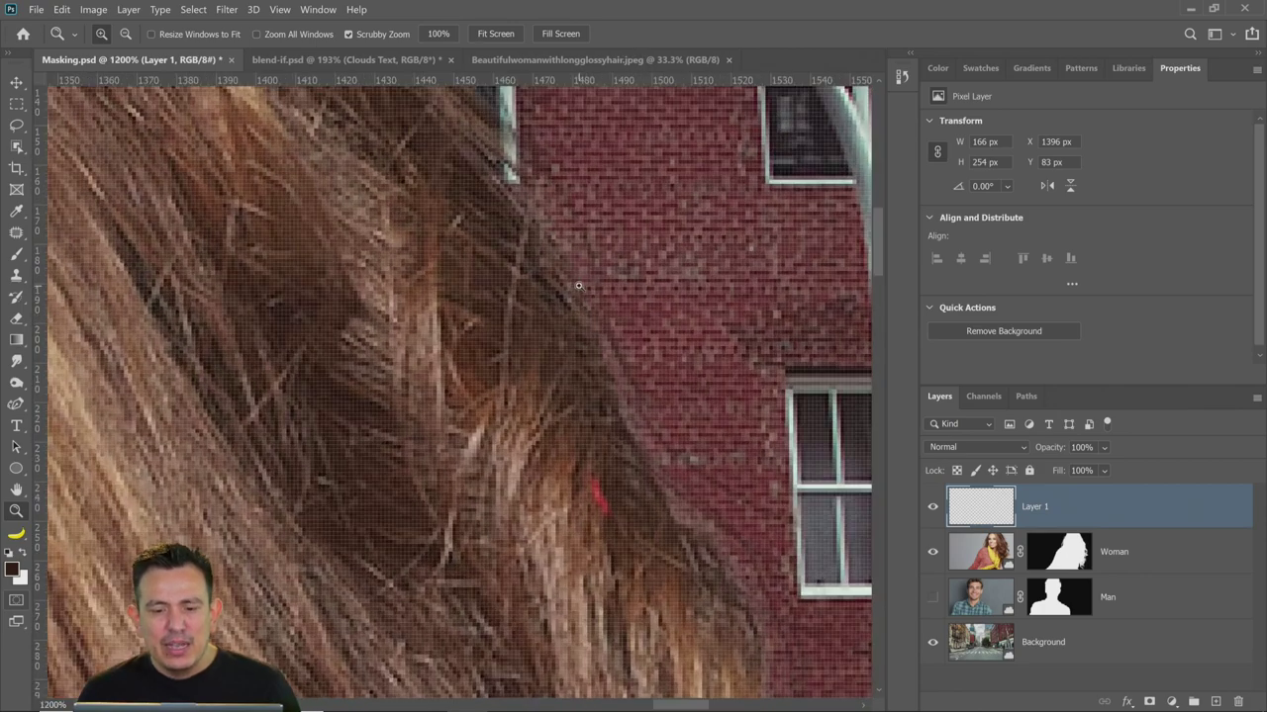
right_click(589, 297)
left_click(589, 295)
left_click_drag(678, 251, 677, 247)
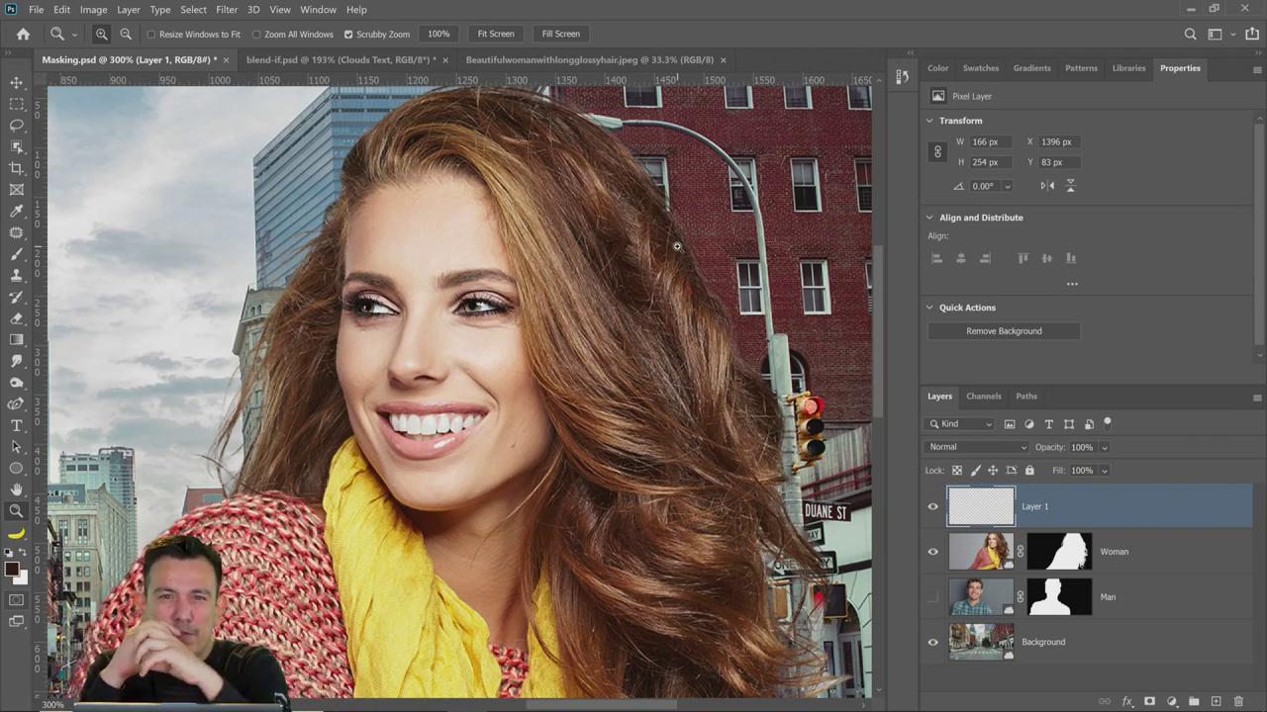
left_click_drag(718, 244, 807, 336)
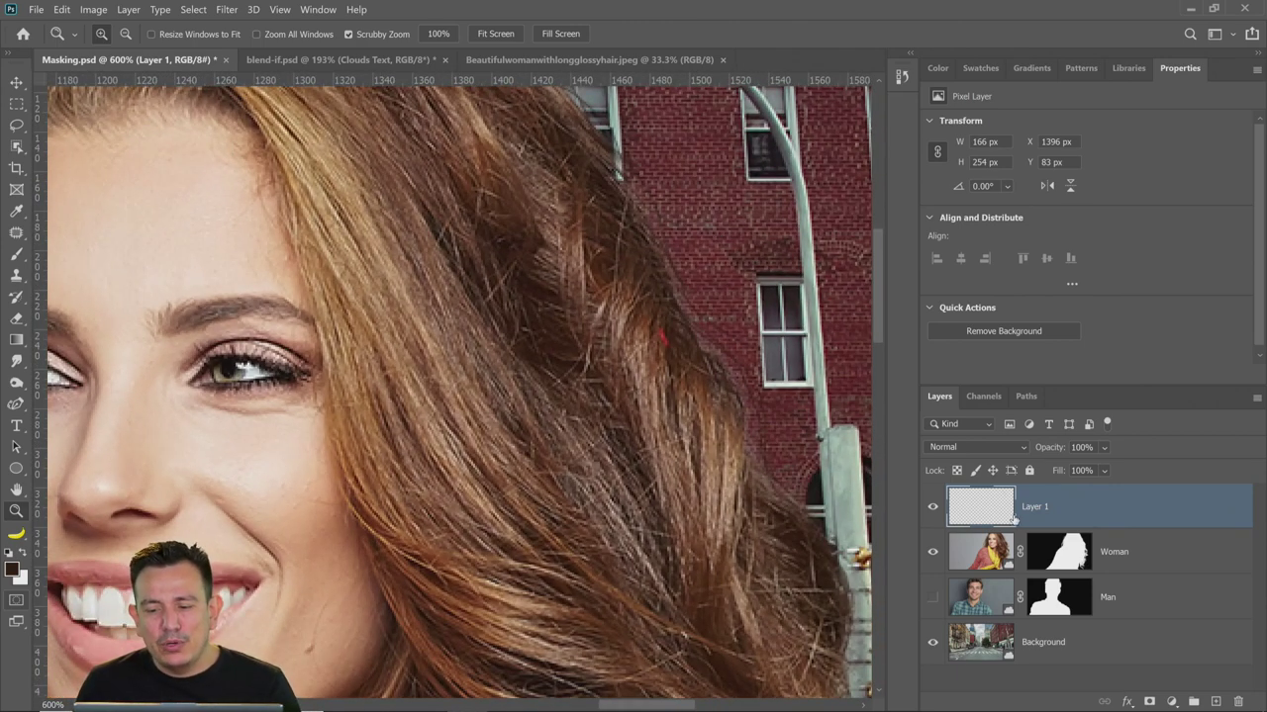
left_click(933, 507)
left_click(932, 507)
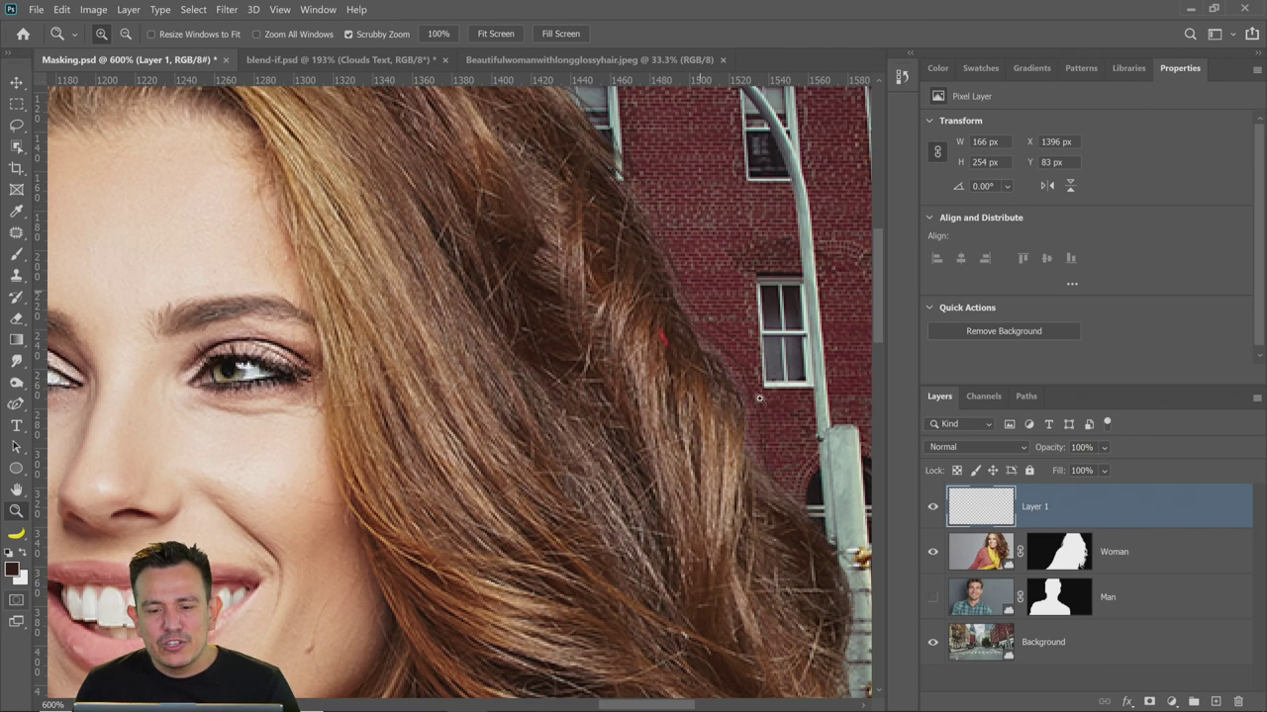
Soften the painted strands on Layer 1 with a slight Gaussian Blur
left_click(224, 10)
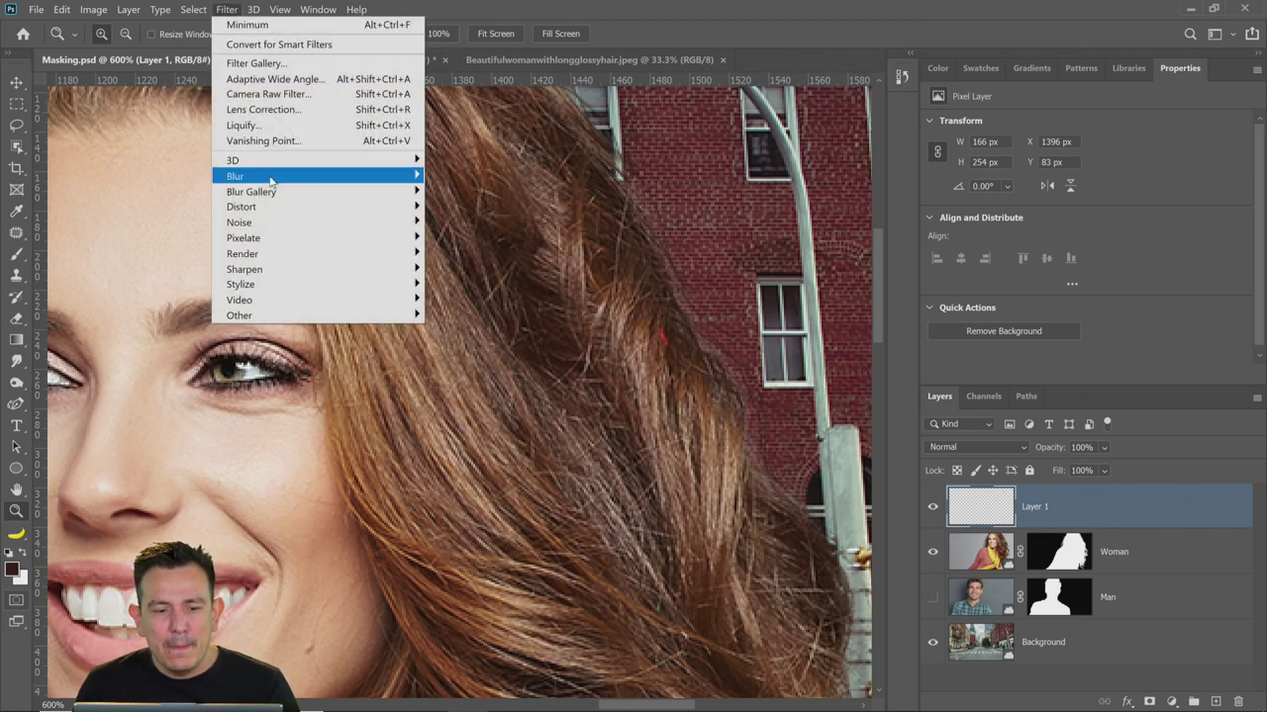
mouse_move(273, 180)
left_click(466, 238)
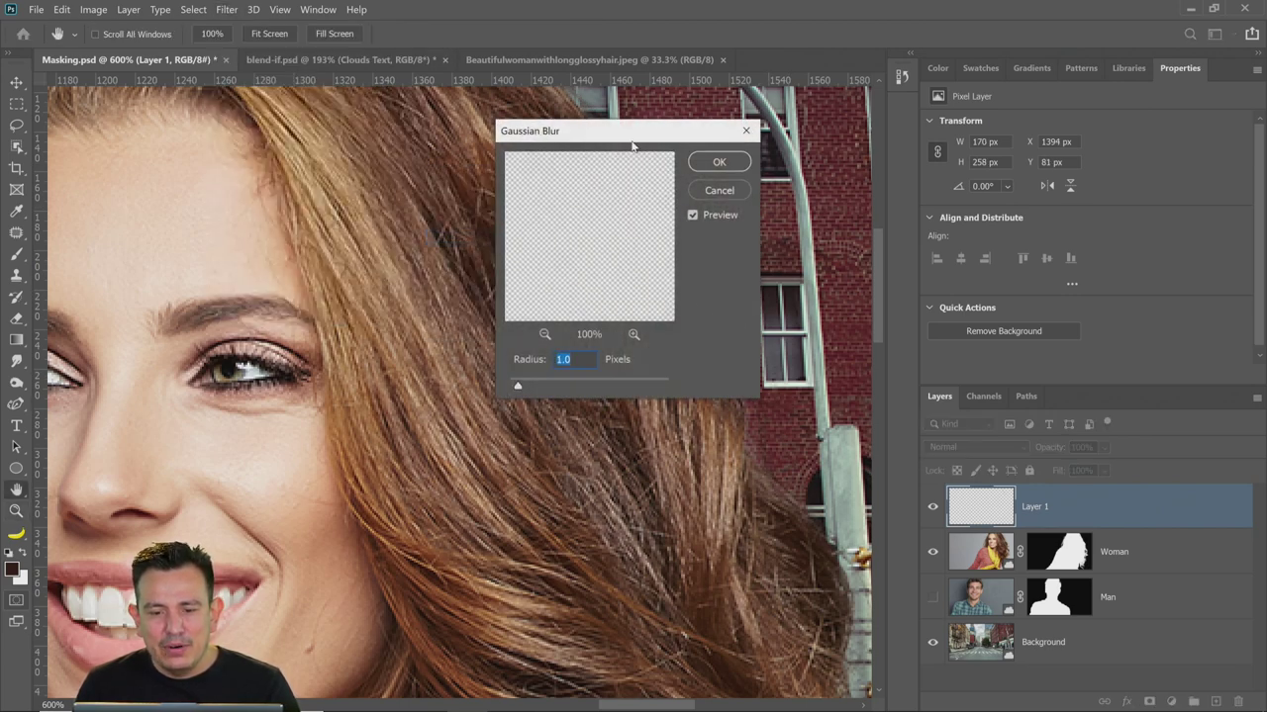
left_click_drag(634, 147, 944, 155)
left_click_drag(866, 394, 826, 396)
left_click(1031, 170)
Check the blurred strands in the whole composite, and delete Layer 1
key("z")
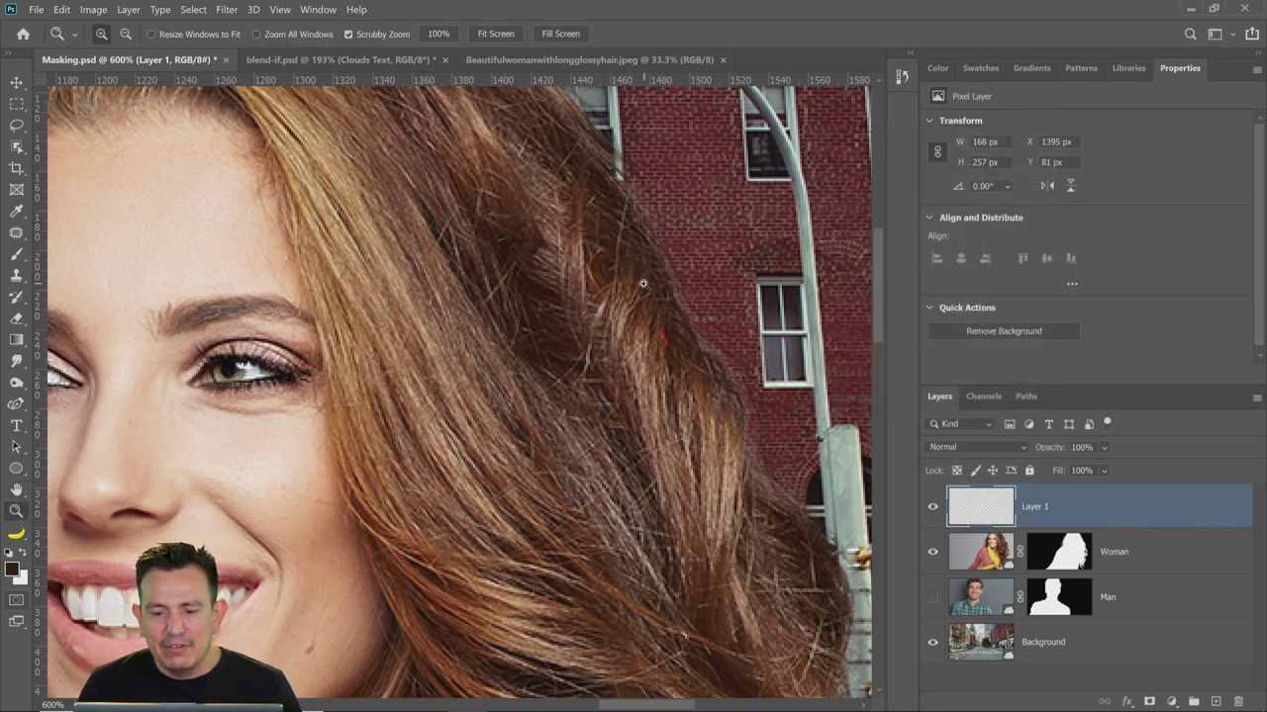
right_click(671, 301)
left_click(693, 297)
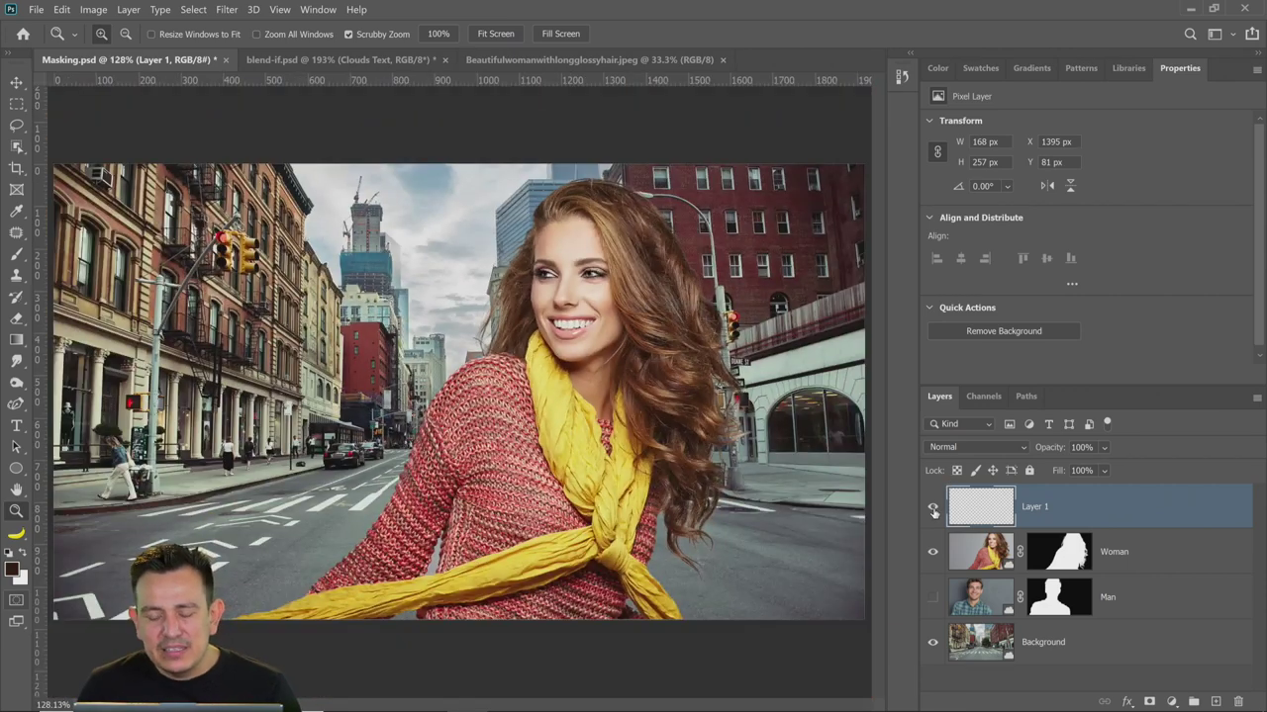
left_click_drag(995, 519, 1237, 701)
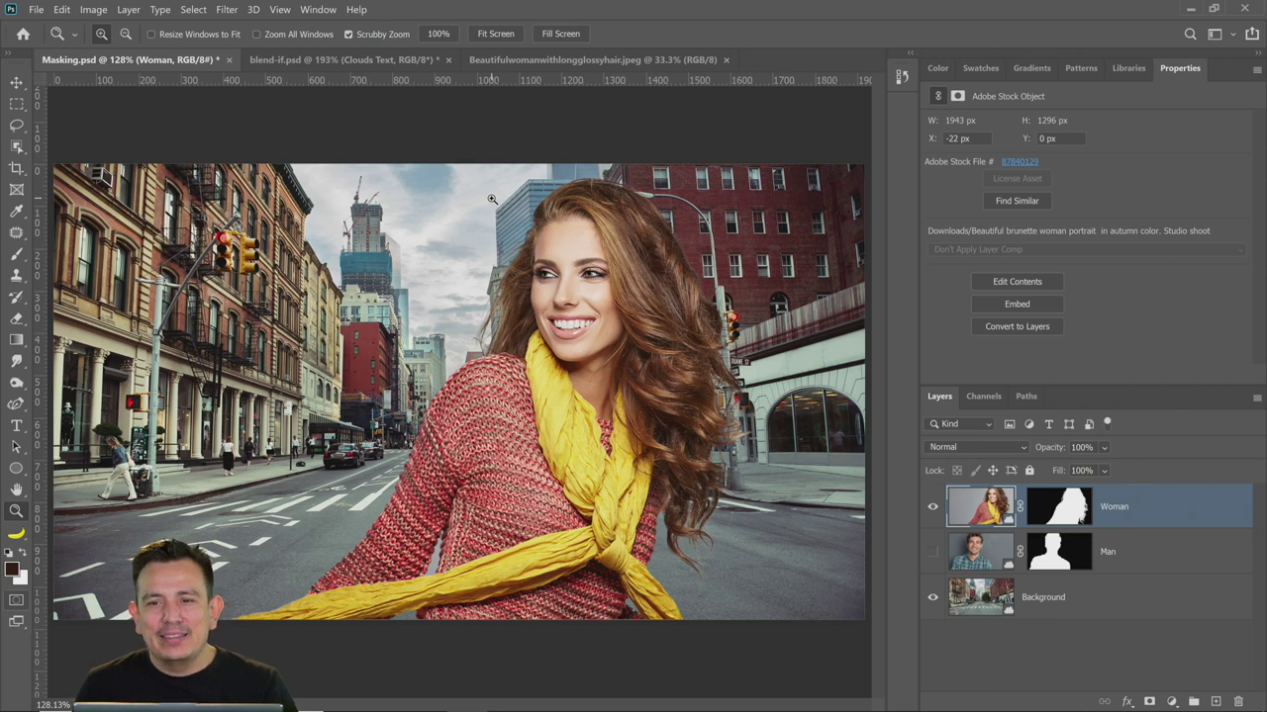
In Beautifulwomanwithlongglossyhair.jpeg, crop the portrait to a narrow strip along the left edge of the hair, about 914 by 3791 px
left_click(547, 58)
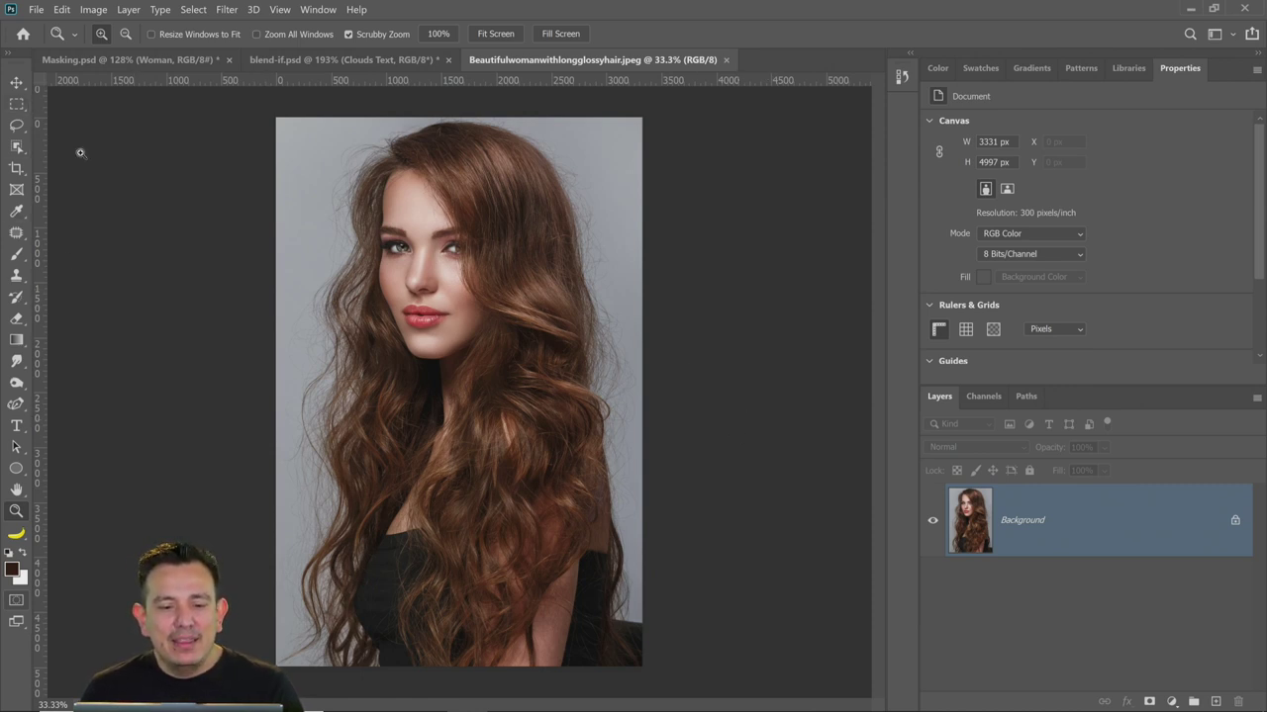
left_click(16, 104)
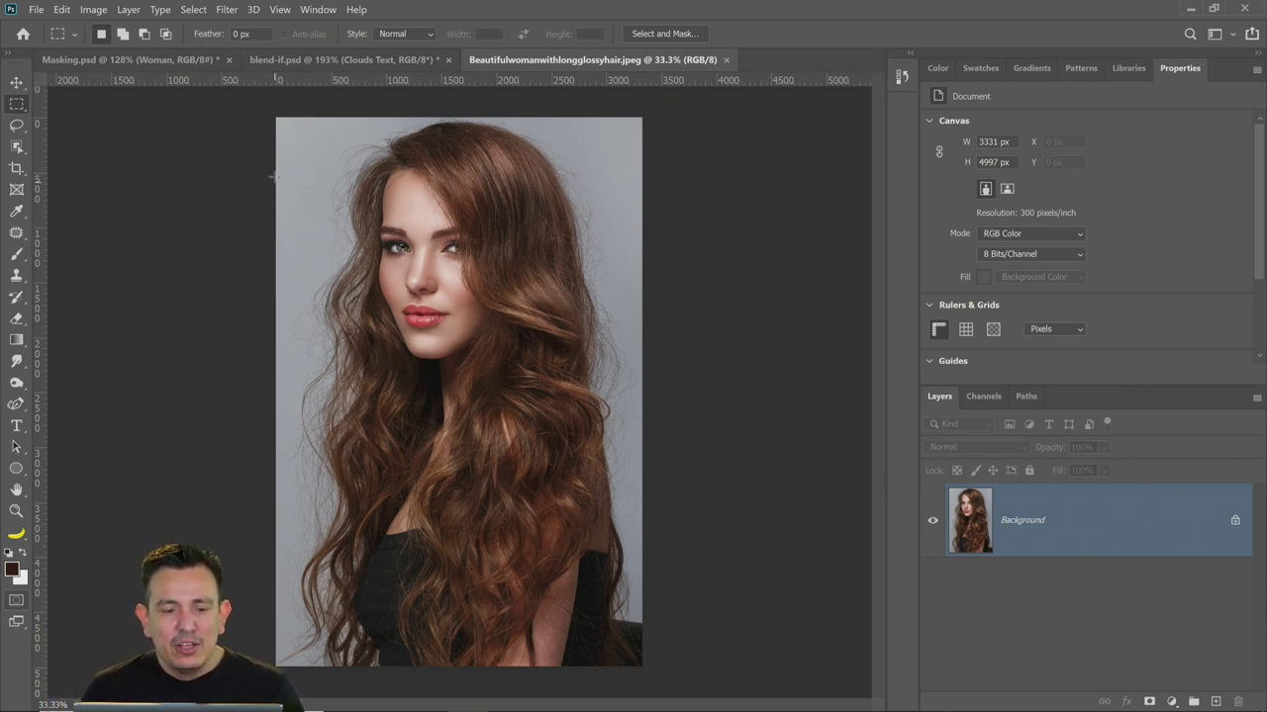
right_click(18, 106)
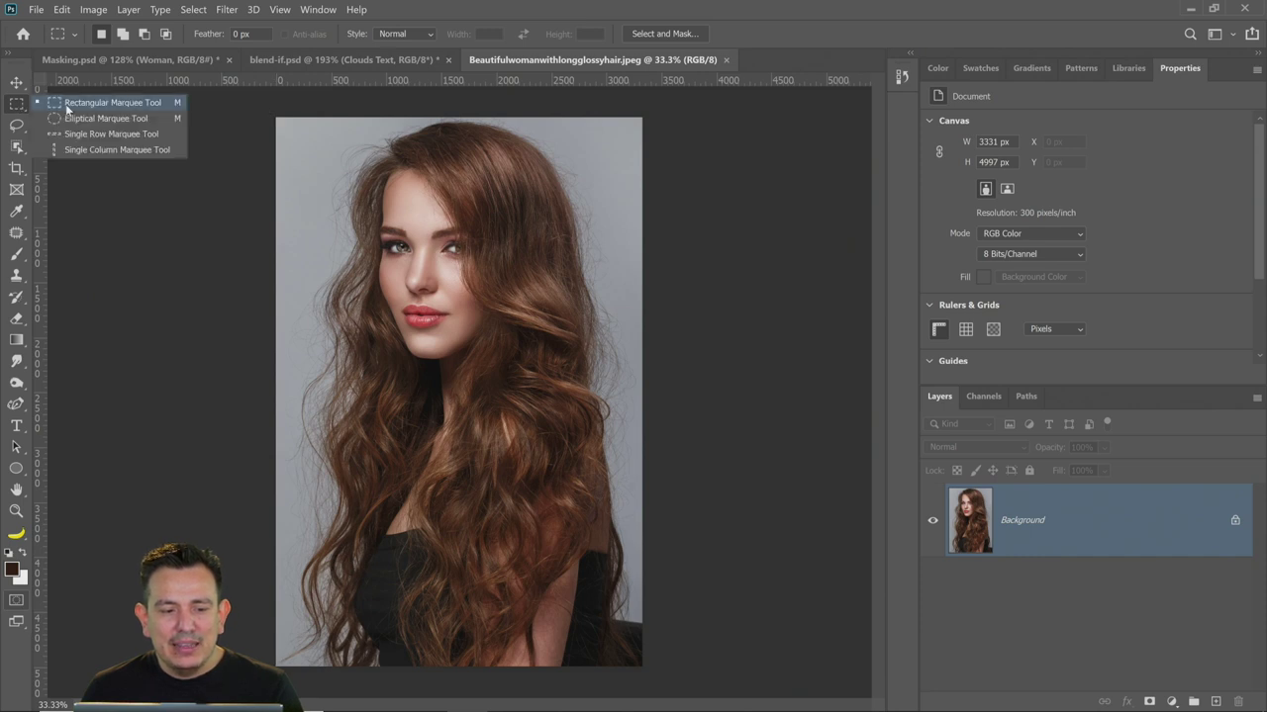
left_click(16, 168)
right_click(16, 168)
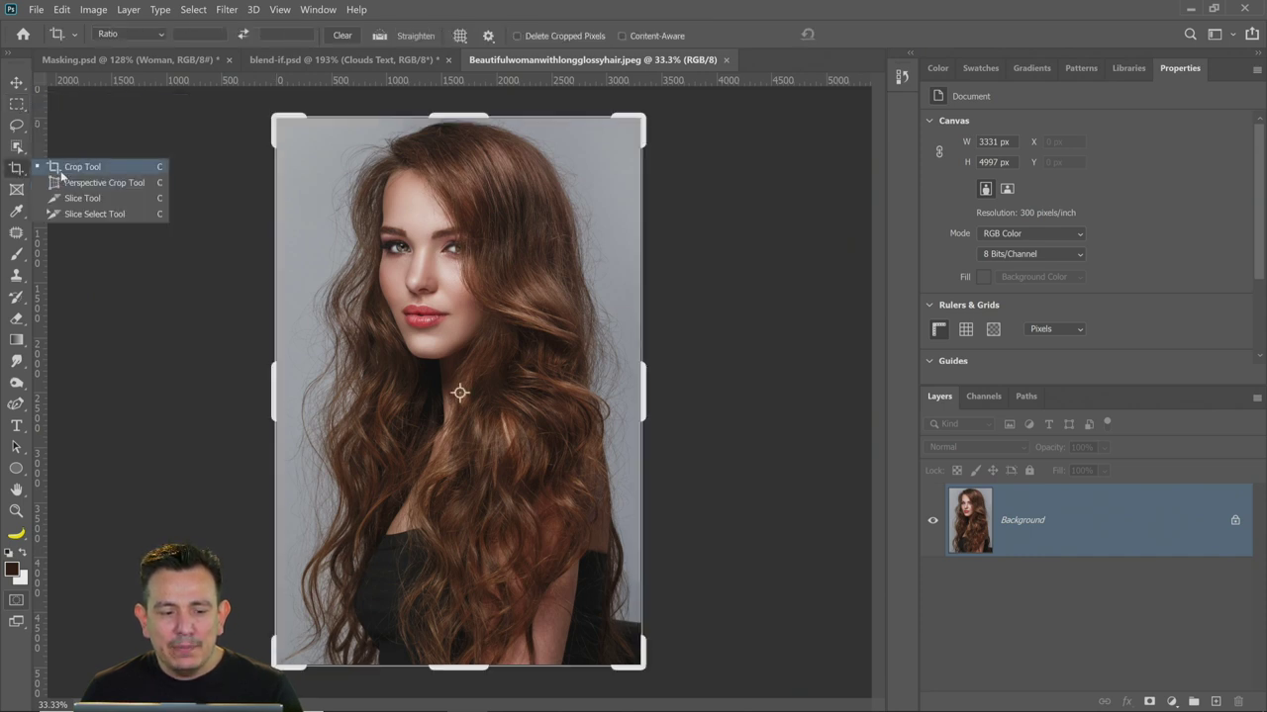
left_click(61, 170)
left_click_drag(643, 392, 513, 401)
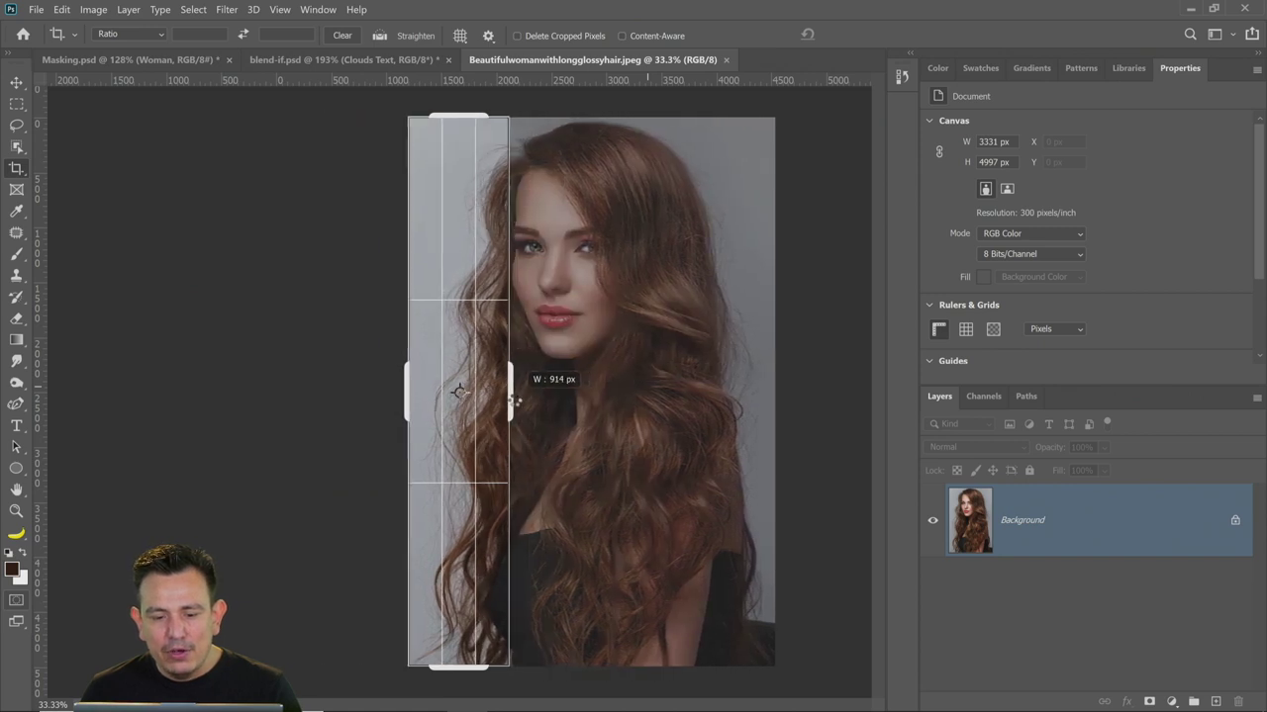
left_click_drag(460, 667, 459, 595)
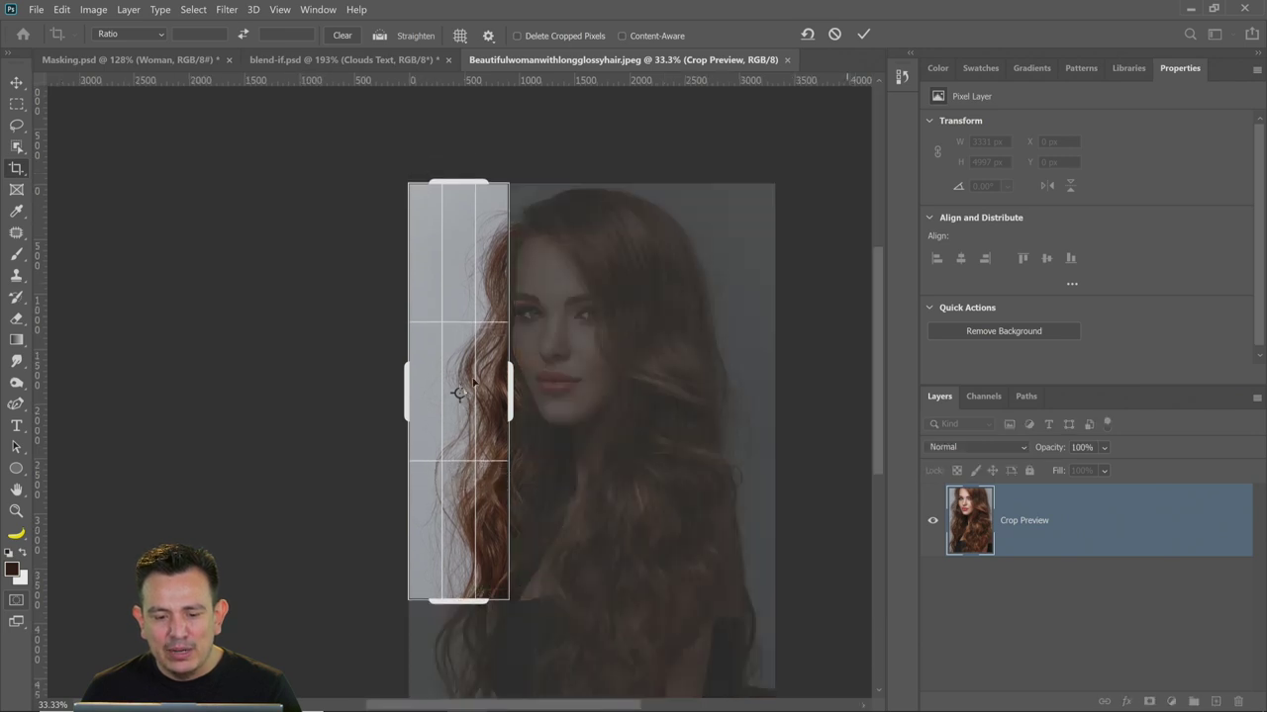
left_click(863, 33)
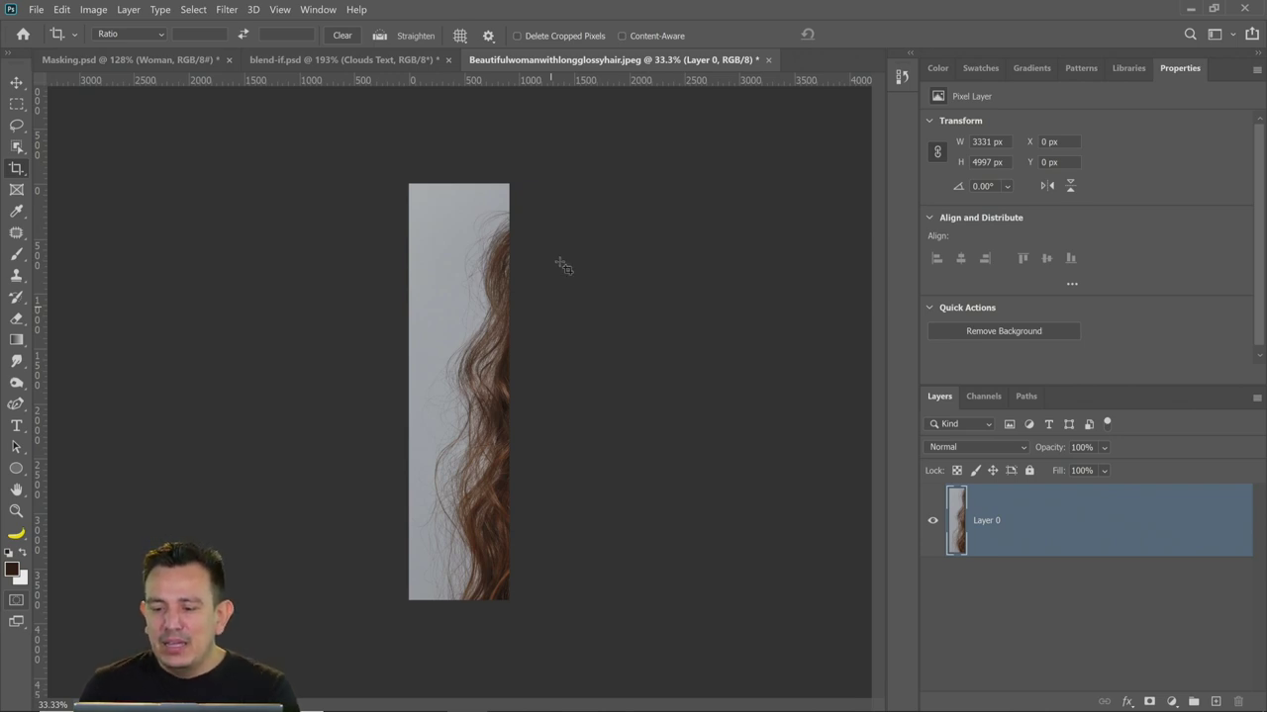
Compare the Red, Green and Blue channels for contrast between the hair and the background
left_click(980, 395)
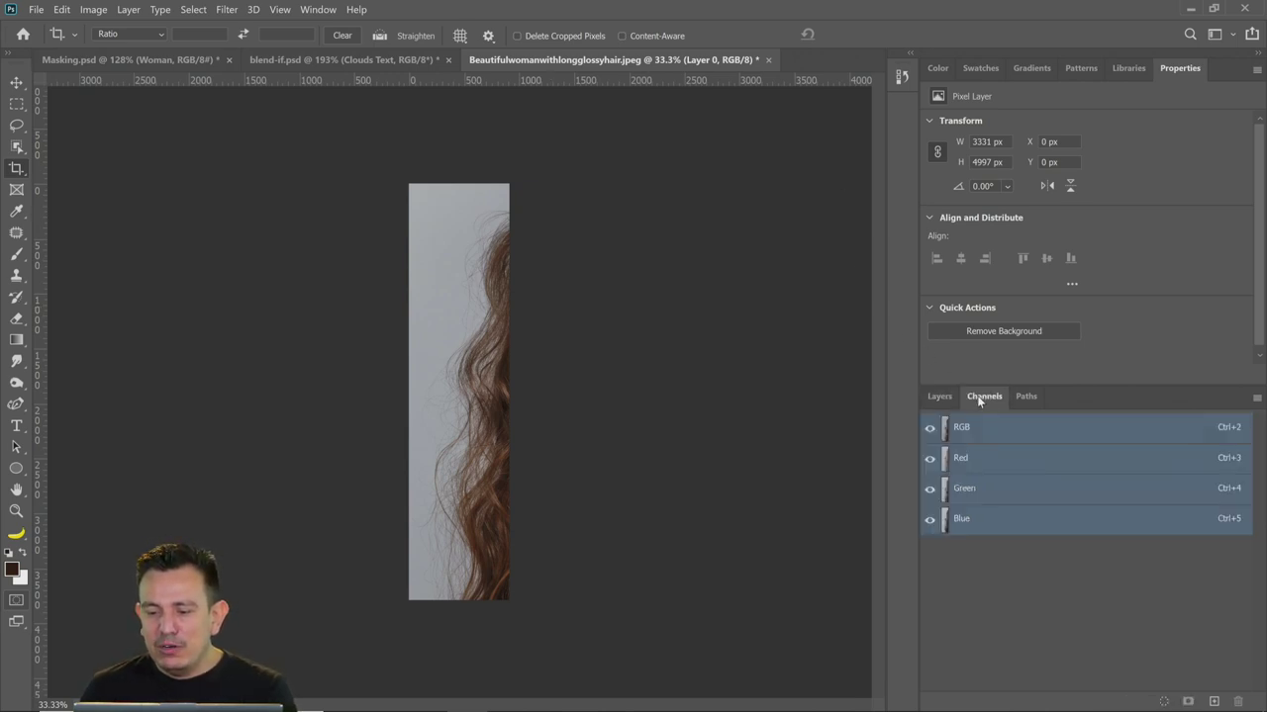
left_click(988, 459)
left_click(980, 488)
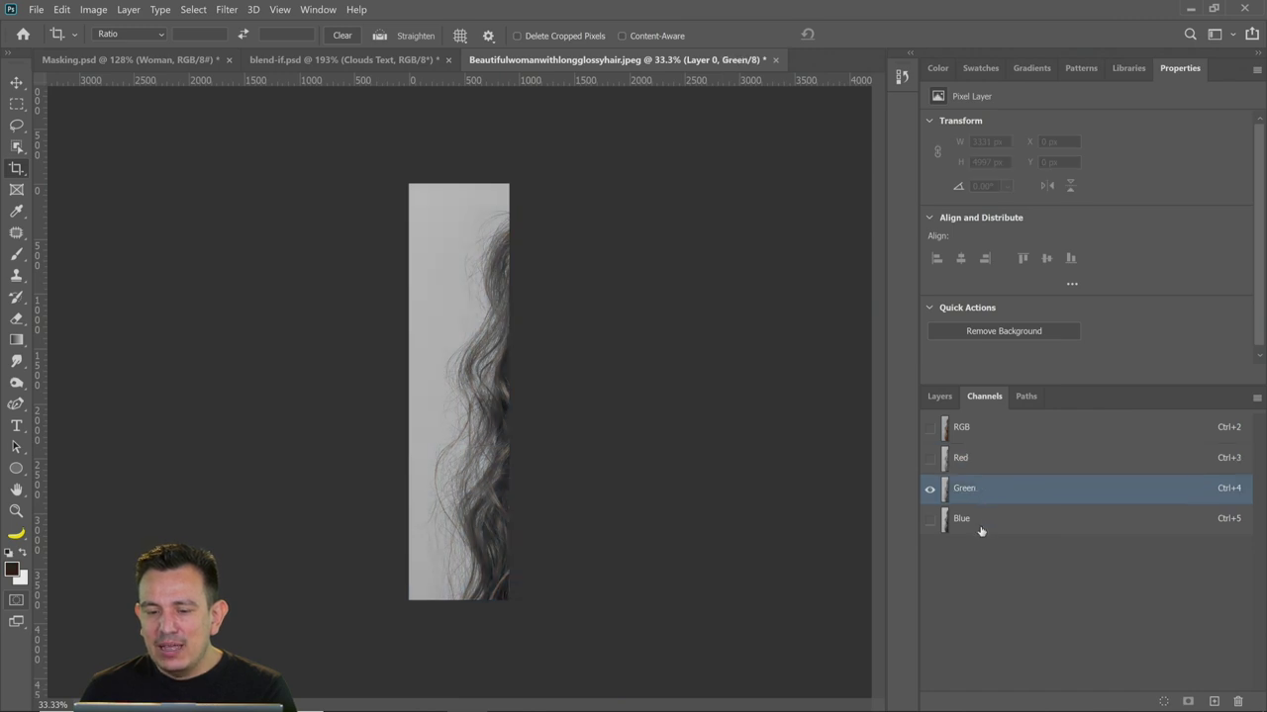
left_click(982, 529)
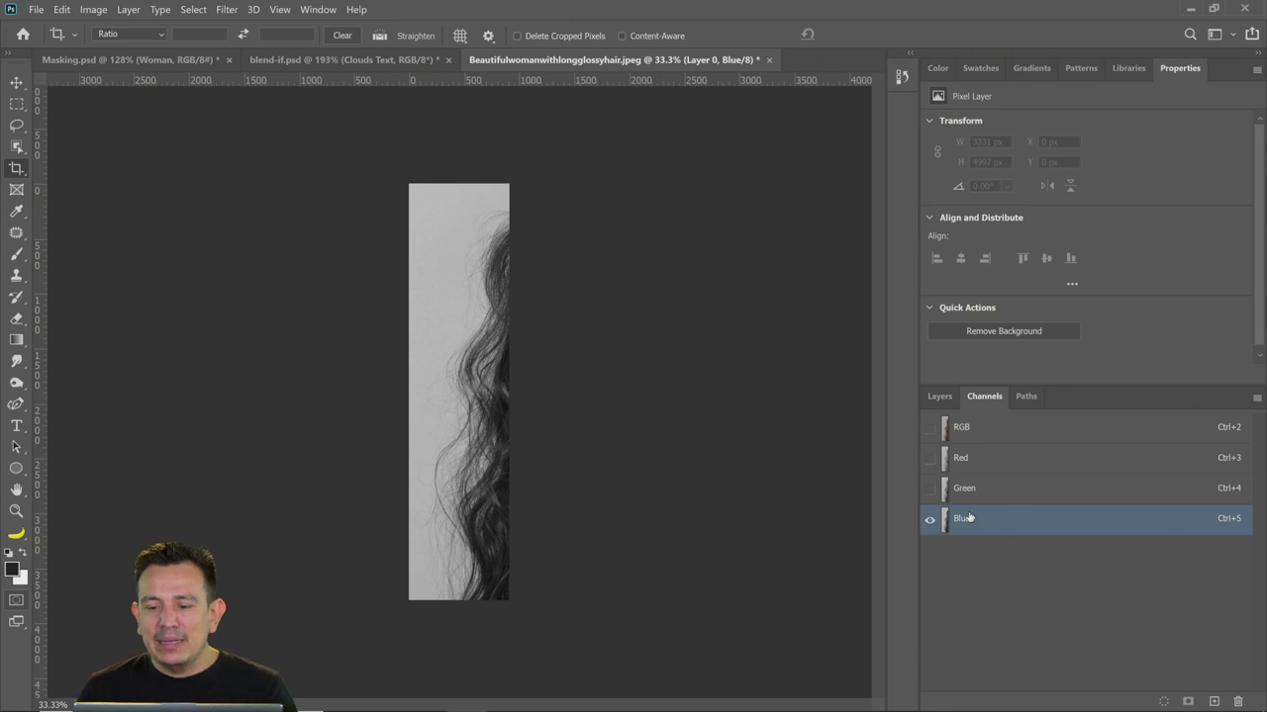
left_click(984, 433)
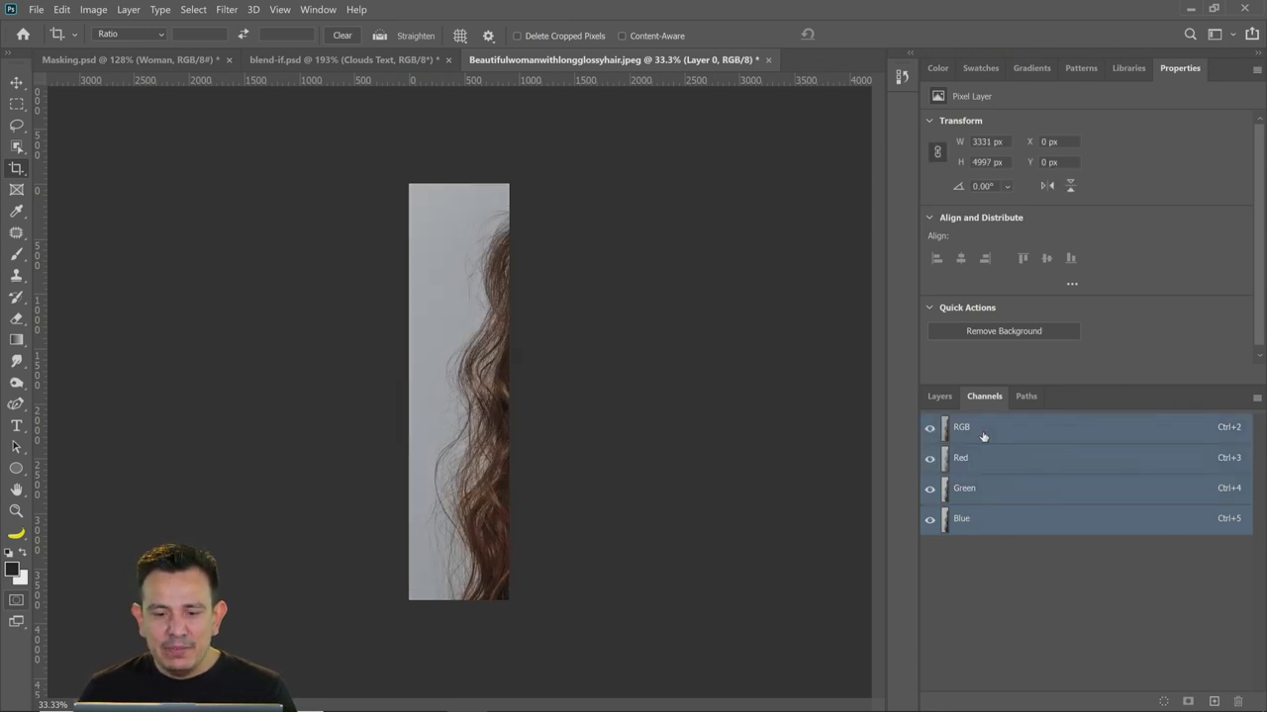
left_click(981, 464)
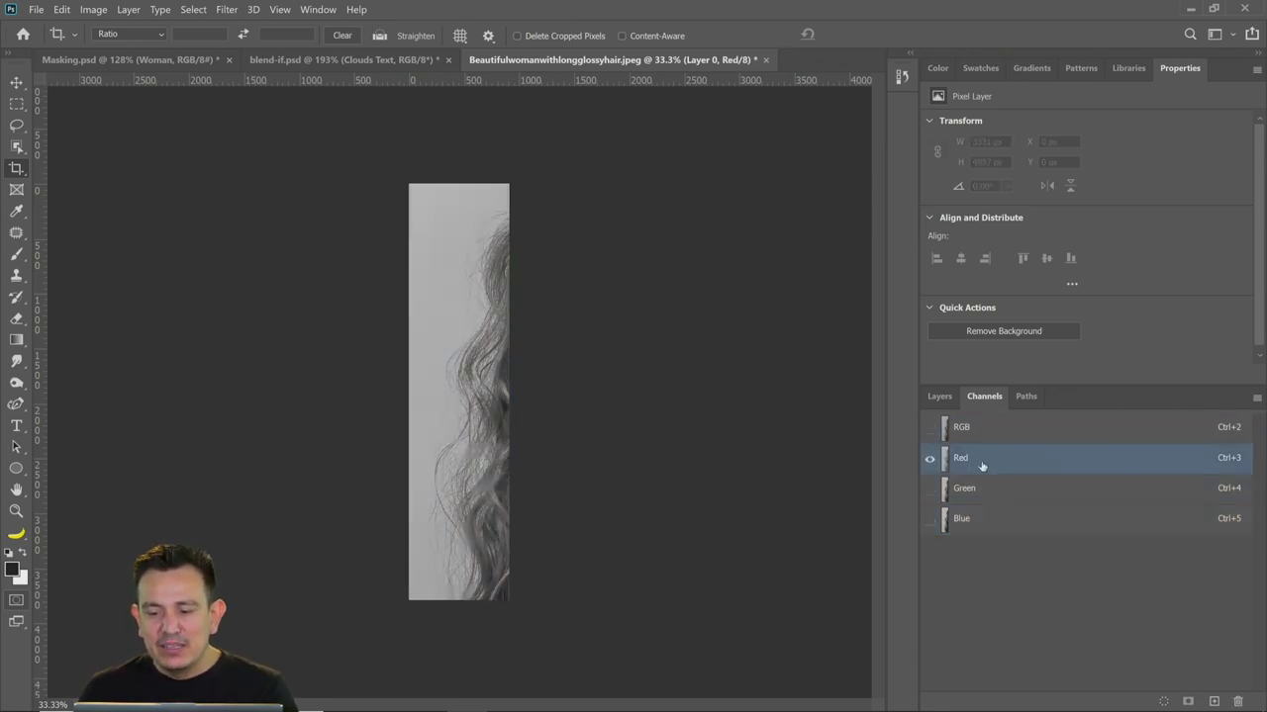
left_click(982, 492)
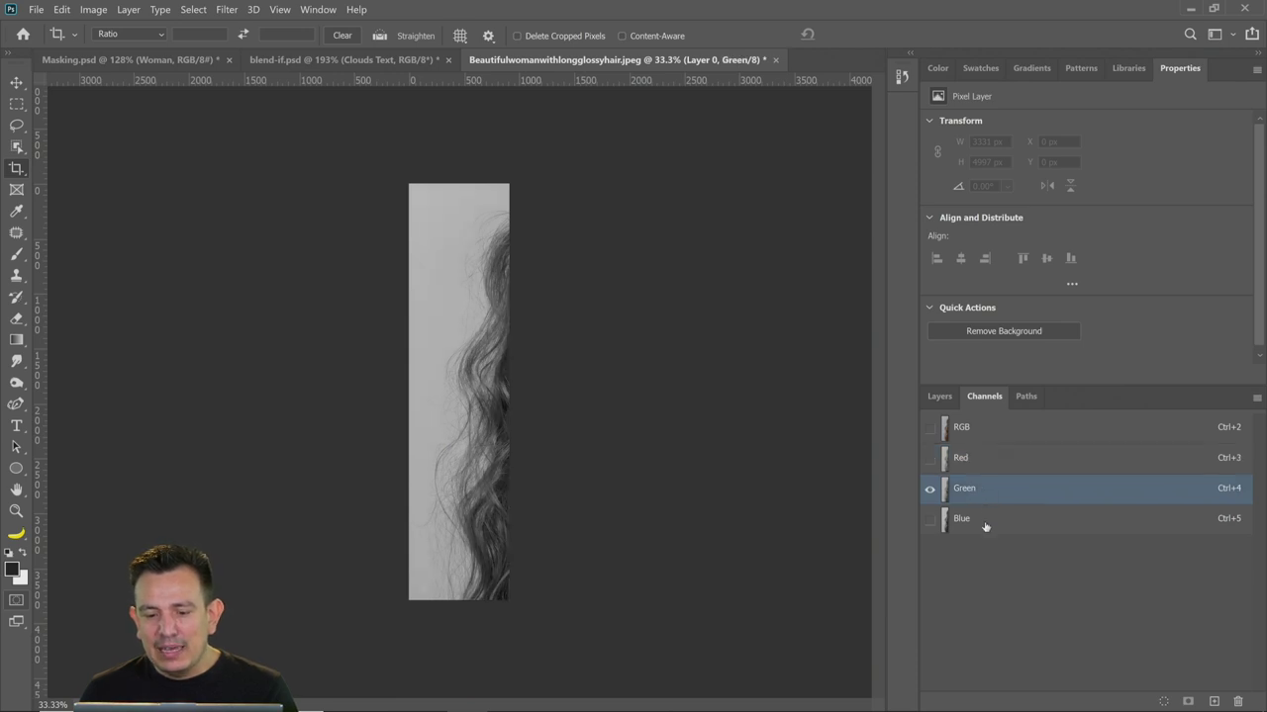
left_click(985, 524)
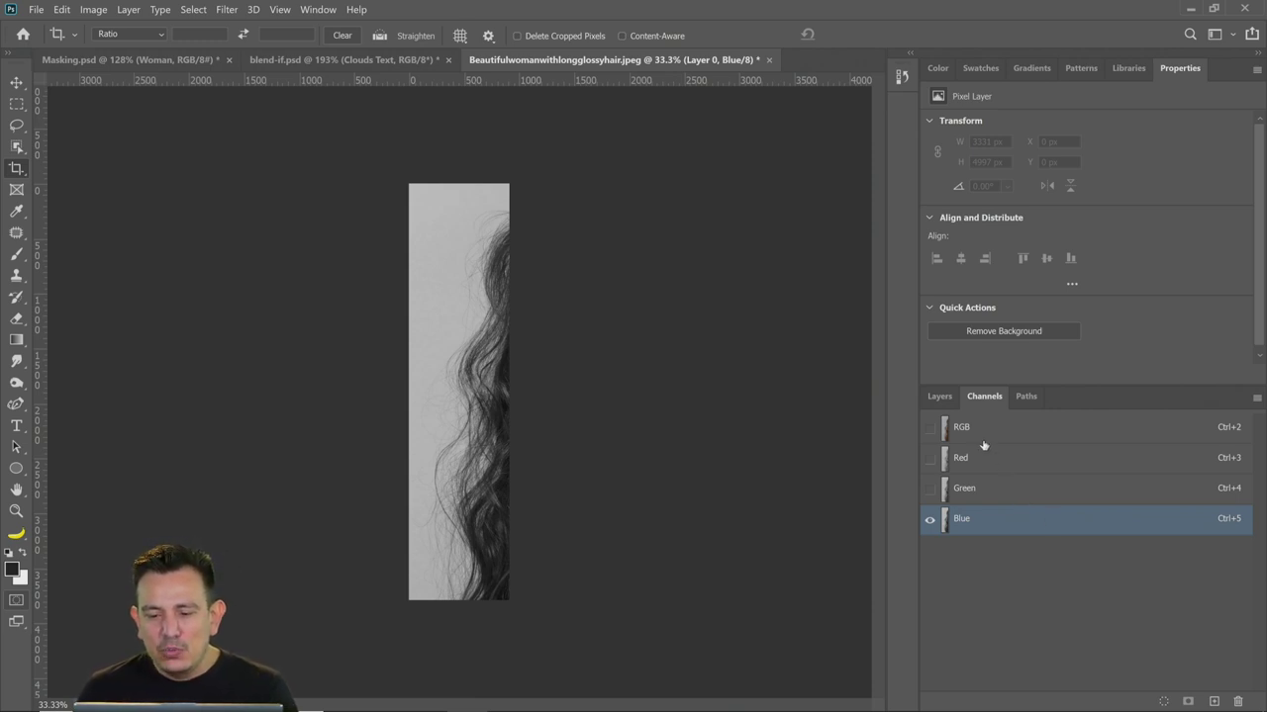
left_click(987, 464)
left_click(988, 488)
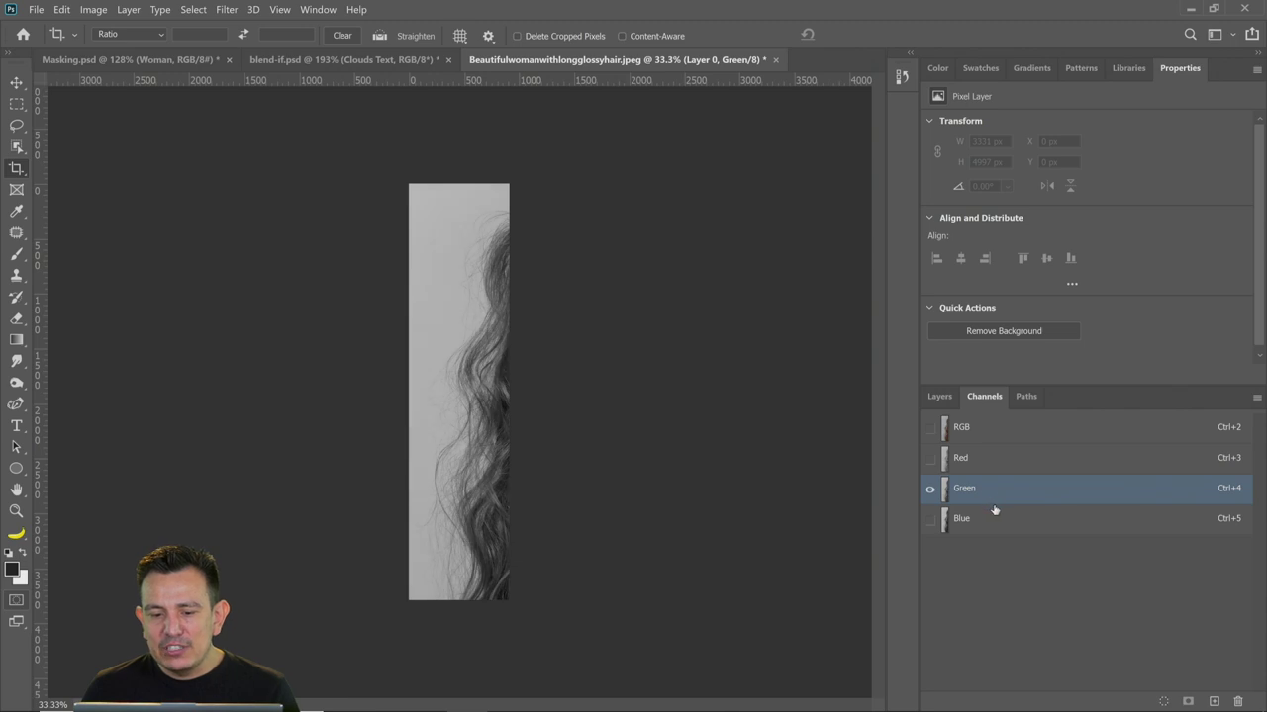
left_click(992, 520)
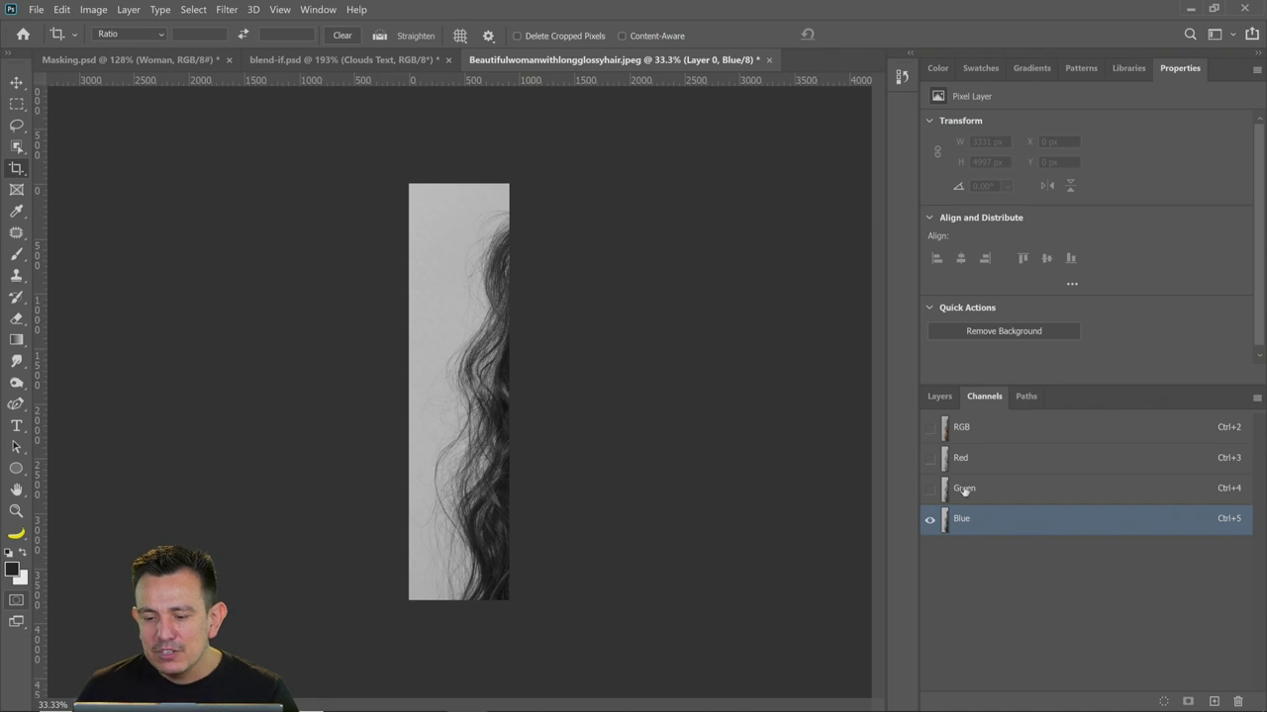
Duplicate the Blue channel and invert the copy
left_click_drag(970, 529, 1214, 701)
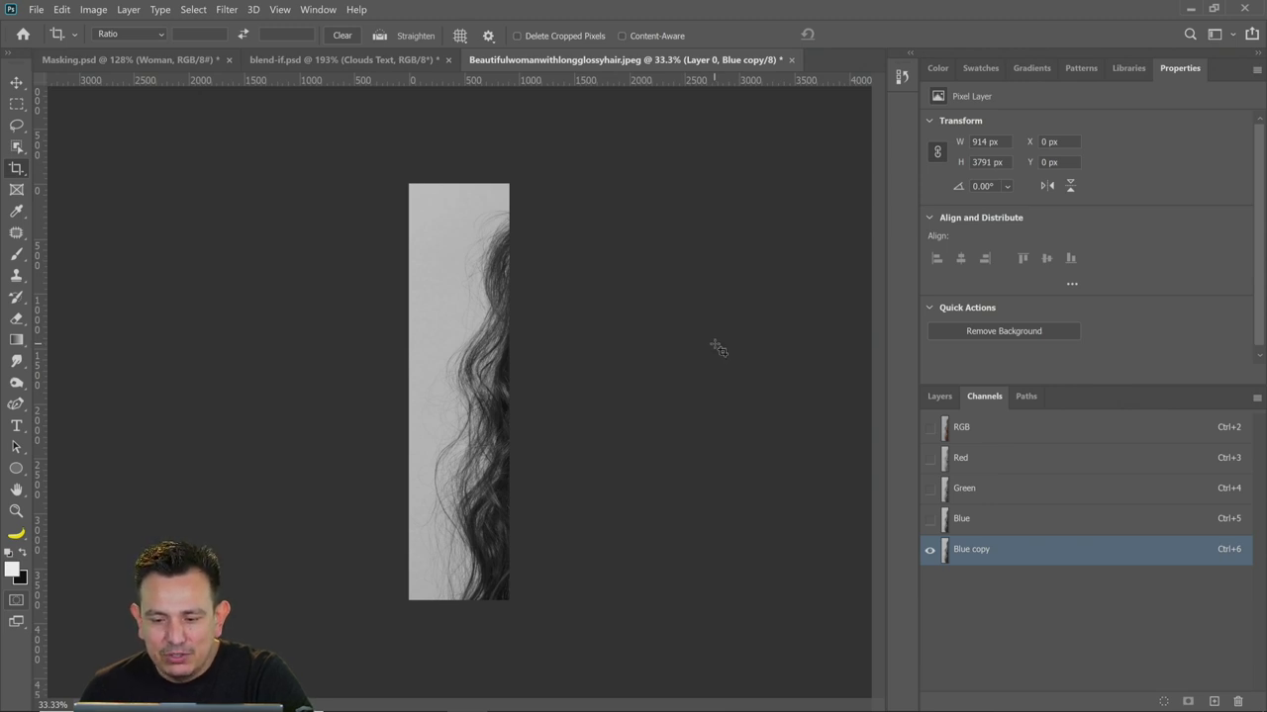
key("ctrl")
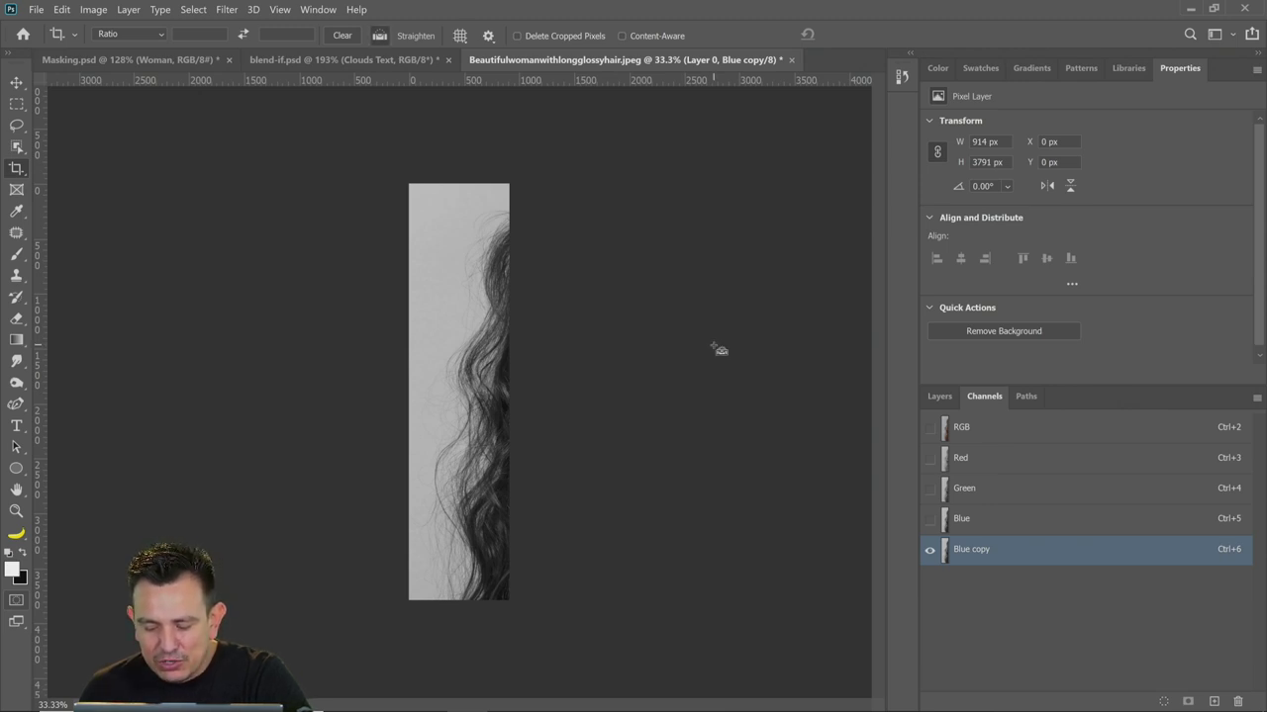
key("ctrl+i")
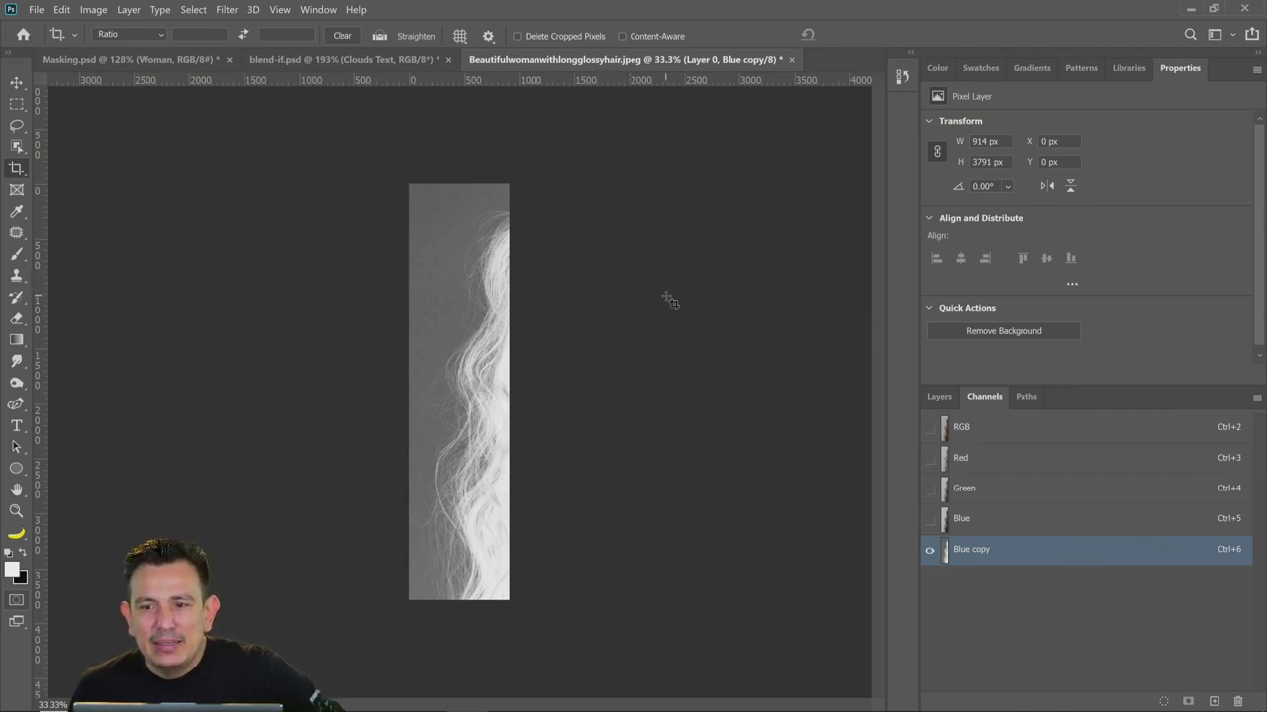
Apply a Levels adjustment to the Blue copy channel with the black input level set to 81
left_click(94, 10)
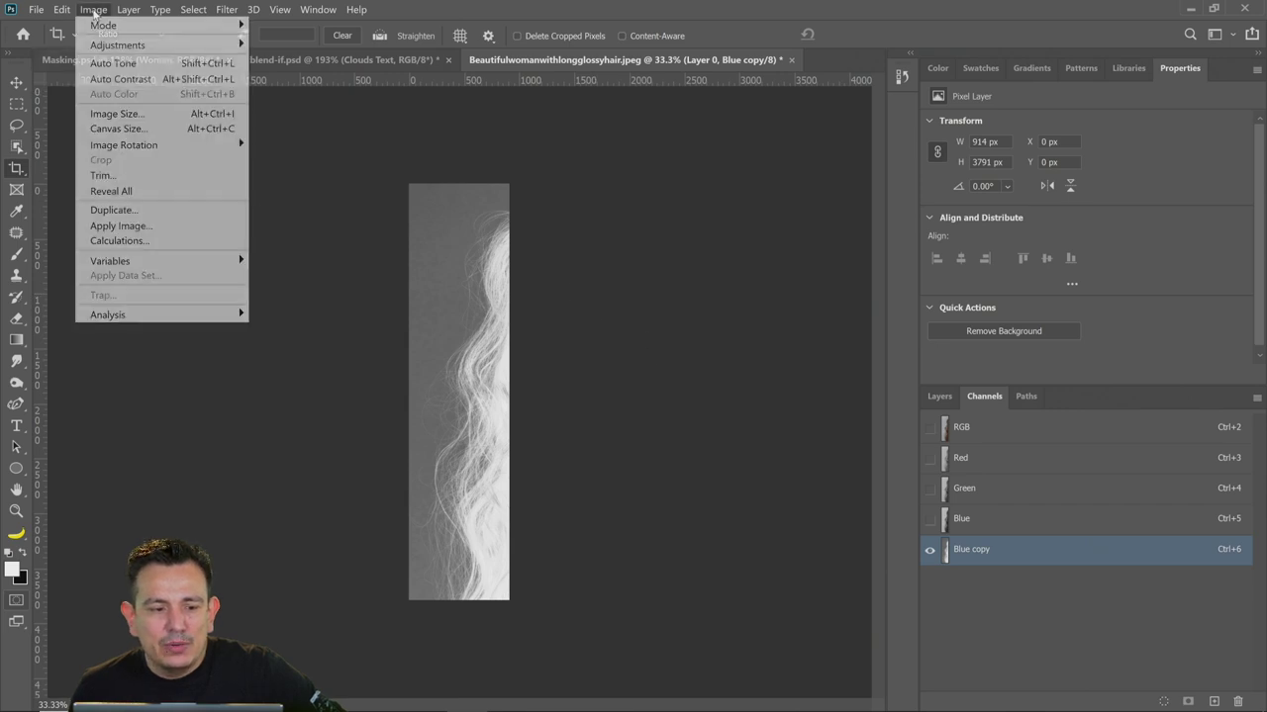
mouse_move(127, 46)
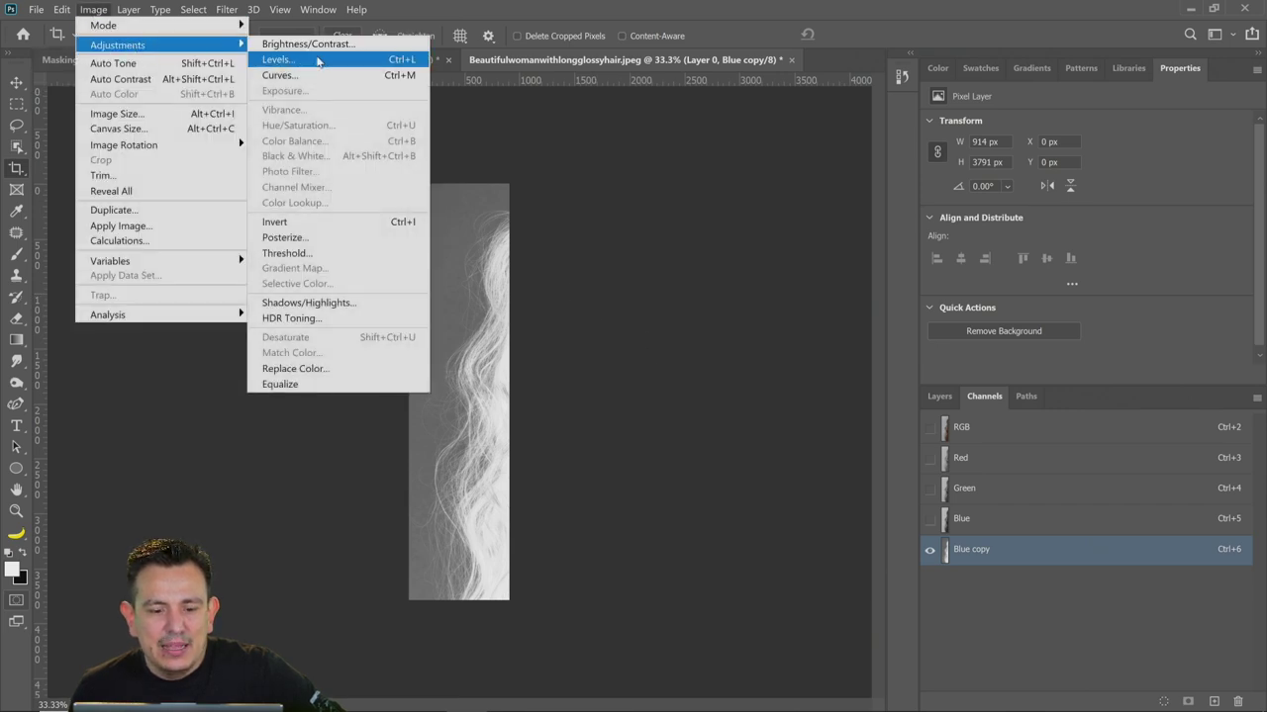
left_click(317, 62)
left_click_drag(623, 126, 787, 139)
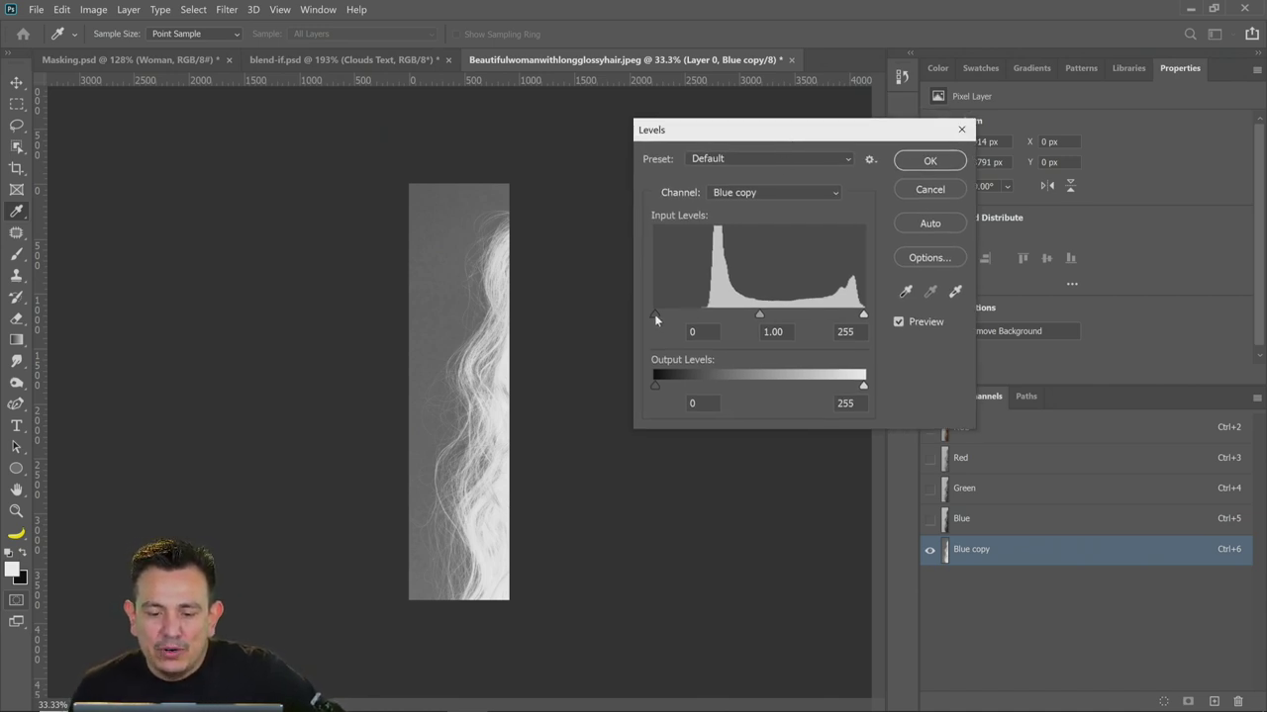
left_click_drag(656, 314, 723, 317)
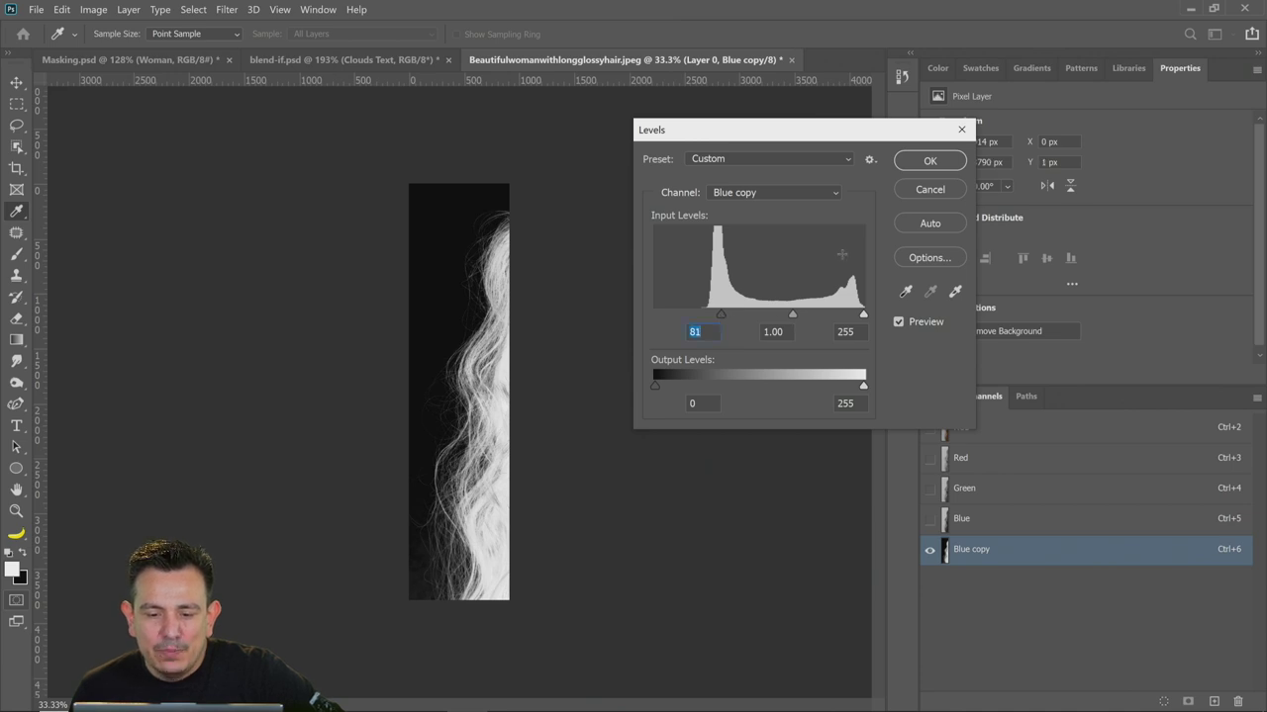
left_click(930, 161)
key("c")
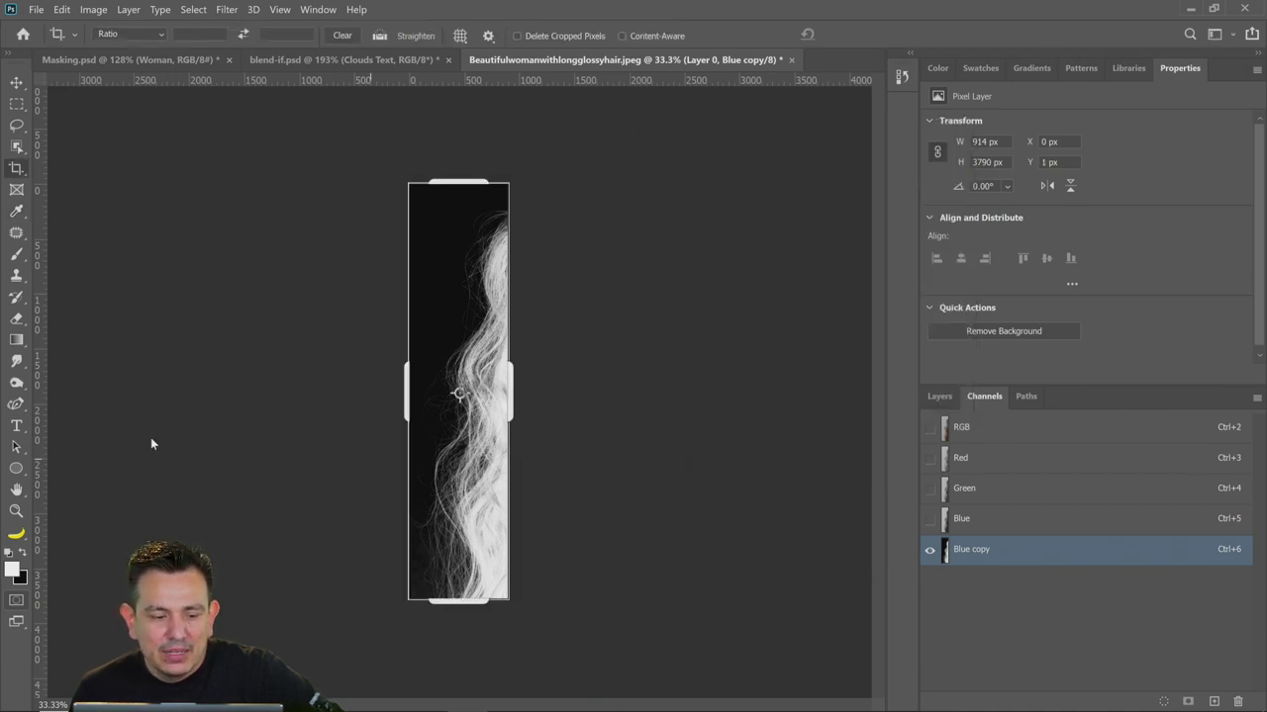
Set the Burn tool to the Shadows range with a 900 px brush, and try darkening the background beside the lower hair
left_click(28, 383)
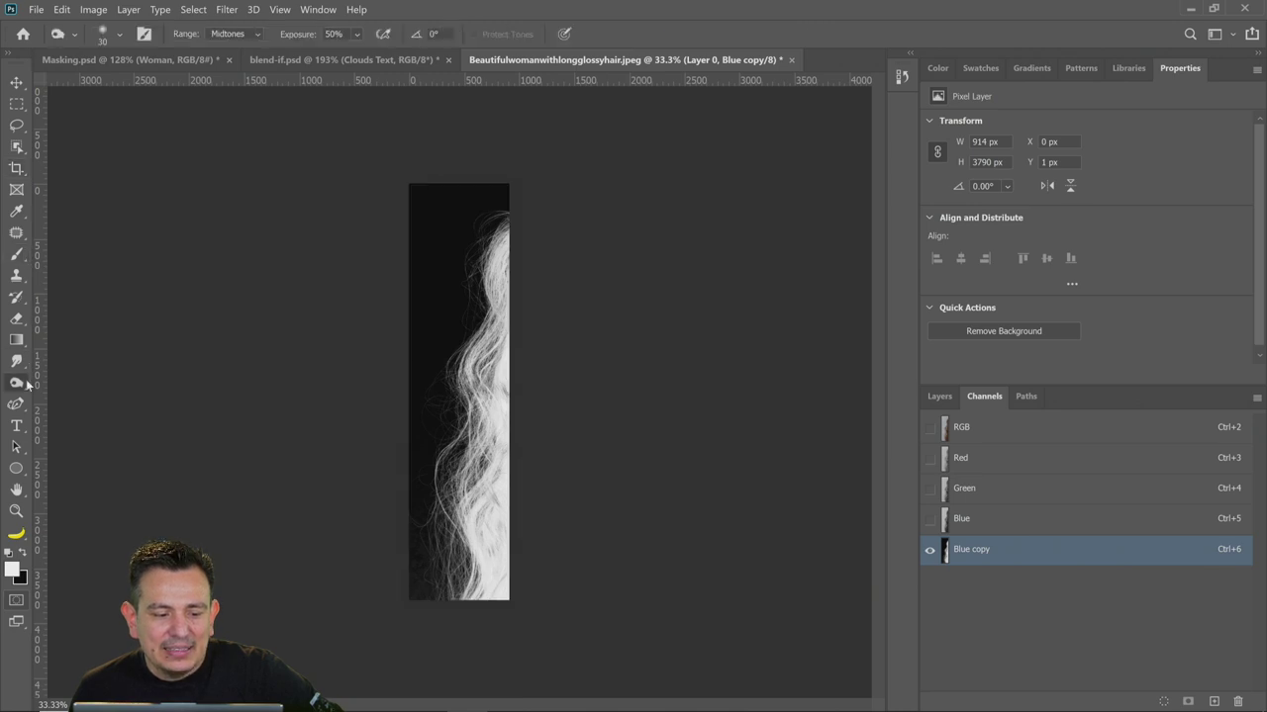
left_click(81, 397)
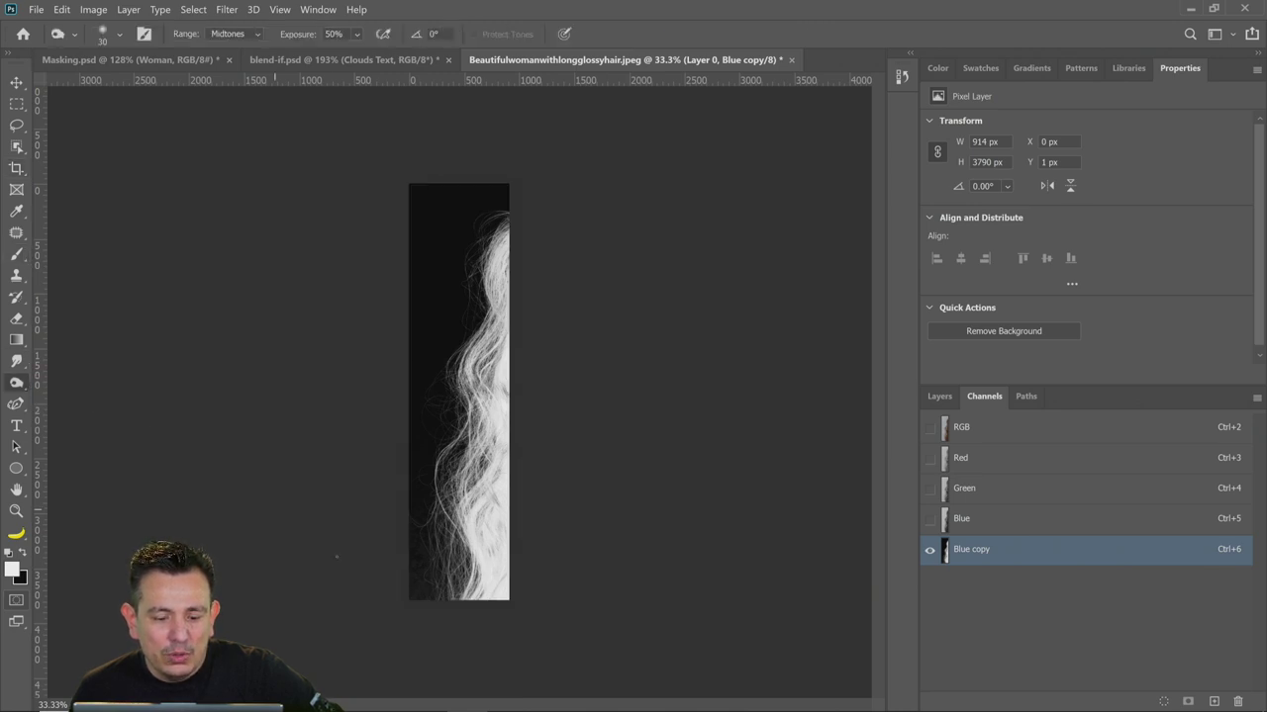
key("bracketright")
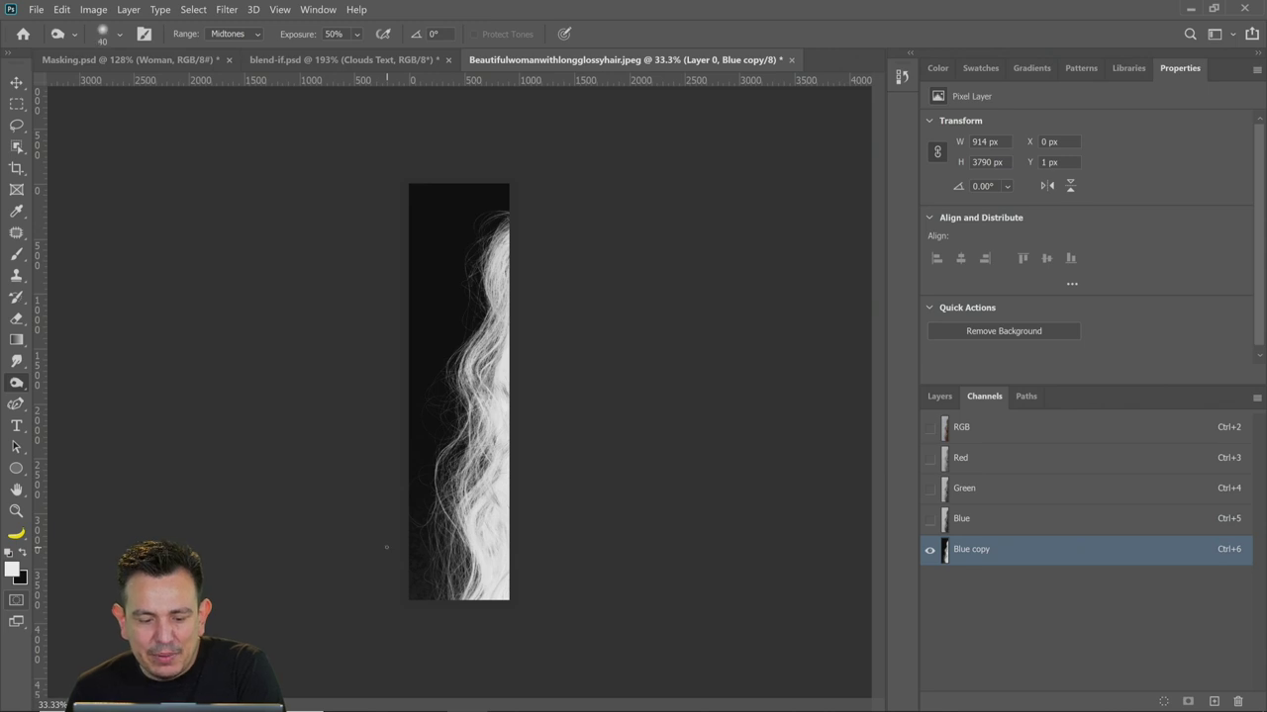
key("bracketright")
key("bracketright")
key("bracketright")
key("bracketright")
key("bracketright")
key("bracketright")
key("bracketright")
key("bracketright")
key("bracketright")
key("bracketright")
key("bracketright")
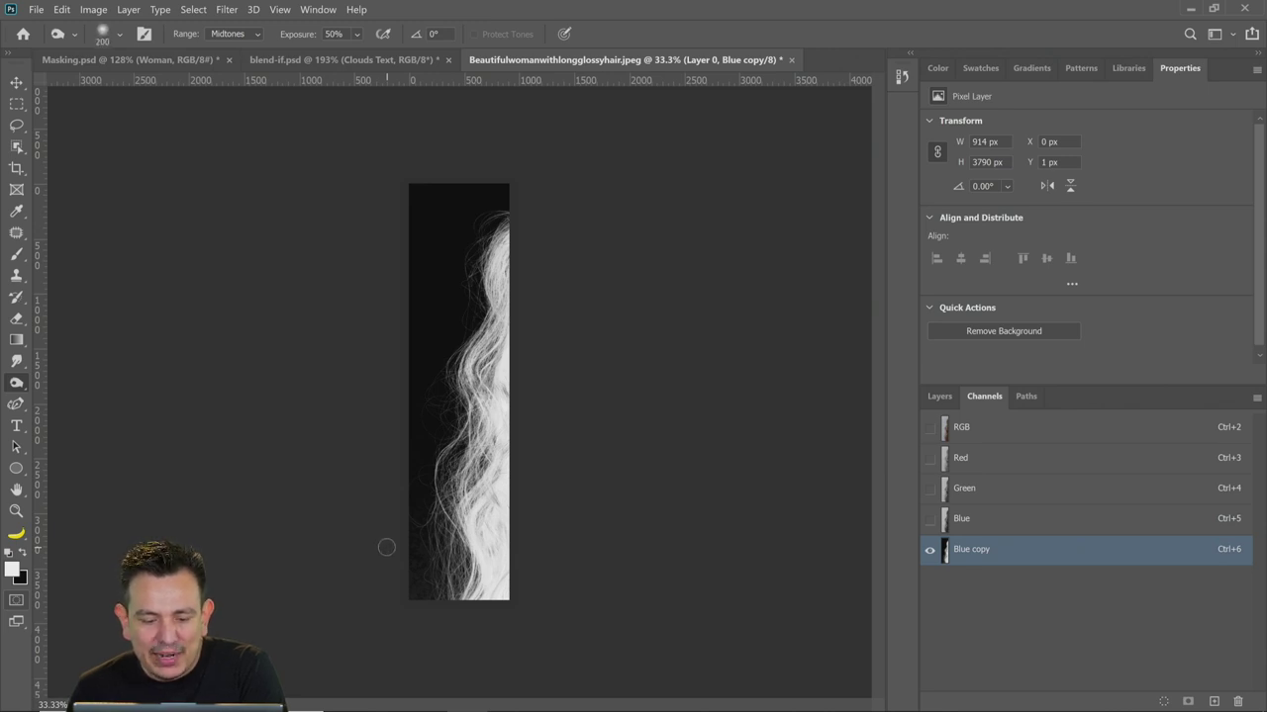
key("bracketright")
key("bracketright")
key("bracketright")
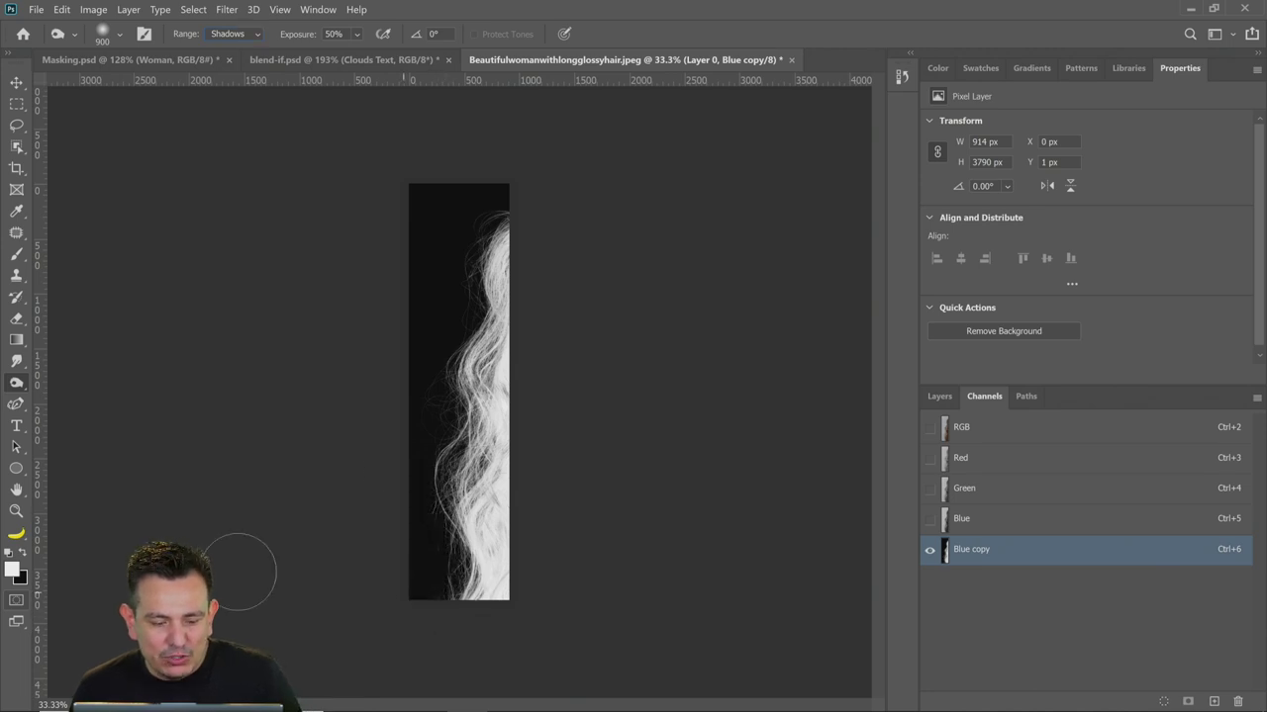
Check the burned fine strands at 100%, and undo the burn
key("z")
left_click_drag(428, 571, 469, 580)
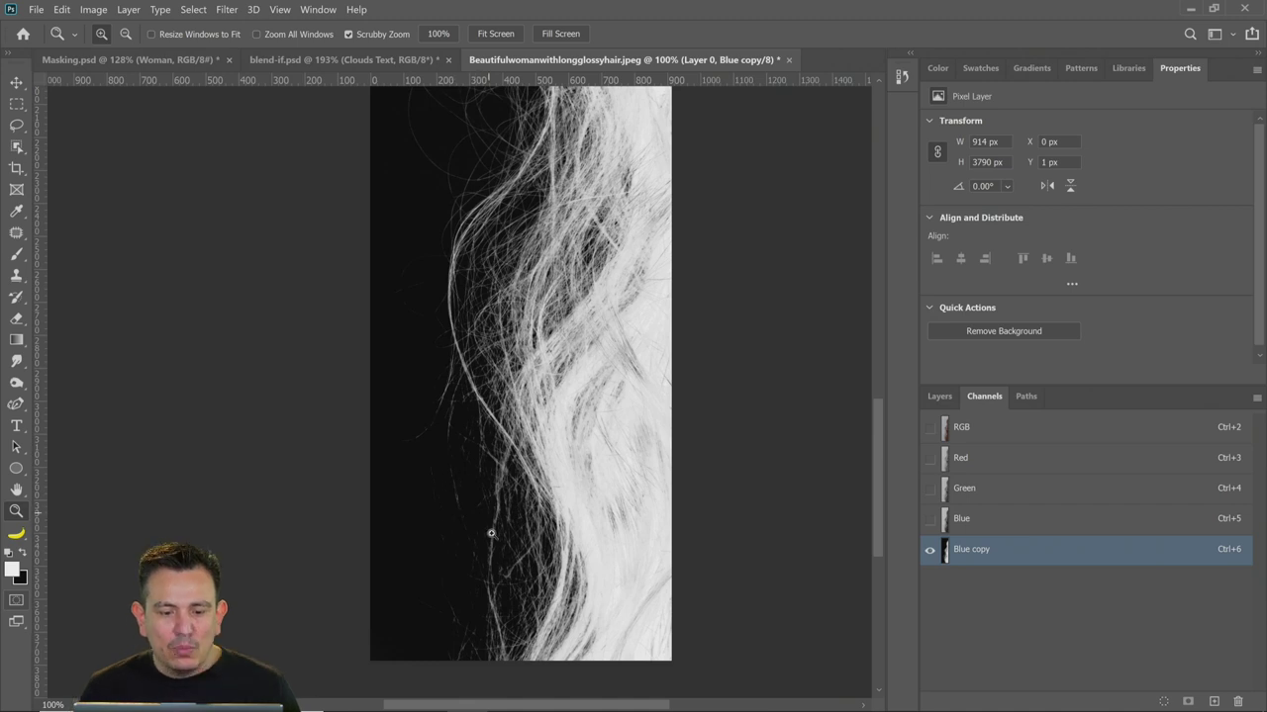
key("ctrl+z")
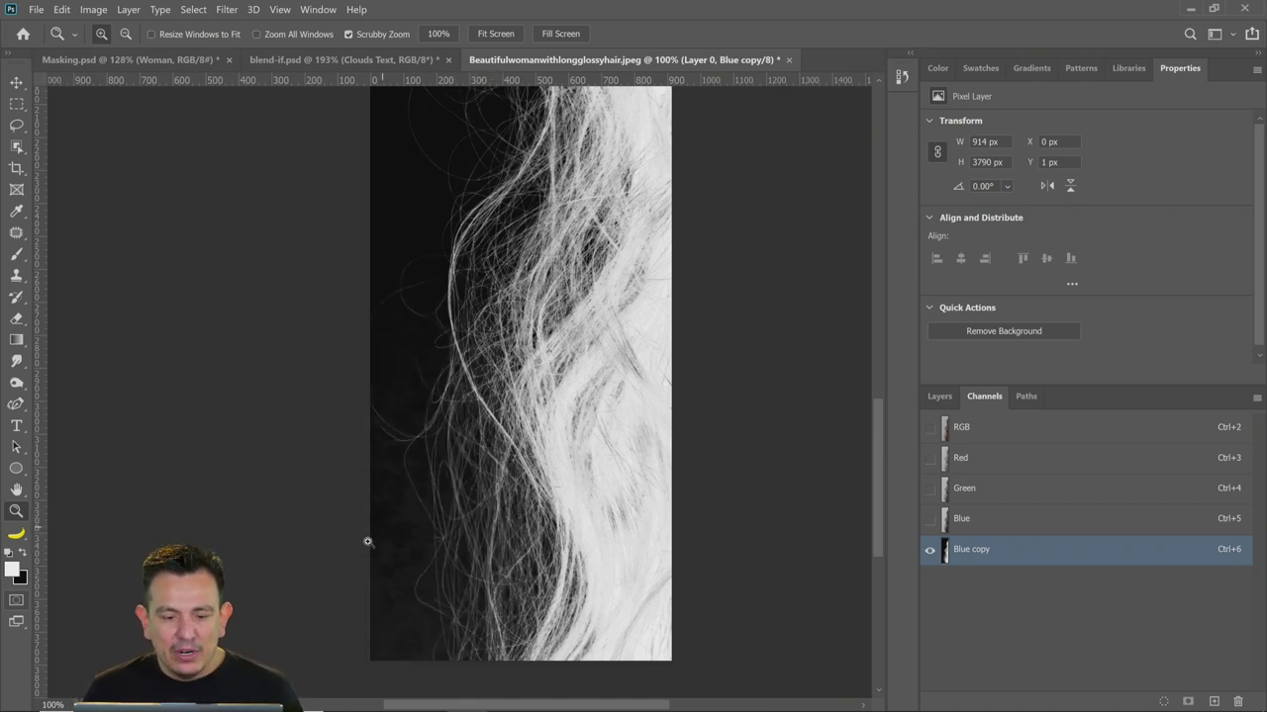
Burn the background along the lower left edge of the Blue copy channel, keeping the Shadows range but using a smaller brush
left_click(17, 255)
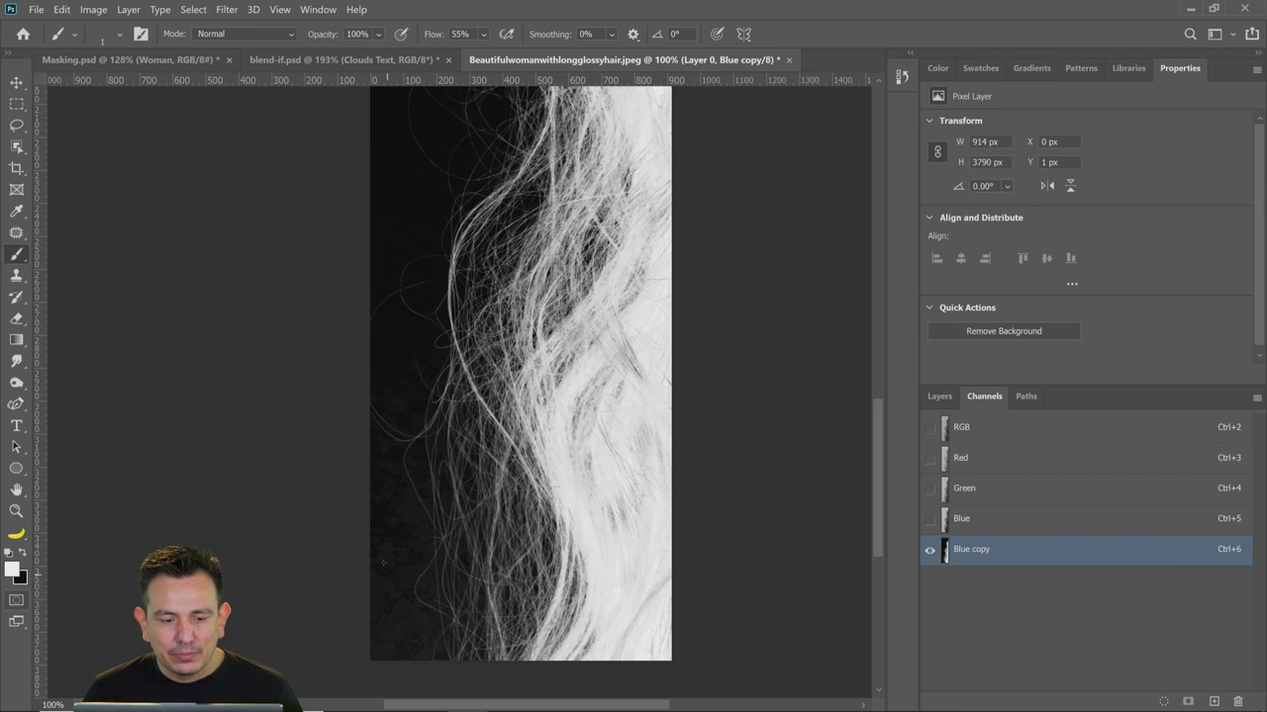
left_click(16, 382)
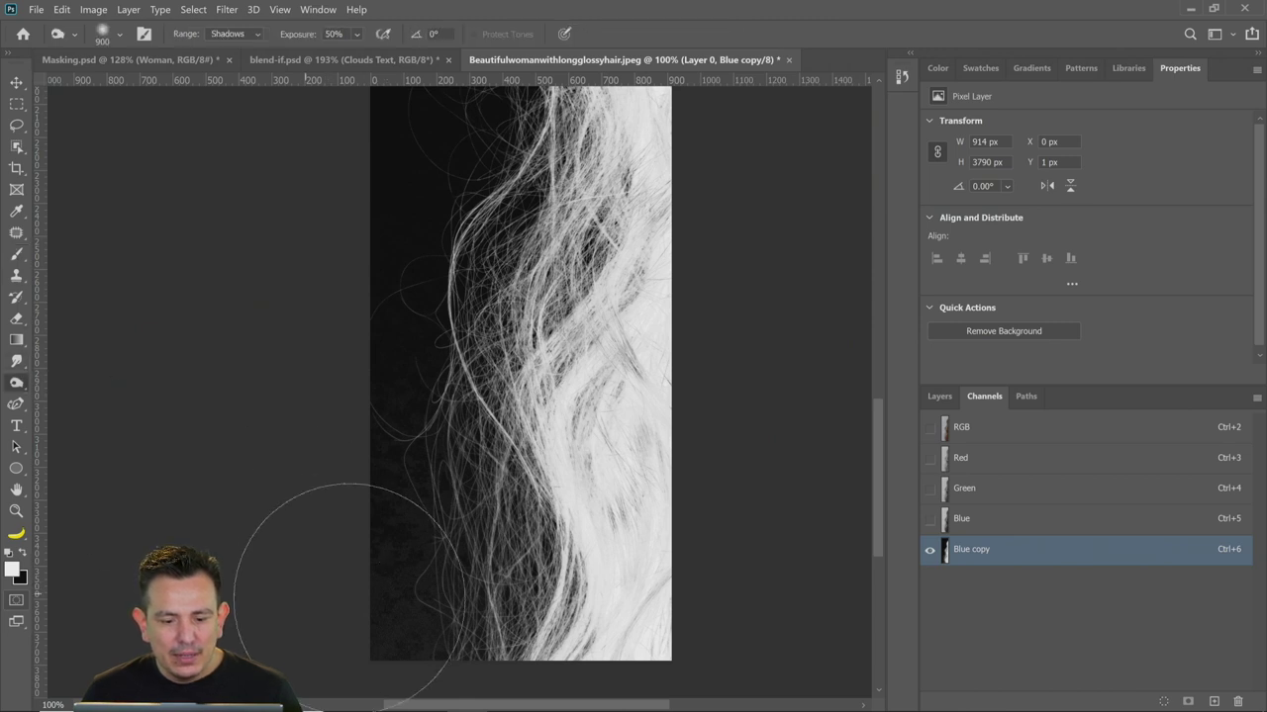
key("bracketleft")
key("bracketleft")
key("bracketleft")
key("bracketleft")
key("bracketleft")
key("bracketleft")
key("bracketleft")
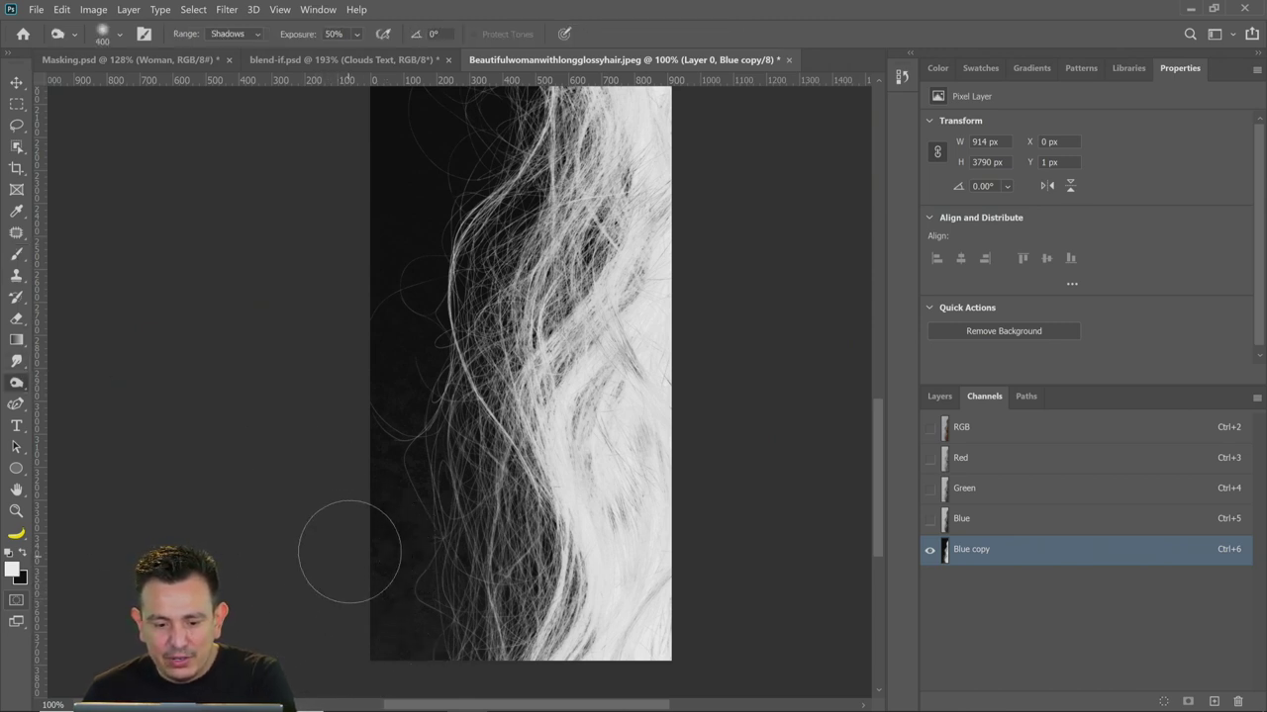
mouse_move(369, 522)
left_mouse_down()
mouse_move(393, 526)
mouse_move(376, 574)
mouse_move(396, 627)
mouse_move(381, 639)
left_mouse_up()
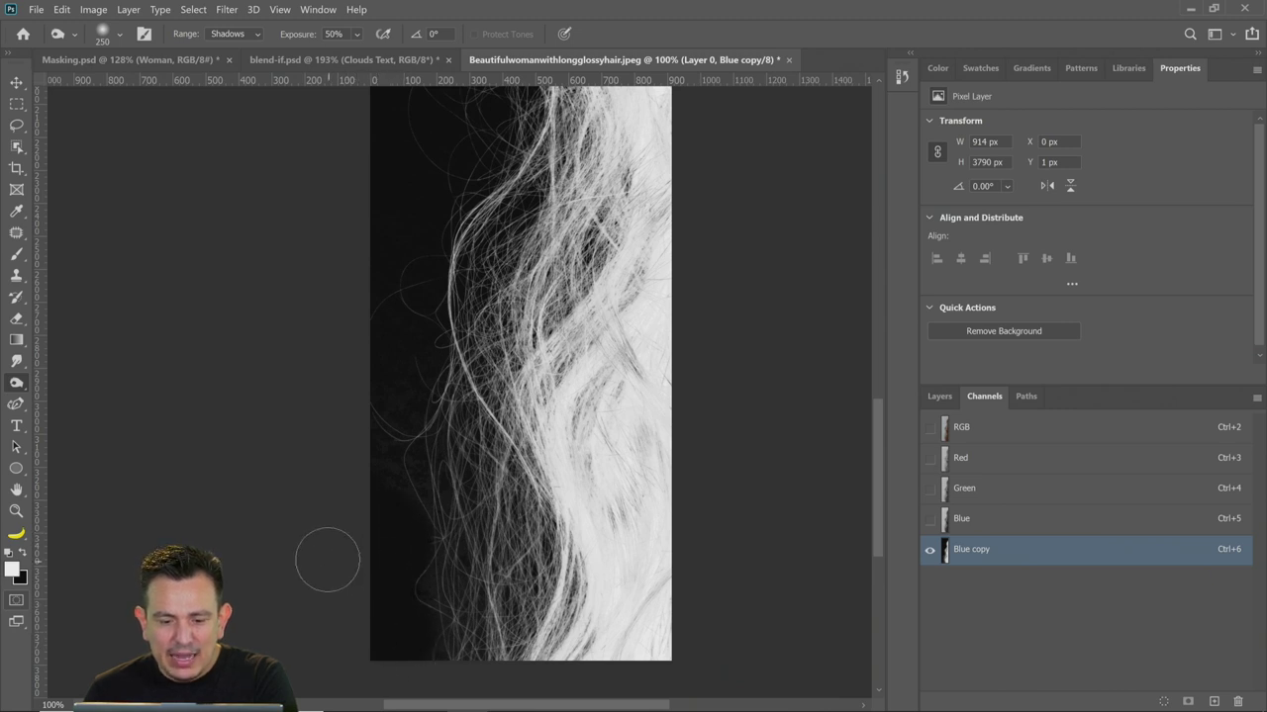
Burn over the lower fine strands and their background with a 1000 px brush
key("bracketright")
key("bracketright")
key("bracketright")
key("bracketright")
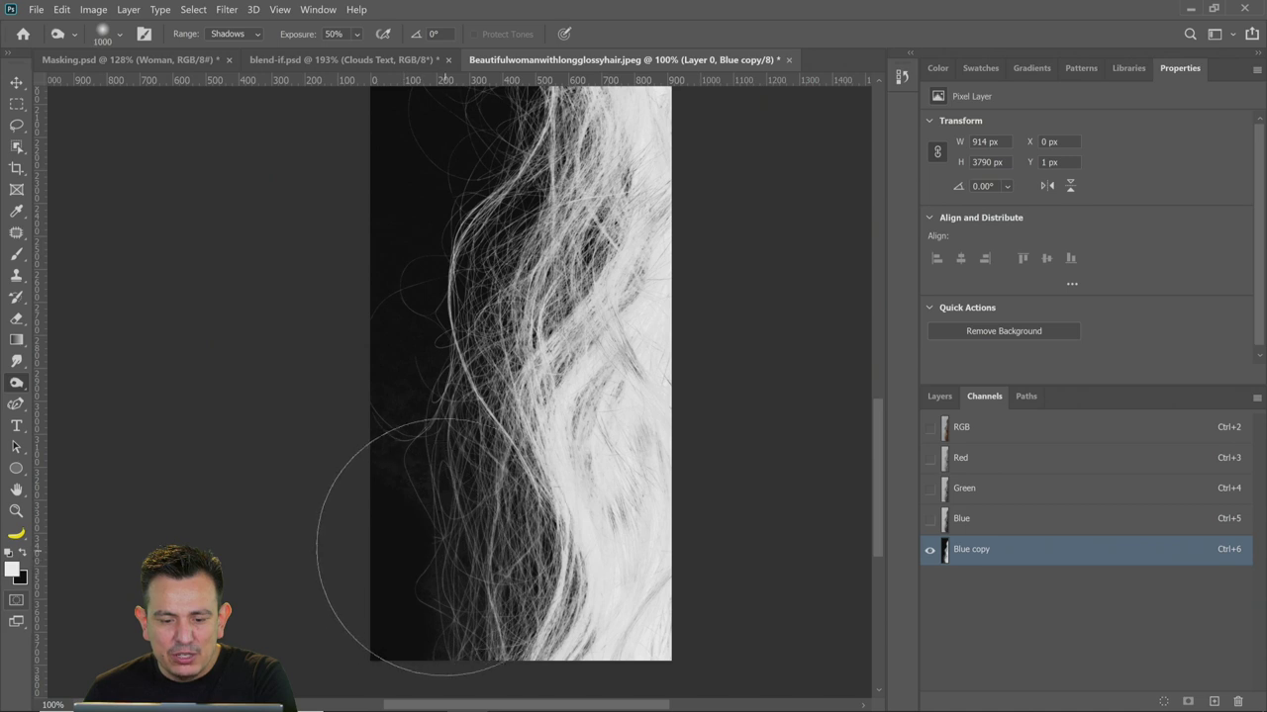
left_click_drag(409, 538, 406, 549)
key("bracketright")
key("bracketright")
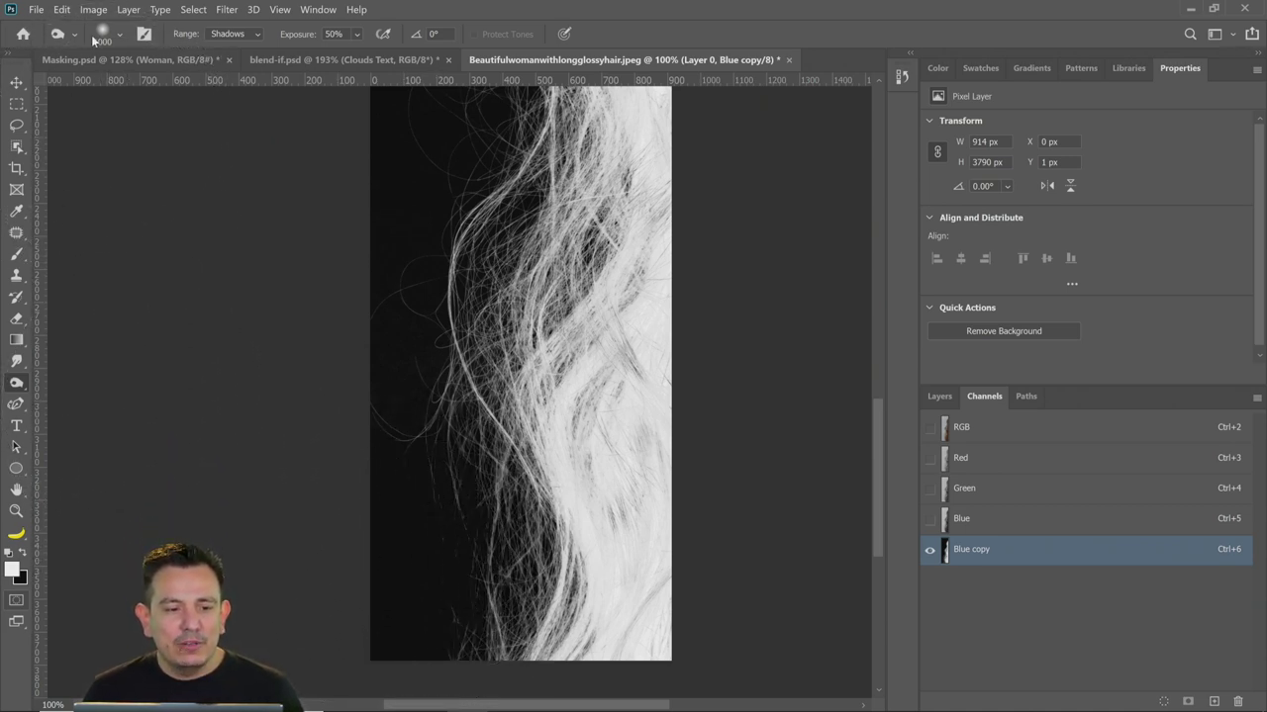
Fade the last Burn stroke to 23% opacity
left_click(62, 11)
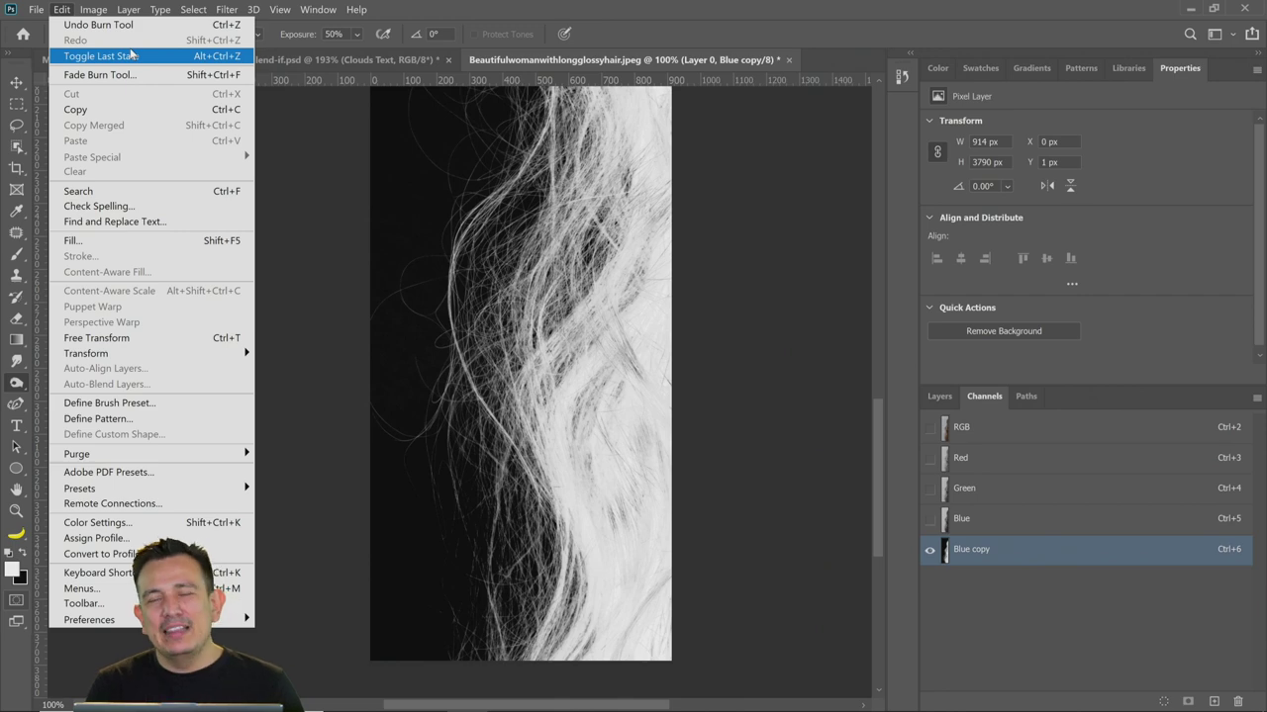
mouse_move(93, 9)
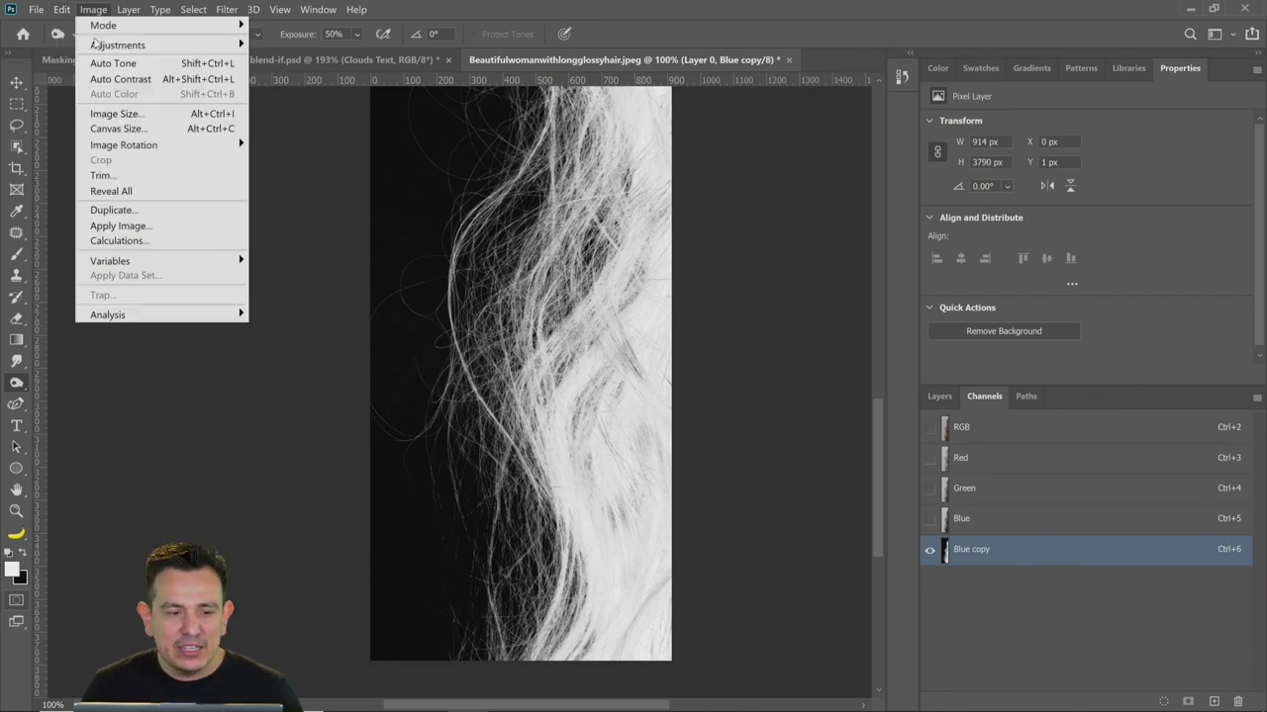
left_click(97, 74)
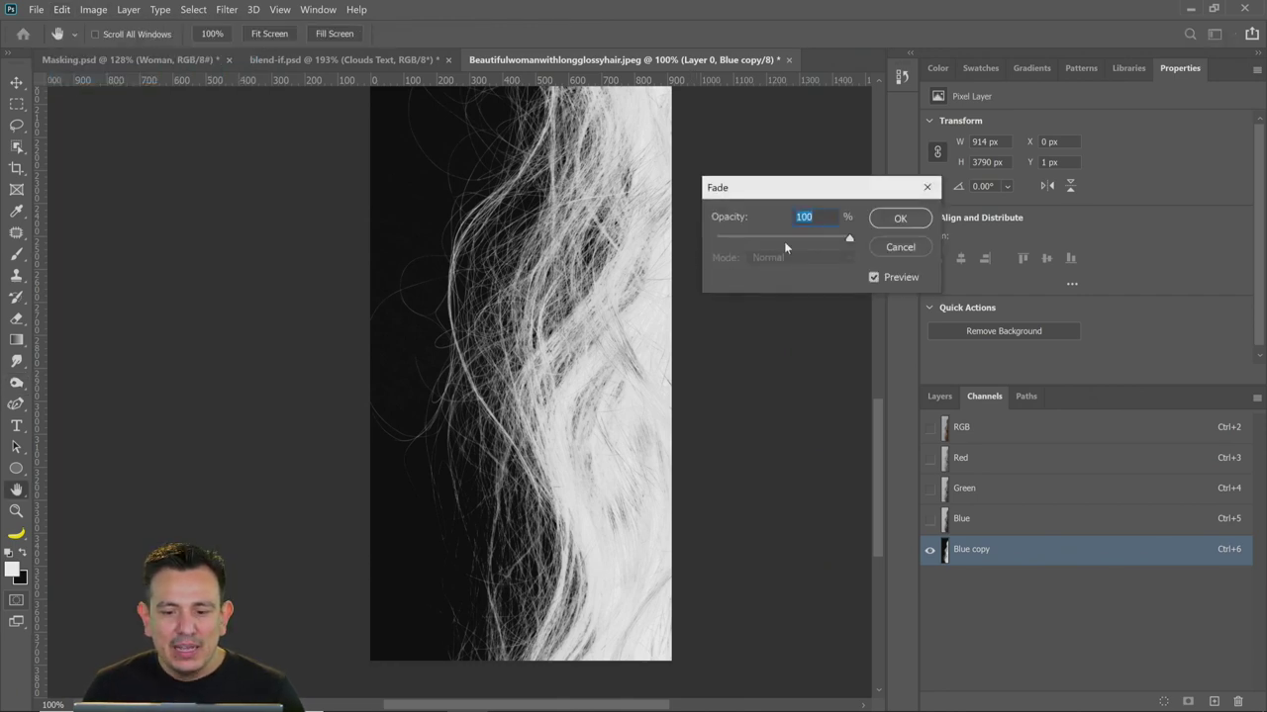
left_click_drag(811, 238, 648, 246)
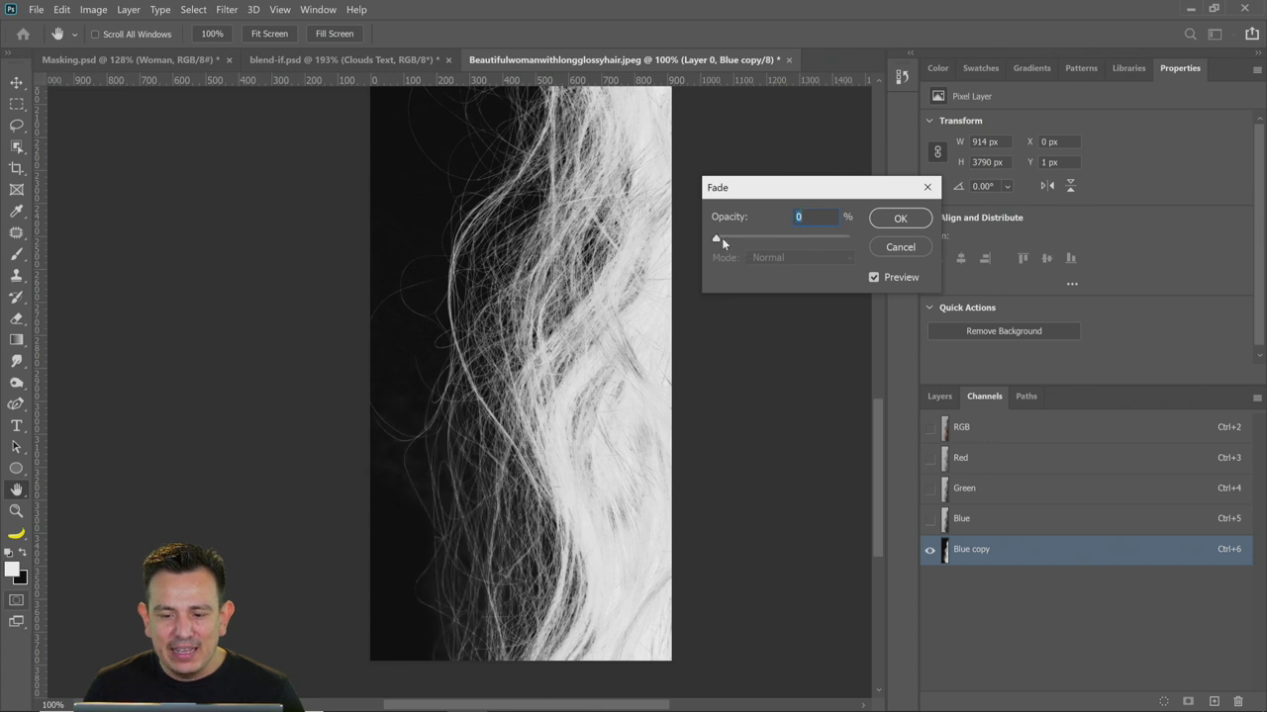
left_click_drag(806, 243, 747, 241)
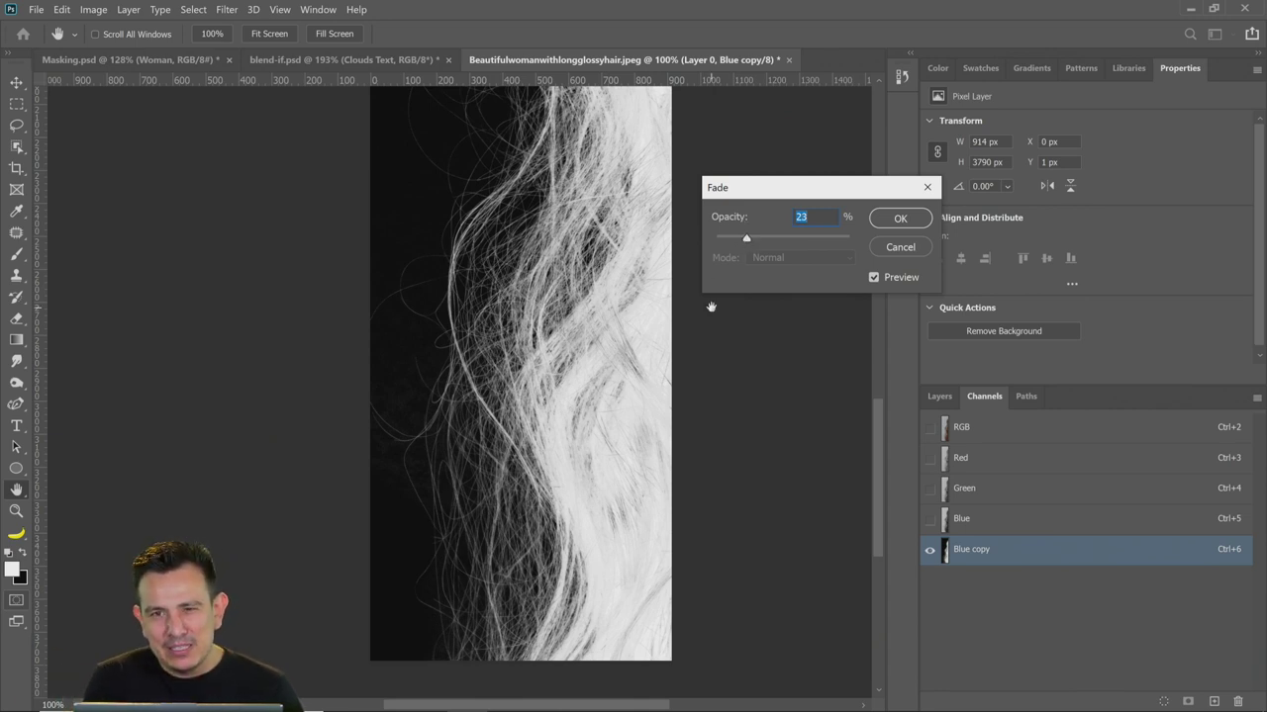
left_click(897, 226)
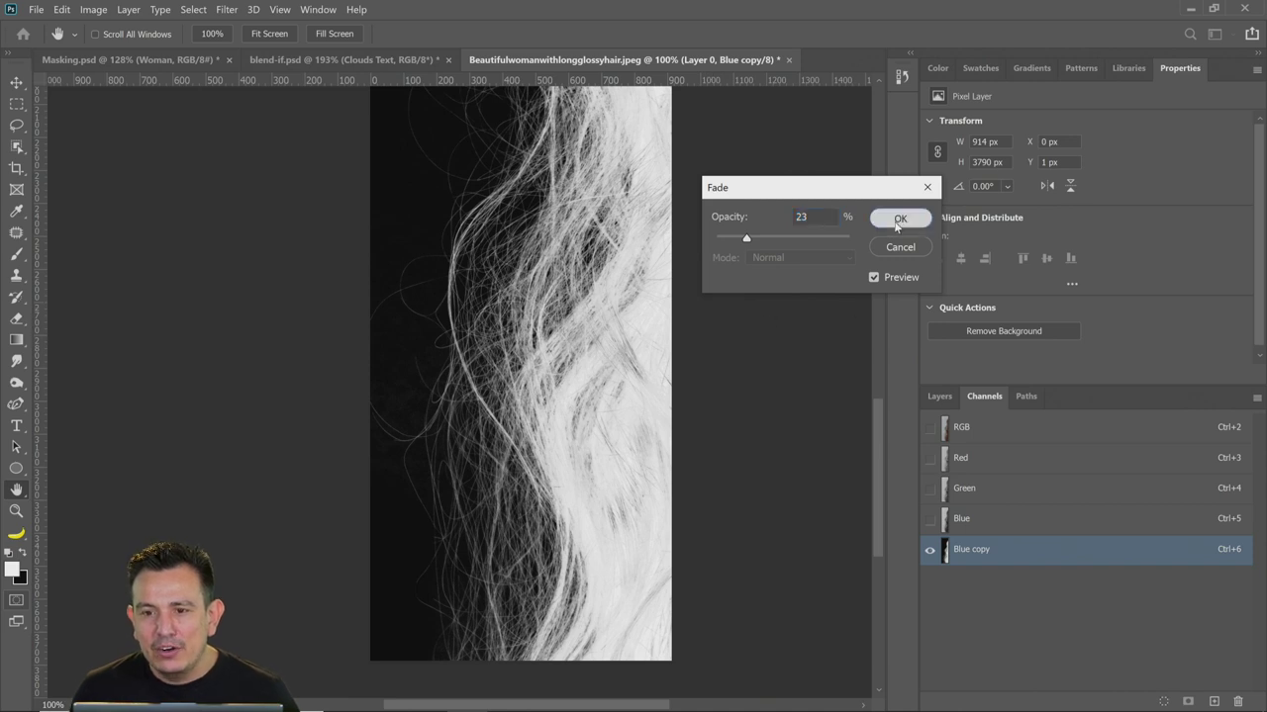
key("o")
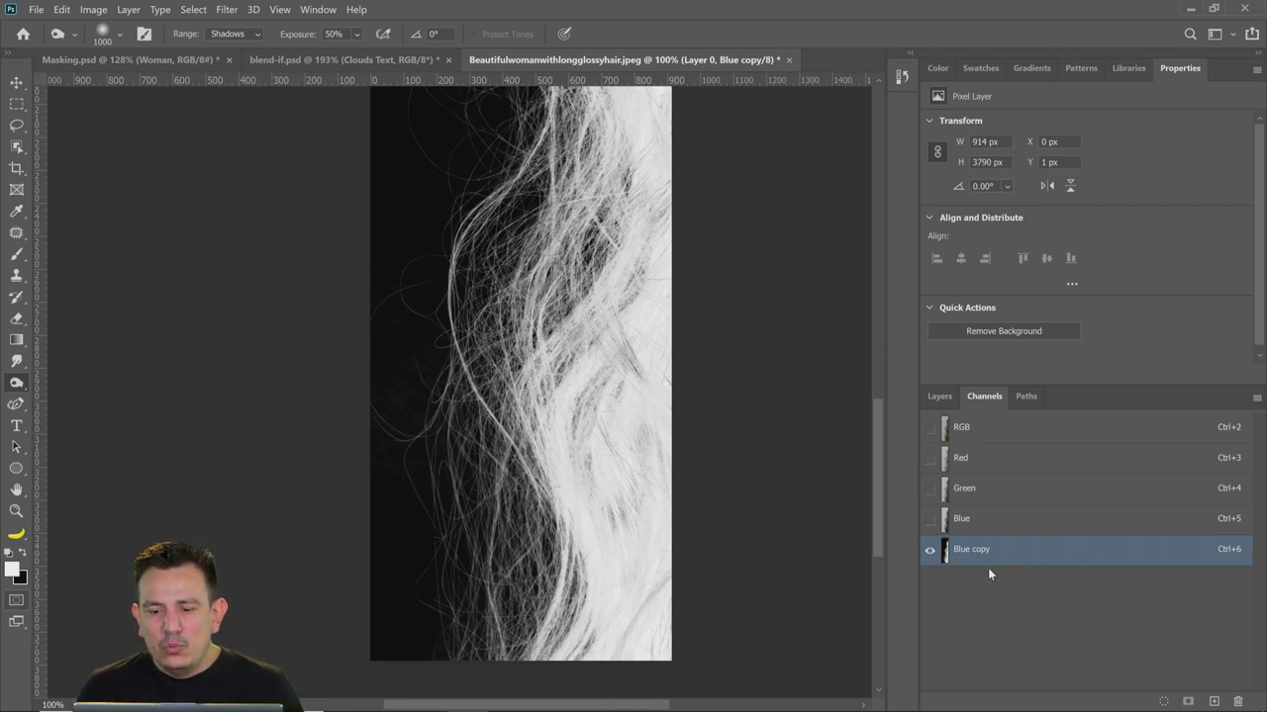
Try loading the Blue copy channel as a selection, and deselect it each time
double_click(16, 490)
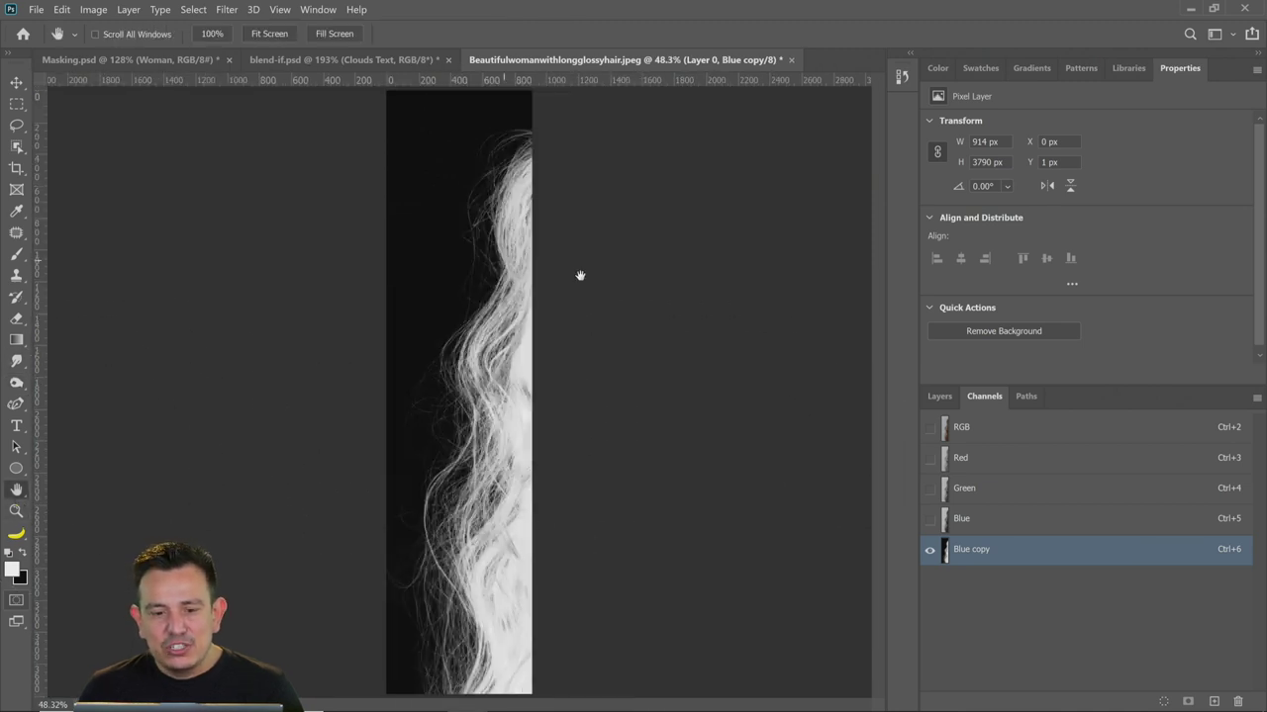
left_click(945, 556, "ctrl")
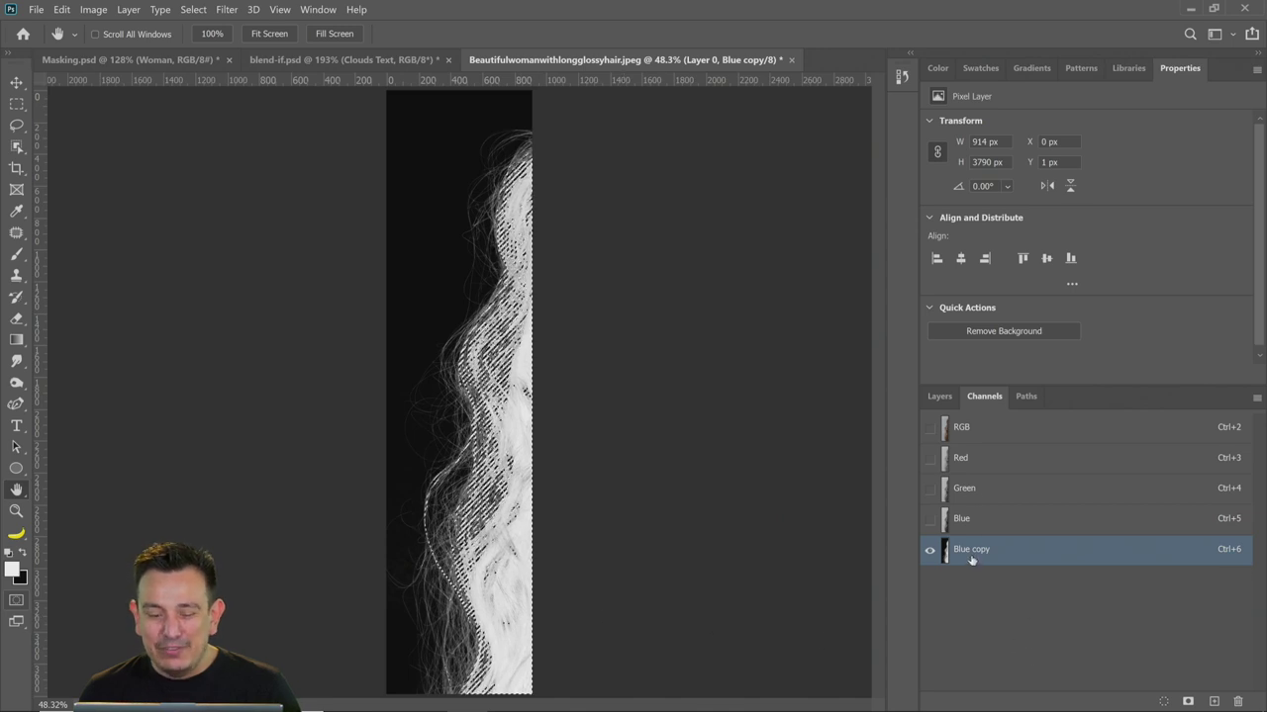
key("ctrl+d")
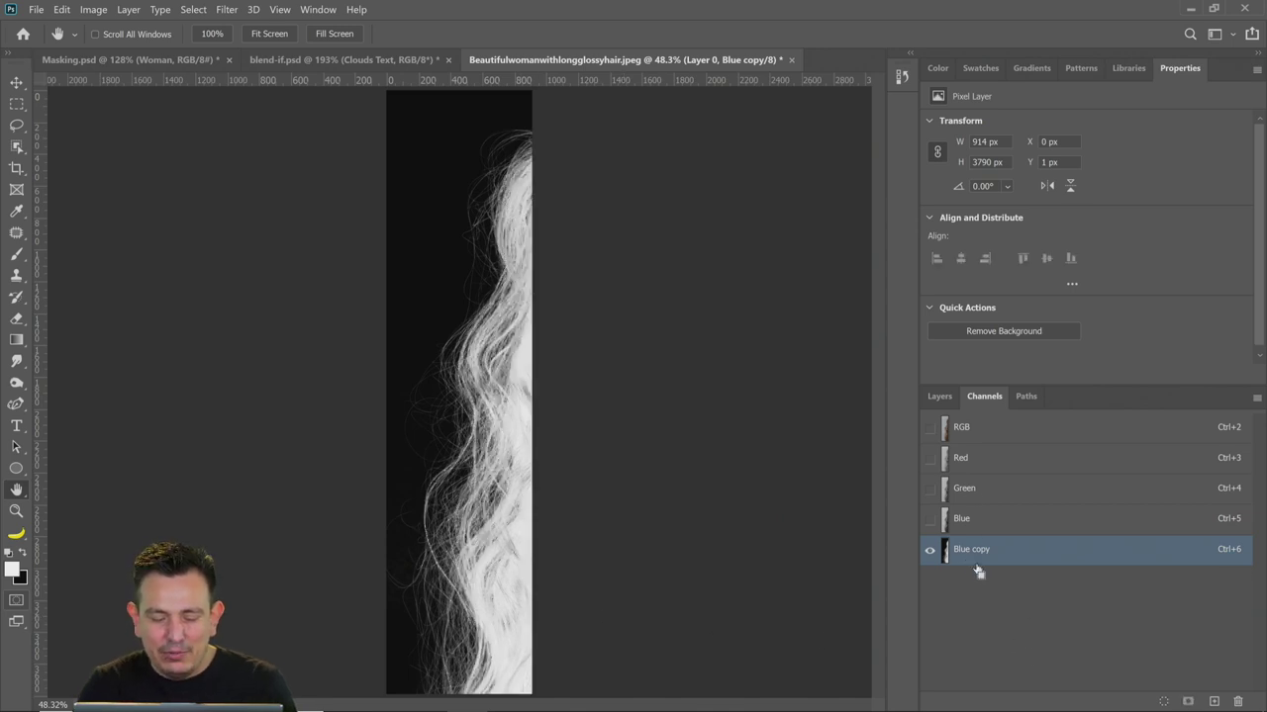
left_click(974, 566, "ctrl")
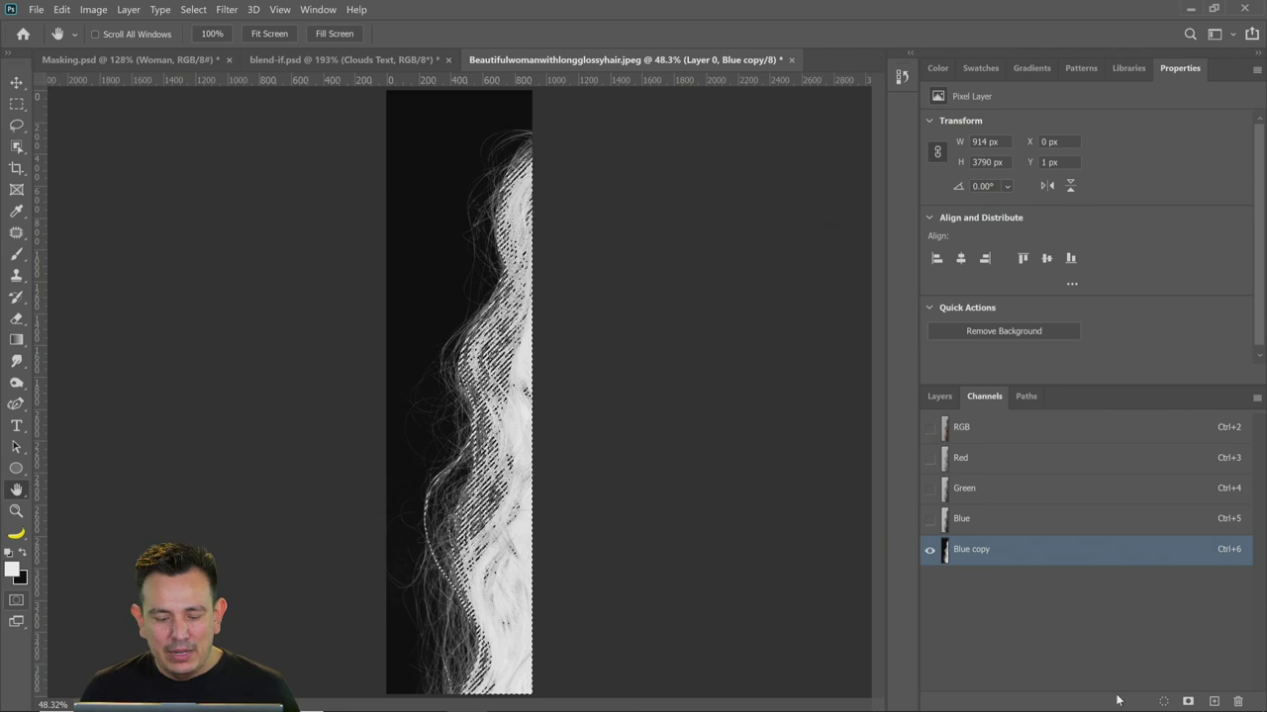
key("ctrl+d")
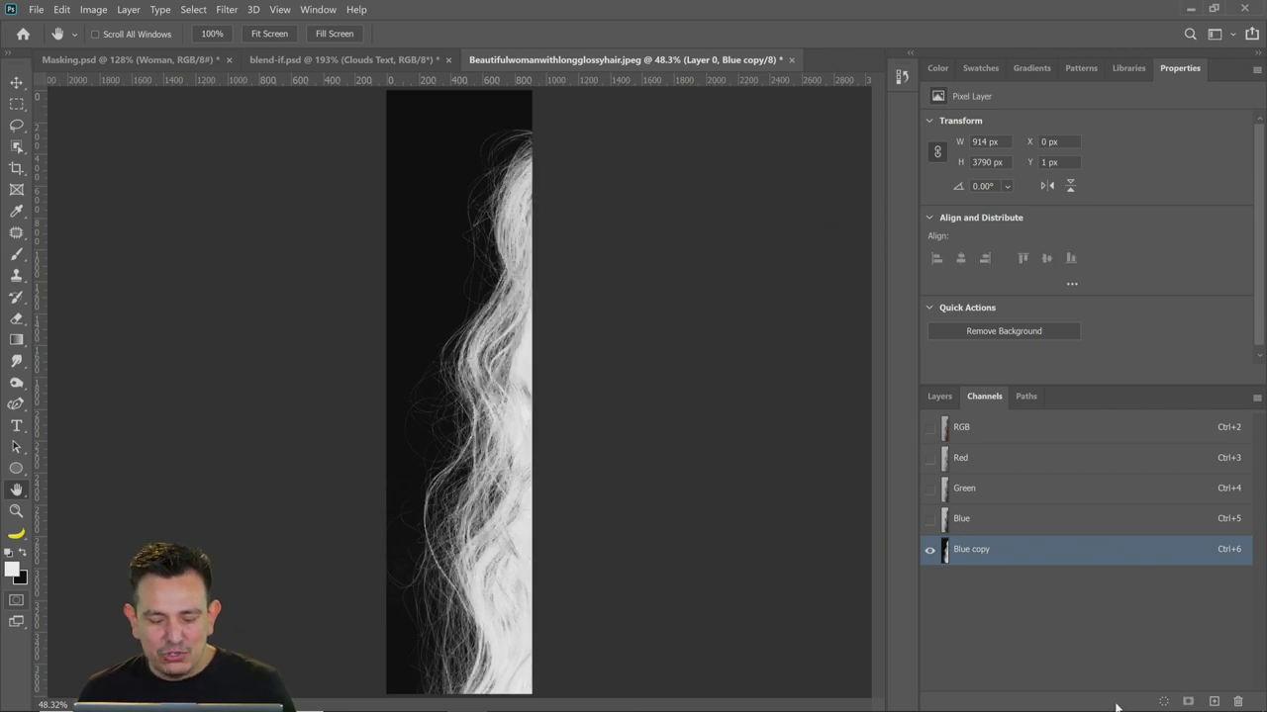
Load the Blue copy channel as a selection, restore the RGB view, and add a Solid Color fill of 000000 masked by that selection
left_click(1163, 701)
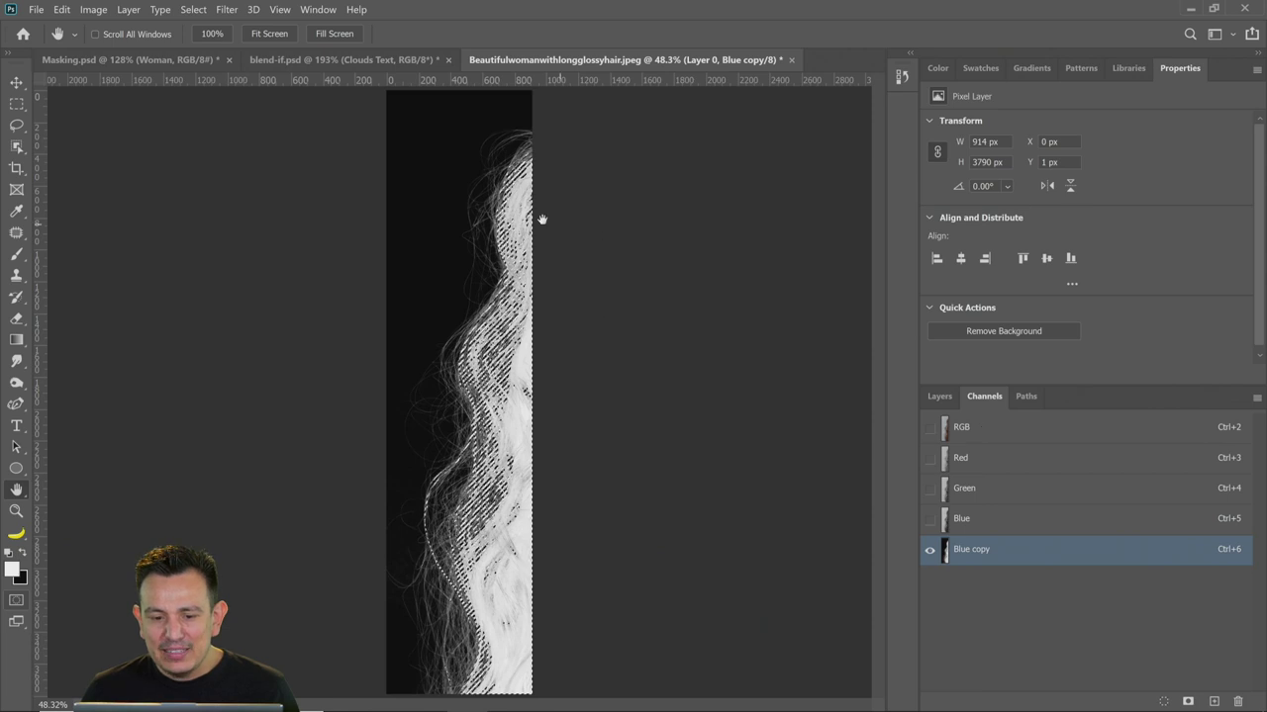
left_click(989, 433)
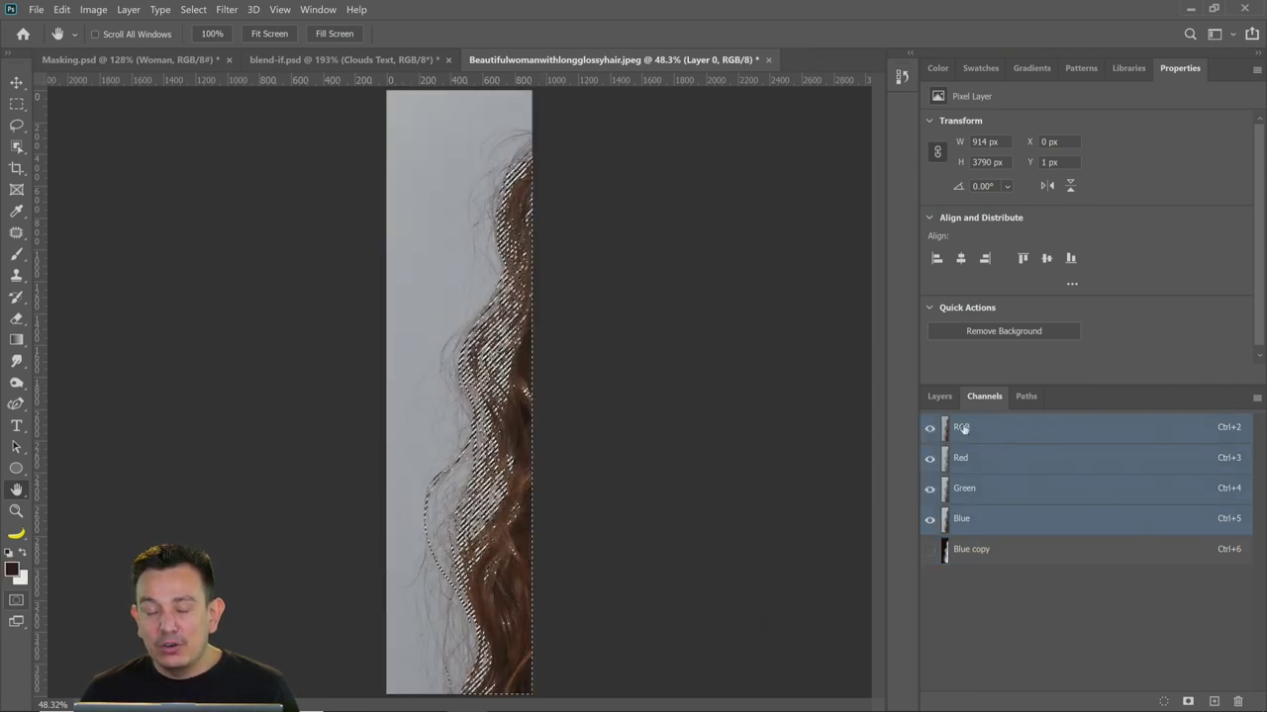
left_click(937, 397)
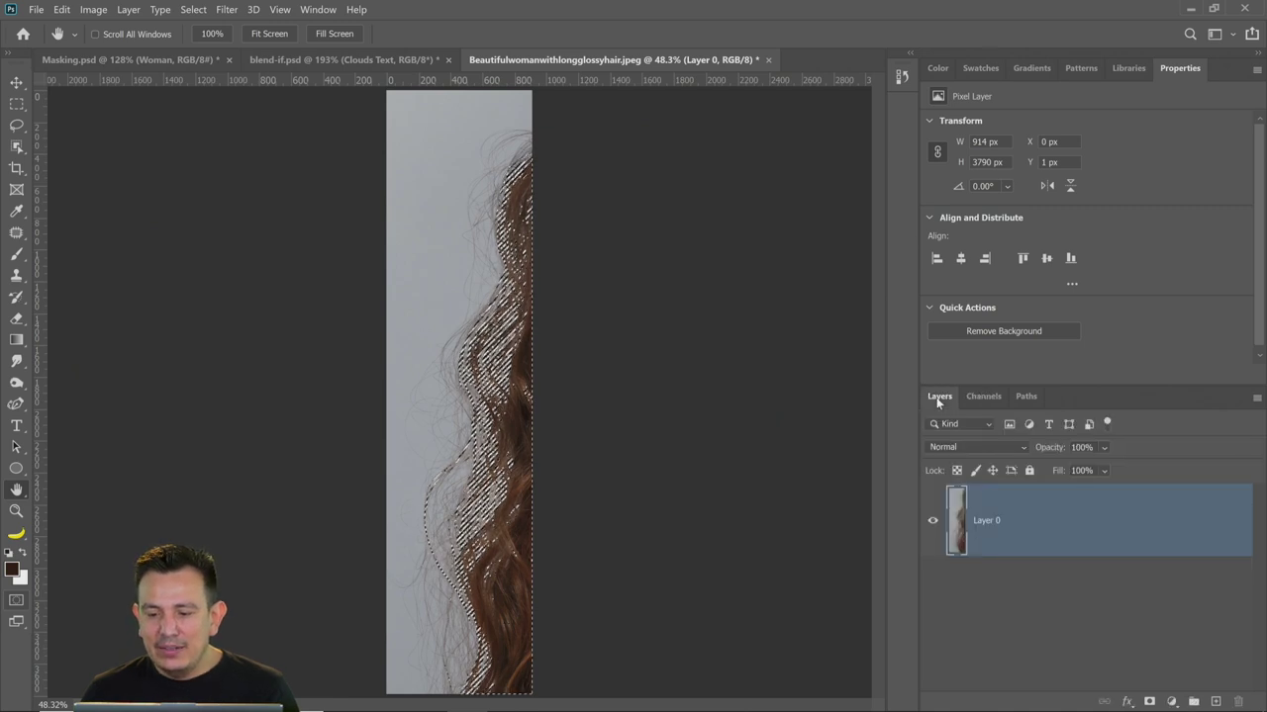
left_click(1172, 702)
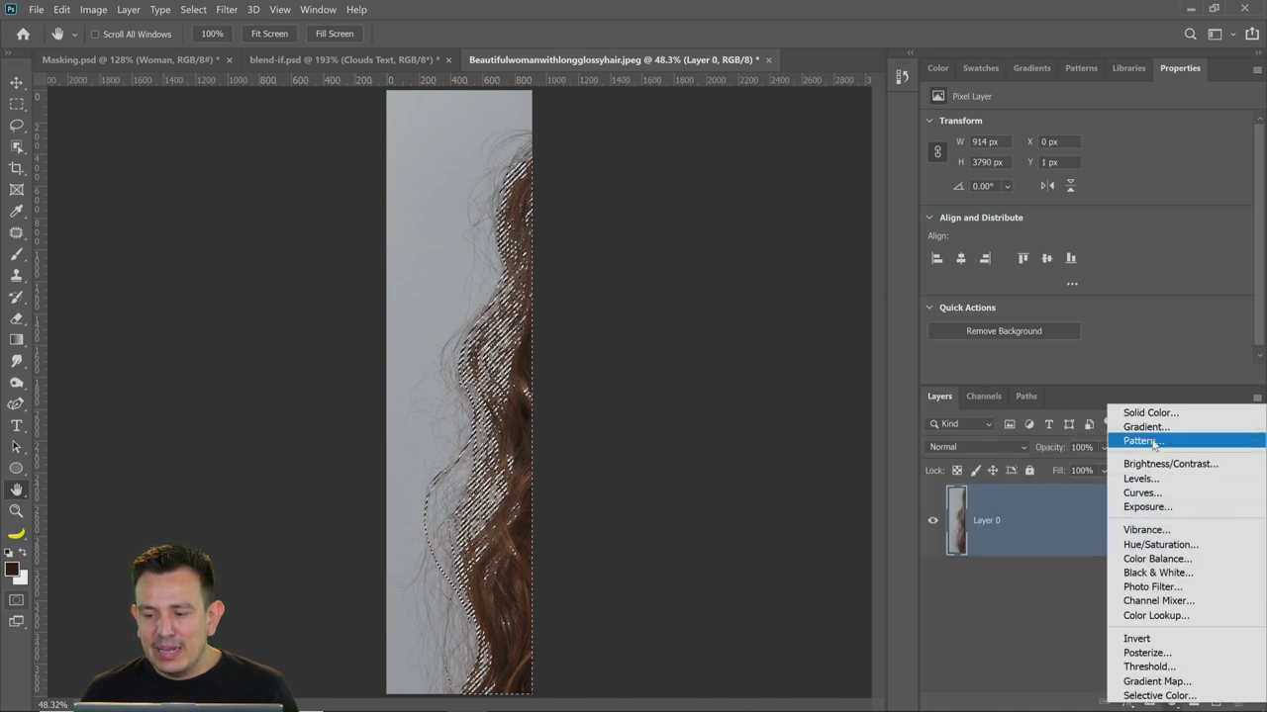
left_click(1150, 414)
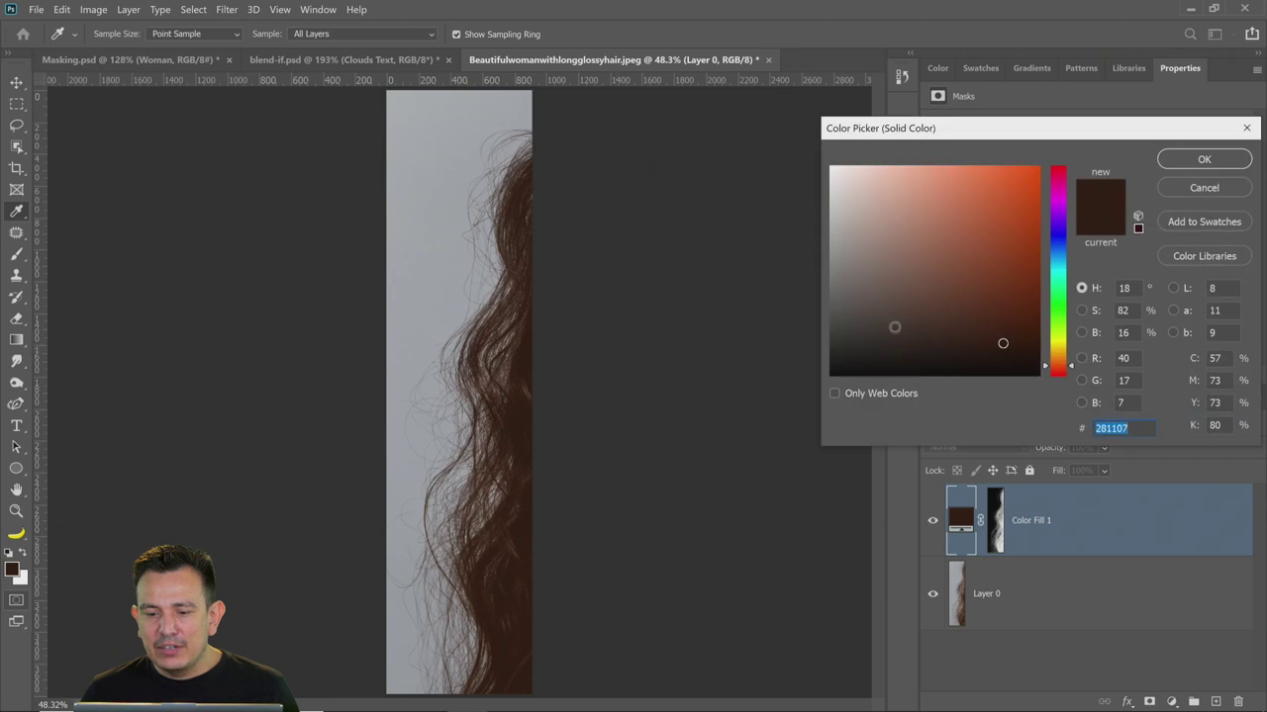
type("000000")
left_click(1204, 160)
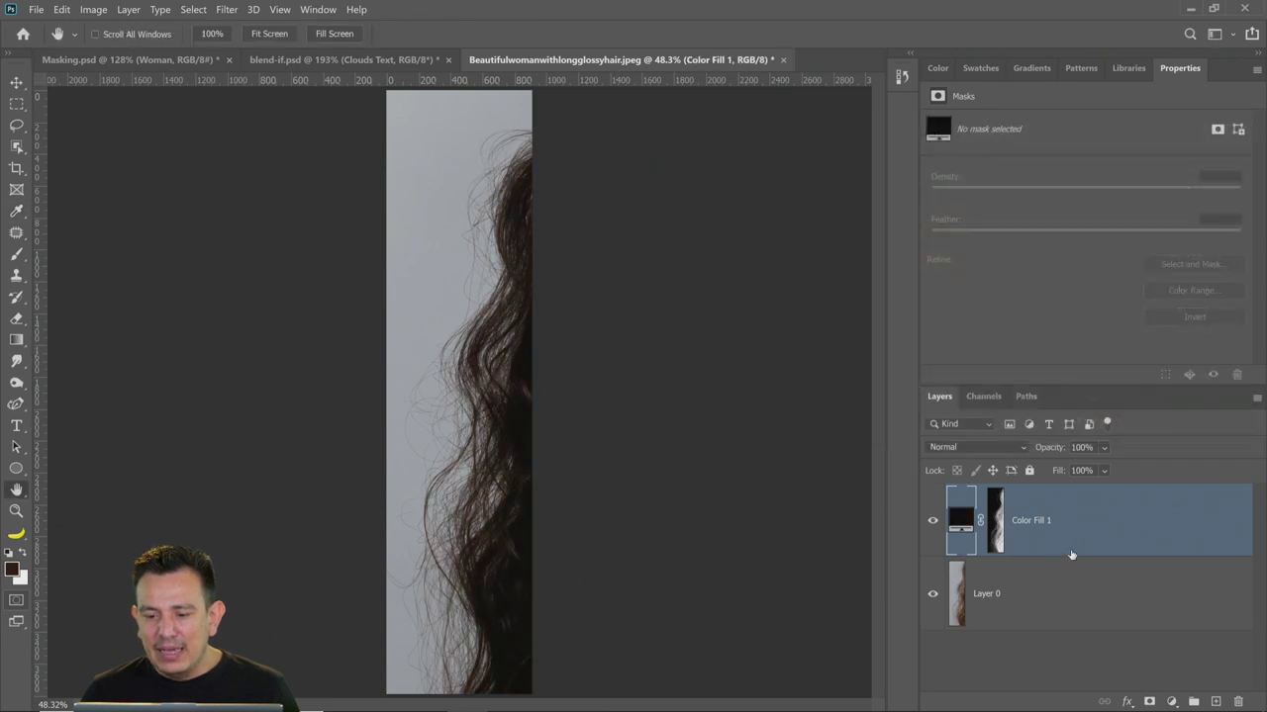
Add a white ffffff Solid Color fill directly above Layer 0 and compare the image with the black fill hidden and shown
left_click(1073, 595)
left_click(1171, 702)
left_click(1148, 411)
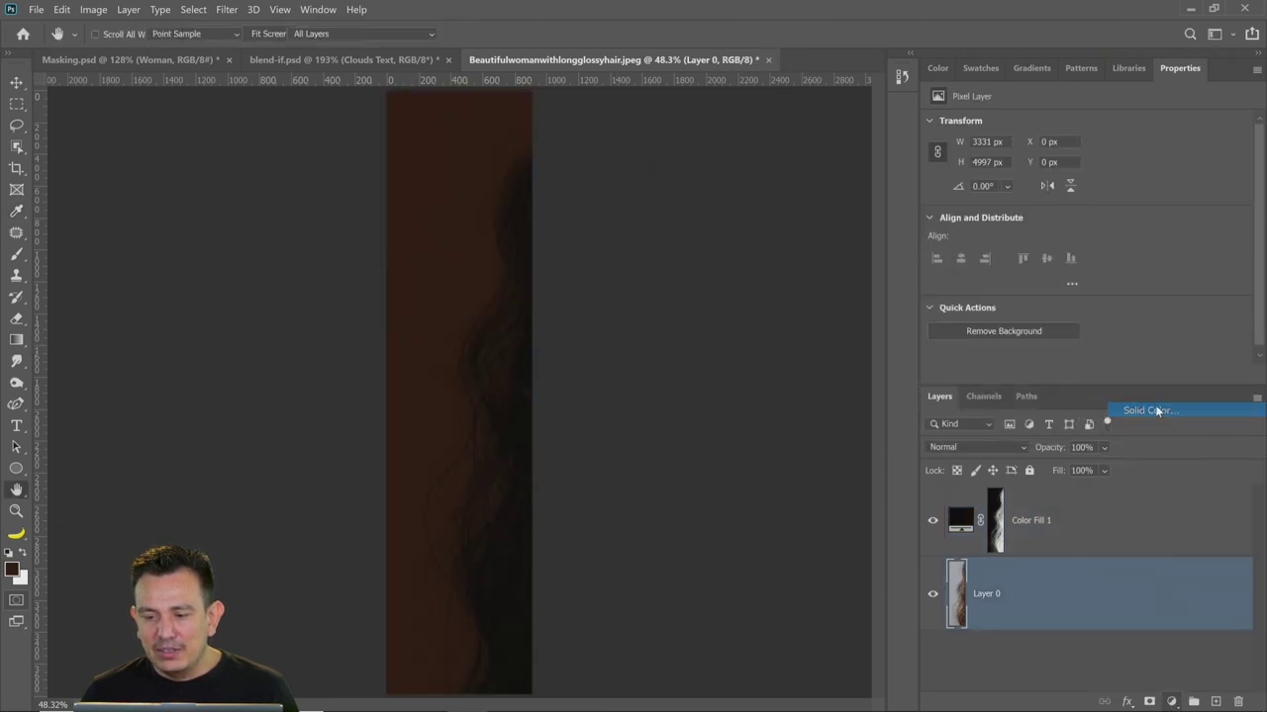
type("ffffff")
left_click(1169, 160)
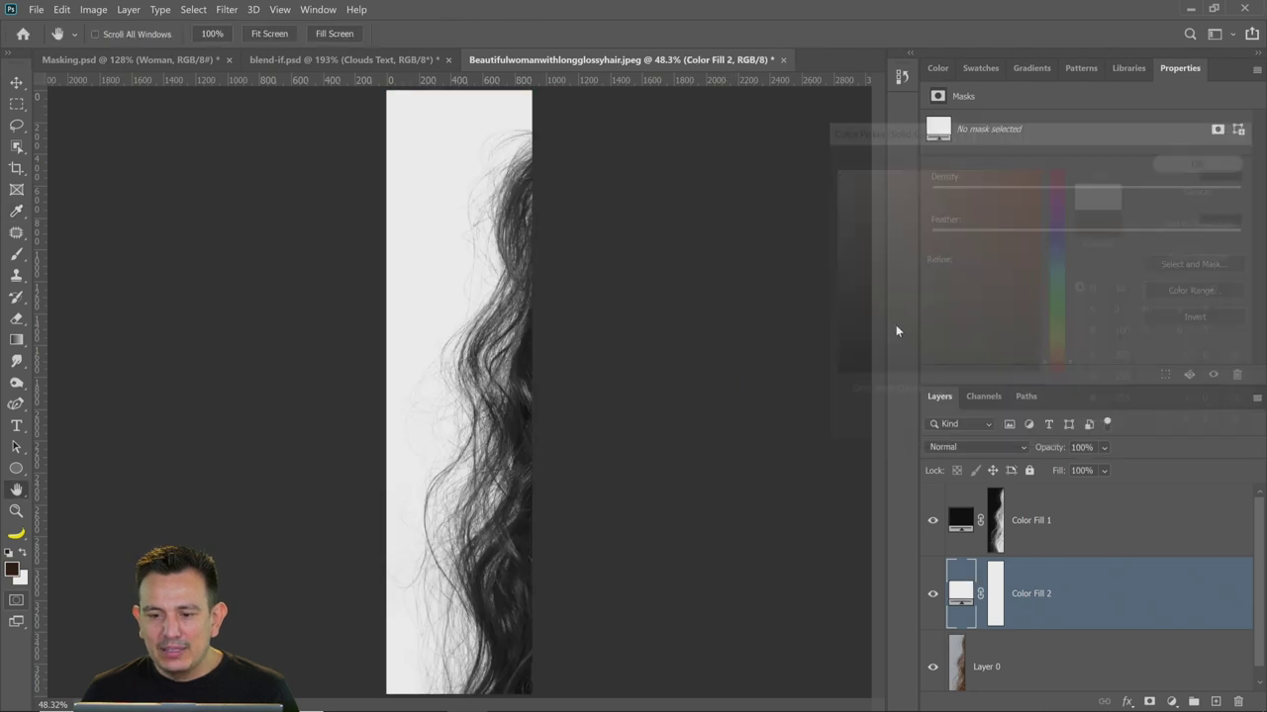
left_click(932, 520)
left_click(932, 520)
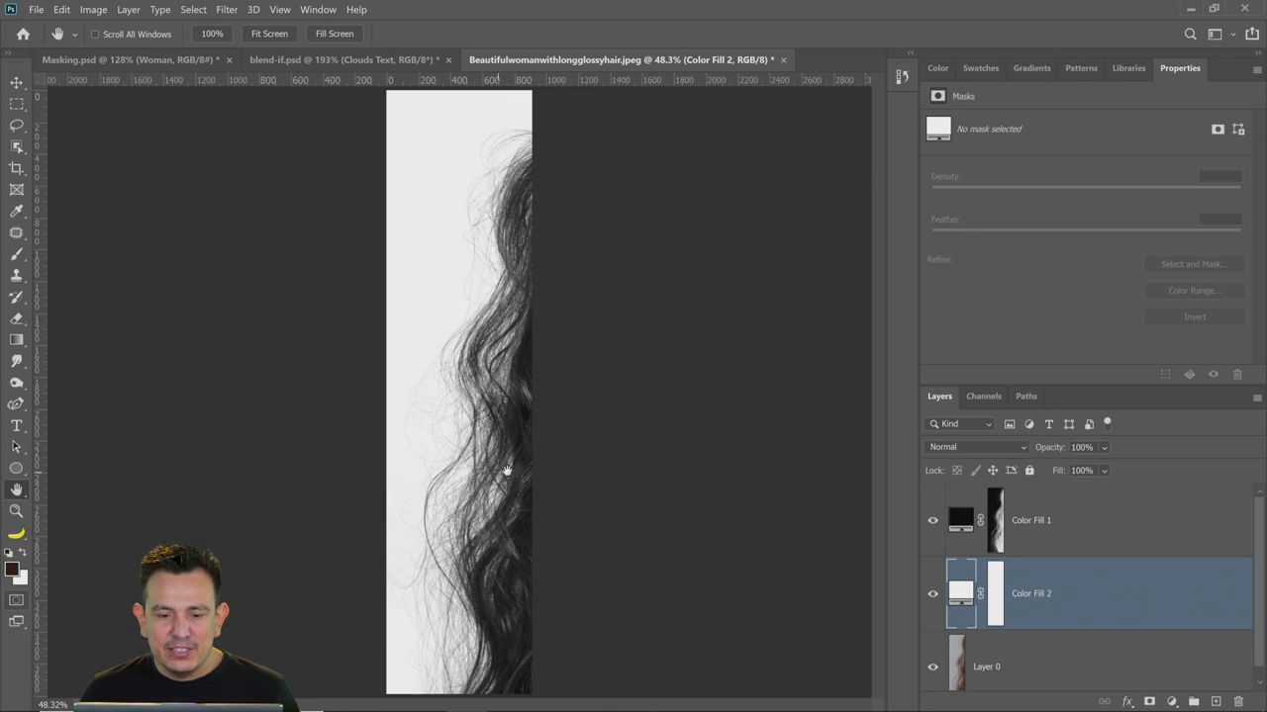
Define the black-on-white hair image as a brush preset named Hair
left_click(61, 12)
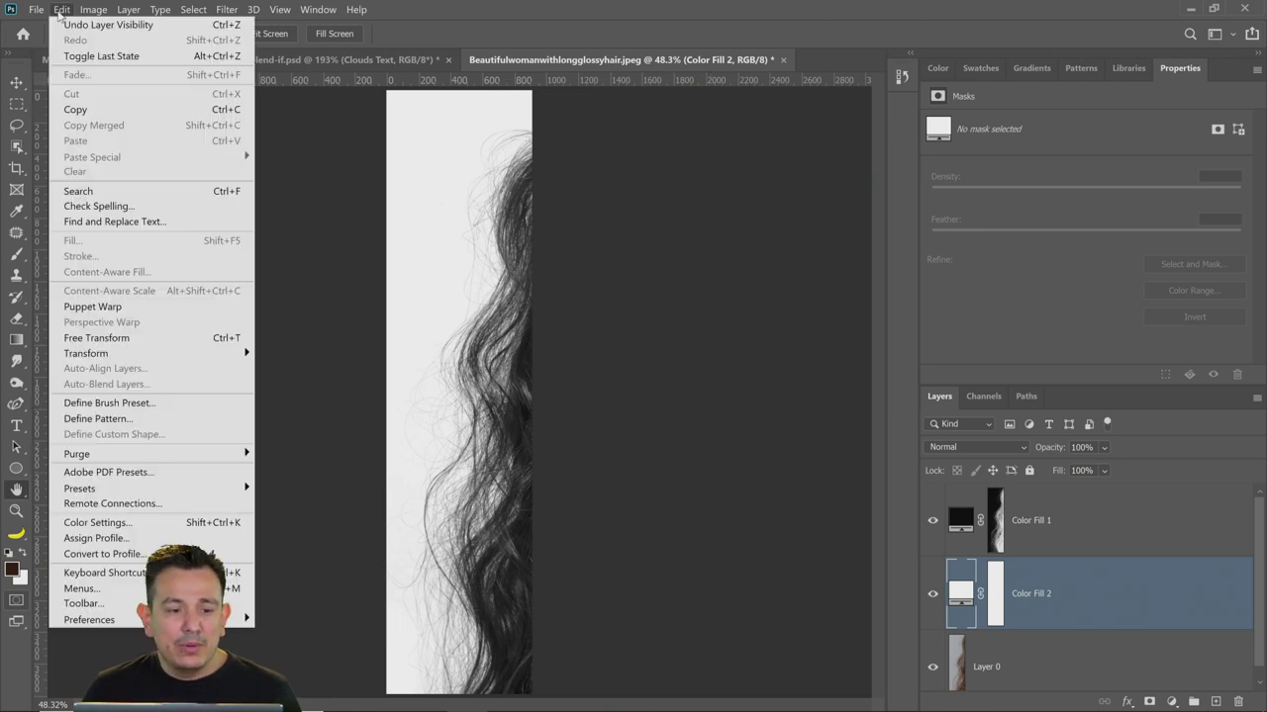
left_click(127, 403)
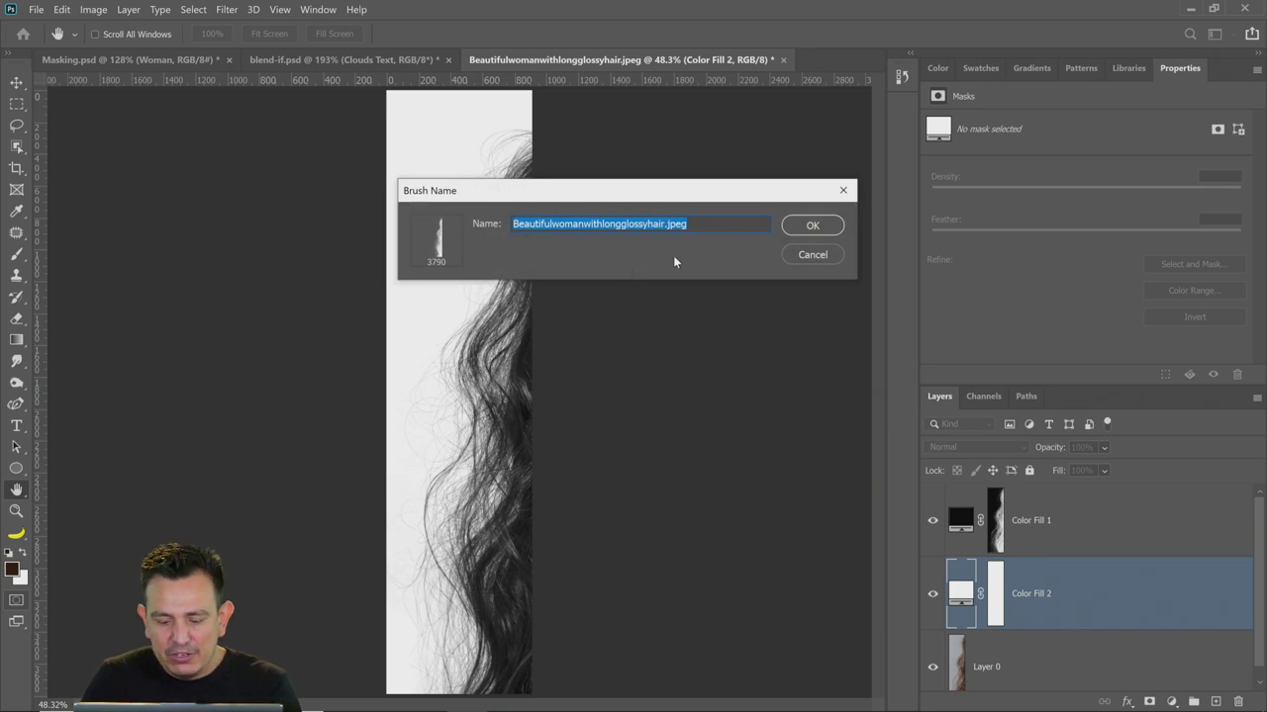
type("Hair")
key("Return")
Activate the Brush tool and create a new blank 1920 x 1080 px document with a white background
key("b")
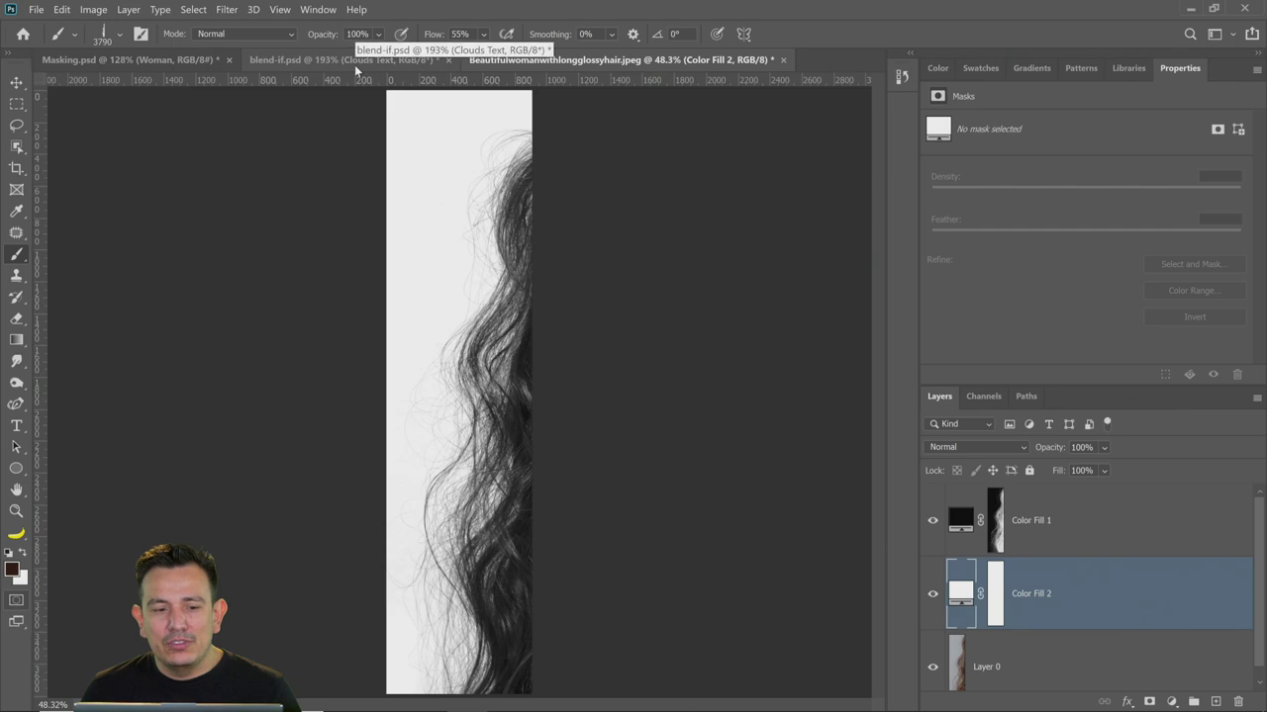
left_click(35, 10)
left_click(52, 24)
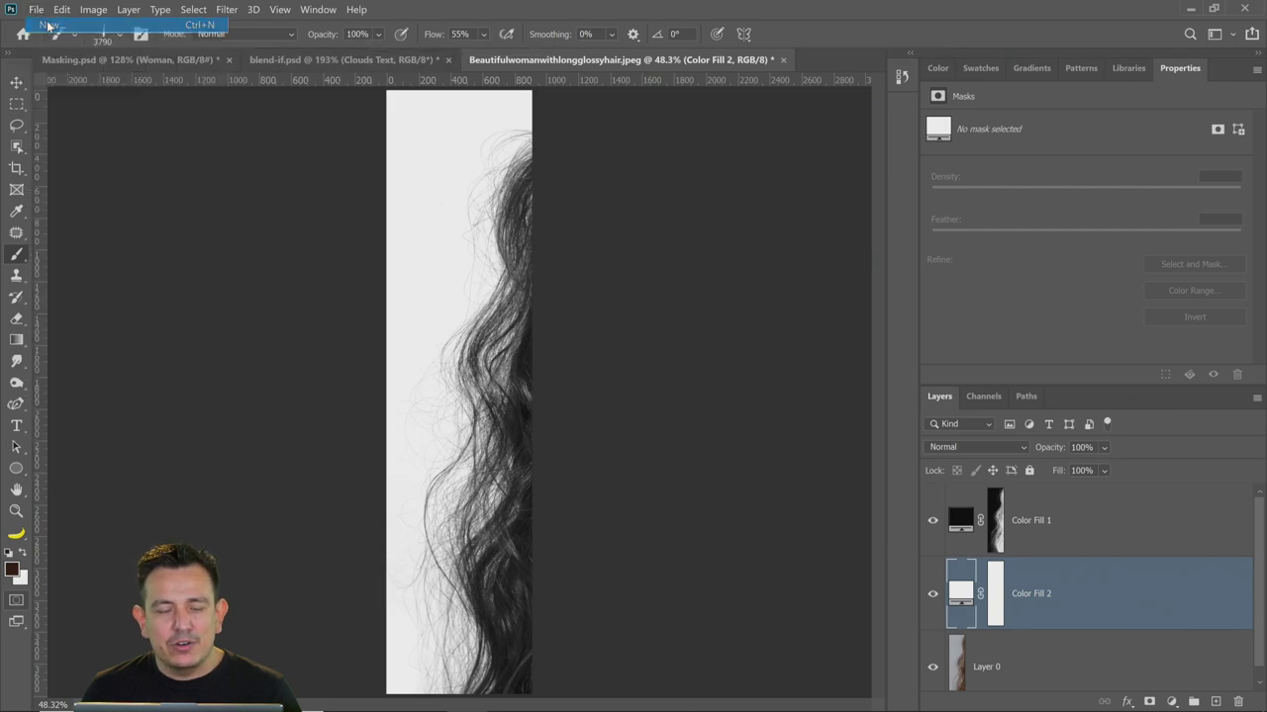
left_click(849, 568)
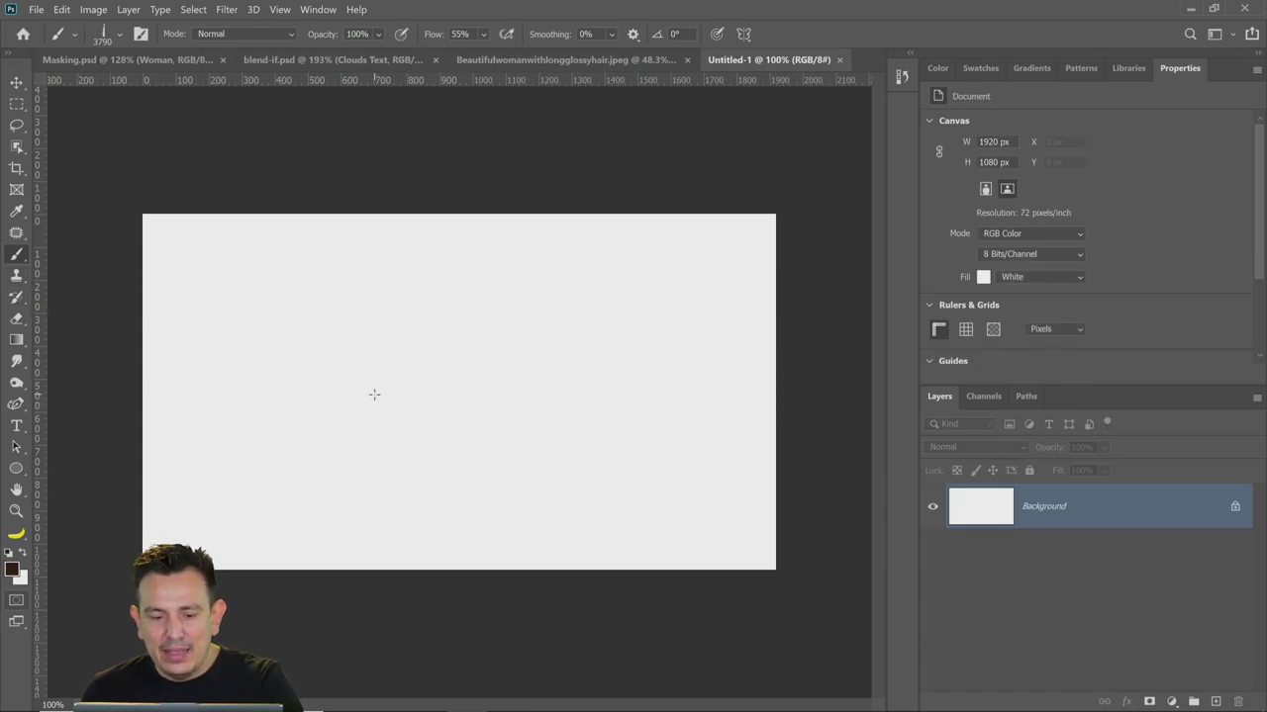
Reset the brush color to default black and raise Flow to 100%, undoing each test stamp of the Hair brush
left_click(416, 377)
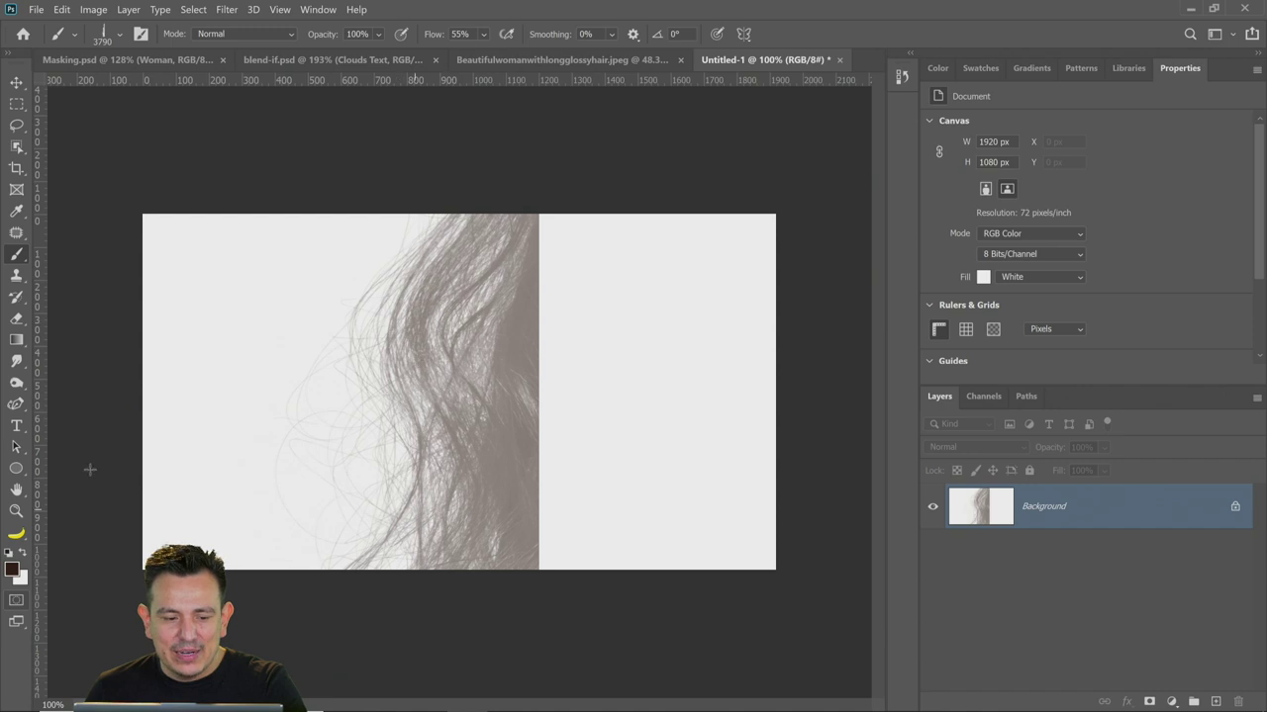
left_click(9, 553)
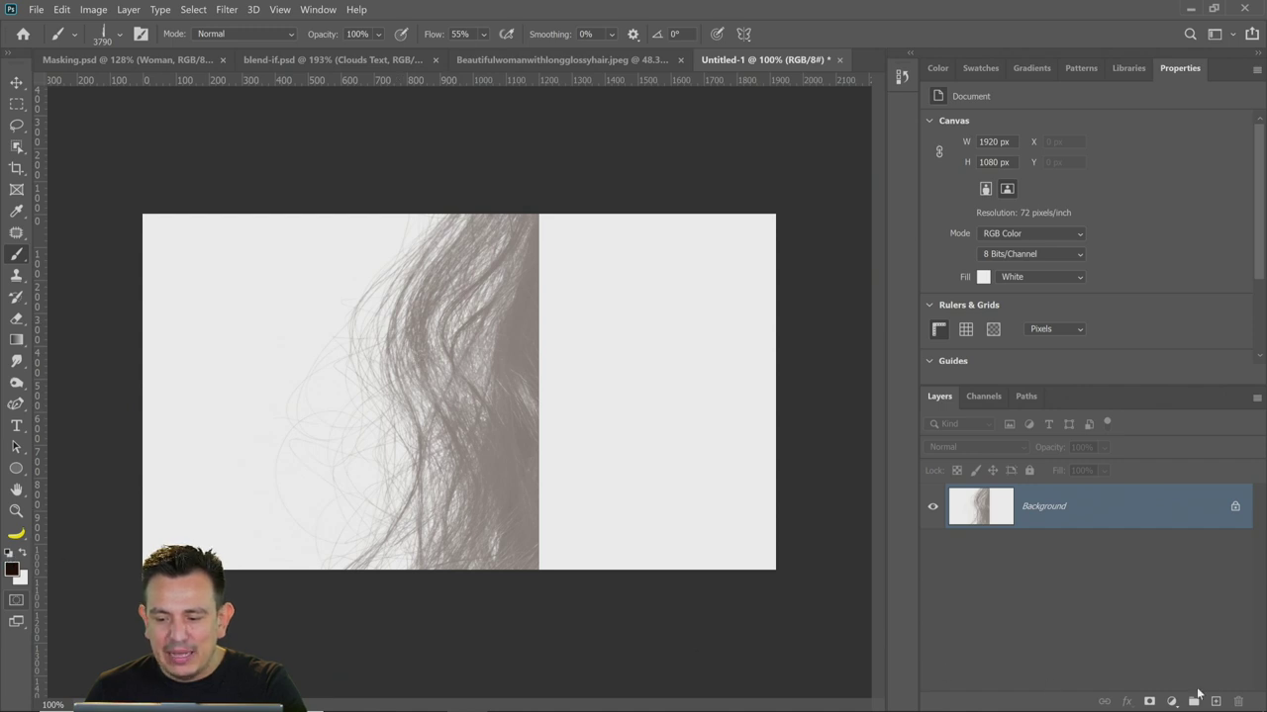
key("ctrl+z")
left_click(602, 327)
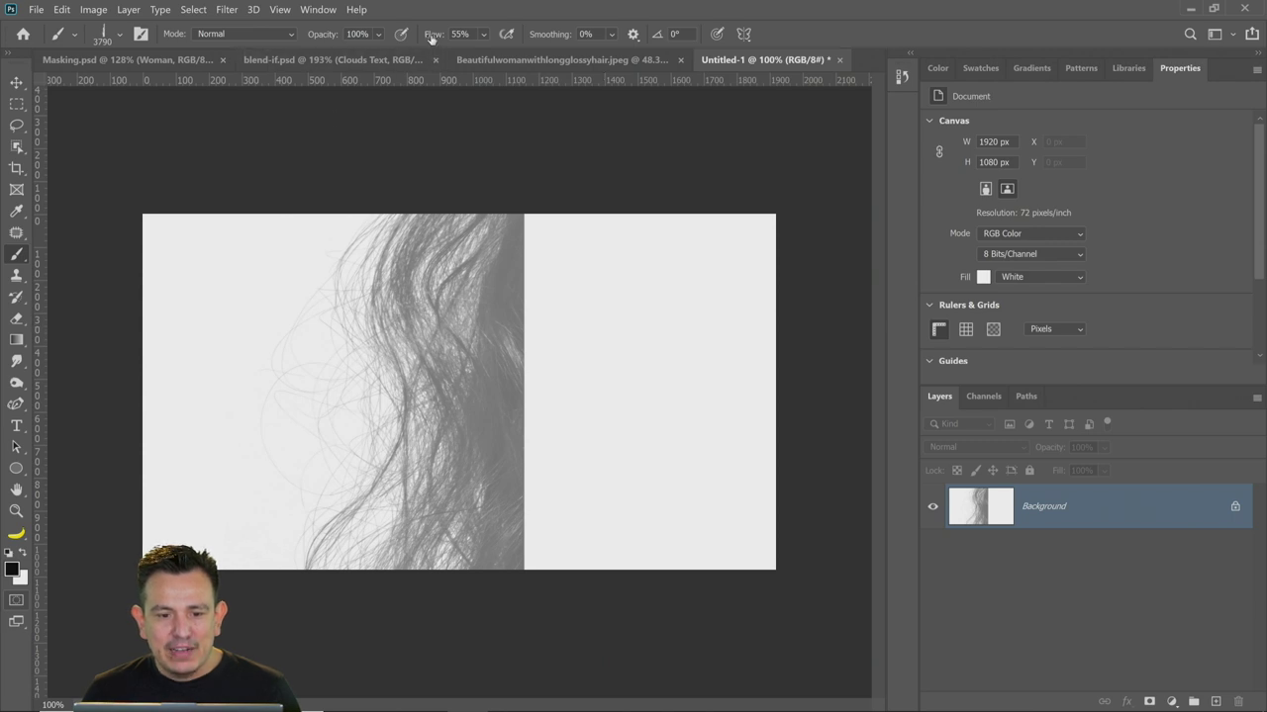
left_click_drag(432, 34, 624, 47)
key("ctrl+z")
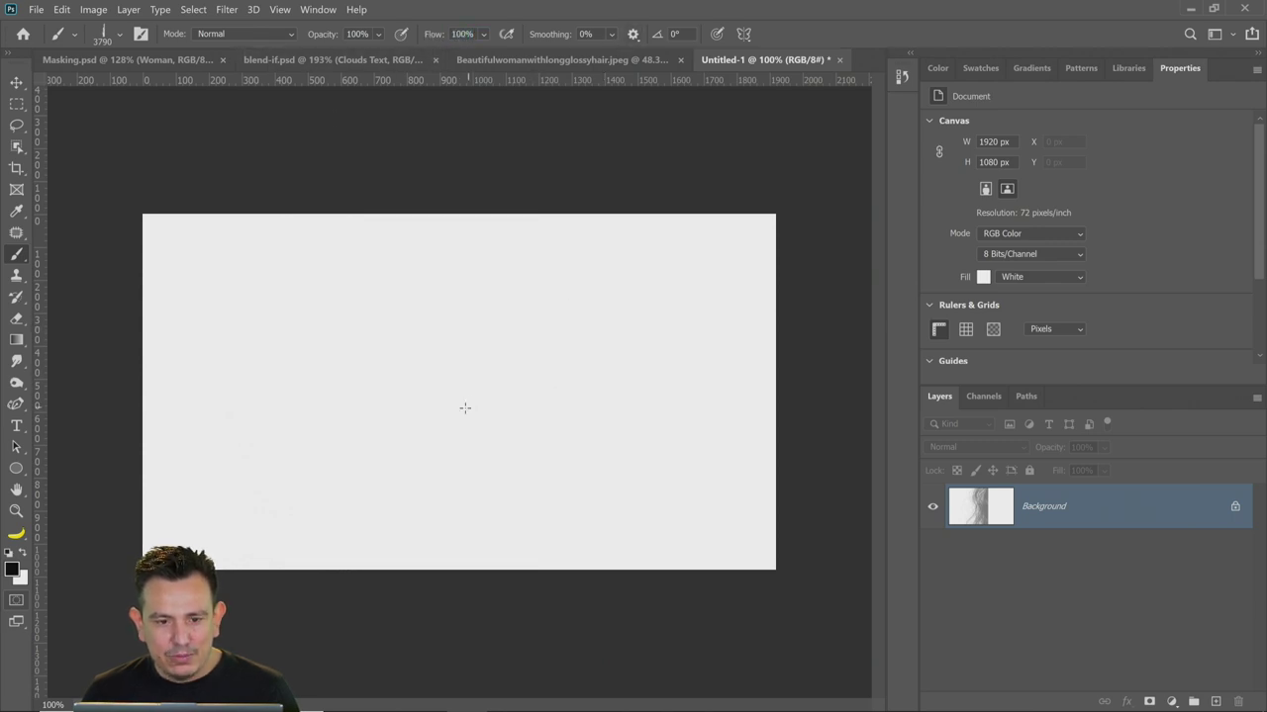
left_click(542, 440)
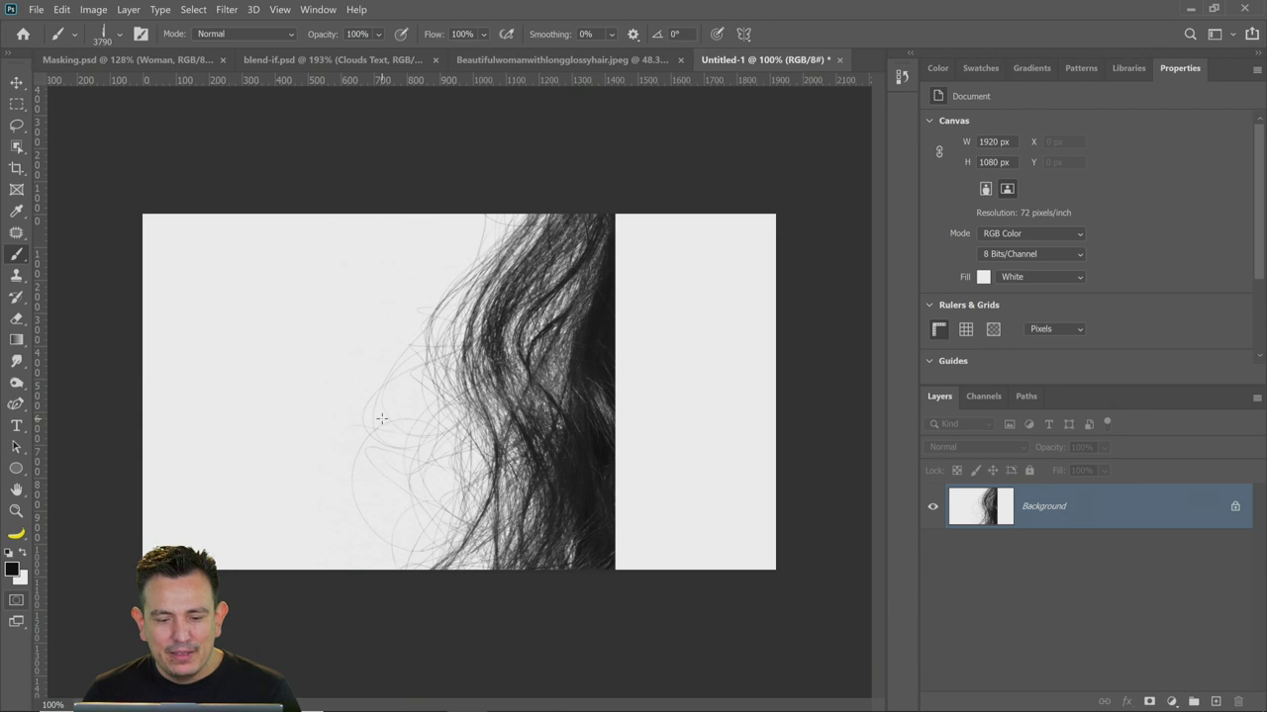
key("ctrl+z")
Stamp the black Hair brush several times across the blank canvas at full size
left_click(402, 280)
left_click(651, 366)
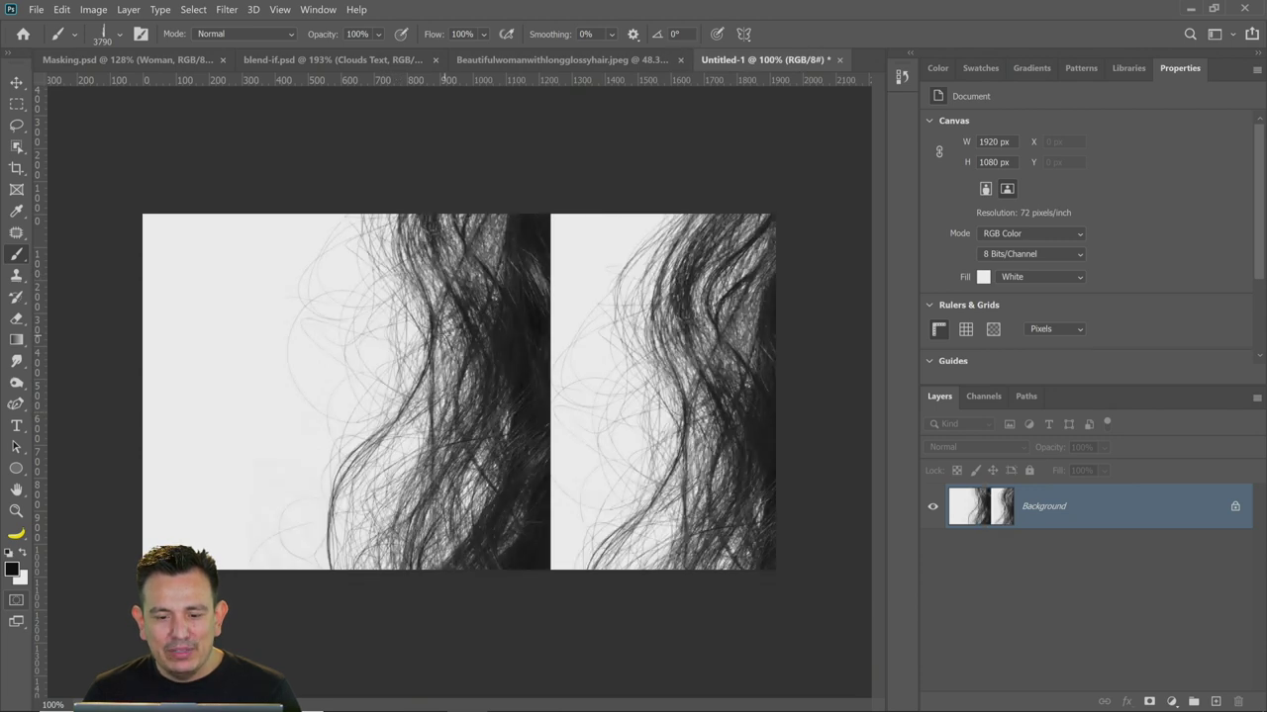
left_click(445, 388)
left_click(295, 366)
left_click(245, 348)
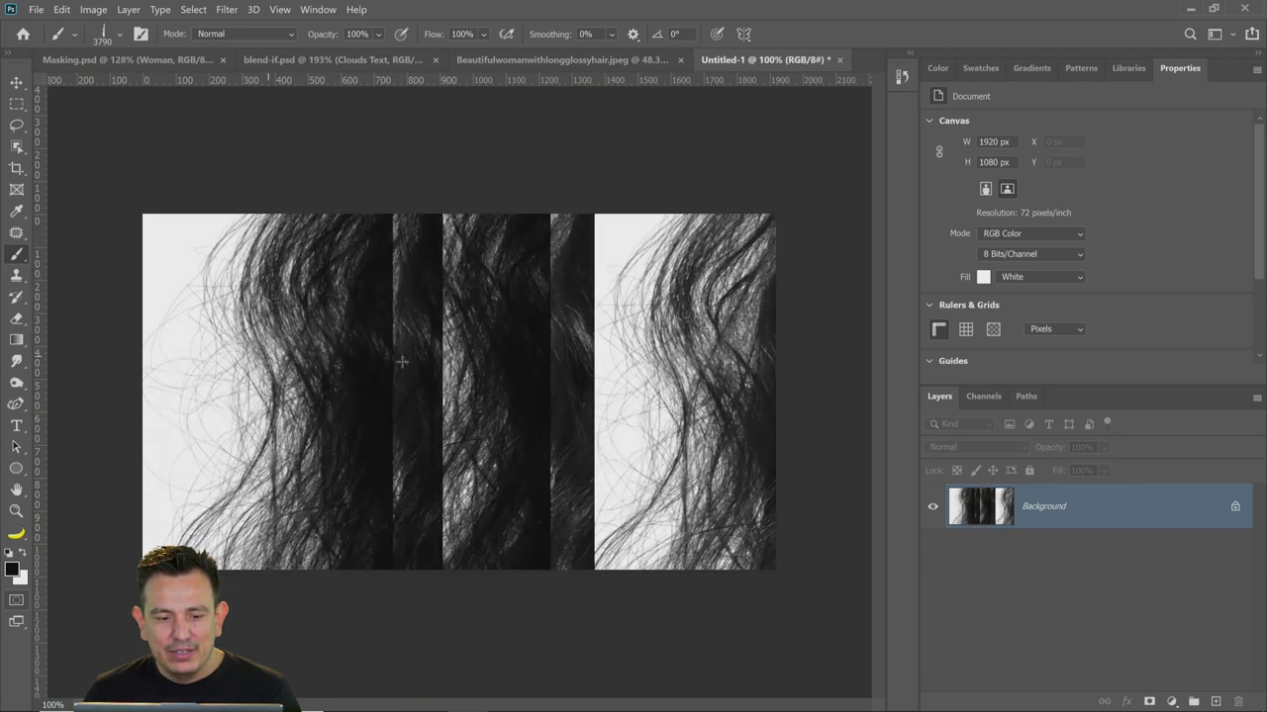
In Masking.psd, add a new layer above the Woman layer and sample a dark brown from her hair as the foreground color
left_click(129, 60)
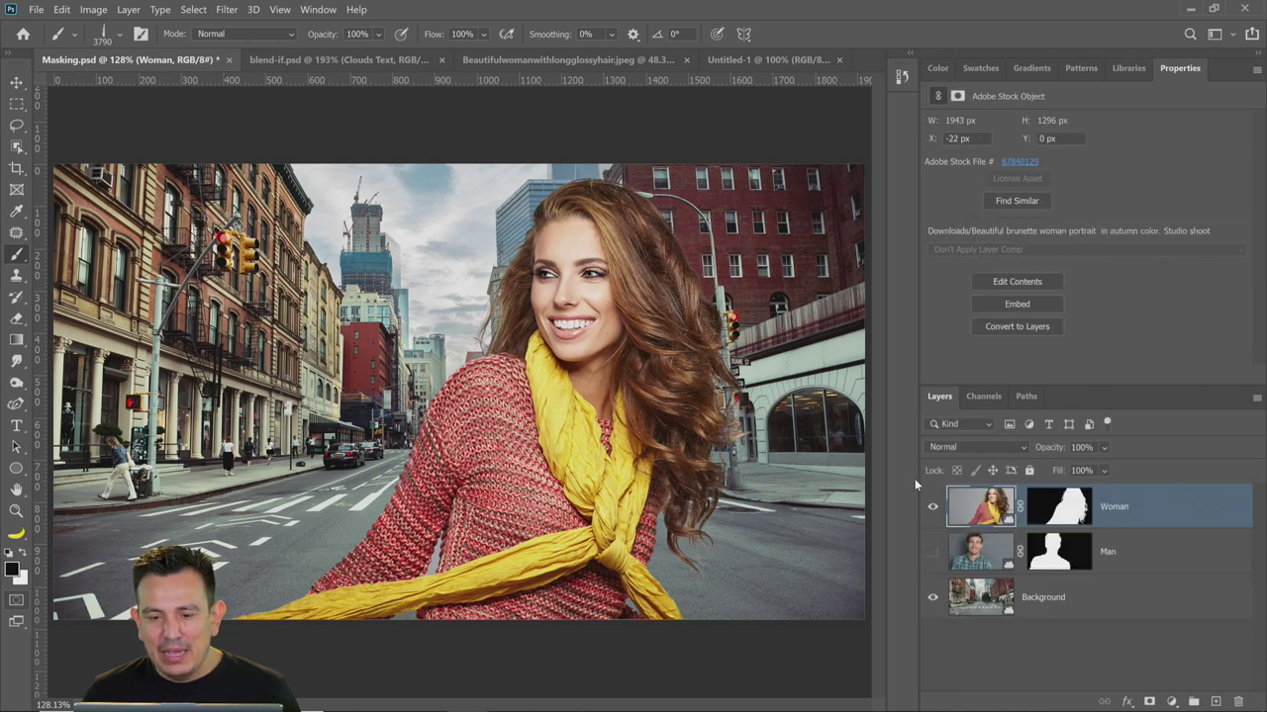
left_click(1216, 701)
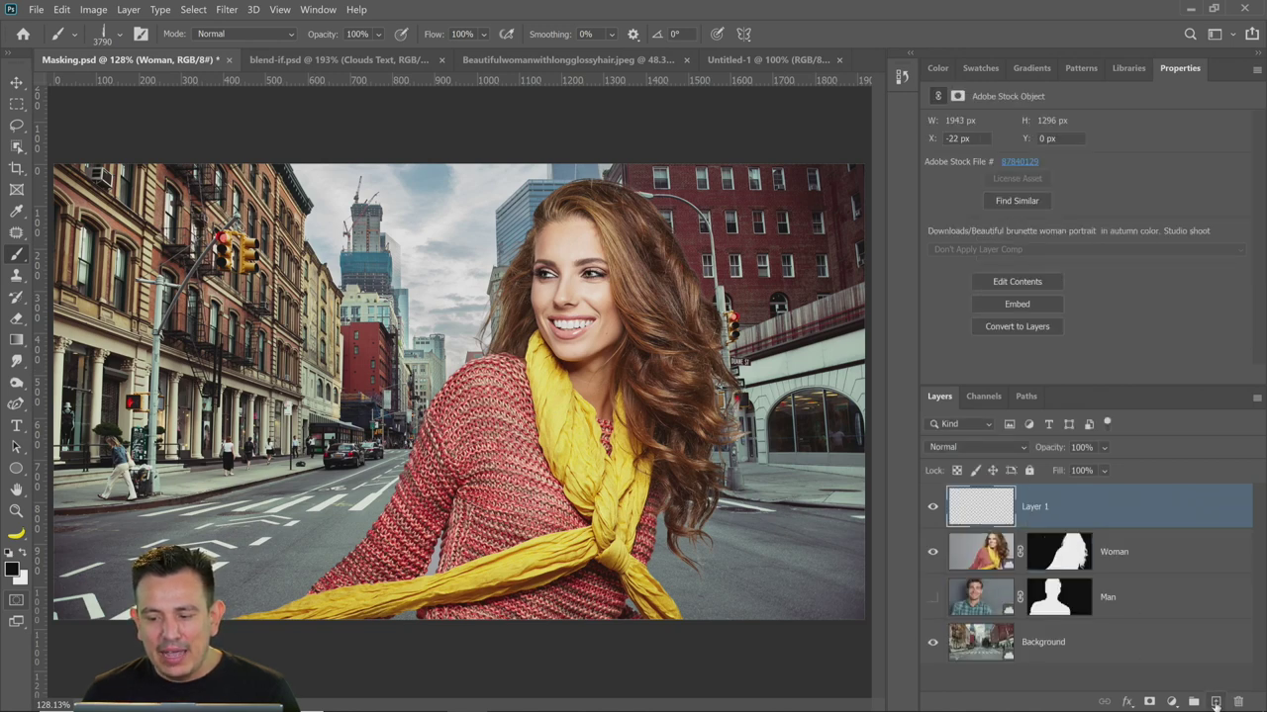
left_click(17, 213)
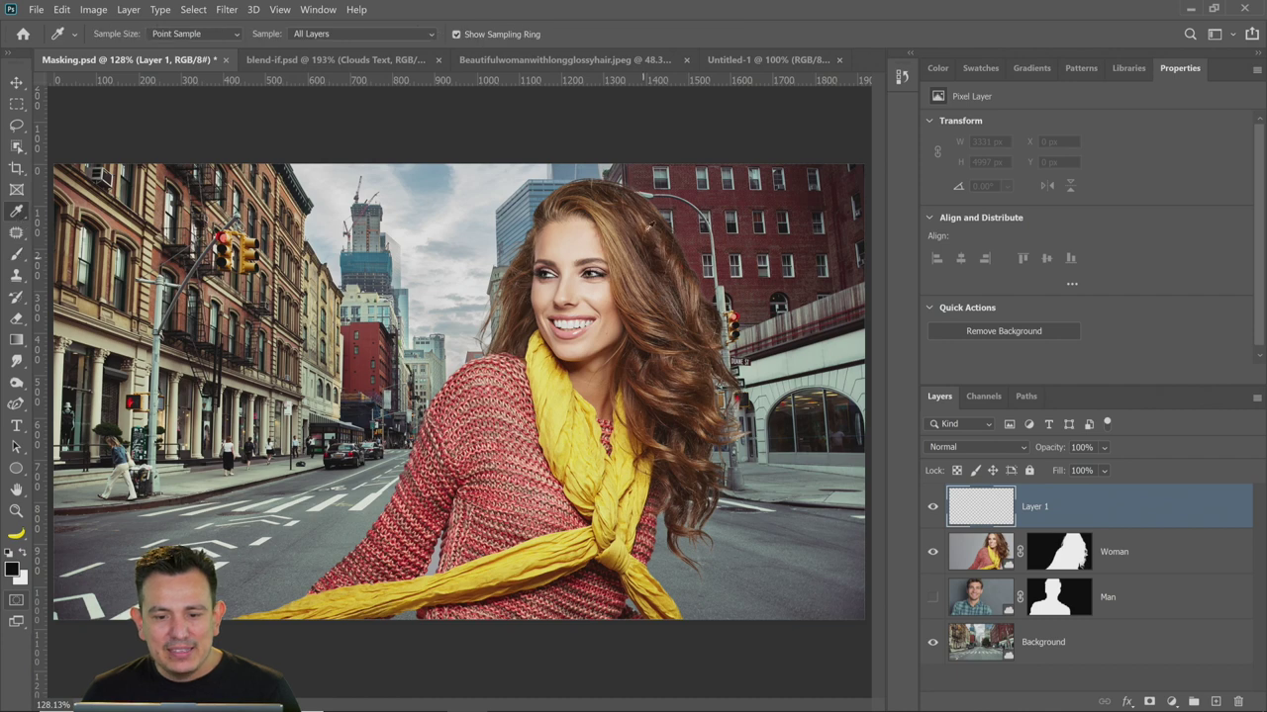
left_click_drag(671, 232, 683, 247)
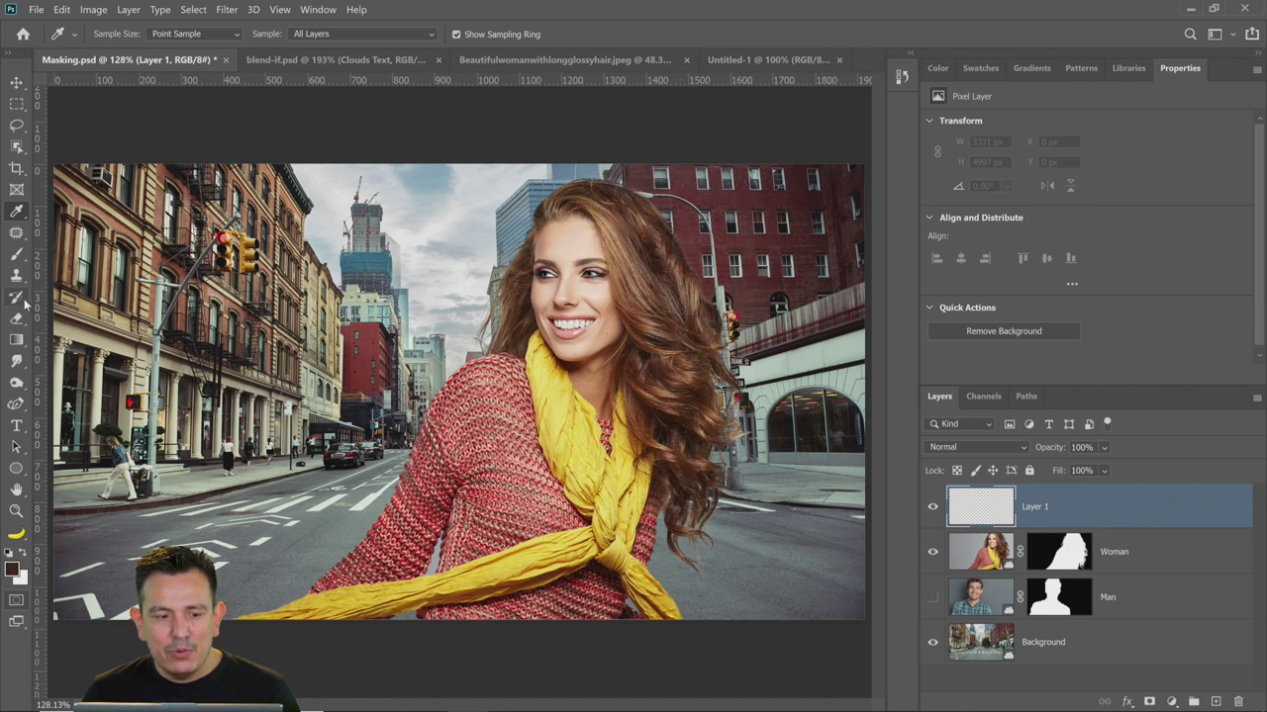
Resize the Hair brush to 700 px and paint a vertical brown stroke over the distant buildings on the new layer
left_click(17, 254)
key("bracketleft")
key("bracketleft")
key("bracketleft")
key("bracketleft")
key("bracketleft")
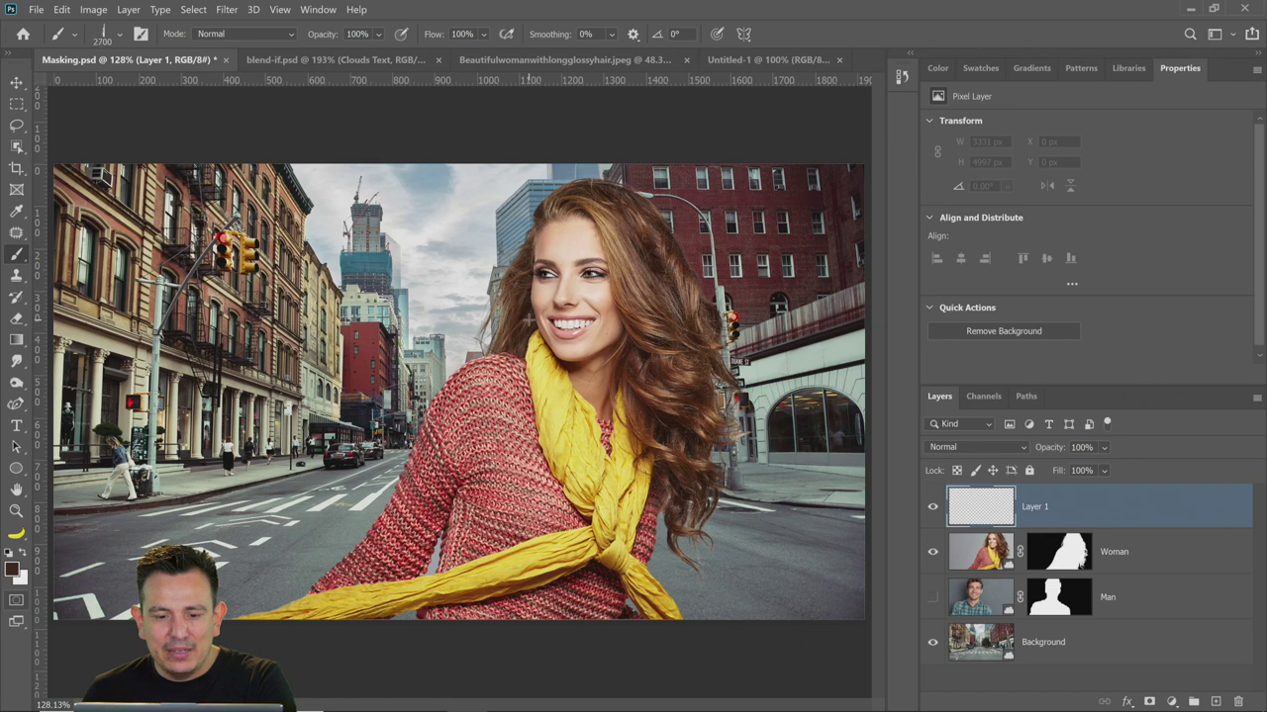
key("bracketleft")
key("bracketleft")
key("bracketleft")
key("bracketleft")
key("bracketleft")
key("bracketleft")
key("bracketleft")
key("bracketleft")
key("bracketleft")
key("bracketleft")
key("bracketleft")
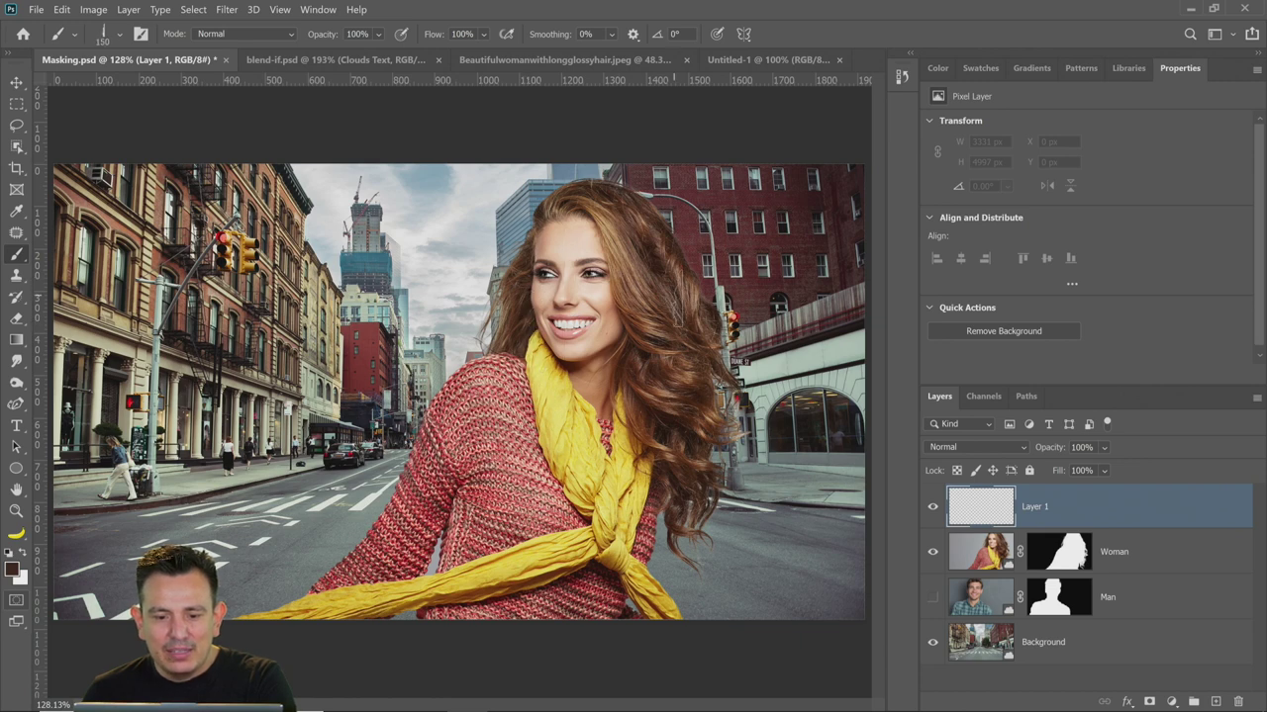
key("bracketright")
key("bracketright")
key("bracketright")
key("bracketright")
key("bracketright")
key("bracketright")
key("bracketright")
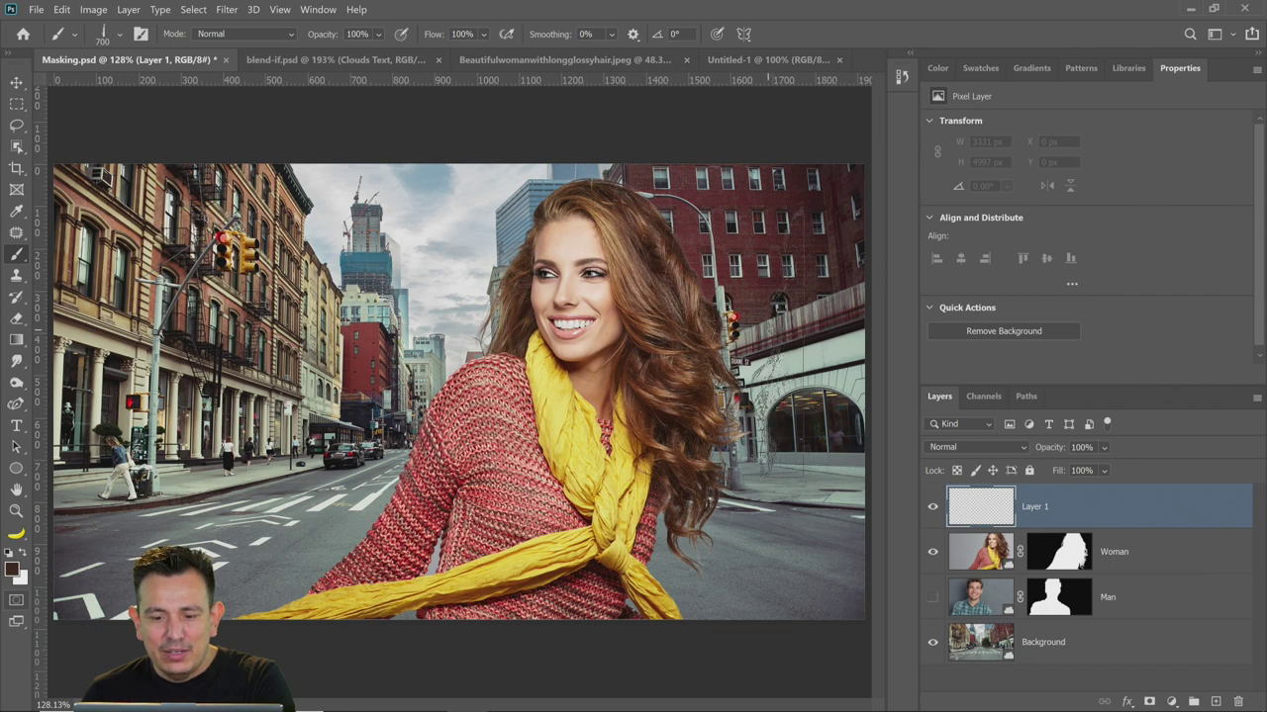
left_click_drag(355, 193, 354, 436)
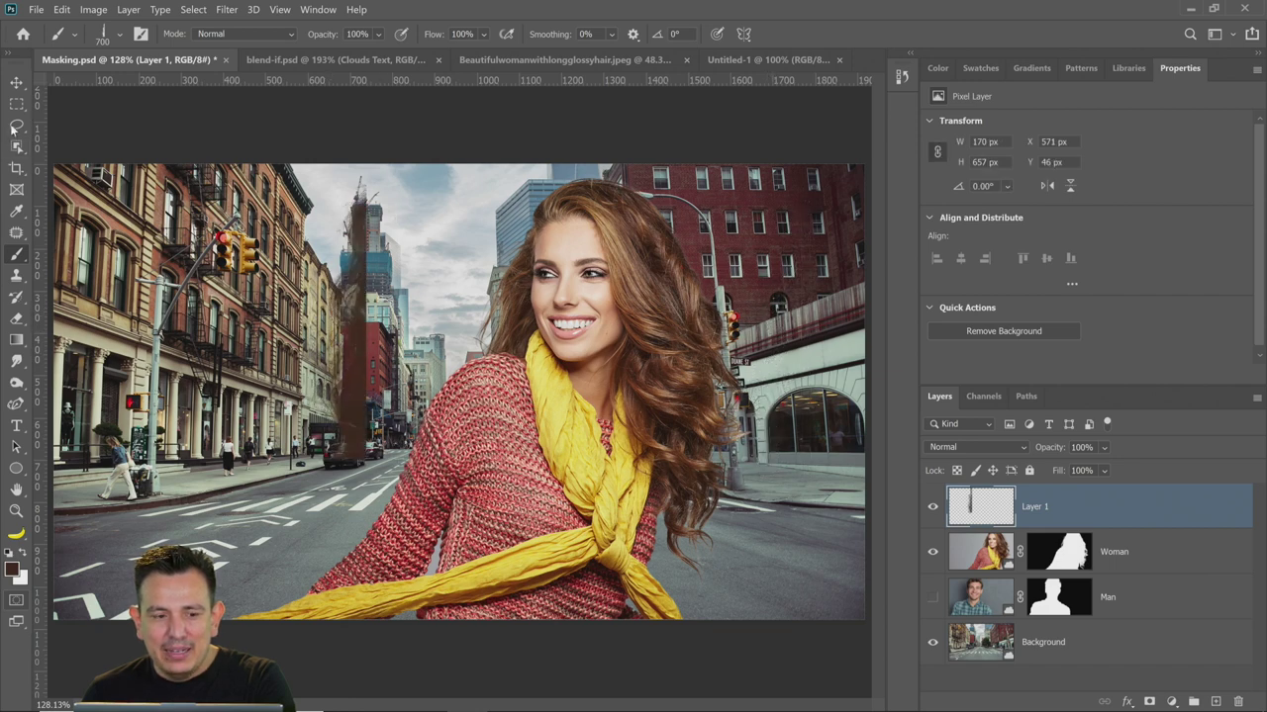
Free Transform the painted hair stroke, flipping it horizontally and moving it over the hair on the woman's right-hand side in the image
key("v")
key("ctrl")
key("ctrl+t")
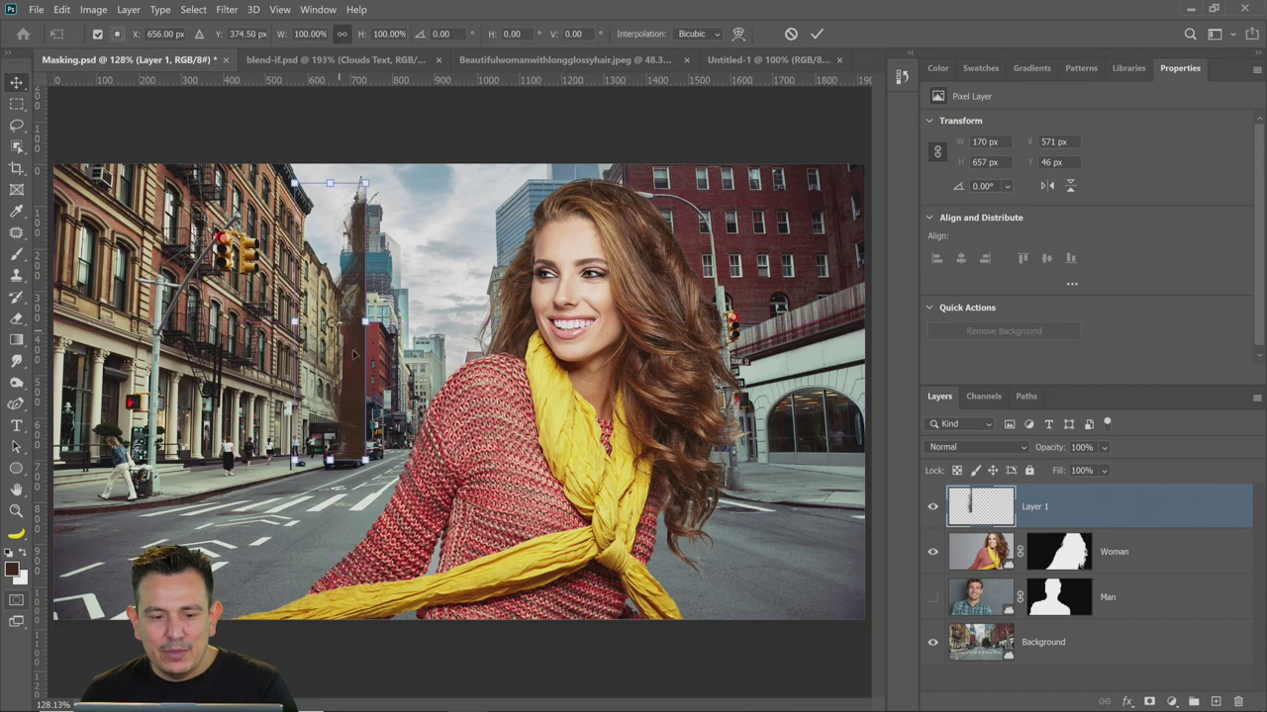
right_click(353, 364)
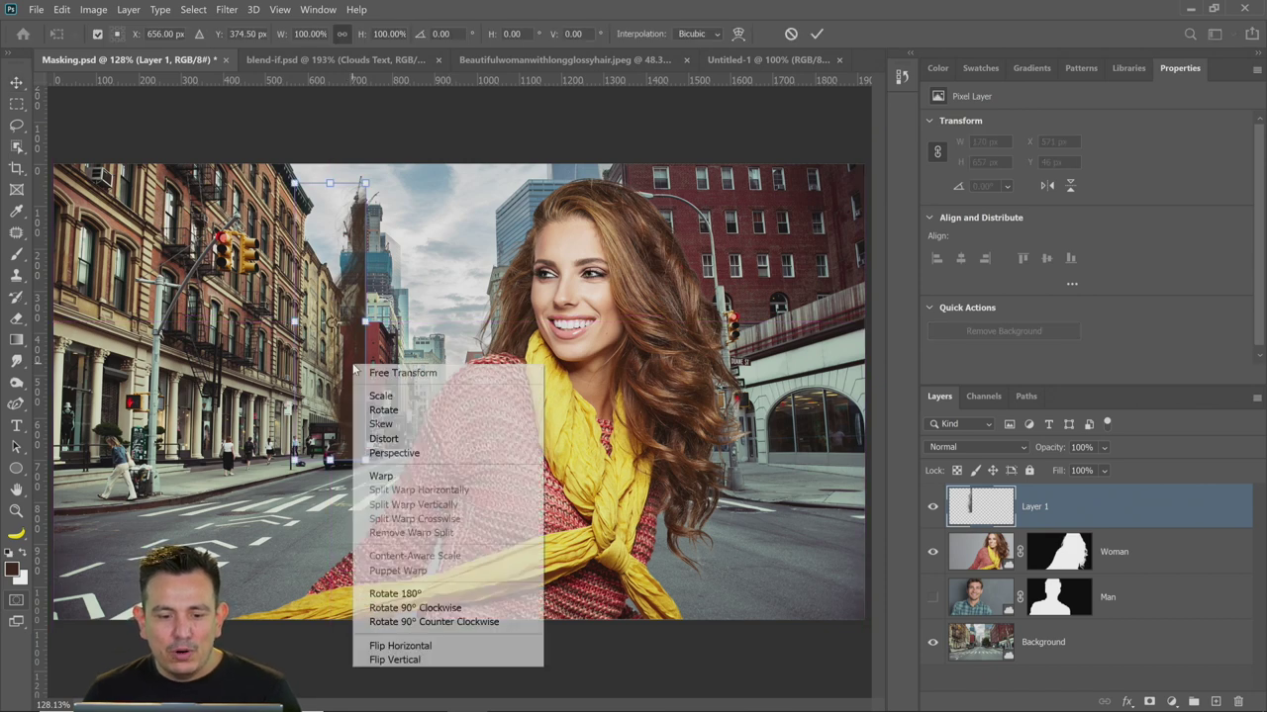
left_click(427, 646)
left_click_drag(327, 347, 707, 345)
Move the transform pivot near the top of the hair, then rotate and scale the stroke to about 86% along the hair's outer edge
left_click_drag(689, 201, 655, 213)
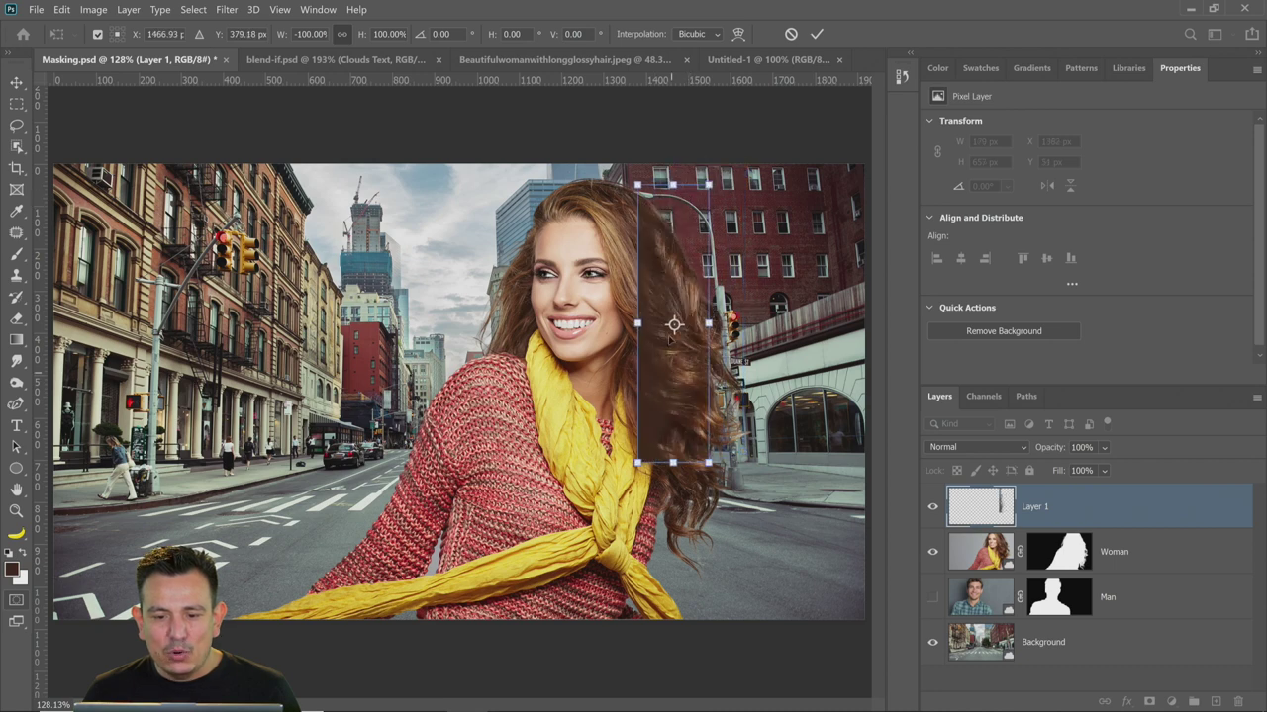
left_click_drag(673, 321, 649, 206)
left_click_drag(665, 469, 749, 387)
Warp the painted hair stroke so its inner edge and lower corner follow the curve of the woman's hair, and apply the transform
right_click(728, 356)
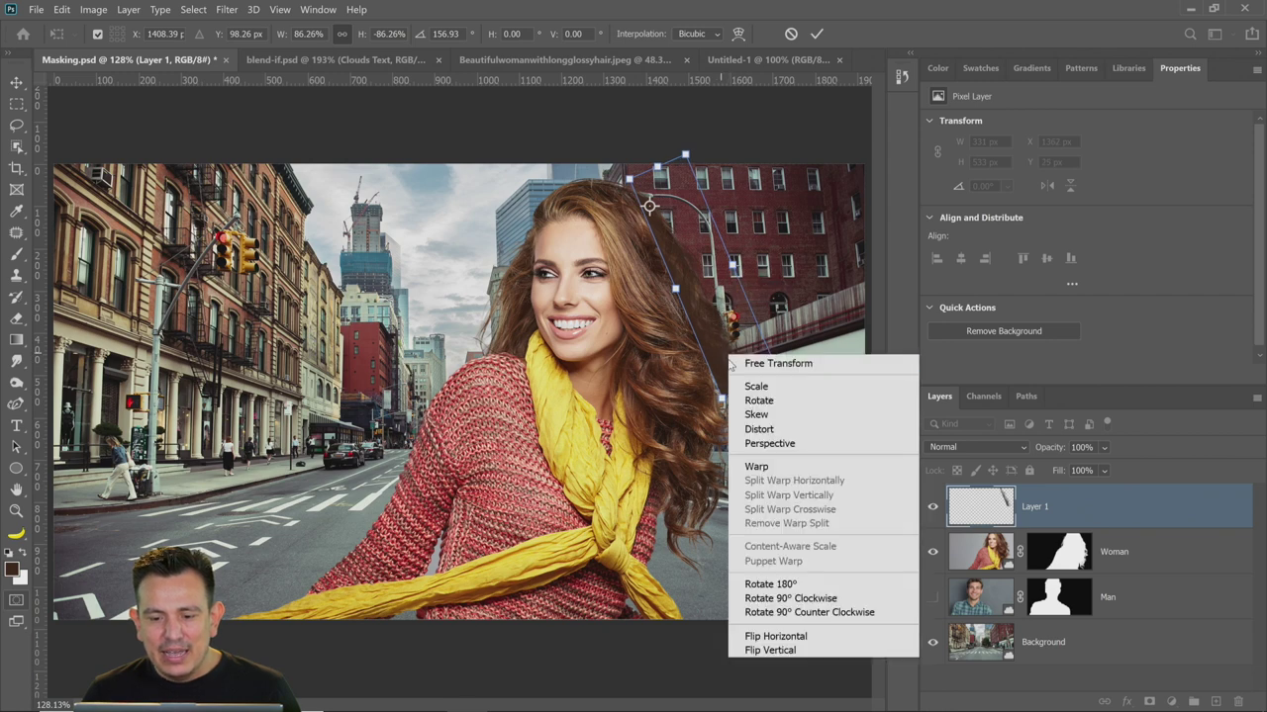
left_click(786, 467)
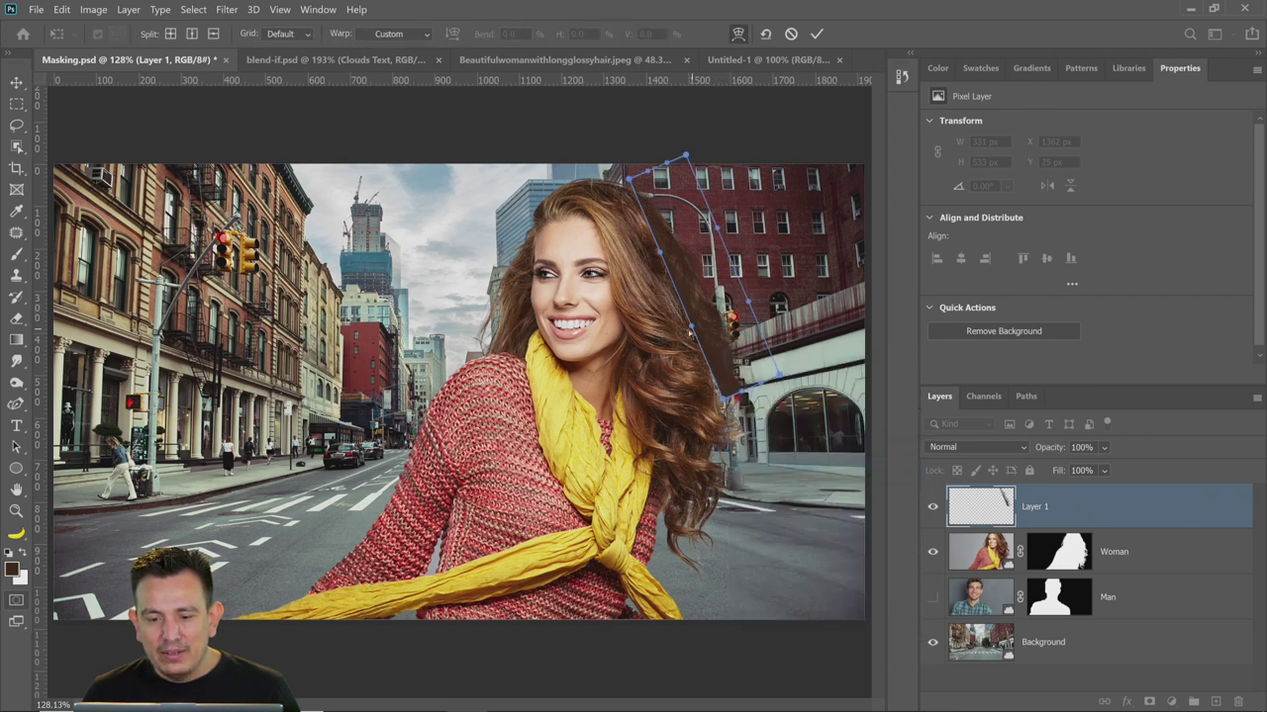
left_click_drag(690, 335, 696, 259)
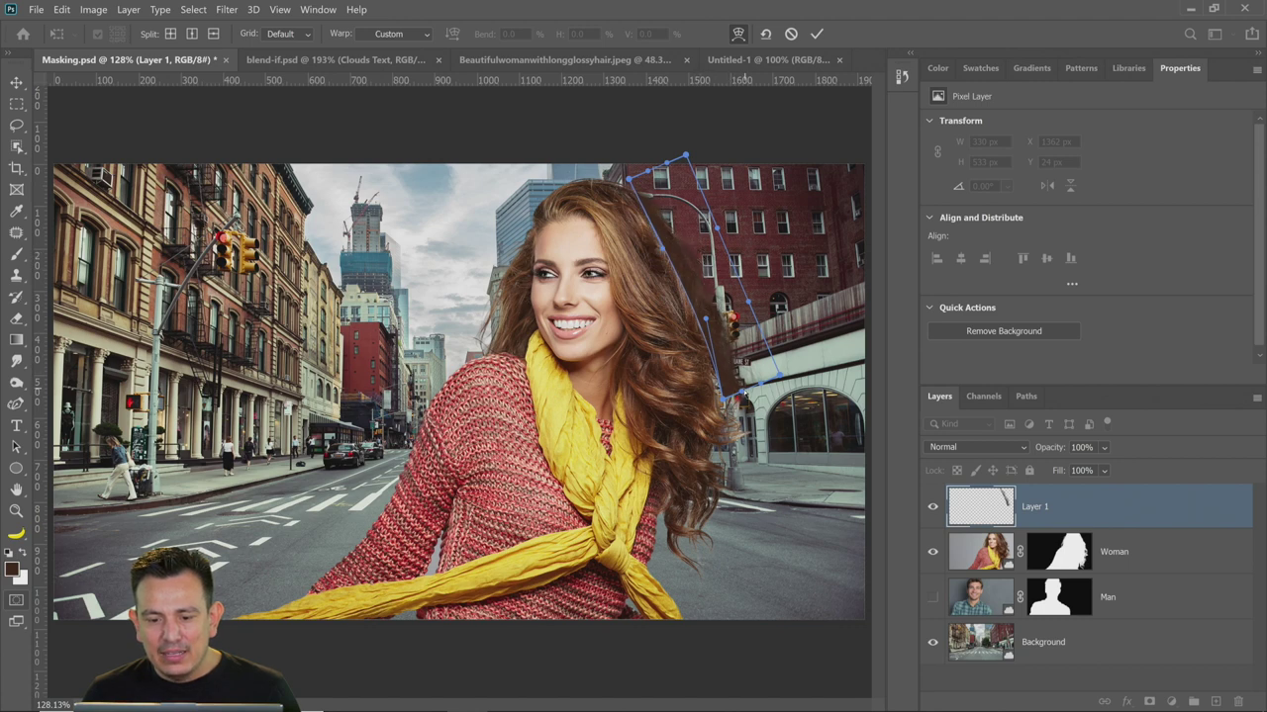
left_click_drag(780, 380, 757, 388)
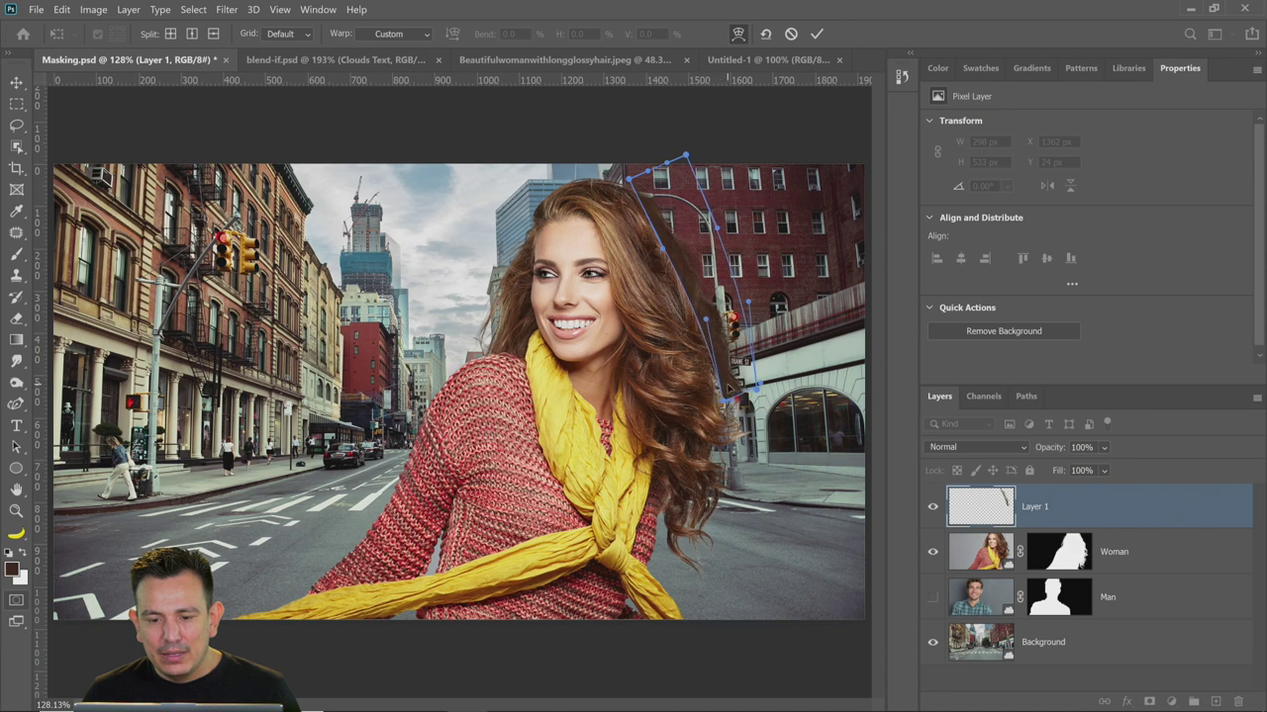
left_click(817, 33)
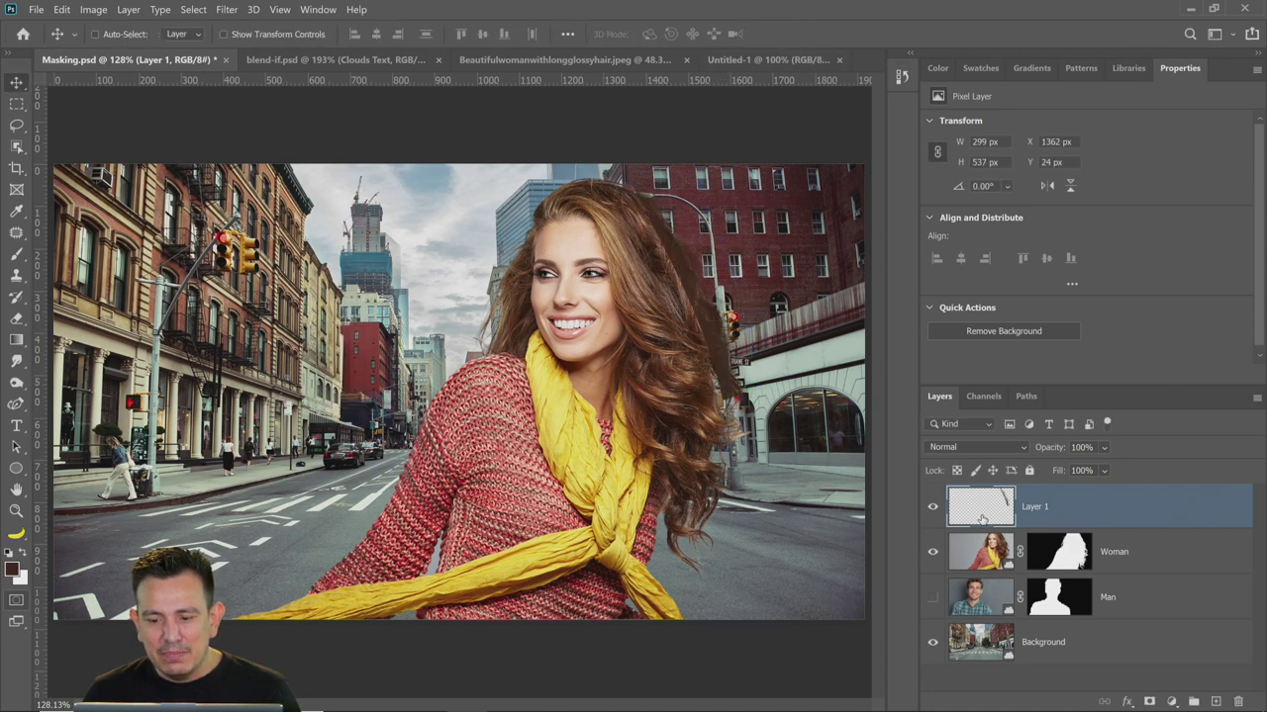
Move the painted stroke layer beneath the Woman layer and check the hair edge up close
left_click_drag(981, 520, 1010, 575)
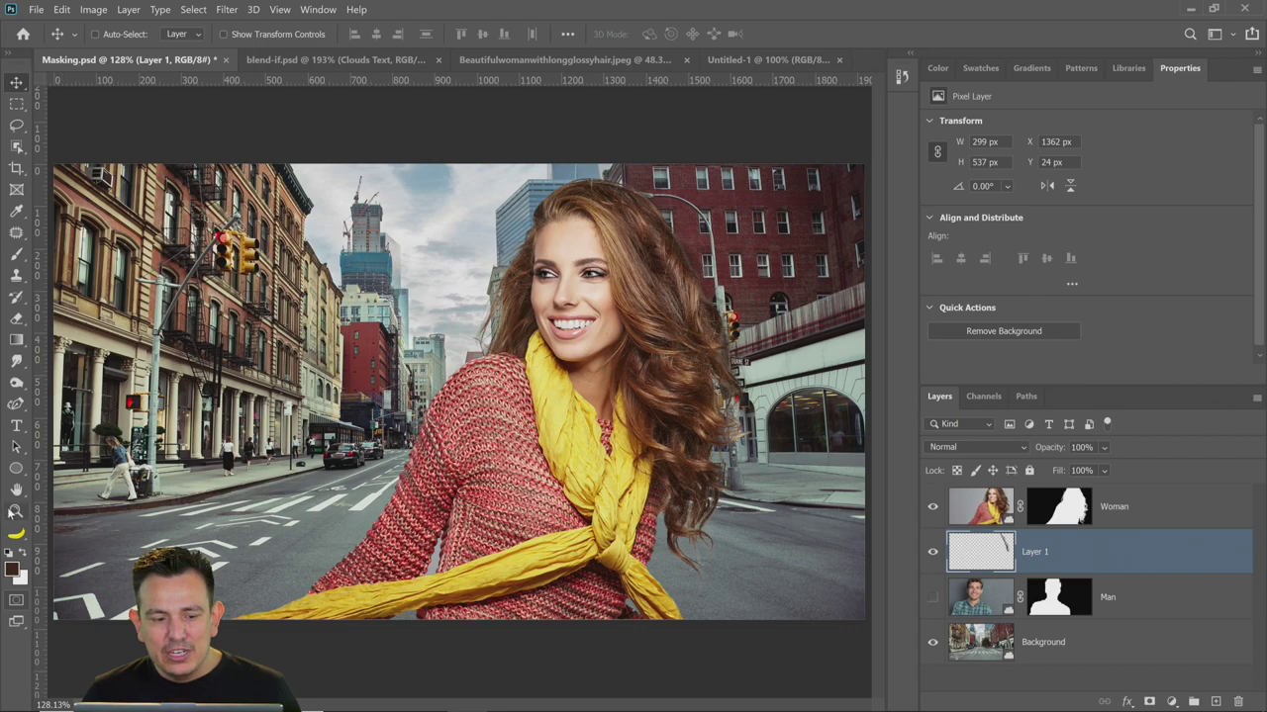
key("z")
left_click(700, 251)
left_click(700, 251)
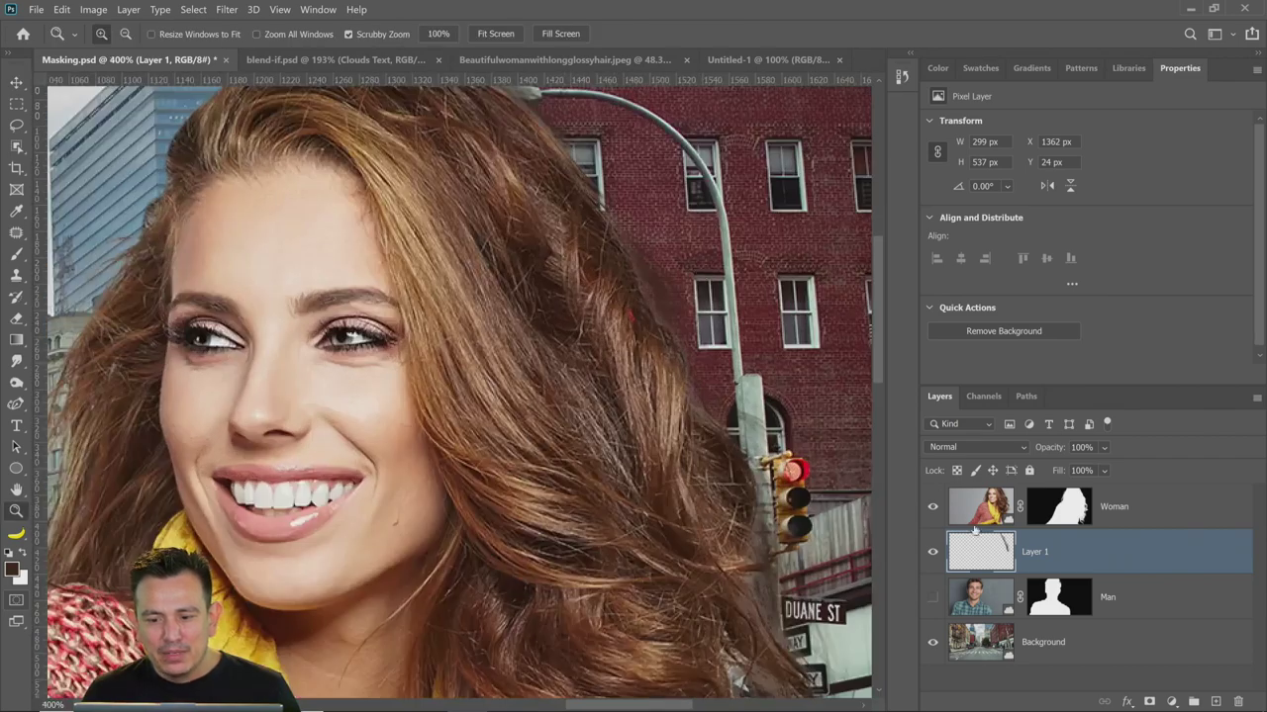
left_click(932, 551)
left_click_drag(579, 278, 414, 305)
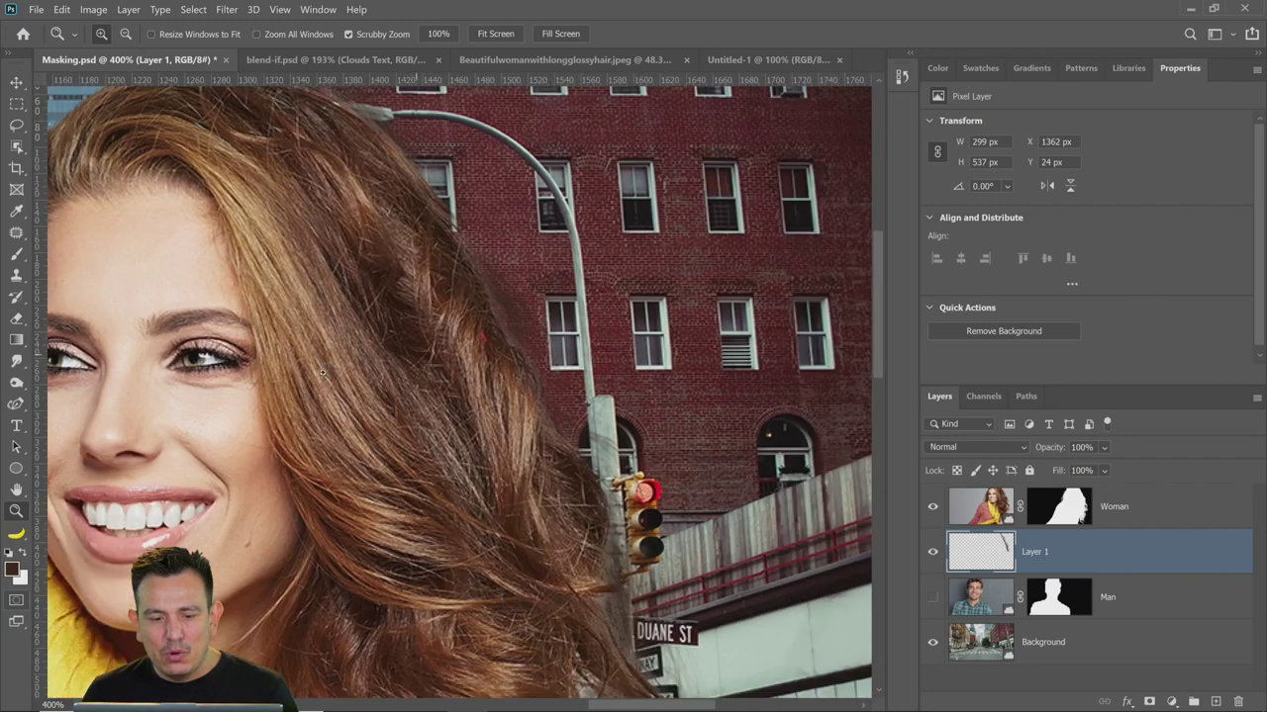
Delete the painted stroke layer and add a new empty layer between Woman and Man for painting with the Brush tool
double_click(17, 511)
left_click_drag(985, 560, 1237, 702)
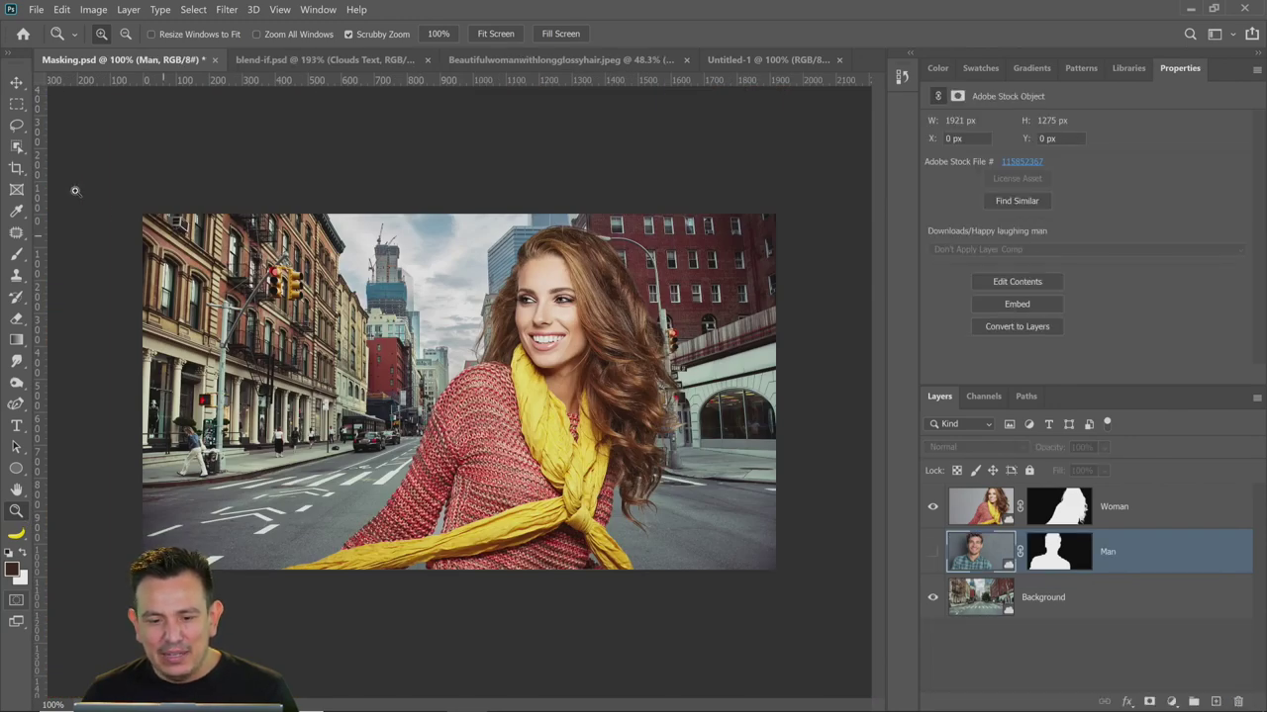
left_click(16, 254)
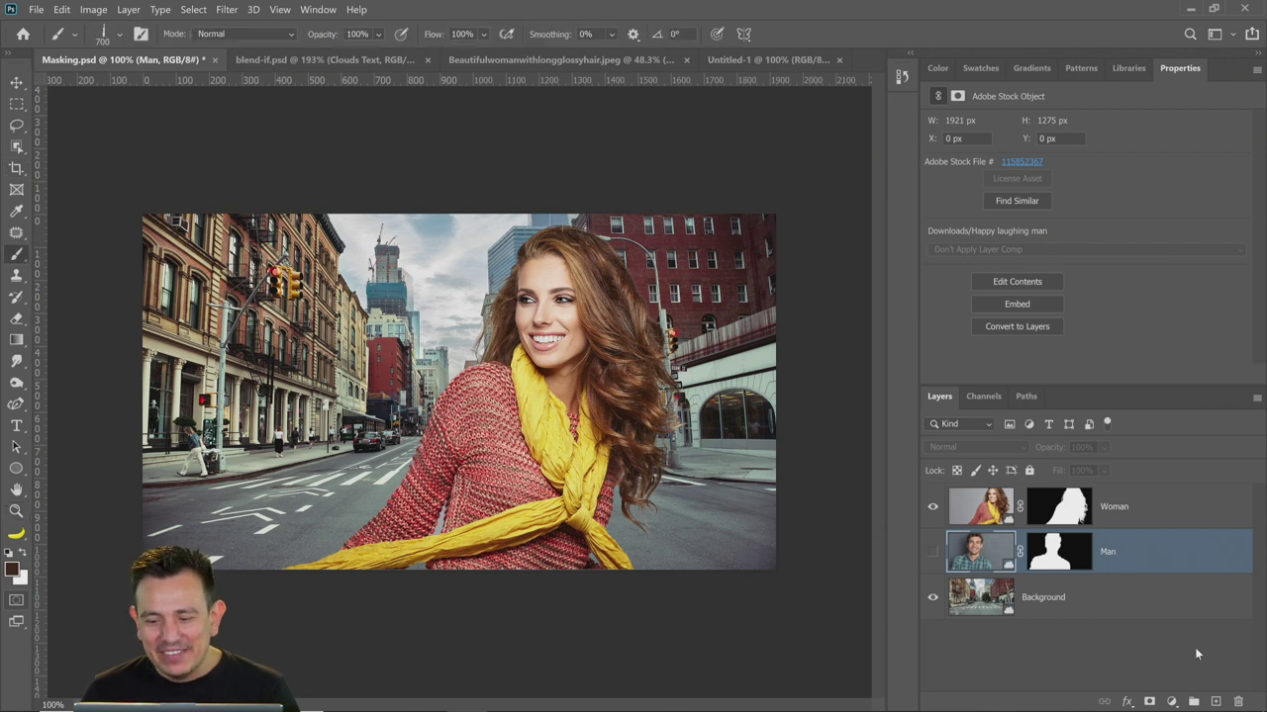
left_click(1216, 701)
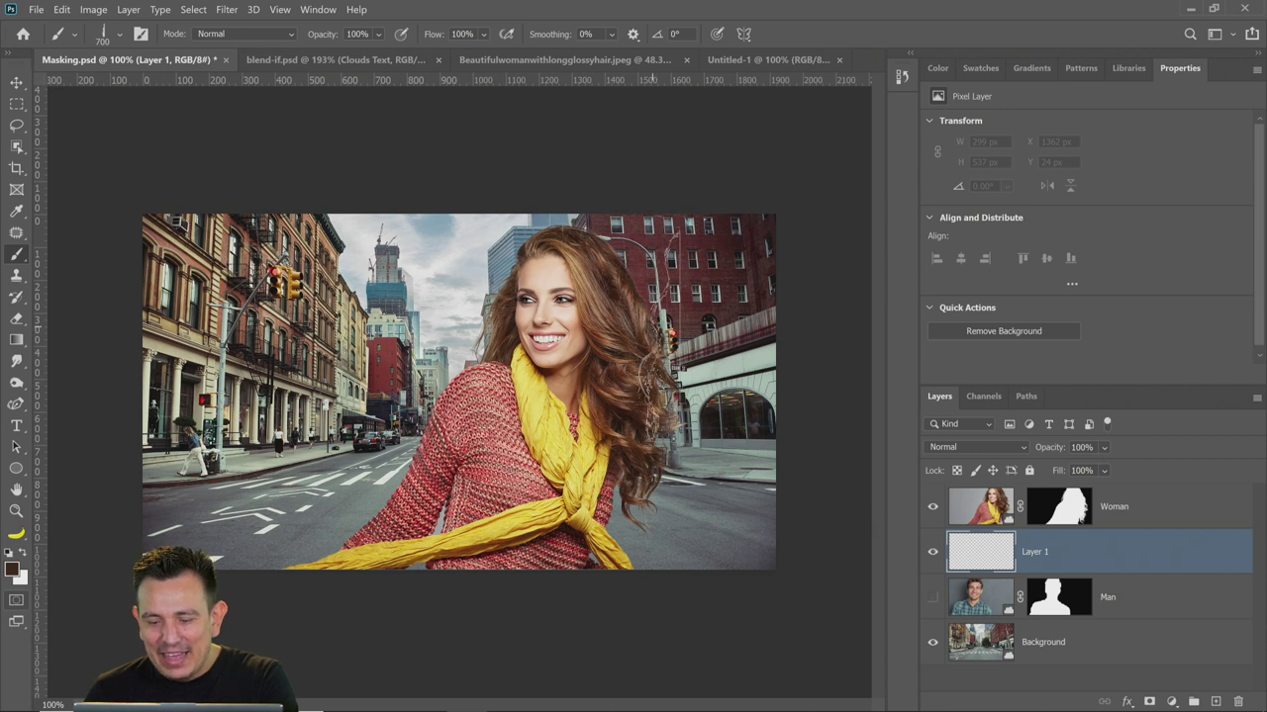
Reduce the Hair brush to 400 px and paint a vertical brown stroke about 377 px tall beside the woman's hair
key("bracketleft")
key("bracketleft")
key("bracketleft")
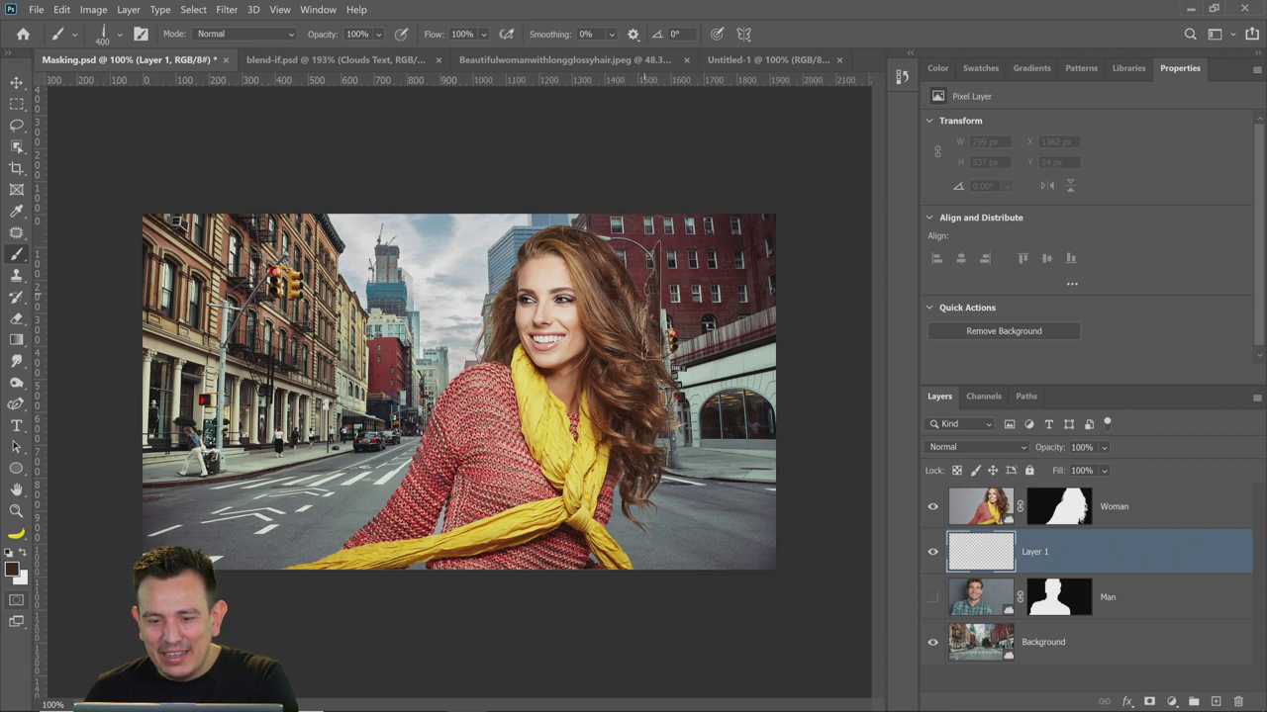
Start a Free Transform on the new hair stroke and flip it horizontally
left_click(16, 511)
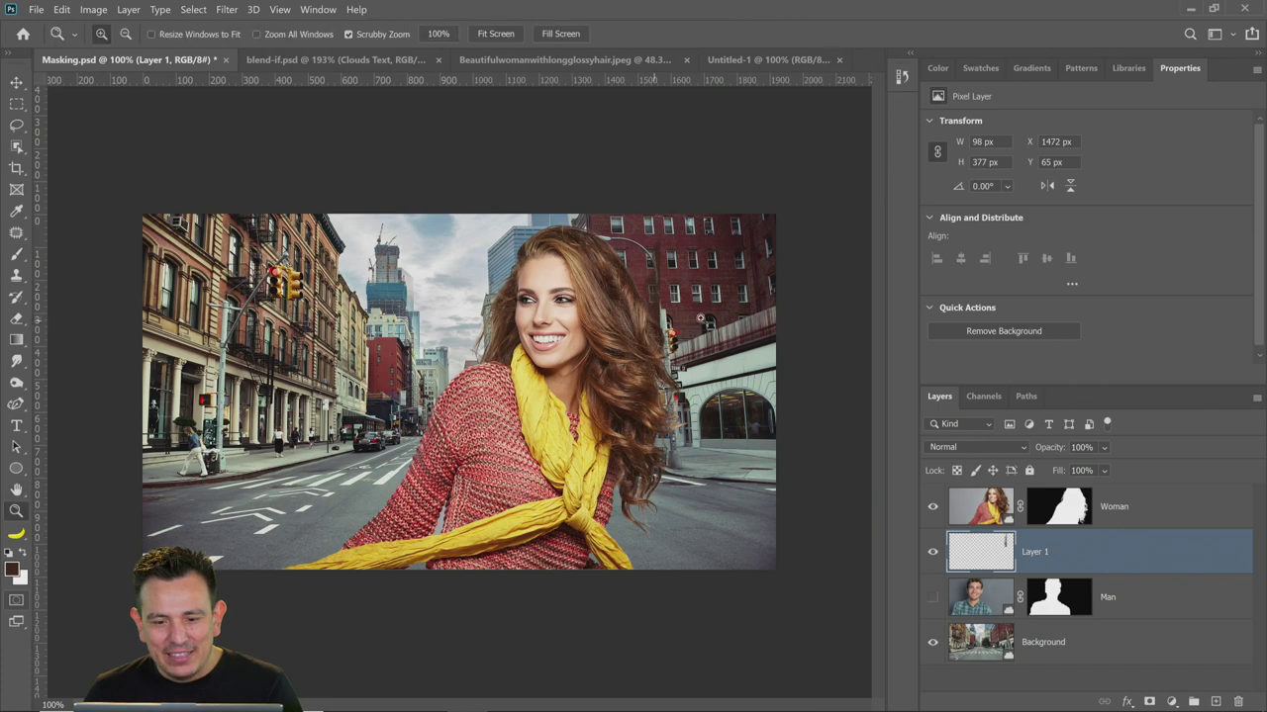
left_click_drag(690, 278, 641, 276)
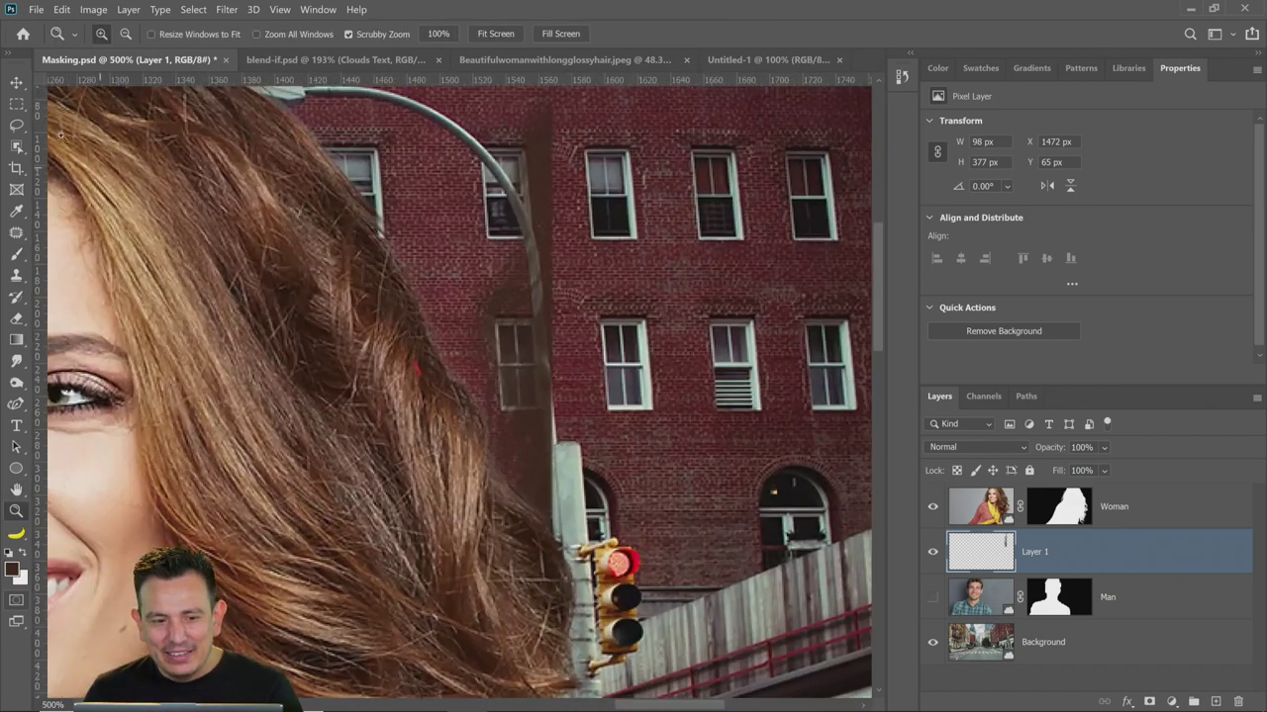
key("ctrl+t")
right_click(522, 251)
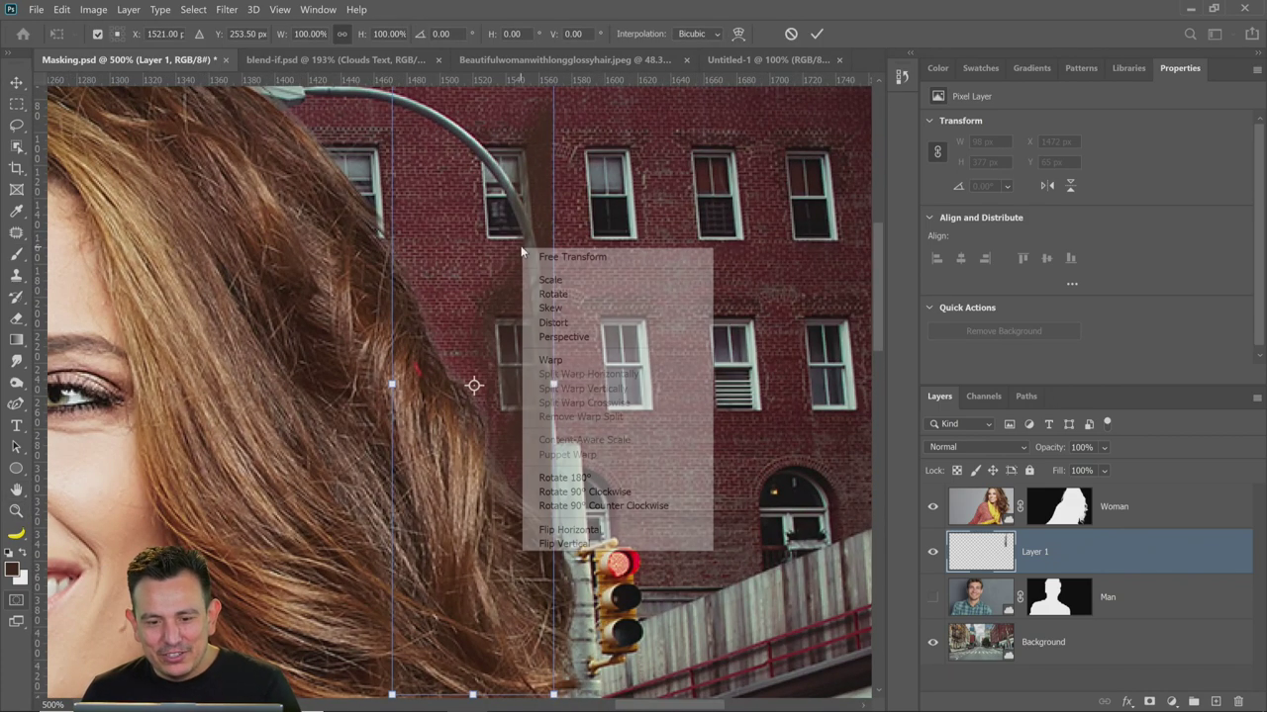
left_click(570, 529)
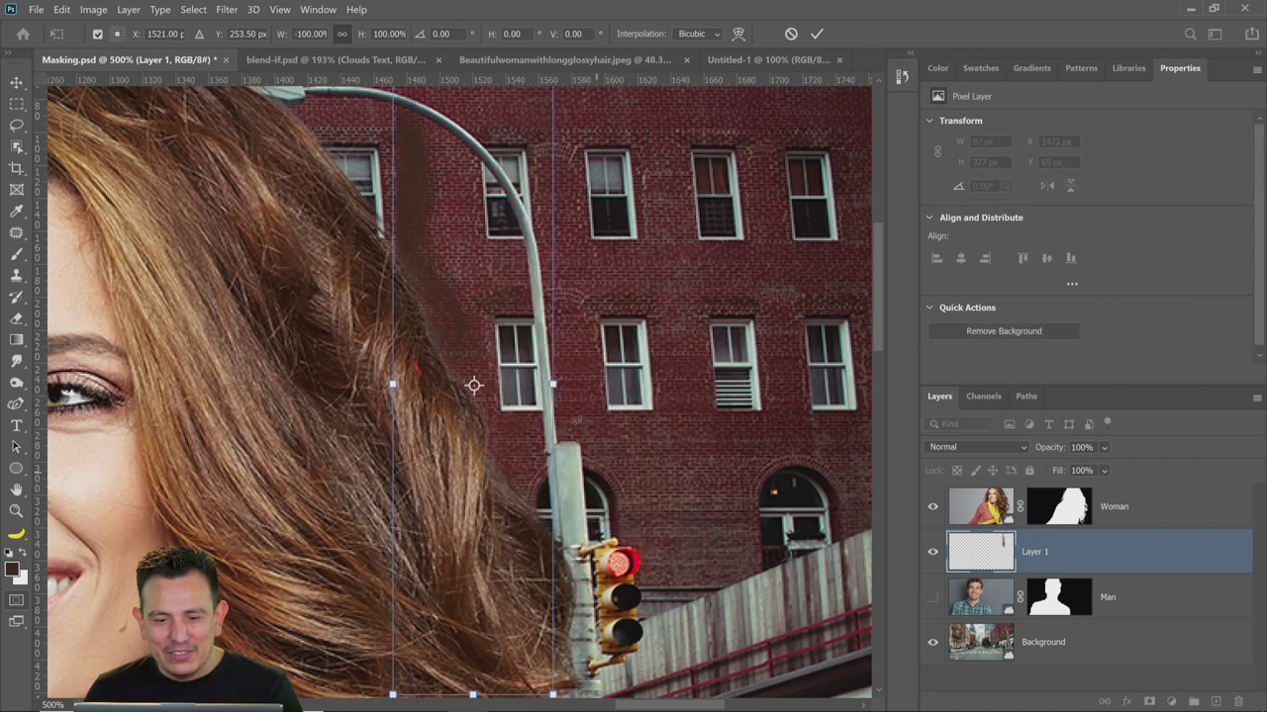
Rotate the flipped stroke about 20° counterclockwise, fit it against the hair's outer edge, and apply the transform
left_click_drag(593, 371, 572, 341)
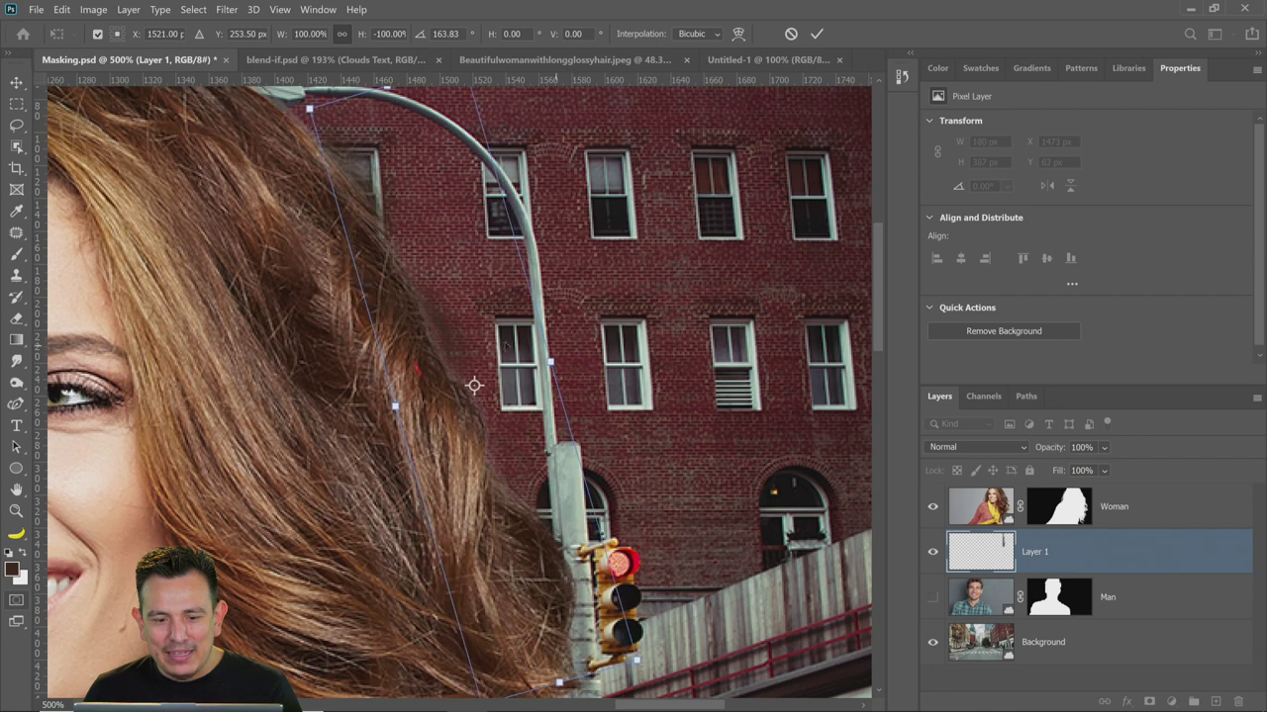
left_click_drag(490, 327, 453, 277)
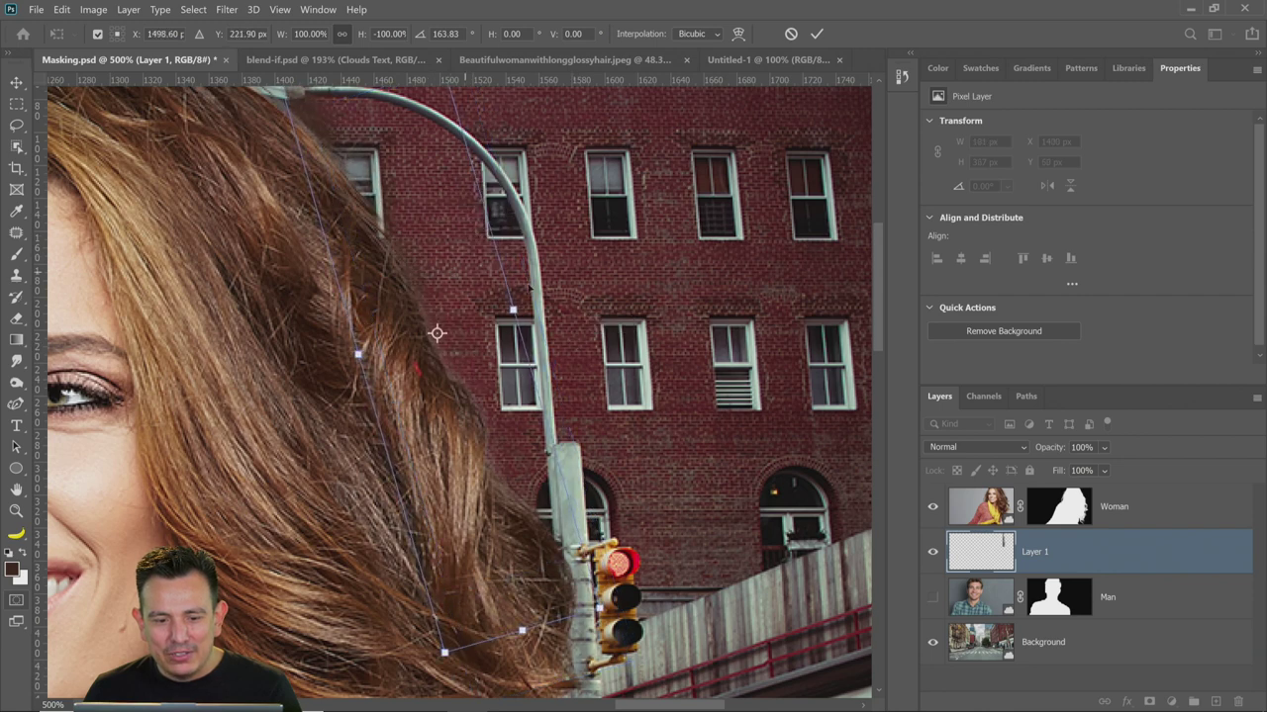
left_click_drag(565, 310, 555, 298)
left_click_drag(502, 366, 497, 336)
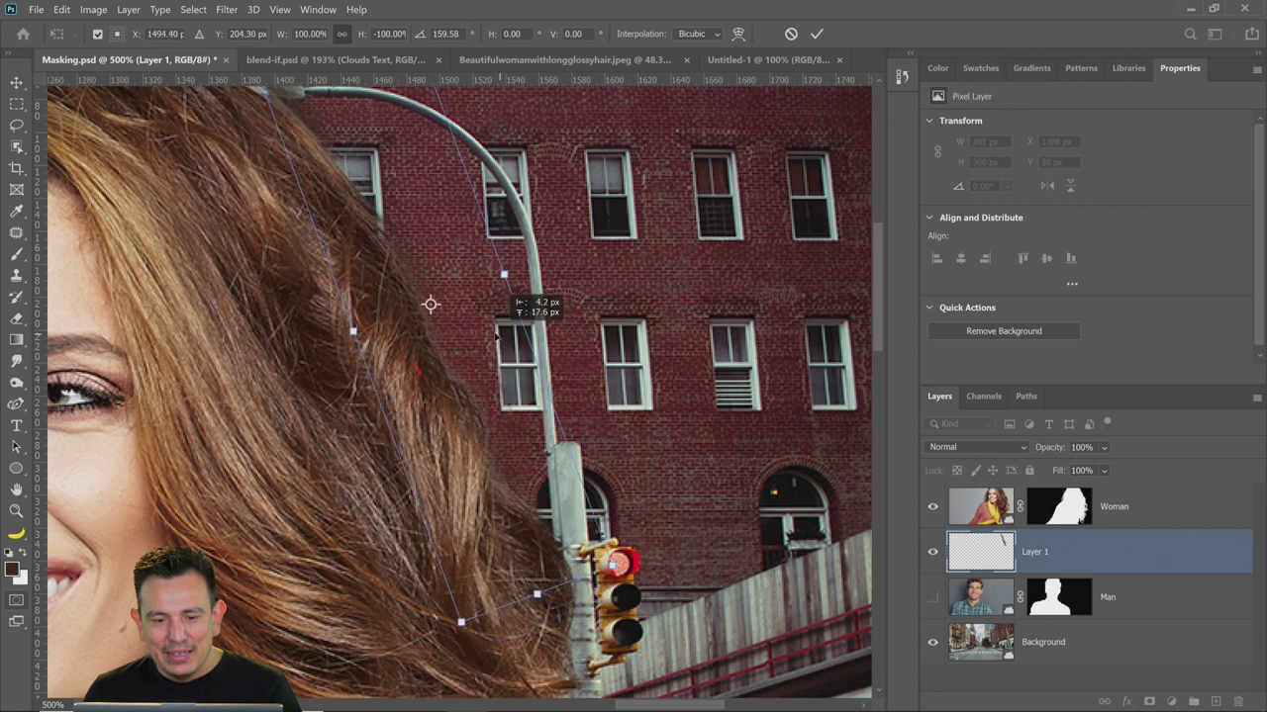
key("Return")
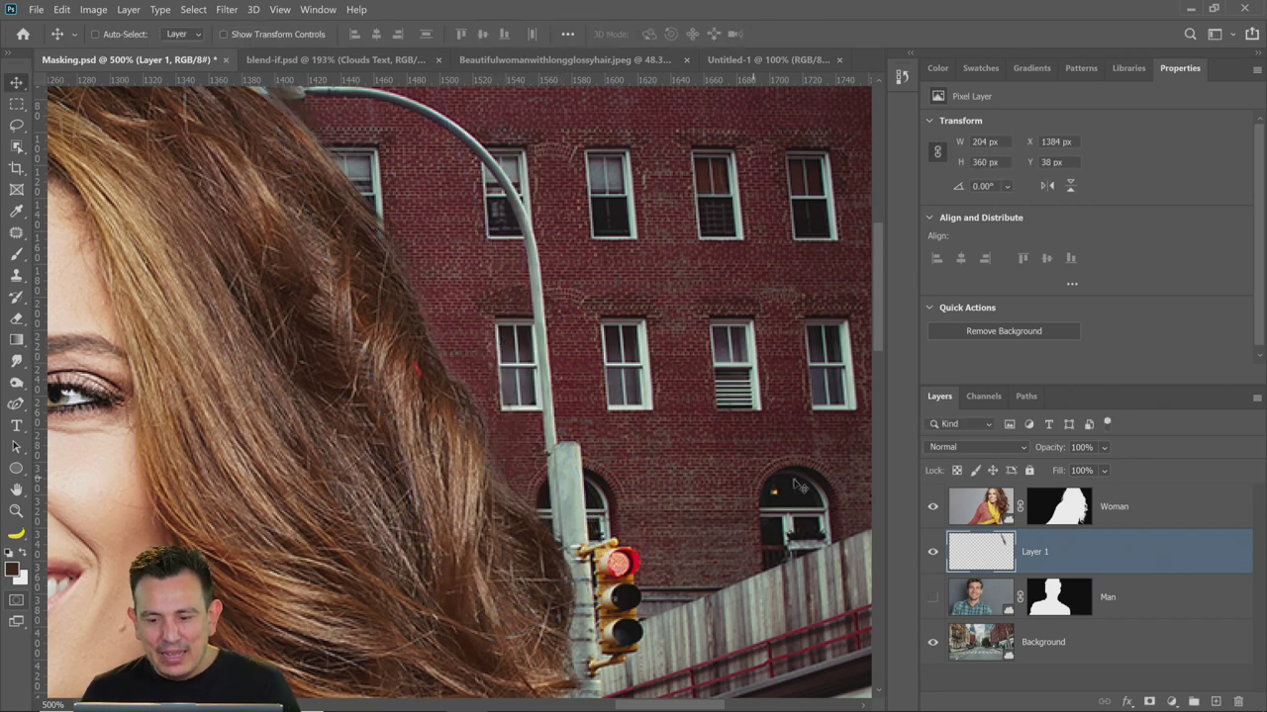
Duplicate the hair stroke layer twice and merge the three stroke layers into one to make the strands denser
key("ctrl+j")
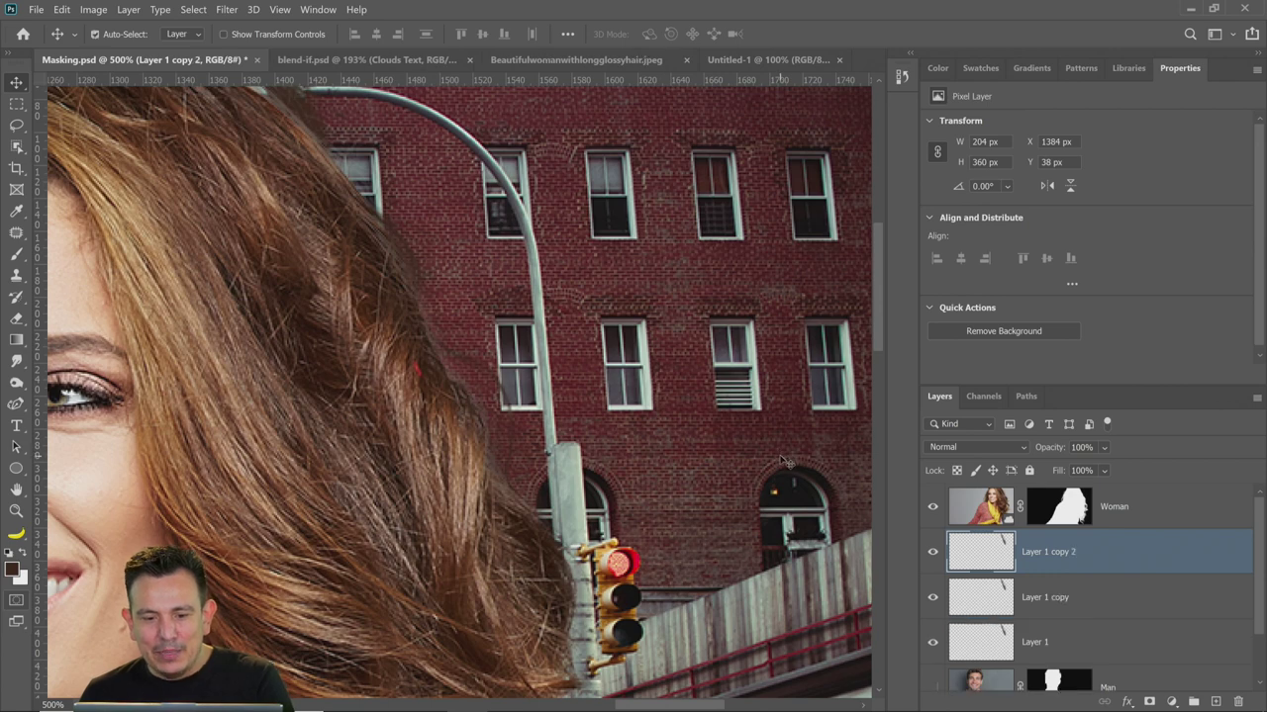
key("ctrl+j")
left_click(1055, 644, "shift")
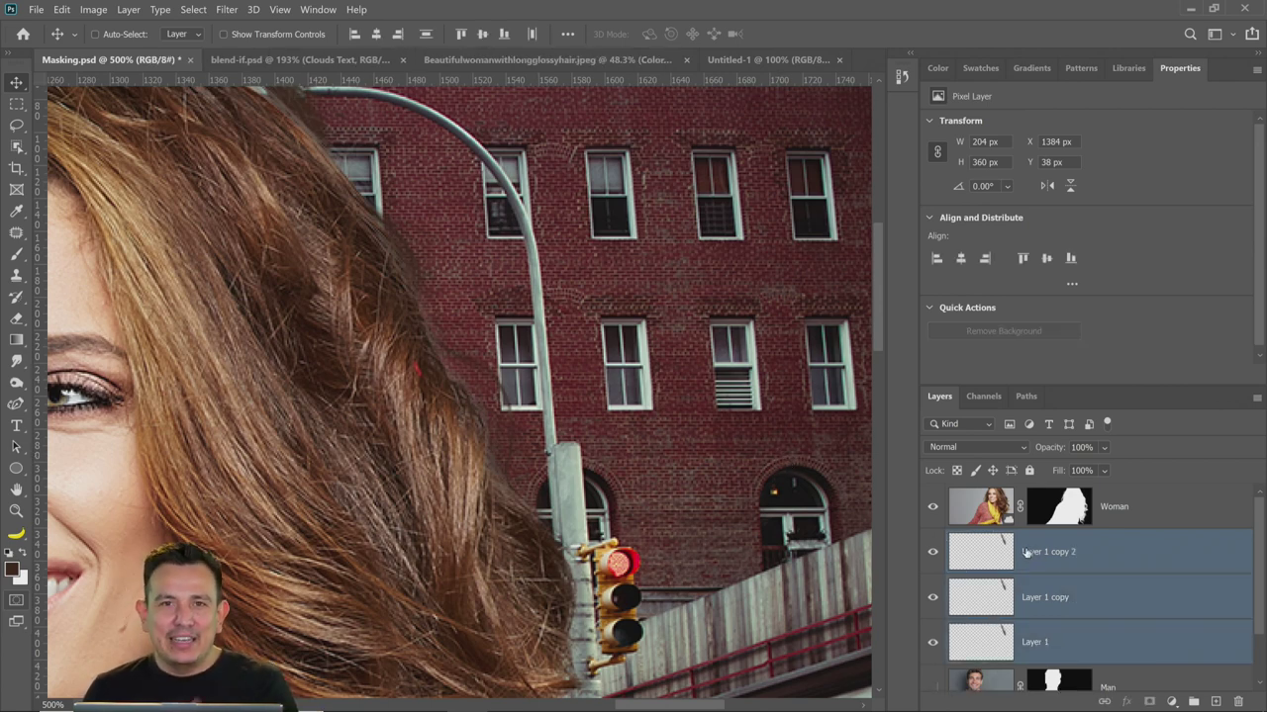
key("ctrl+e")
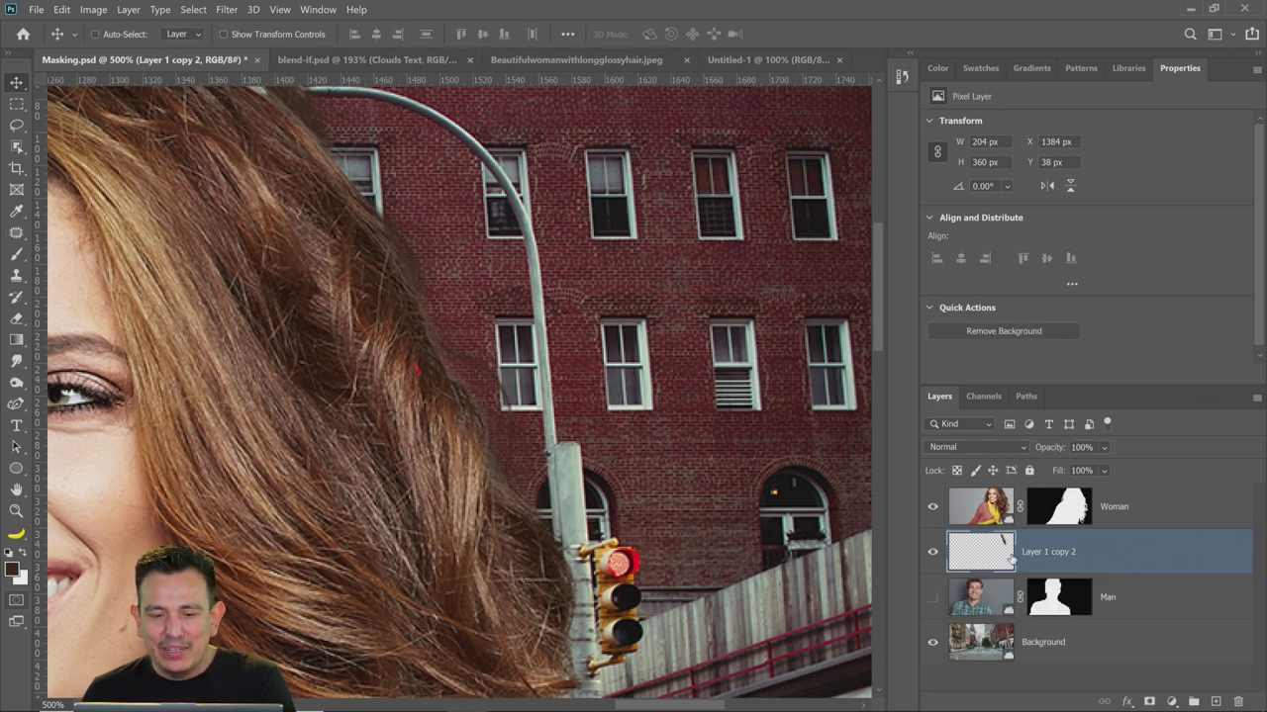
left_click(931, 552)
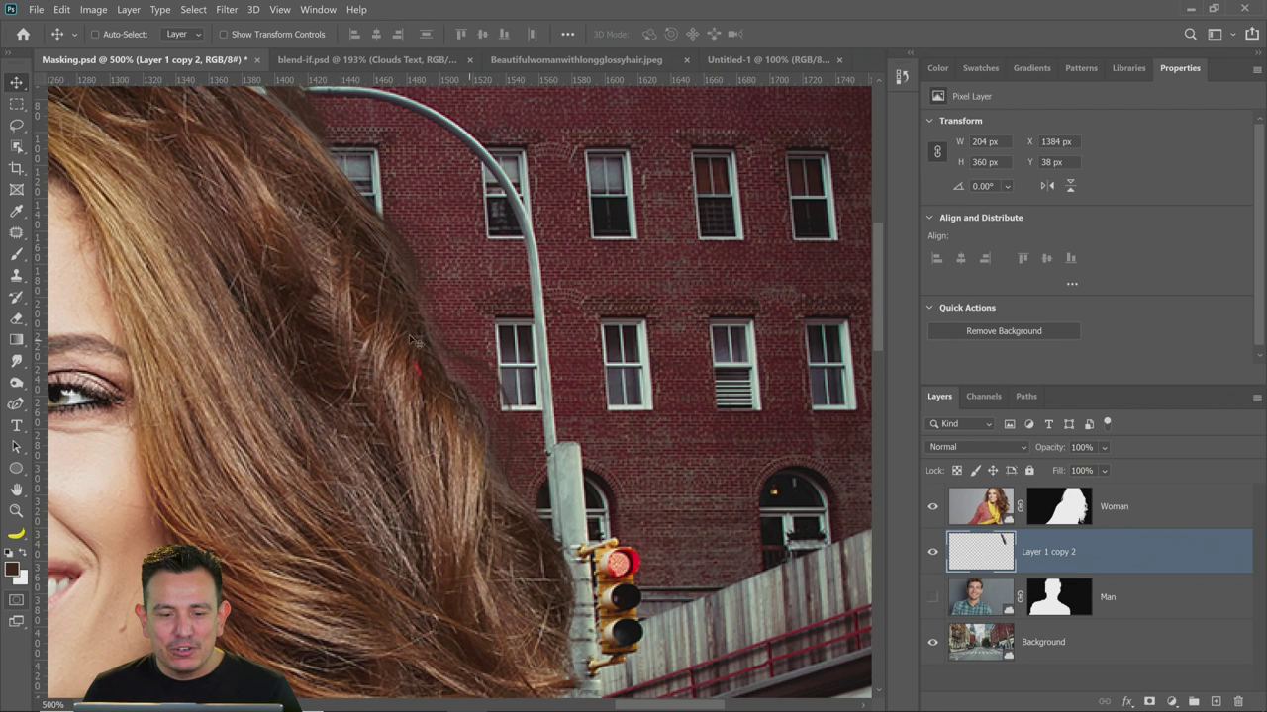
Add a layer mask to the merged stroke layer and switch to a soft round brush with black as the foreground color
scroll(416, 342, "up", 2)
scroll(405, 324, "up", 1)
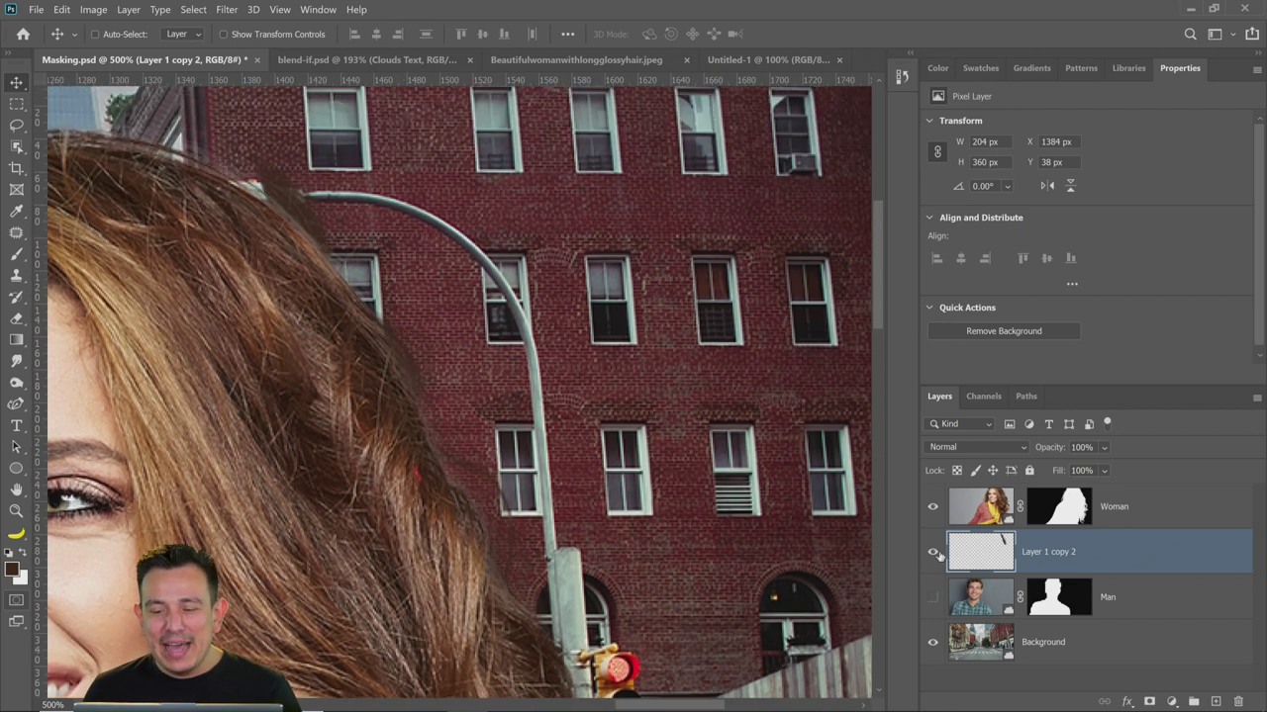
left_click(1148, 702)
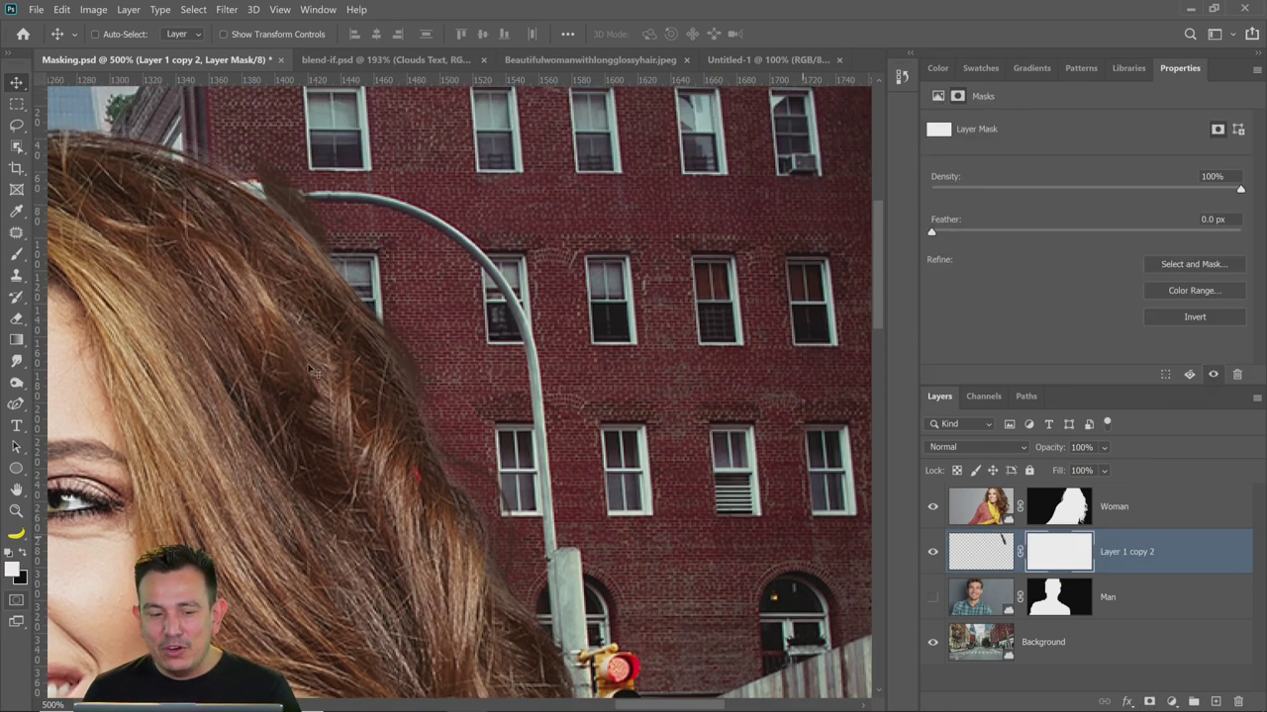
left_click(16, 254)
left_click(23, 551)
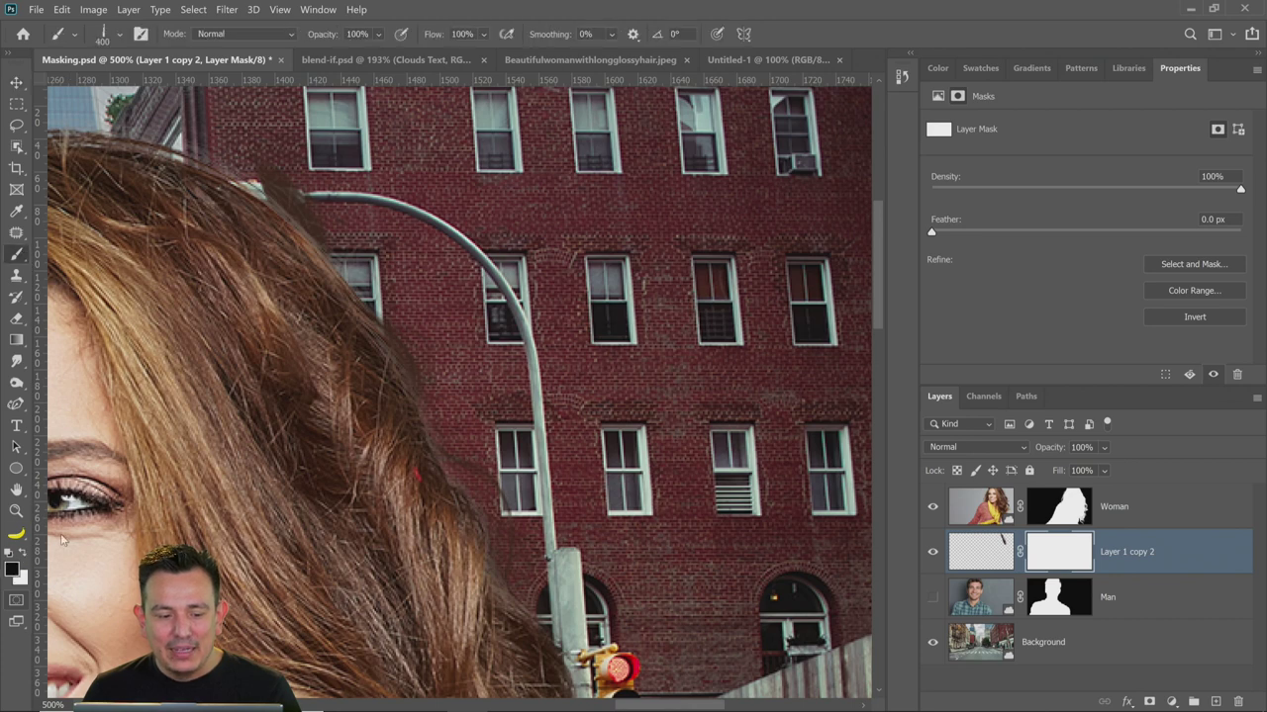
left_click(120, 35)
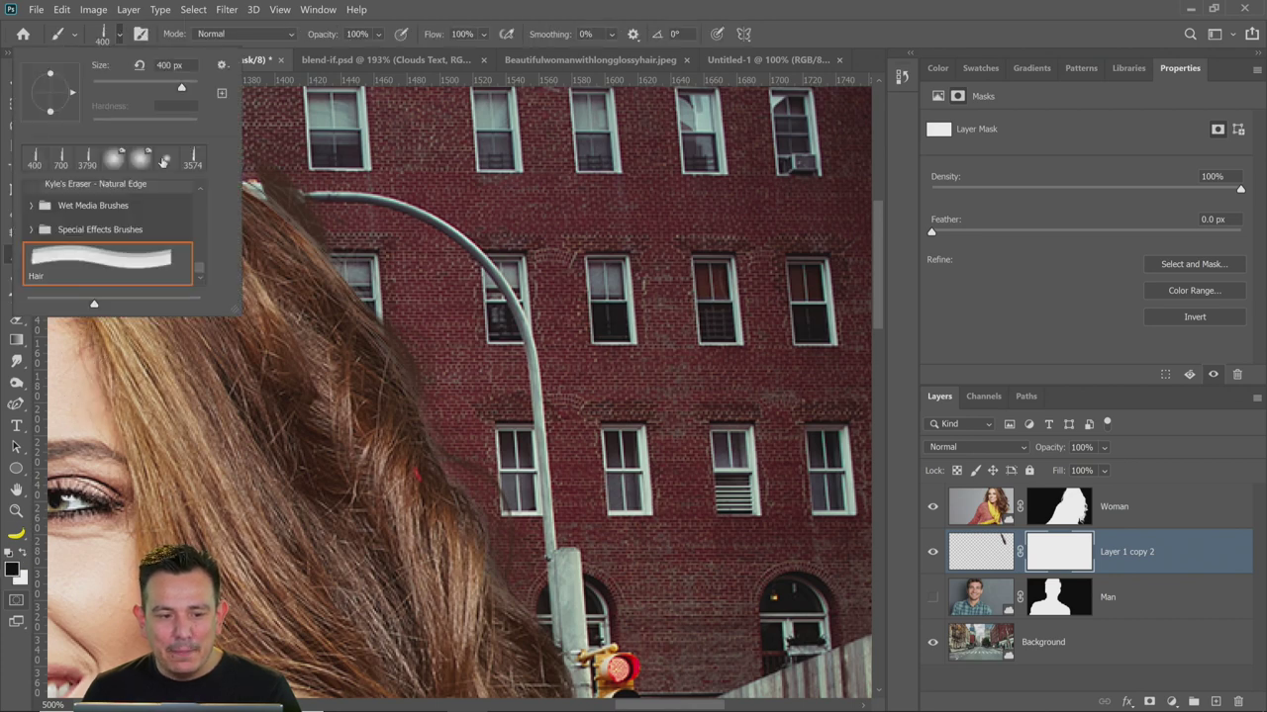
left_click(327, 98)
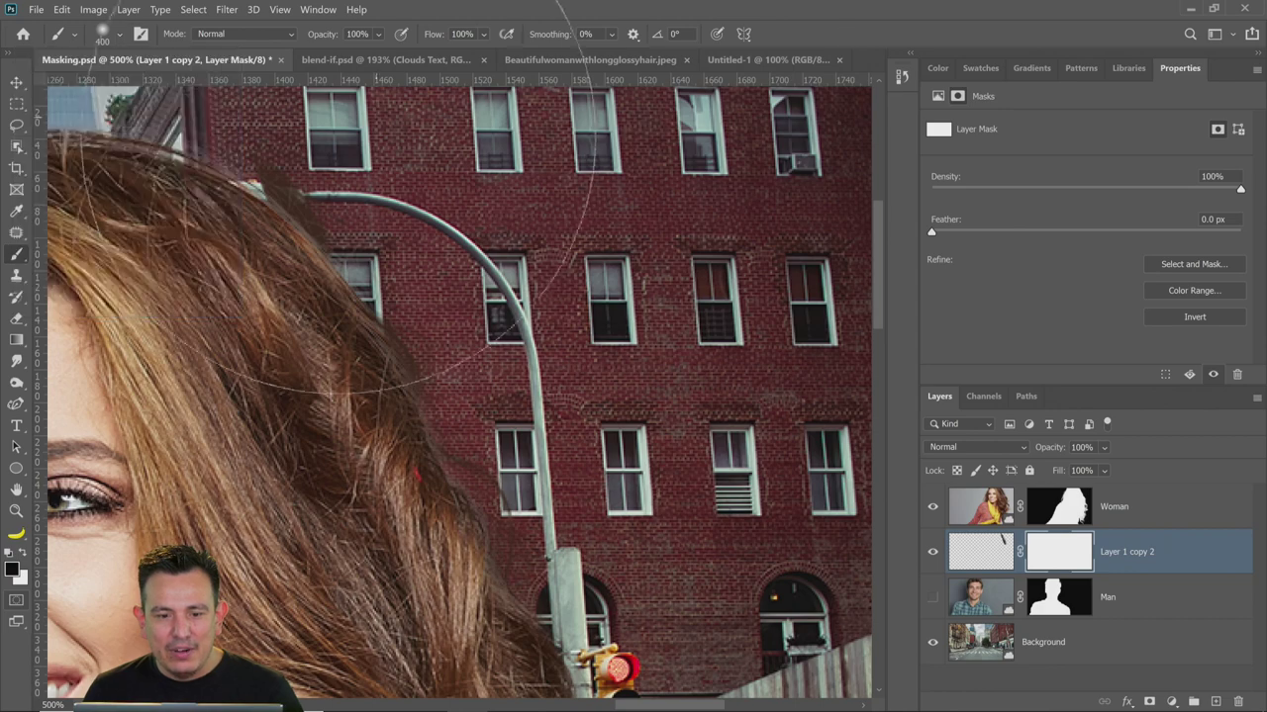
Reduce the brush to 150 px and mask out the excess stroke sticking up over the street lamp head
key("bracketleft")
key("bracketleft")
key("bracketleft")
key("bracketleft")
key("bracketleft")
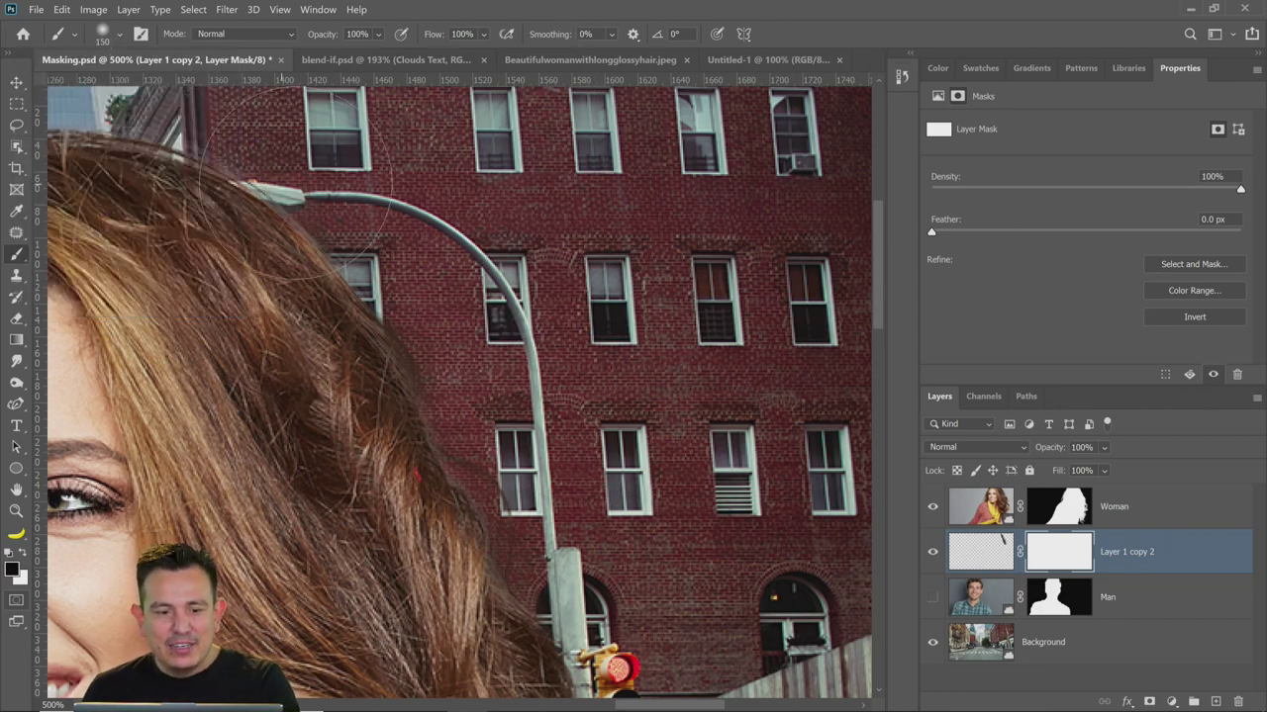
Apply Hue/Saturation to the pixels of the merged hair stroke layer with Hue +2, Saturation +42 and Lightness -27
left_click_drag(594, 429, 603, 274)
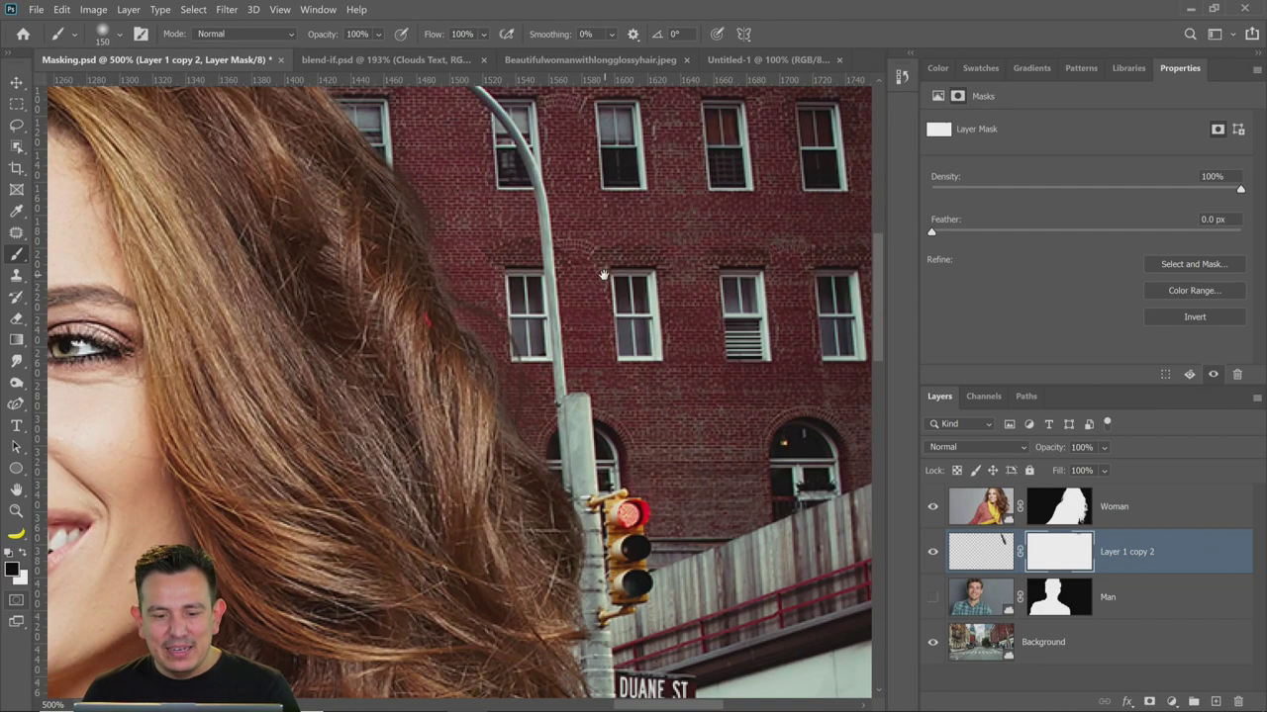
left_click(999, 563)
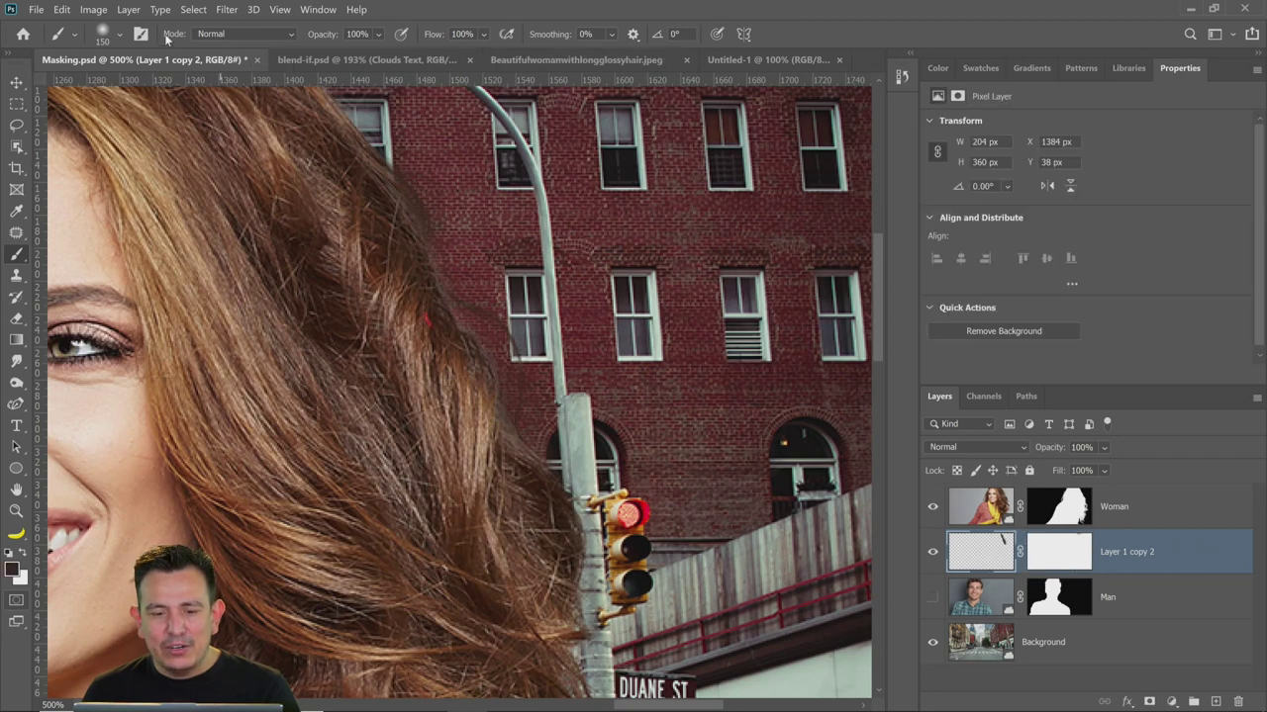
left_click(105, 12)
mouse_move(143, 45)
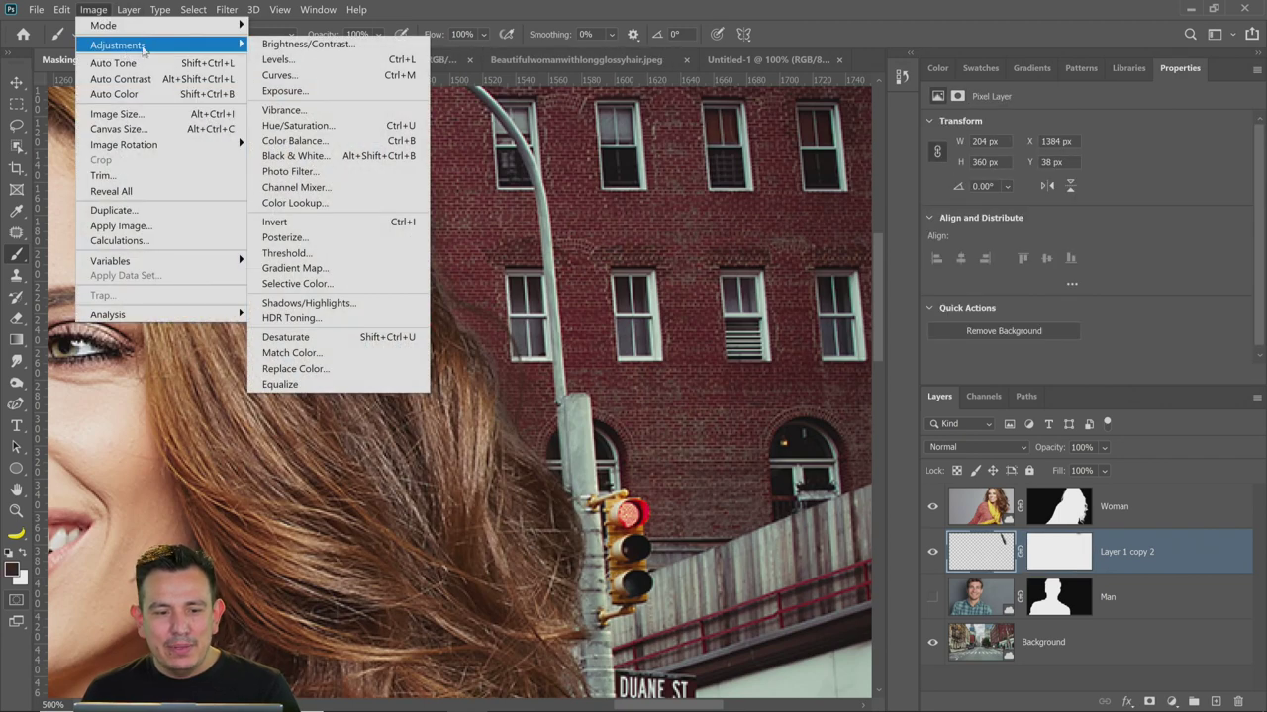
left_click(321, 126)
left_click_drag(588, 319, 540, 324)
left_click_drag(581, 125, 776, 132)
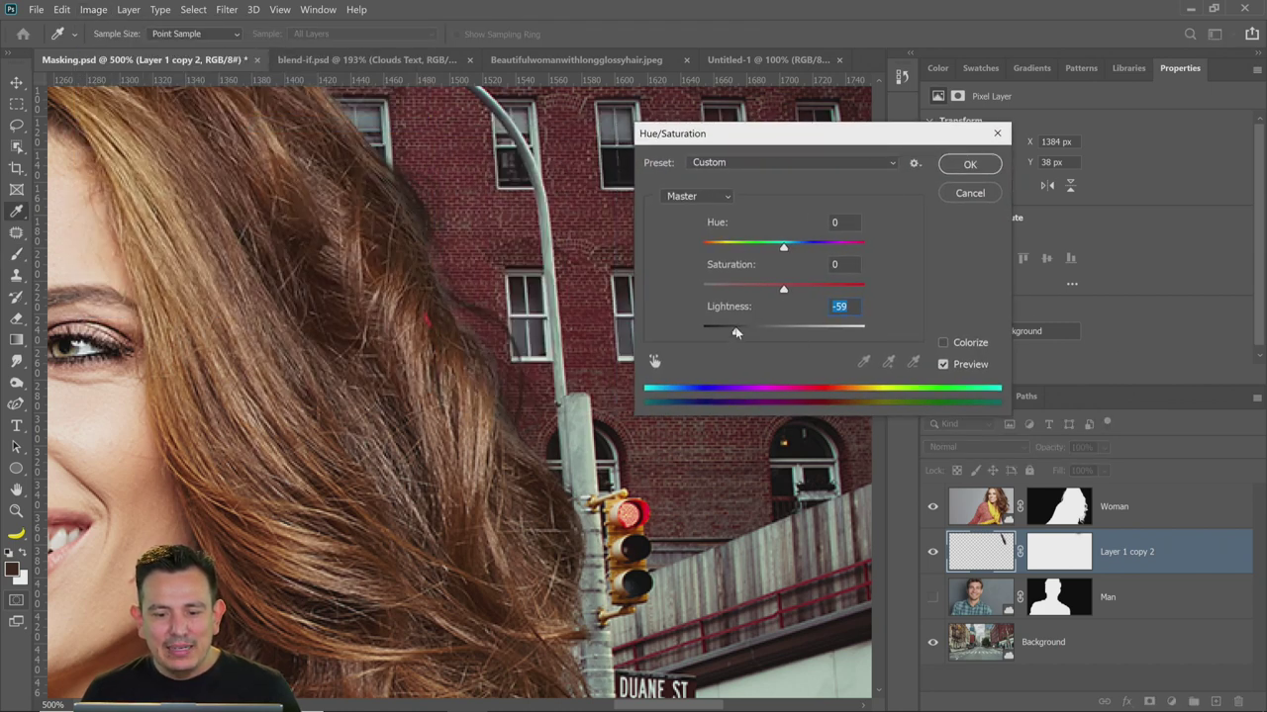
left_click_drag(736, 332, 774, 326)
left_click_drag(833, 288, 817, 288)
mouse_move(784, 245)
left_mouse_down()
mouse_move(767, 247)
mouse_move(784, 253)
left_mouse_up()
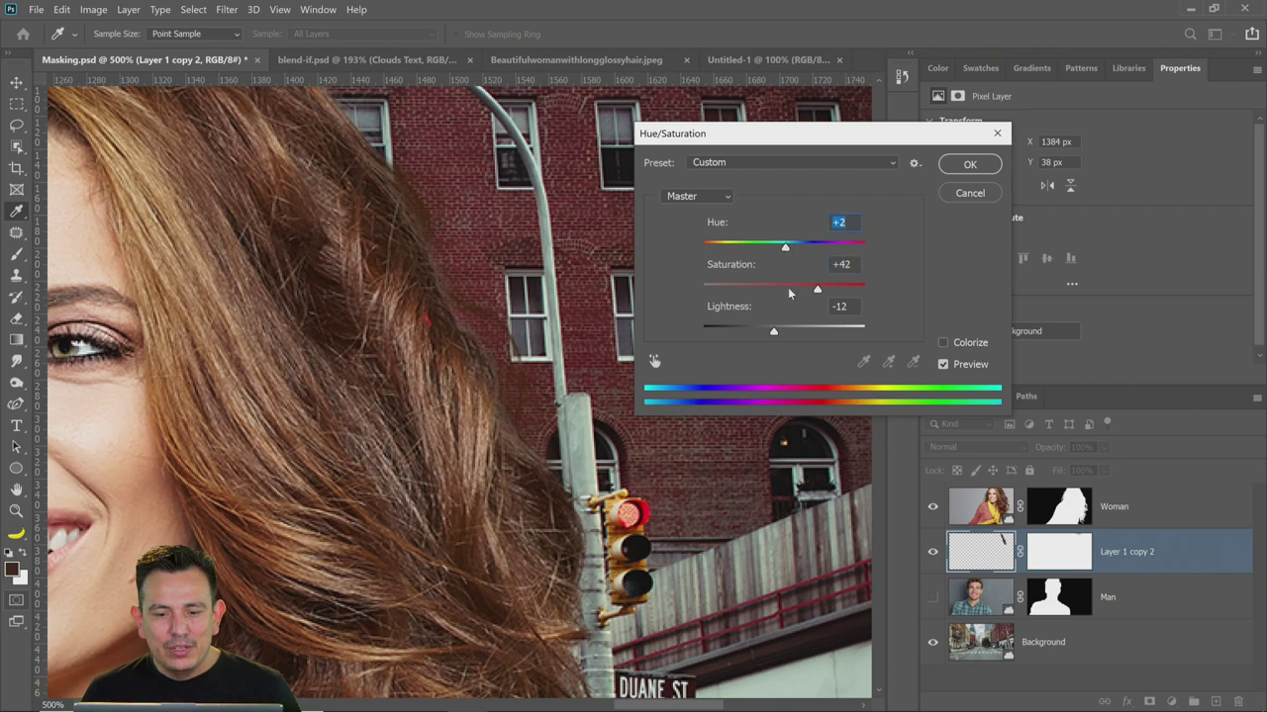
left_click_drag(765, 330, 762, 330)
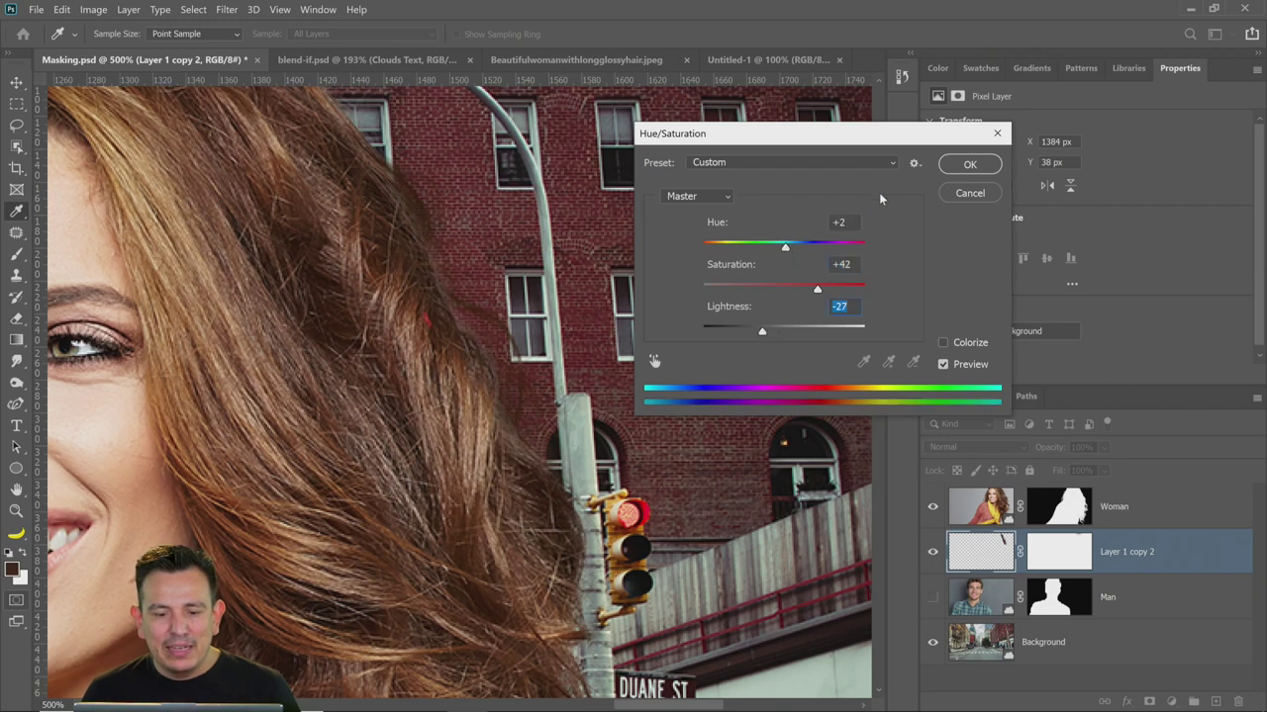
left_click(970, 164)
double_click(15, 510)
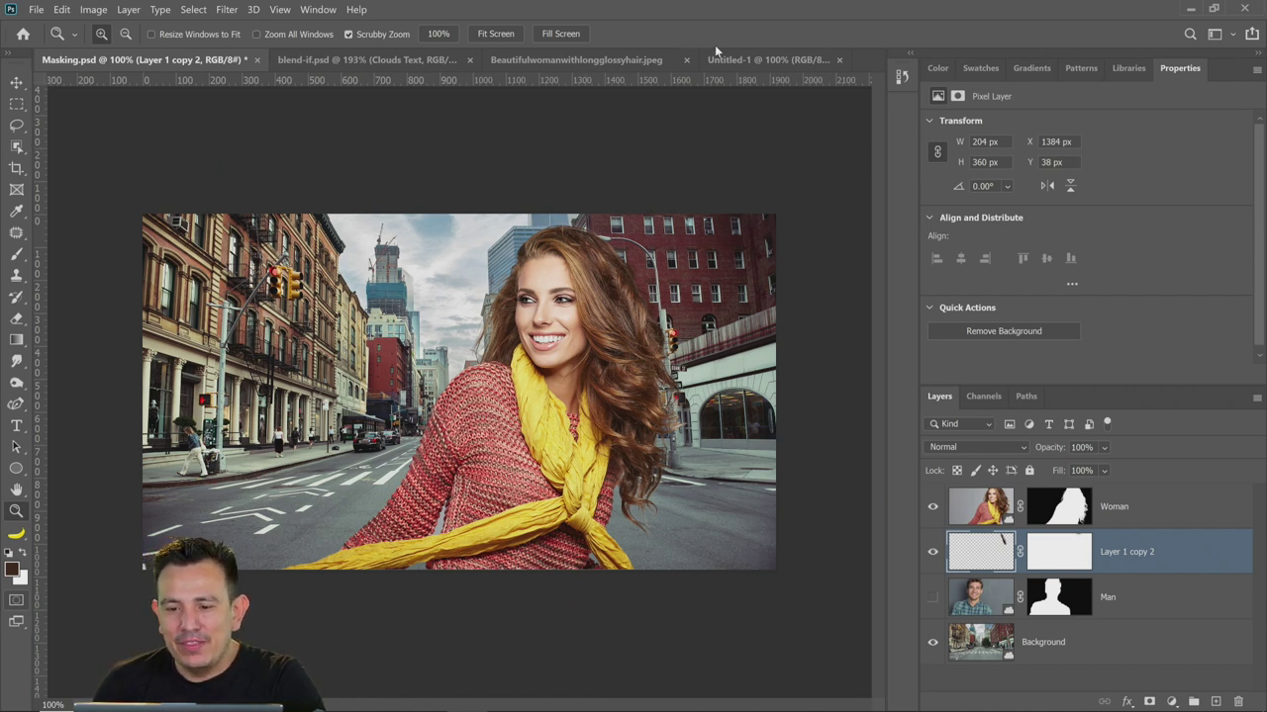
Close the Untitled-1 and Beautifulwomanwithlongglossyhair.jpeg documents without saving their changes
left_click(759, 64)
left_click(841, 62)
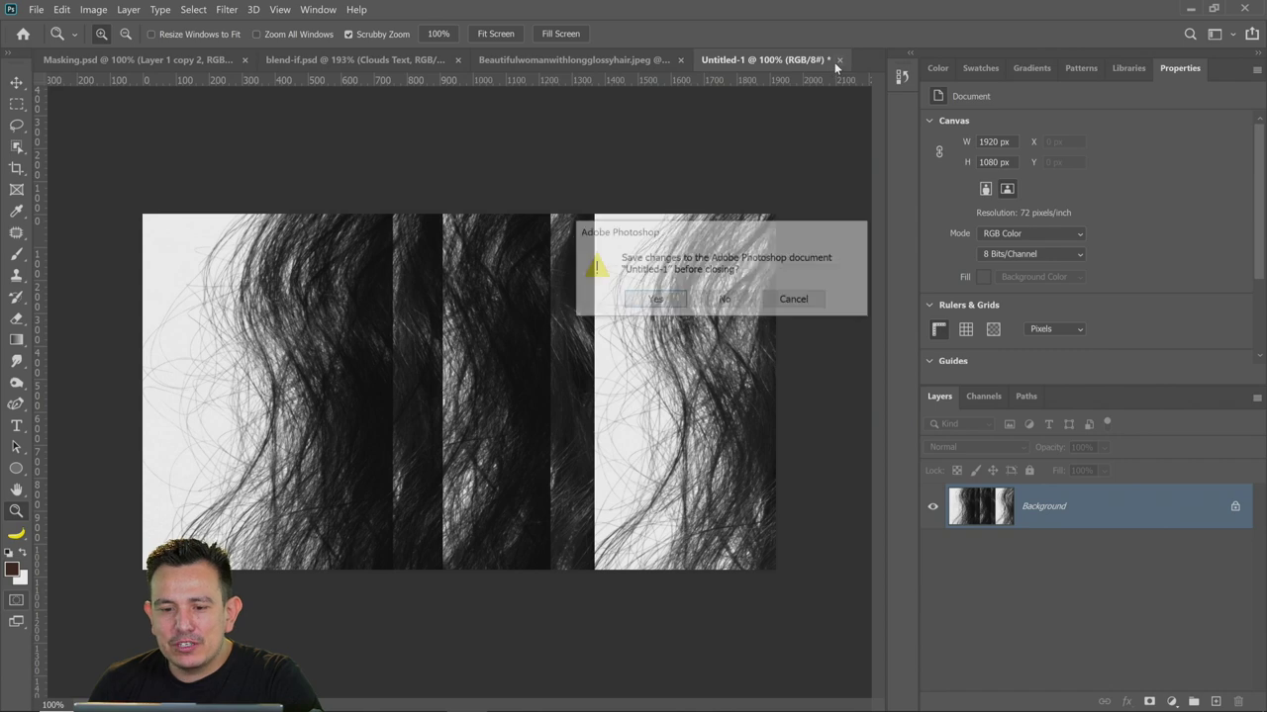
left_click(740, 299)
left_click(752, 61)
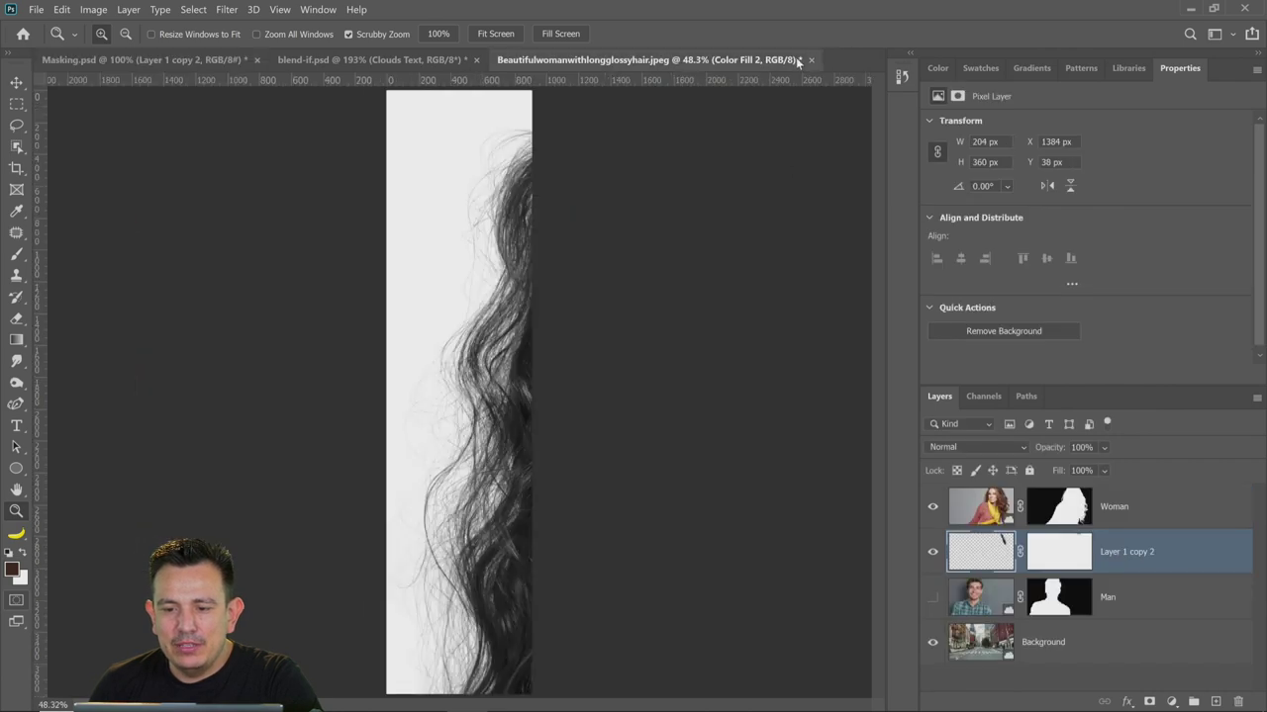
left_click(811, 59)
left_click(744, 299)
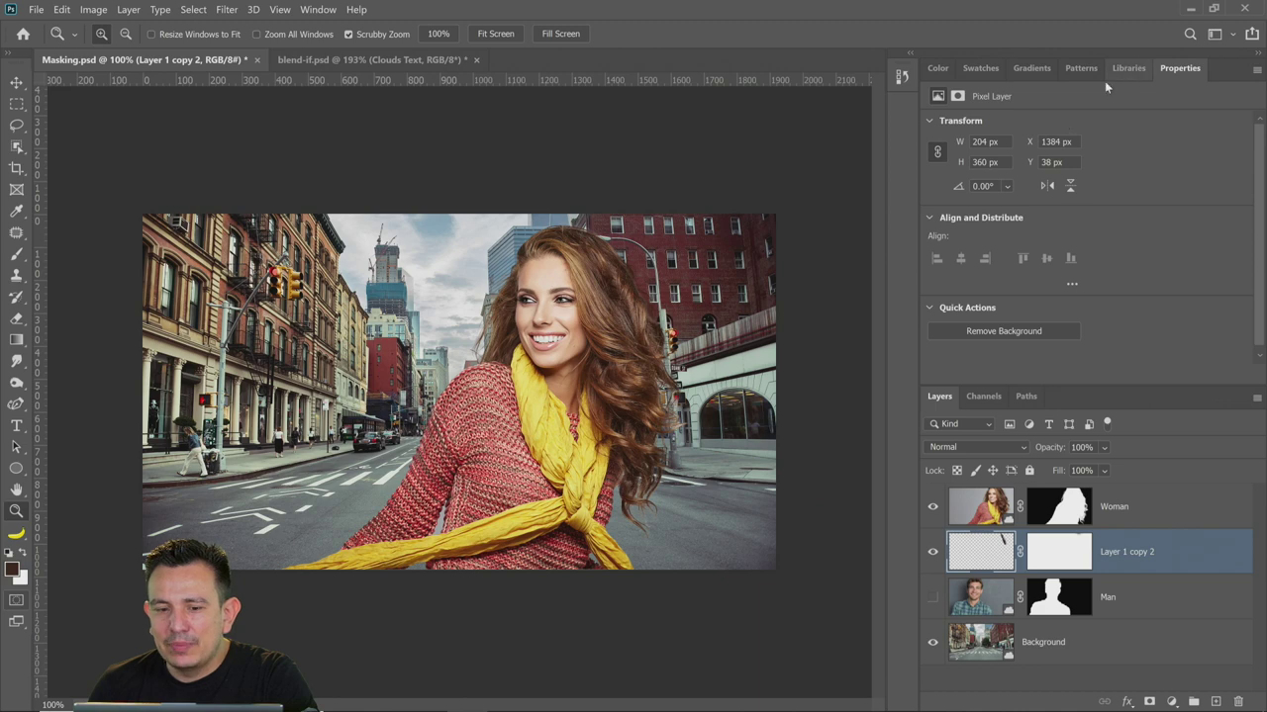
Display the brush presets and the Libraries, and select the custom Hair brush preset
left_click(320, 10)
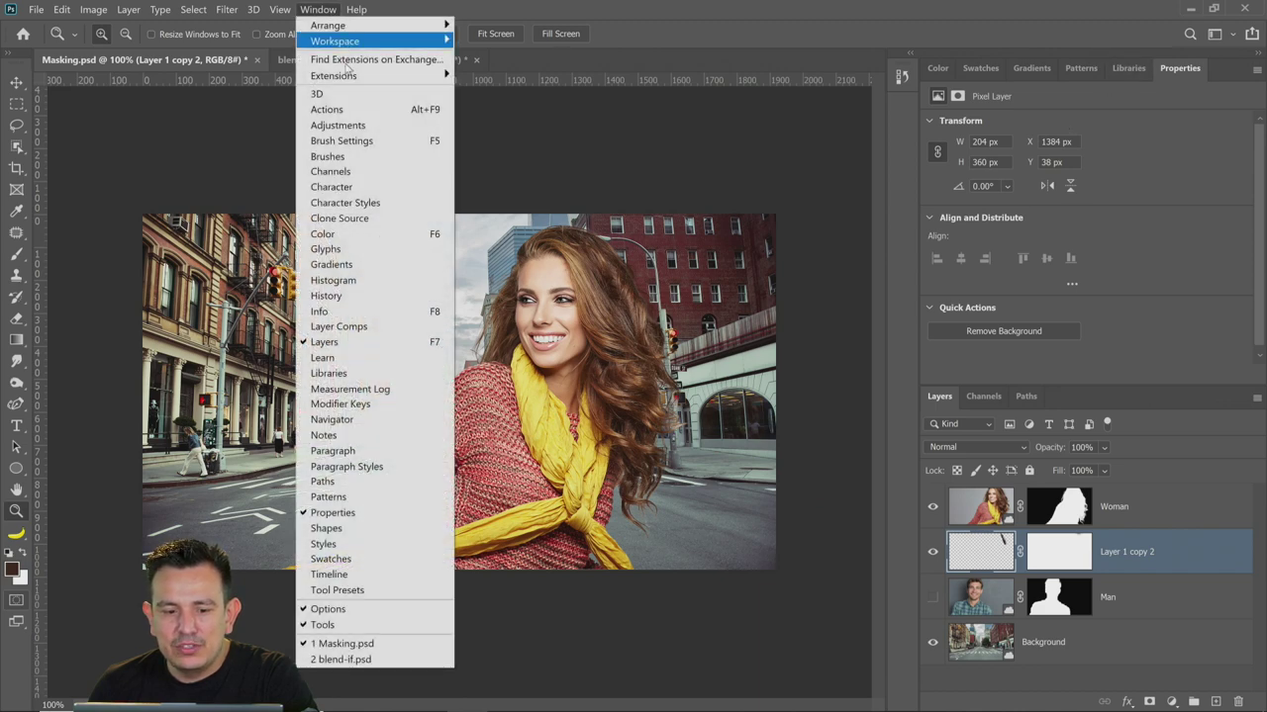
left_click(356, 143)
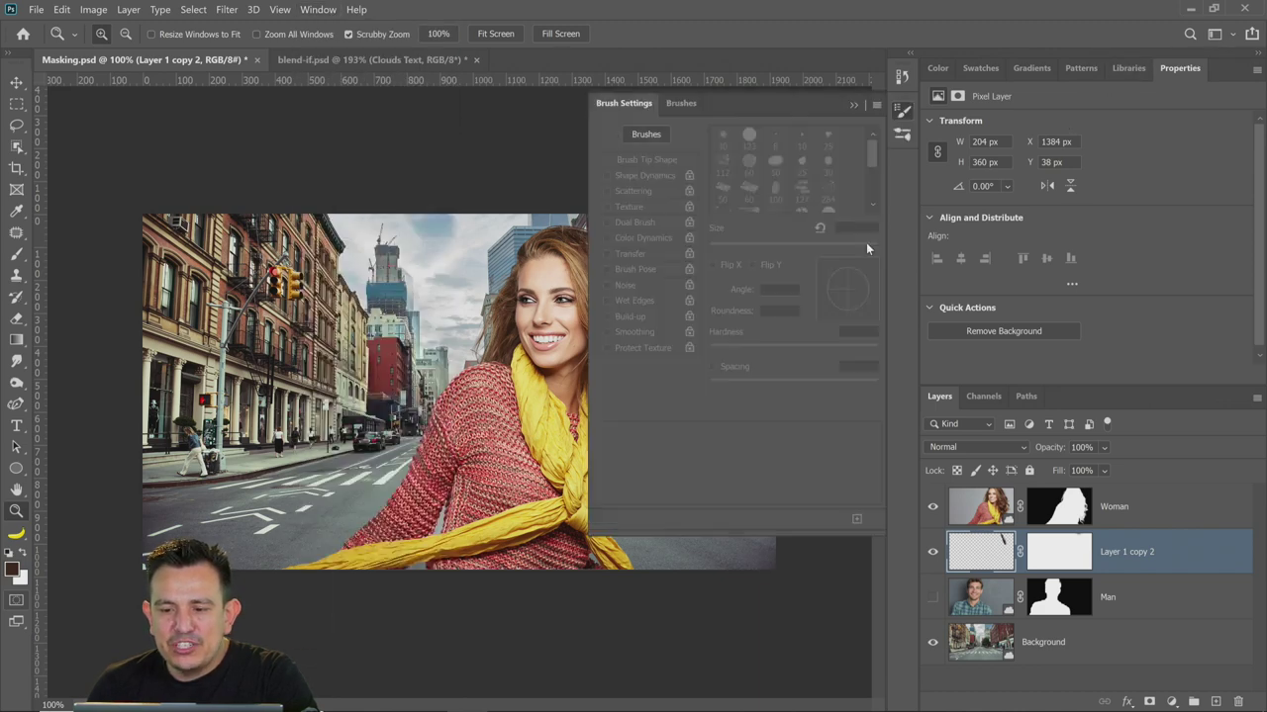
left_click(682, 104)
left_click(642, 308)
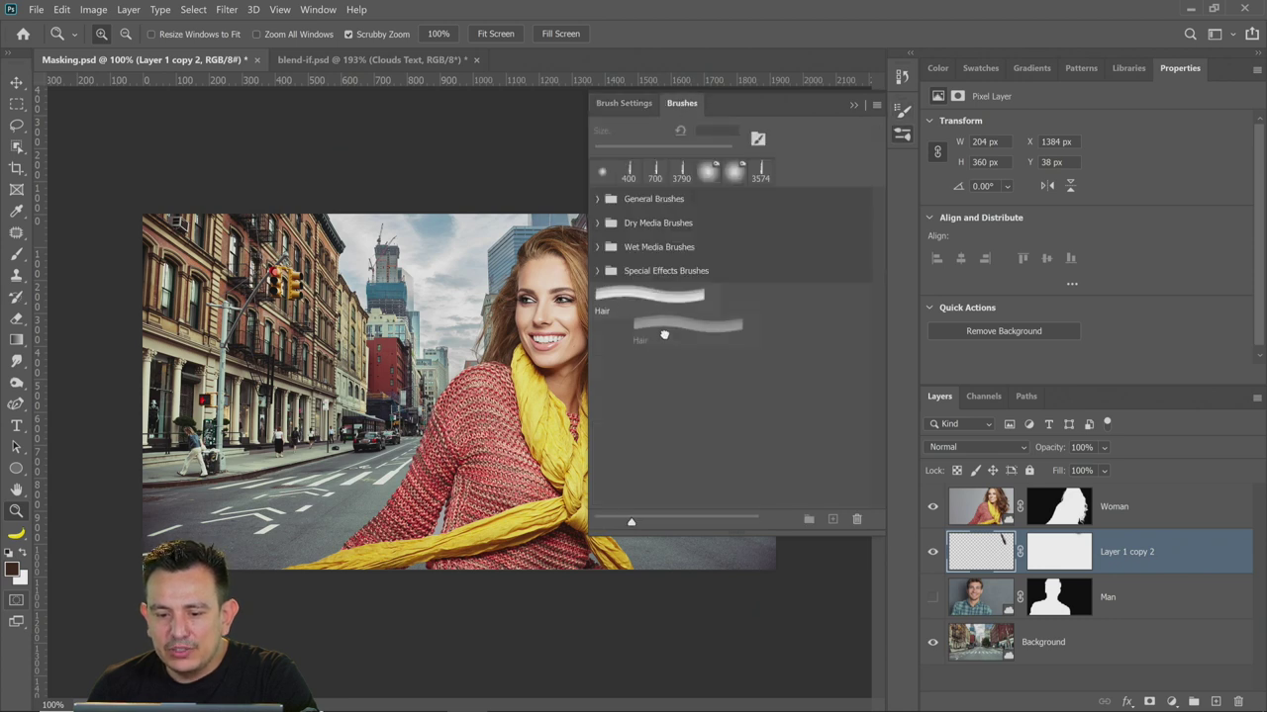
left_click(1130, 70)
mouse_move(661, 308)
left_mouse_down()
mouse_move(1124, 234)
mouse_move(658, 299)
mouse_move(1068, 196)
mouse_move(1096, 242)
mouse_move(645, 297)
left_mouse_up()
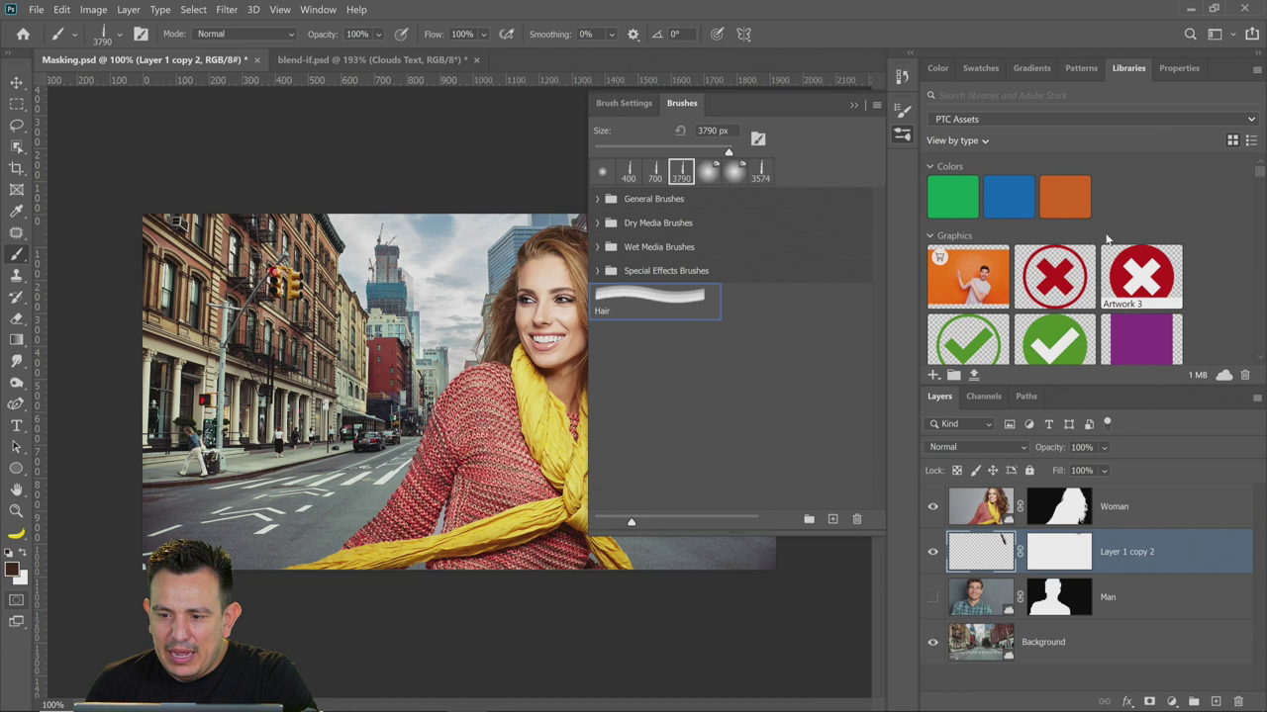
Search all libraries for hair to locate the saved Hair brush
left_click(1016, 122)
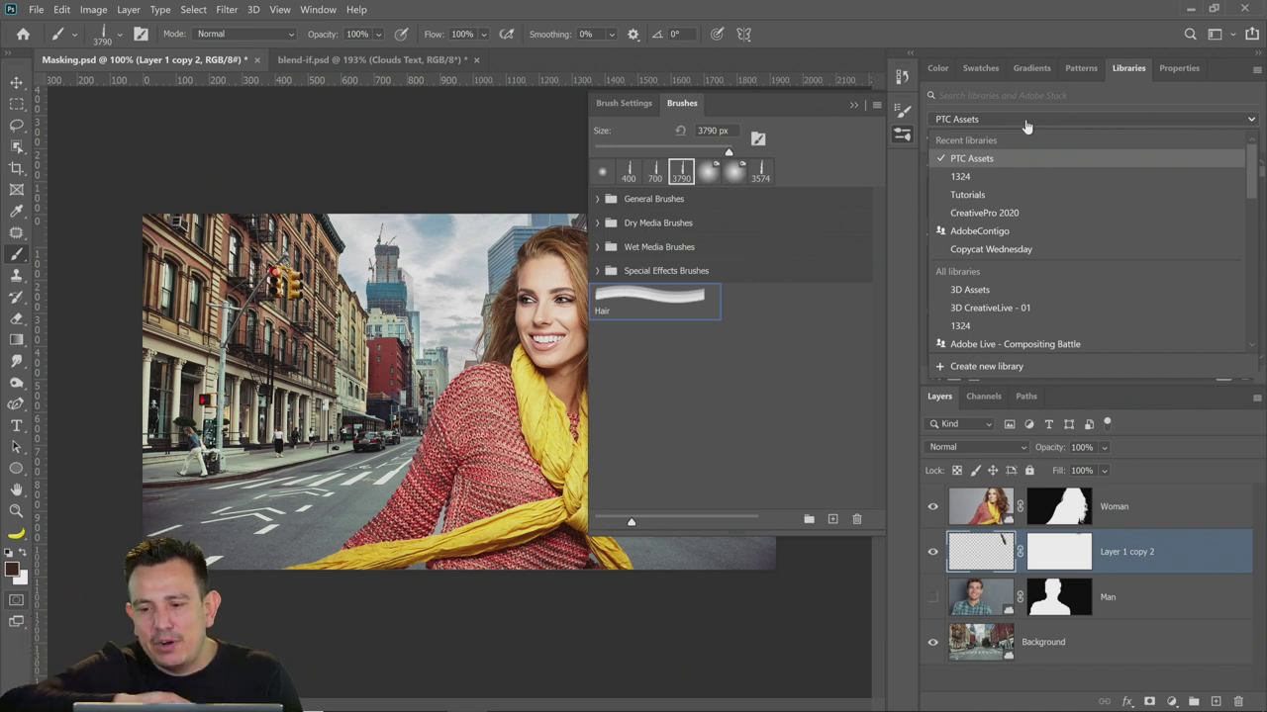
left_click(1003, 95)
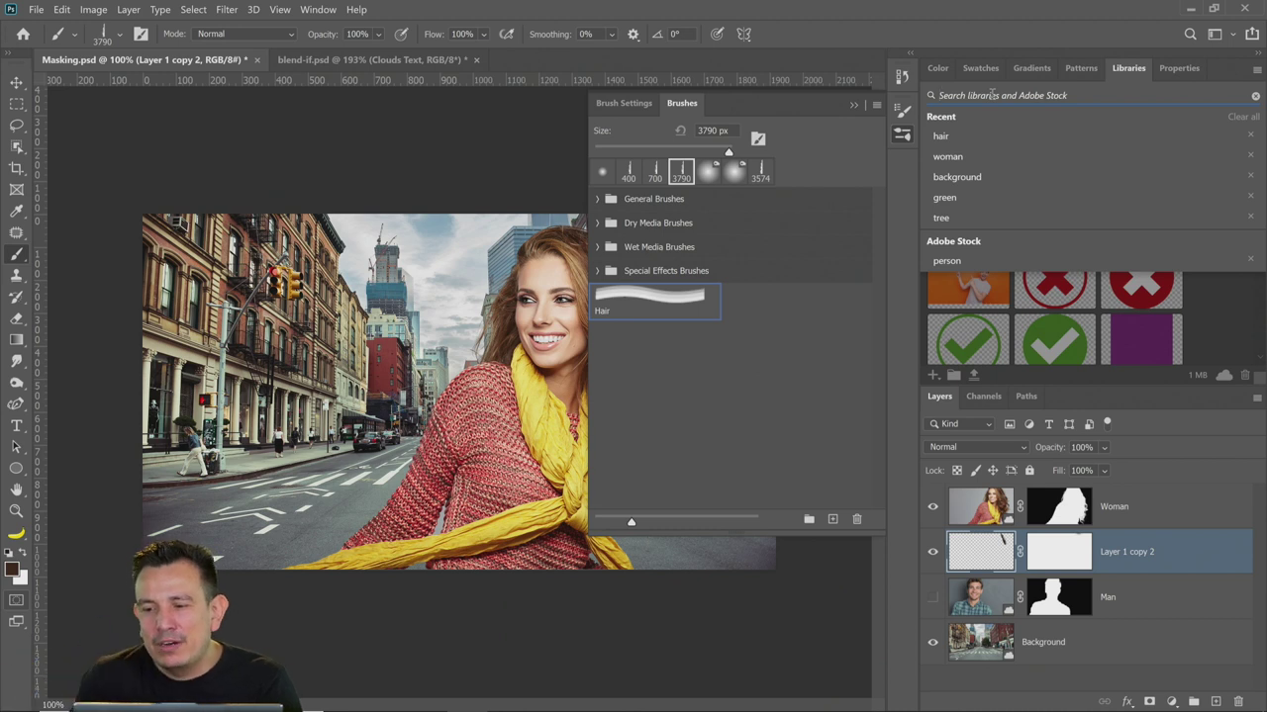
left_click(950, 137)
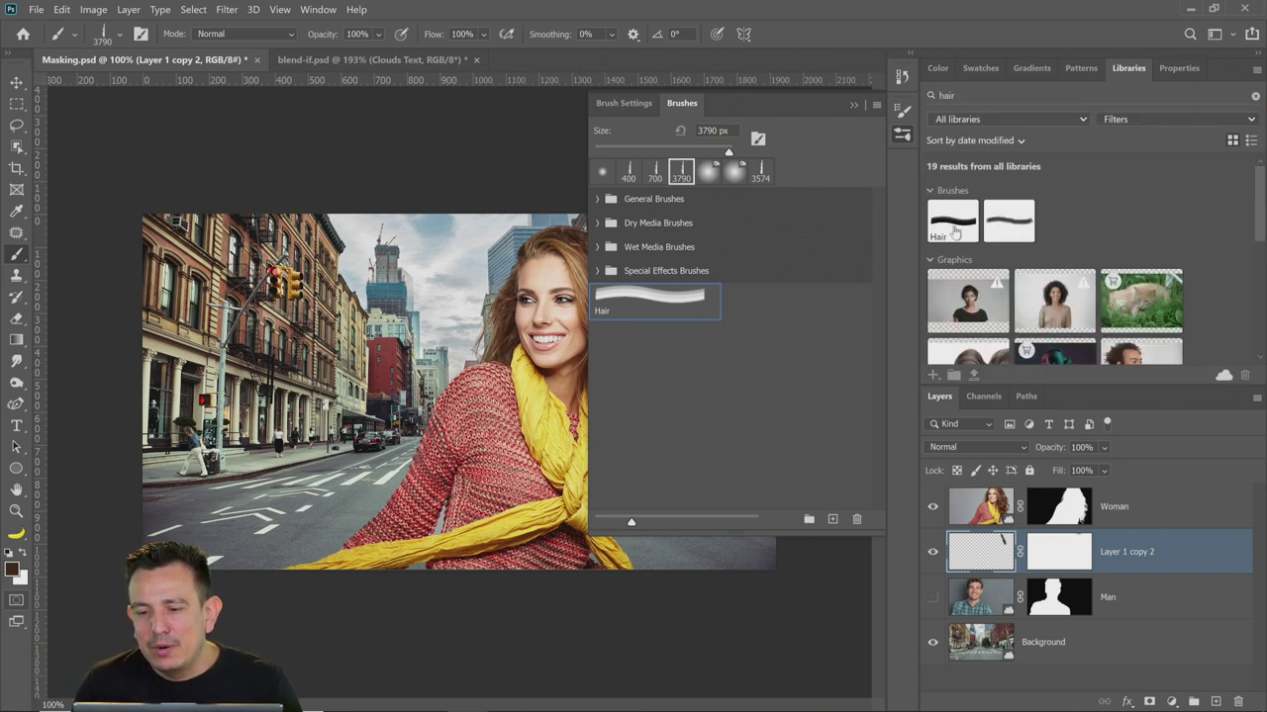
Switch the current brush to the Soft Round preset
left_click(116, 39)
left_click(35, 162)
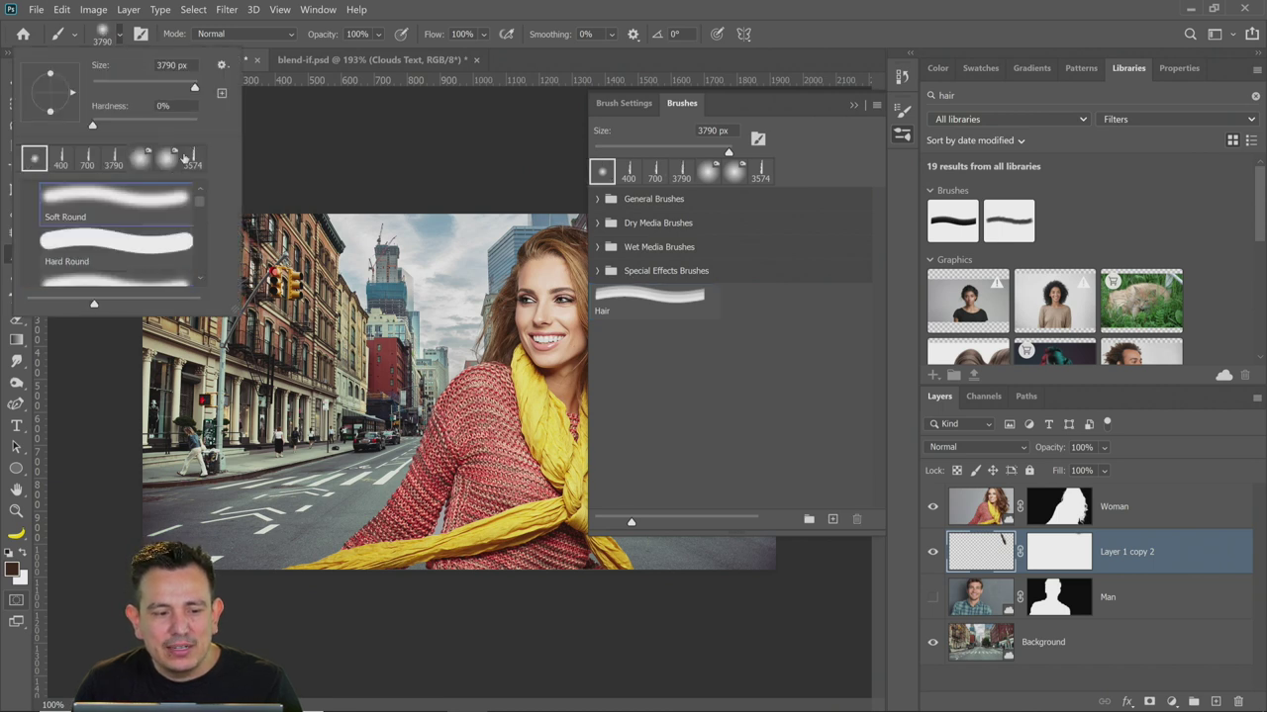
left_click(855, 45)
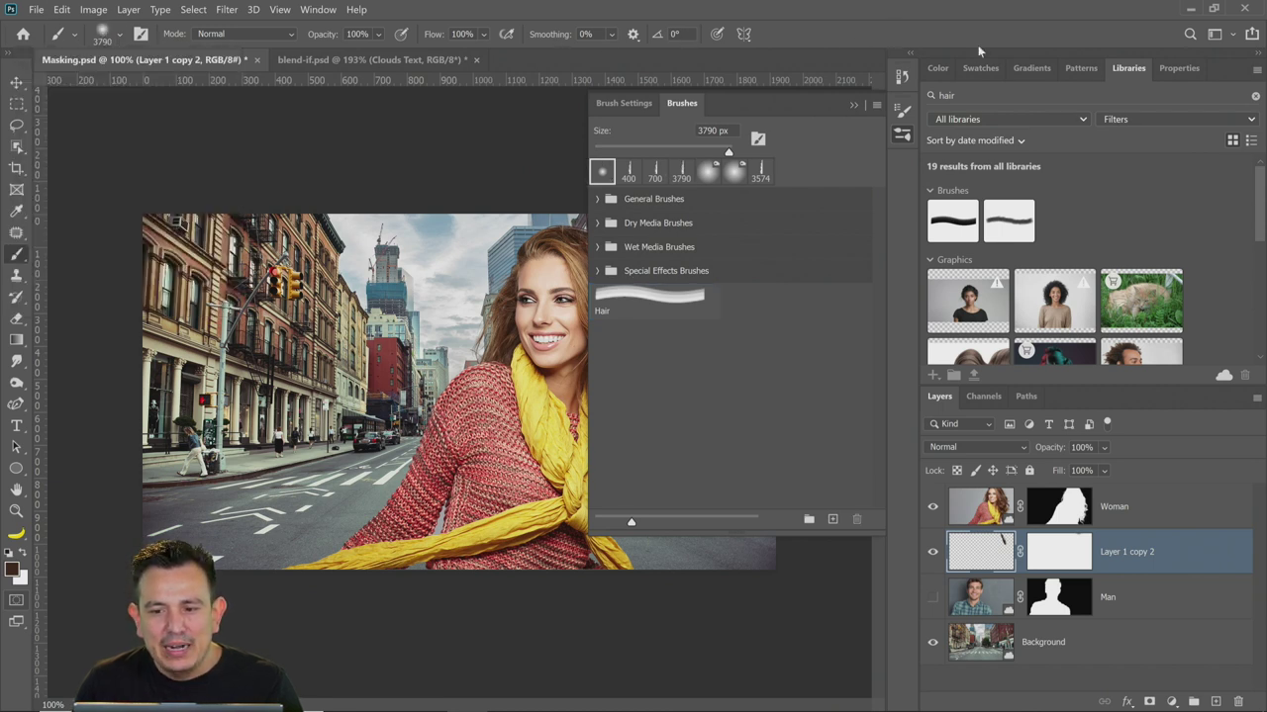
Load the 3574 px Hair brush from the library results and stamp it once on a new layer beside the woman
left_click(948, 230)
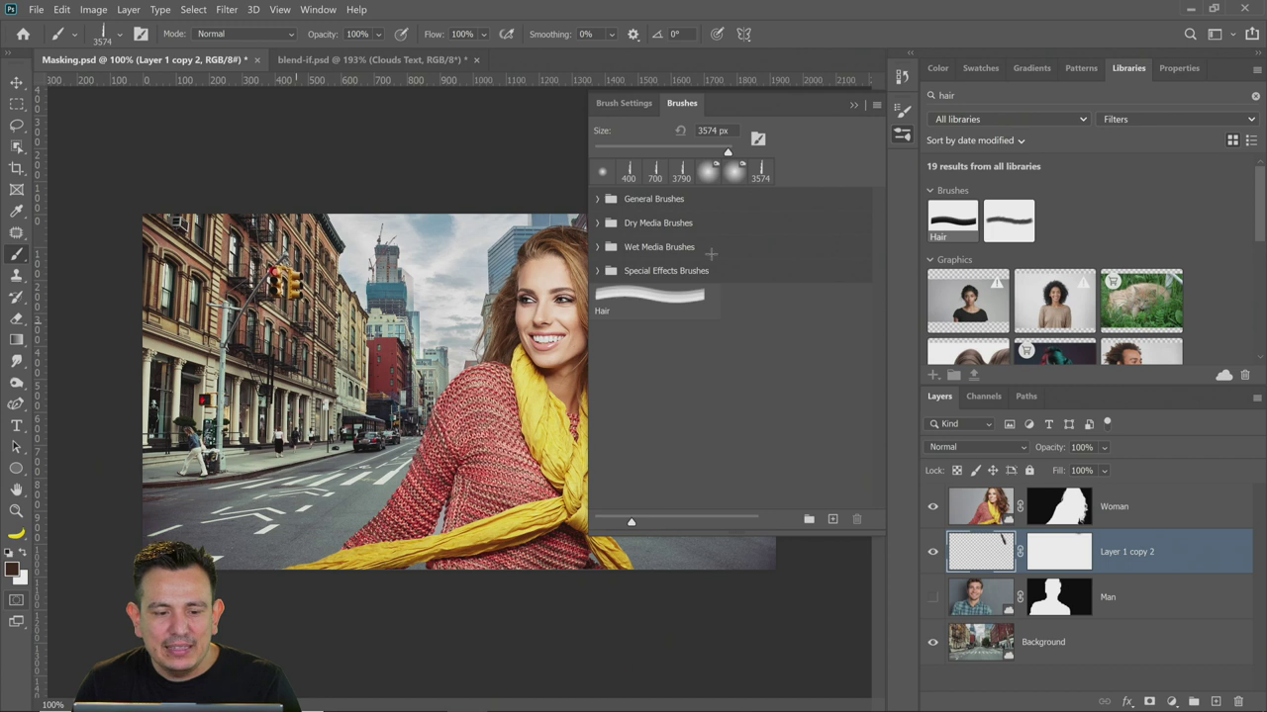
left_click(853, 105)
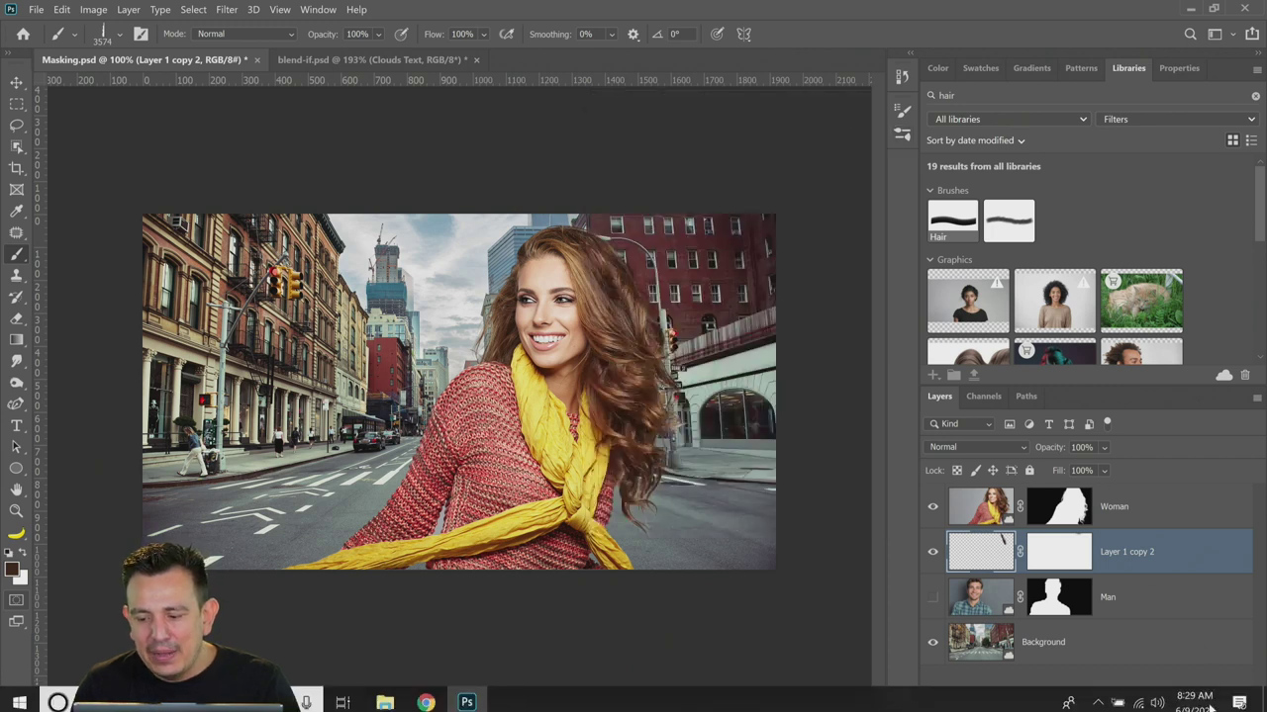
left_click(1216, 702)
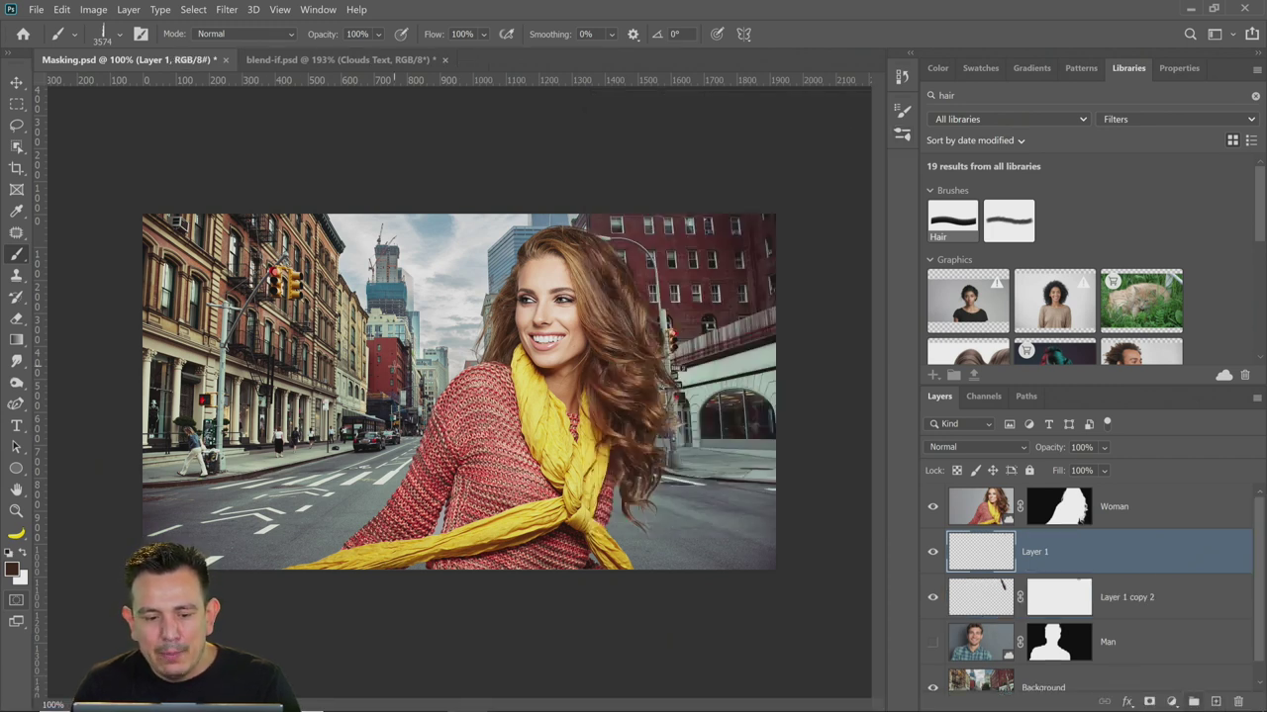
left_click(395, 367)
Examine the stamped hair strands up close over the red building beside the woman's shoulder
left_click(16, 511)
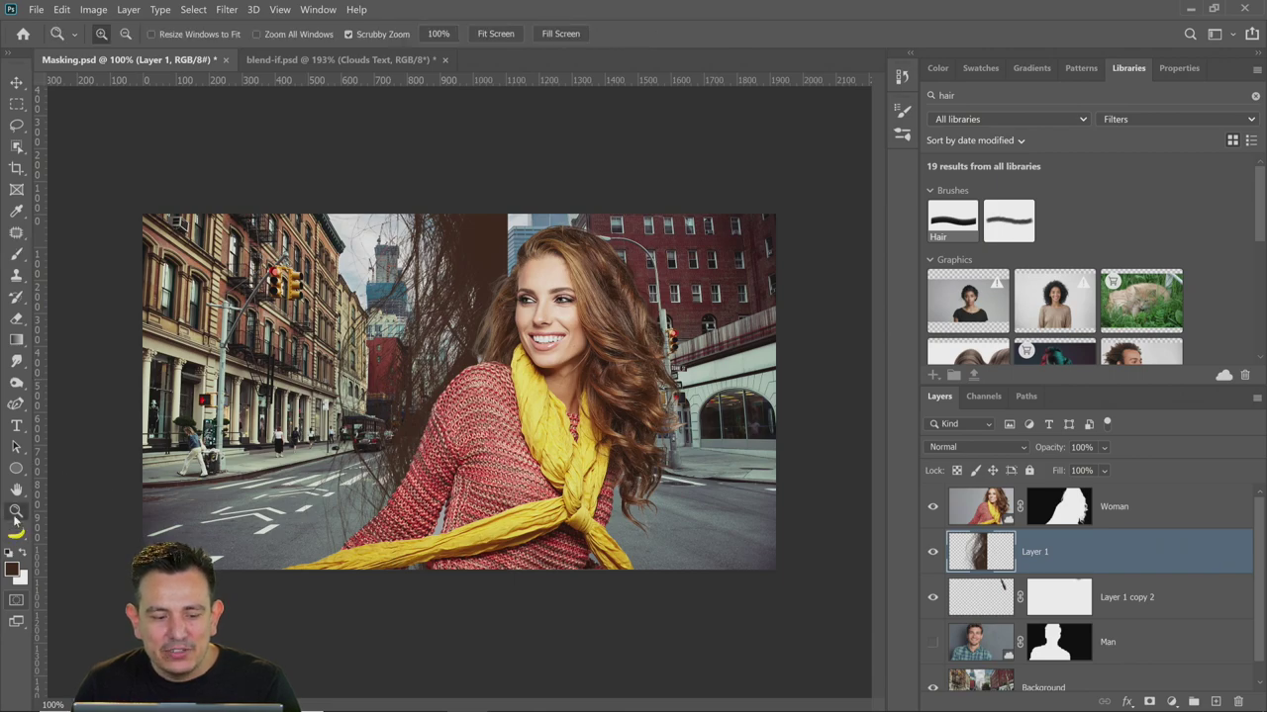
left_click(391, 395)
left_click(389, 394)
left_click(356, 337)
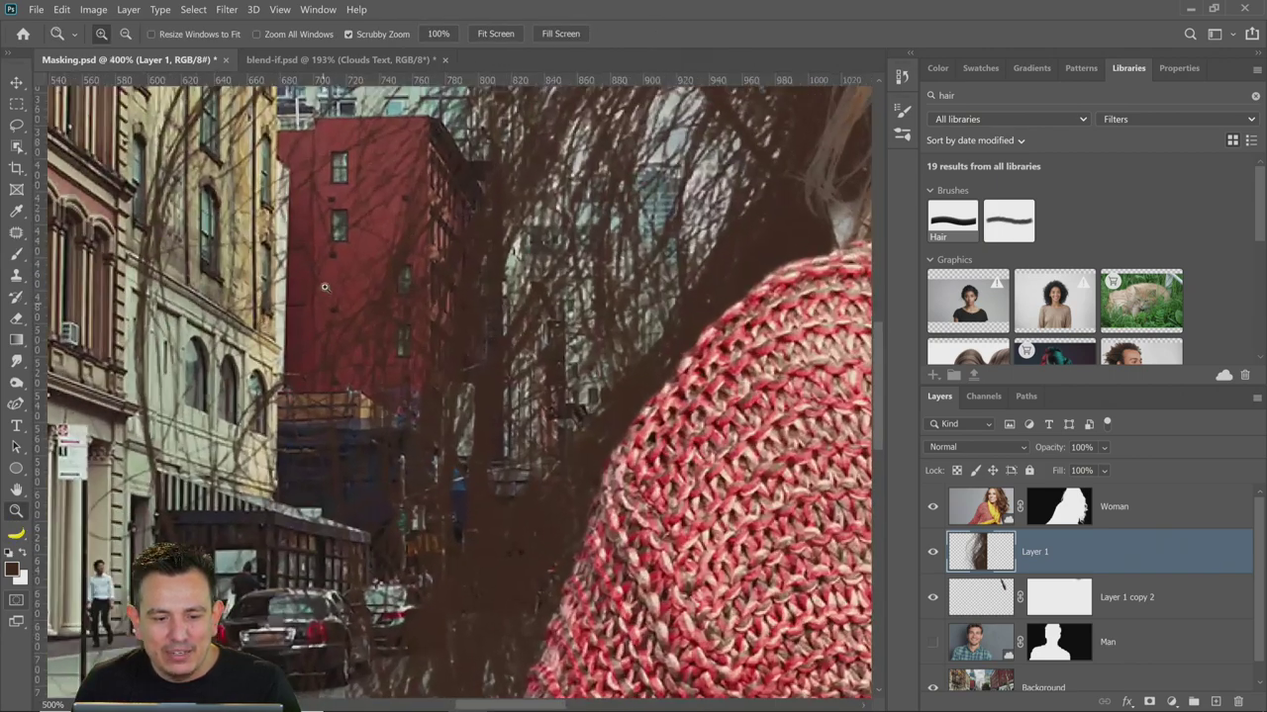
left_click(326, 287)
left_click(346, 297)
right_click(376, 302)
left_click(406, 301)
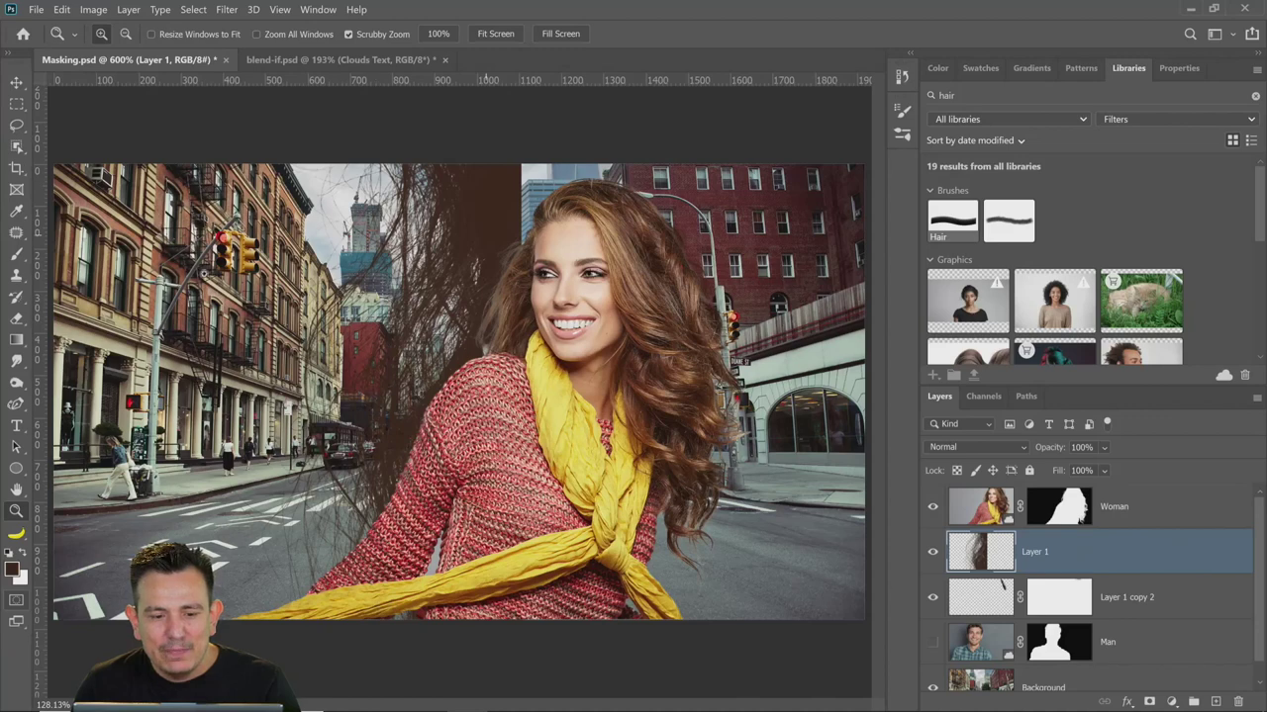
Scale the hair stamp to about 23%, rotate it about 13° clockwise, and fit it behind the hair edge beside her cheek
left_click(15, 82)
left_click_drag(417, 227, 366, 291)
key("ctrl+t")
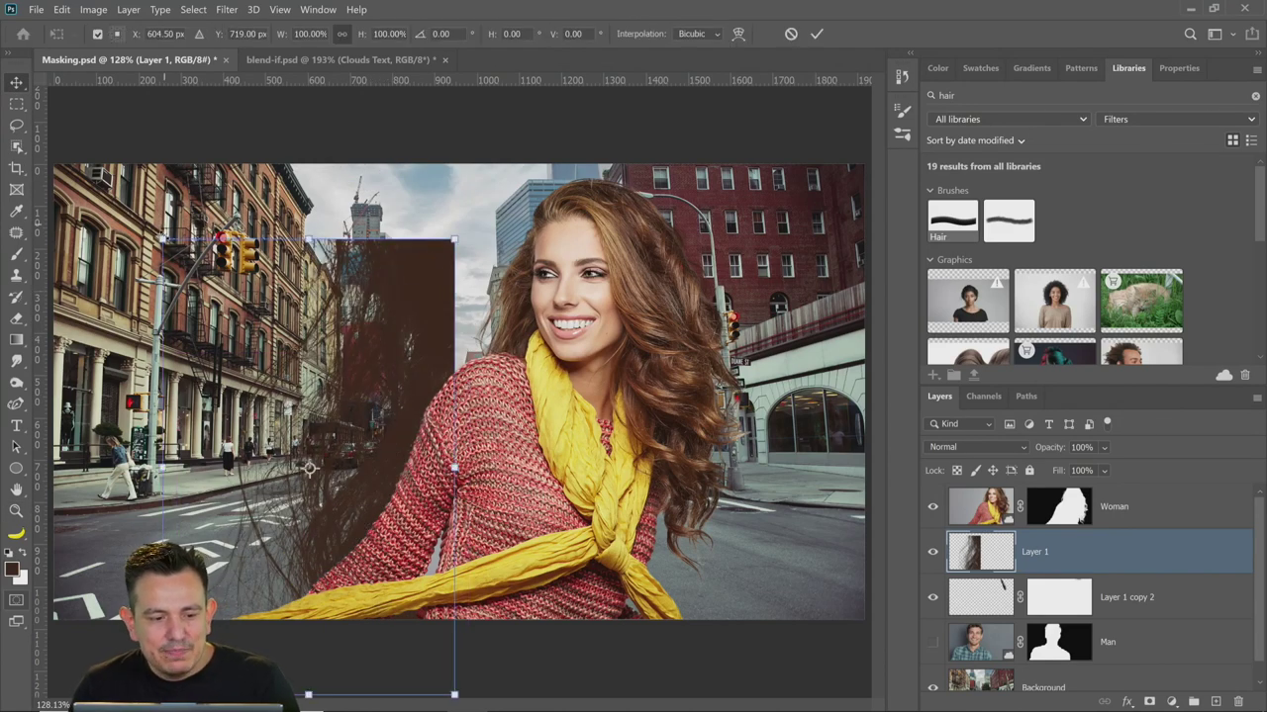
left_click_drag(162, 238, 386, 591)
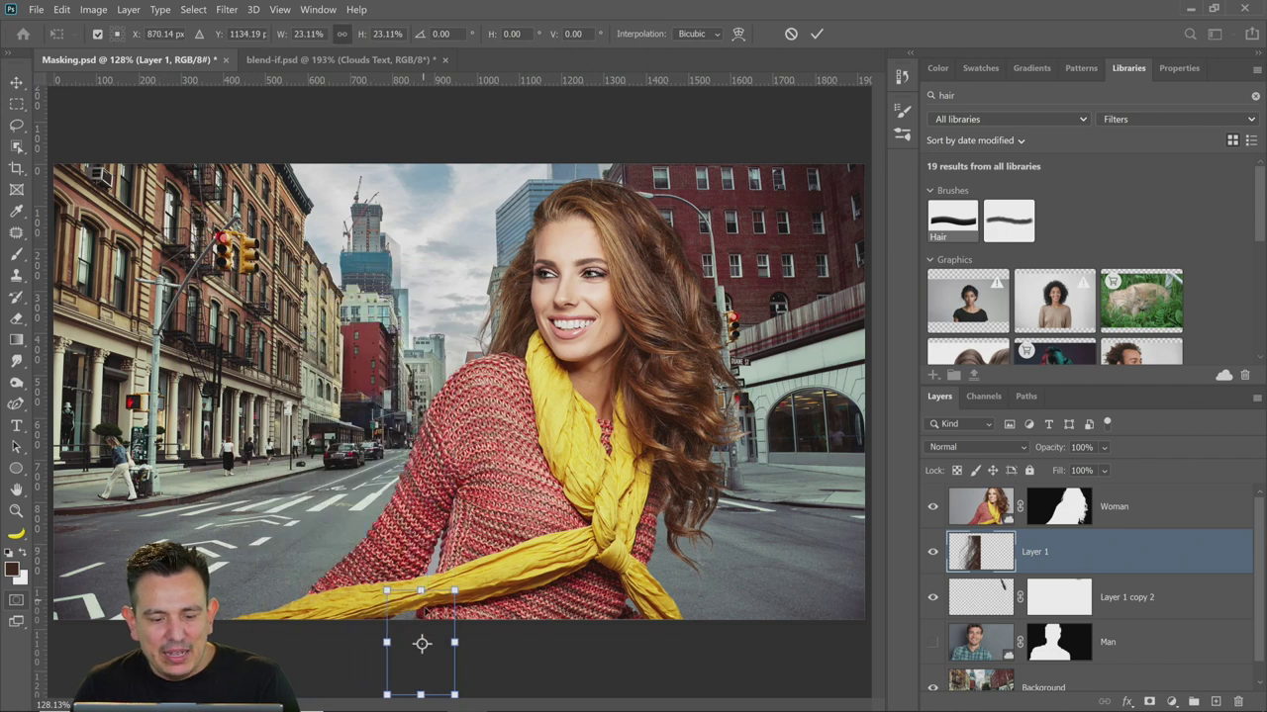
left_click_drag(422, 633, 501, 290)
left_click_drag(557, 254, 562, 259)
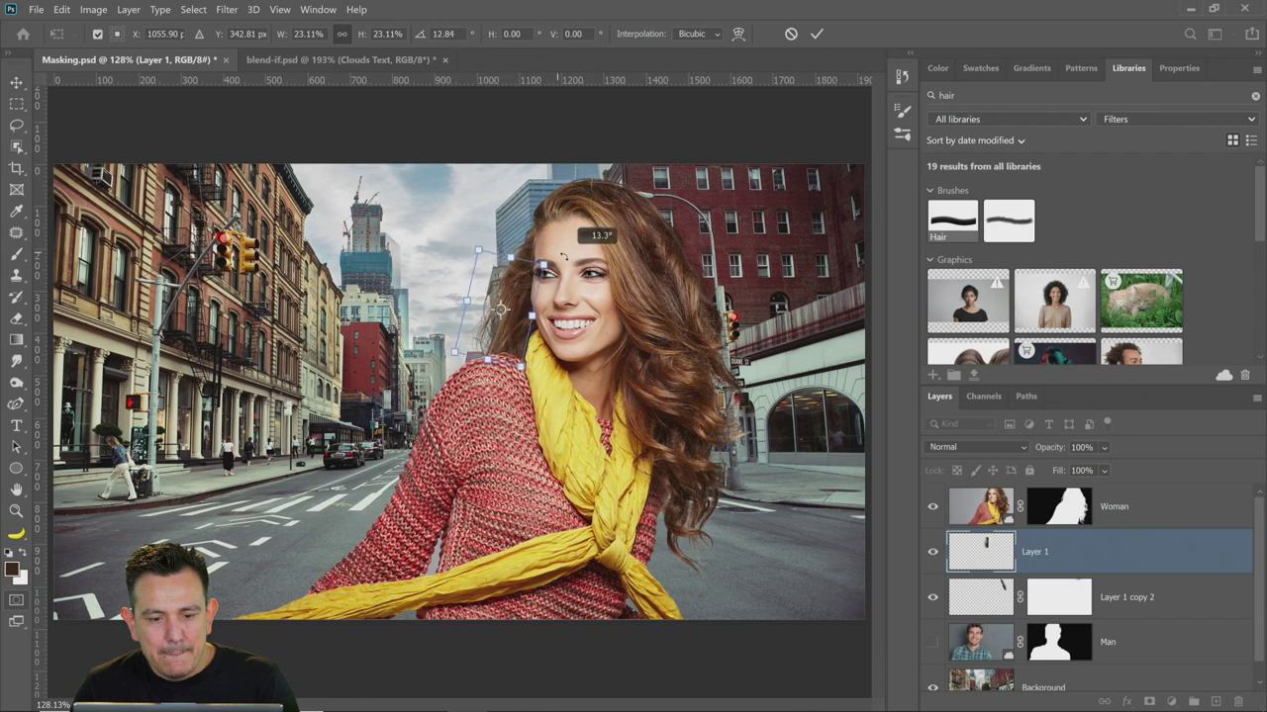
left_click_drag(522, 324, 522, 336)
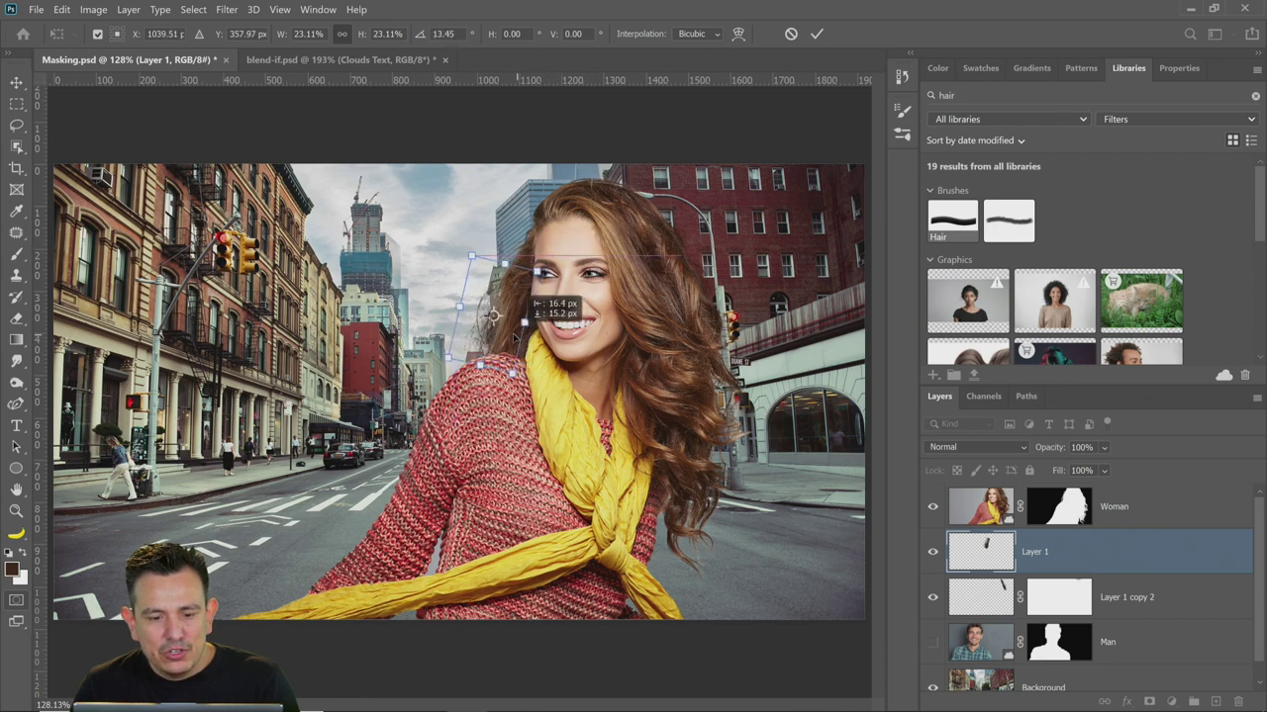
key("Return")
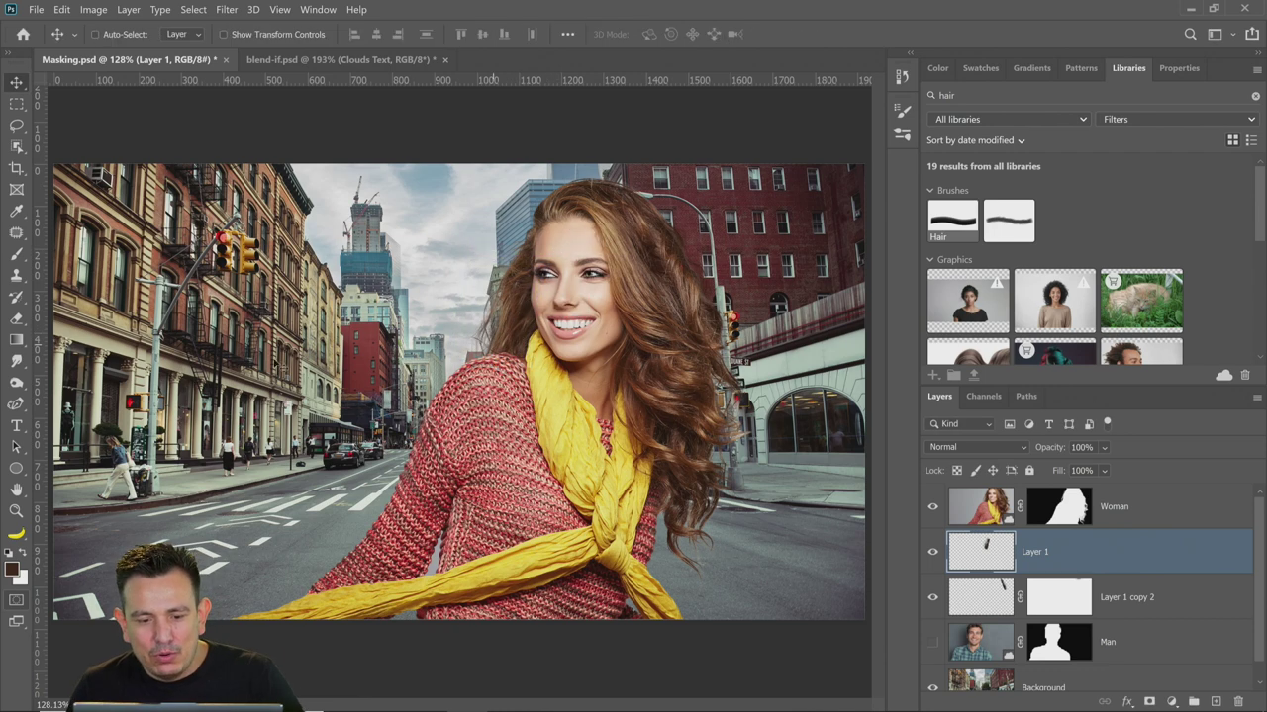
Compare the hair edge above the sweater shoulder with and without the Layer 1 strands
key("z")
left_click_drag(495, 308, 474, 406)
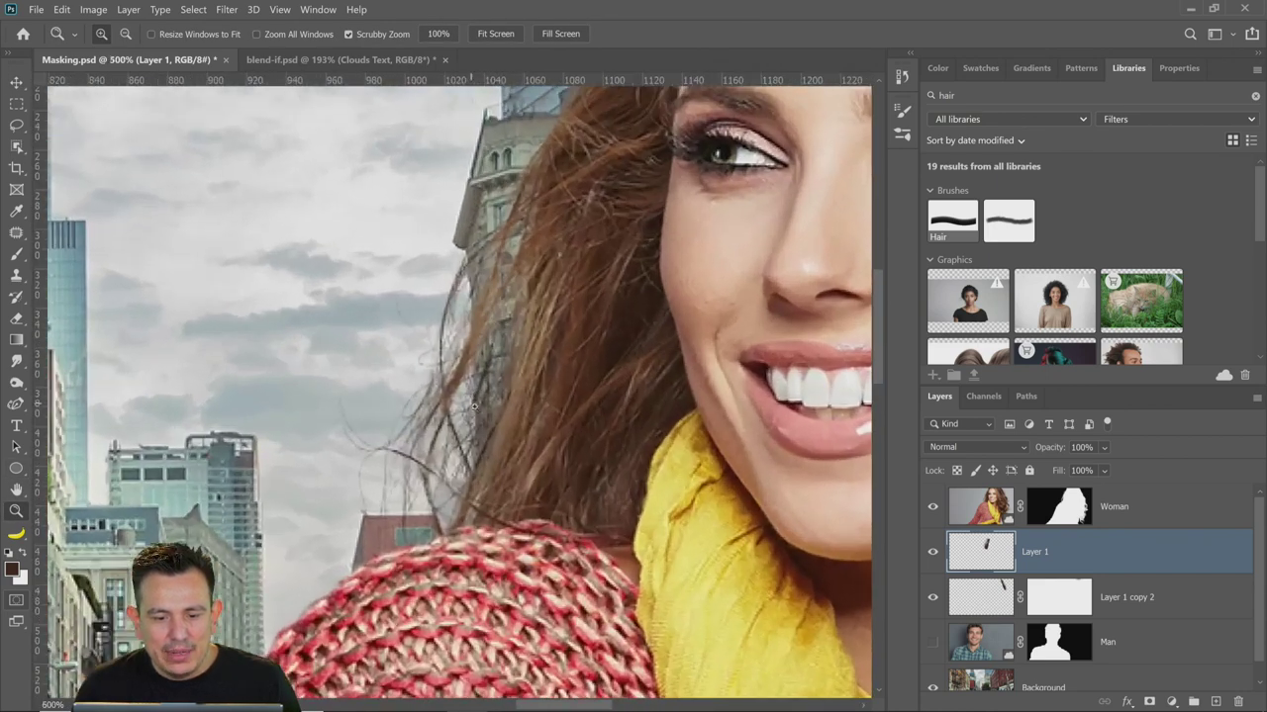
left_click(931, 552)
left_click(931, 553)
left_click(931, 553)
left_click(931, 552)
left_click(931, 552)
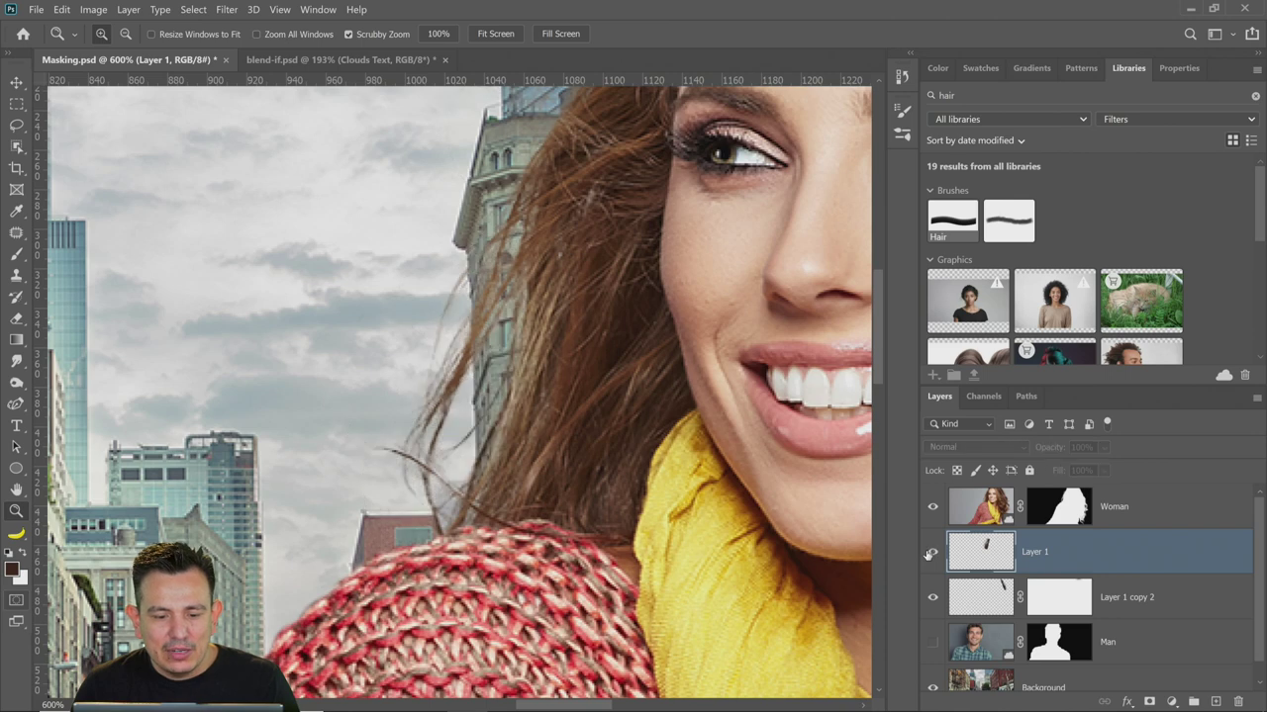
left_click(931, 552)
left_click(931, 552)
left_click(931, 553)
Hide Layer 1, target the Woman layer's mask, and choose a small soft round brush for painting
left_click(1058, 515)
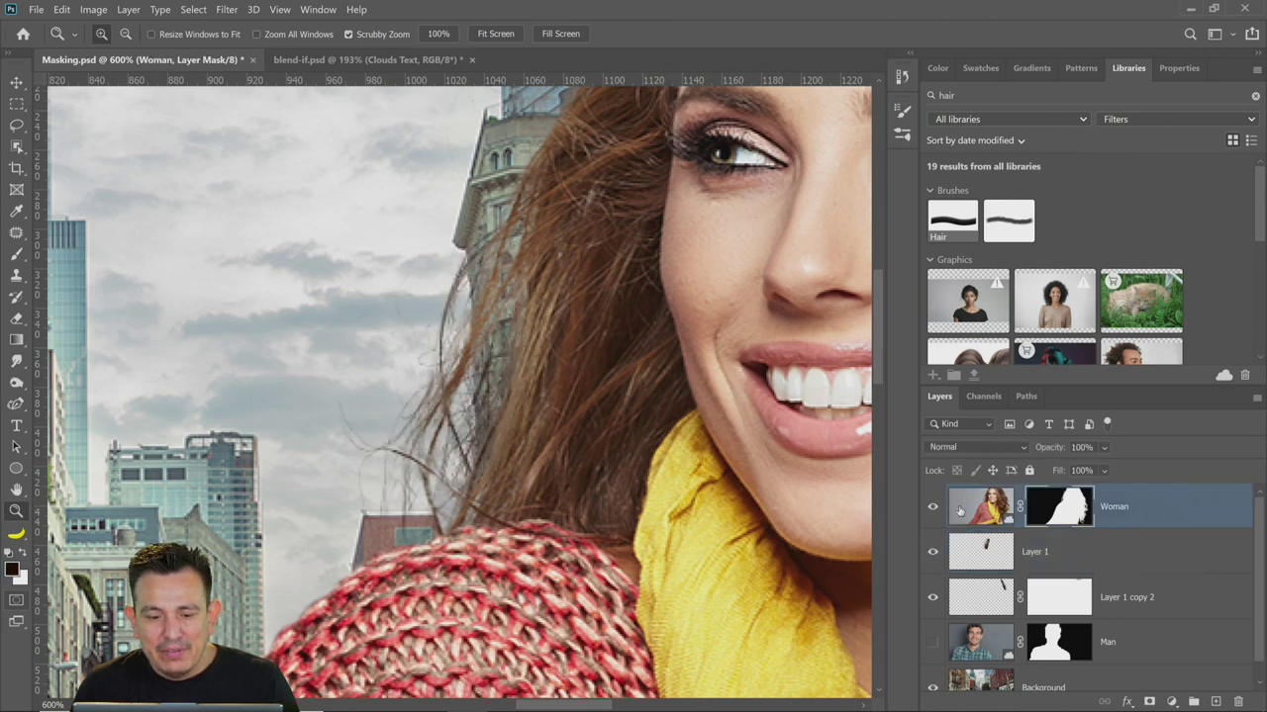
left_click(932, 552)
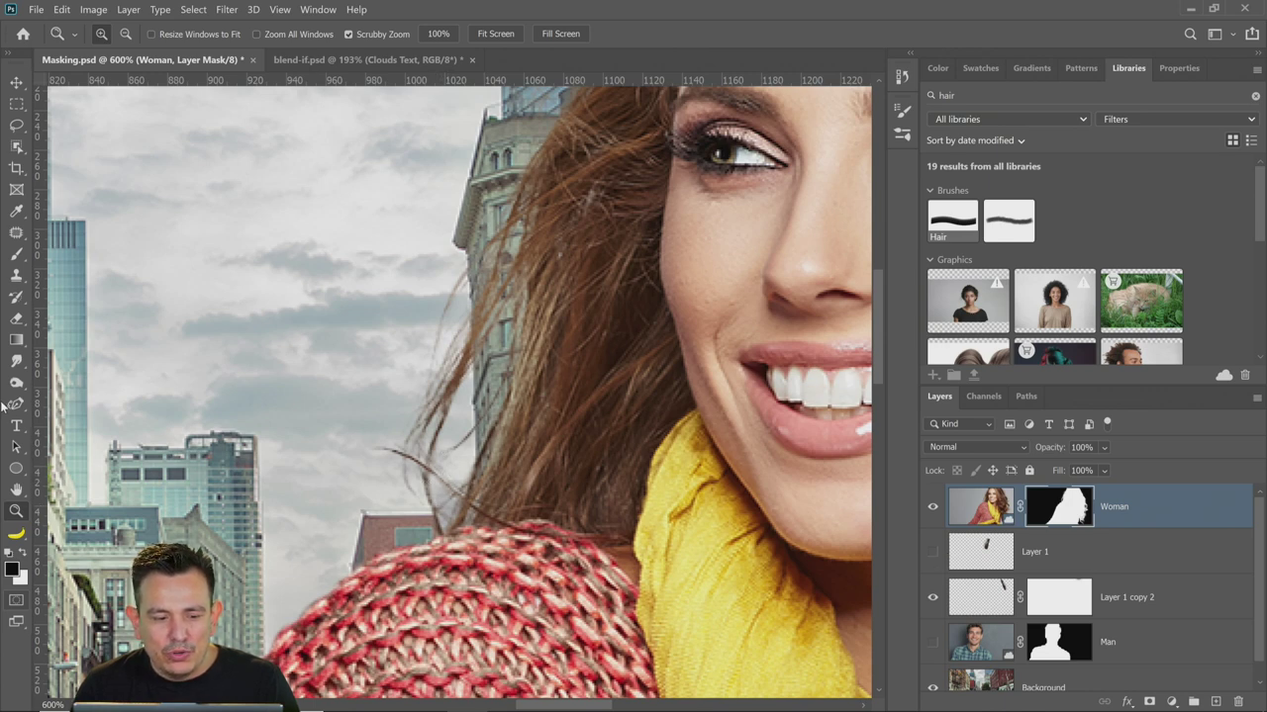
left_click(16, 254)
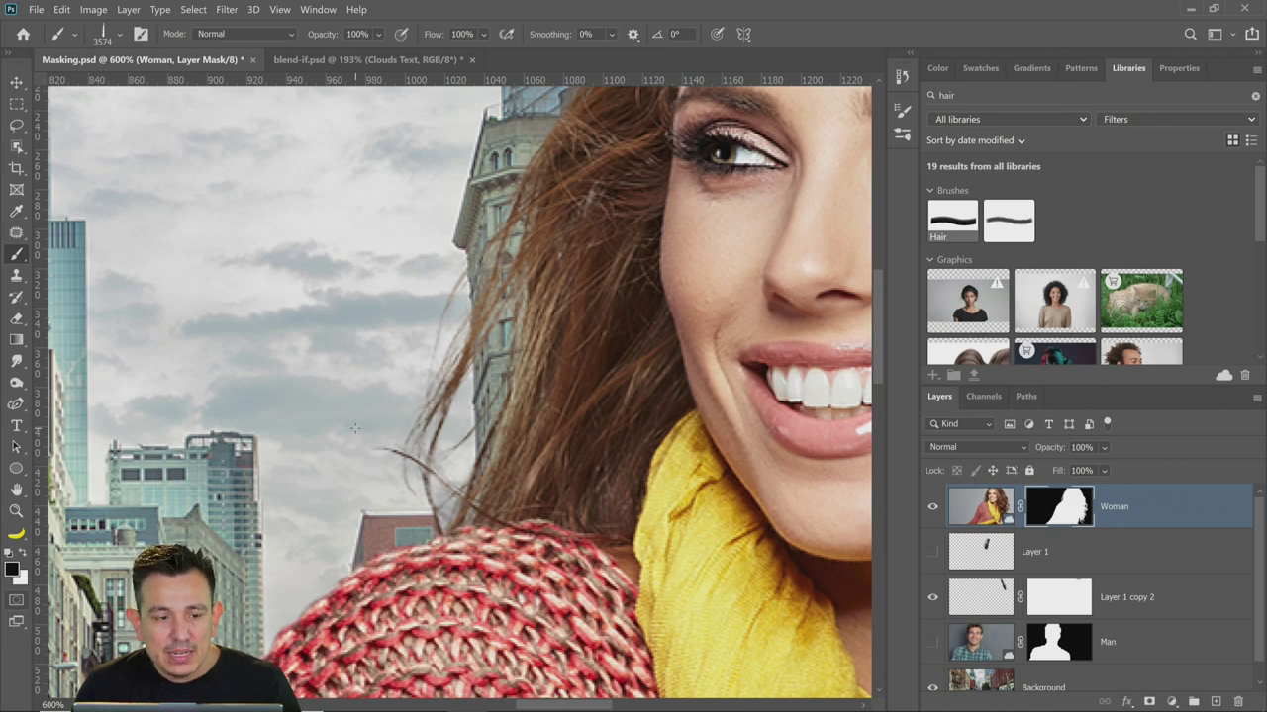
left_click(119, 33)
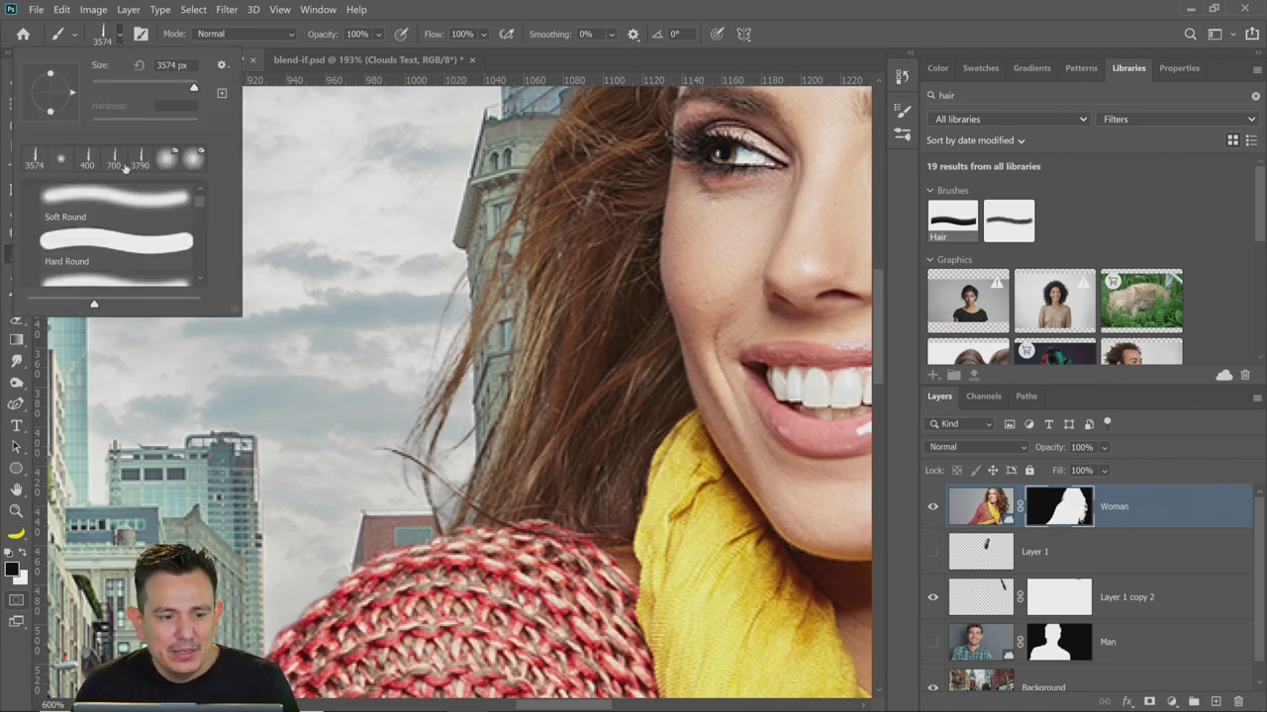
left_click(67, 163)
left_click(513, 20)
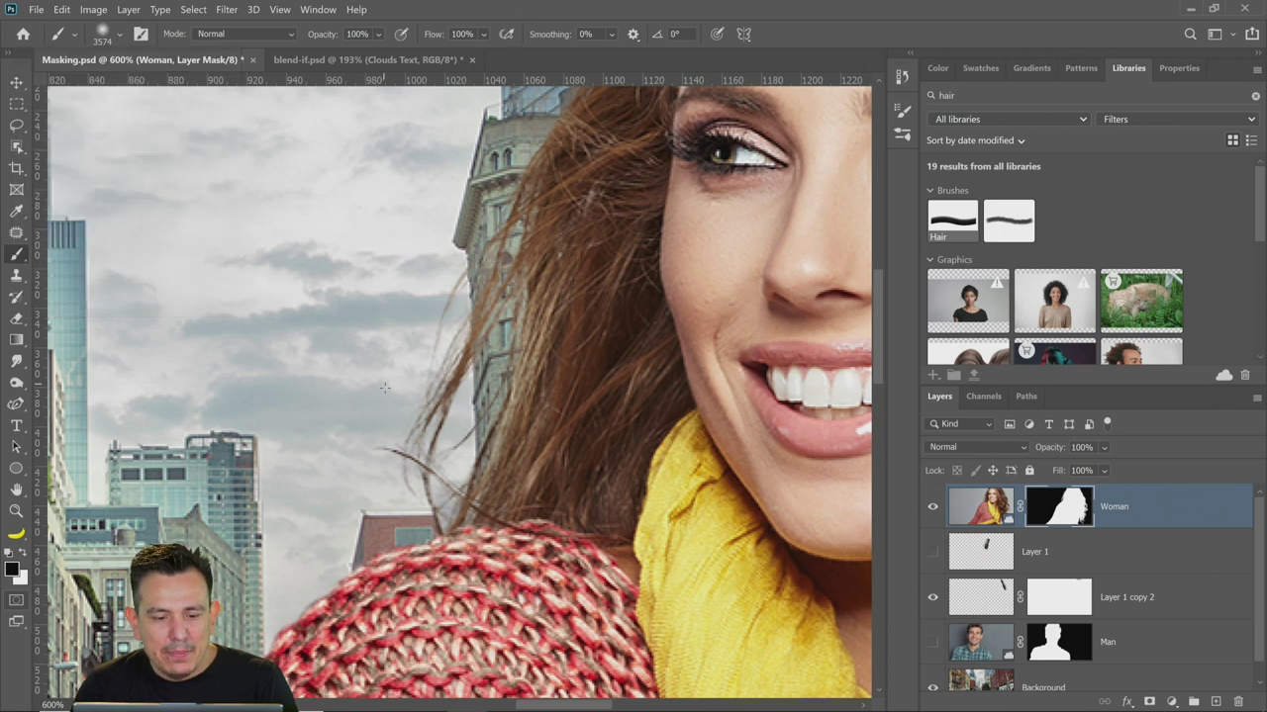
Reduce the brush to about 50 px, paint the stray hair fringe above the shoulder out of the Woman mask, and show Layer 1 again
key("bracketleft")
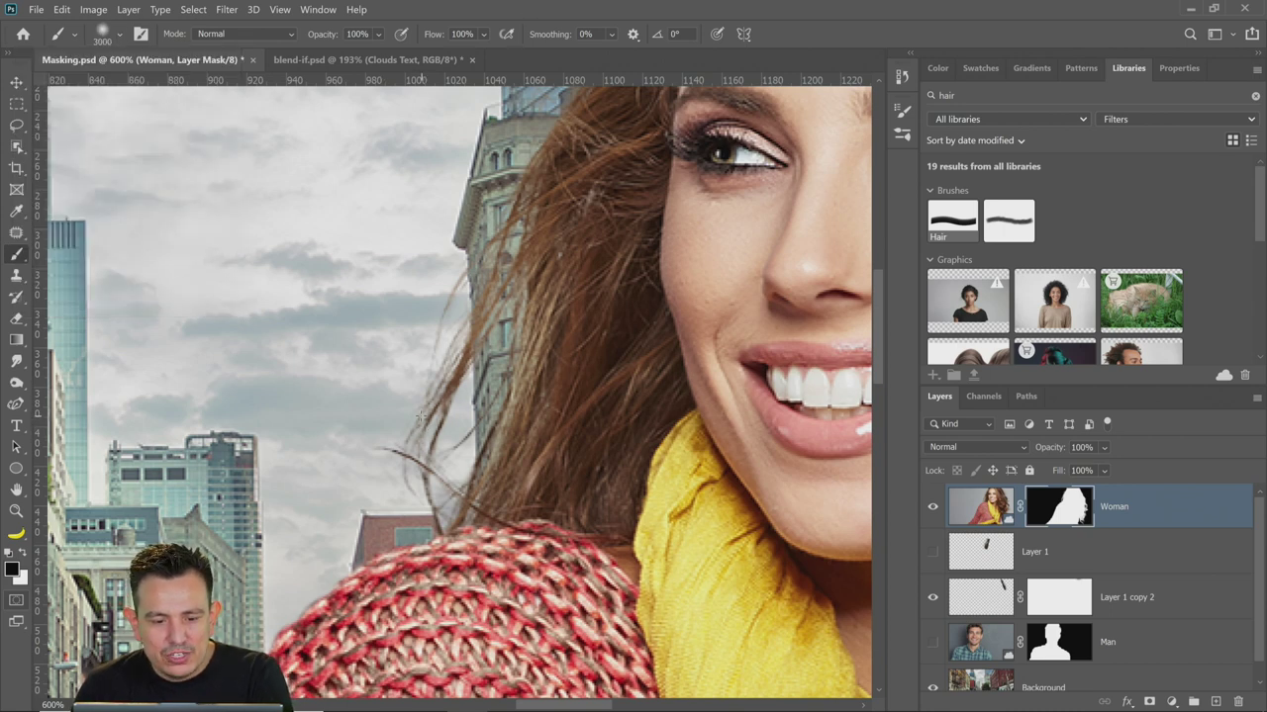
key("bracketleft")
key("bracketleft")
key("bracketleft")
key("bracketleft")
key("bracketleft")
key("bracketleft")
key("bracketleft")
key("bracketleft")
key("bracketleft")
key("bracketleft")
key("bracketleft")
key("bracketleft")
key("bracketleft")
key("bracketleft")
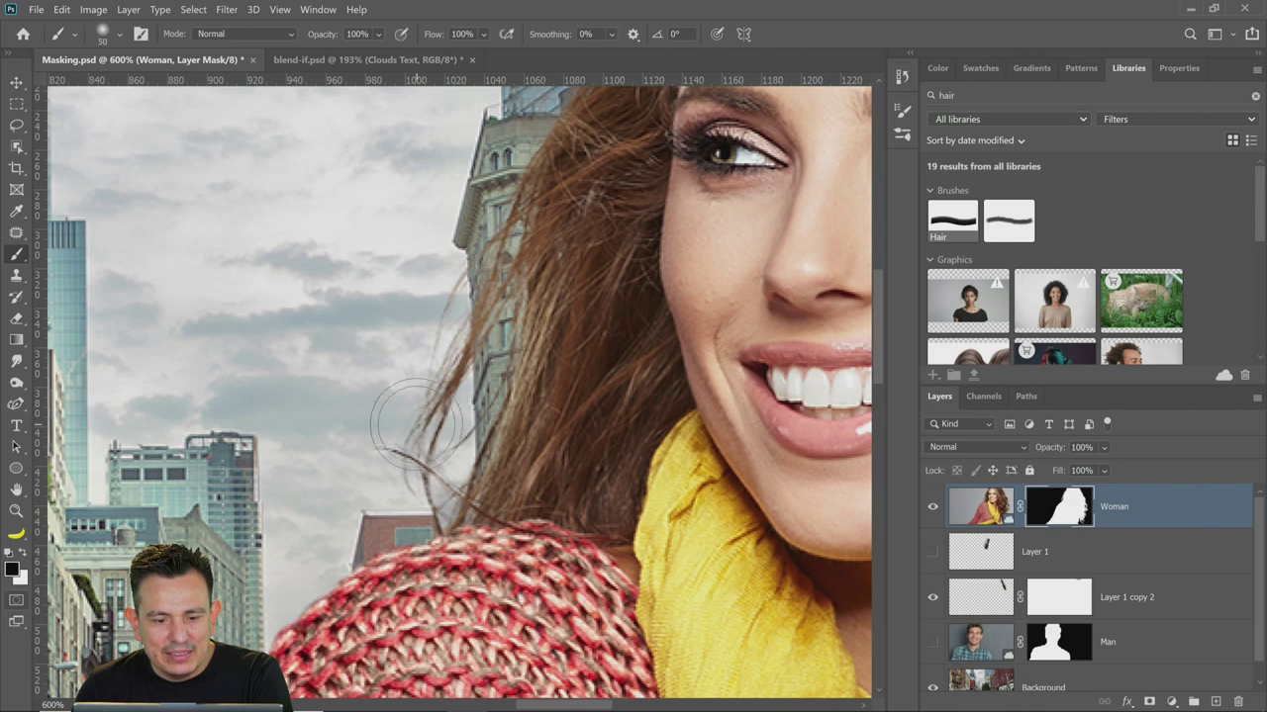
mouse_move(426, 403)
left_mouse_down()
mouse_move(412, 508)
mouse_move(410, 420)
mouse_move(429, 402)
mouse_move(425, 435)
mouse_move(446, 434)
mouse_move(426, 369)
mouse_move(436, 343)
mouse_move(453, 342)
mouse_move(467, 207)
mouse_move(444, 267)
left_mouse_up()
left_click(932, 552)
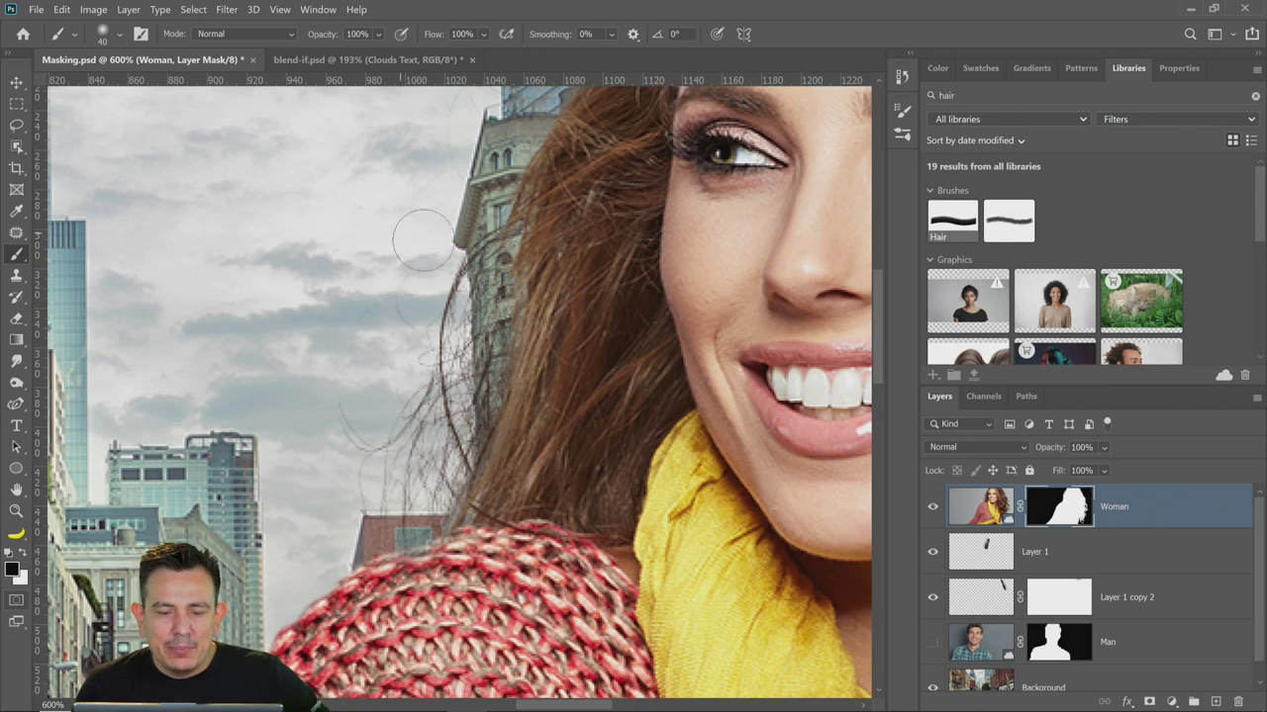
Select the extra hair strands on Layer 1 and lock the layer's transparent pixels
left_click(973, 545)
left_click(956, 471)
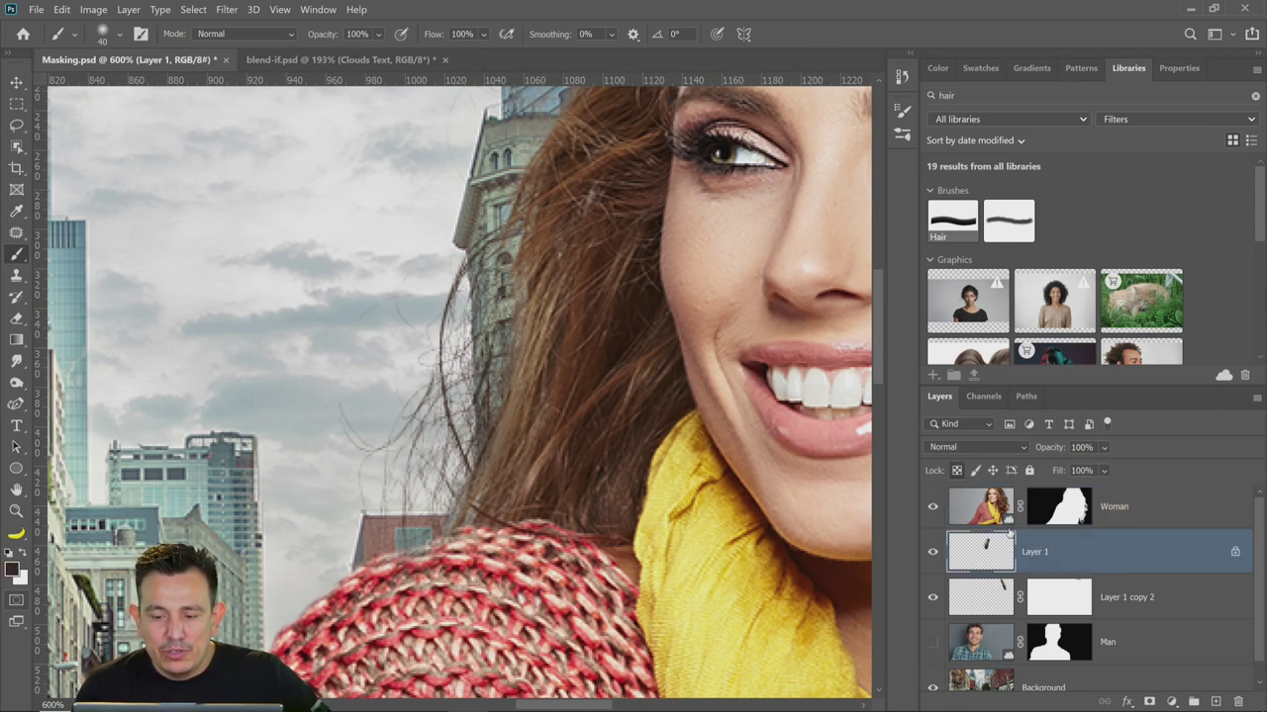
left_click(957, 472)
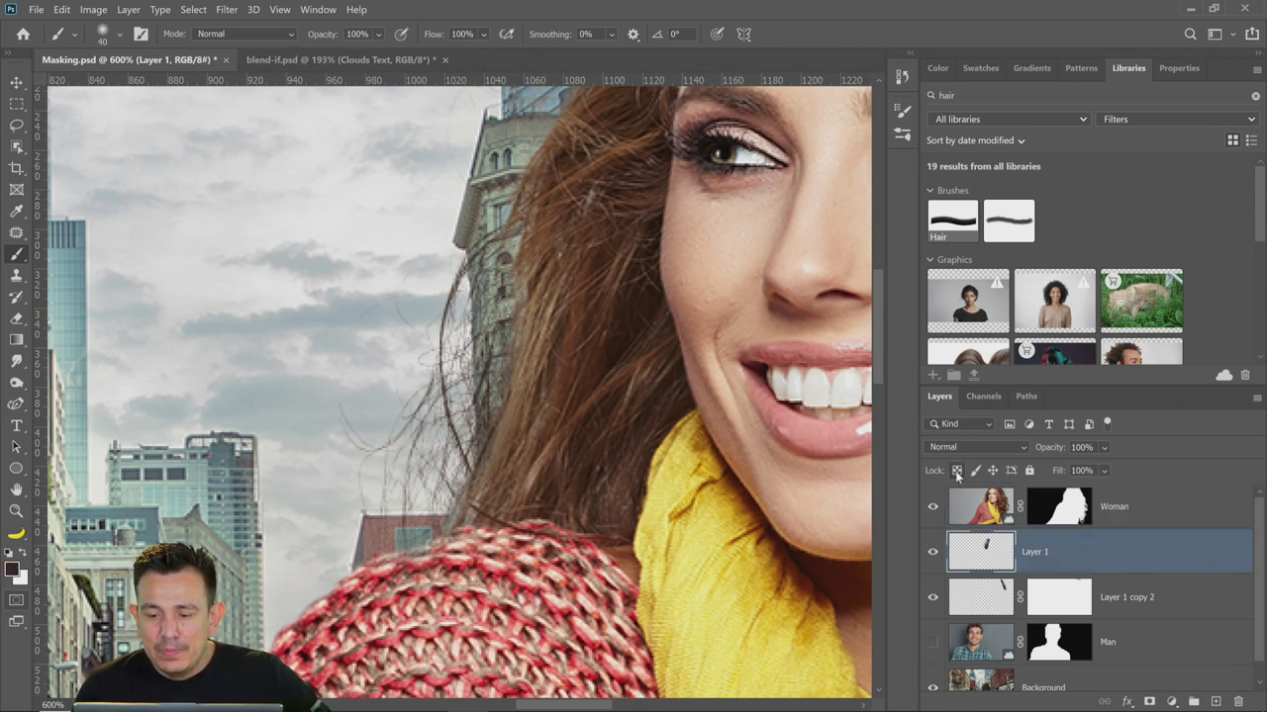
left_click(957, 472)
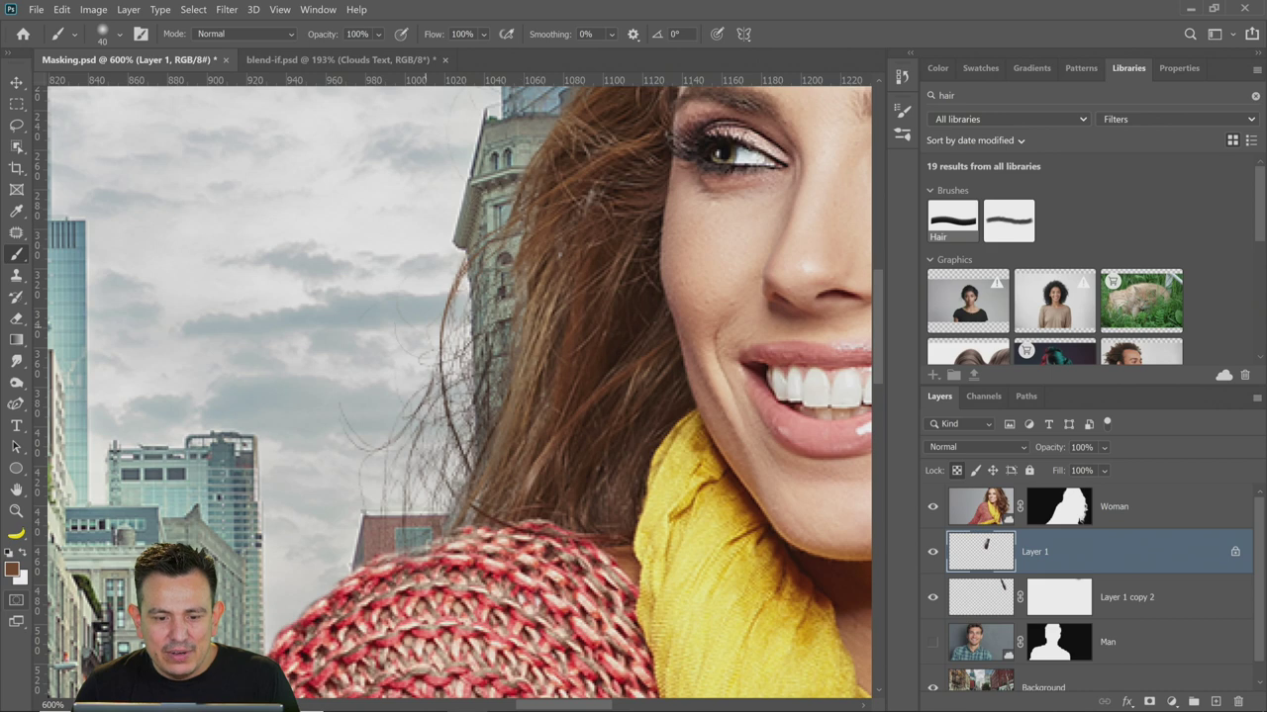
Compare the hair edge beside the cheek and shoulder with the Layer 1 strands hidden and shown
left_click(931, 552)
left_click(931, 552)
left_click(931, 552)
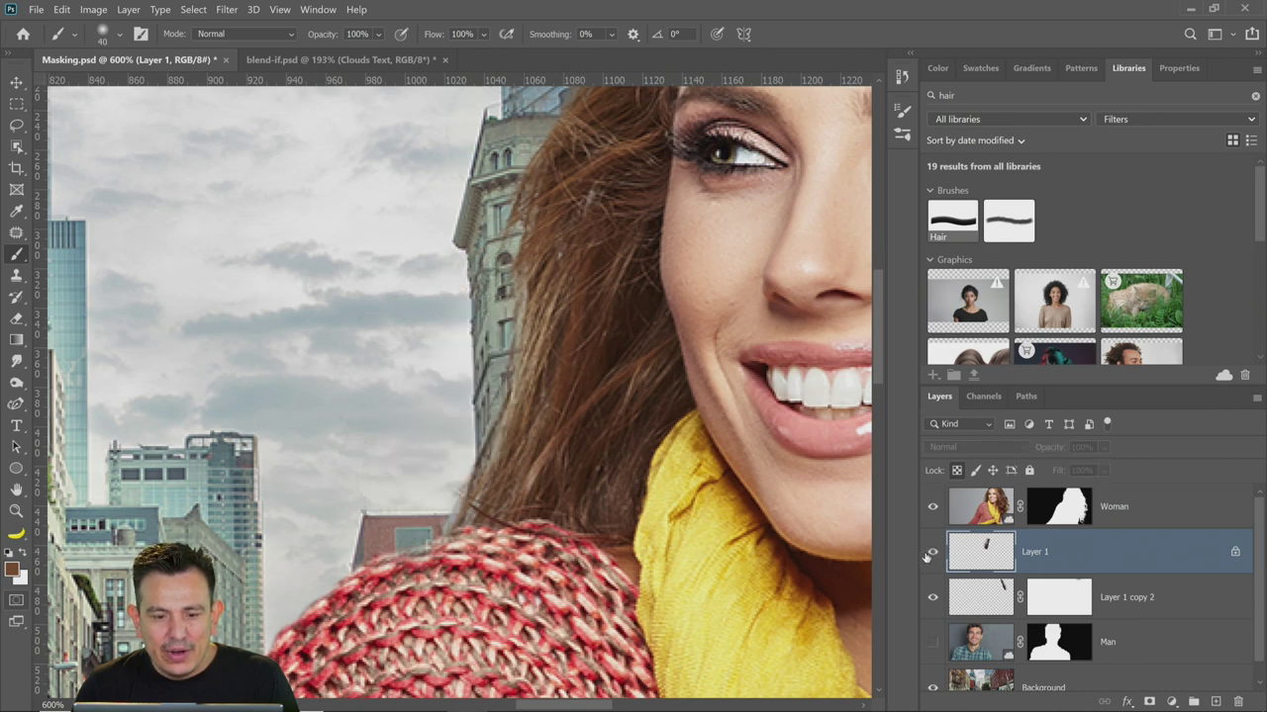
left_click(931, 552)
left_click(931, 552)
left_click(931, 552)
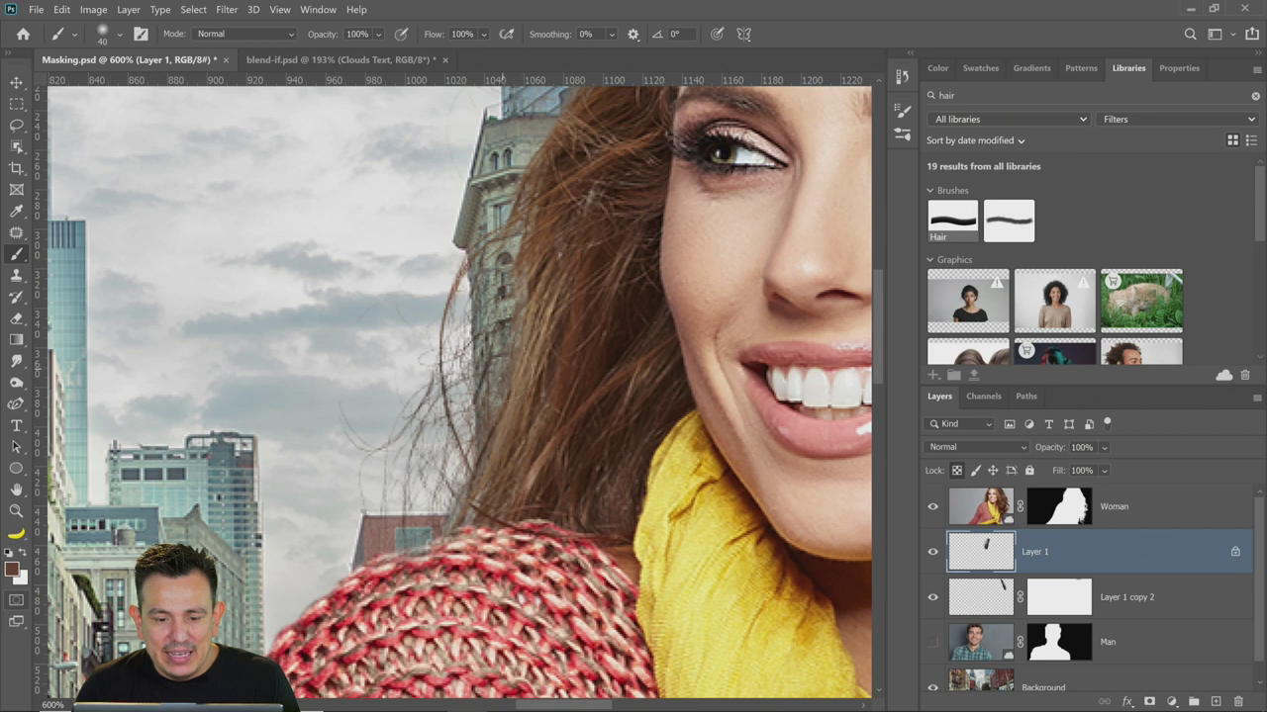
left_click(957, 472)
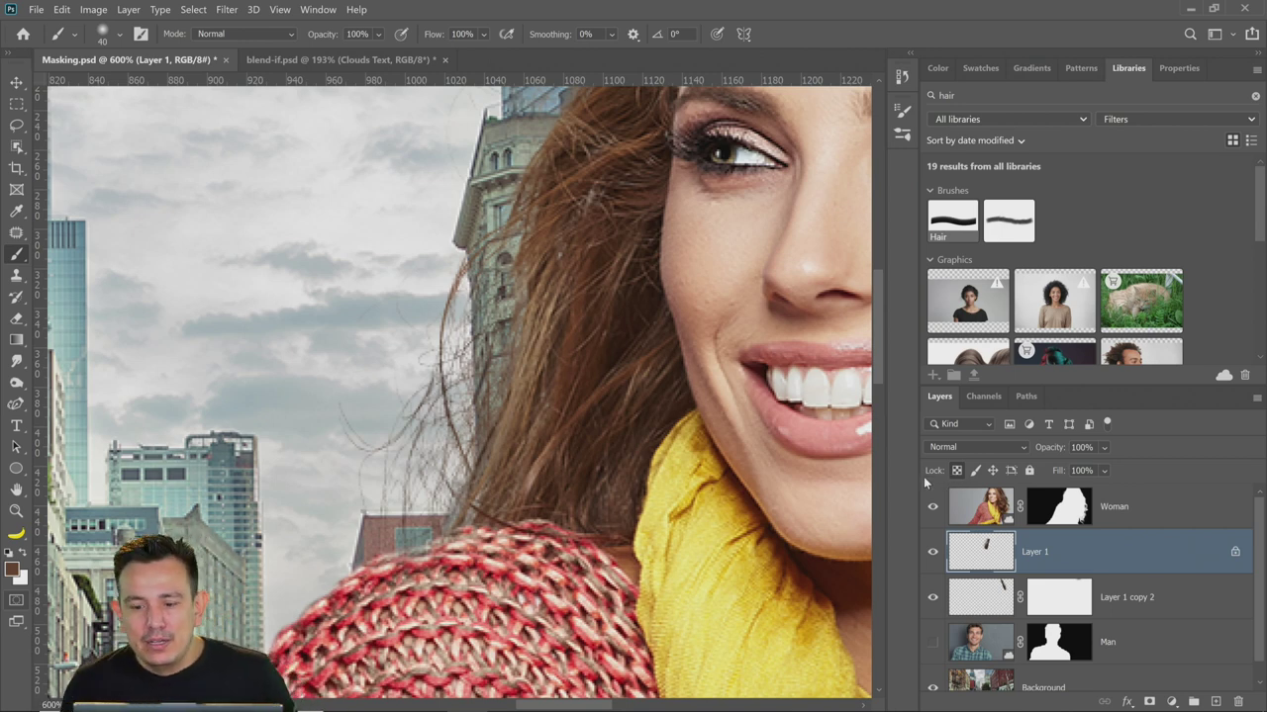
left_click(931, 554)
left_click(931, 554)
left_click(931, 554)
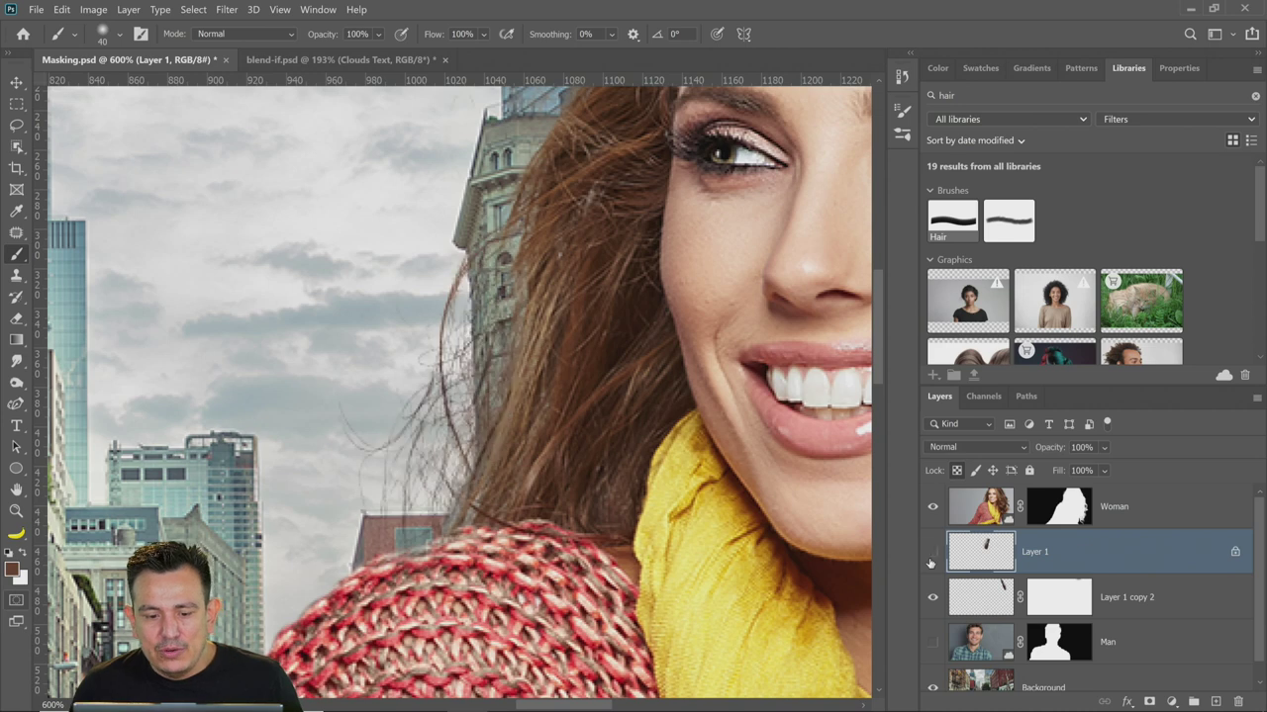
left_click(931, 554)
left_click(931, 554)
left_click(931, 555)
left_click(932, 556)
left_click(931, 557)
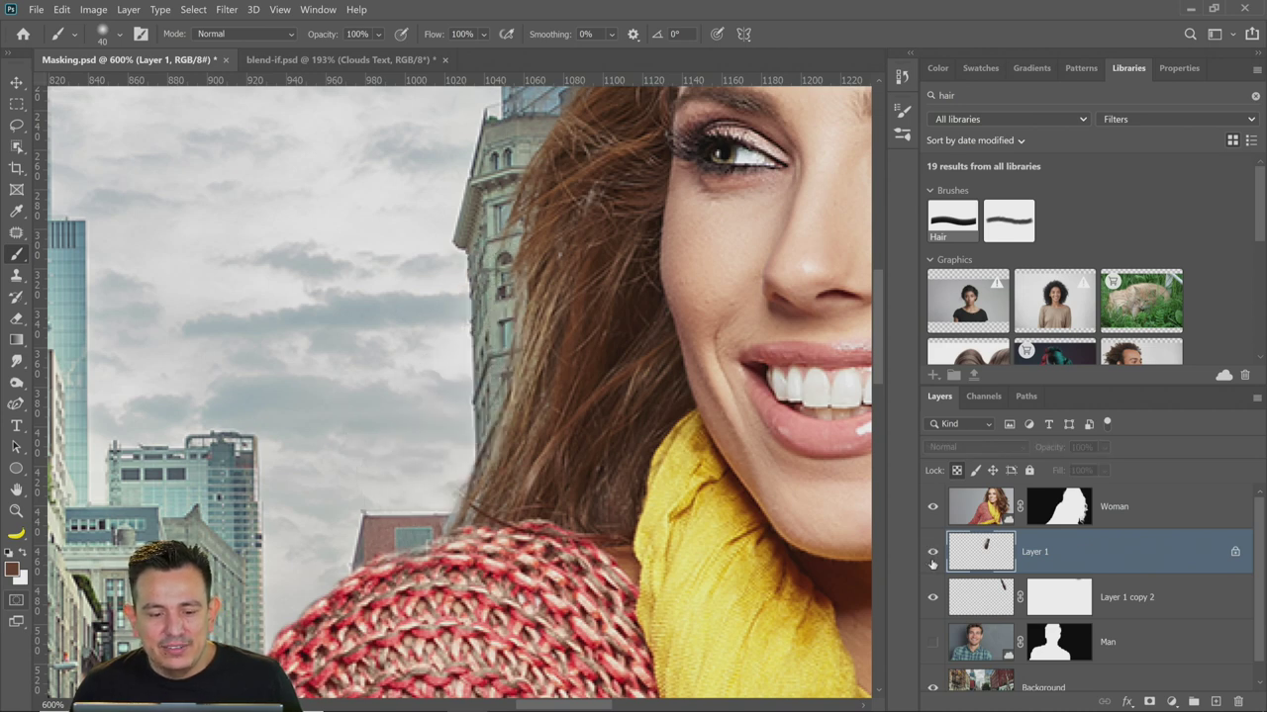
left_click(931, 557)
left_click(931, 556)
left_click(932, 556)
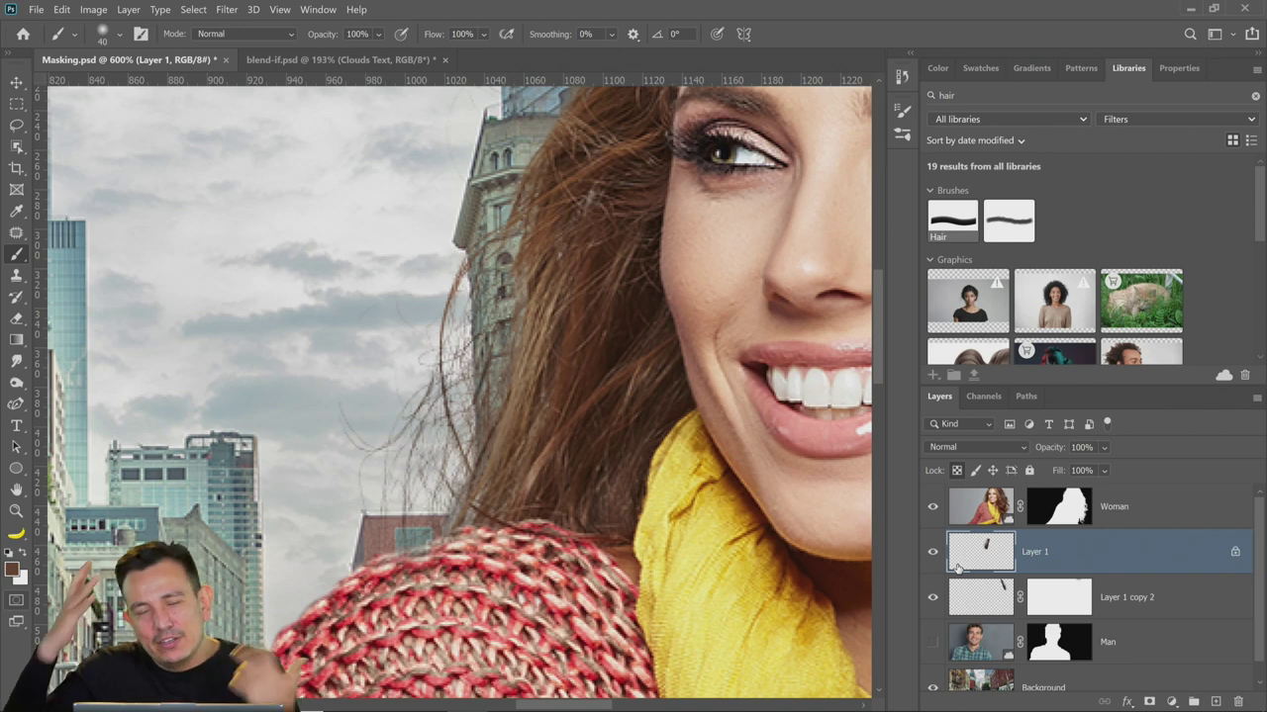
left_click(931, 553)
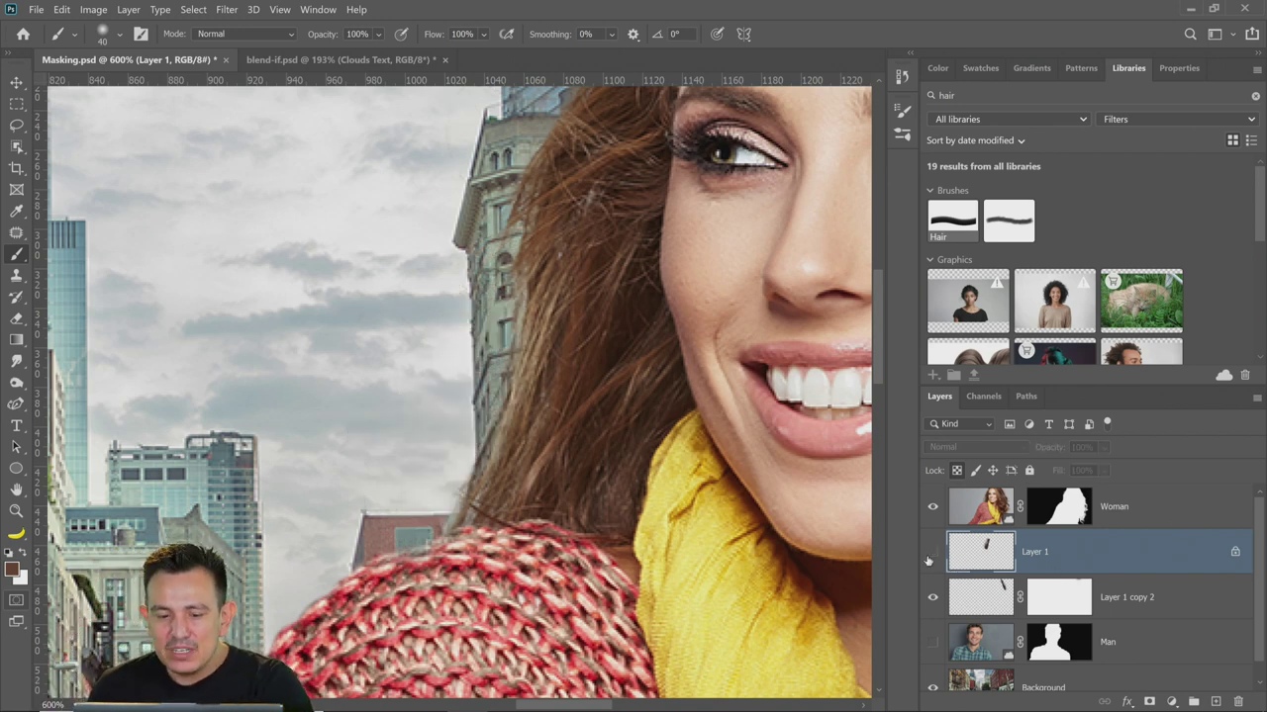
left_click(931, 553)
left_click(931, 553)
left_click(931, 553)
left_click(928, 558)
left_click(928, 558)
left_click(928, 558)
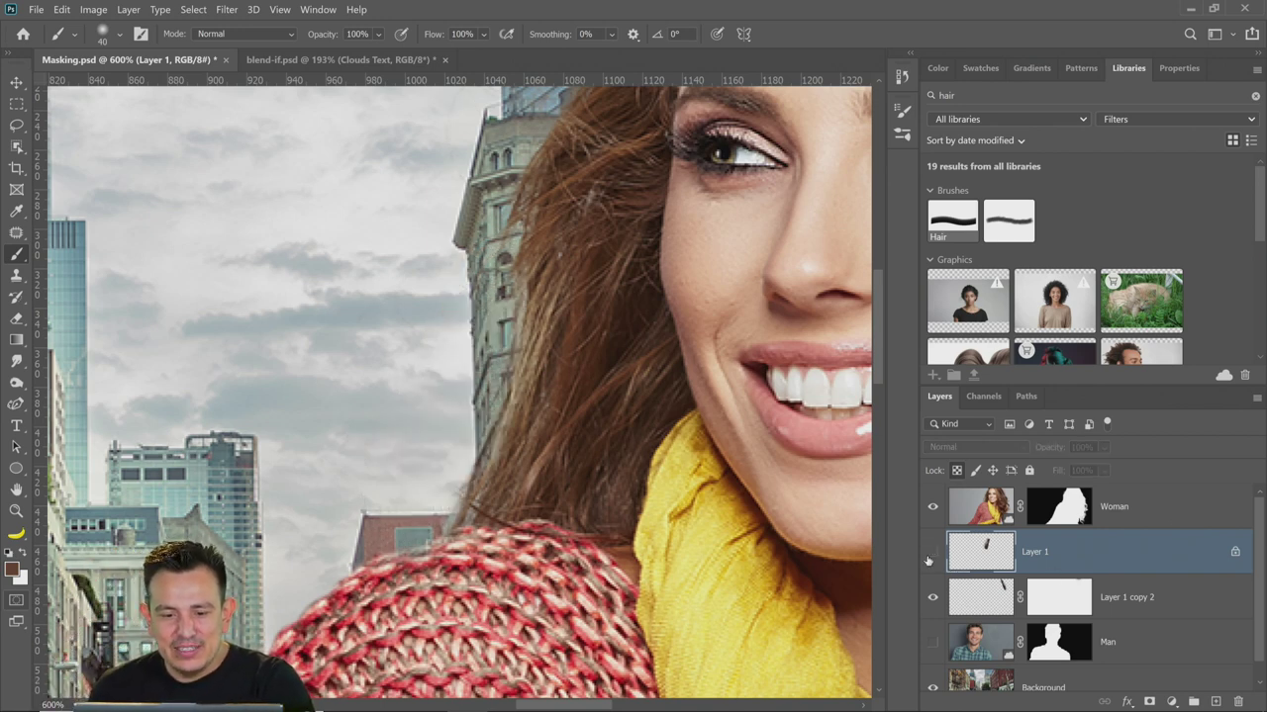
left_click(928, 558)
left_click(929, 558)
left_click(928, 560)
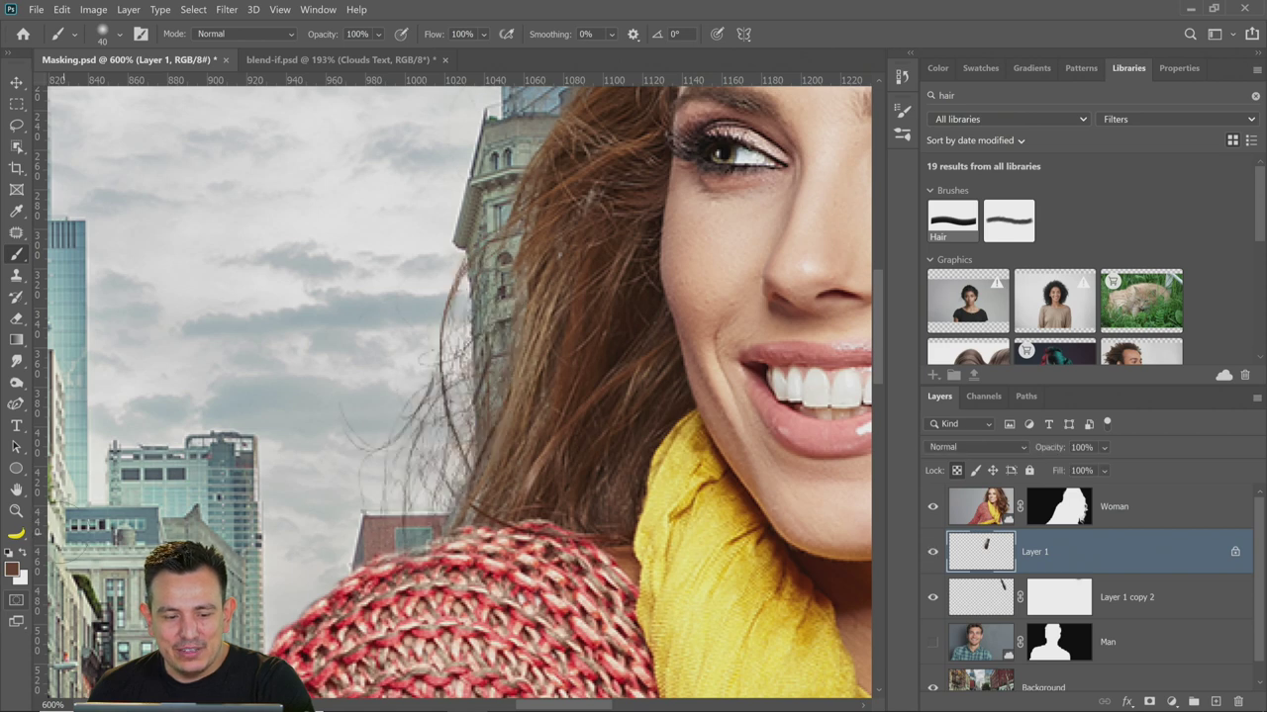
Fit the whole composite in the window and compare it with and without the Layer 1 strands
double_click(16, 489)
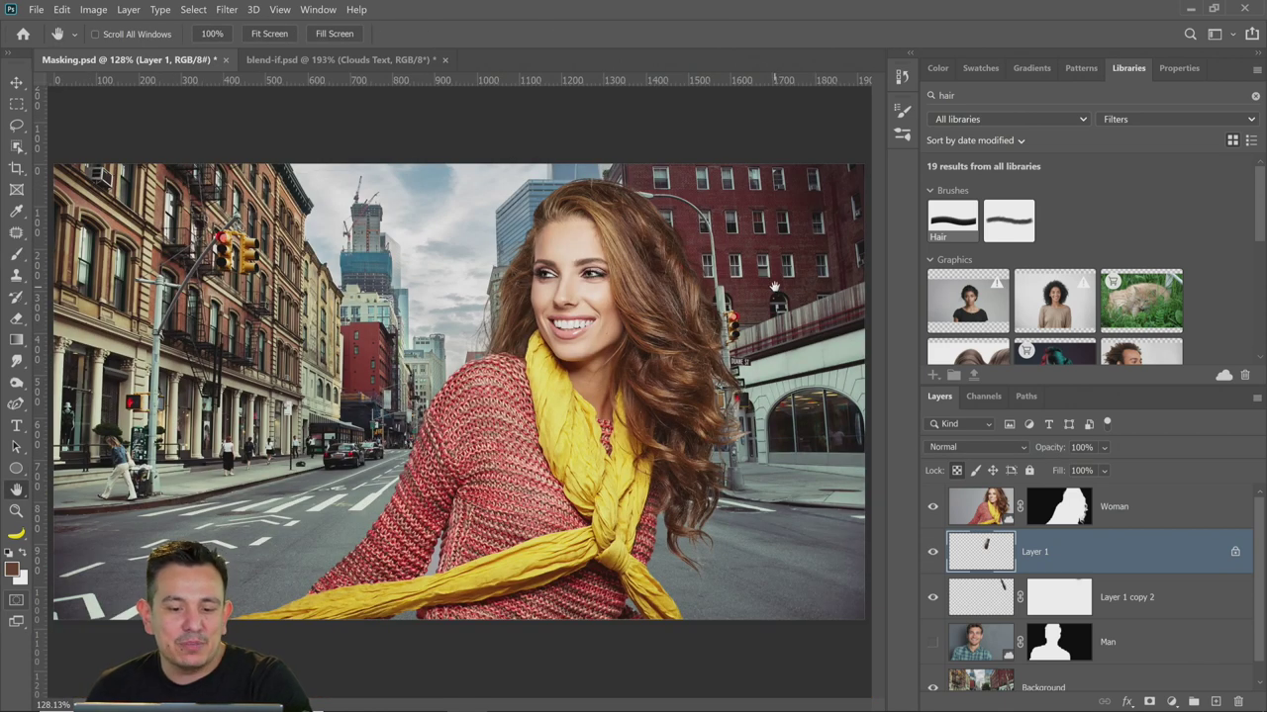
left_click(931, 552)
left_click(931, 552)
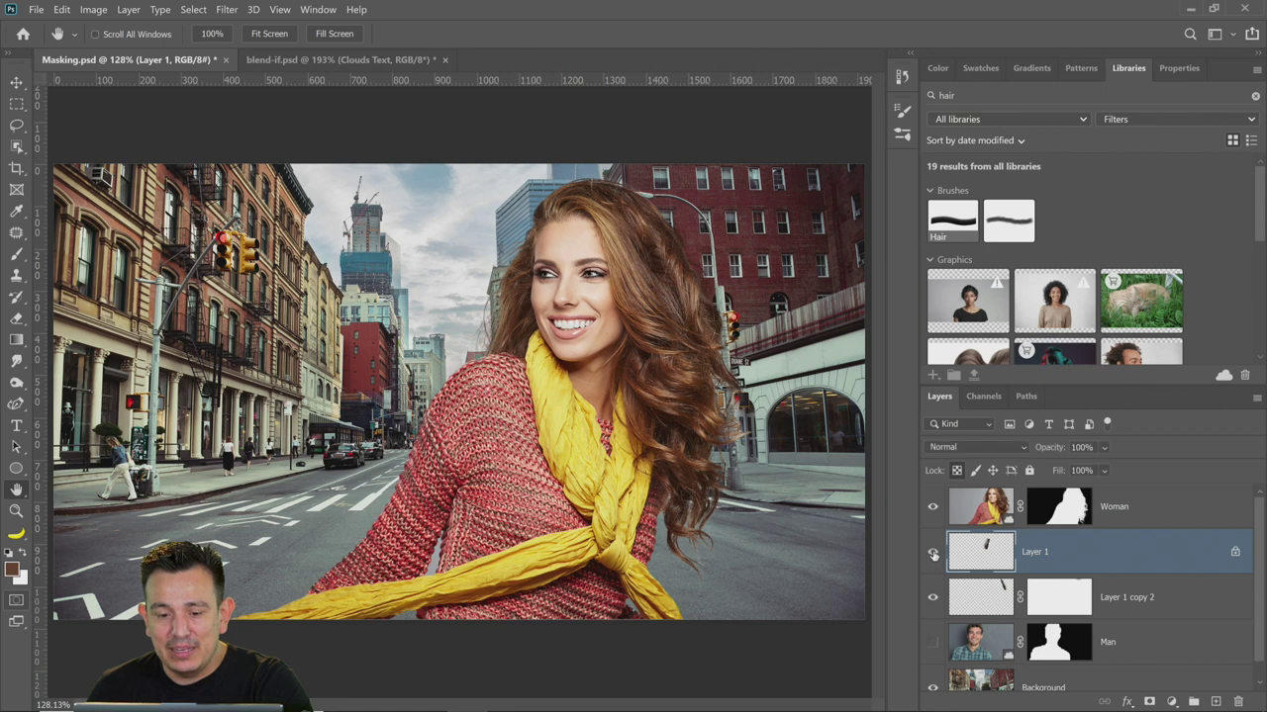
left_click(933, 553)
left_click(932, 553)
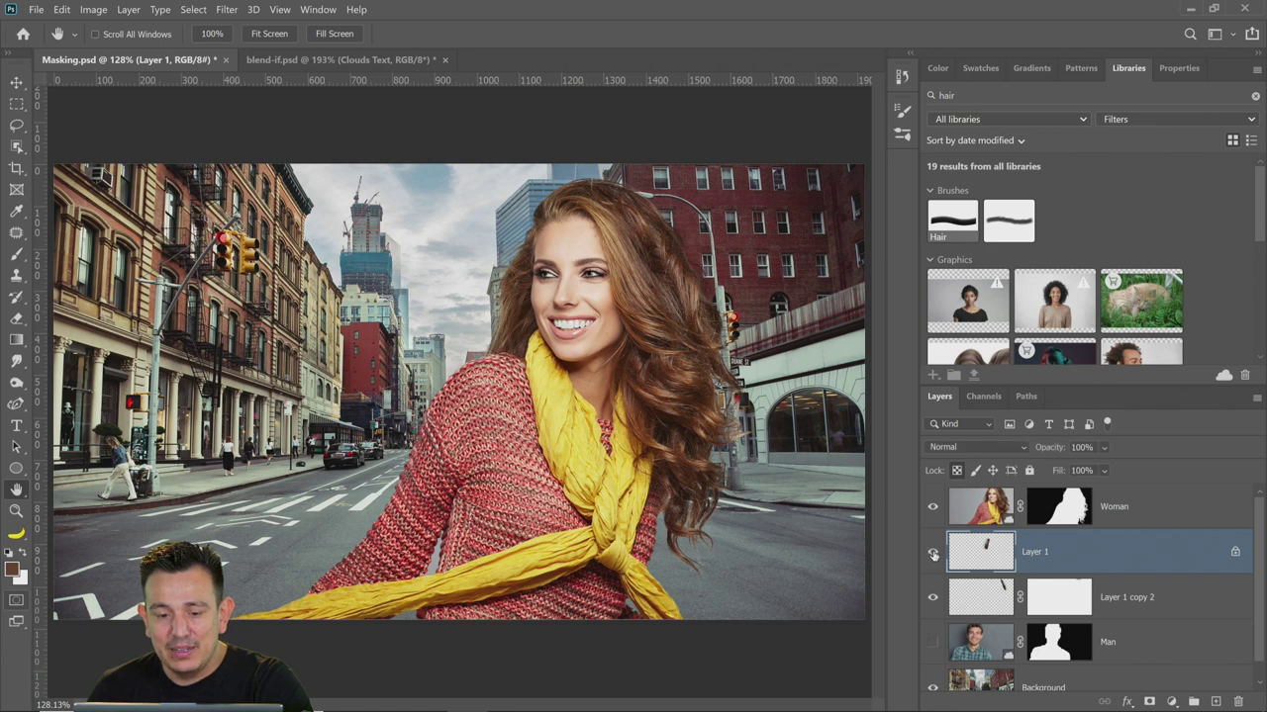
Inspect the composite at 100% and the shoulder hair at 600%, and return to the whole image fitted on screen
double_click(16, 510)
right_click(569, 346)
left_click(612, 371)
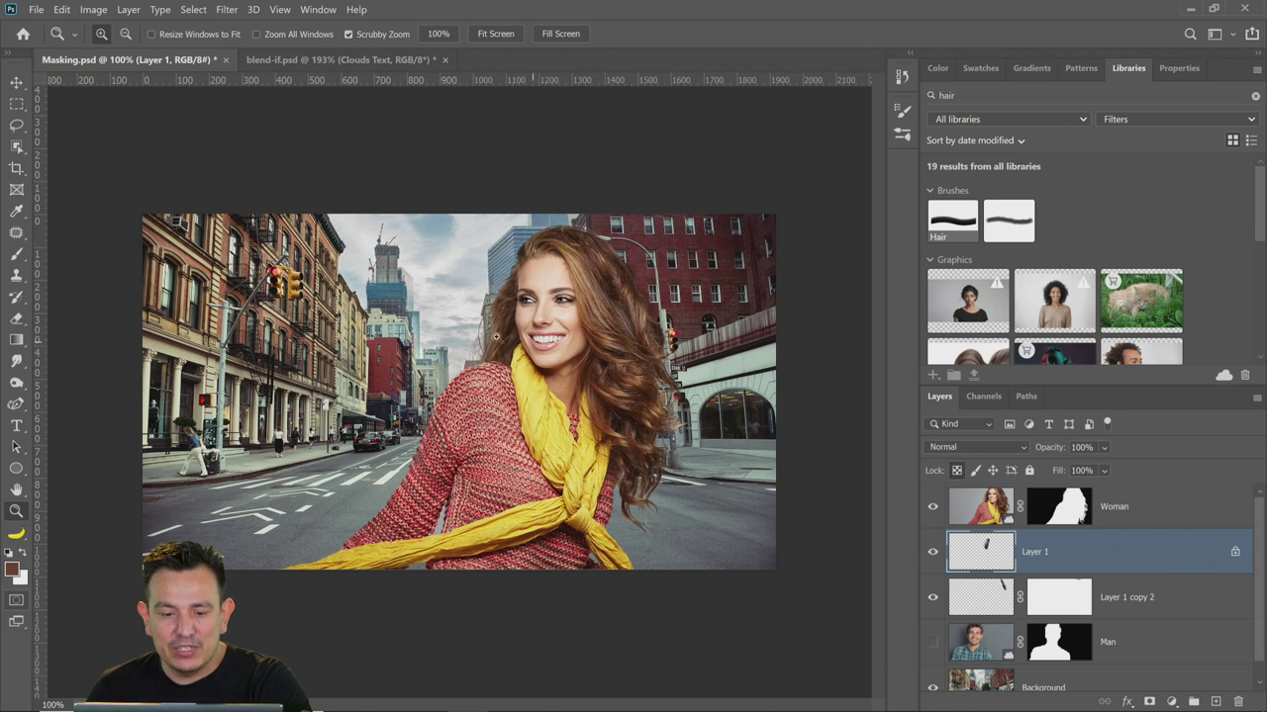
right_click(492, 371)
key("Escape")
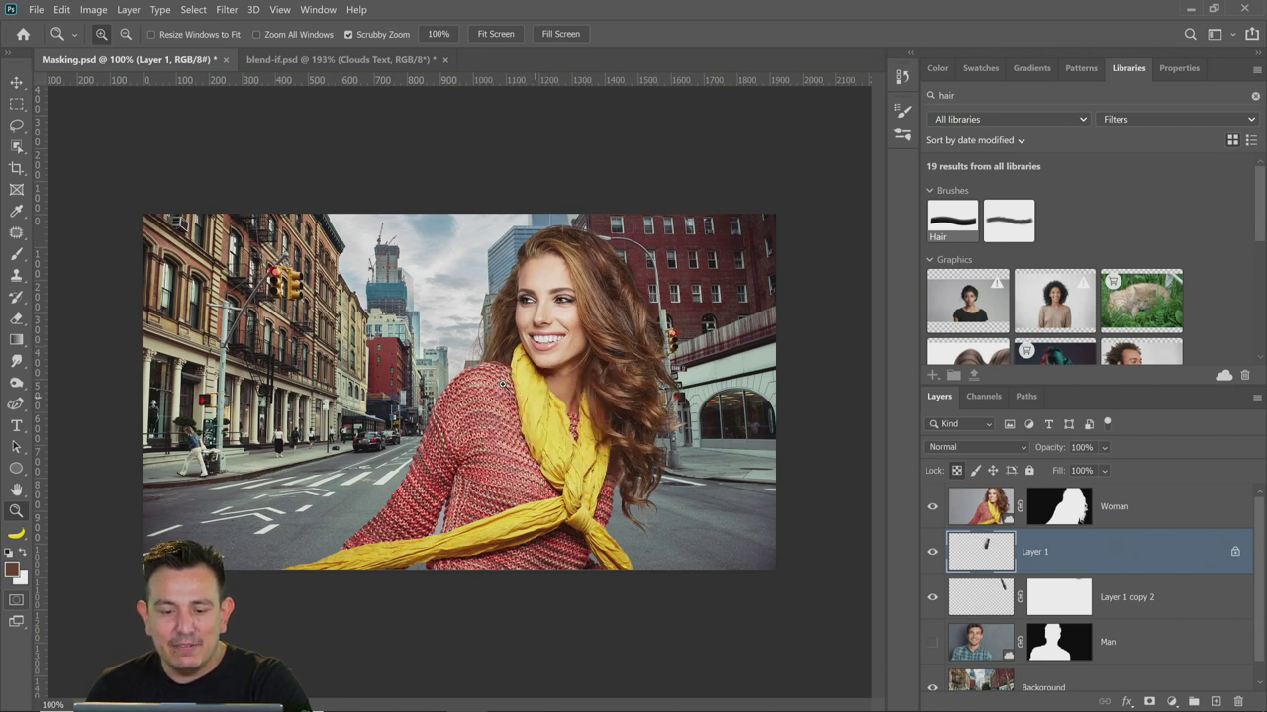
left_click_drag(487, 363, 479, 356)
right_click(523, 276)
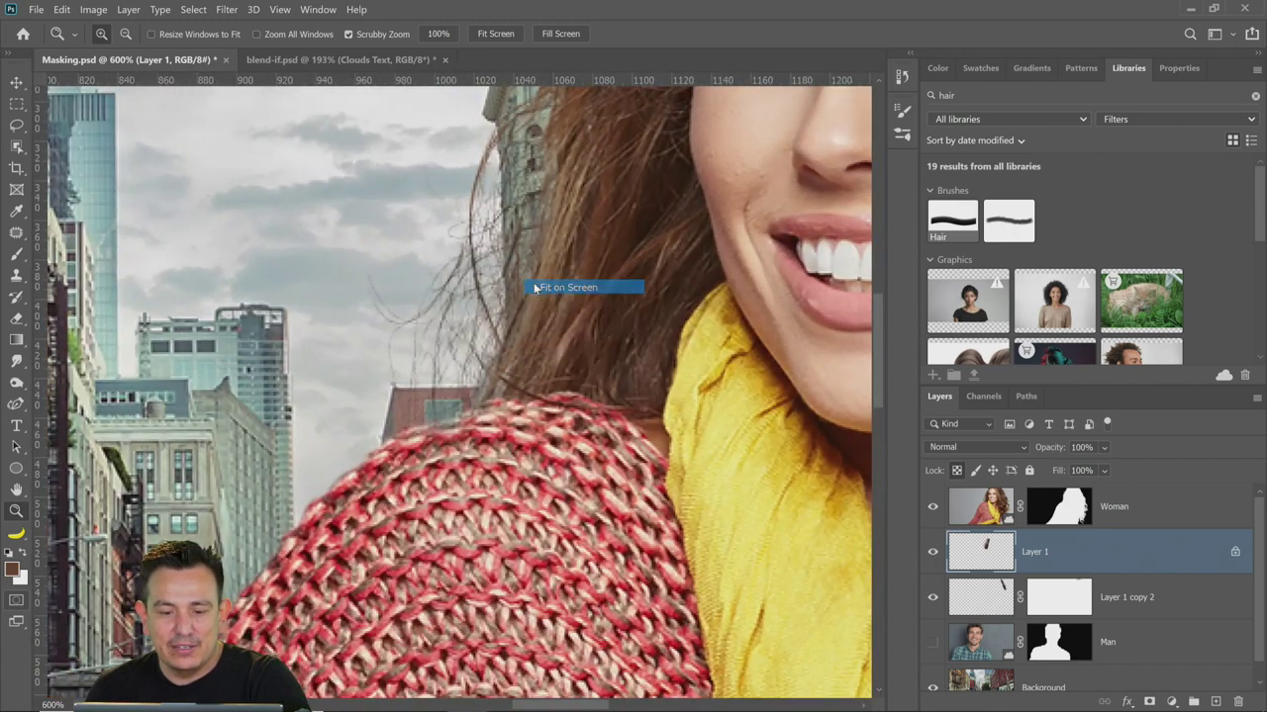
left_click(537, 283)
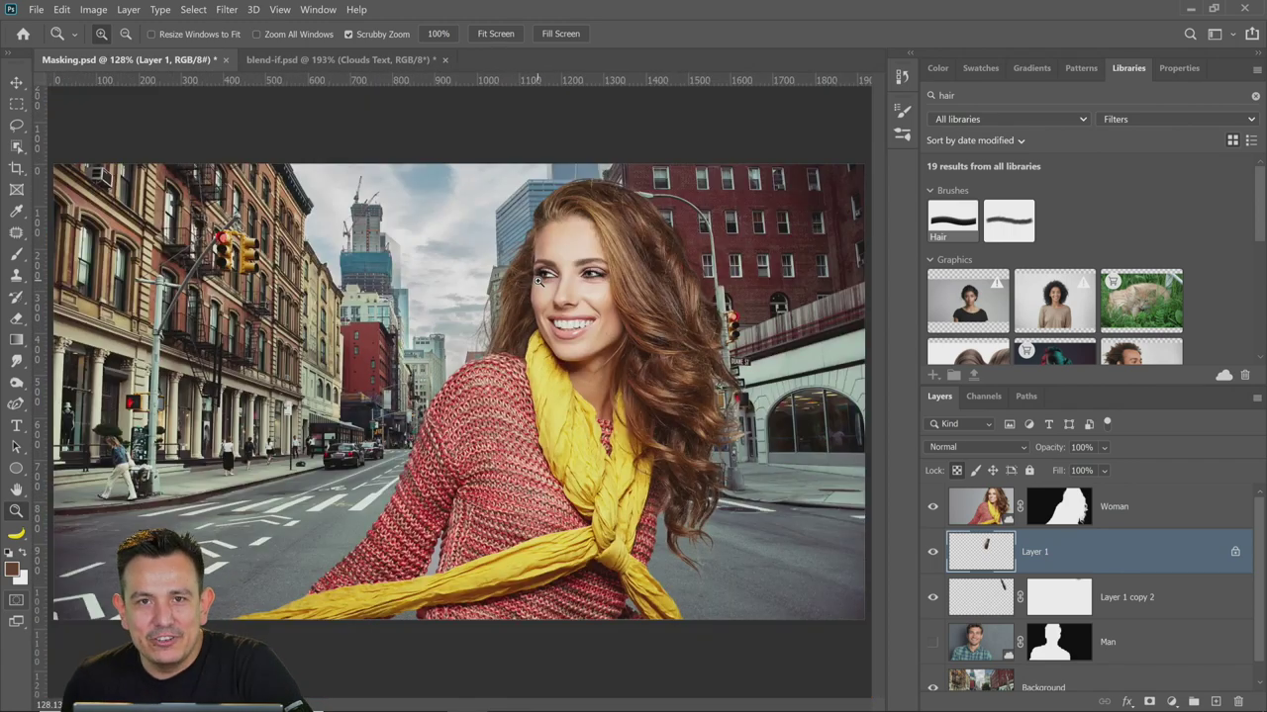
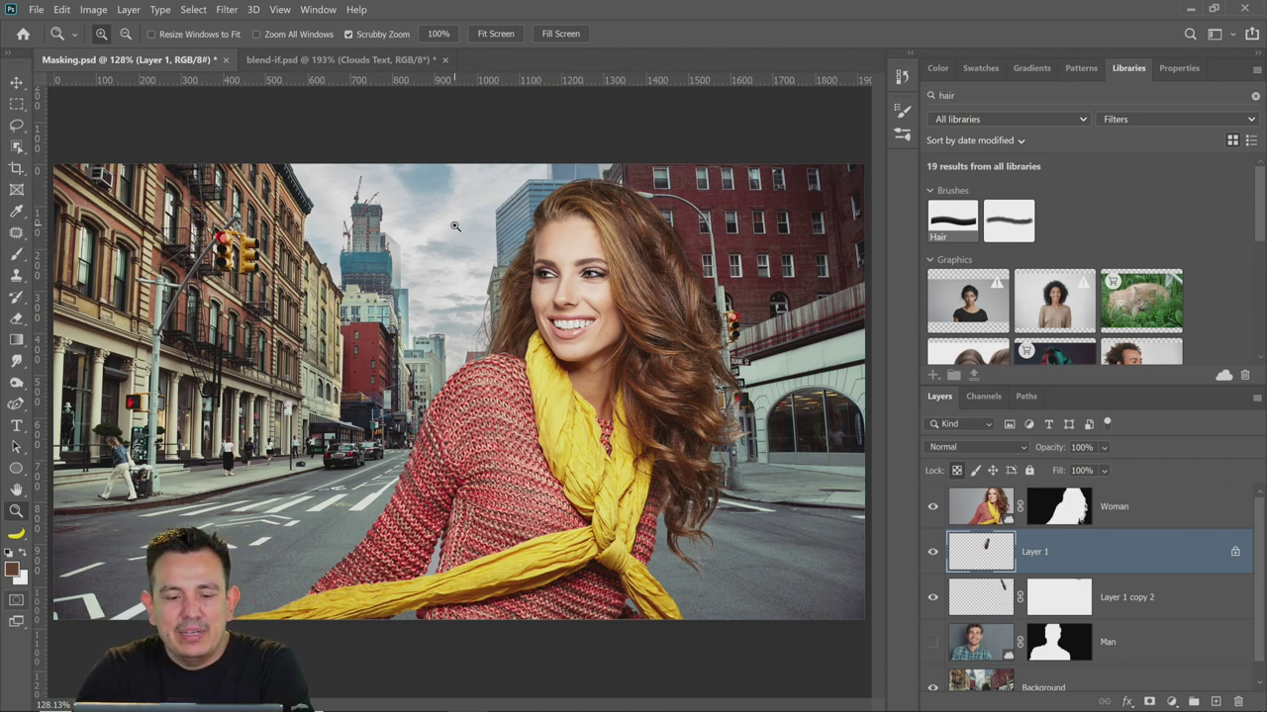
Switch to the blend-if.psd document, and show and expand the Clouds Text group
left_click(331, 60)
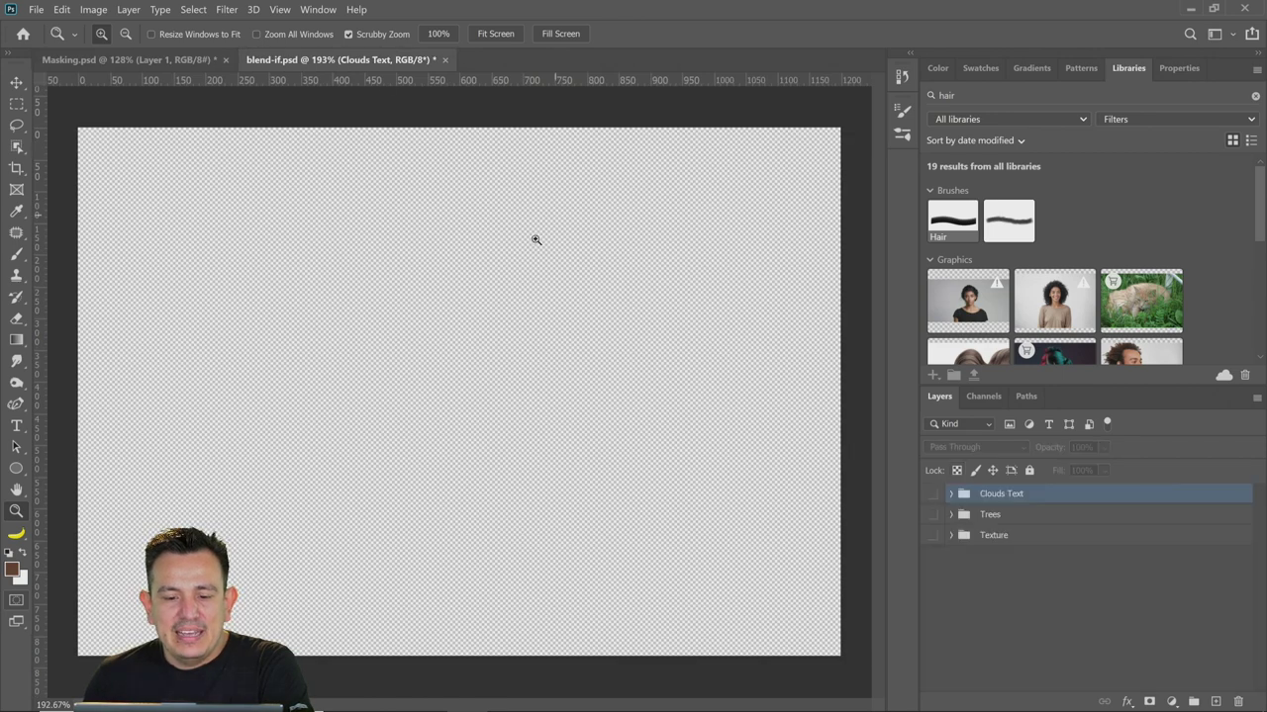
left_click(932, 495)
left_click(951, 494)
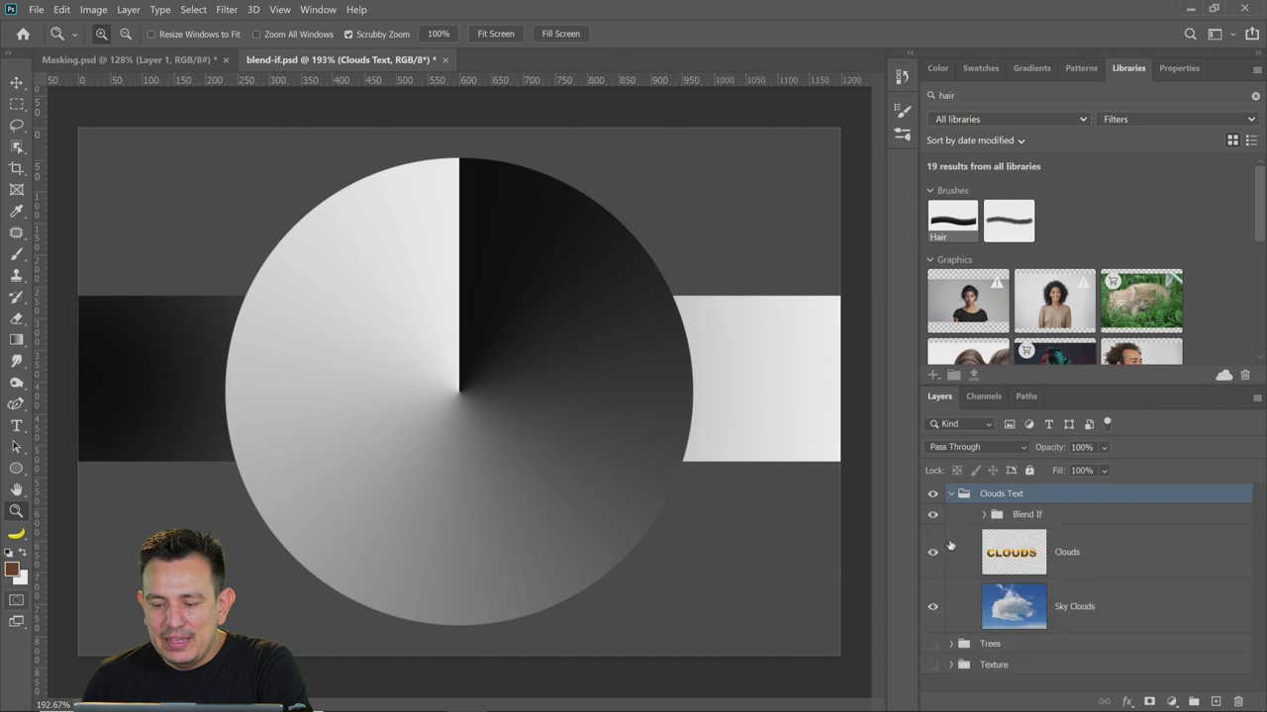
Preview the Clouds and Sky Clouds layers without the Blend If group, and show and expand that group again
left_click(932, 514)
left_click(932, 552)
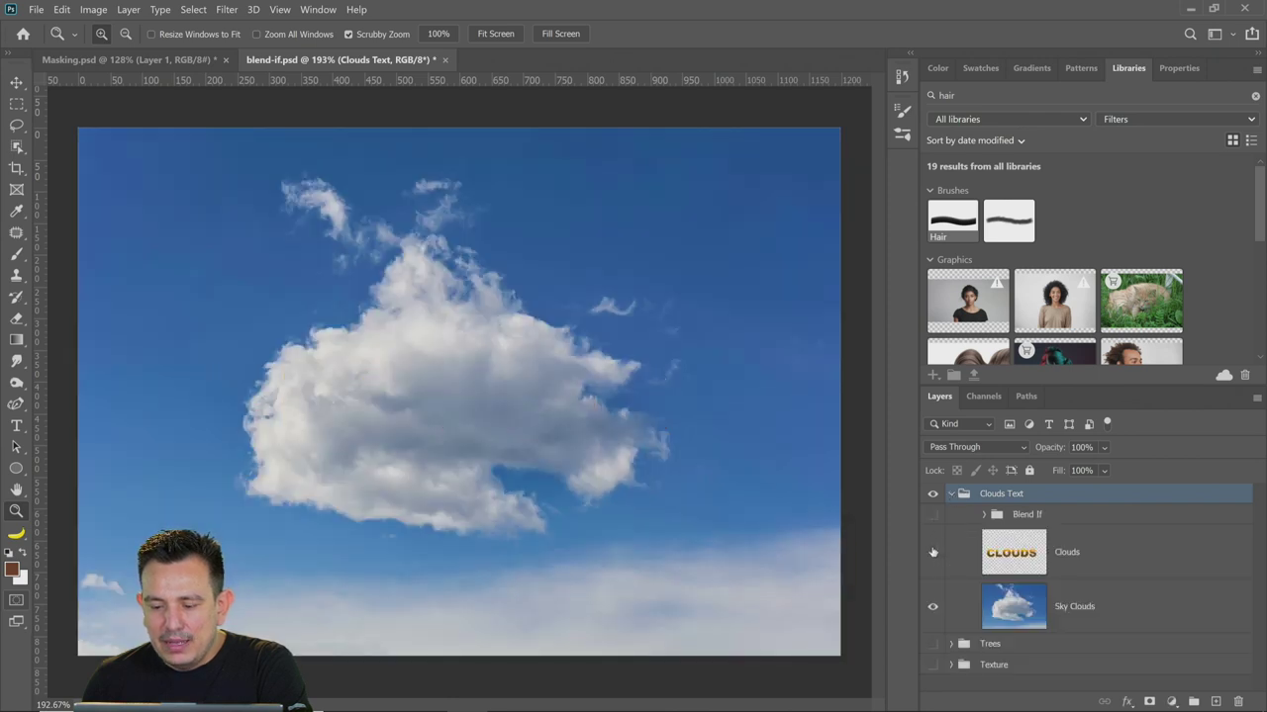
left_click(932, 552)
left_click(932, 515)
left_click(984, 514)
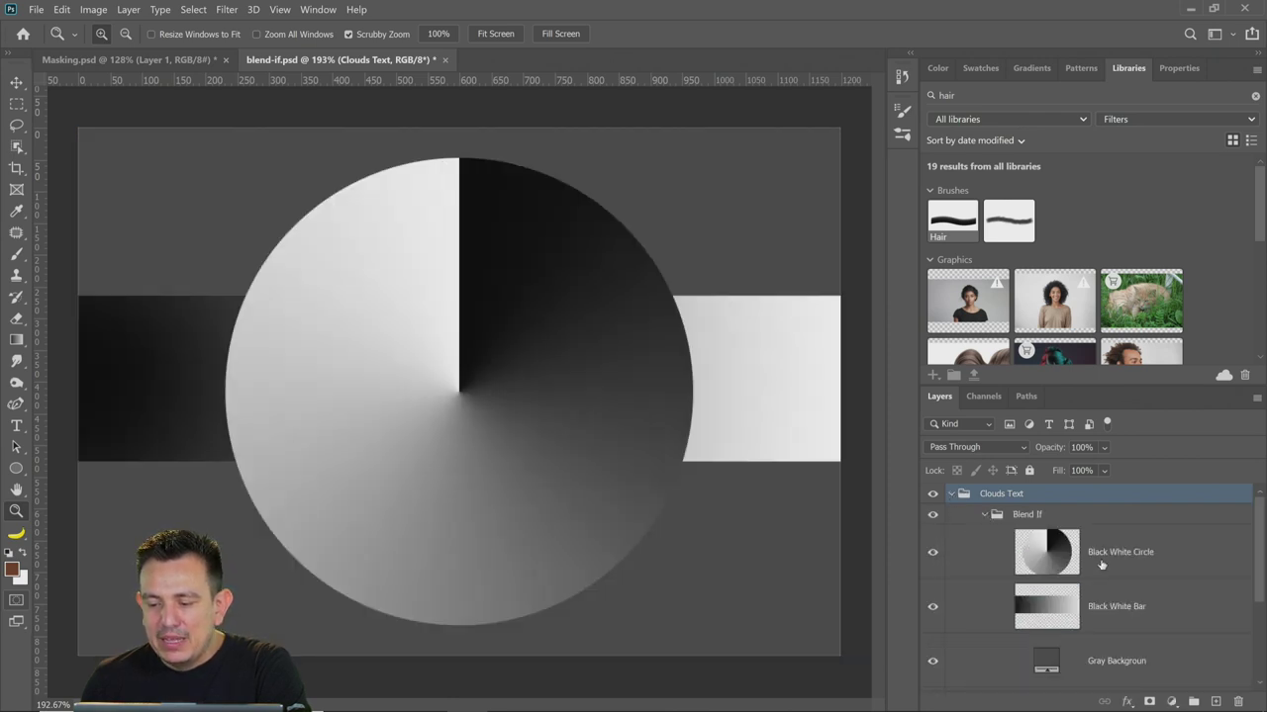
View the Black White Circle over the gray background without the bar, and replace it with the Black White Bar as the visible layer
left_click(1025, 565)
left_click(935, 559)
left_click(936, 559)
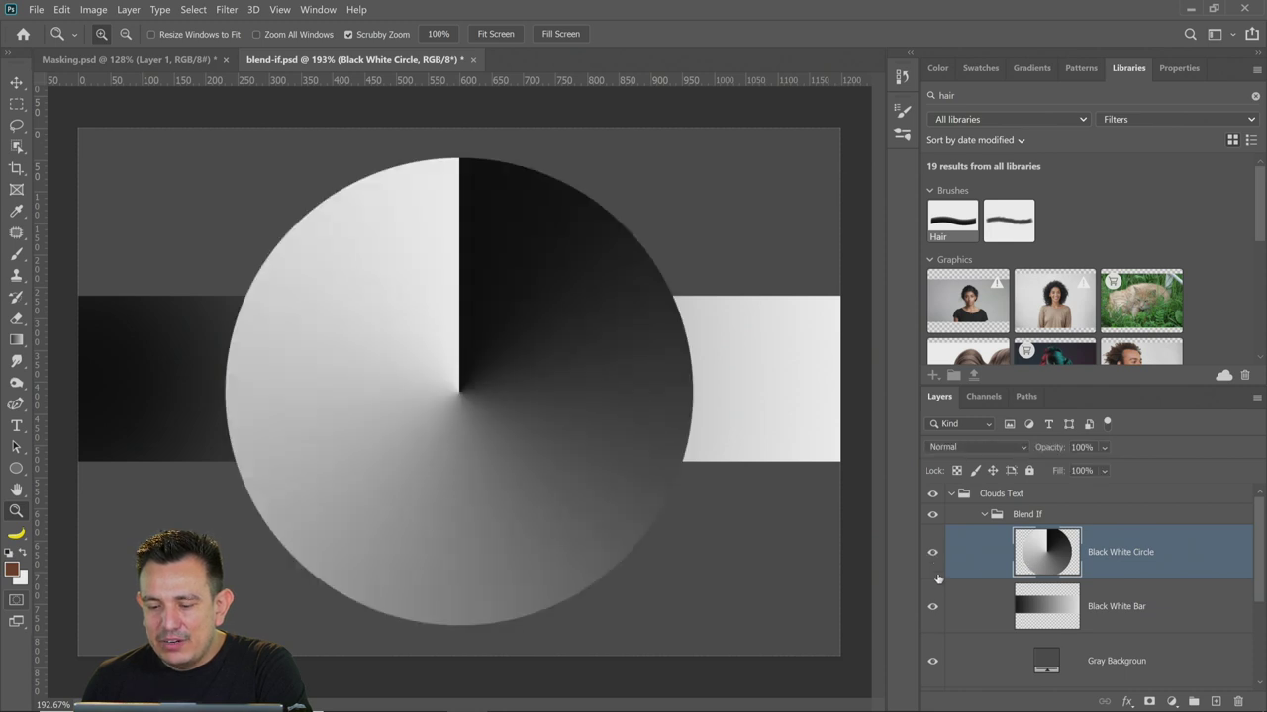
left_click(932, 608)
left_click(928, 570)
left_click(929, 570)
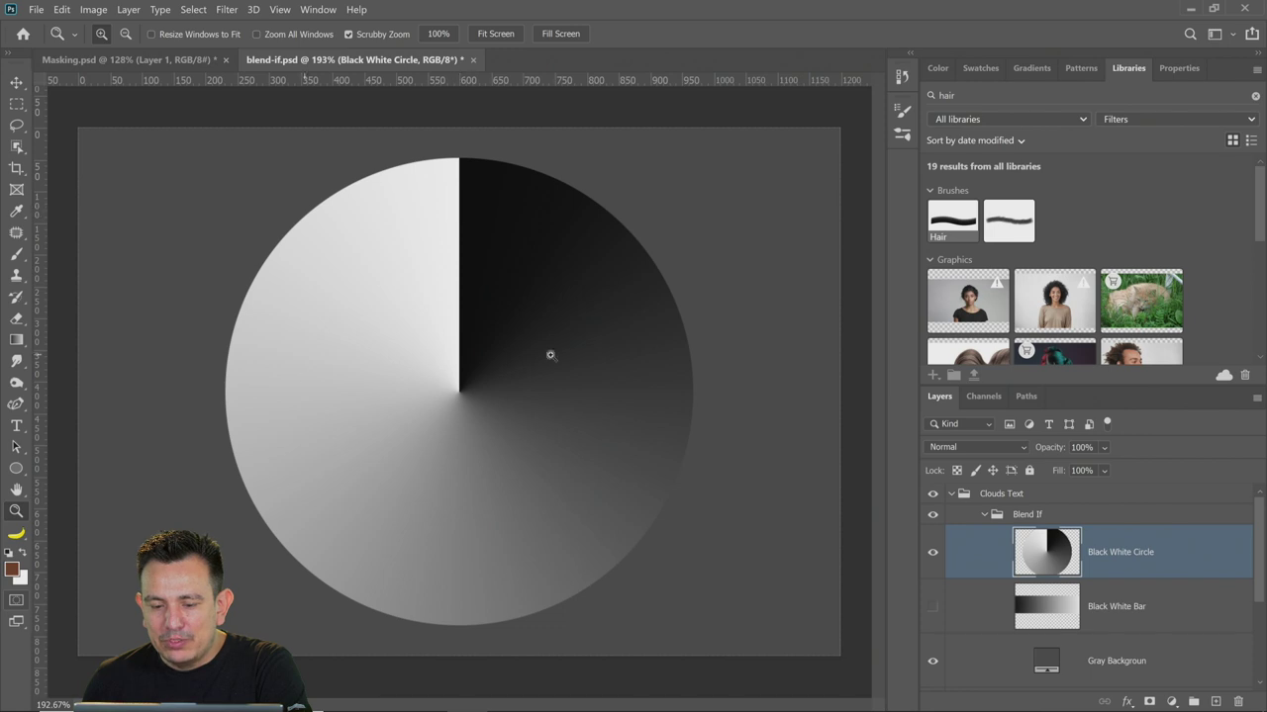
left_click(928, 552)
left_click(932, 608)
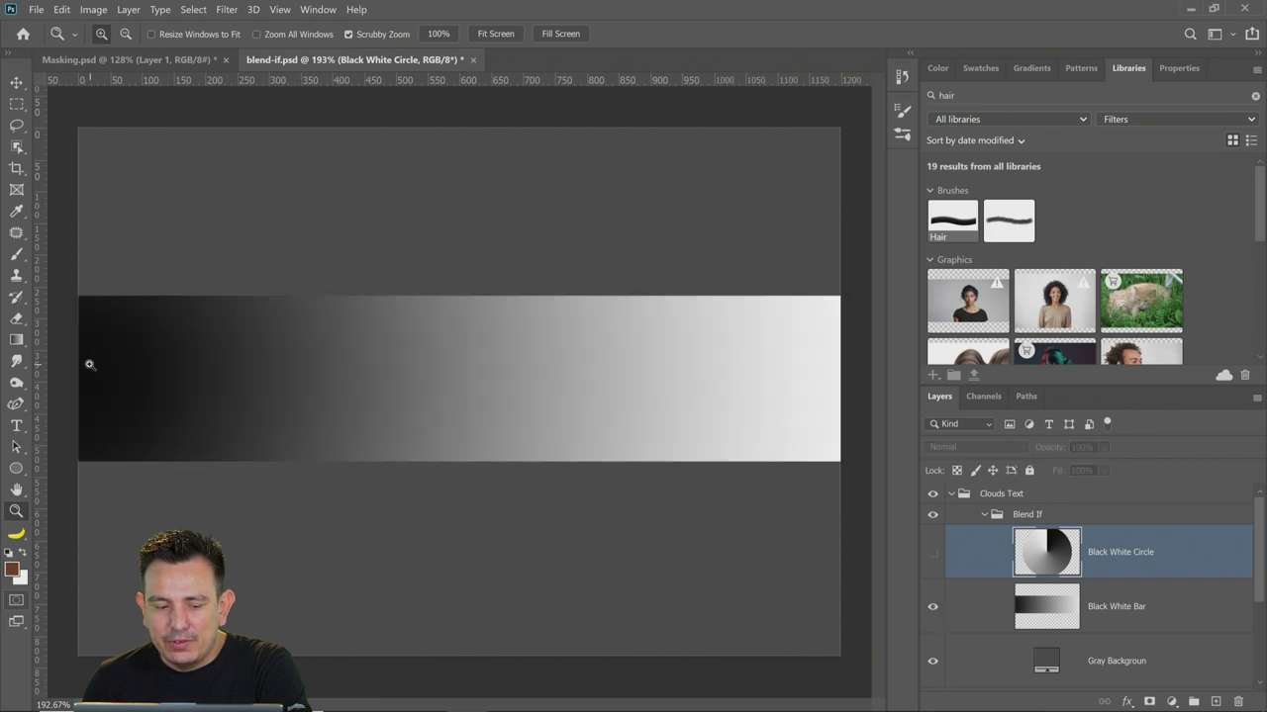
Show the Black White Circle layer above the bar and open its blending options
left_click(933, 553)
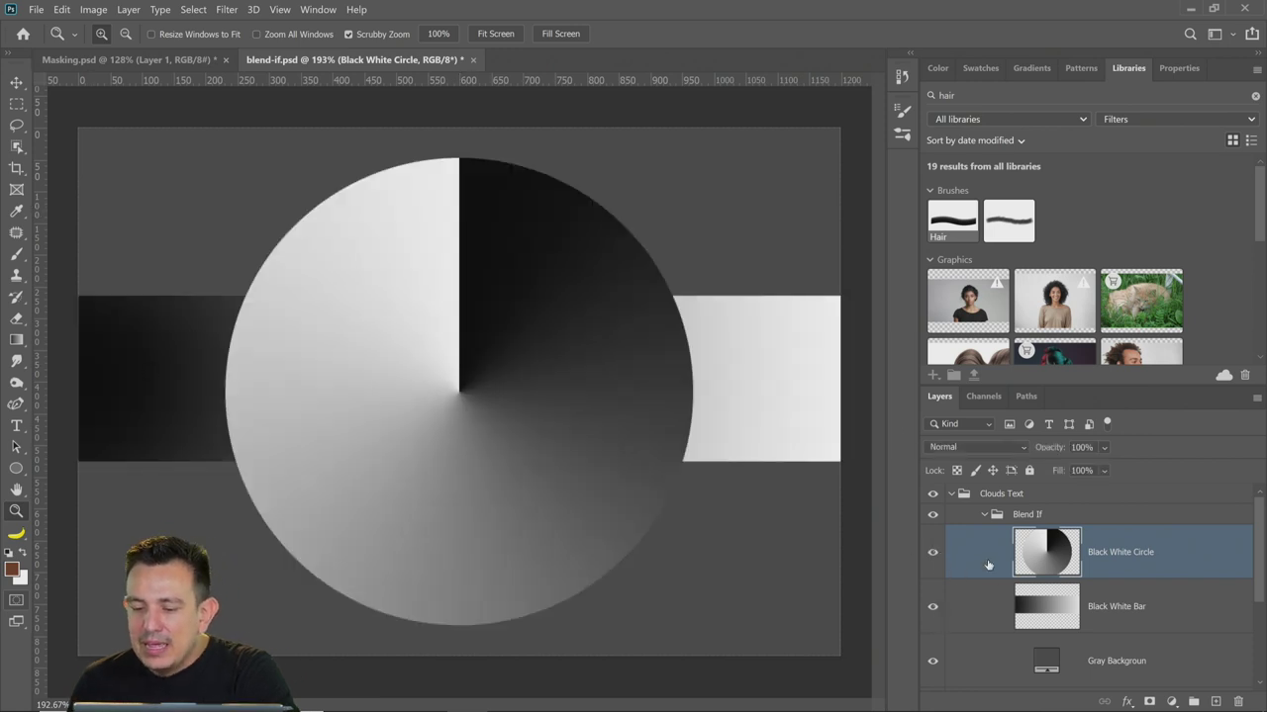
double_click(1218, 561)
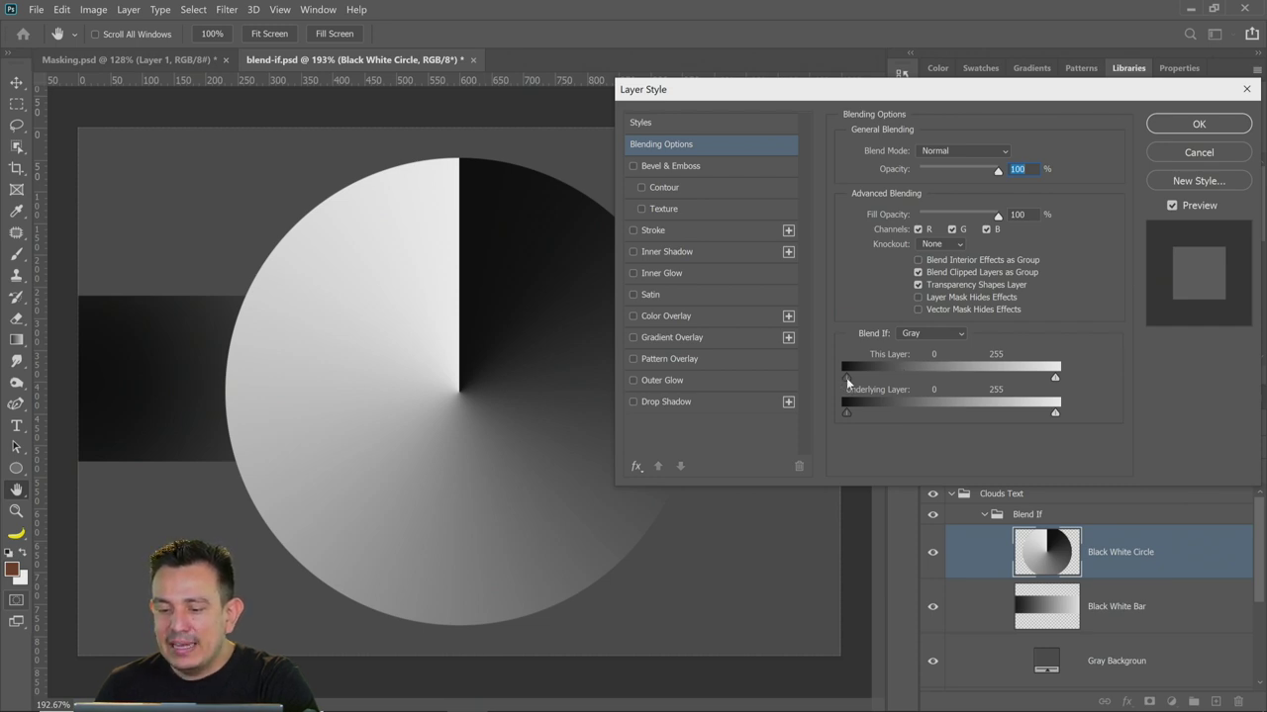
mouse_move(846, 379)
left_mouse_down()
mouse_move(883, 377)
mouse_move(846, 379)
left_mouse_up()
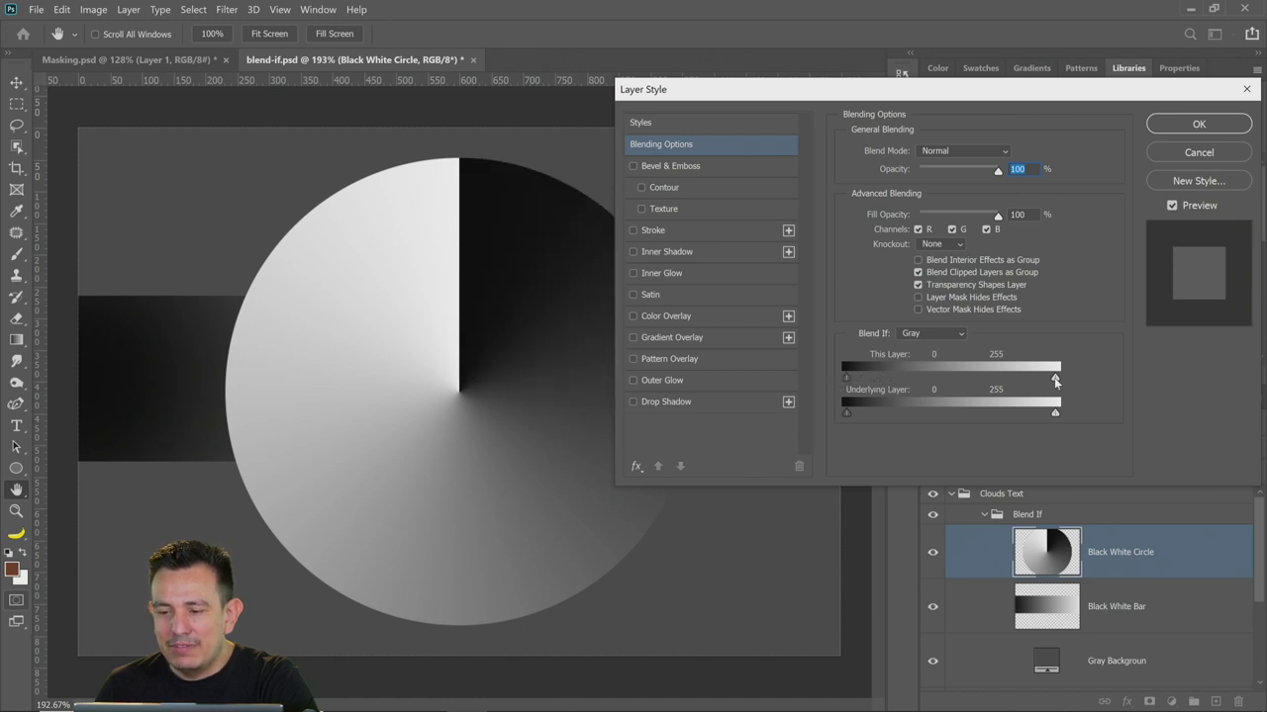
Try Blend If on the circle's This Layer range with white at 168, restore it to 255, and try black at 146 and 101
left_click_drag(1055, 381, 987, 398)
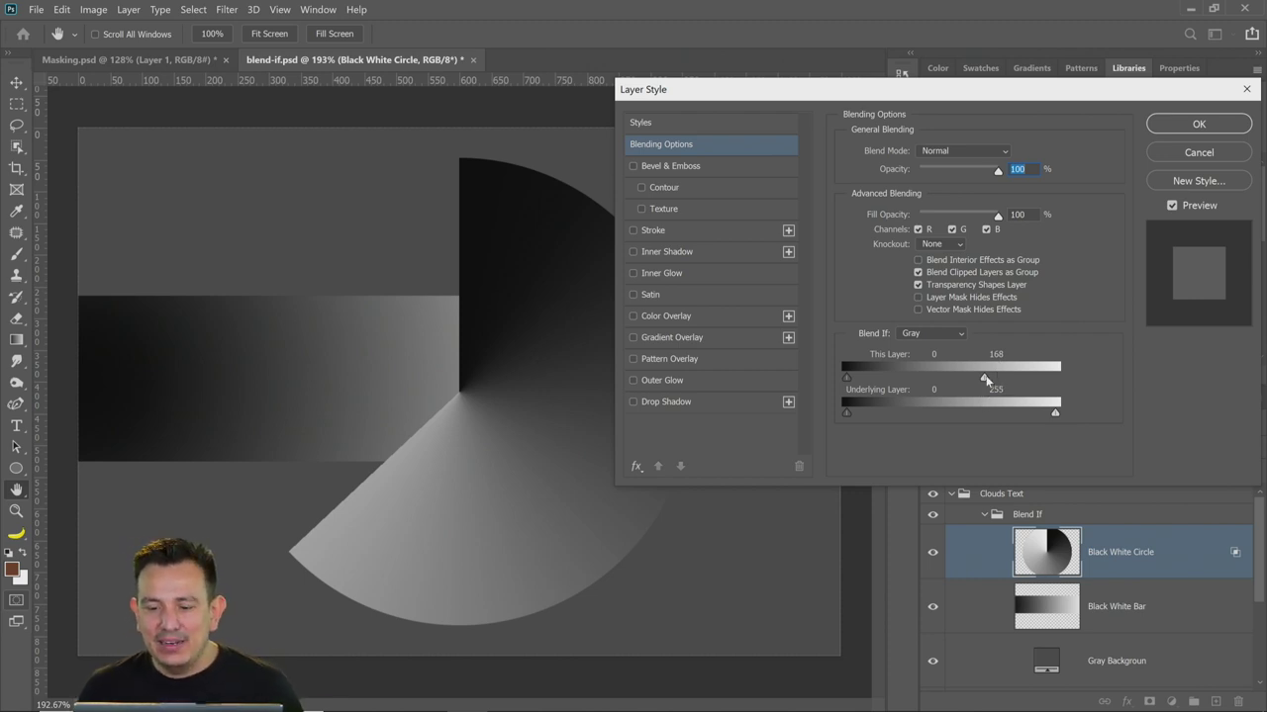
left_click_drag(984, 377, 1079, 378)
left_click_drag(847, 378, 966, 378)
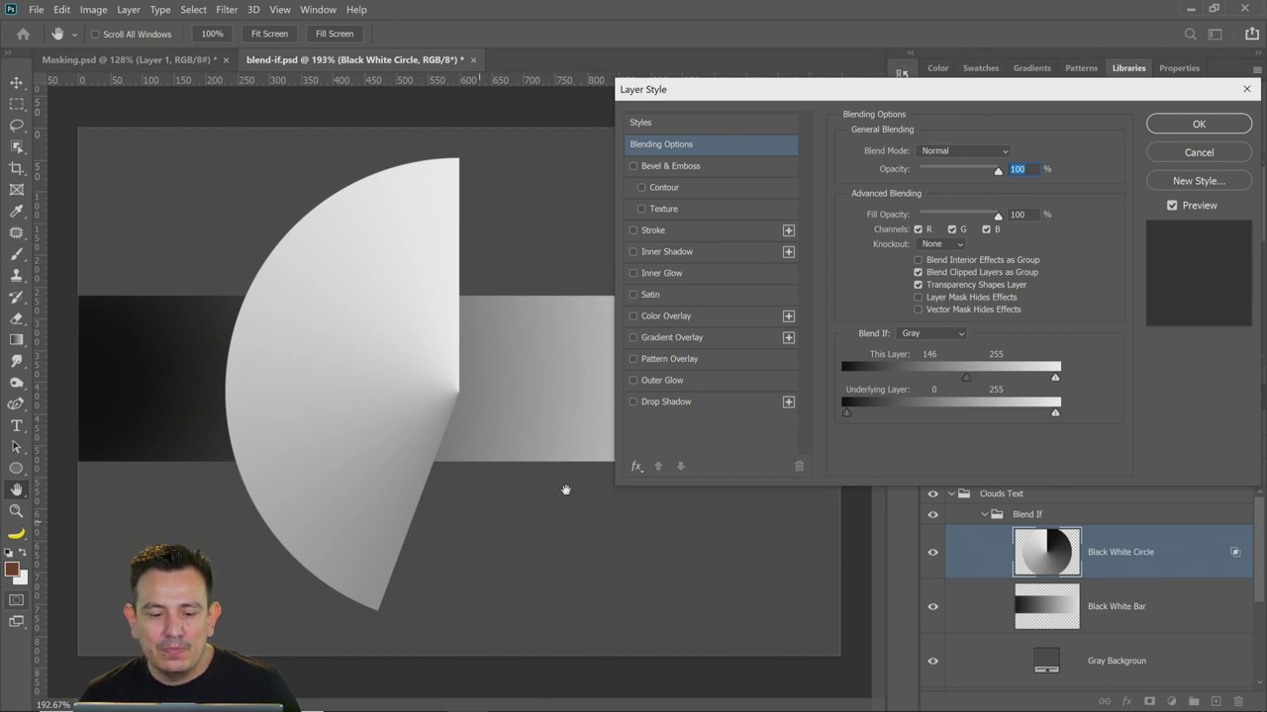
left_click_drag(966, 378, 930, 379)
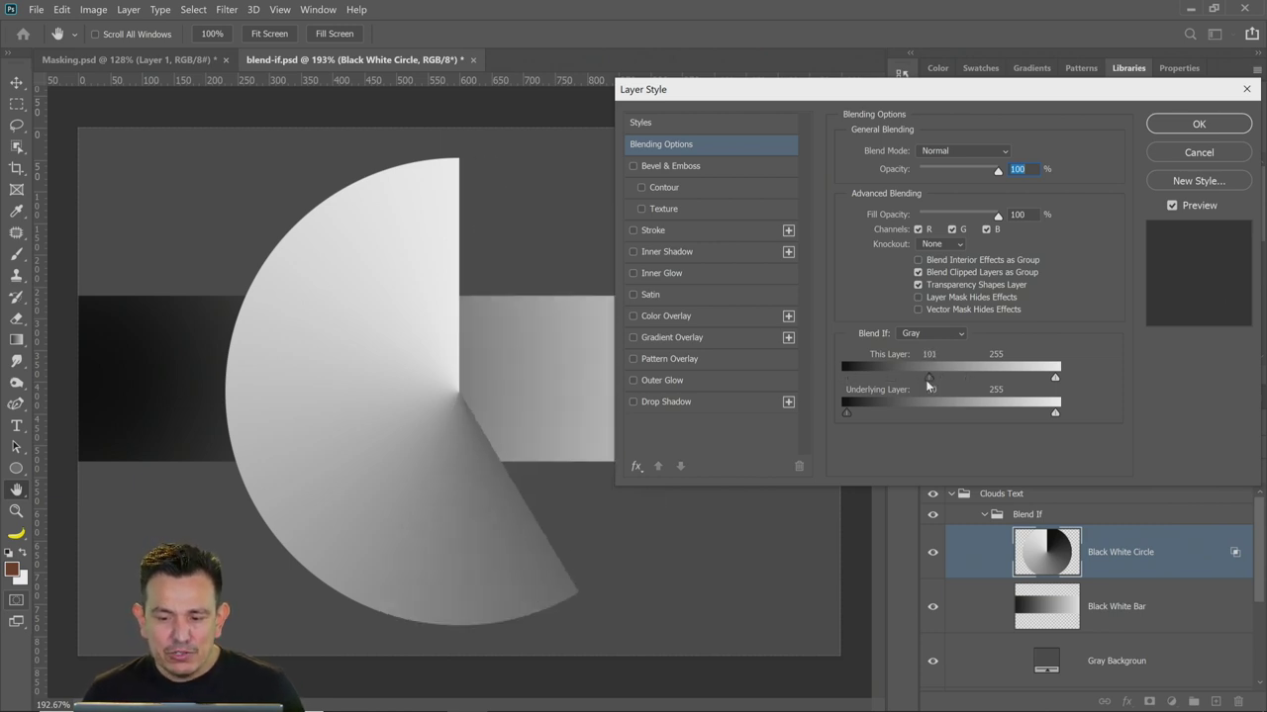
Try a soft transition by splitting the circle's This Layer black value to 54 / 144, and reset it to 0
key("alt")
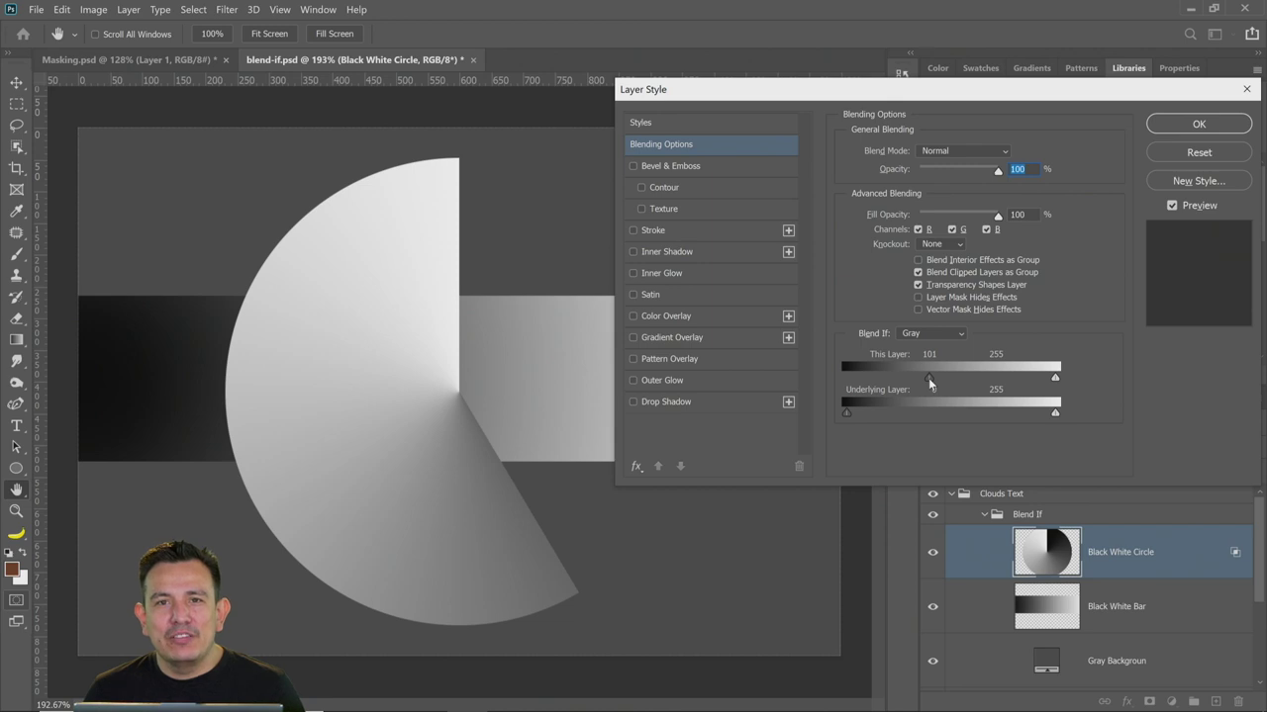
left_click_drag(929, 378, 889, 378)
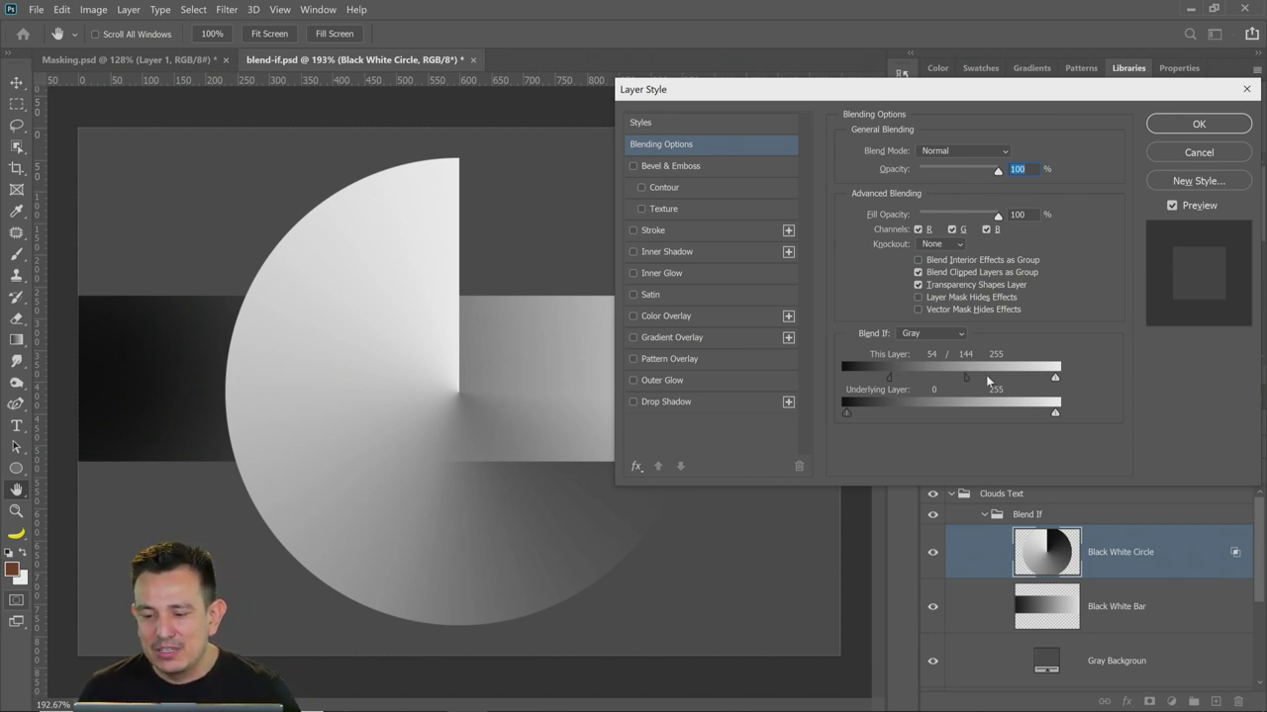
left_click_drag(970, 379, 837, 384)
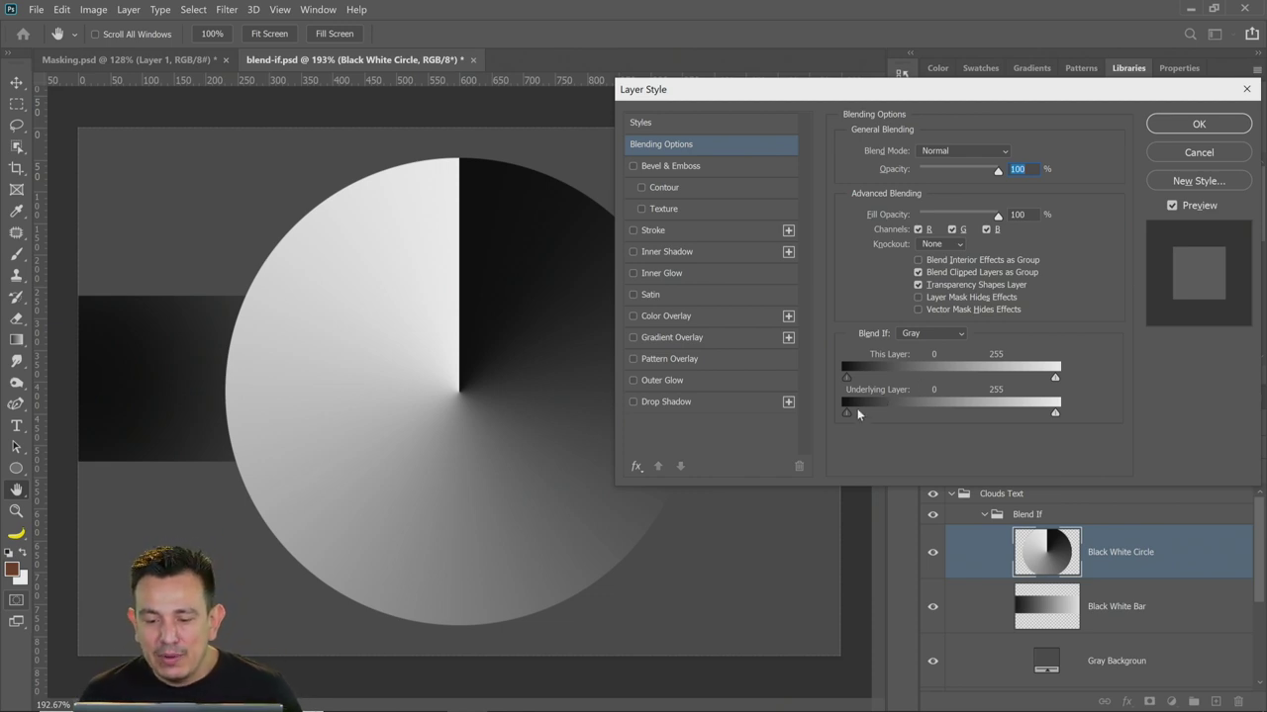
Try the circle's Underlying Layer black and white ranges, including white at 25, and discard the layer style changes
left_click_drag(868, 410, 820, 425)
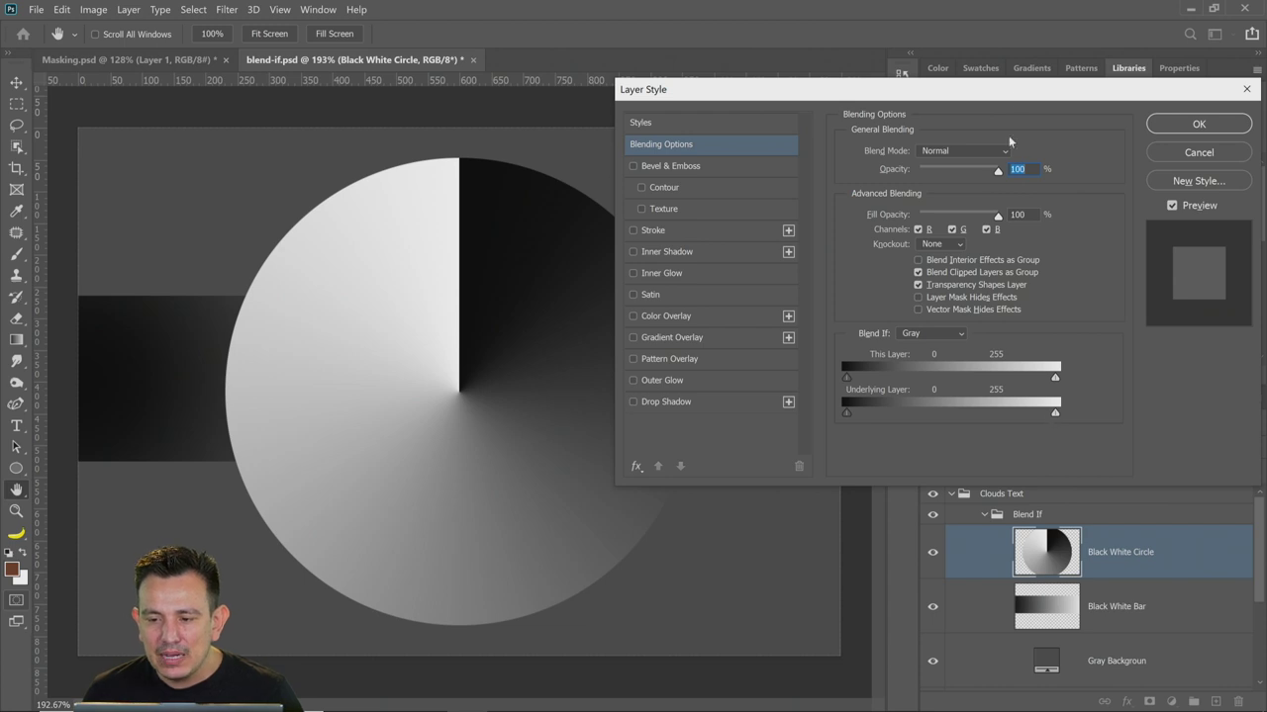
left_click_drag(1010, 413, 1080, 413)
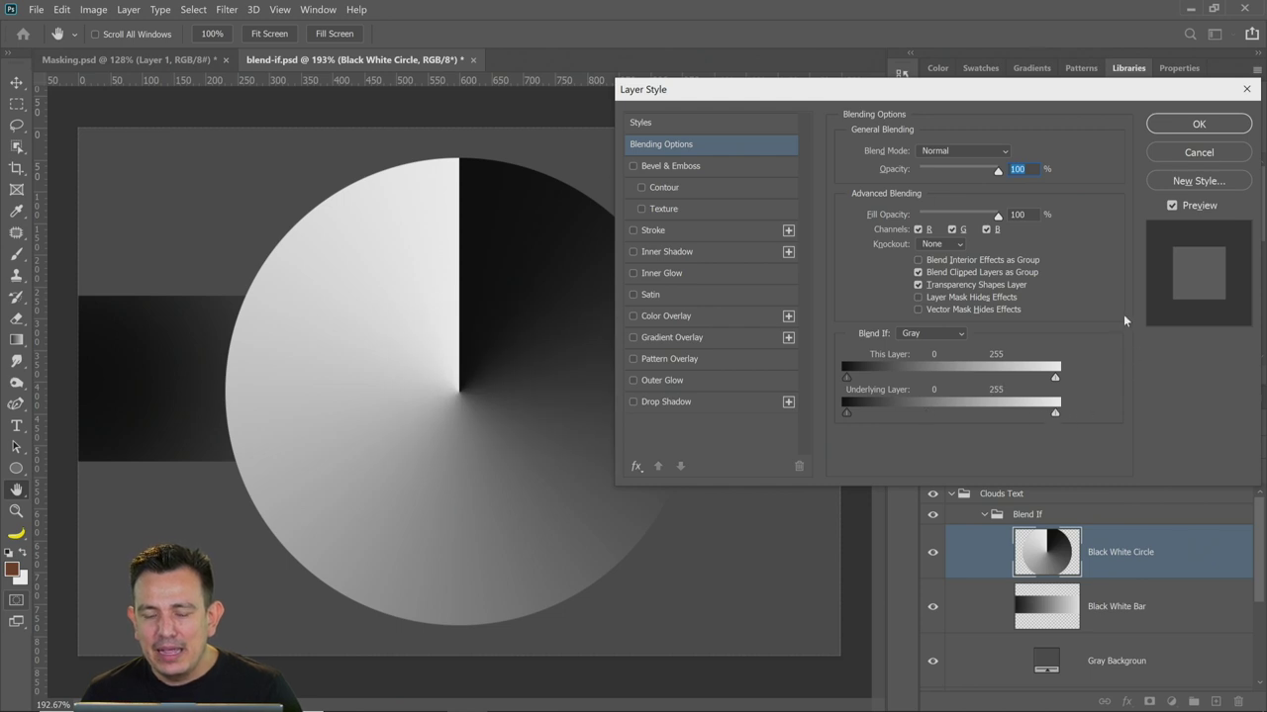
left_click_drag(1054, 414, 870, 430)
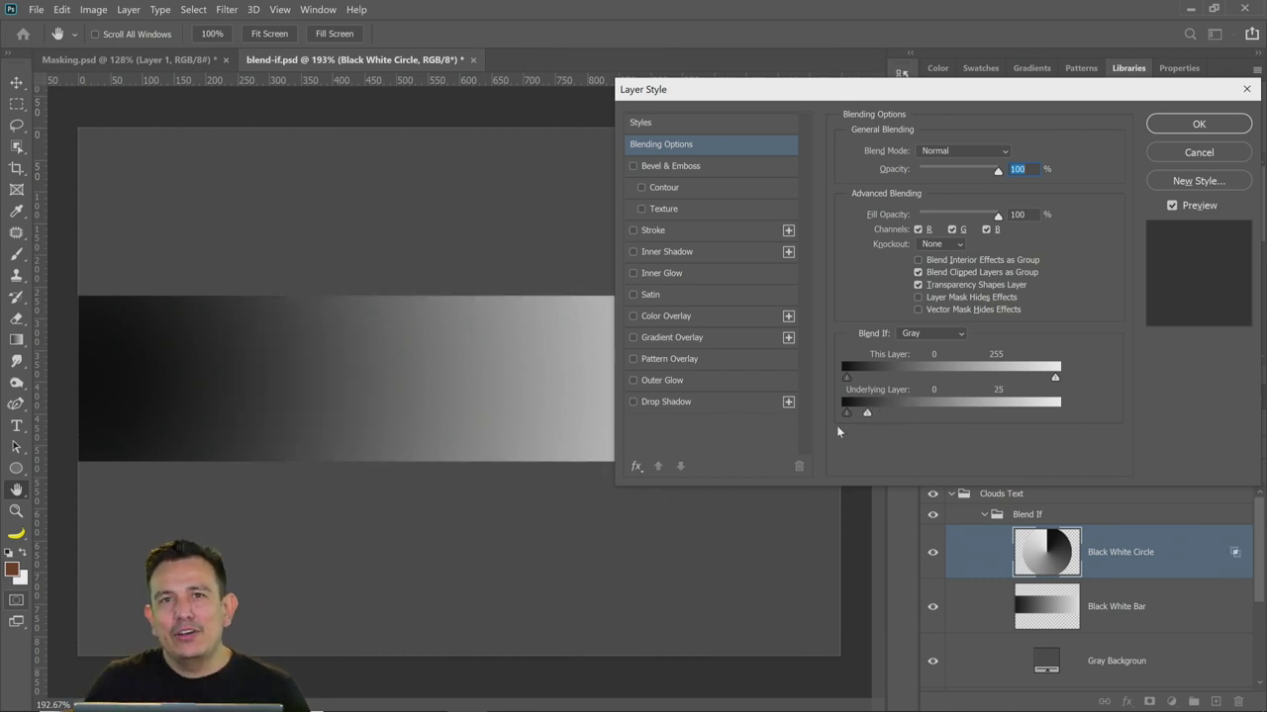
left_click_drag(867, 413, 1090, 411)
left_click(1187, 155)
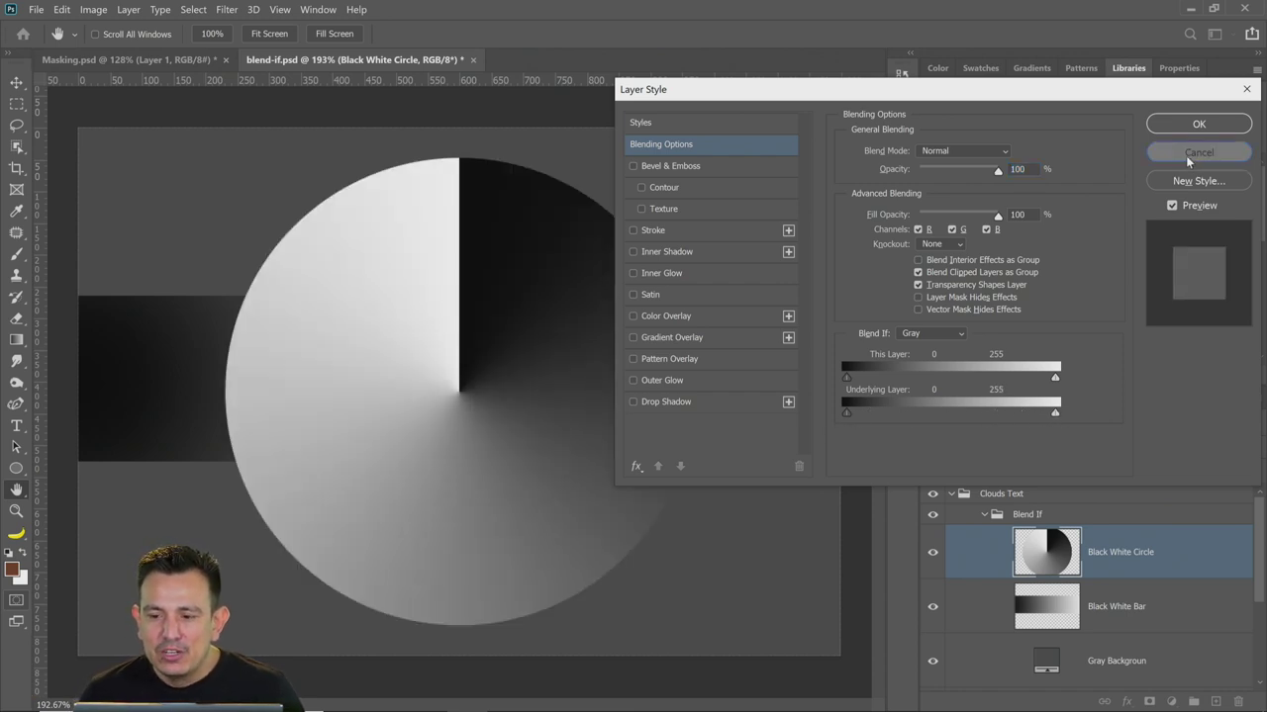
Collapse and hide the Blend If group inside Clouds Text
left_click(981, 520)
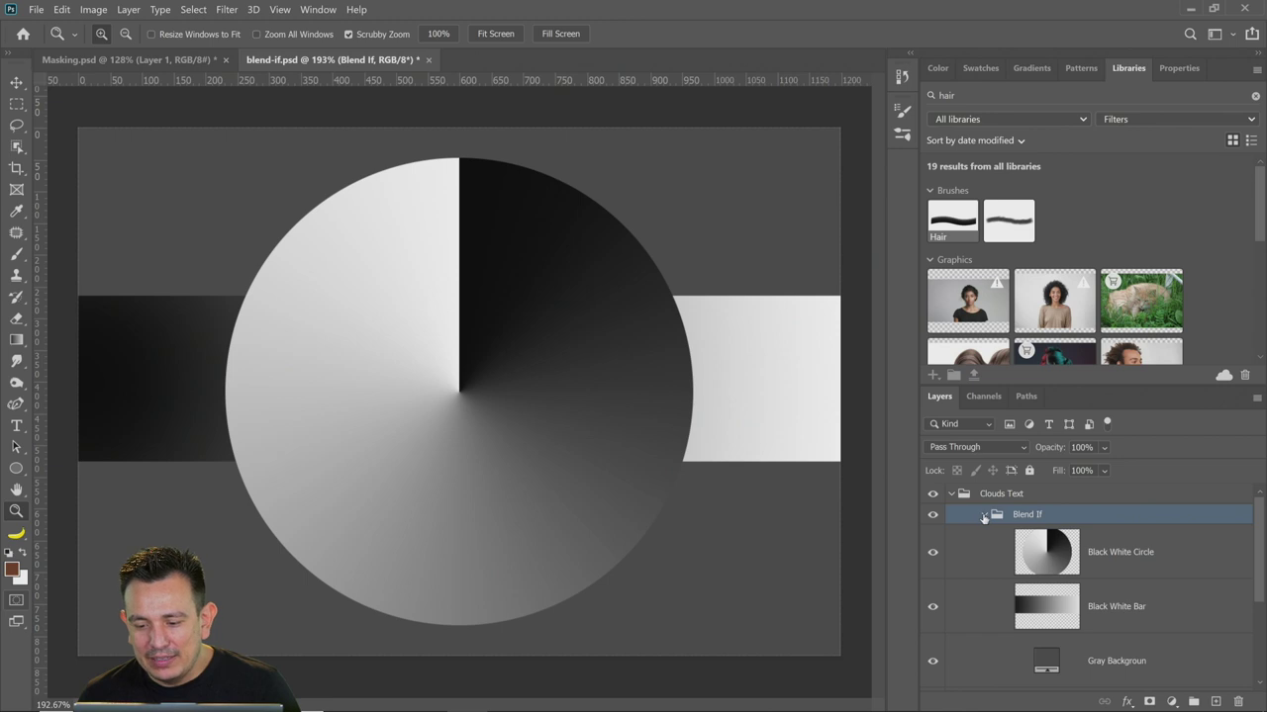
left_click(984, 515)
left_click(932, 514)
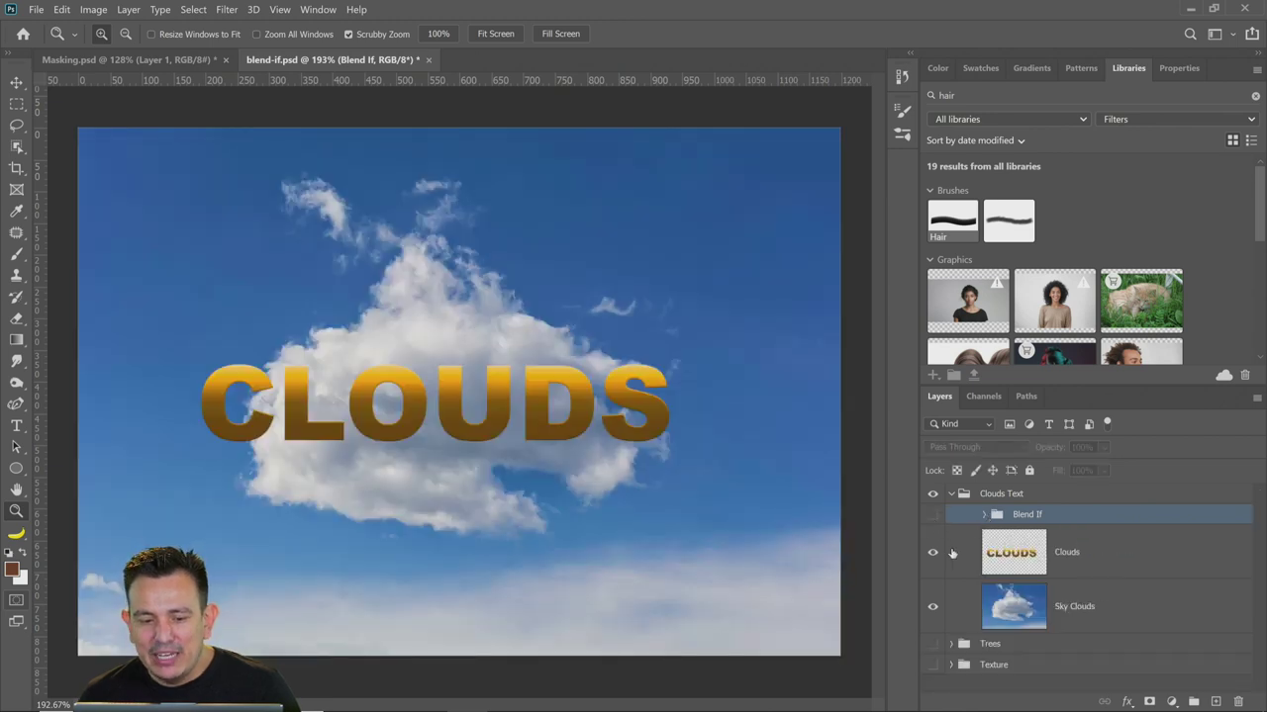
Move the Clouds text layer slightly up and to the right, centering the word over the cloud
left_click(1106, 571)
key("v")
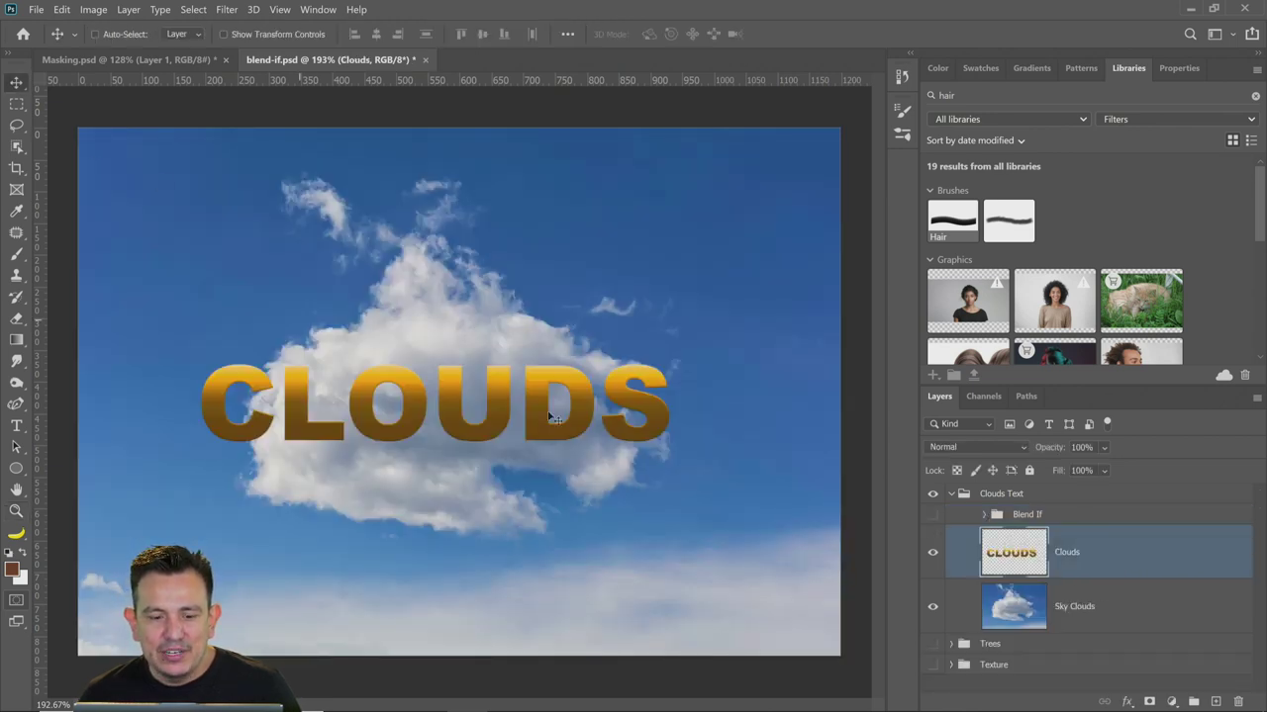
left_click_drag(629, 420, 605, 396)
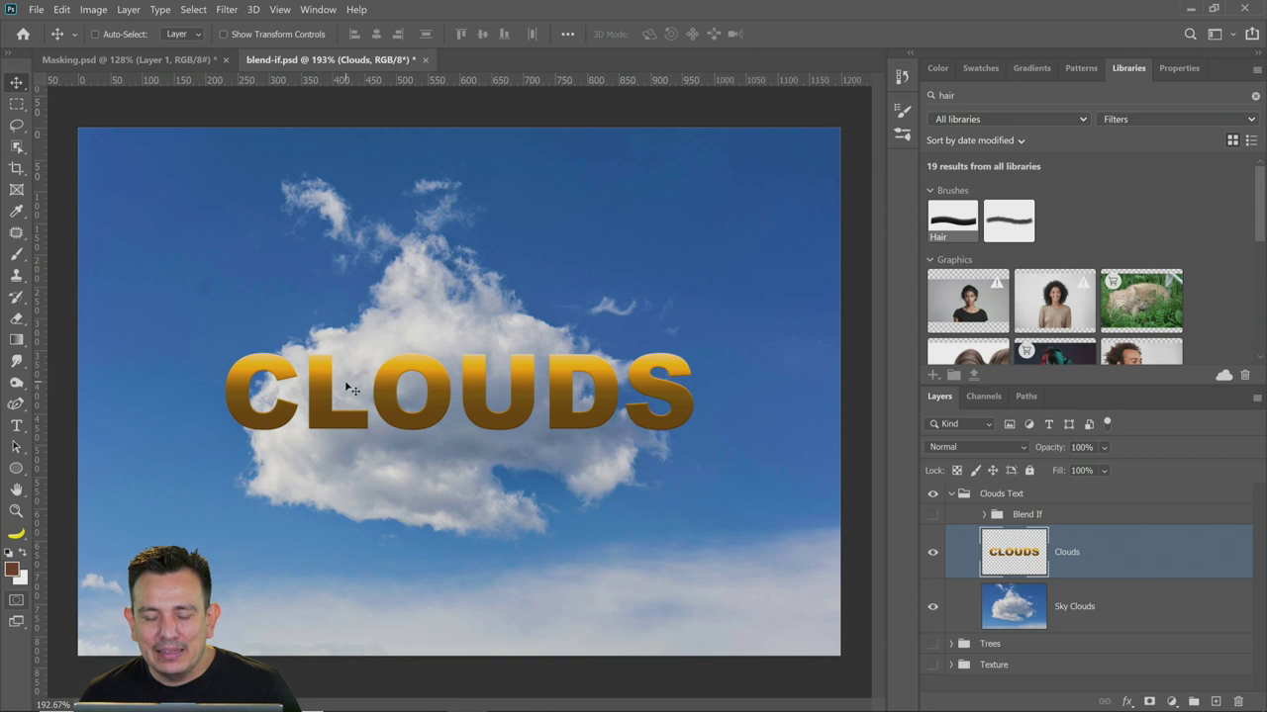
Apply Blend If to the Clouds text with Underlying Layer white split at 89 / 168, and move the text behind the cloud's upper part
double_click(1182, 565)
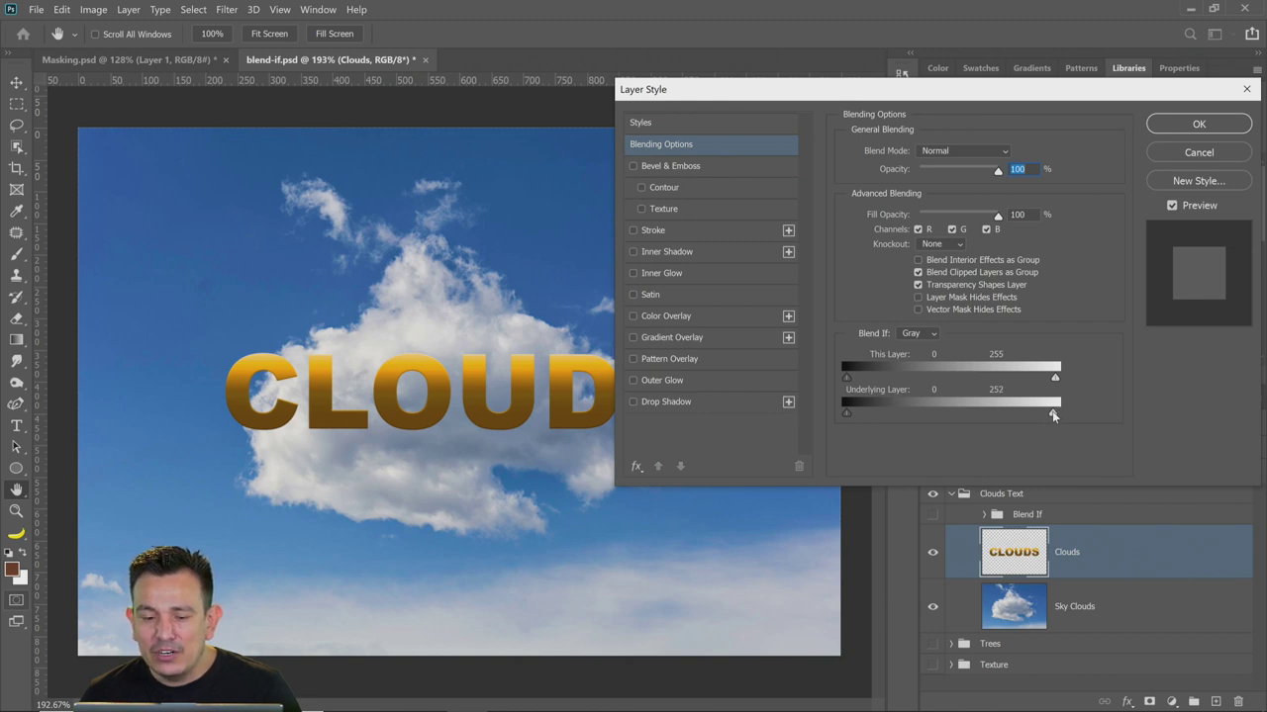
left_click_drag(1052, 410, 967, 433)
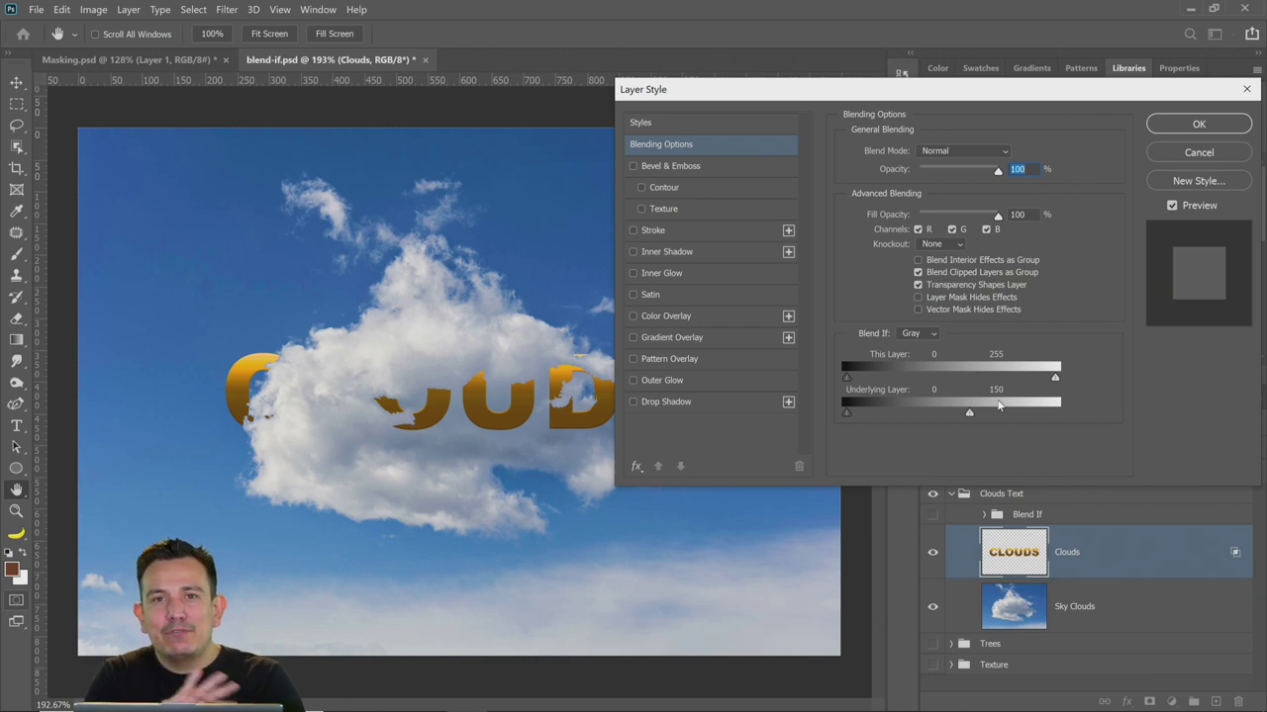
key("alt")
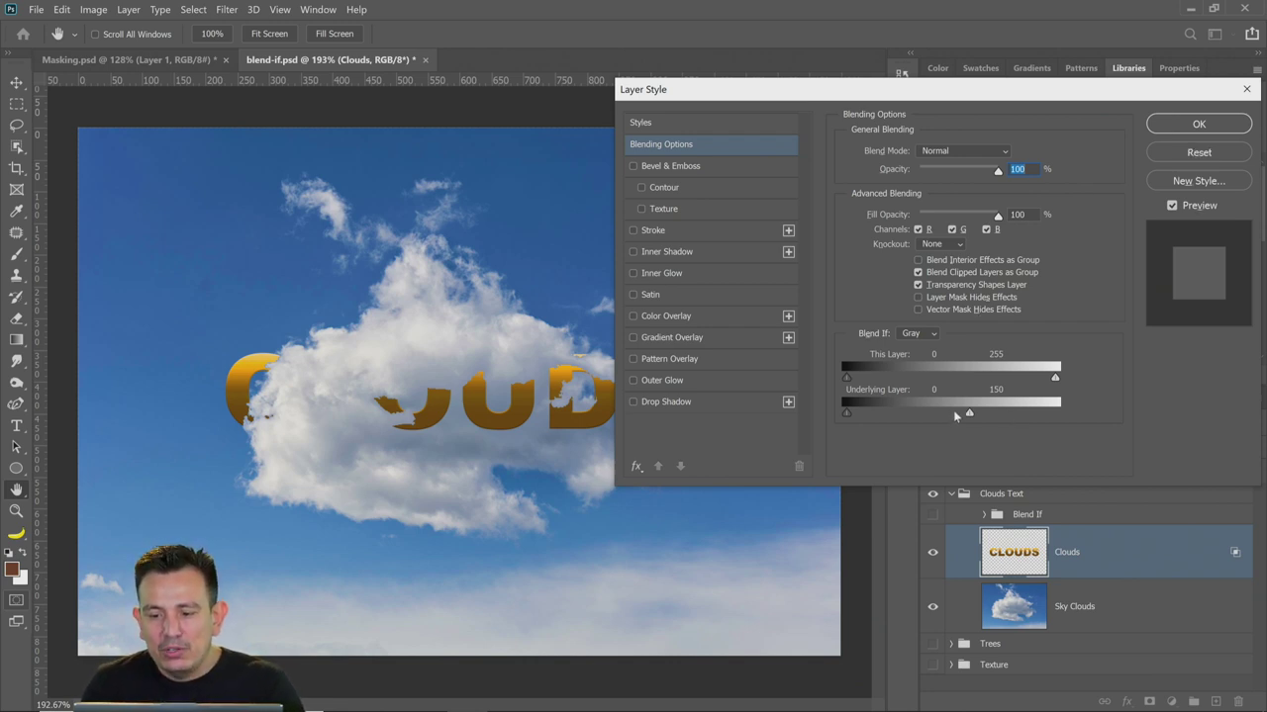
left_click_drag(968, 415, 1010, 419)
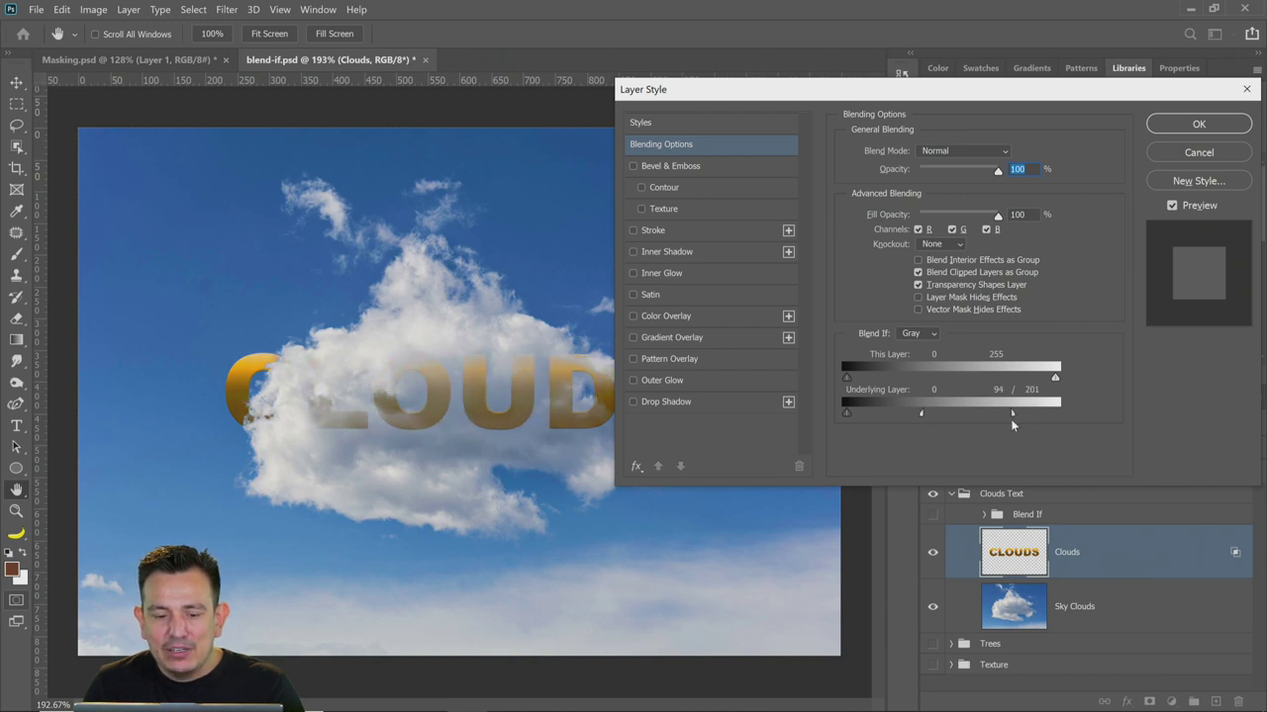
mouse_move(934, 416)
left_mouse_down()
mouse_move(960, 409)
mouse_move(911, 417)
left_mouse_up()
left_click_drag(1012, 414, 986, 416)
left_click(1198, 124)
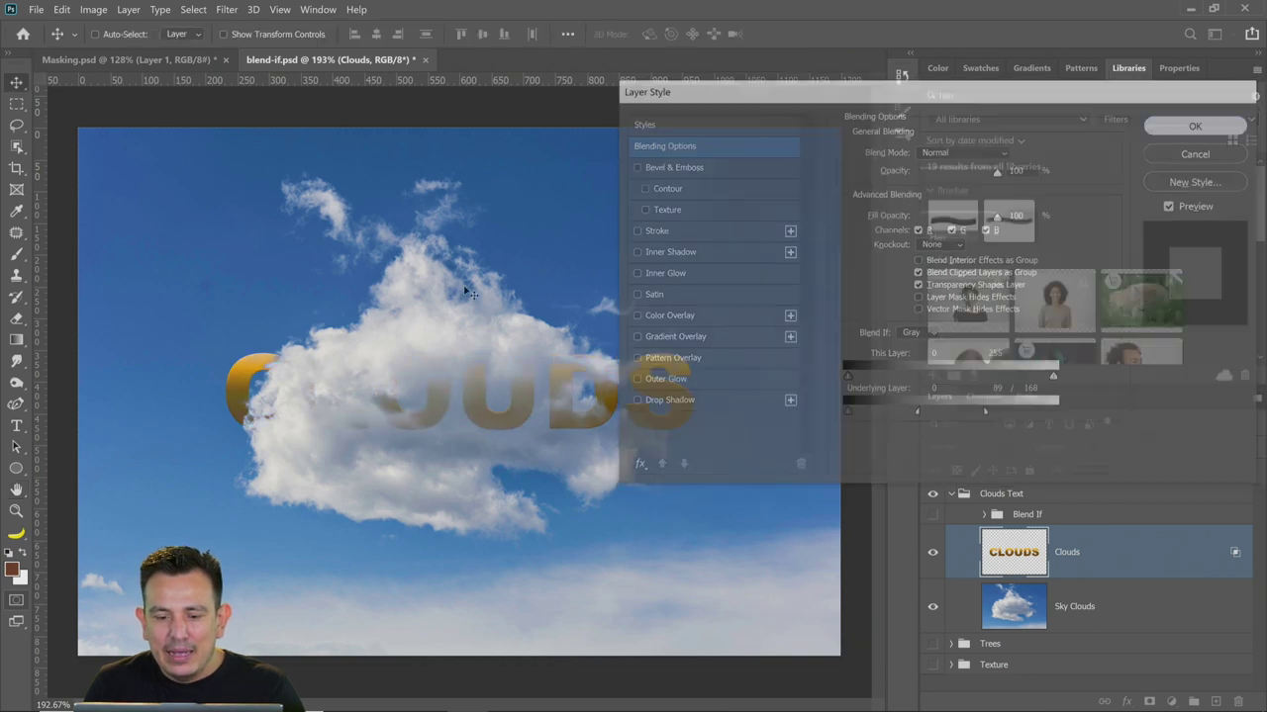
left_click_drag(638, 407, 572, 287)
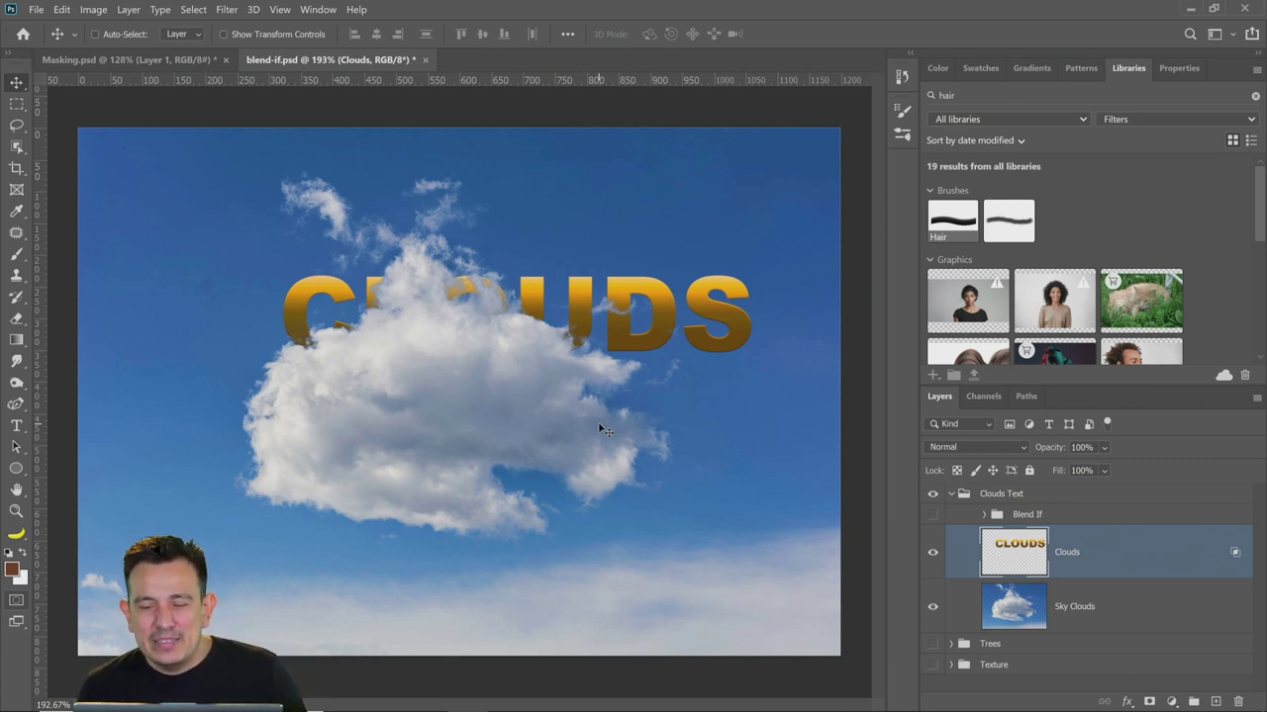
Collapse and hide the Clouds Text group, and show and expand the Trees group
left_click(951, 493)
left_click(932, 494)
left_click(932, 515)
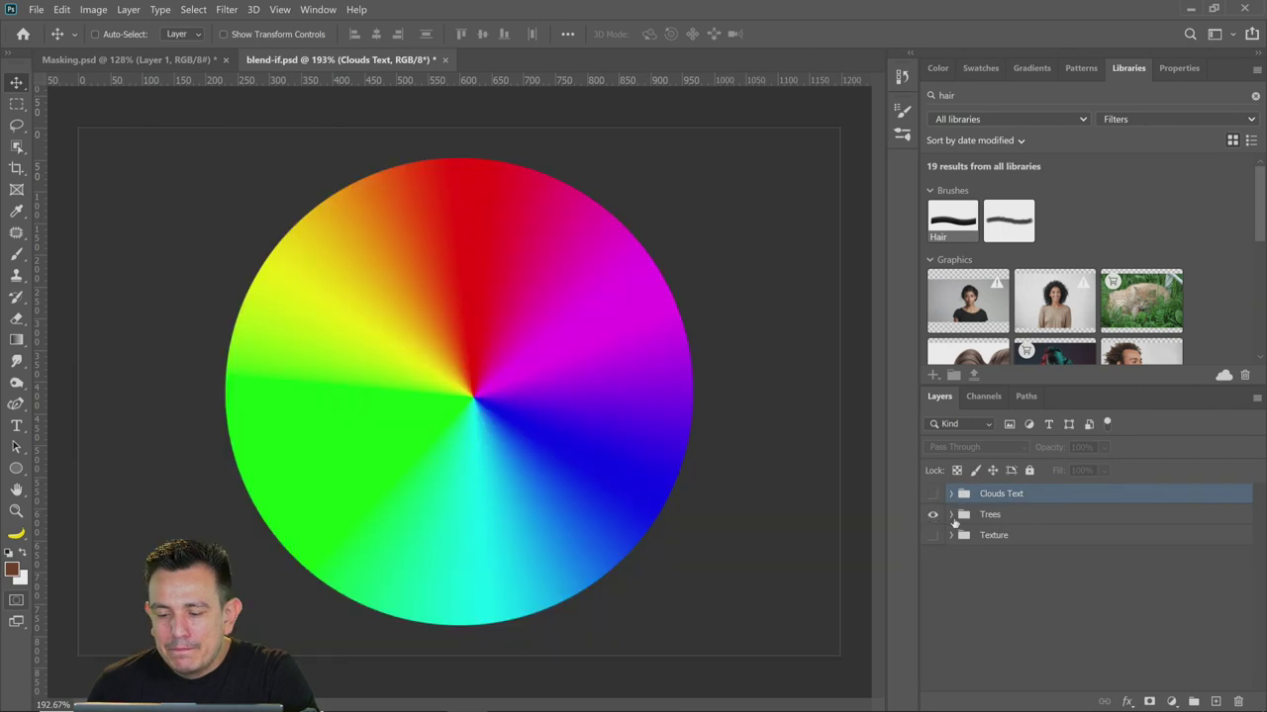
left_click(950, 516)
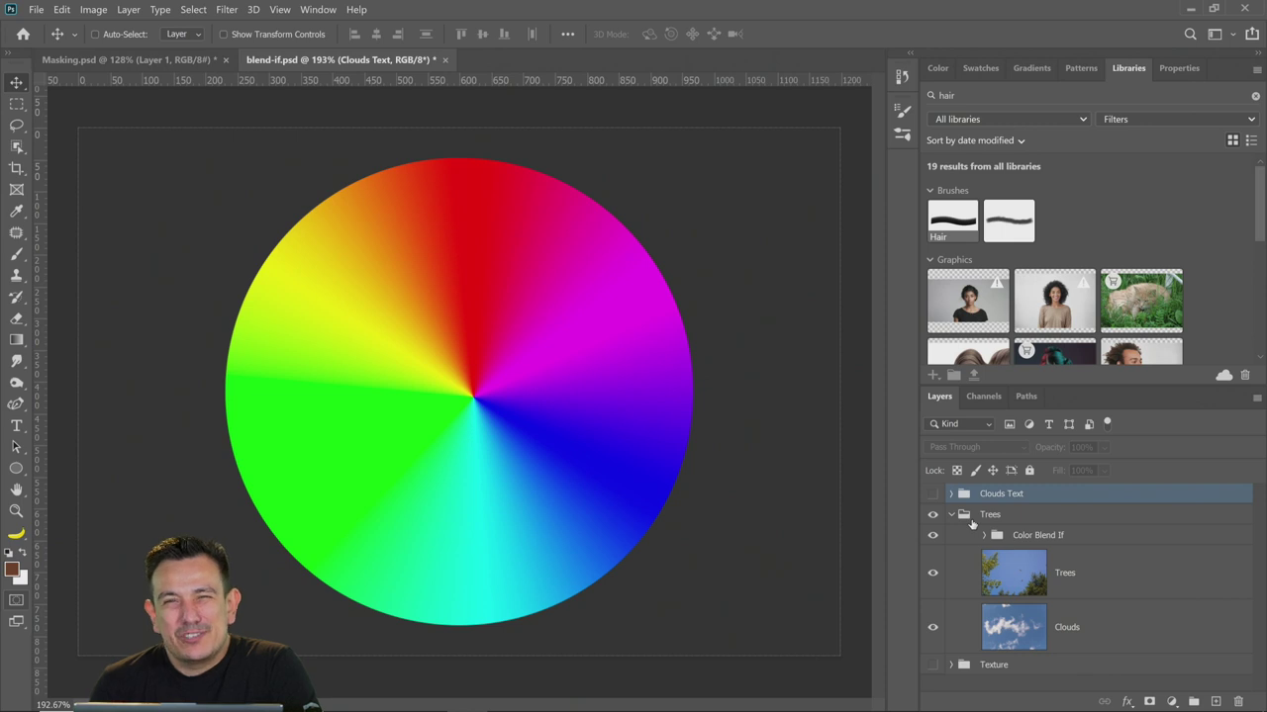
View the color wheel's Red, Green and Blue channels individually, and return to the RGB composite
left_click(984, 399)
left_click(989, 451)
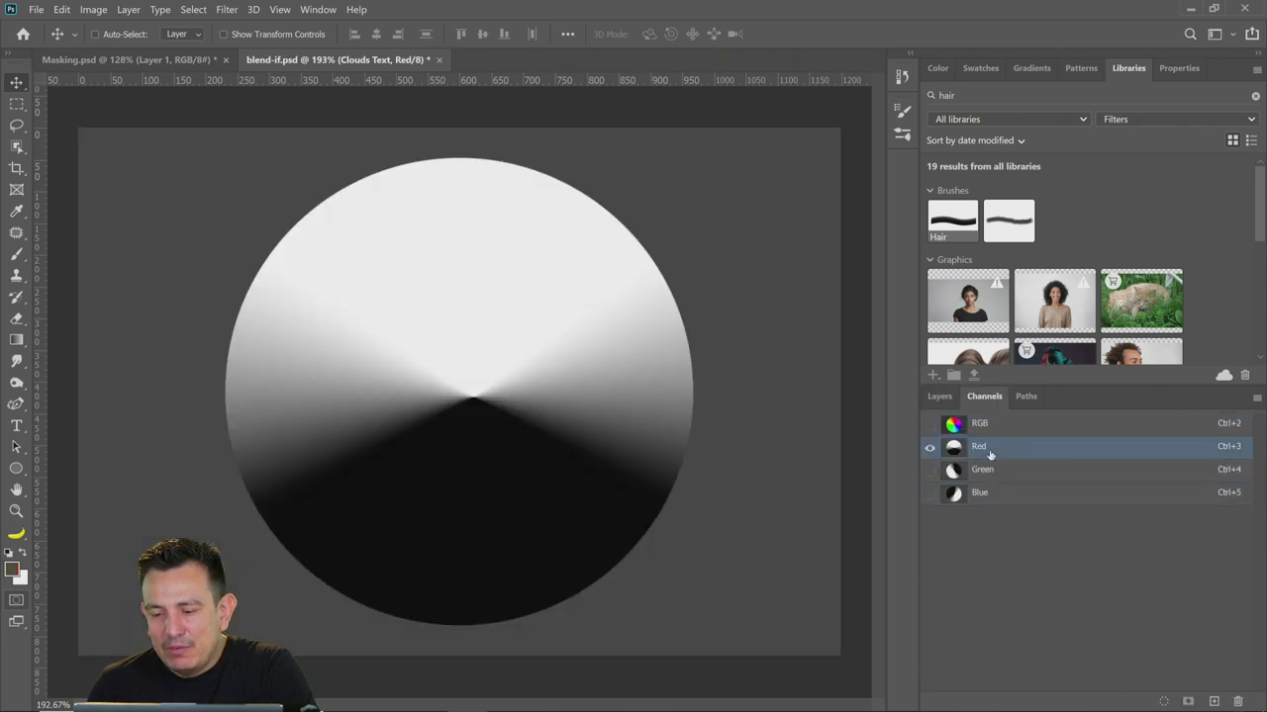
left_click(993, 473)
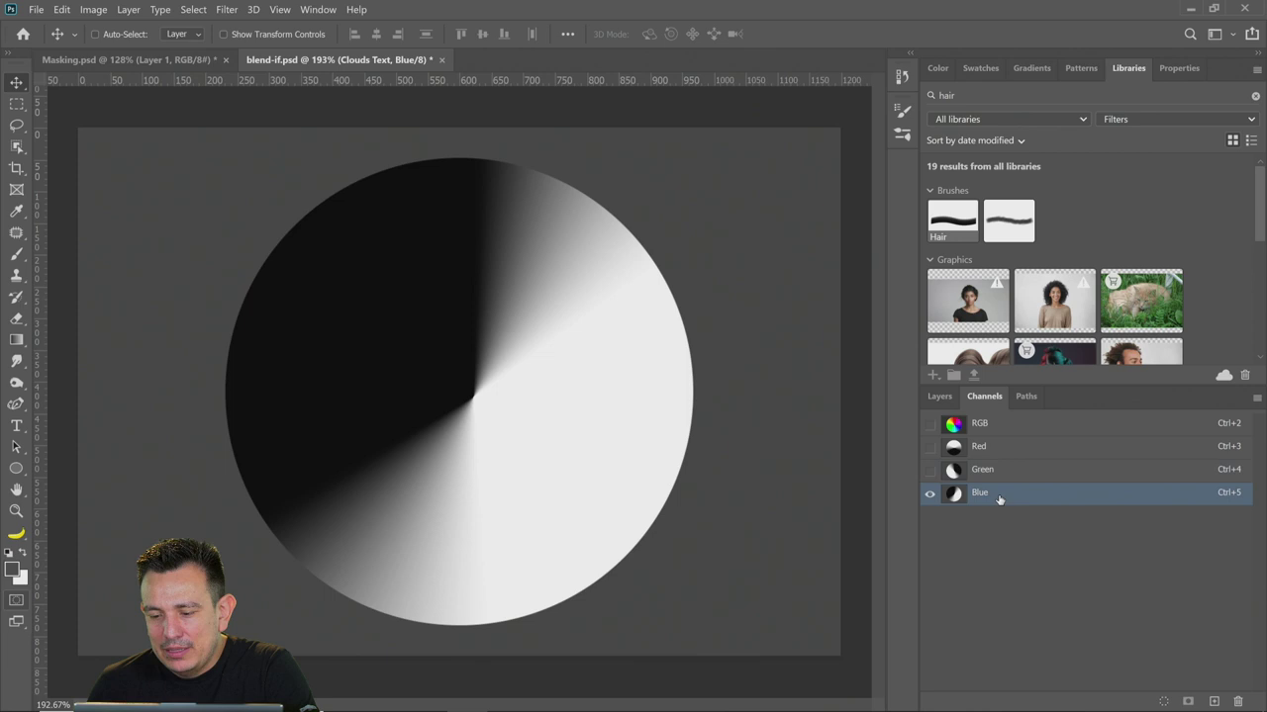
left_click(980, 447)
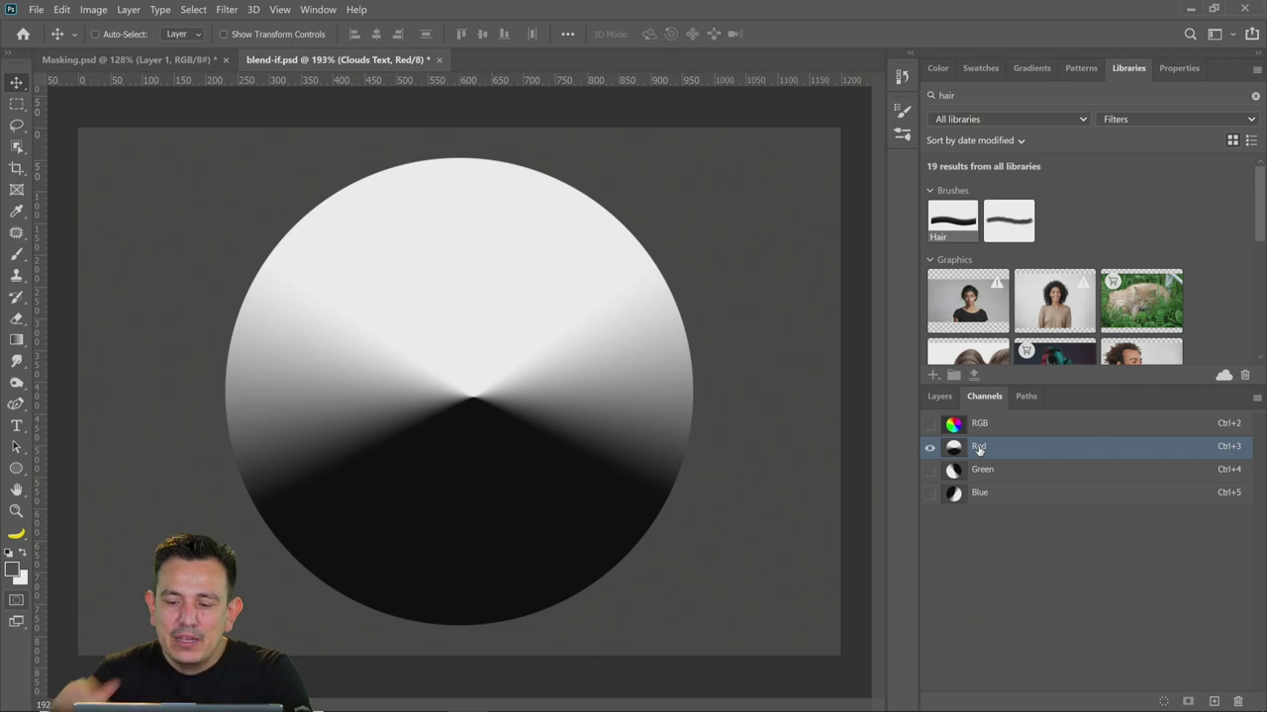
left_click(985, 425)
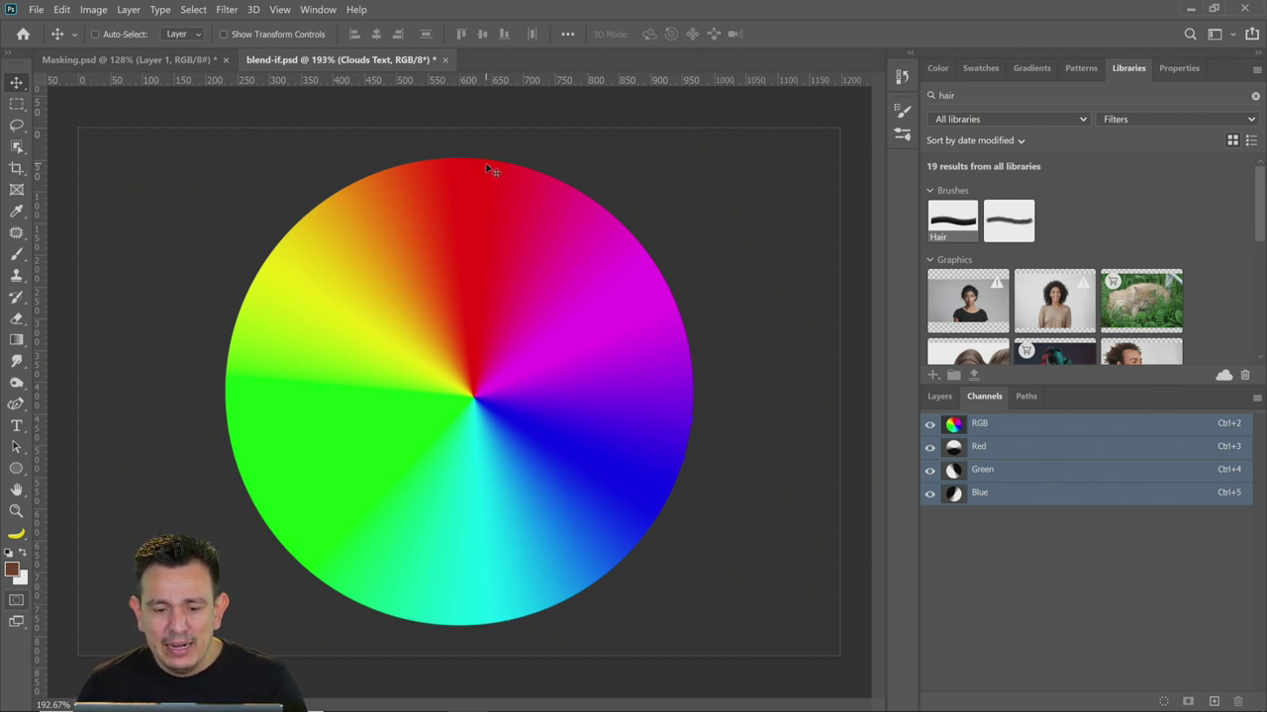
Compare the color wheel's Red, Green and Blue channels against the full RGB composite, ending on the Blue channel
left_click(975, 447)
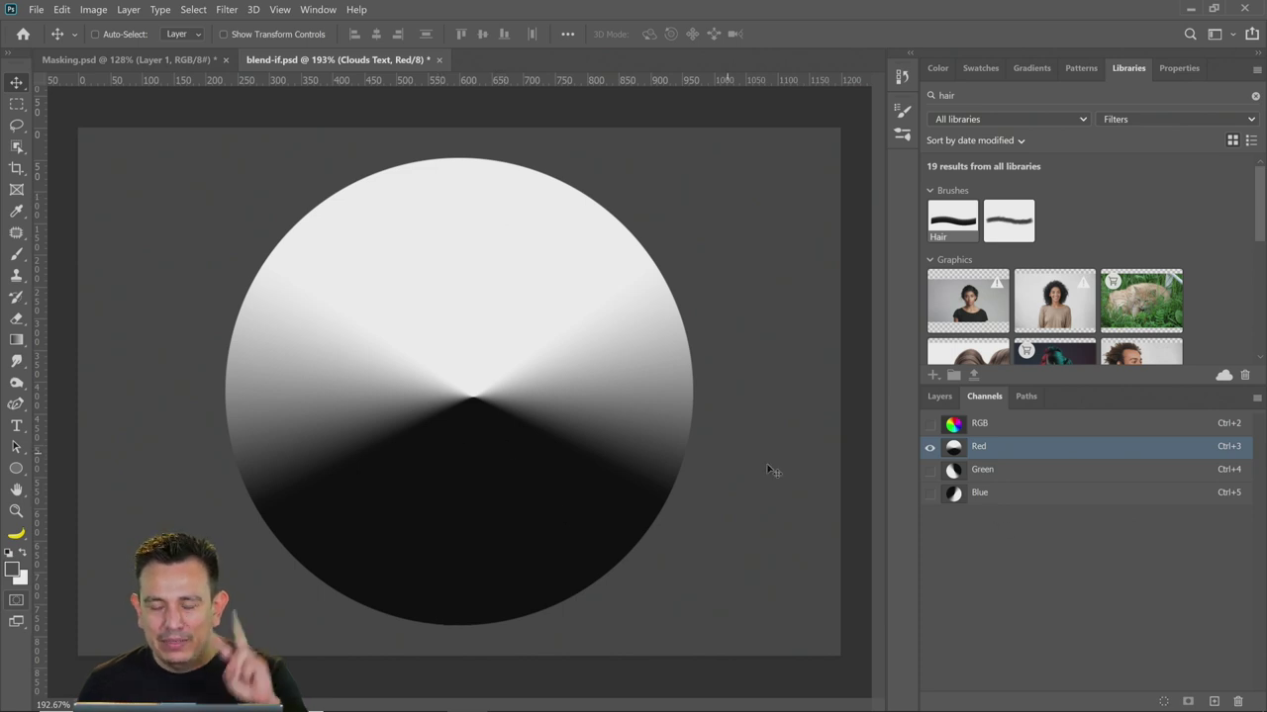
left_click(979, 469)
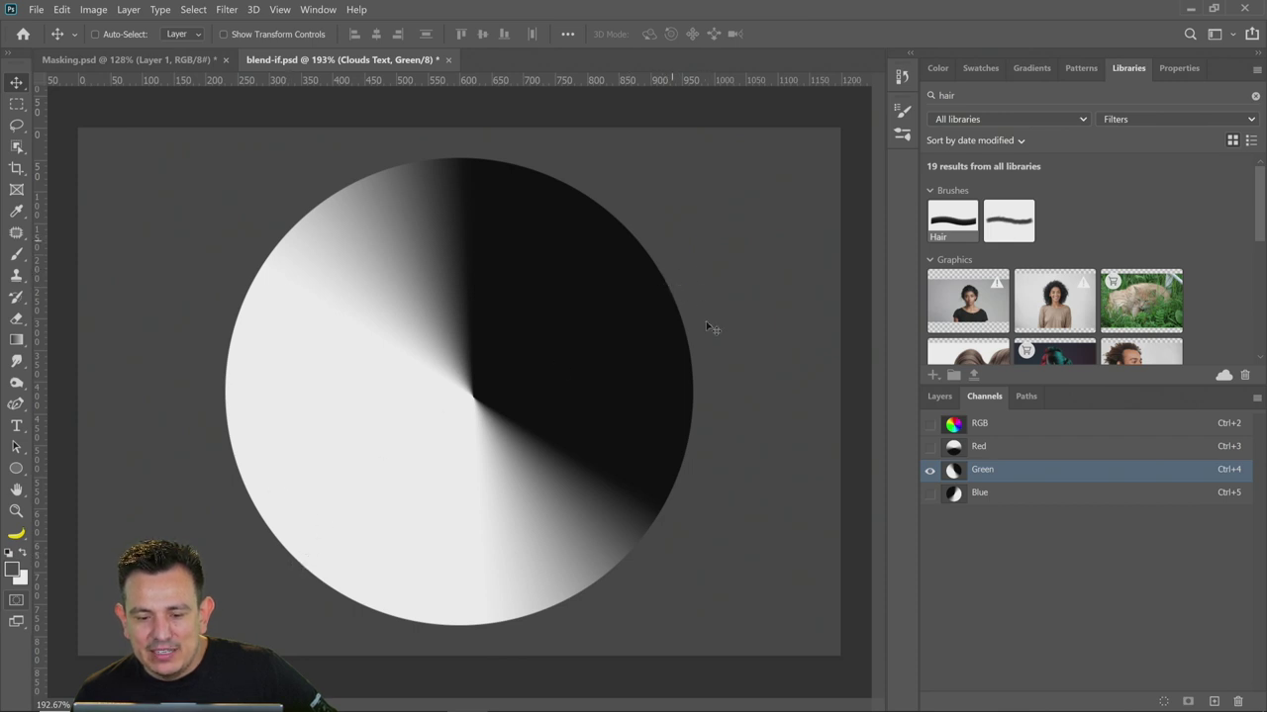
left_click(992, 432)
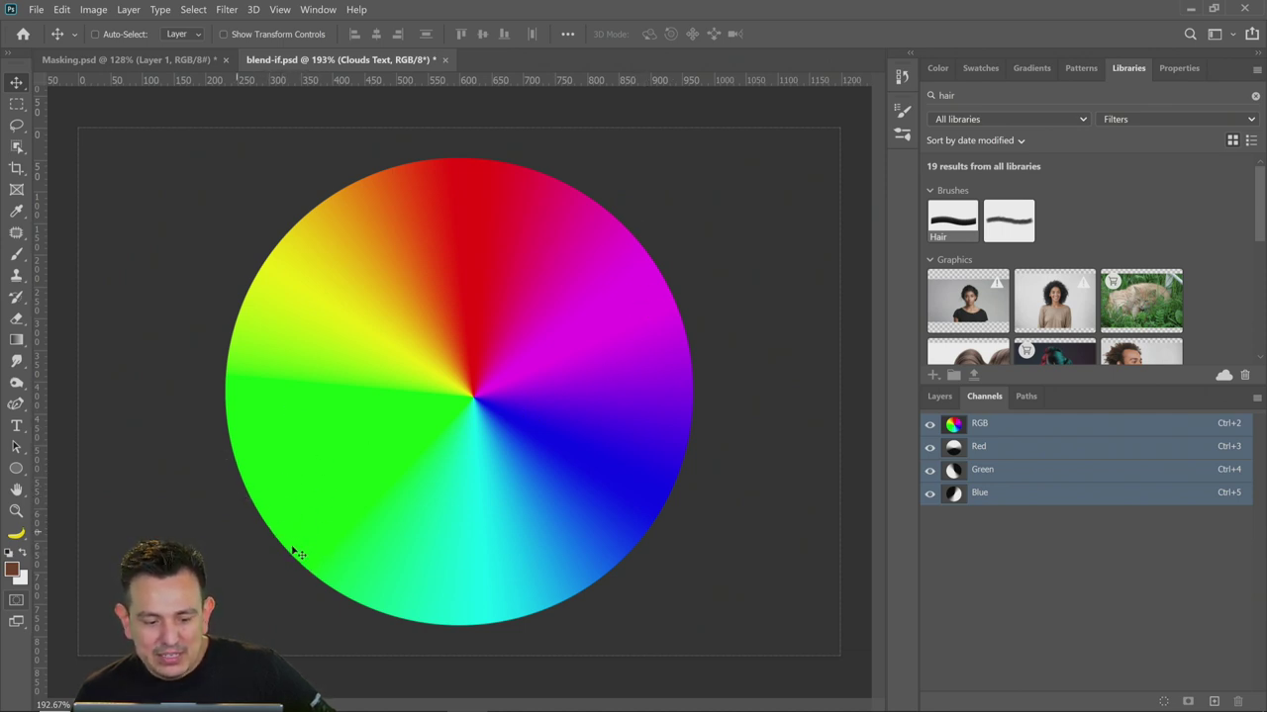
left_click(995, 497)
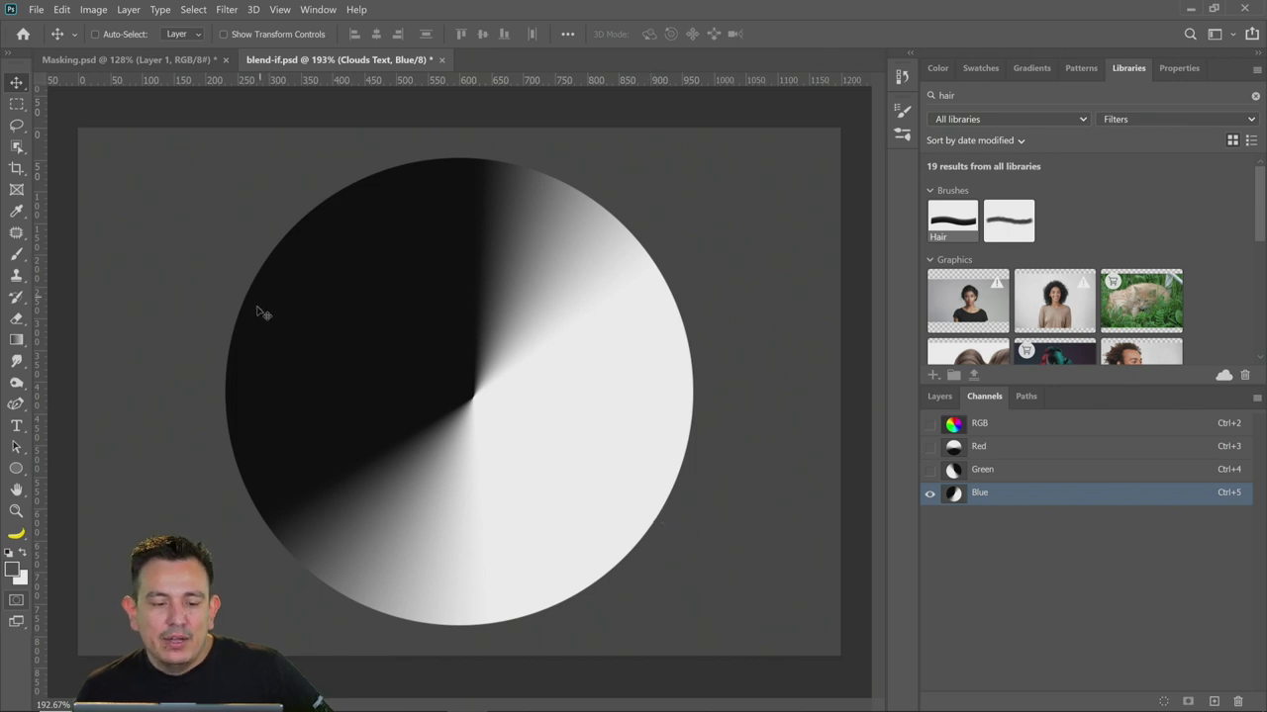
left_click(979, 428)
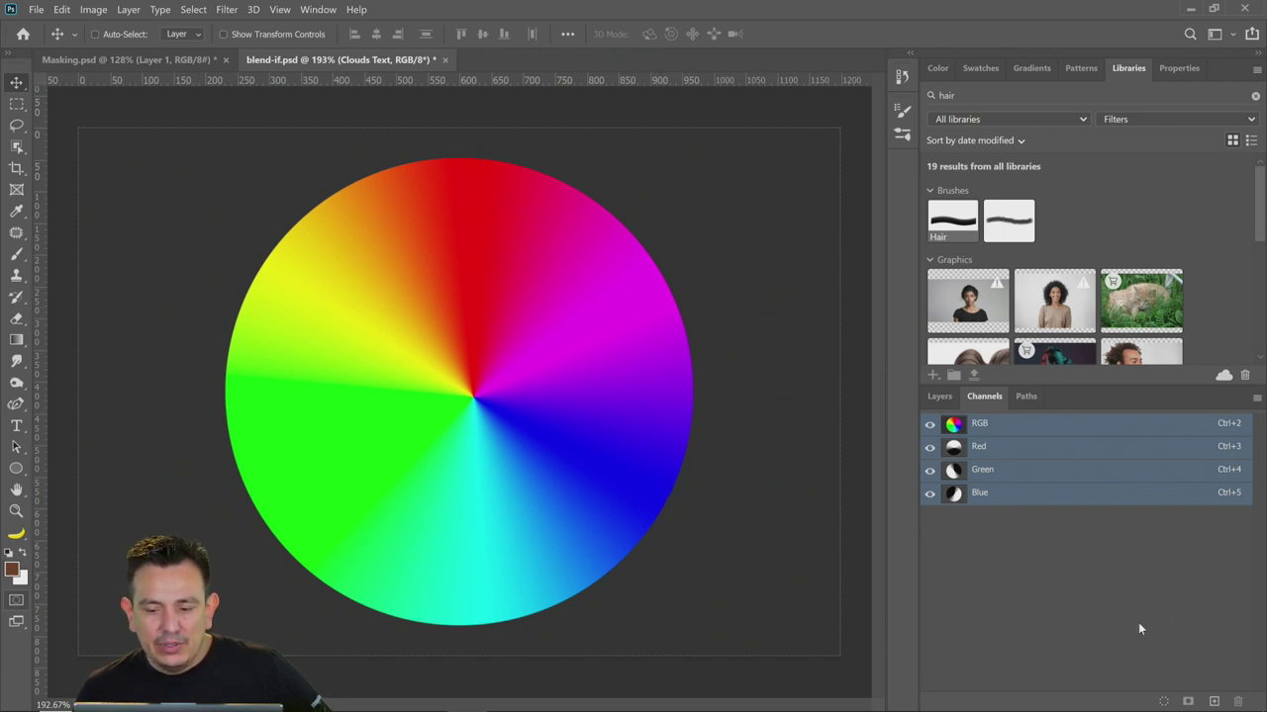
left_click(994, 490)
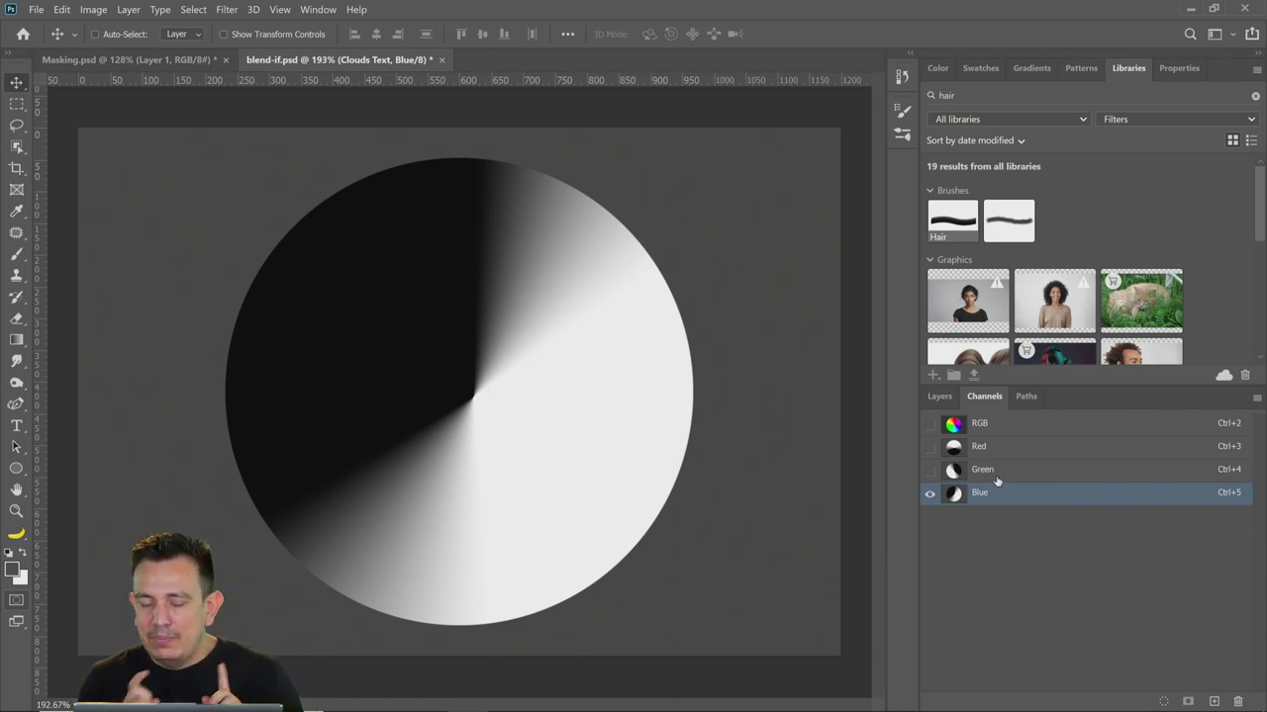
View the color wheel's Red channel alone, and return to the RGB composite and the layer list
left_click(973, 448)
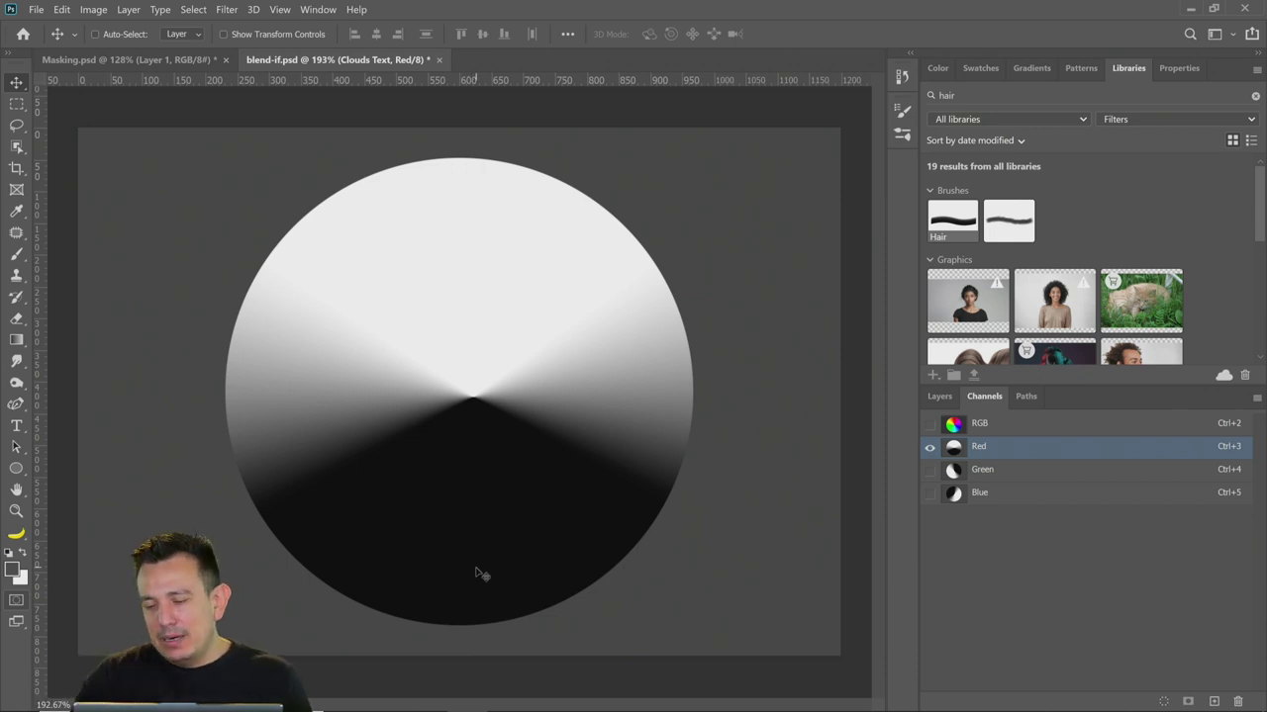
left_click(951, 418)
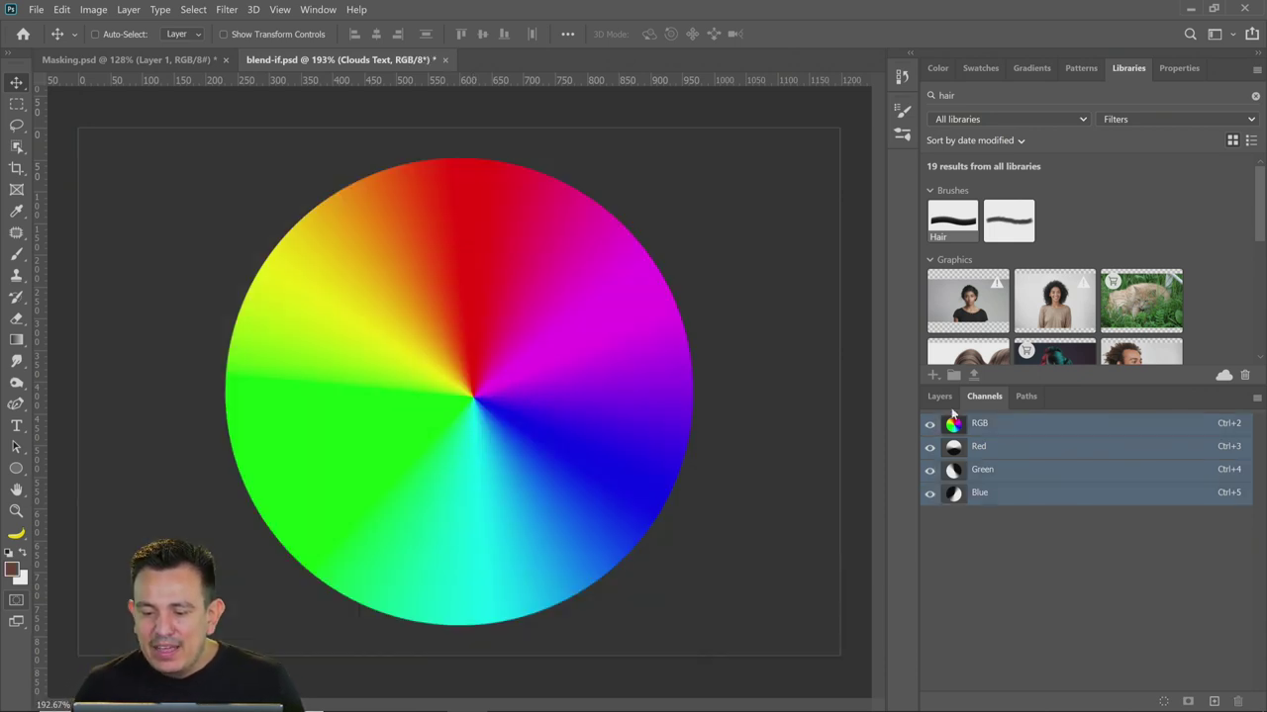
left_click(939, 397)
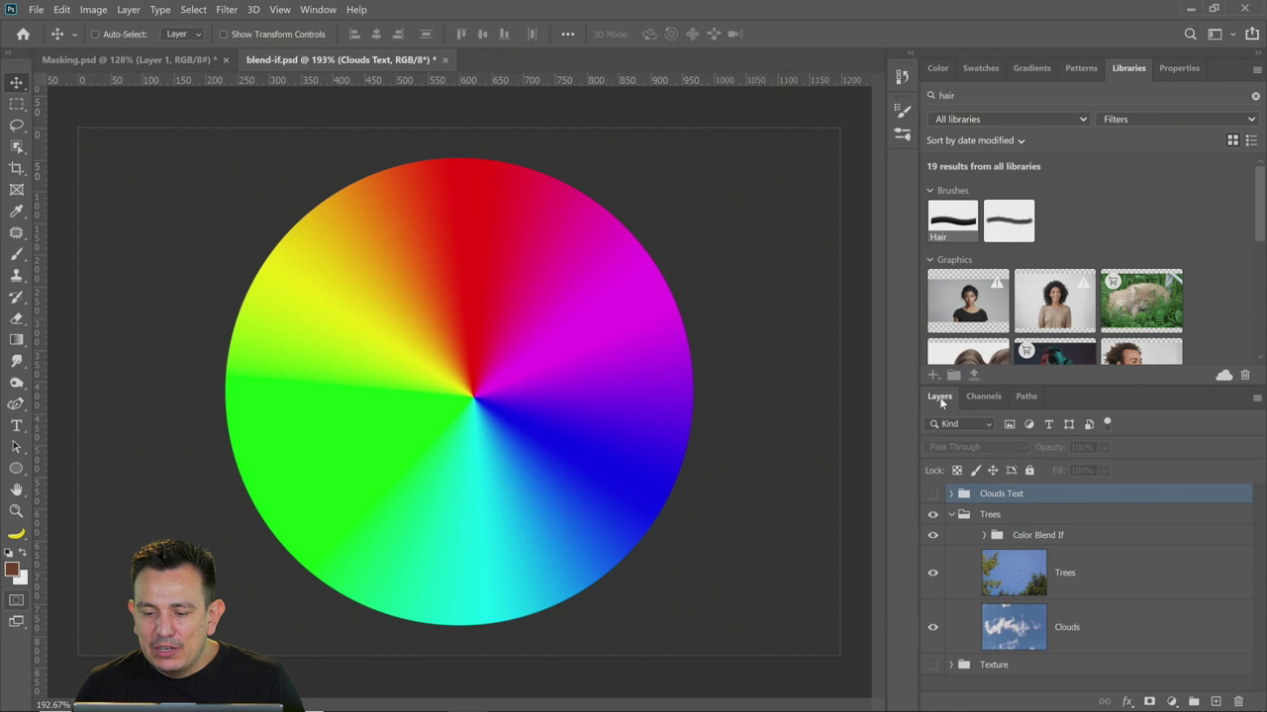
Expand the Color Blend If group and test the Color Wheel layer's Blend If on Red with both This Layer sliders
left_click(984, 536)
left_click(933, 573)
left_click(932, 572)
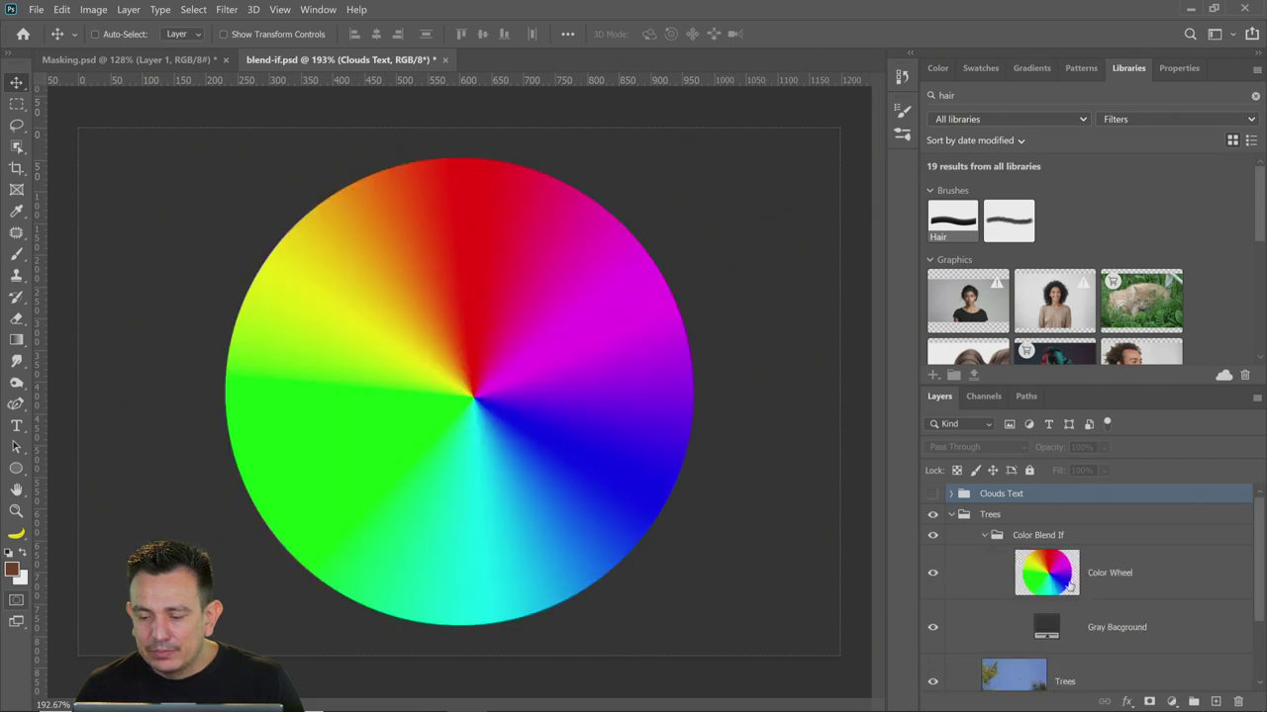
left_click(1190, 575)
key("h")
double_click(1197, 575)
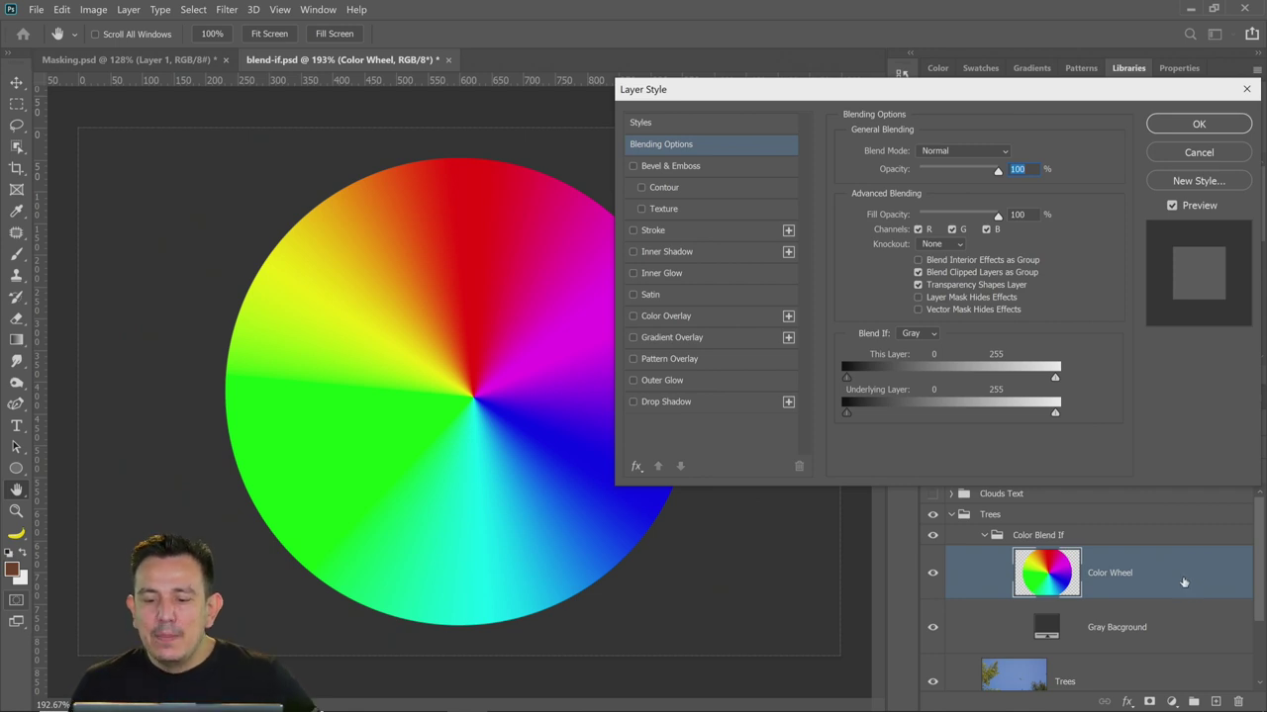
left_click(923, 337)
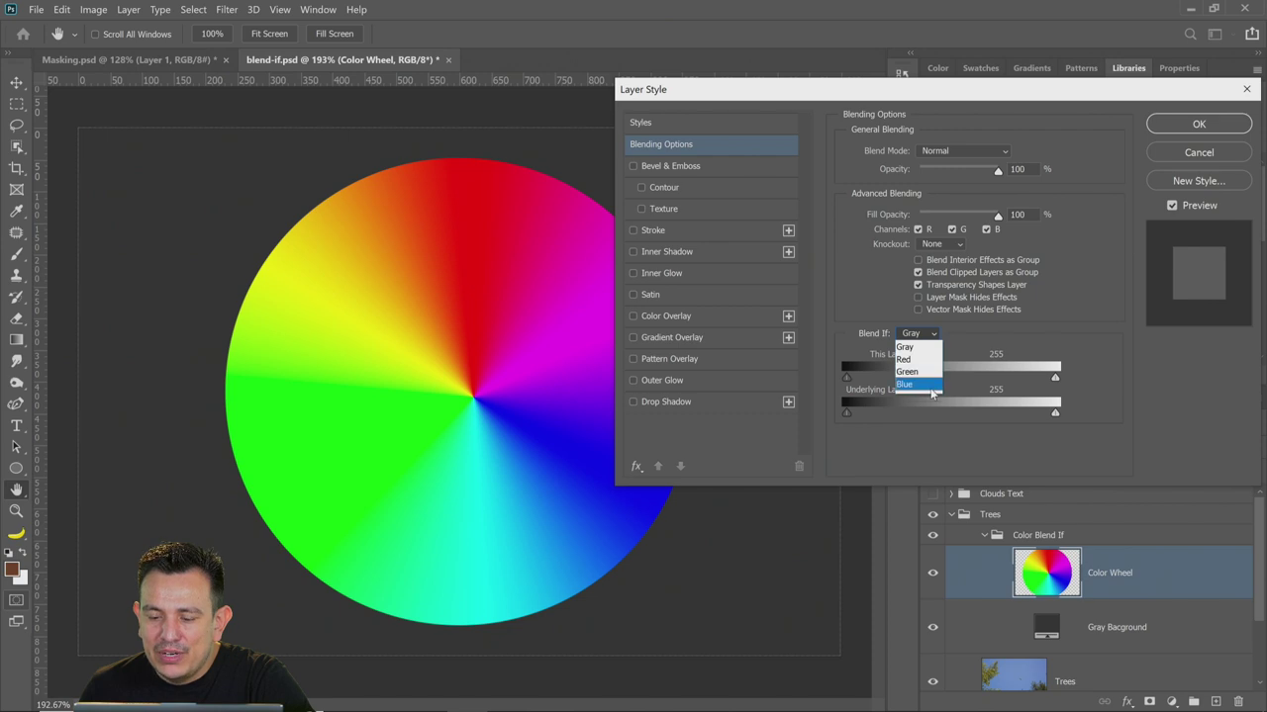
left_click(920, 360)
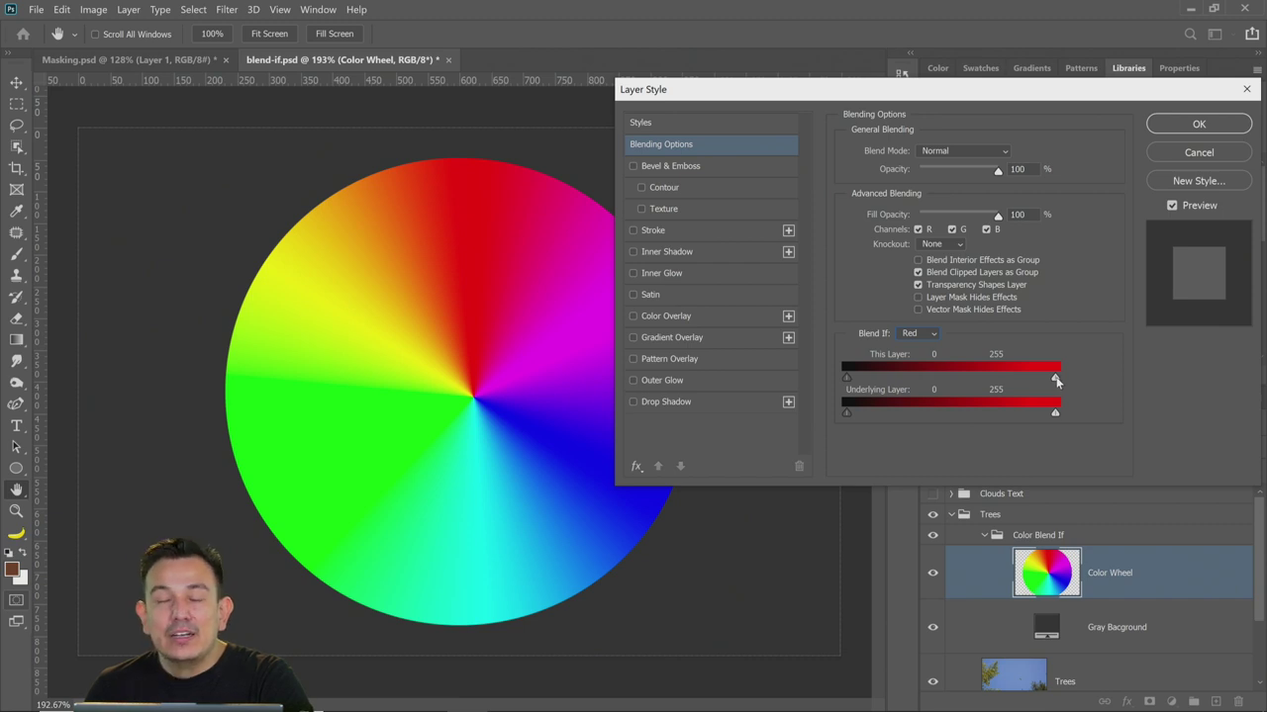
mouse_move(1055, 383)
left_mouse_down()
mouse_move(863, 386)
mouse_move(1065, 384)
left_mouse_up()
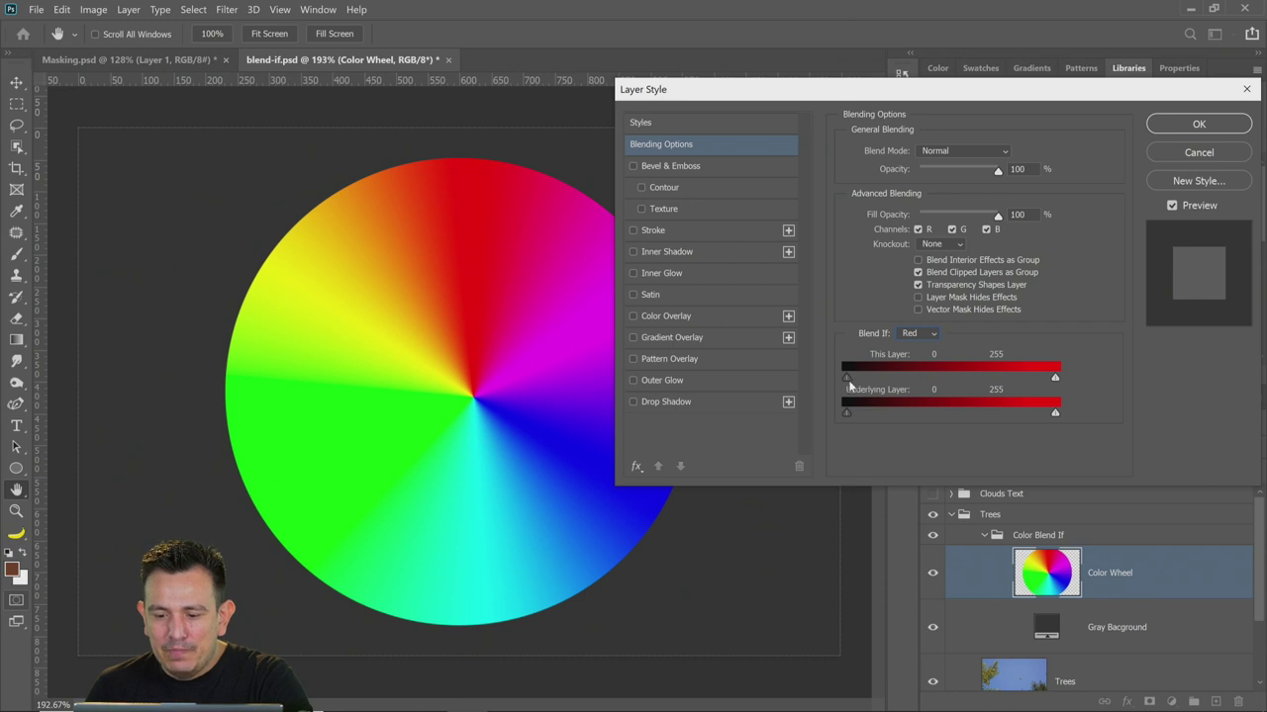
mouse_move(848, 380)
left_mouse_down()
mouse_move(1023, 379)
mouse_move(901, 374)
mouse_move(828, 392)
left_mouse_up()
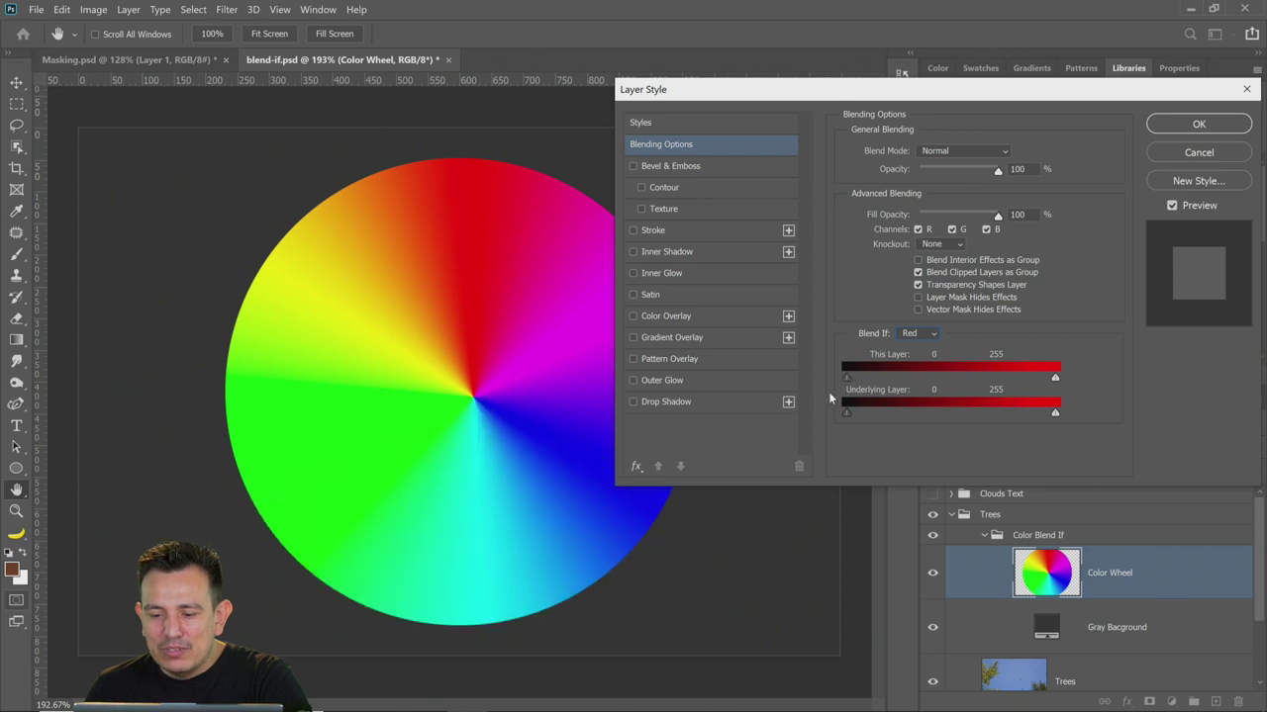
Test the Color Wheel's Blend If on Blue with the This Layer white slider, reset it to 255 and close the layer style
left_click(918, 339)
left_click(930, 388)
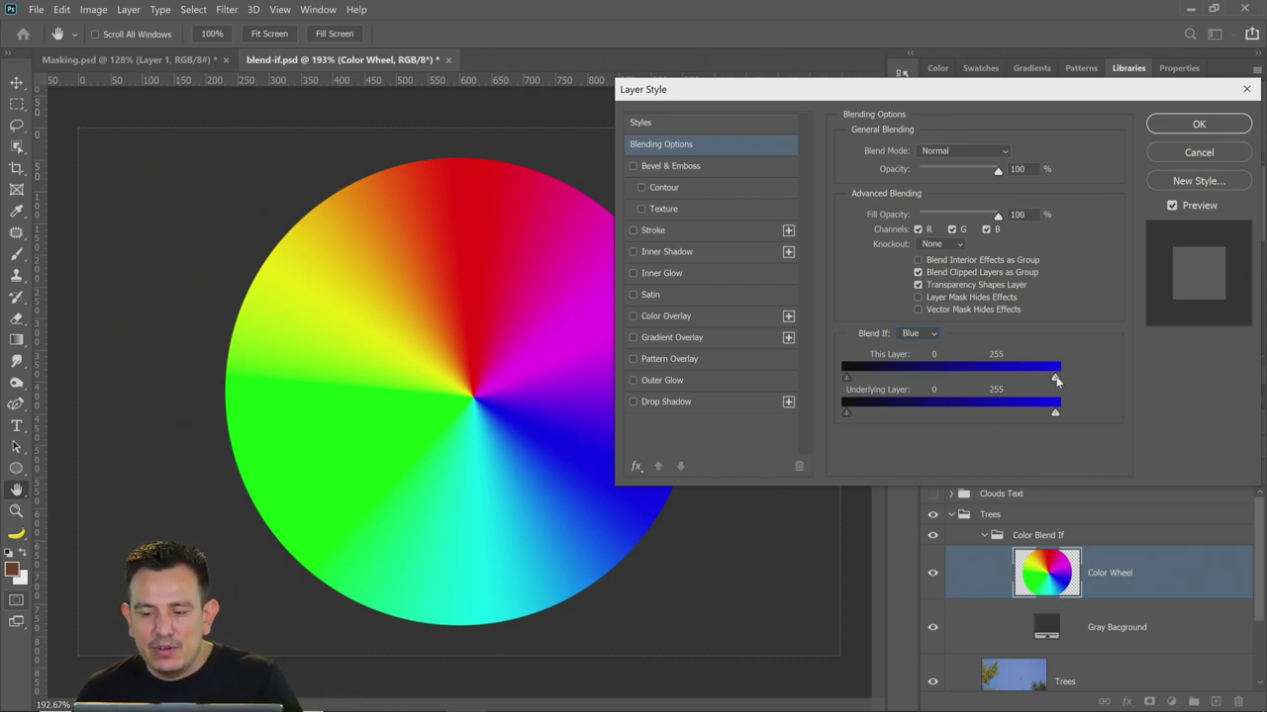
left_click_drag(1055, 378, 829, 374)
key("ctrl+z")
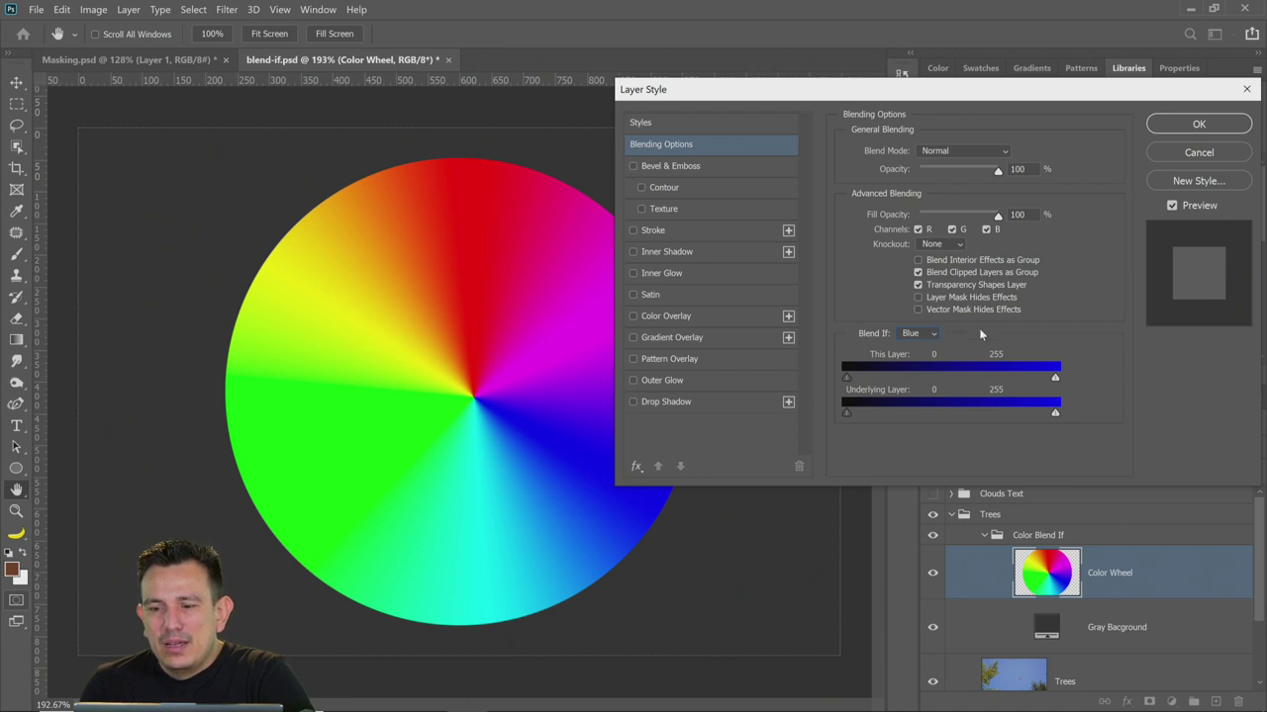
mouse_move(1054, 380)
left_mouse_down()
mouse_move(1007, 377)
mouse_move(1058, 369)
left_mouse_up()
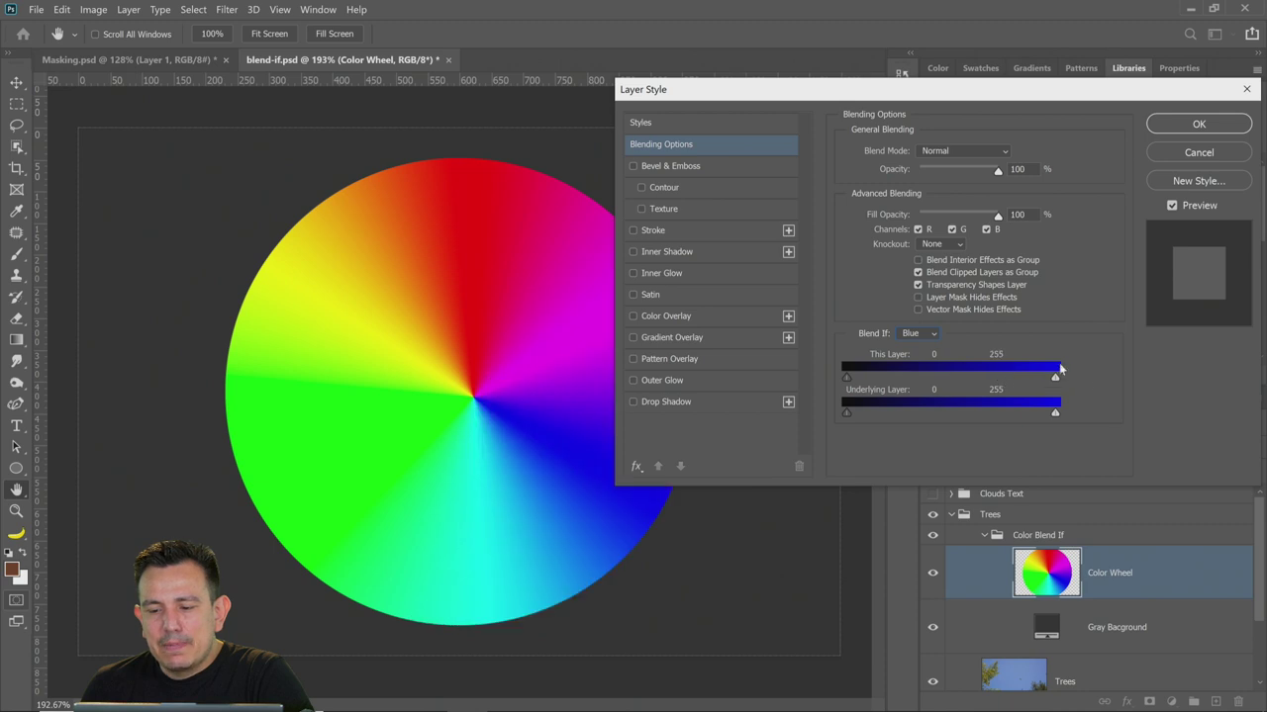
left_click(1179, 129)
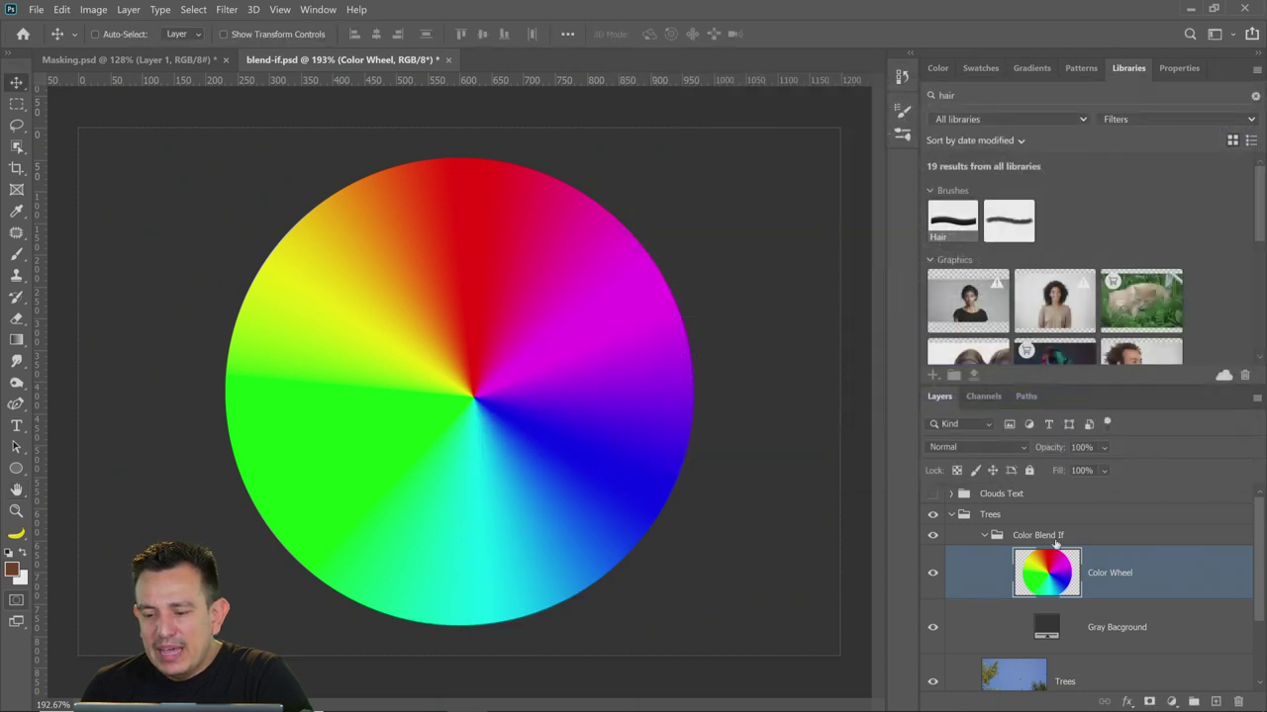
Collapse and hide the Color Blend If group, and select the Trees layer, comparing the image with it hidden and shown
left_click(989, 536)
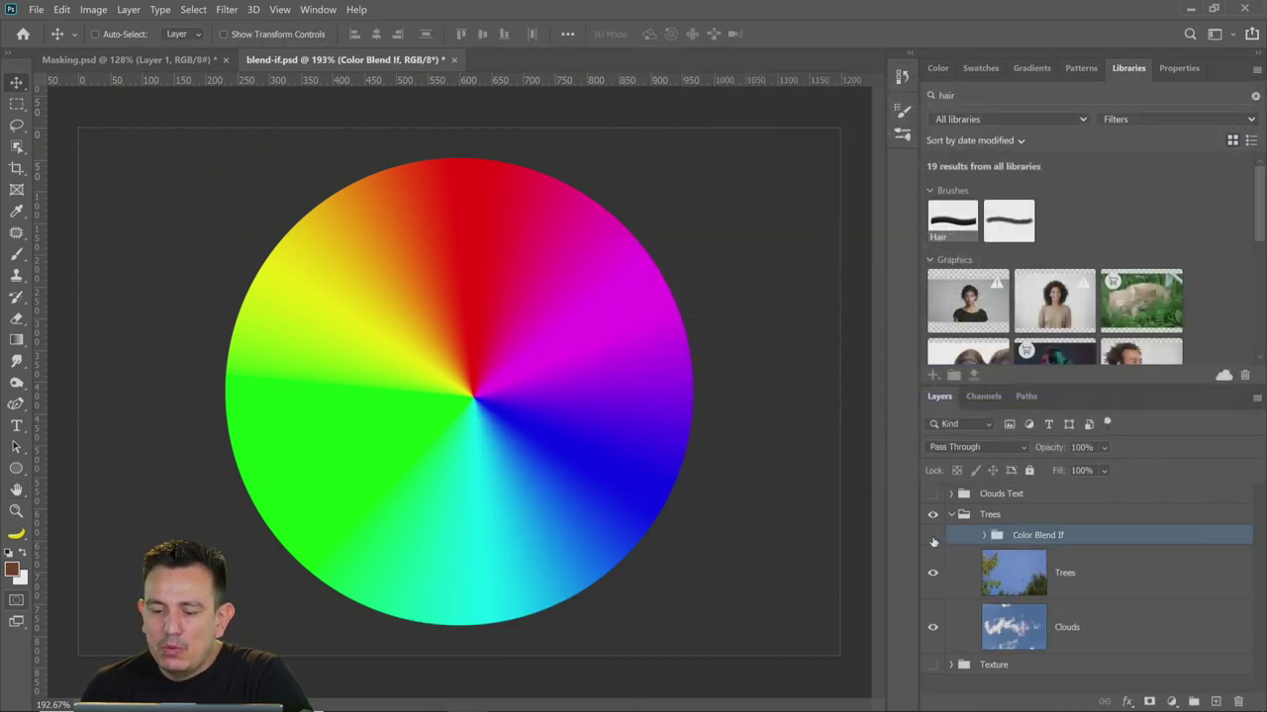
left_click(932, 535)
left_click(1039, 574)
left_click(932, 574)
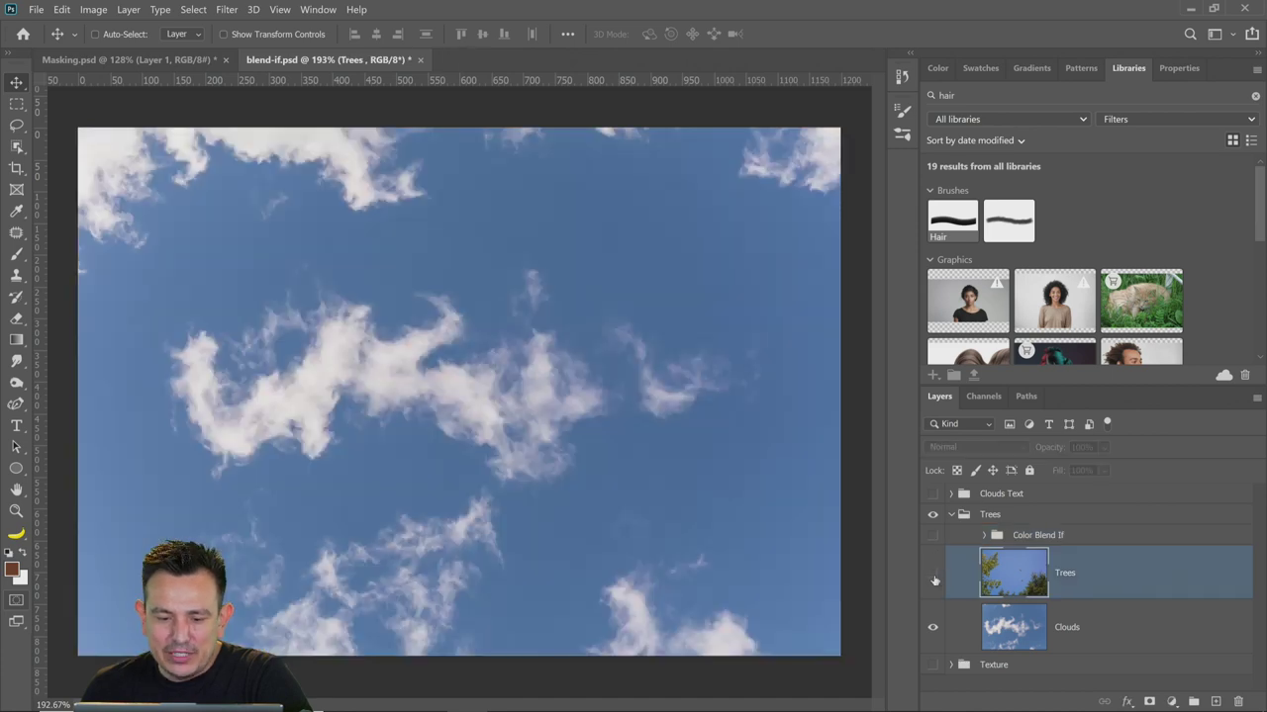
left_click(932, 574)
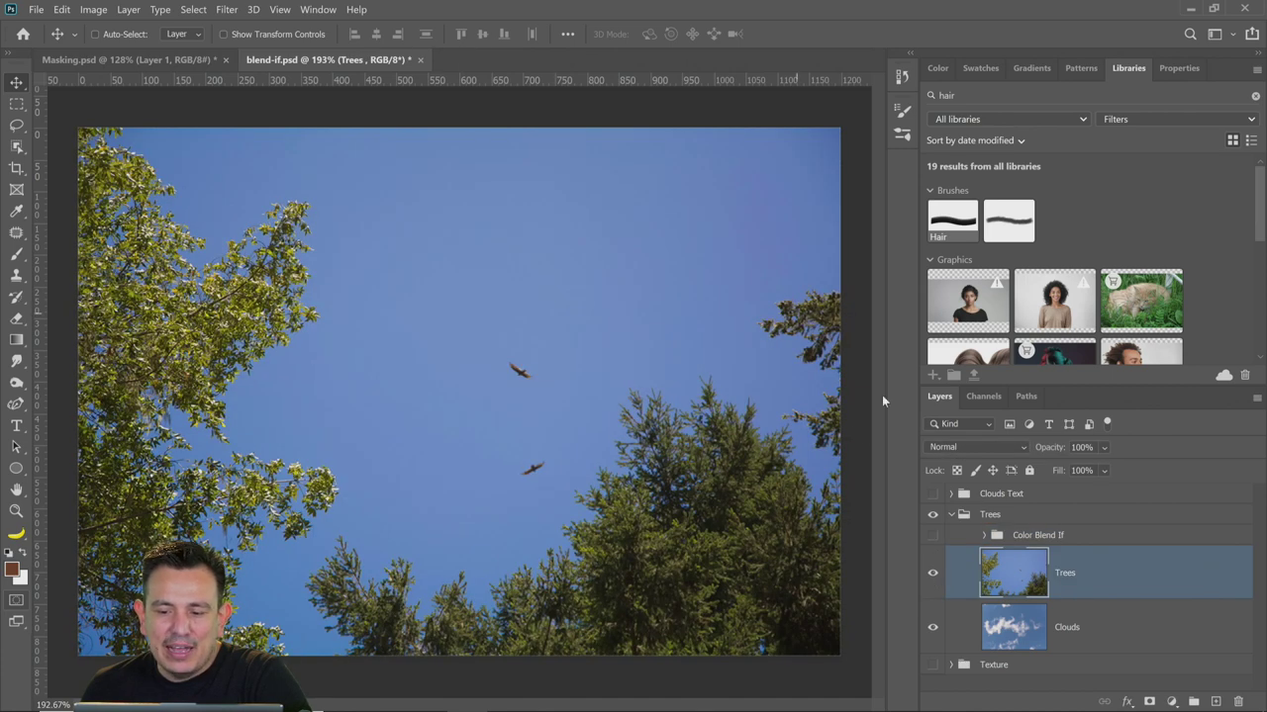
Examine the Trees image's Red, Green and Blue channels, compare Blue with the RGB composite, and return to the layer list
left_click(984, 396)
left_click(966, 452)
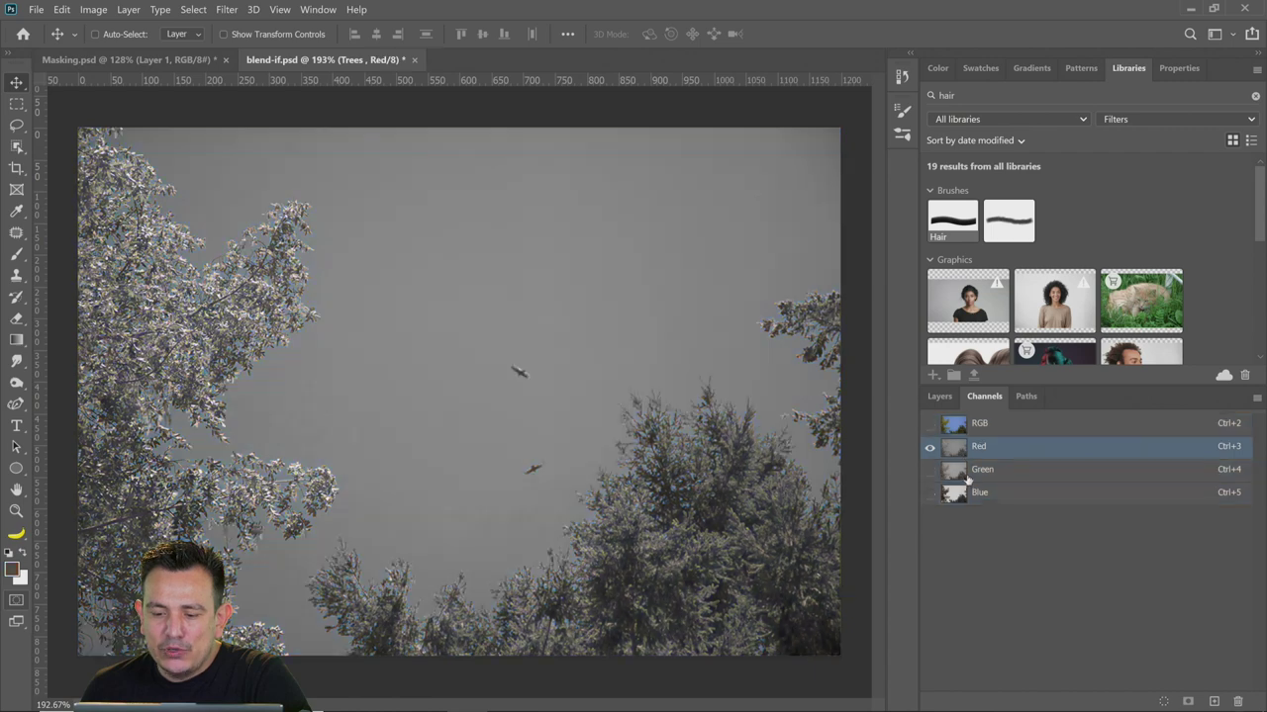
left_click(965, 472)
left_click(967, 499)
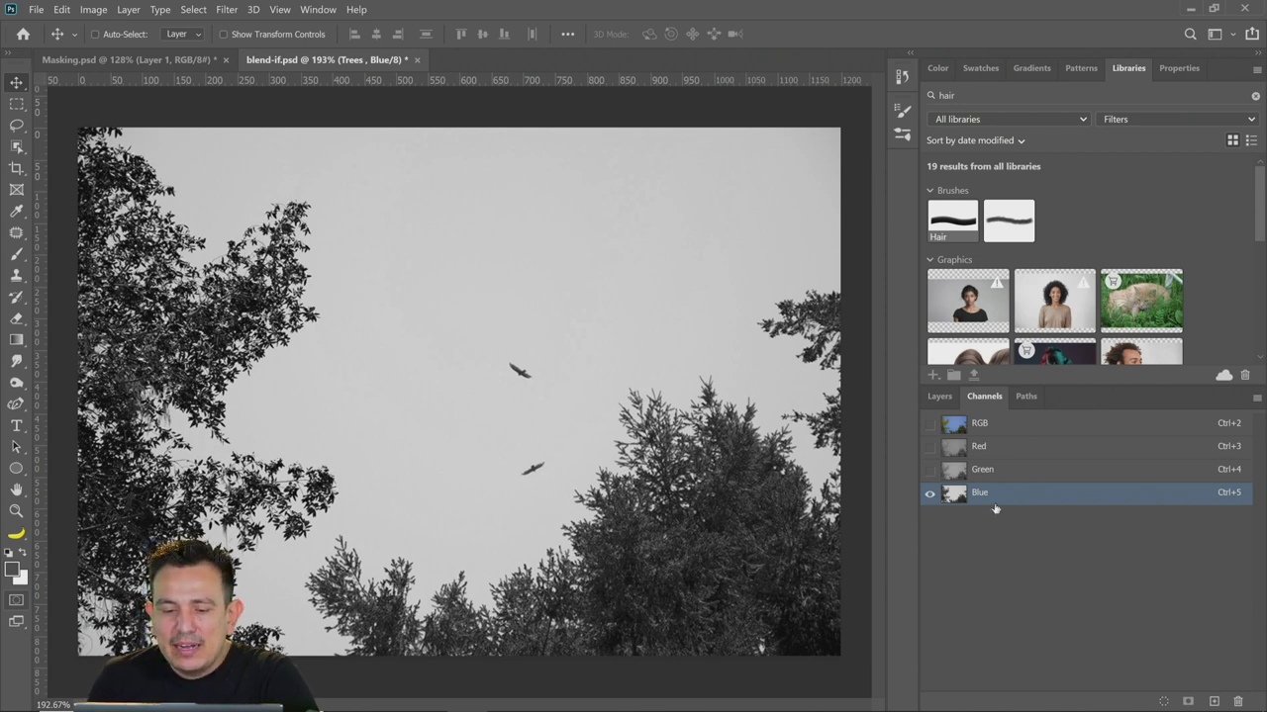
left_click(984, 424)
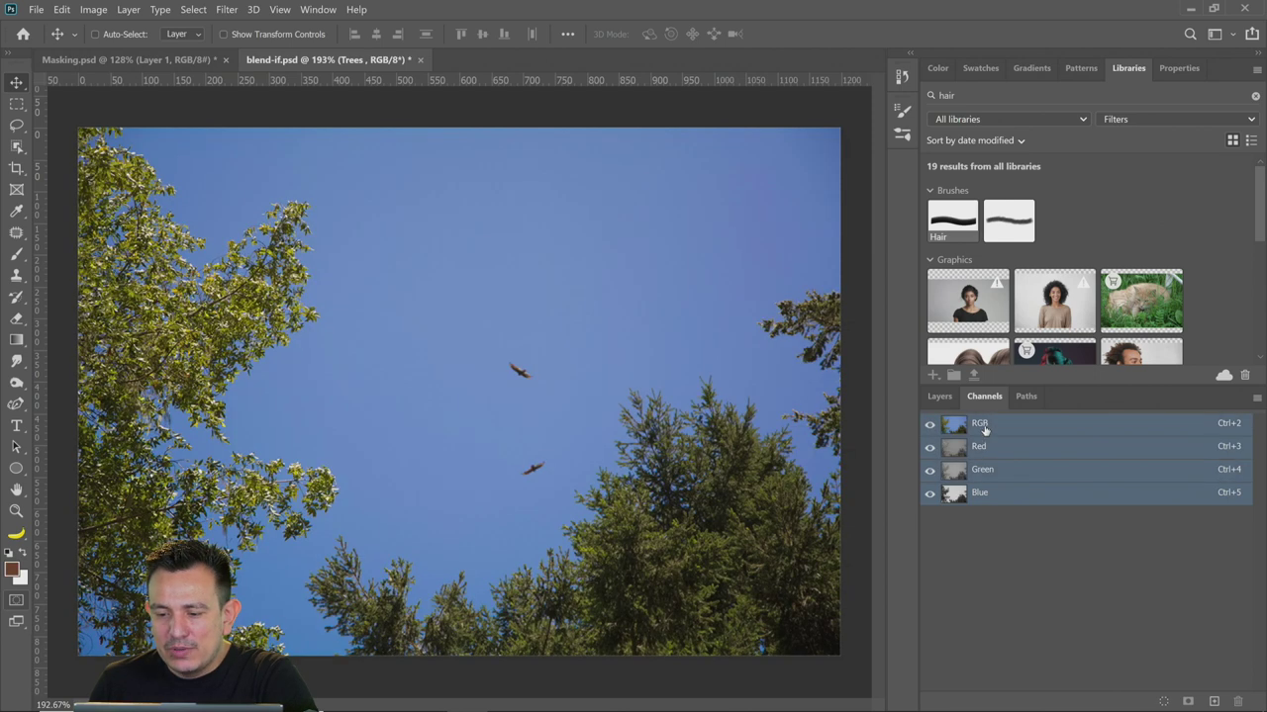
left_click(994, 500)
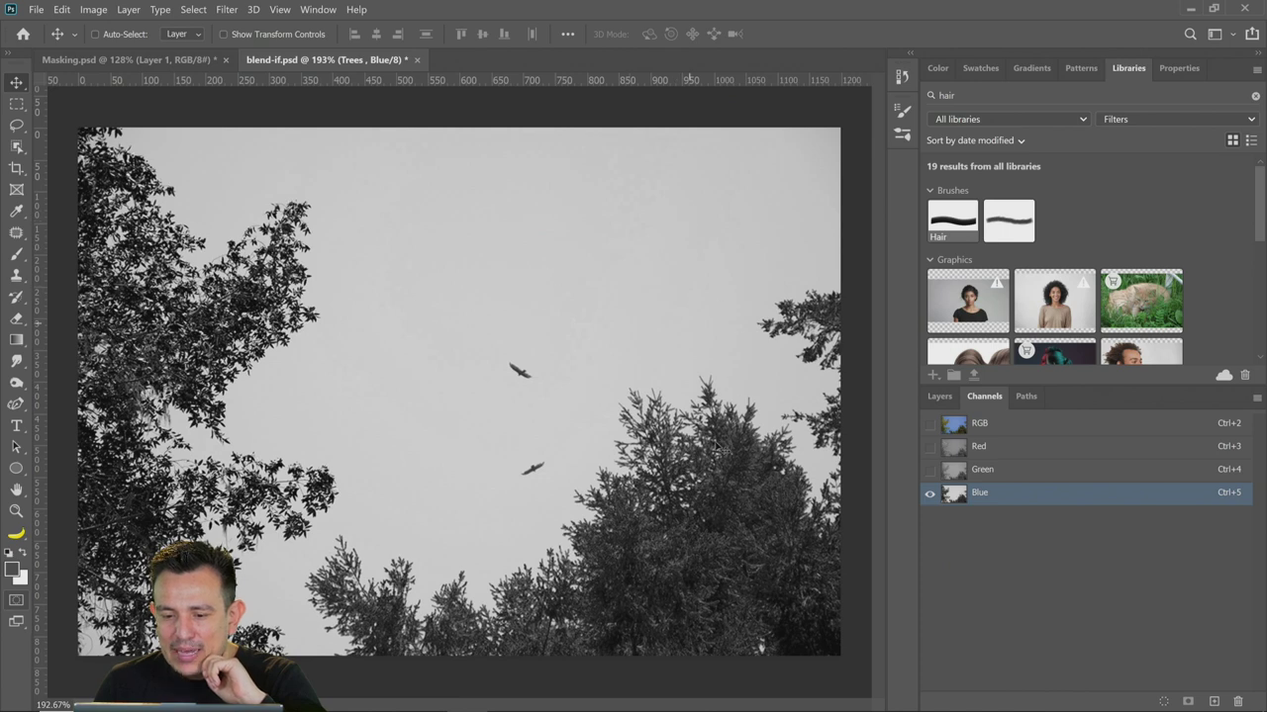
left_click(1002, 431)
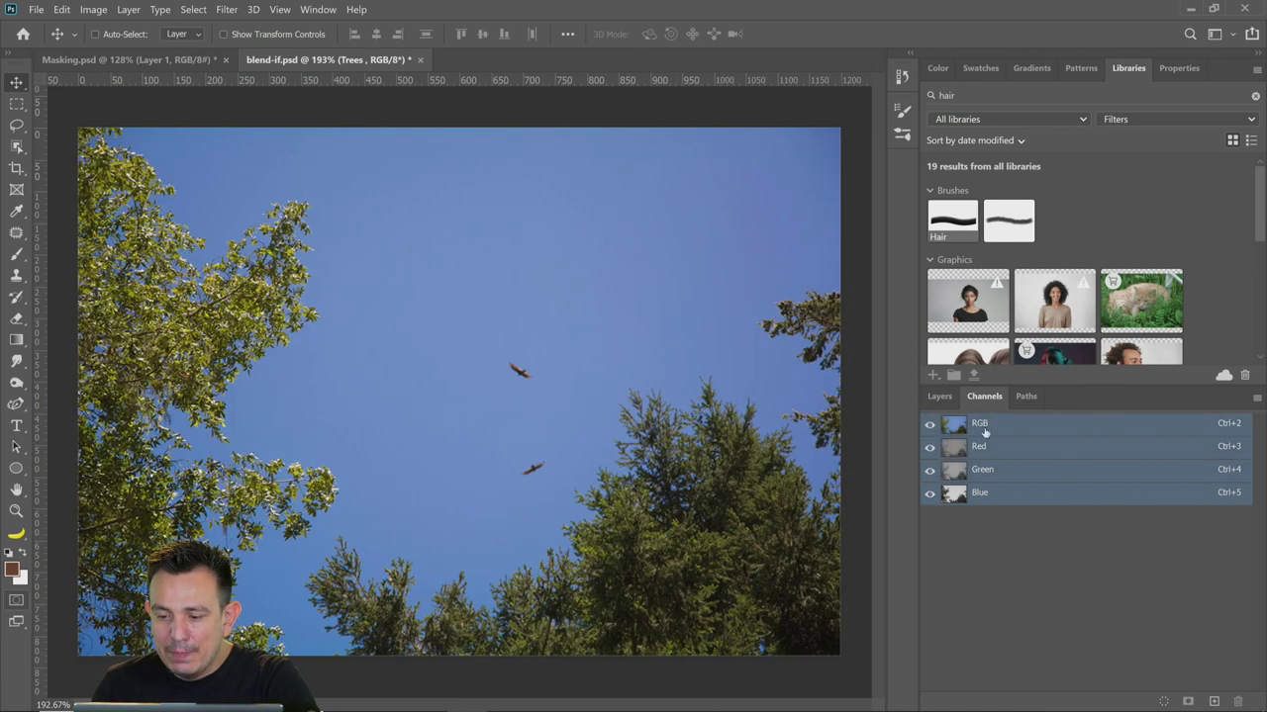
left_click(939, 397)
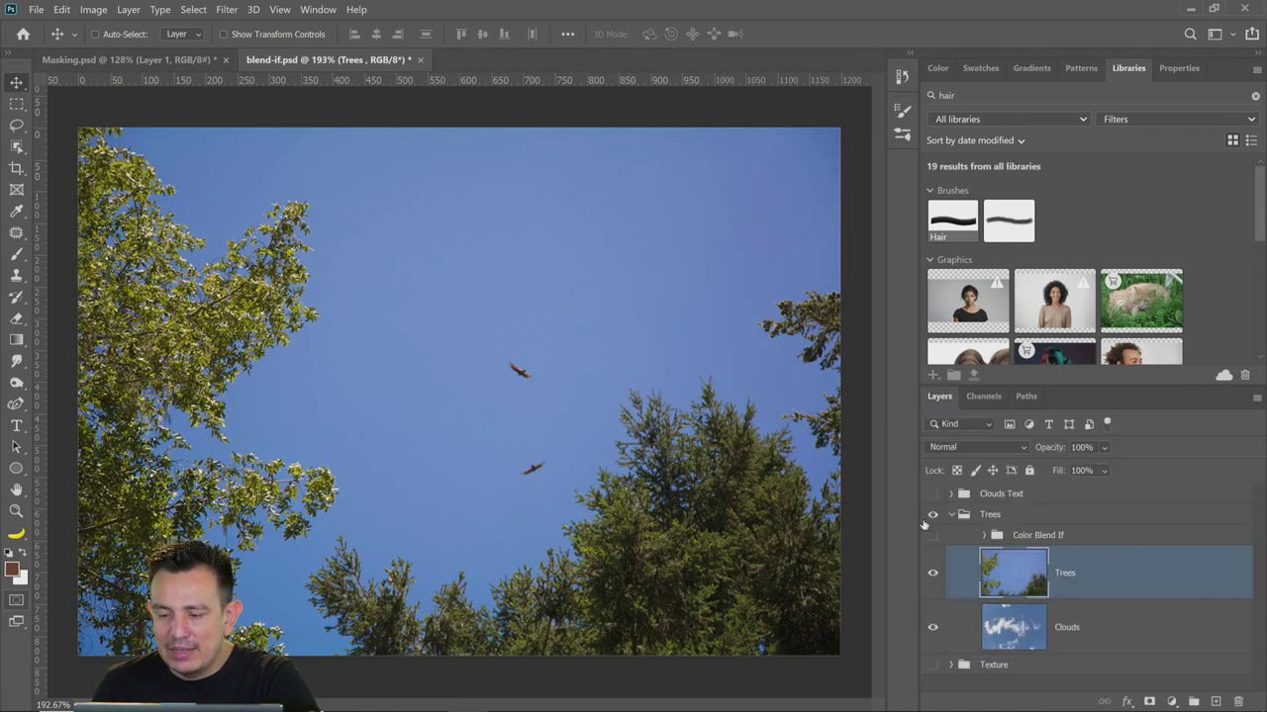
Set the Trees layer's Blend If to Blue with the This Layer white slider at 181, and split it toward darker values
double_click(1187, 581)
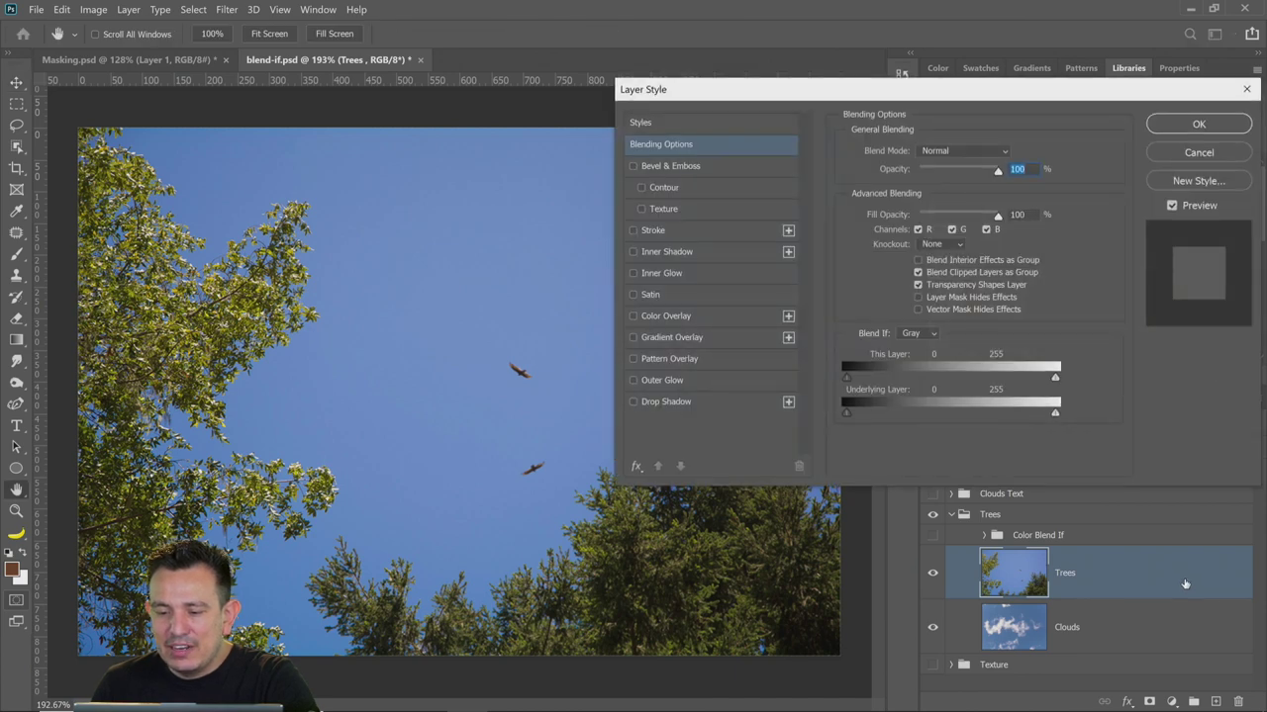
left_click(920, 334)
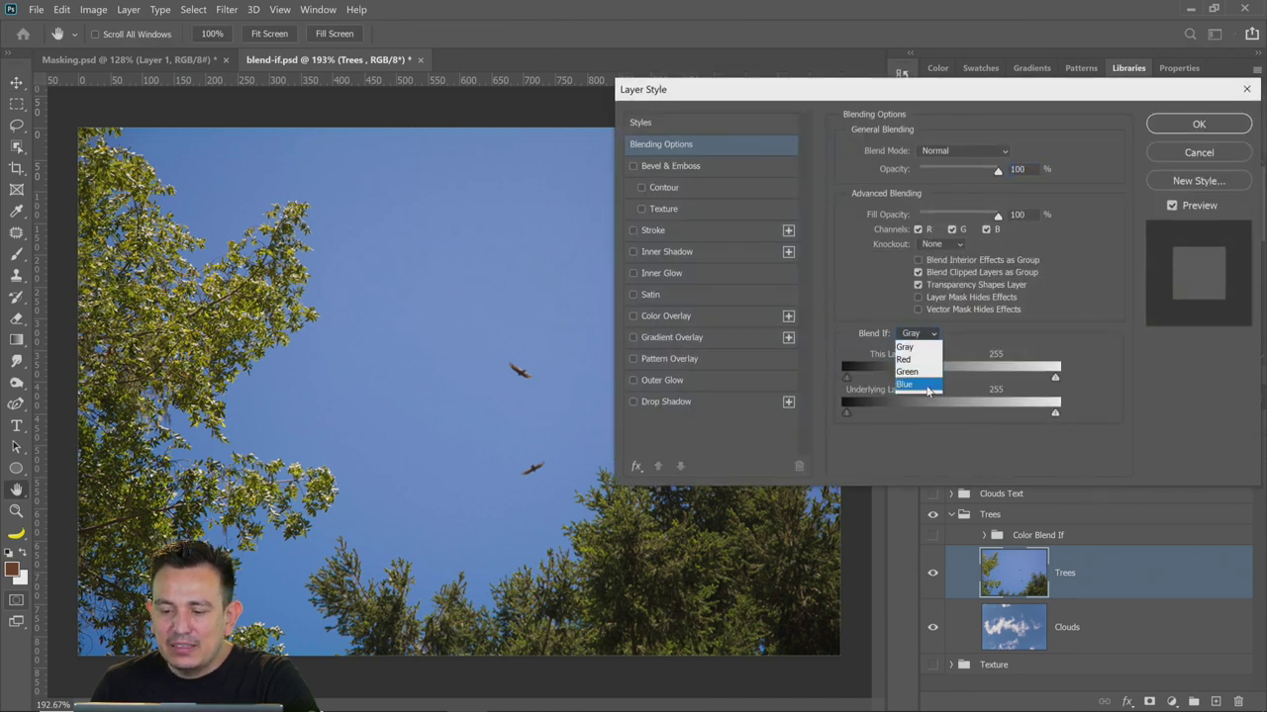
left_click(920, 386)
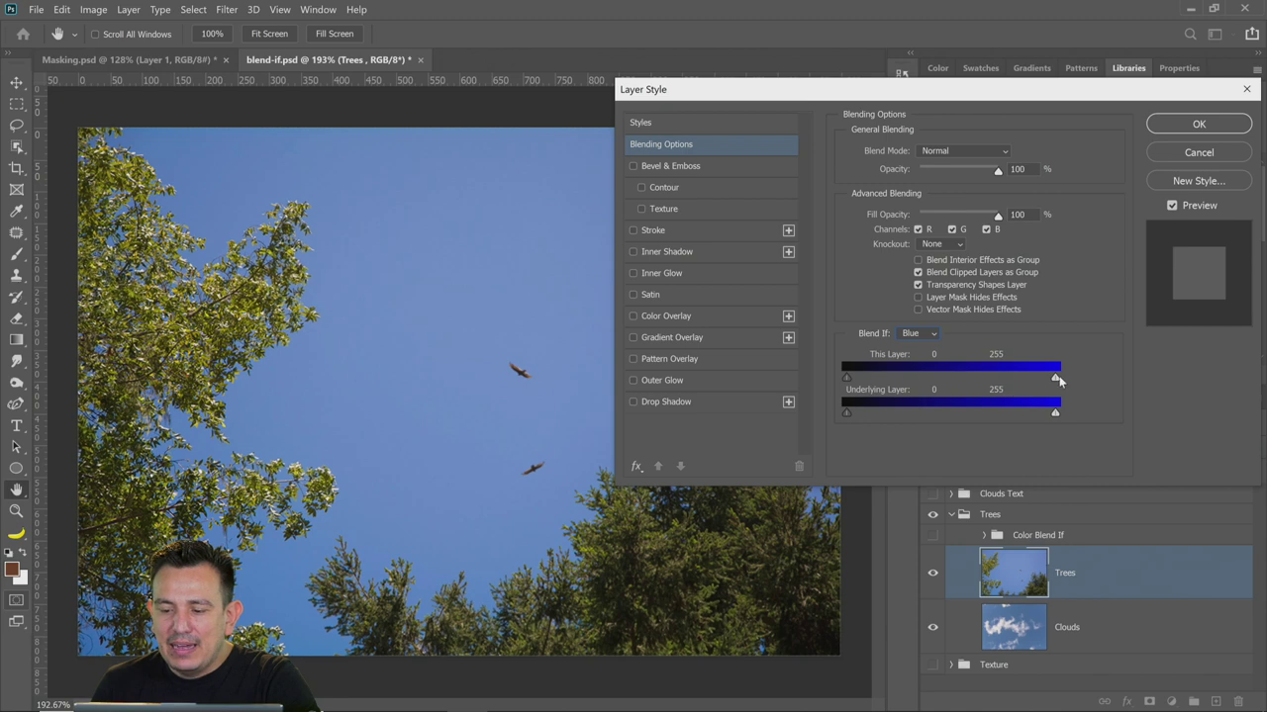
mouse_move(846, 379)
left_mouse_down()
mouse_move(954, 371)
mouse_move(836, 379)
left_mouse_up()
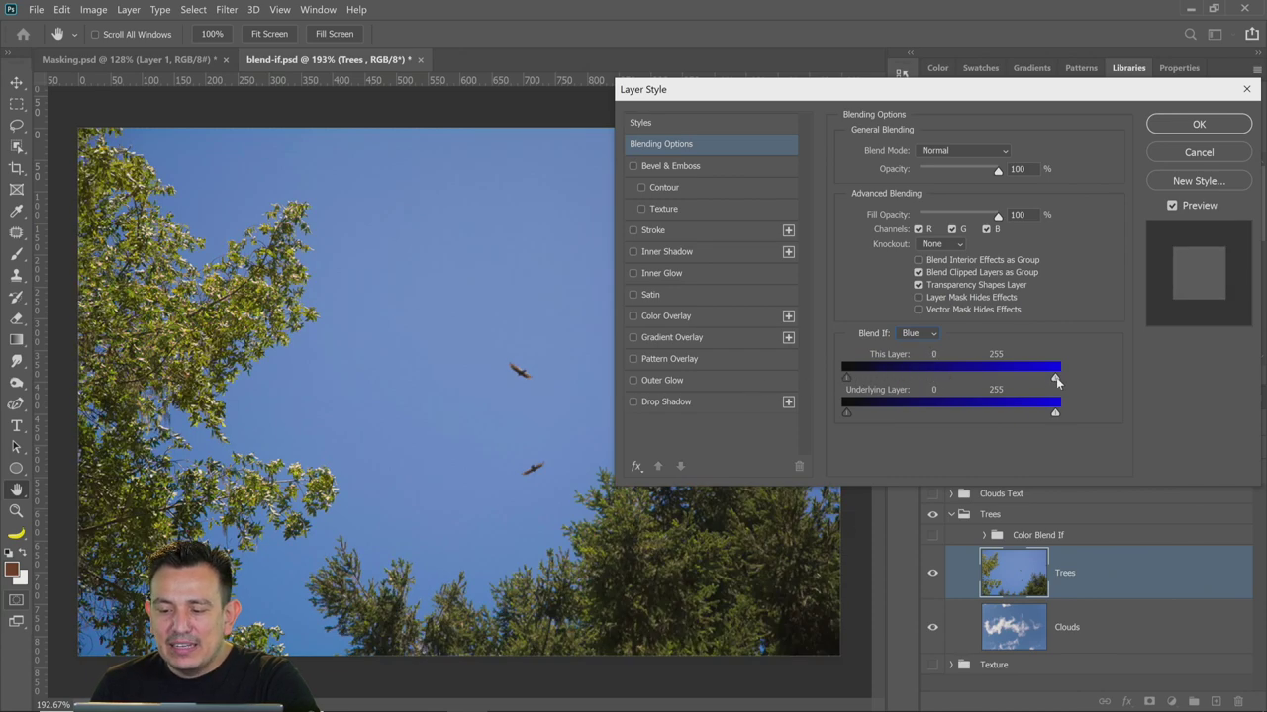
left_click_drag(1055, 381, 996, 381)
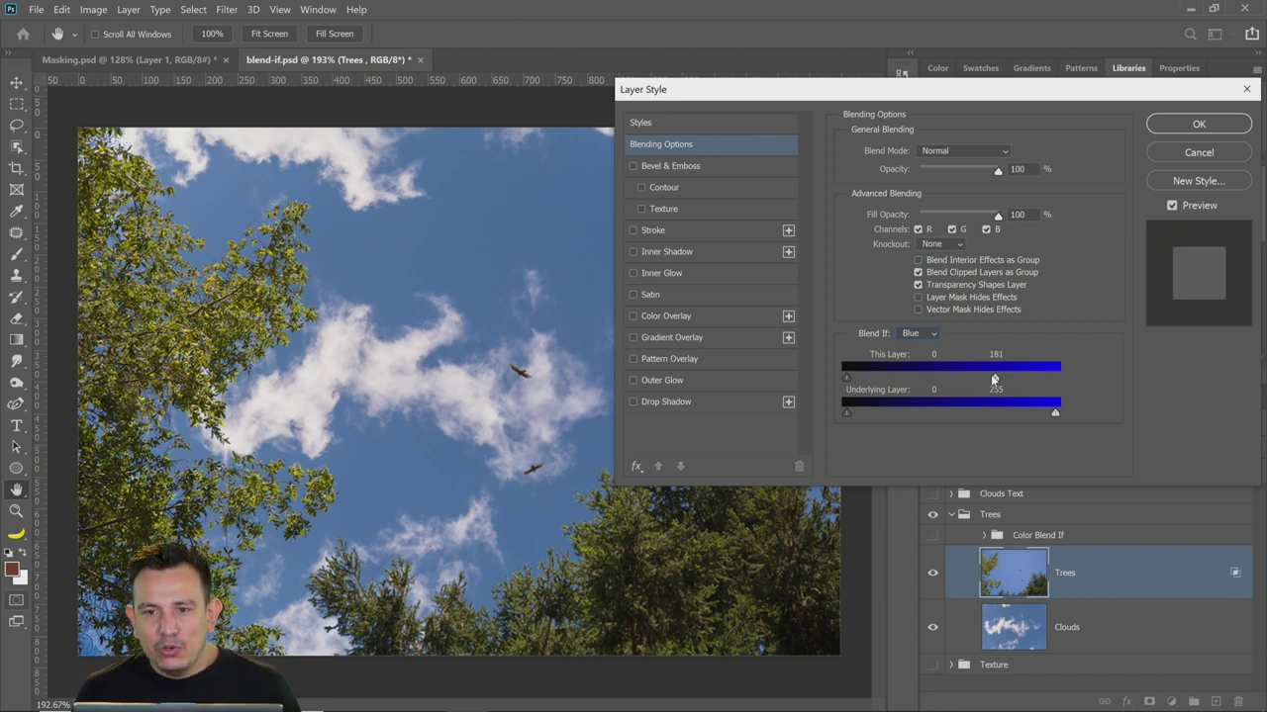
key("alt")
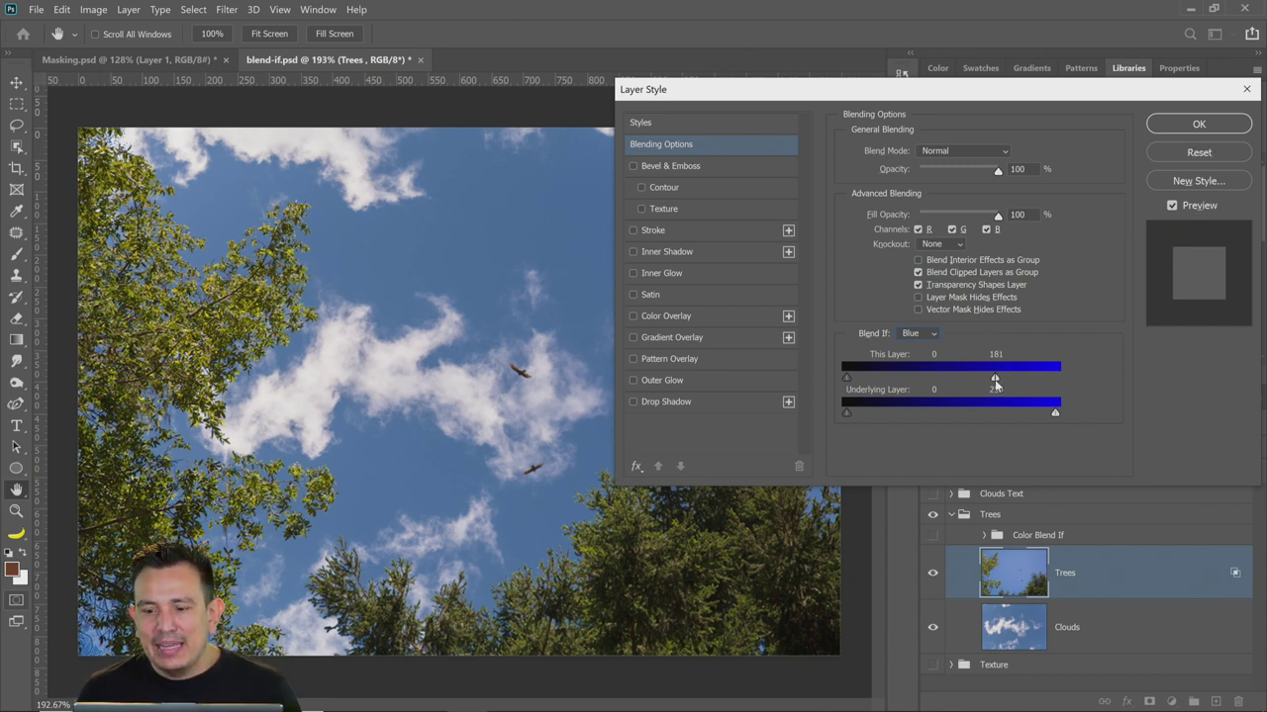
left_click_drag(995, 381, 970, 381)
left_click(1196, 125)
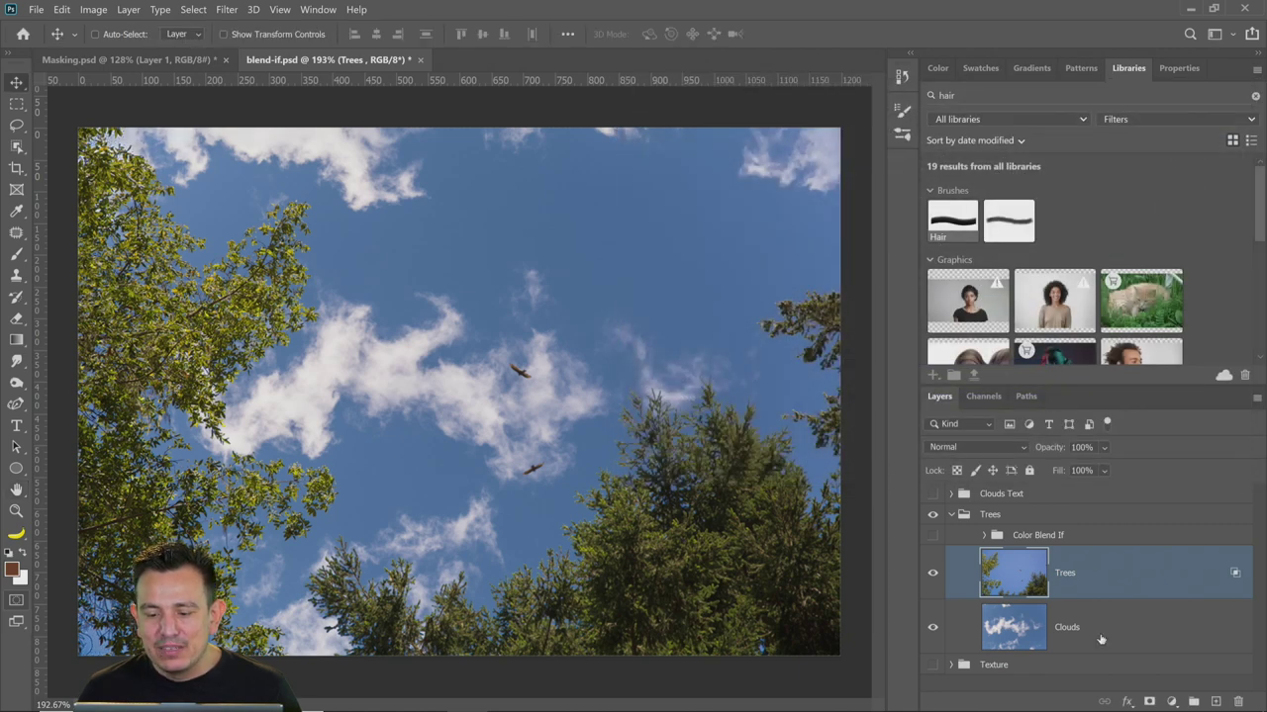
Move the Clouds layer around behind the trees and settle it slightly shifted from its original position
left_click(1099, 638)
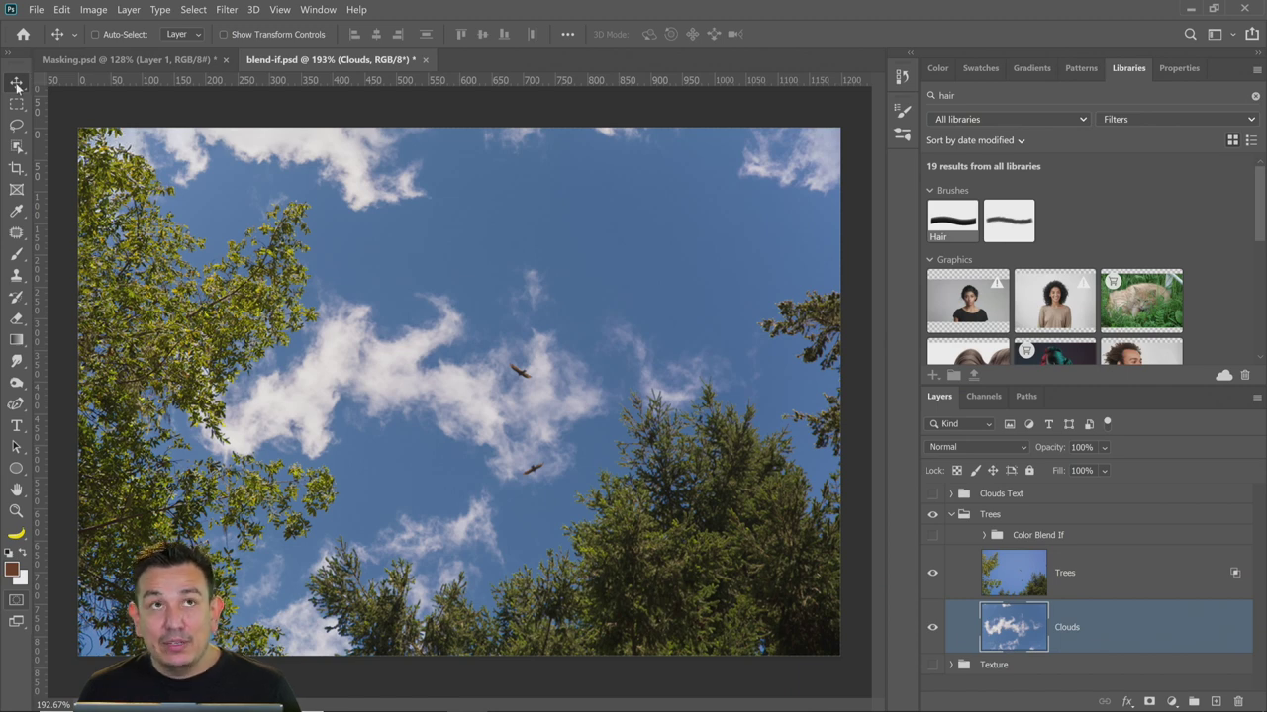
left_click_drag(627, 407, 762, 371)
left_click_drag(767, 436, 619, 407)
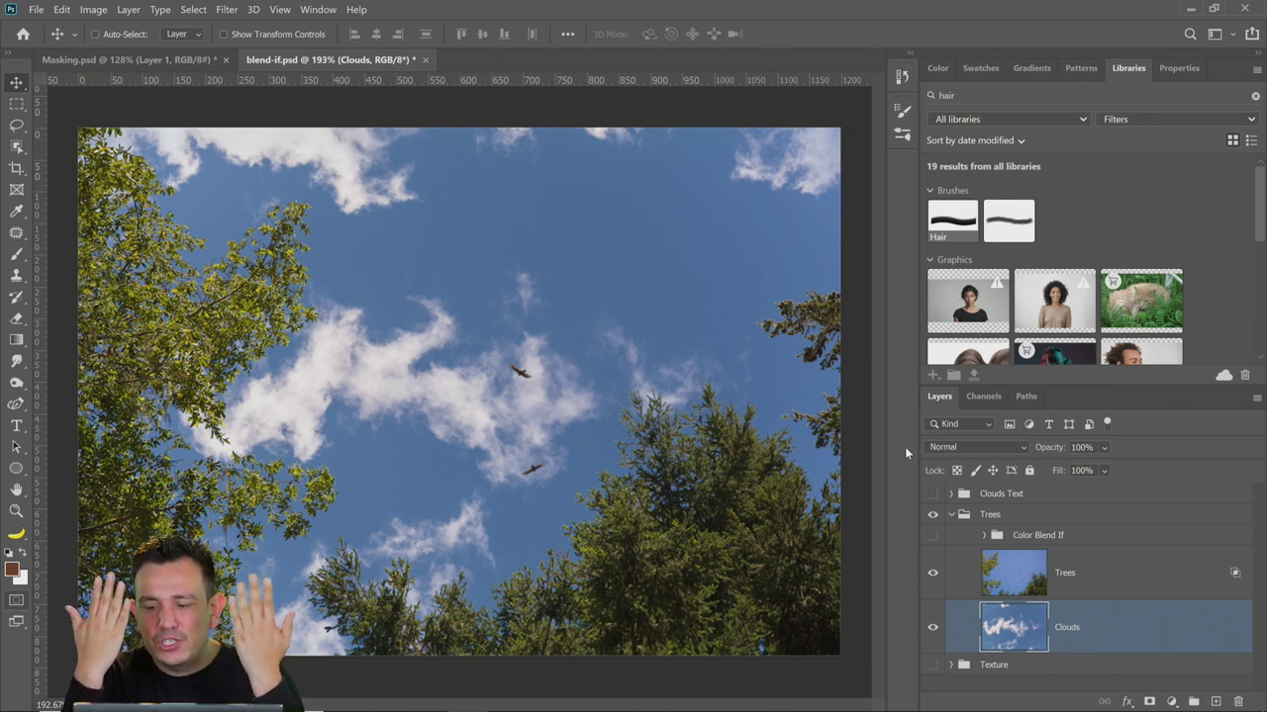
Add an Exposure adjustment layer above the Trees layer and clip it to that layer
left_click(1108, 578)
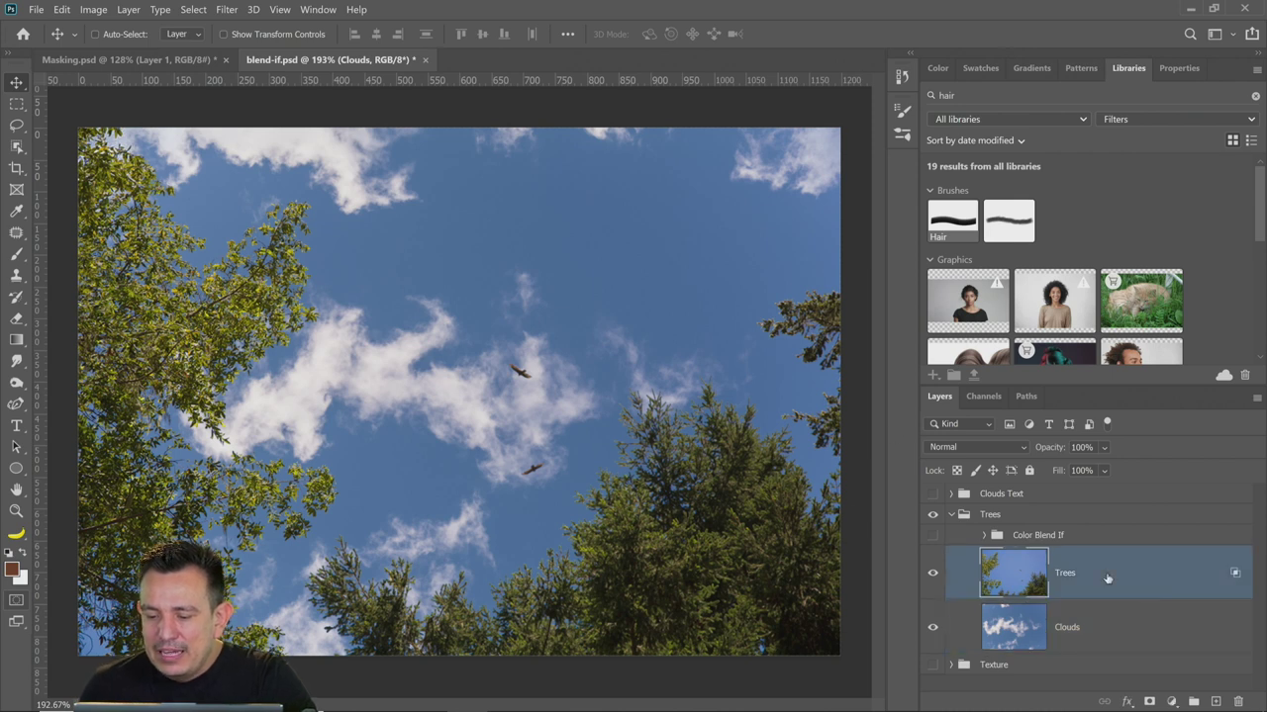
left_click(1173, 701)
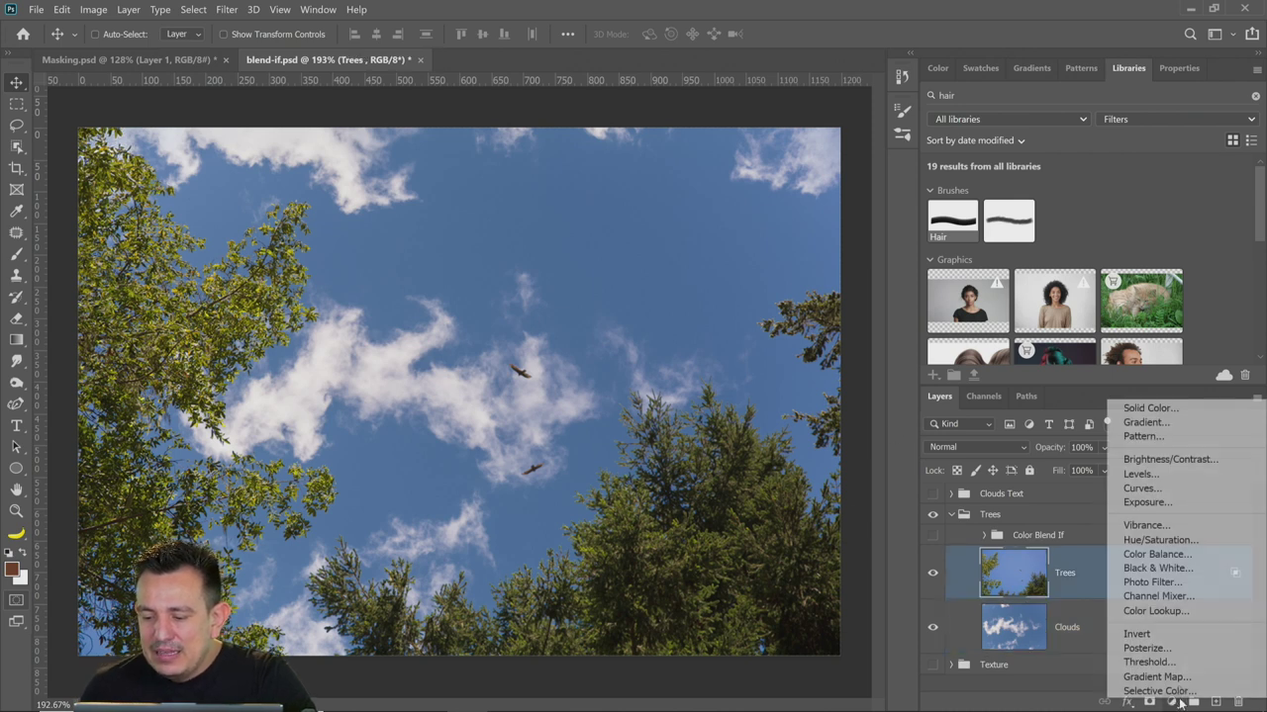
left_click(1148, 502)
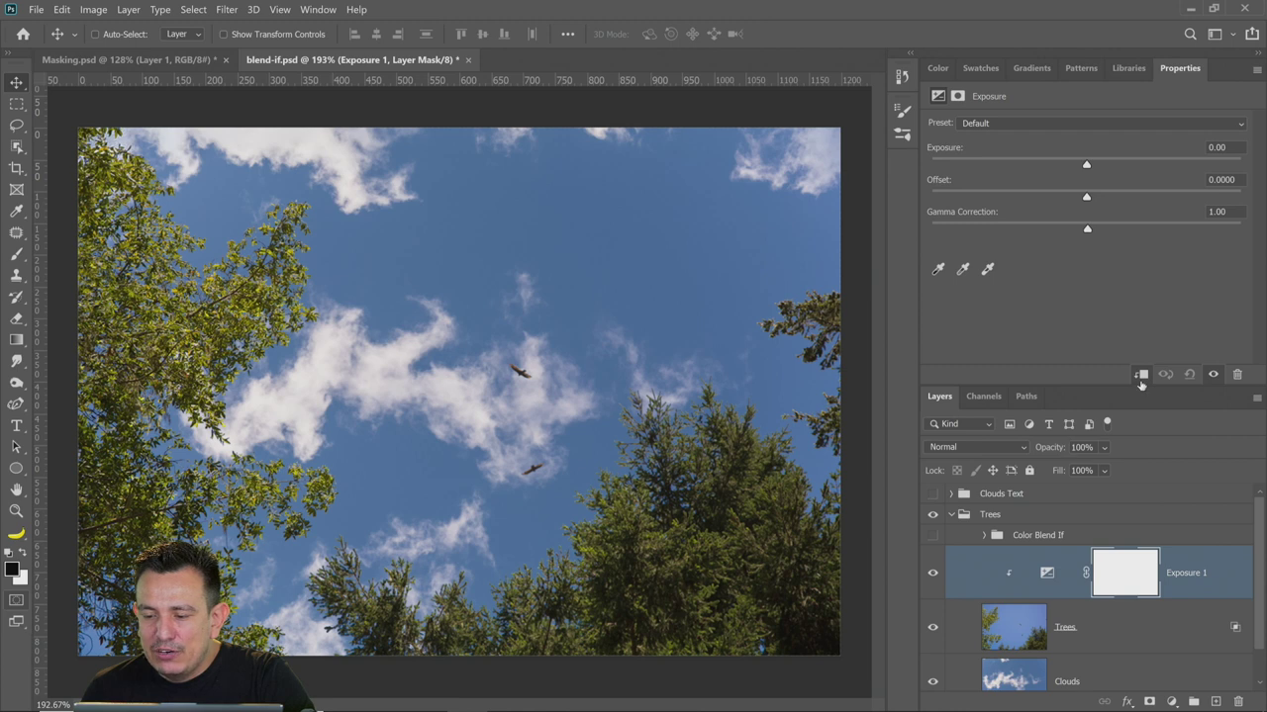
left_click(1141, 380)
left_click(1141, 380)
left_click(1141, 380)
left_click(1140, 380)
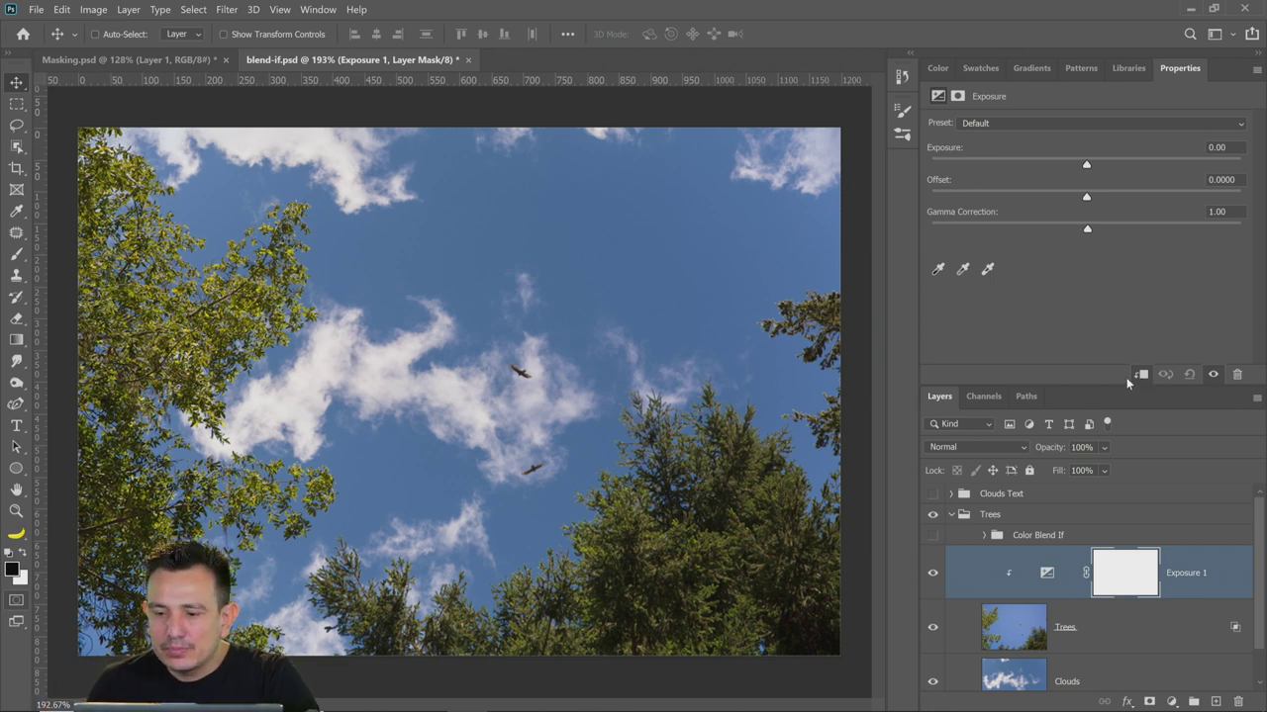
Delete the clipped Exposure layer after testing it at an Exposure of -3.40, and convert the Trees layer to a Smart Object
left_click_drag(1085, 167, 1023, 176)
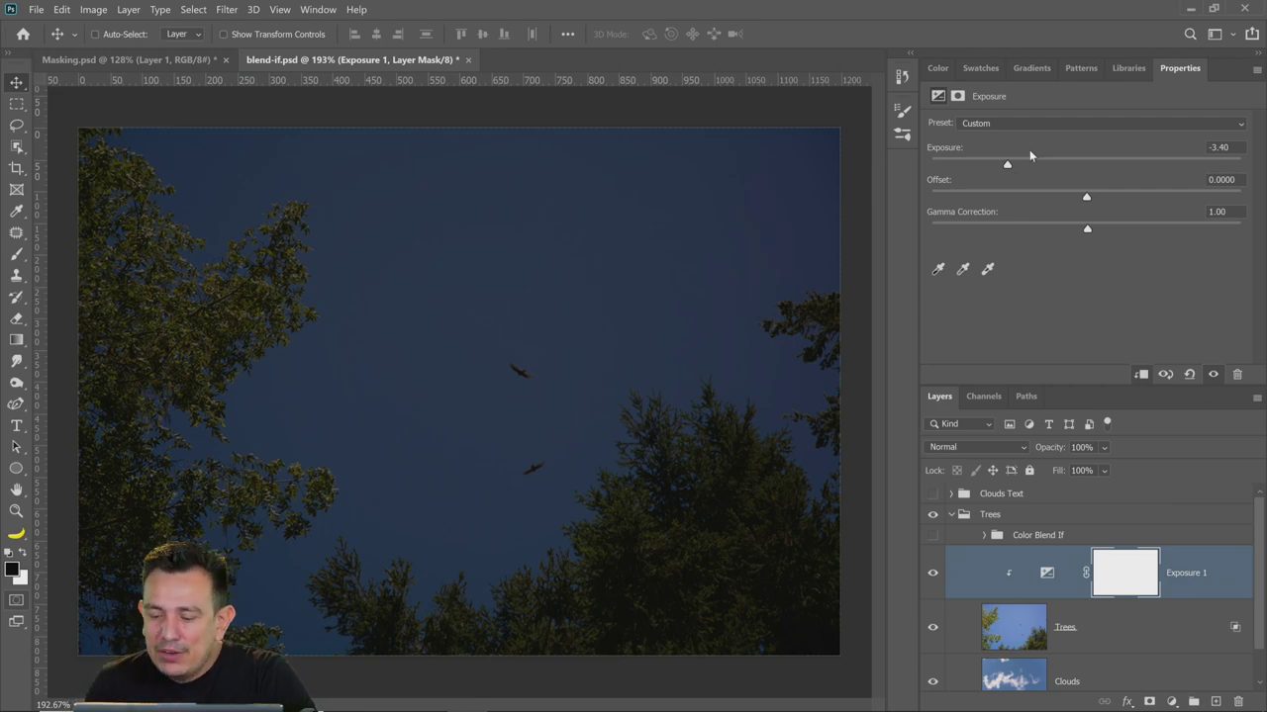
left_click_drag(1032, 579, 1237, 701)
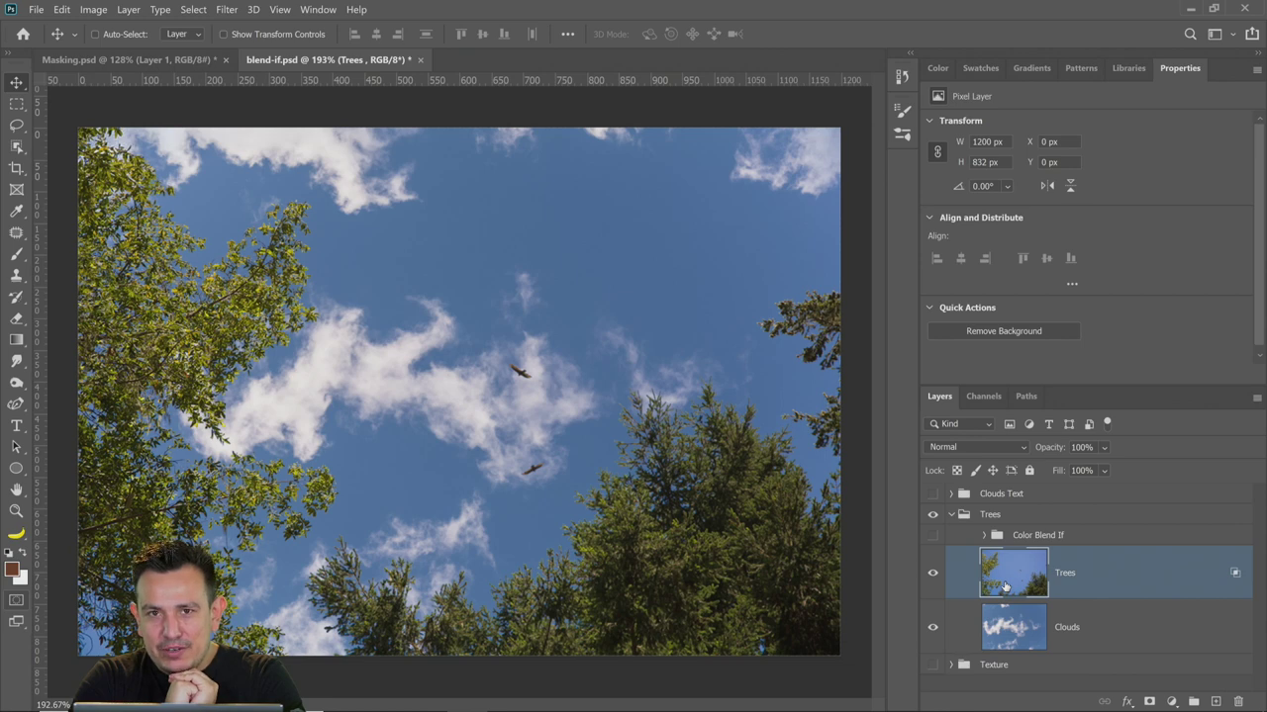
right_click(1125, 575)
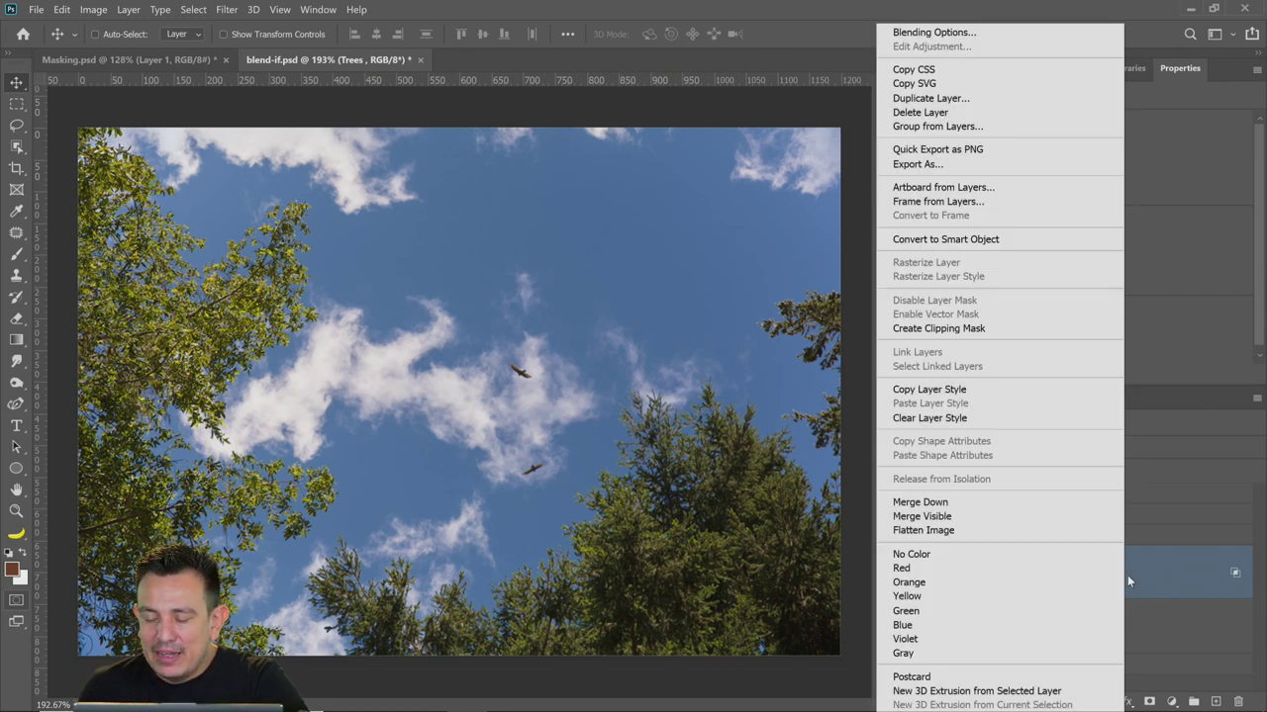
left_click(952, 239)
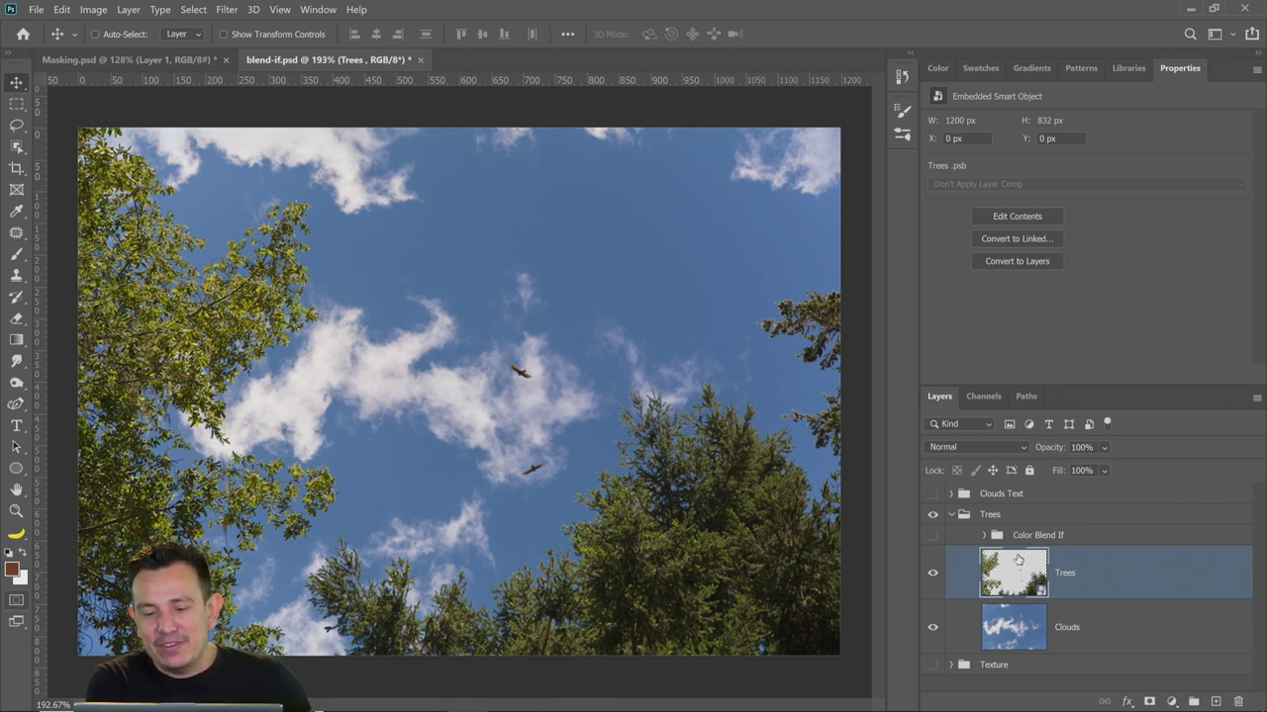
Clip a new Exposure adjustment layer to the Trees Smart Object, try extreme darkening, and settle Exposure at -0.94
left_click(1173, 700)
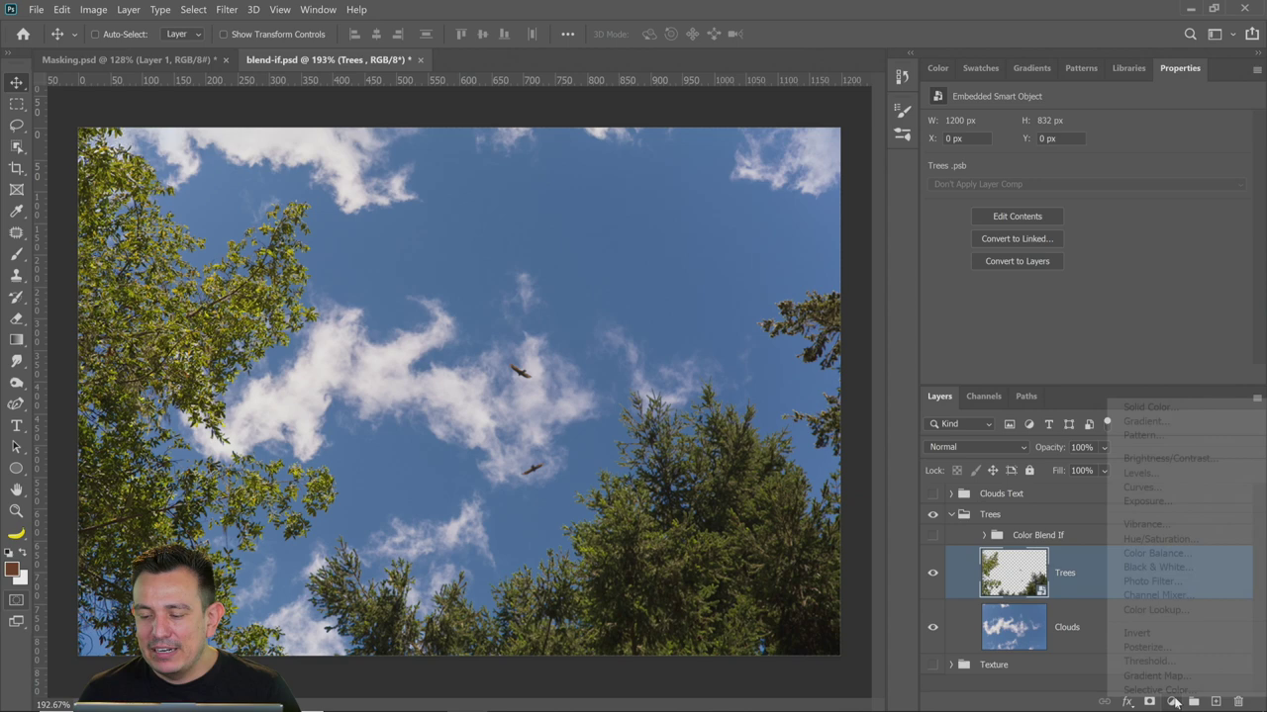
left_click(1158, 502)
left_click(1141, 374)
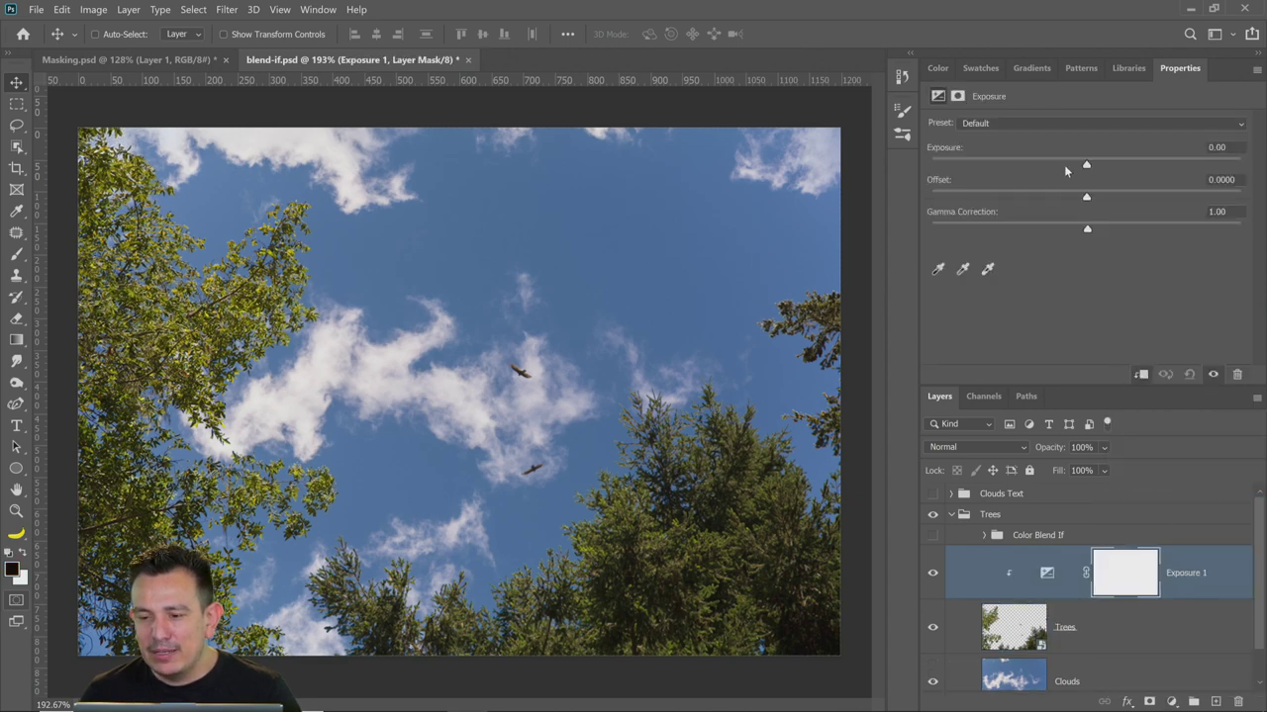
left_click_drag(1064, 164, 772, 175)
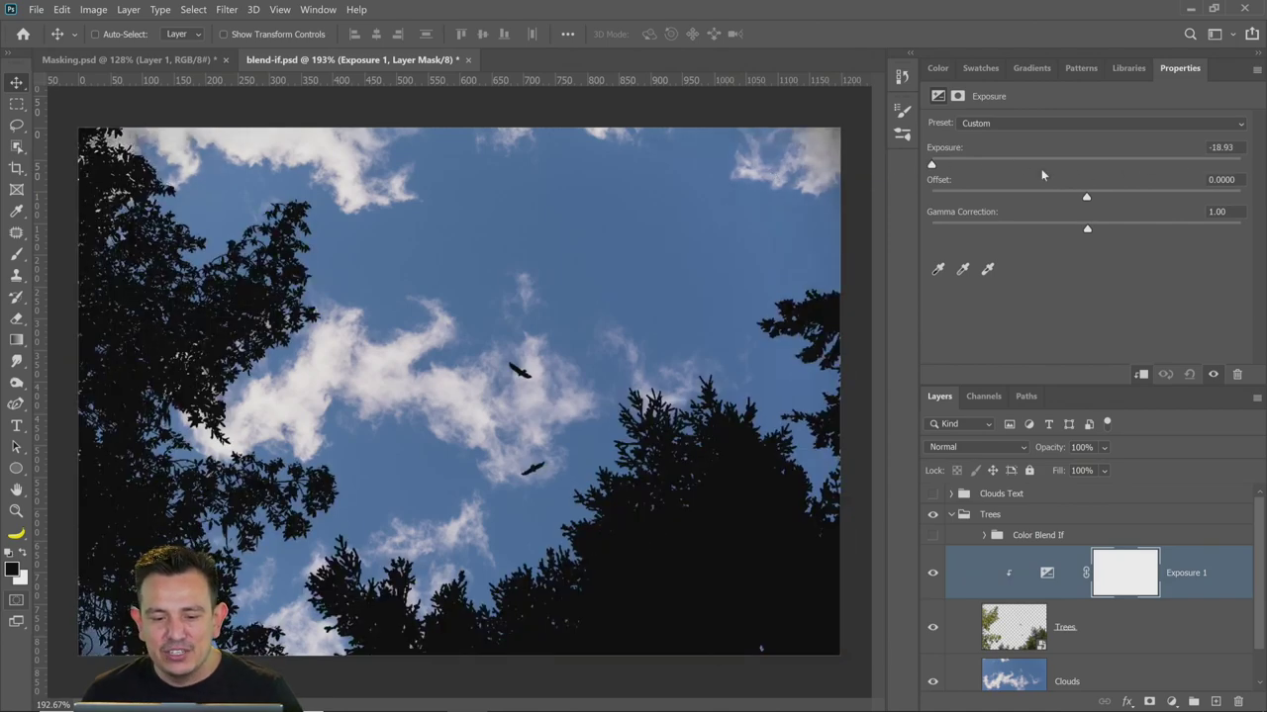
mouse_move(1041, 175)
left_mouse_down()
mouse_move(793, 142)
mouse_move(1187, 149)
mouse_move(762, 124)
mouse_move(1101, 167)
mouse_move(1036, 156)
mouse_move(1003, 168)
mouse_move(1064, 165)
left_mouse_up()
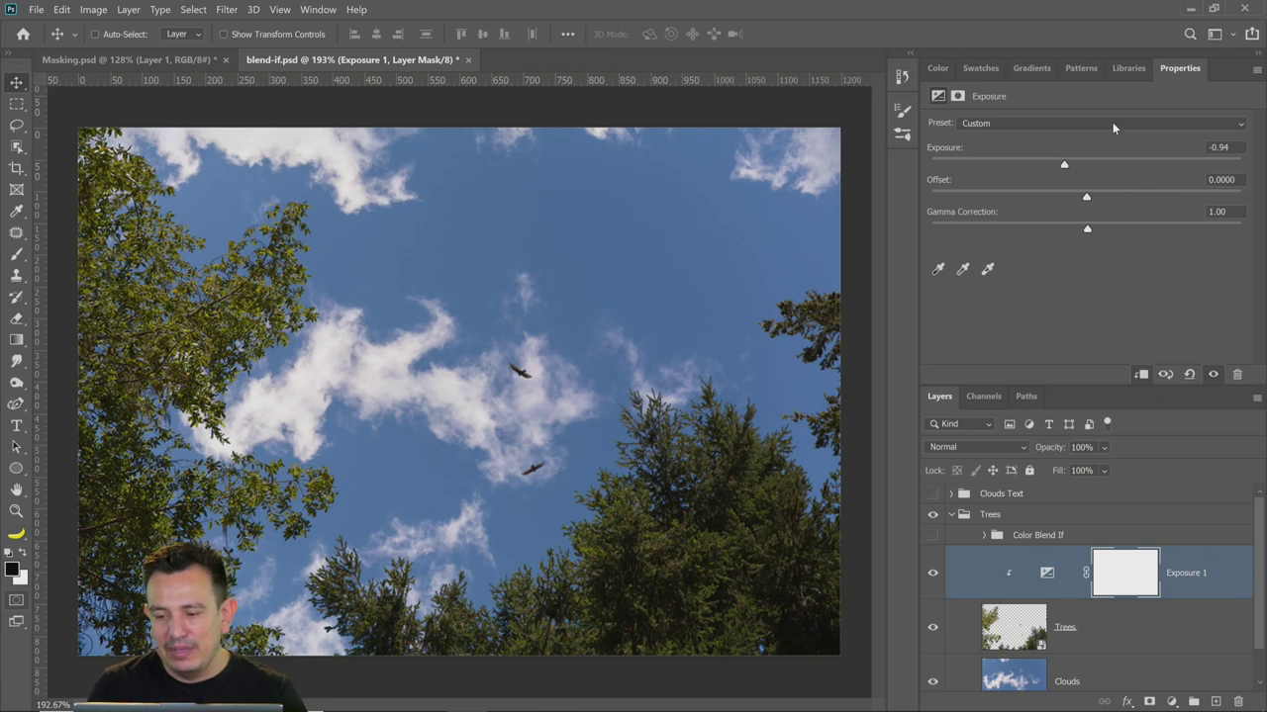
Inside the Trees Smart Object, set the Blue Blend If This Layer white slider to 27, and save and close its contents
double_click(1022, 638)
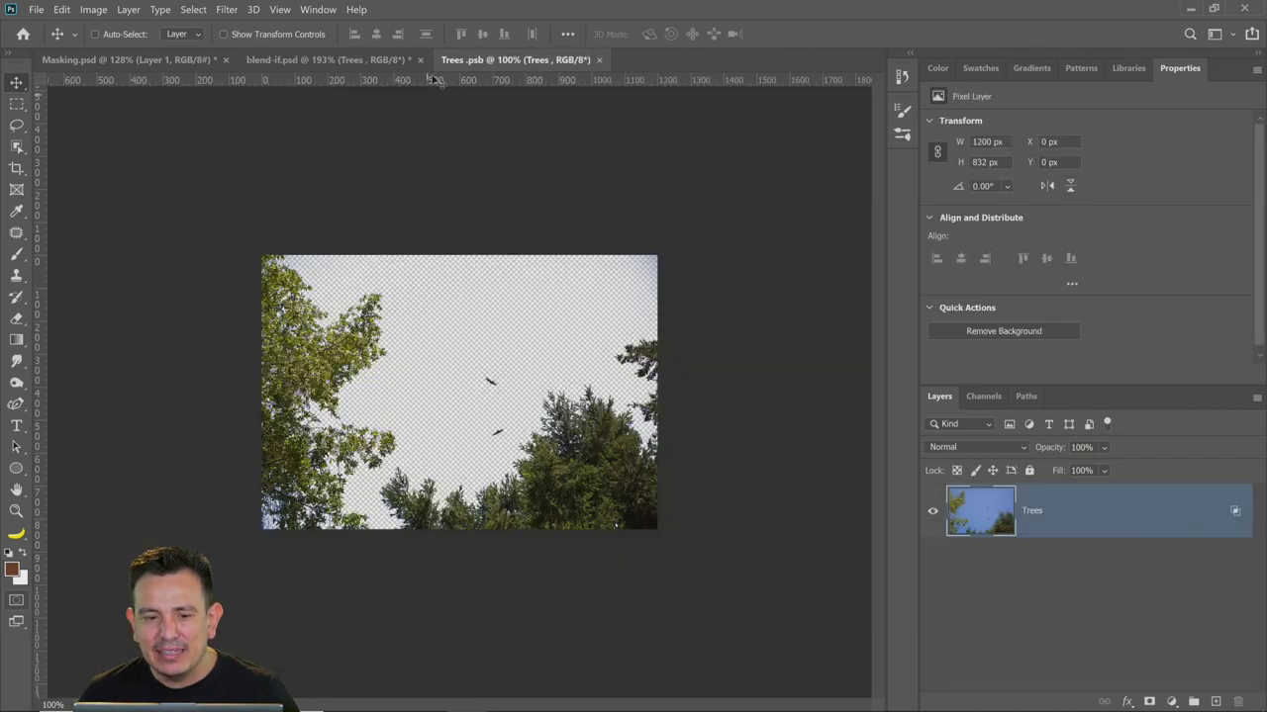
left_click(16, 511)
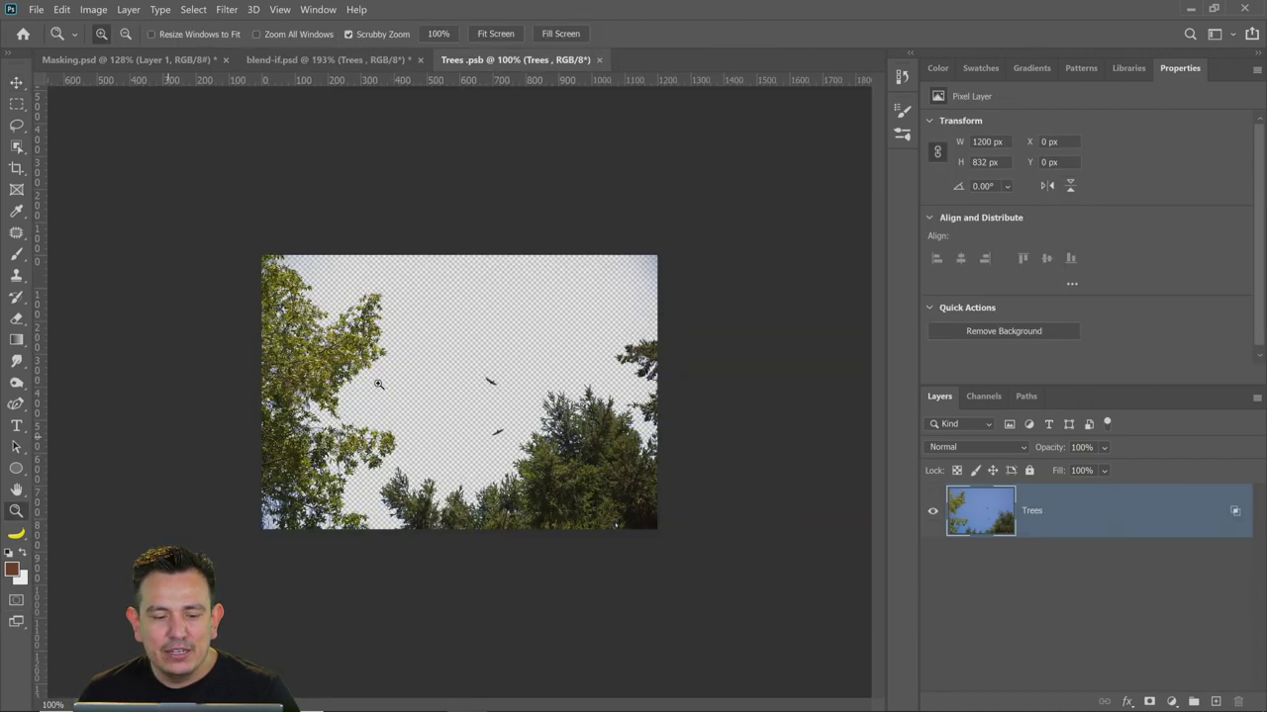
left_click(365, 369)
left_click(365, 369)
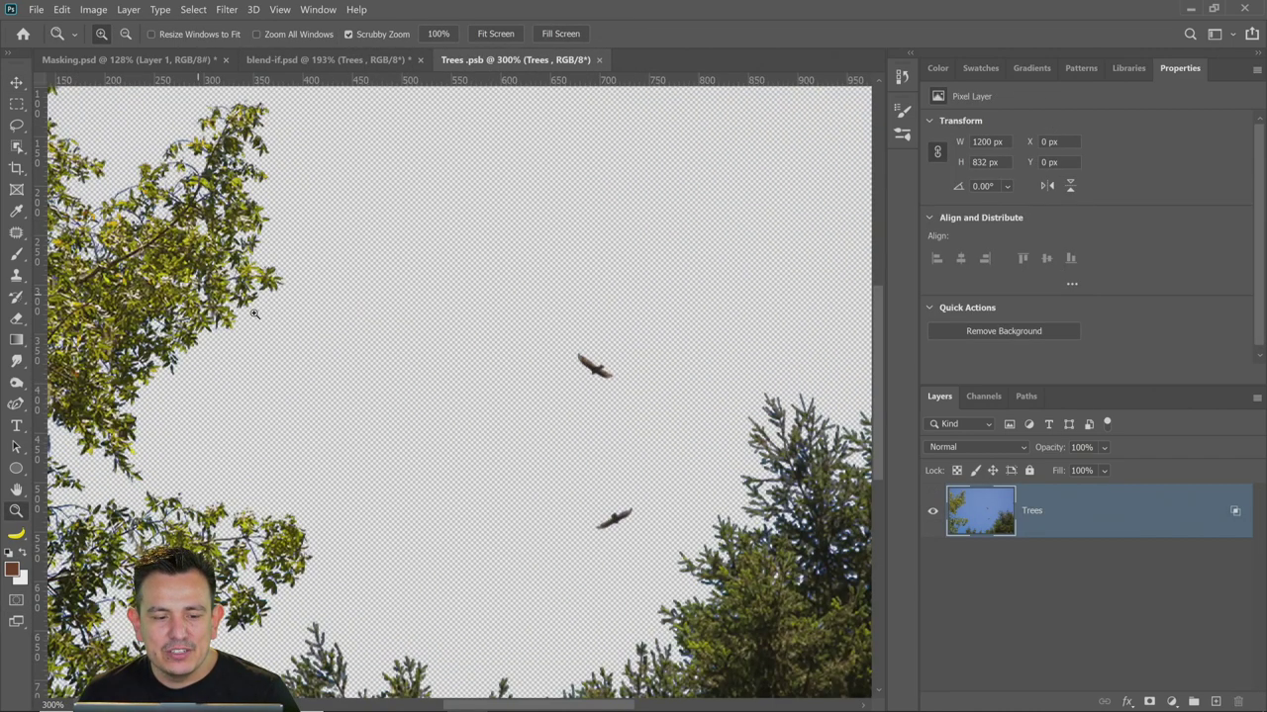
double_click(1235, 510)
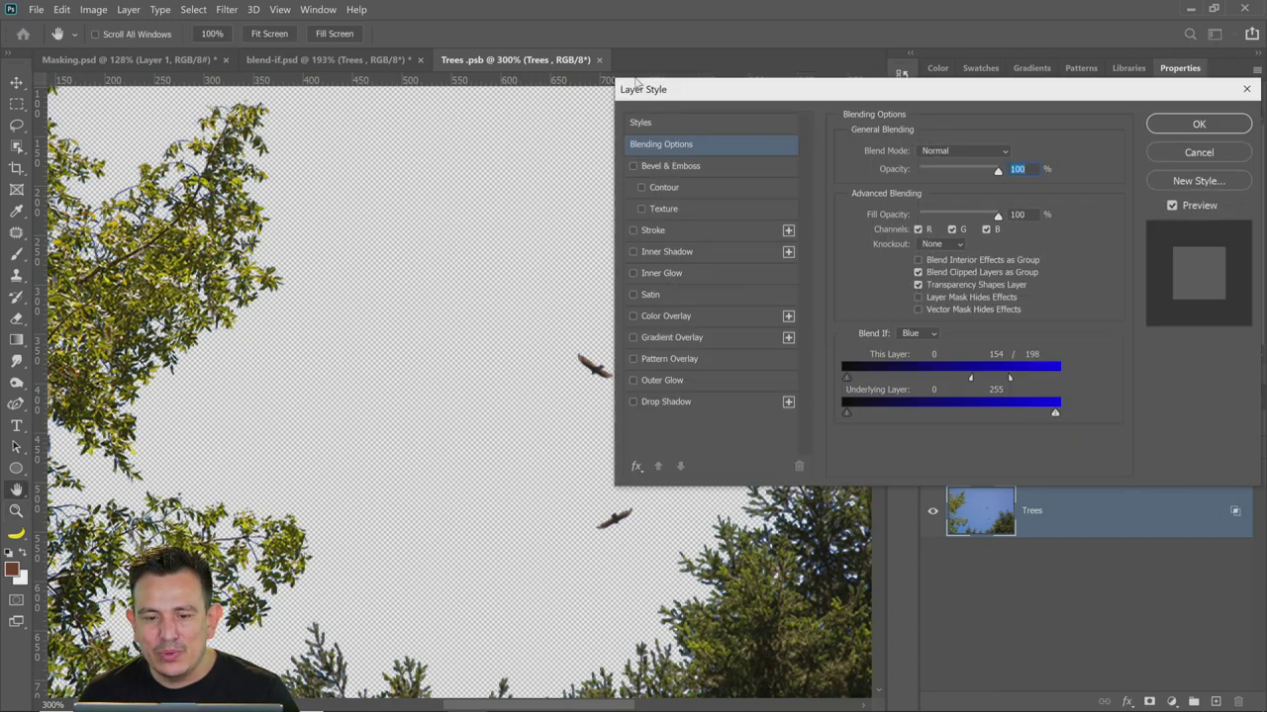
left_click_drag(973, 378, 868, 378)
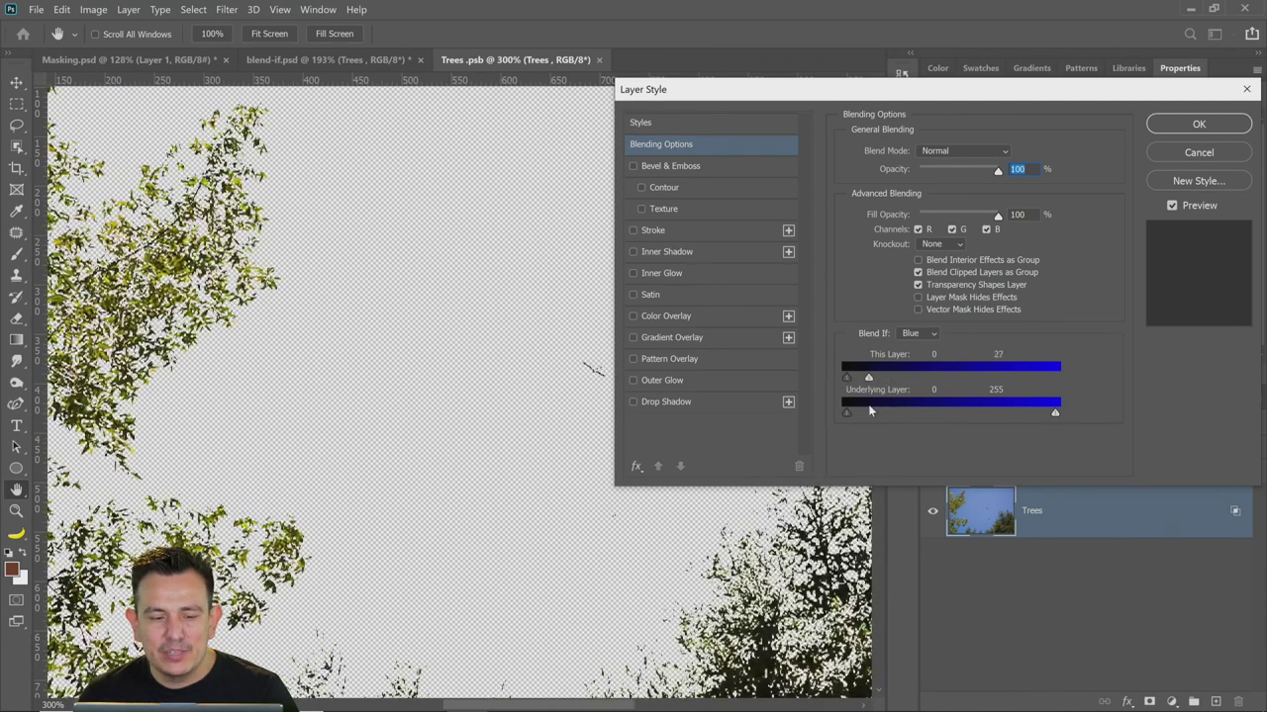
left_click(1191, 125)
left_click(604, 59)
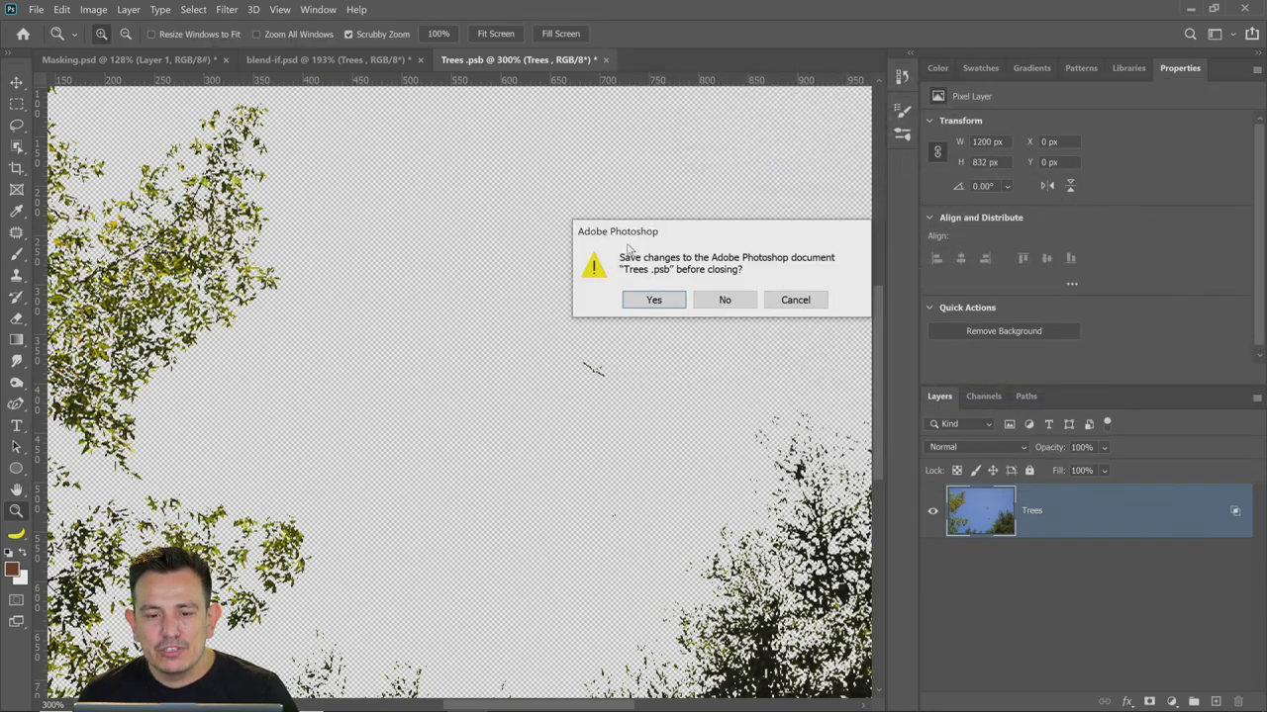
left_click(667, 302)
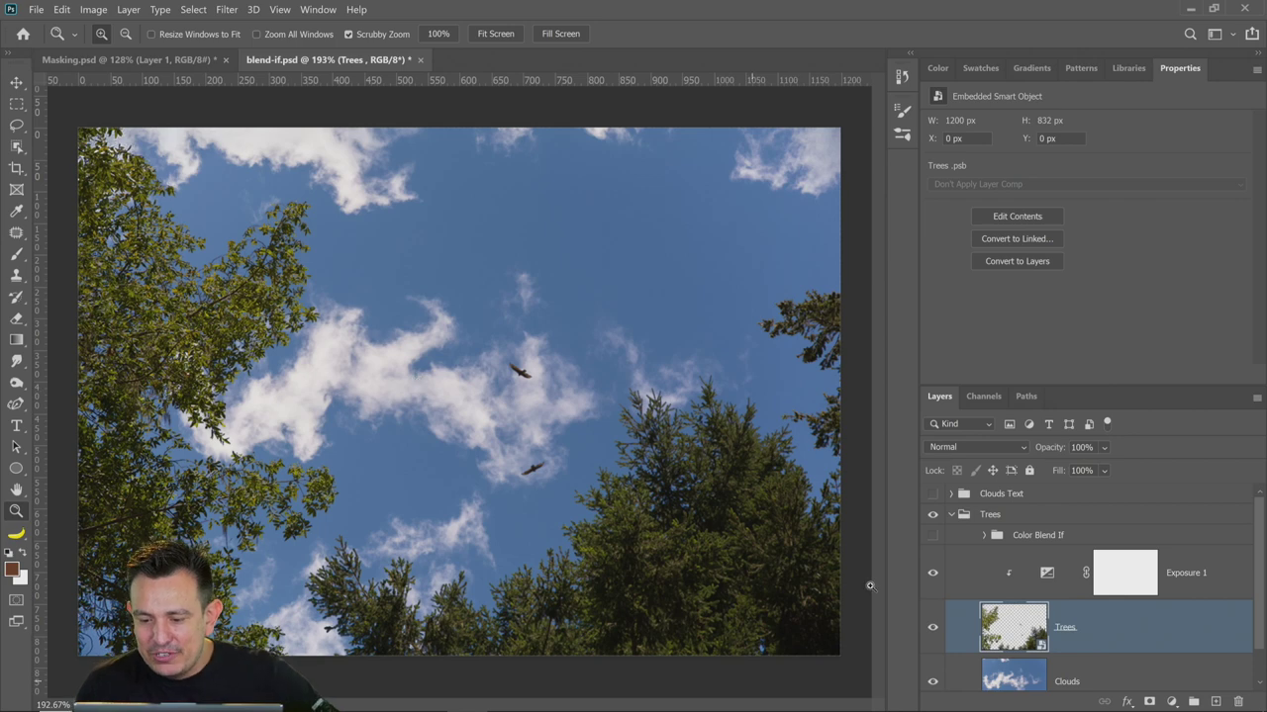
Collapse and hide the Trees group, and show and expand the Texture group
scroll(970, 584, "down", 1)
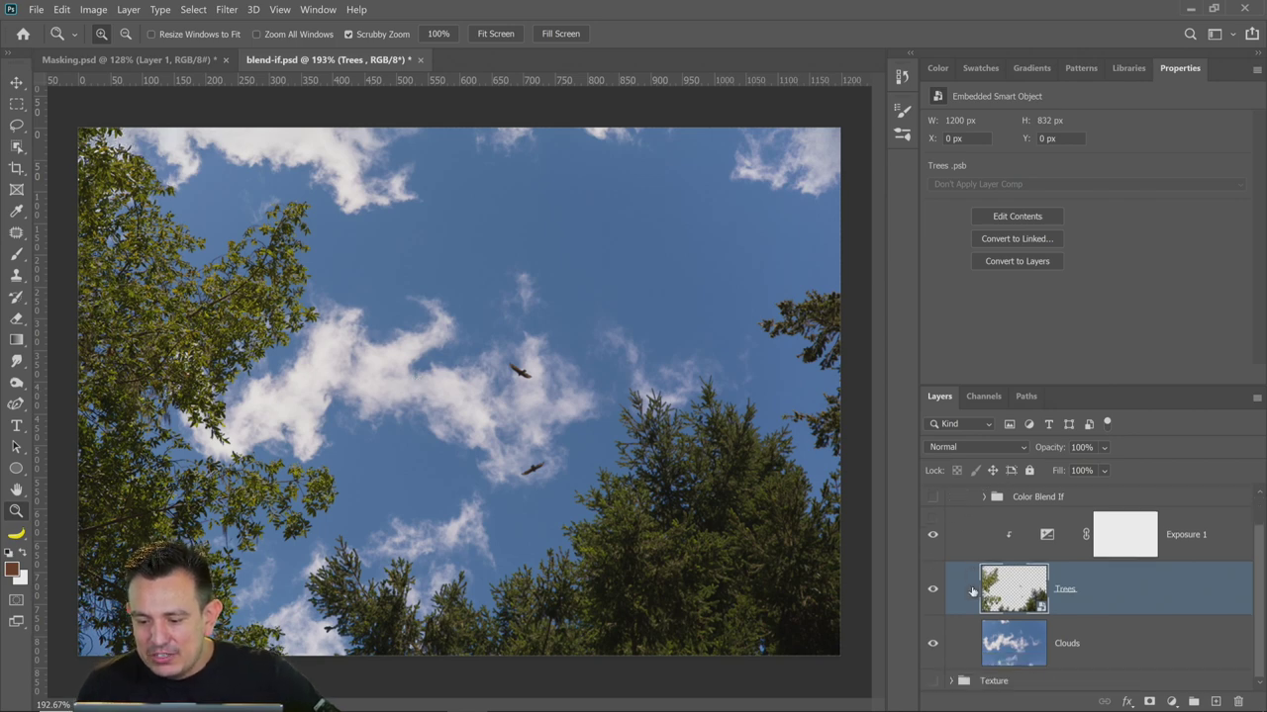
scroll(962, 554, "up", 1)
left_click(951, 514)
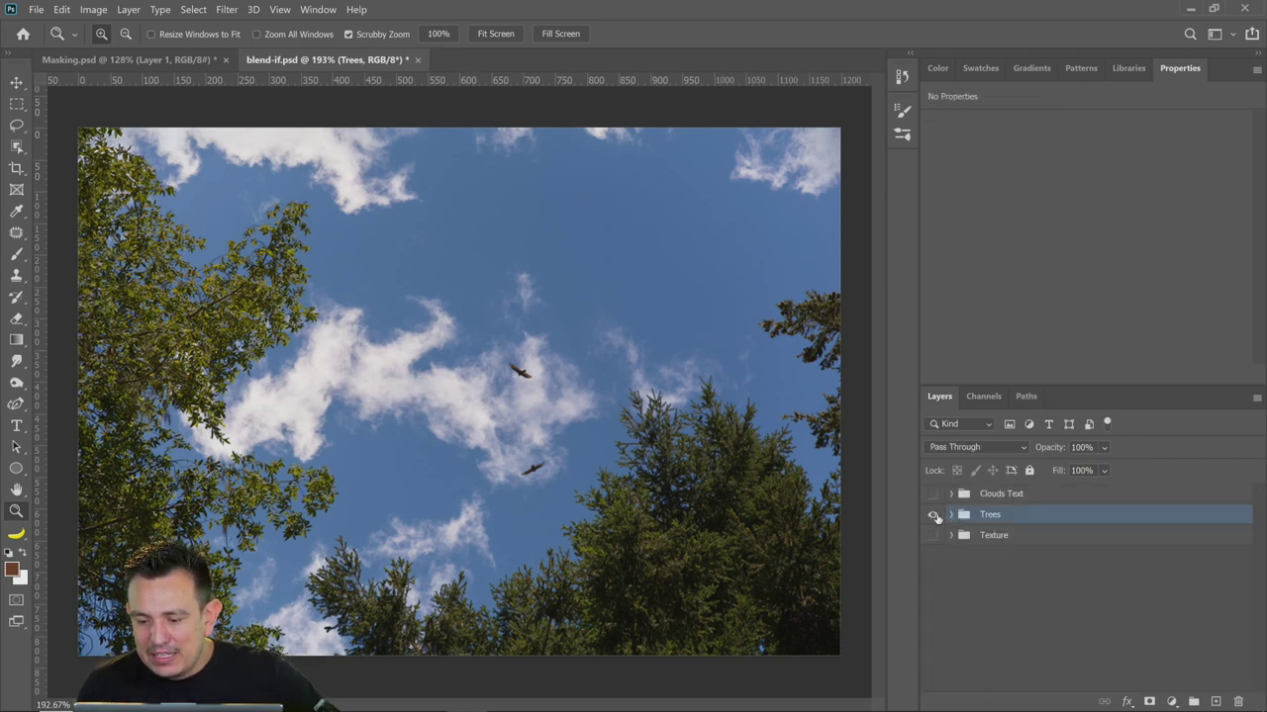
left_click(932, 514)
left_click(932, 535)
left_click(952, 535)
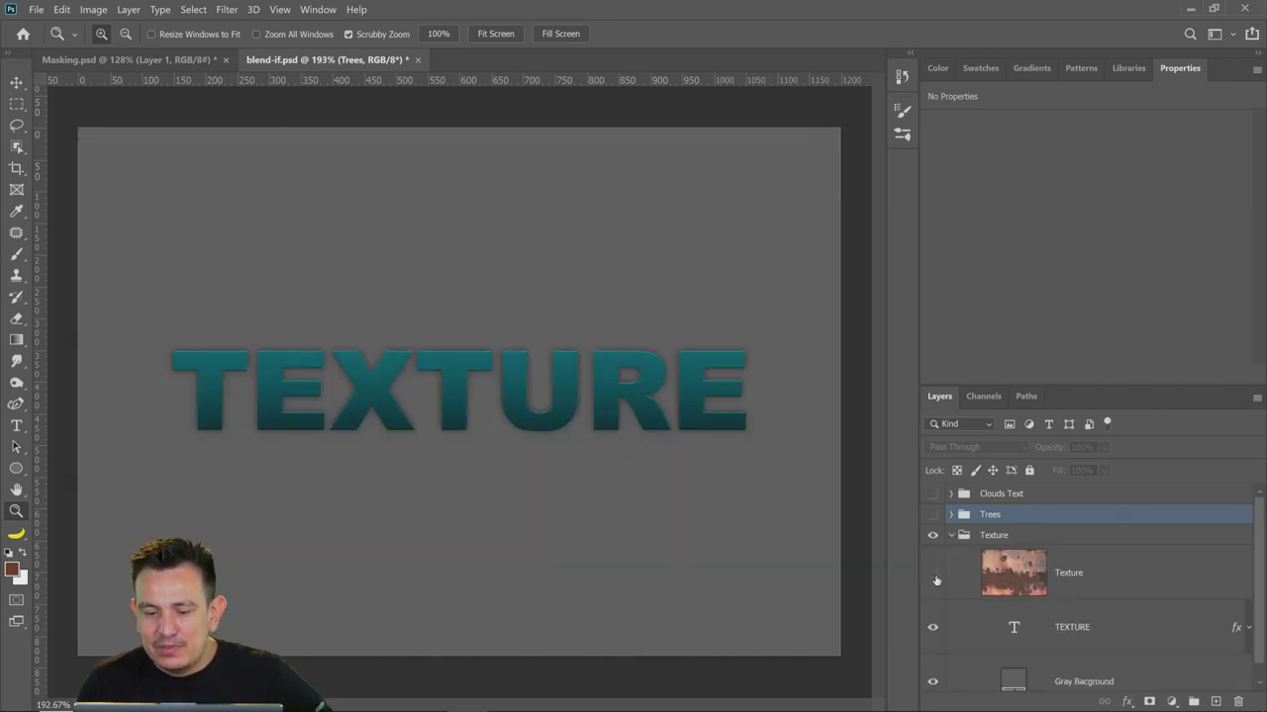
Toggle the rust Texture layer's visibility to compare it with the text beneath, and leave it shown
left_click(933, 573)
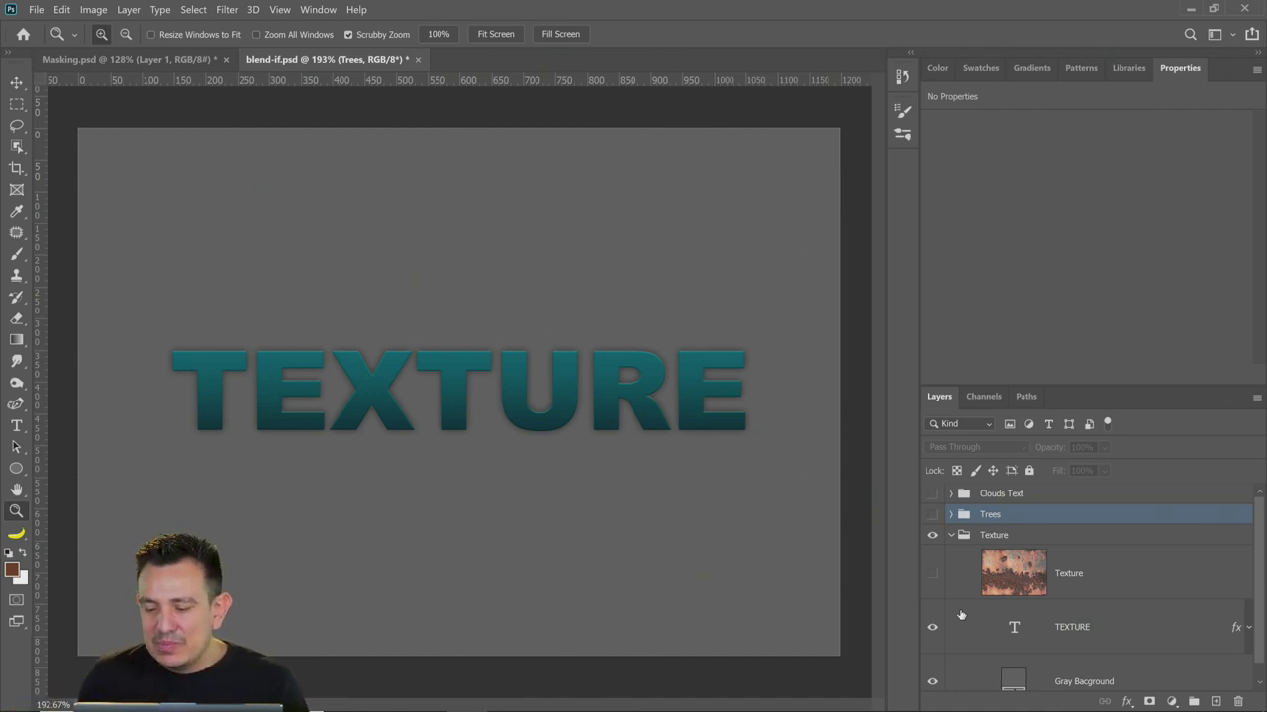
left_click(933, 578)
left_click(928, 581)
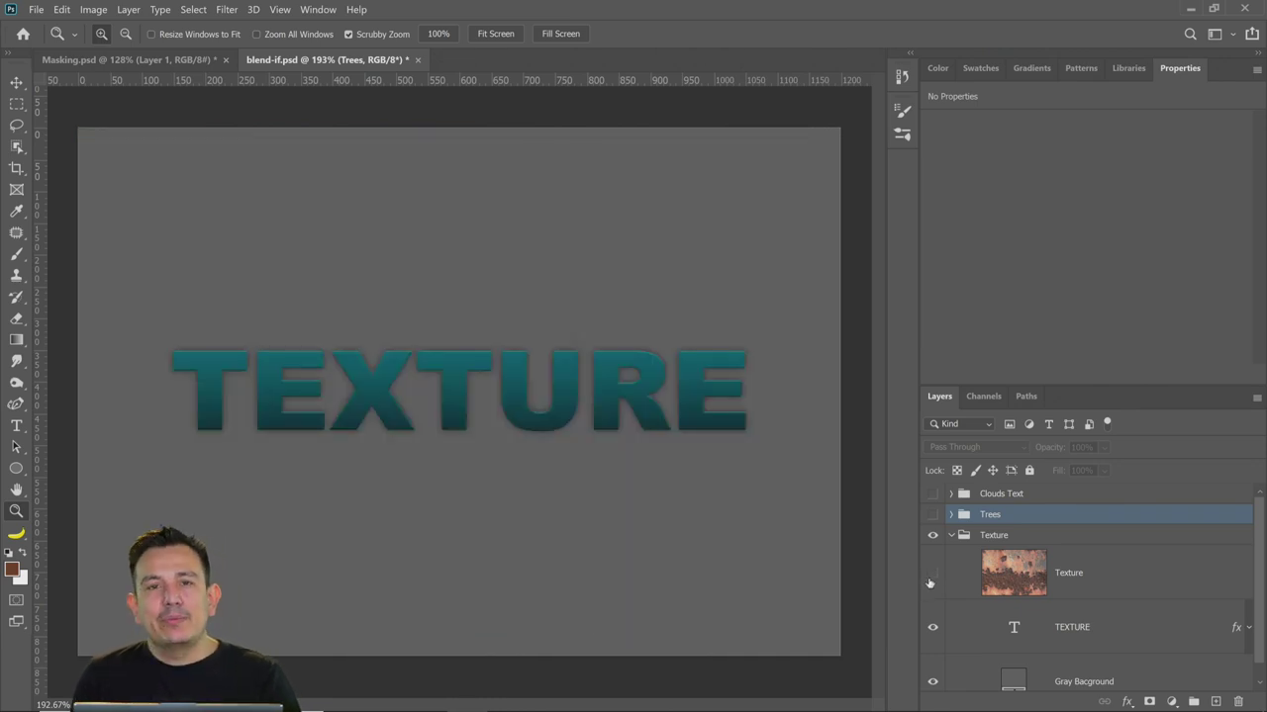
left_click(930, 581)
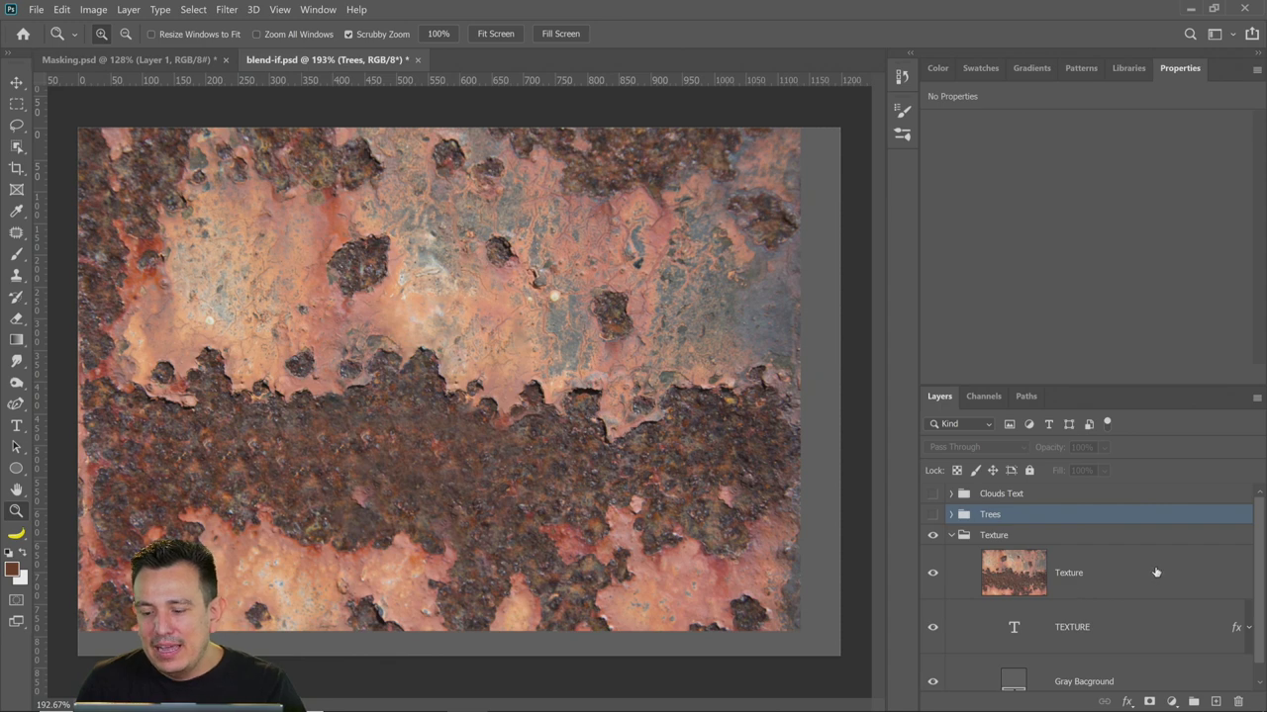
Clip the rust Texture layer to the TEXTURE text layer, leaving its blending options unchanged
double_click(1210, 574)
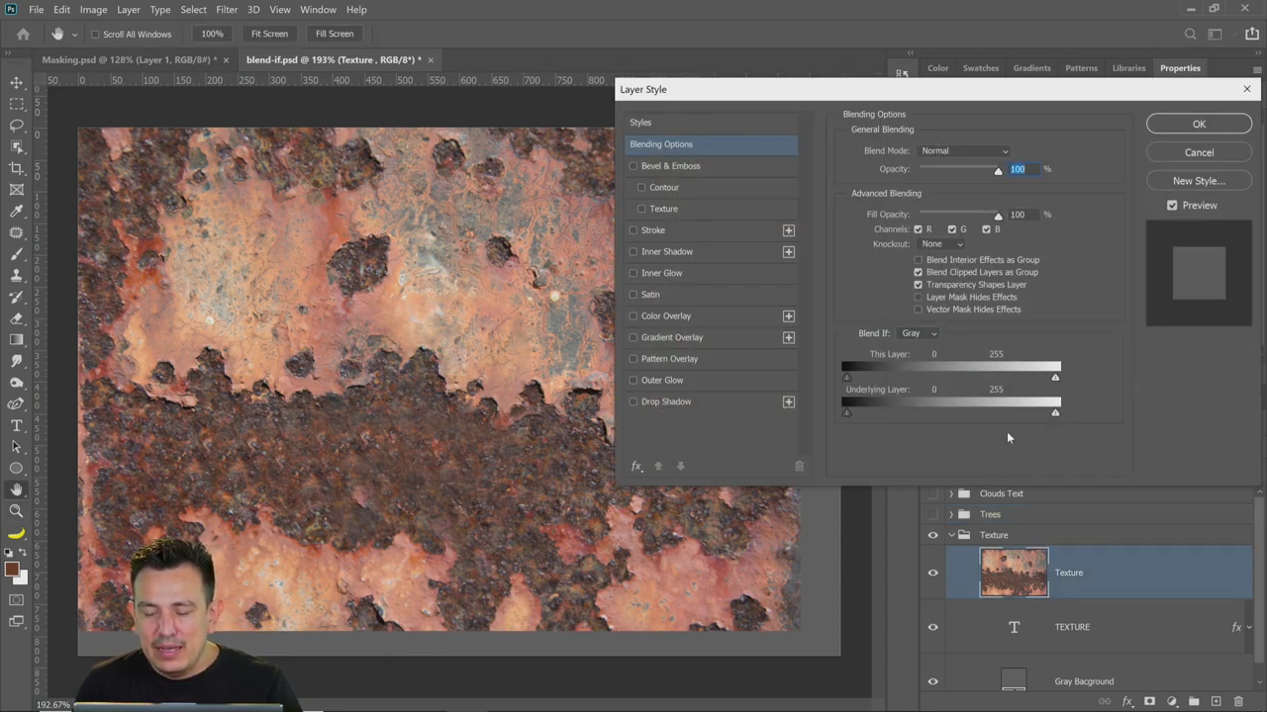
left_click(1195, 154)
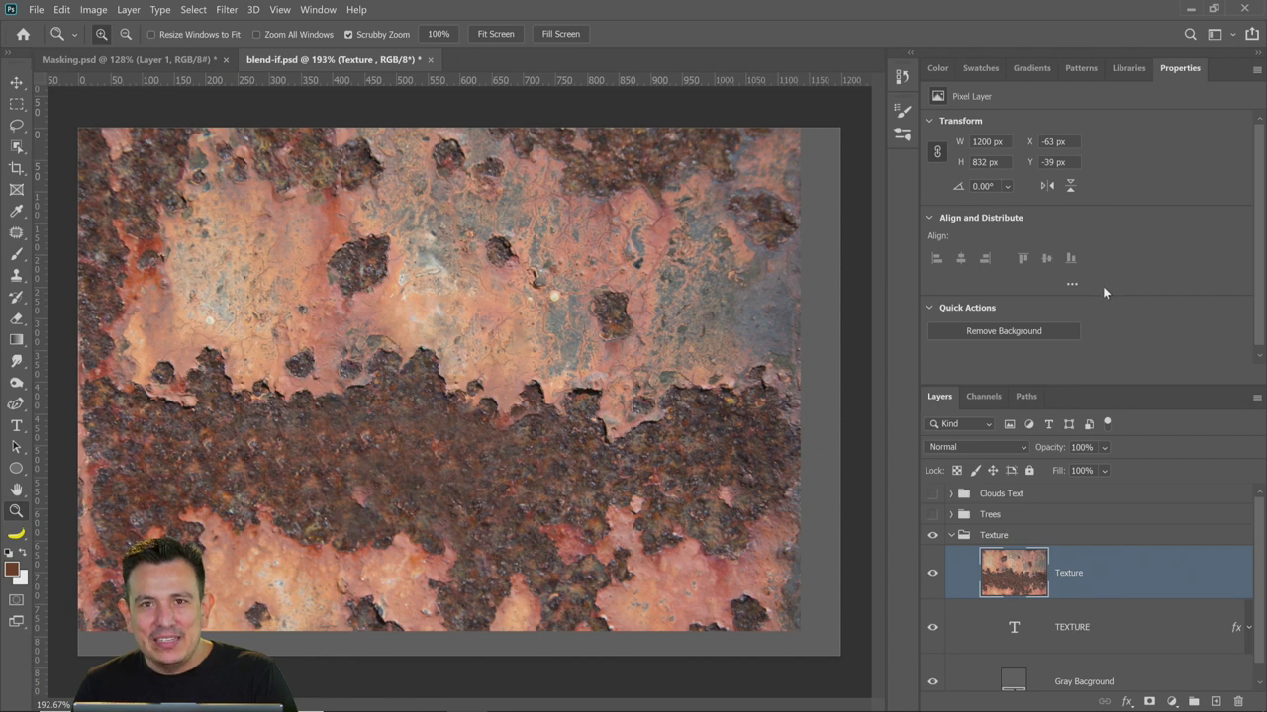
key("ctrl+alt+g")
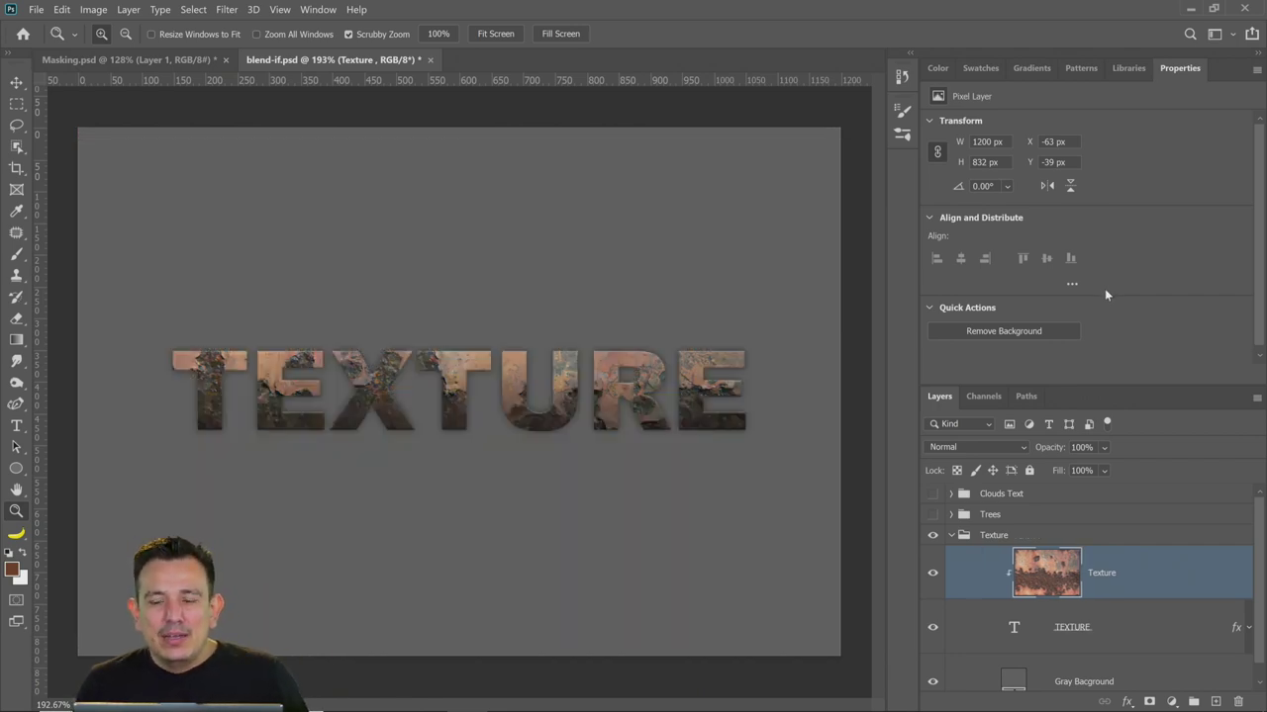
Release the clipping mask between the Texture layer and the TEXTURE text layer, and apply it again
key("alt")
left_click(1064, 595, "alt")
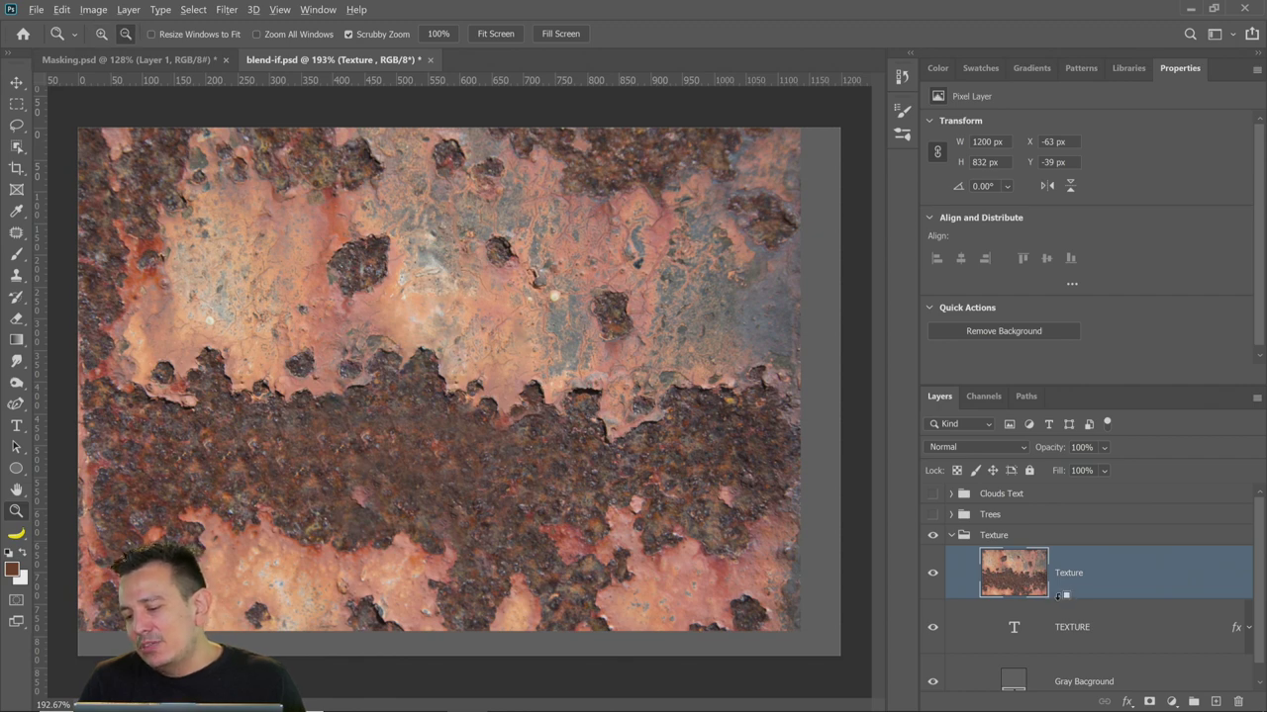
left_click(1059, 599, "alt")
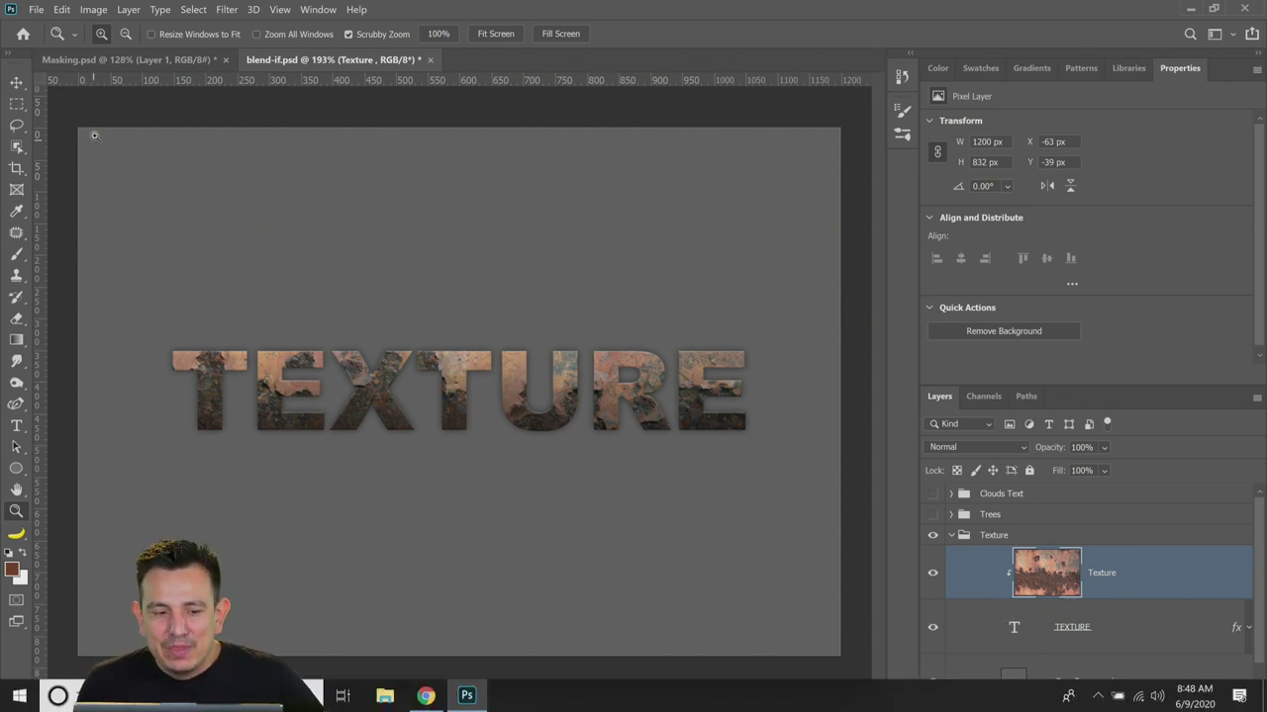
Try shifting the clipped rust texture across the letters, and undo the move
left_click(17, 84)
left_click_drag(452, 388, 652, 462)
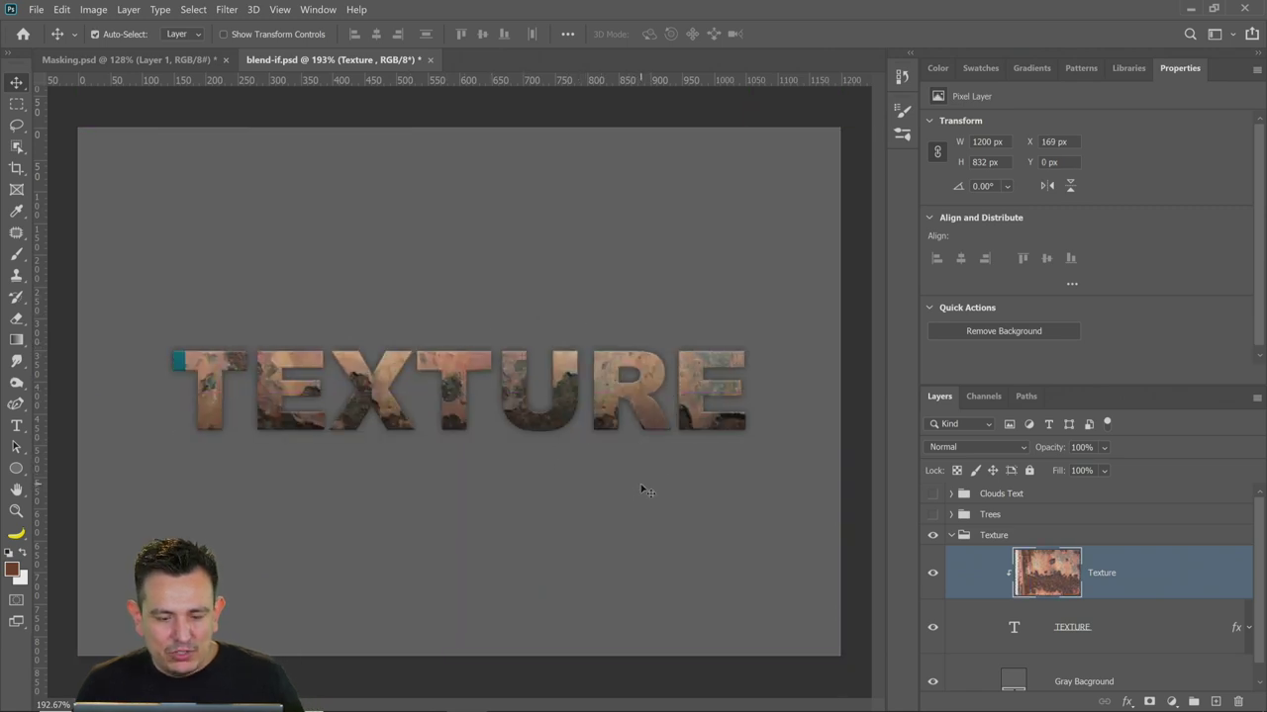
key("ctrl+z")
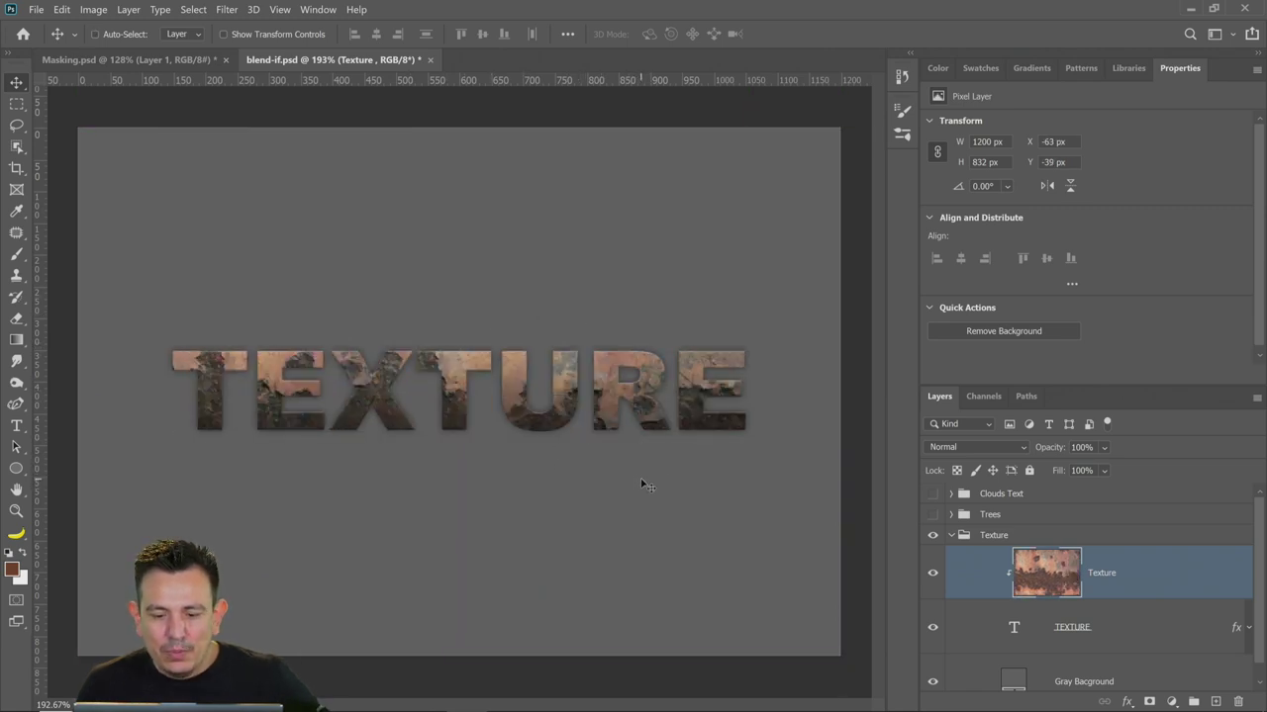
Set the Texture layer's Gray Blend If This Layer black slider to 108, so its dark tones are hidden
double_click(1191, 577)
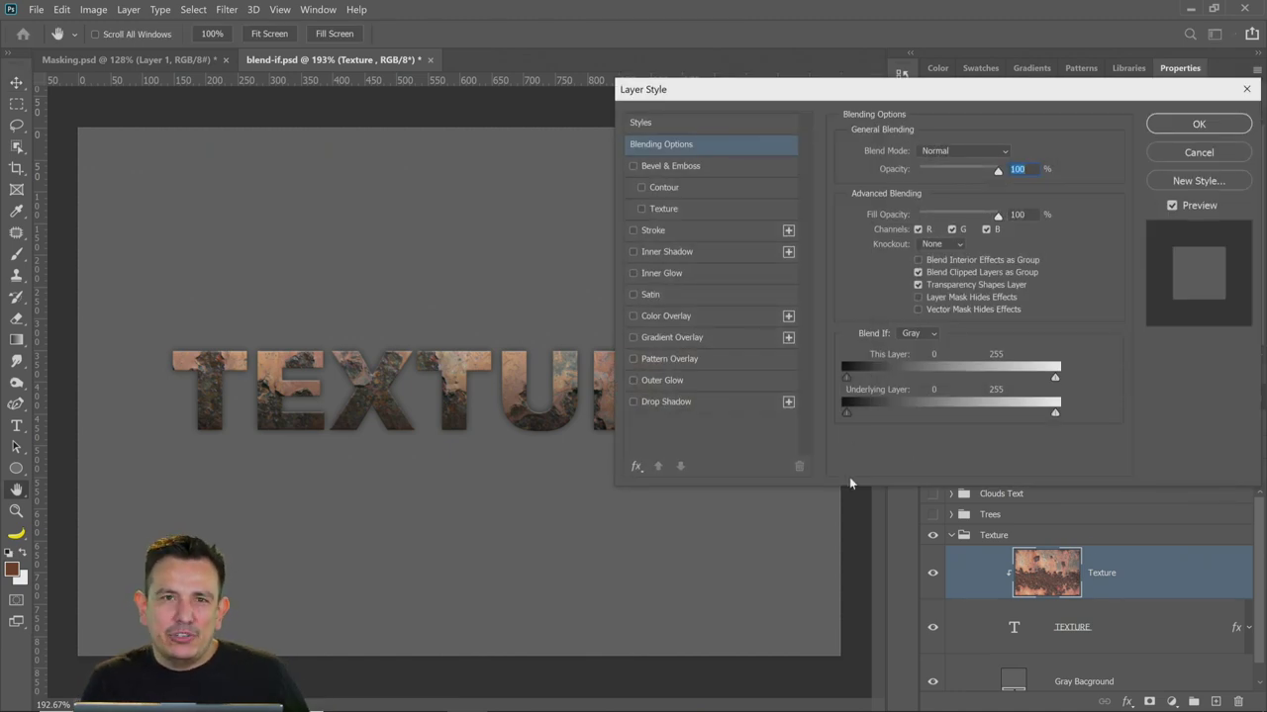
left_click_drag(847, 378, 930, 373)
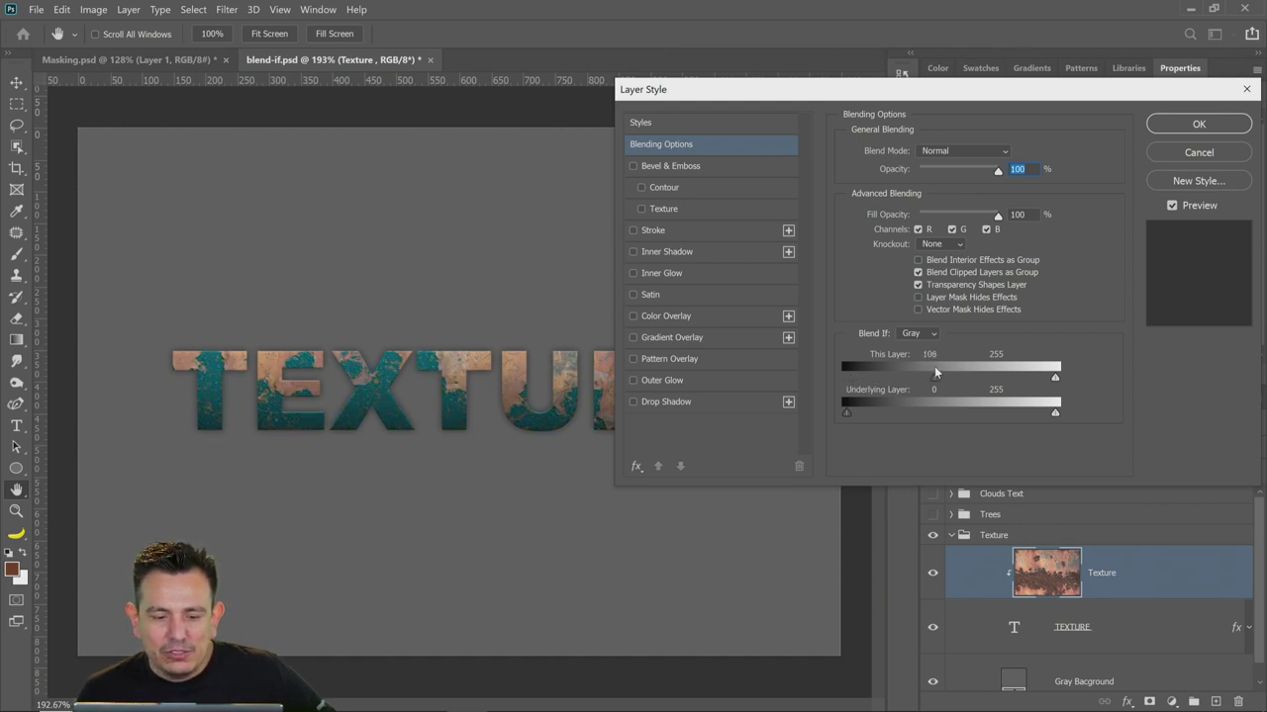
left_click(1198, 124)
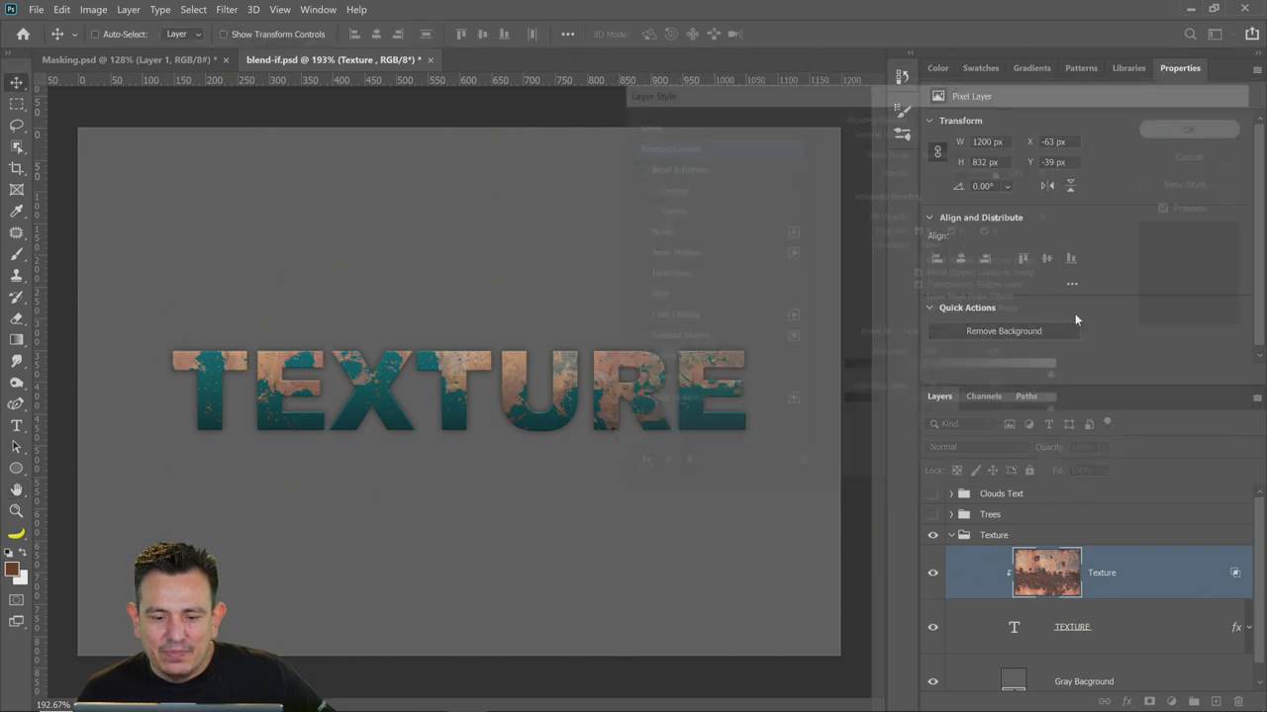
Reset the Texture layer's Gray Blend If This Layer black slider to 0 and split its white slider to 105 / 138
double_click(16, 489)
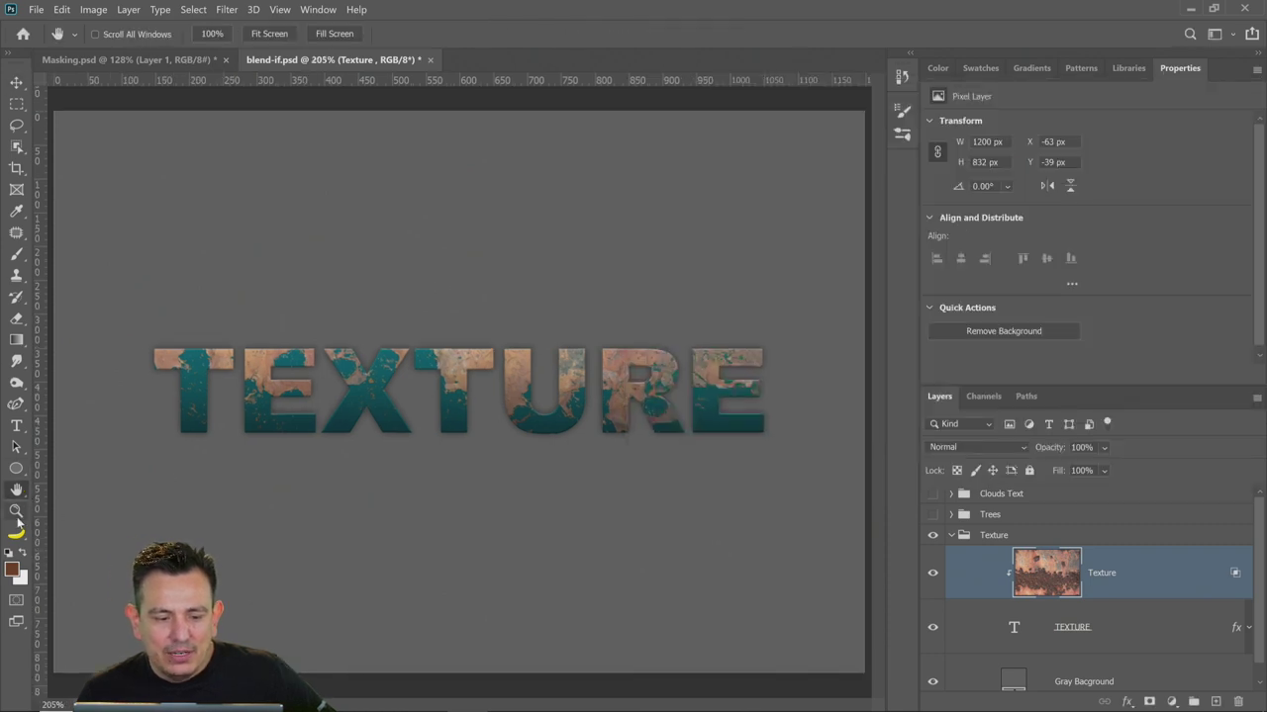
left_click(16, 511)
left_click(327, 420)
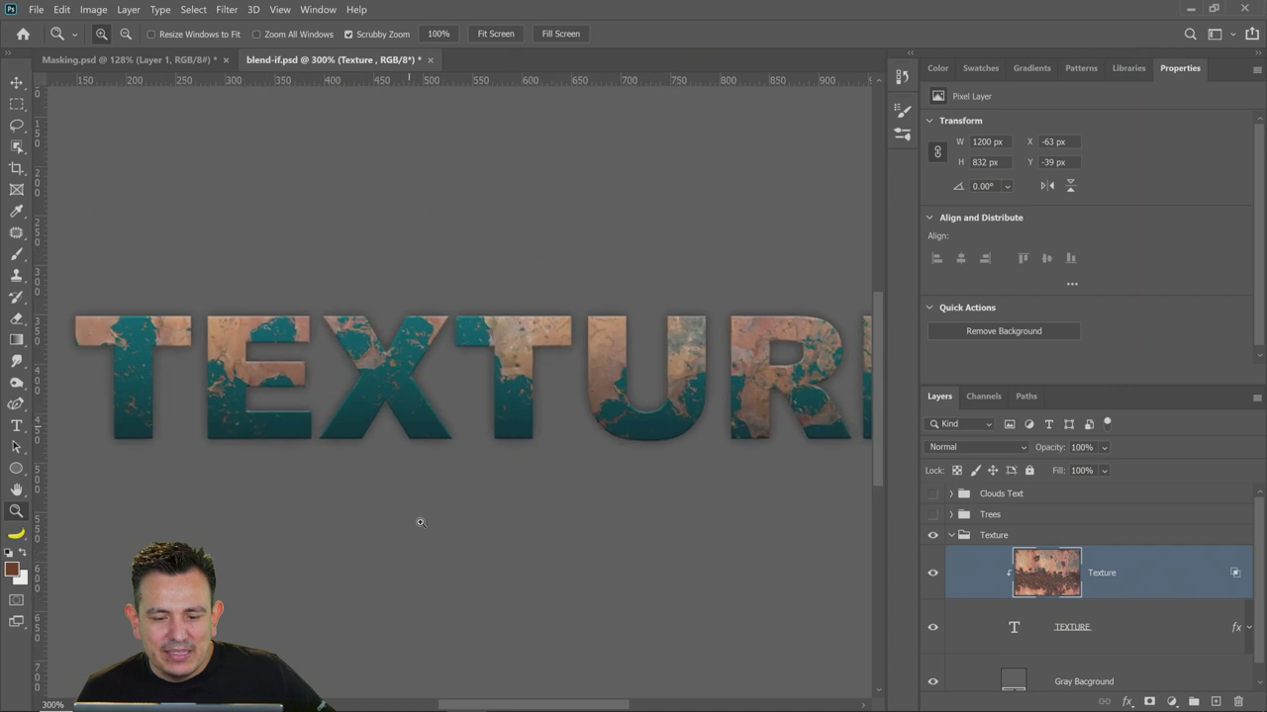
key("h")
left_click_drag(550, 565, 633, 578)
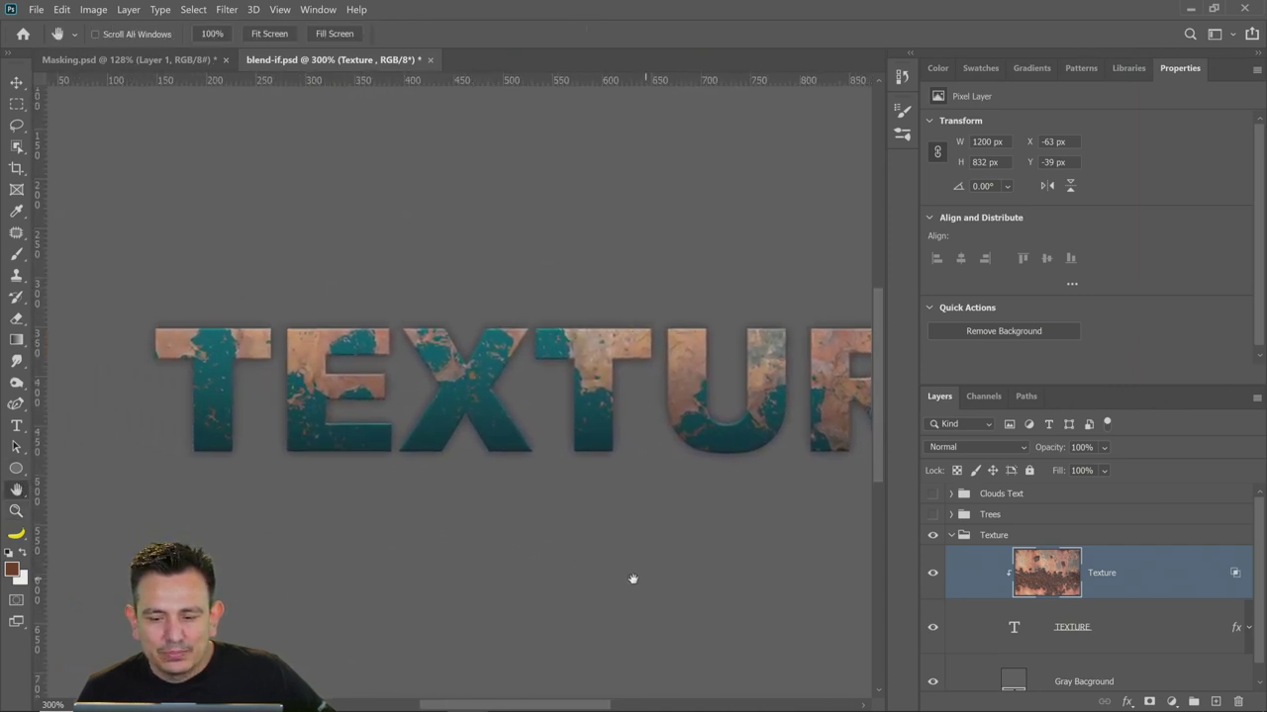
double_click(1179, 569)
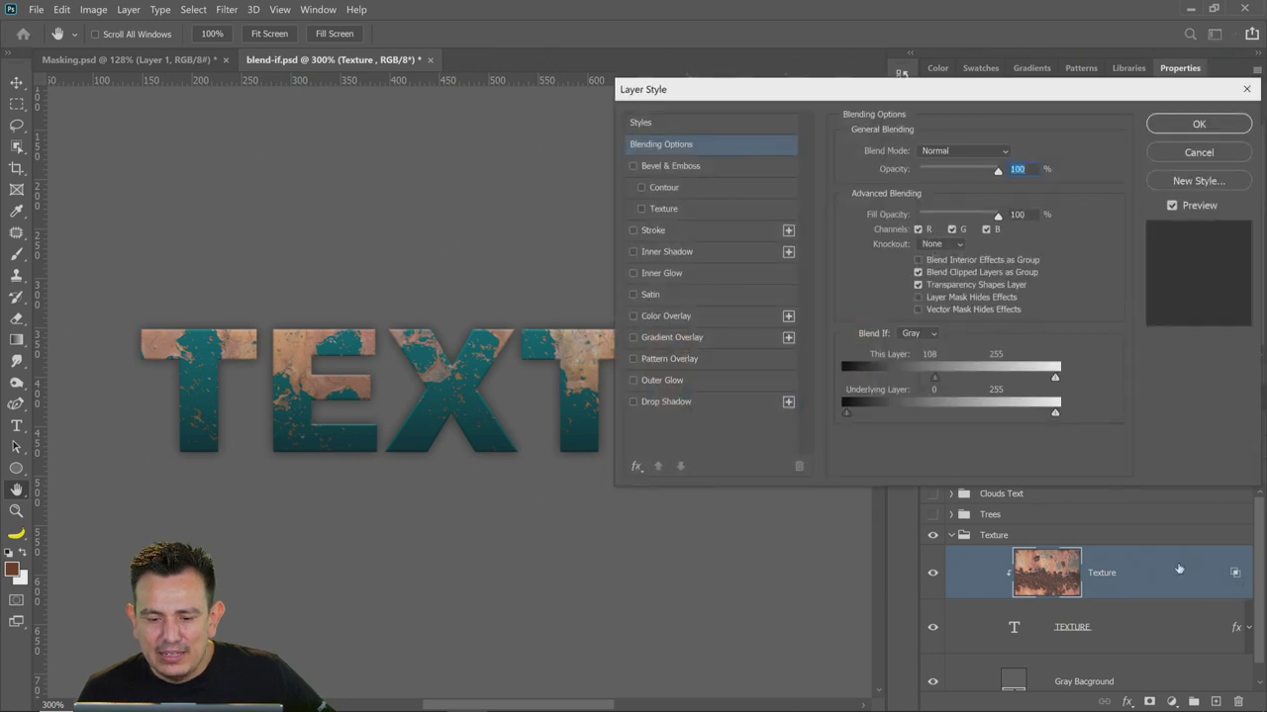
left_click_drag(934, 378, 826, 372)
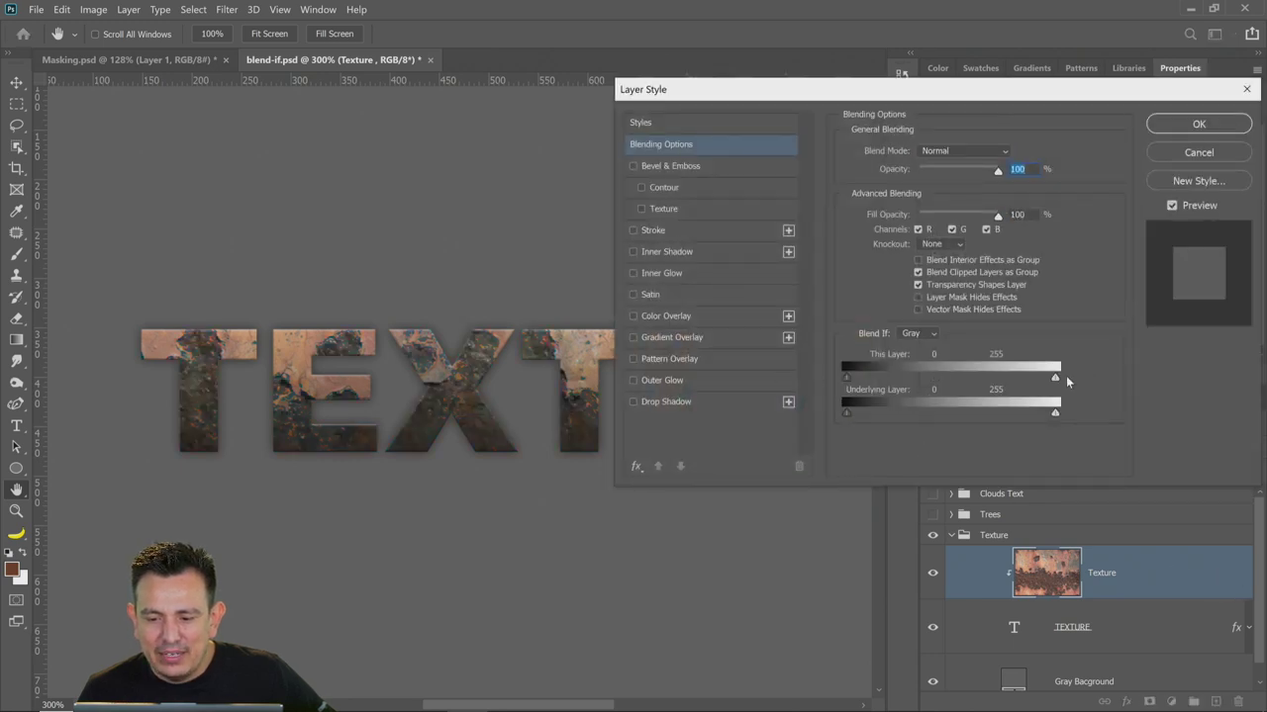
left_click_drag(1027, 381, 931, 380)
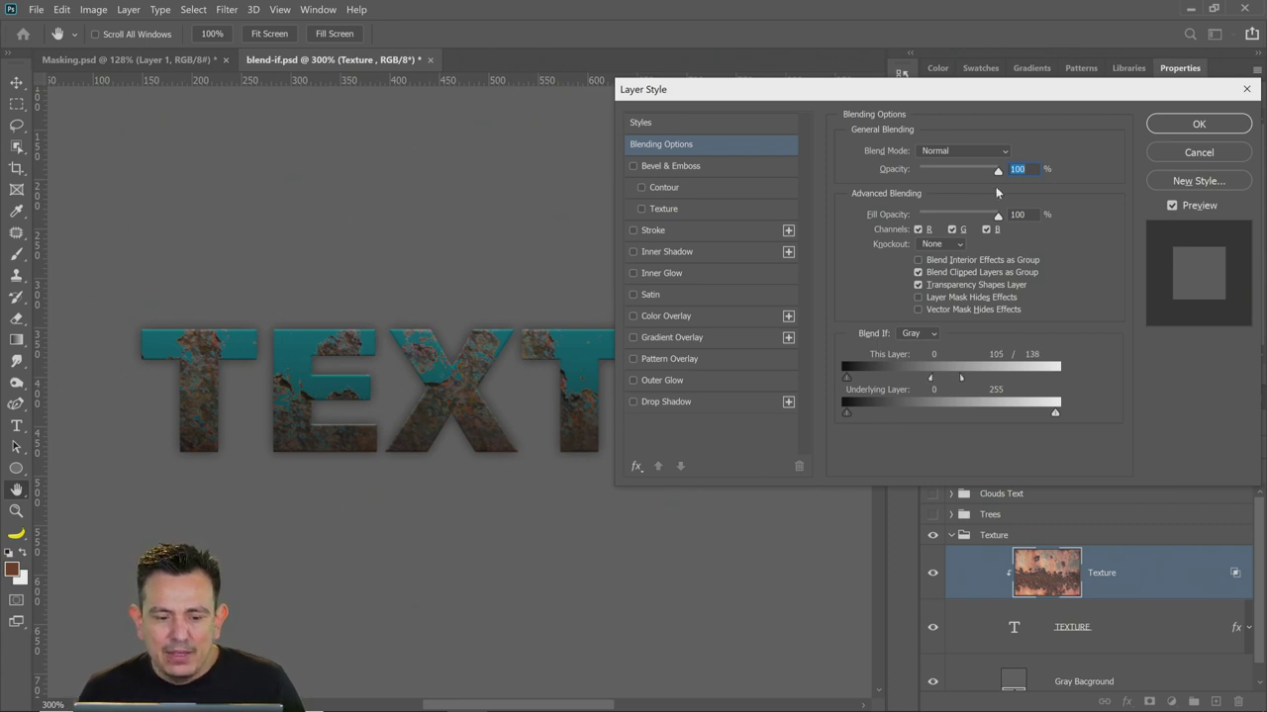
left_click(1176, 127)
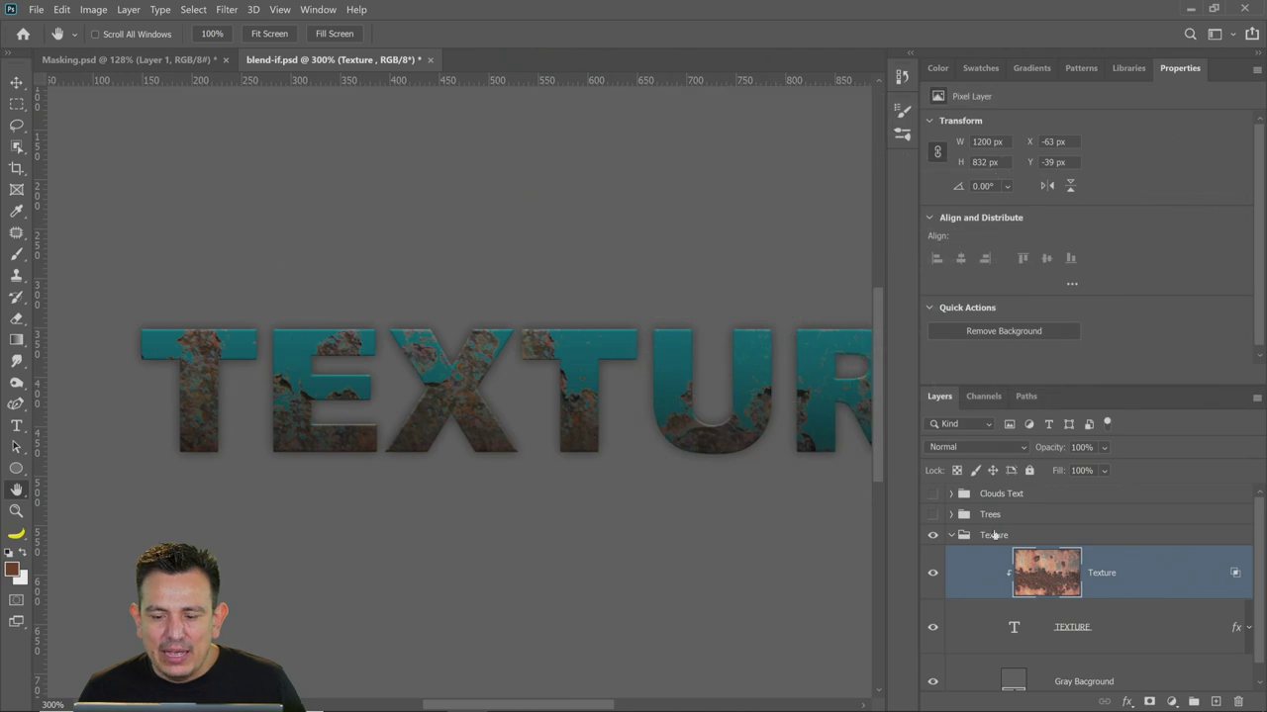
Convert the rust Texture layer to a Smart Object, and try a Color Overlay effect on it
right_click(1209, 574)
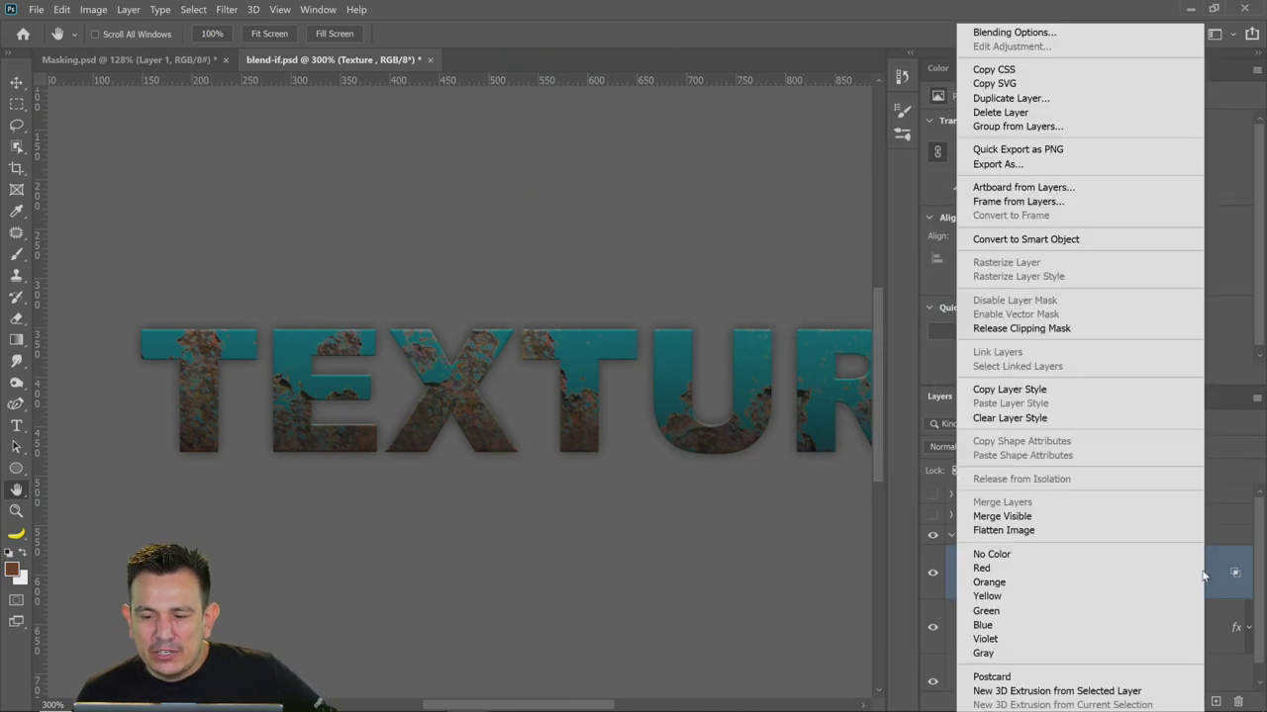
left_click(1035, 238)
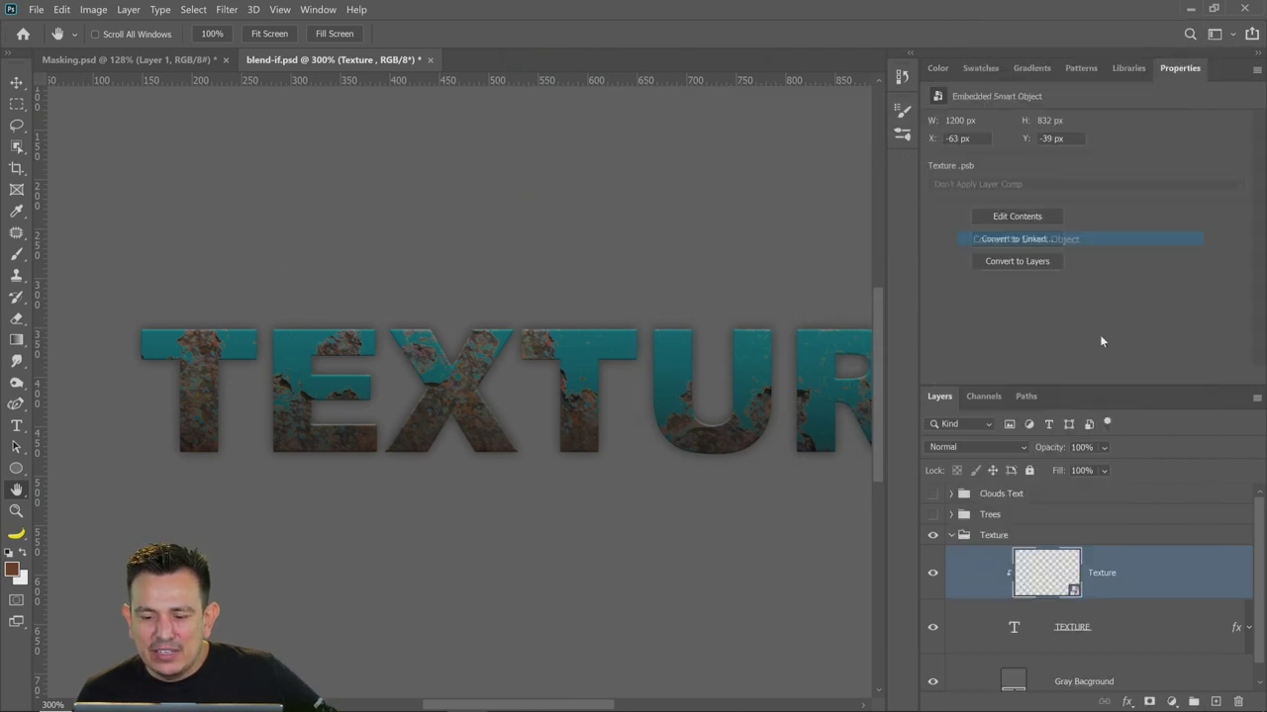
double_click(1216, 581)
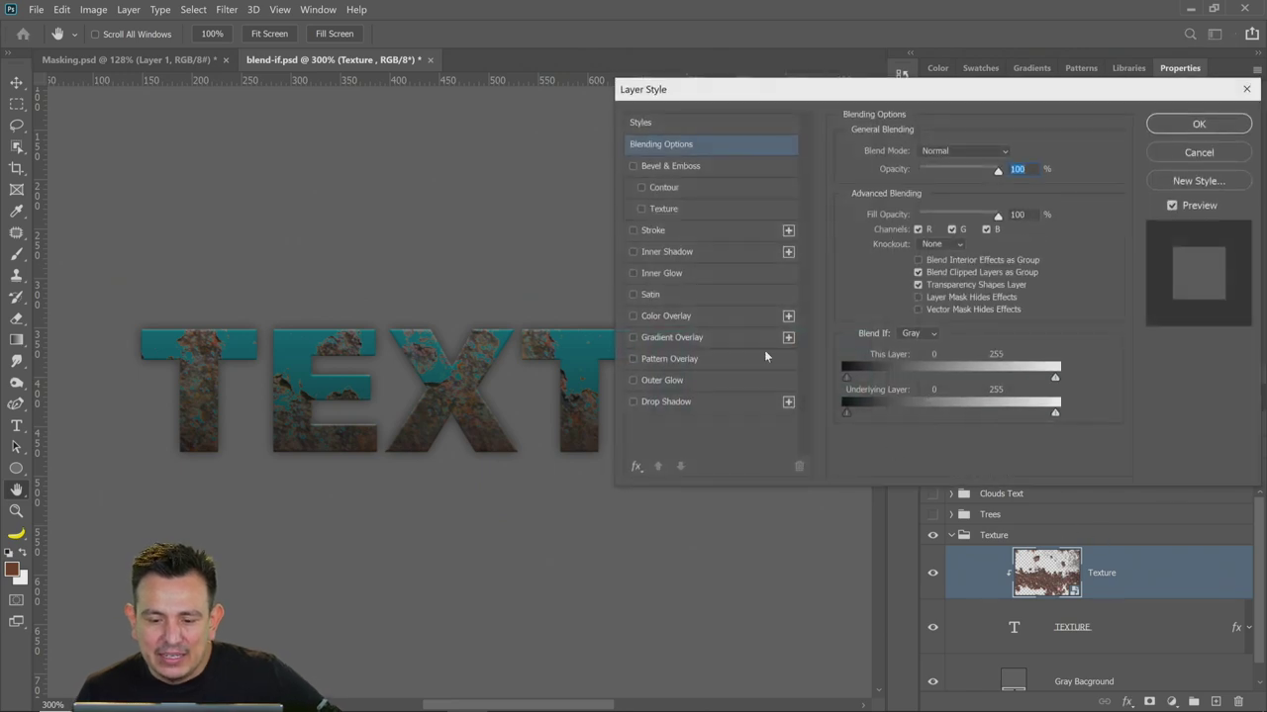
left_click(666, 315)
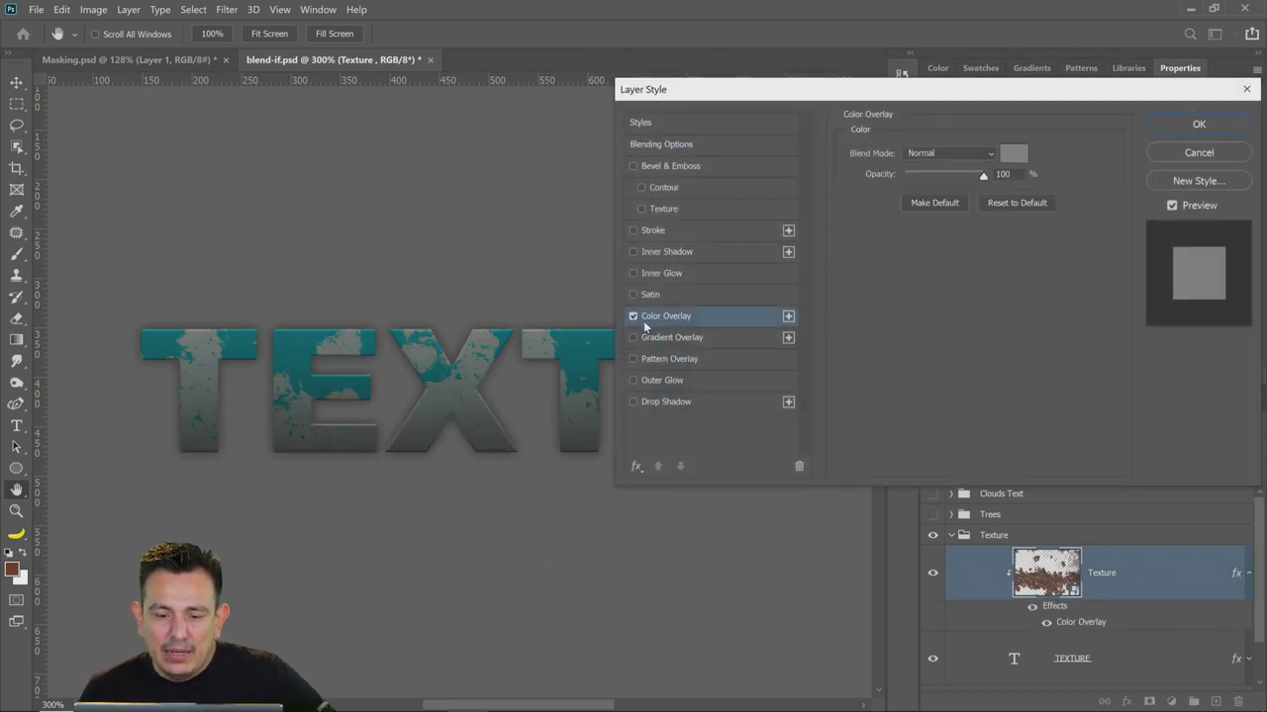
left_click(633, 315)
Add a default Bevel & Emboss to the Texture layer with direction Down, depth 53%, size 1 px, Overlay highlights and 100% shadow opacity
left_click(659, 173)
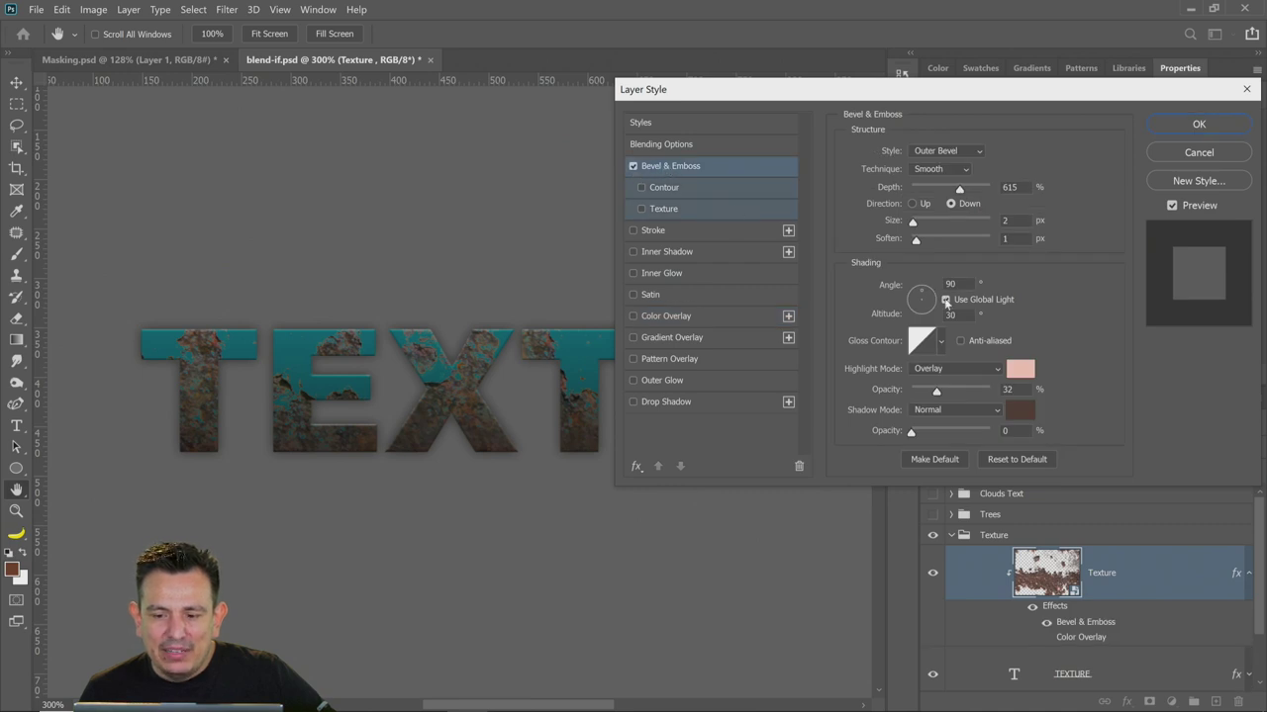
left_click(1006, 460)
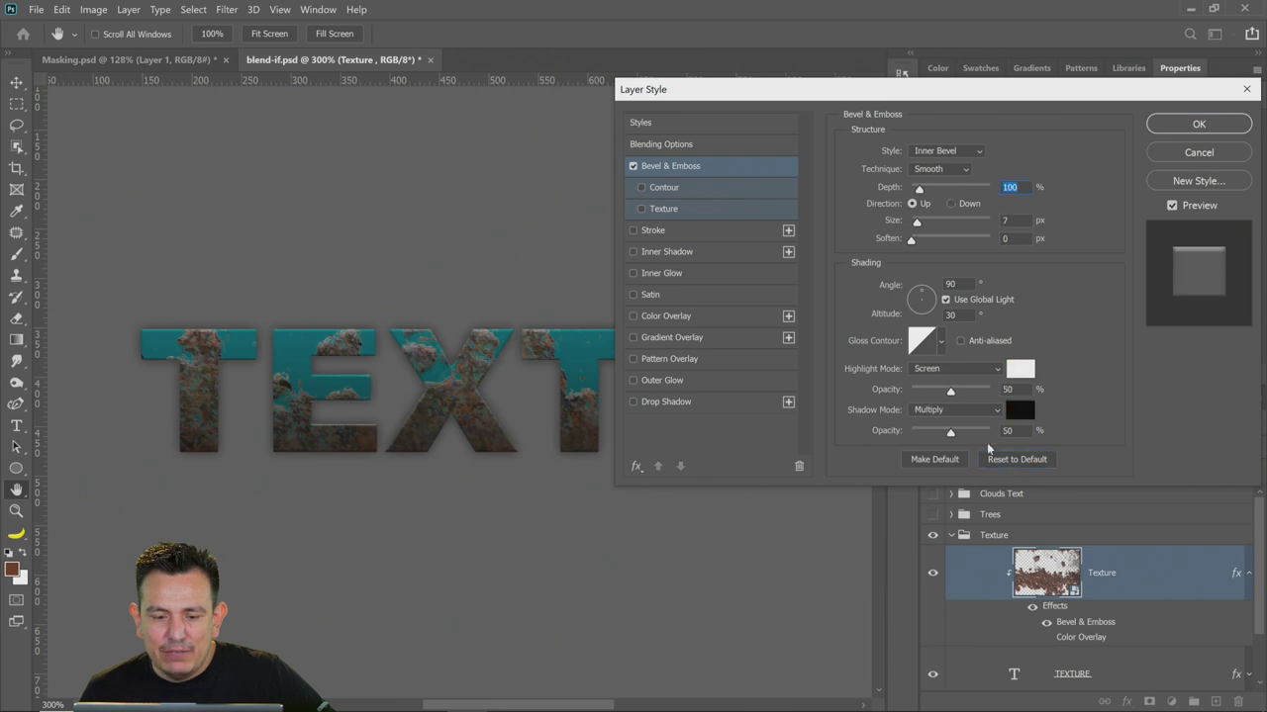
left_click(950, 204)
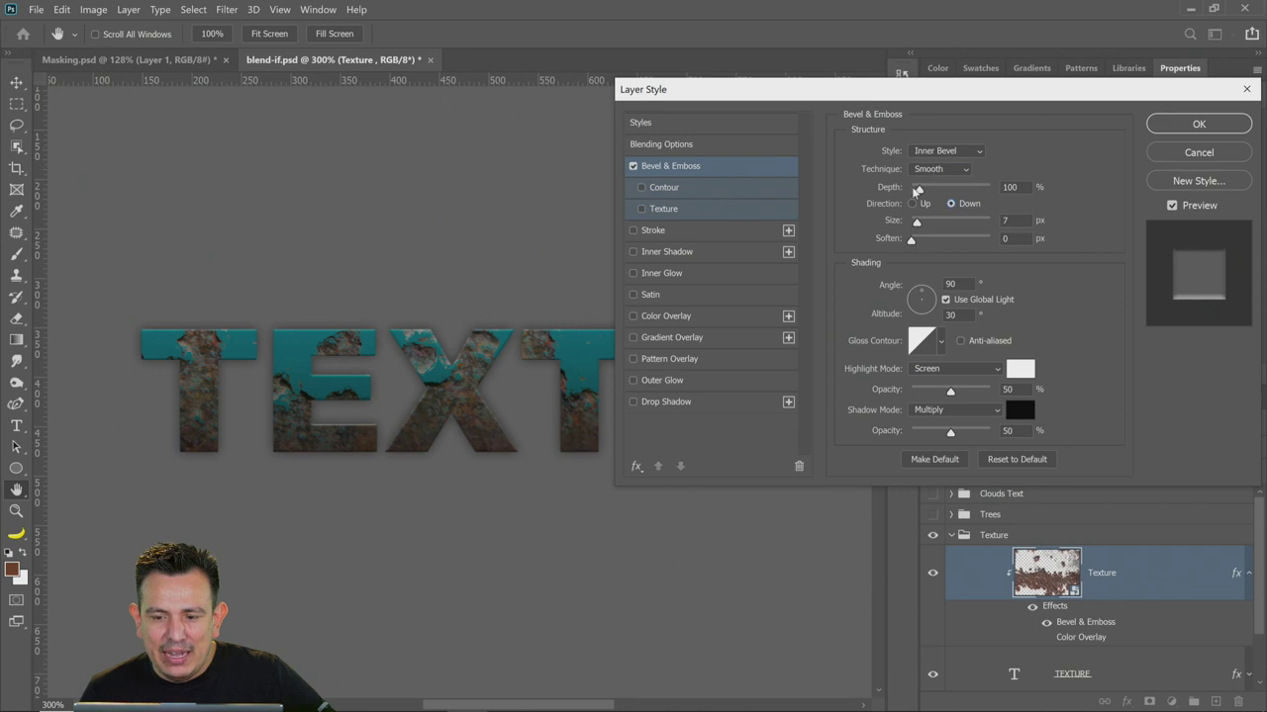
left_click_drag(918, 188, 912, 222)
left_click(952, 368)
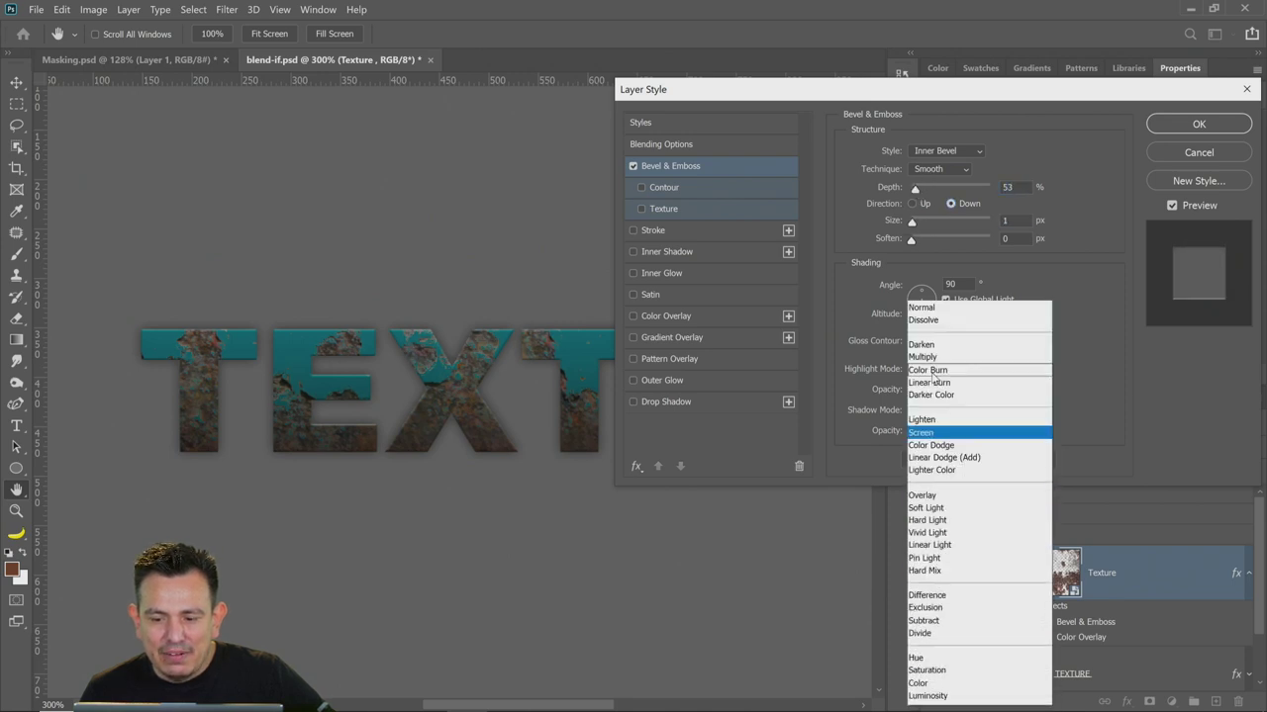
left_click(934, 501)
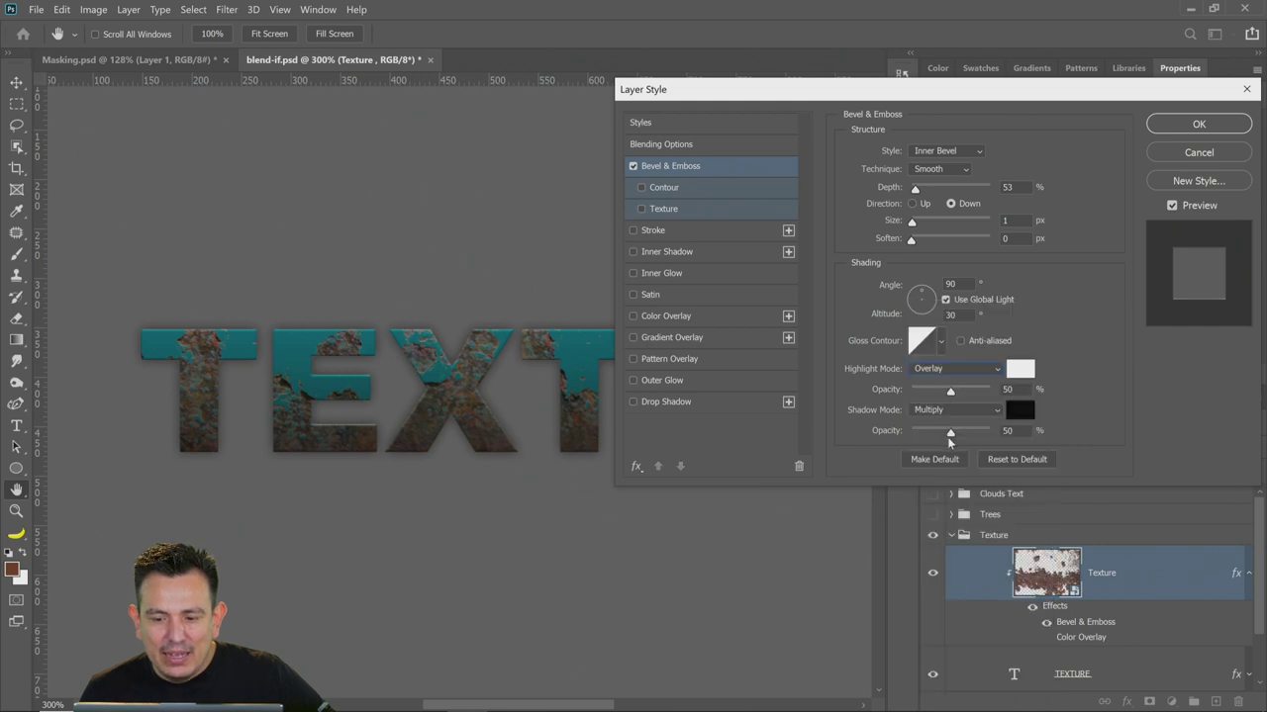
left_click_drag(950, 433, 989, 432)
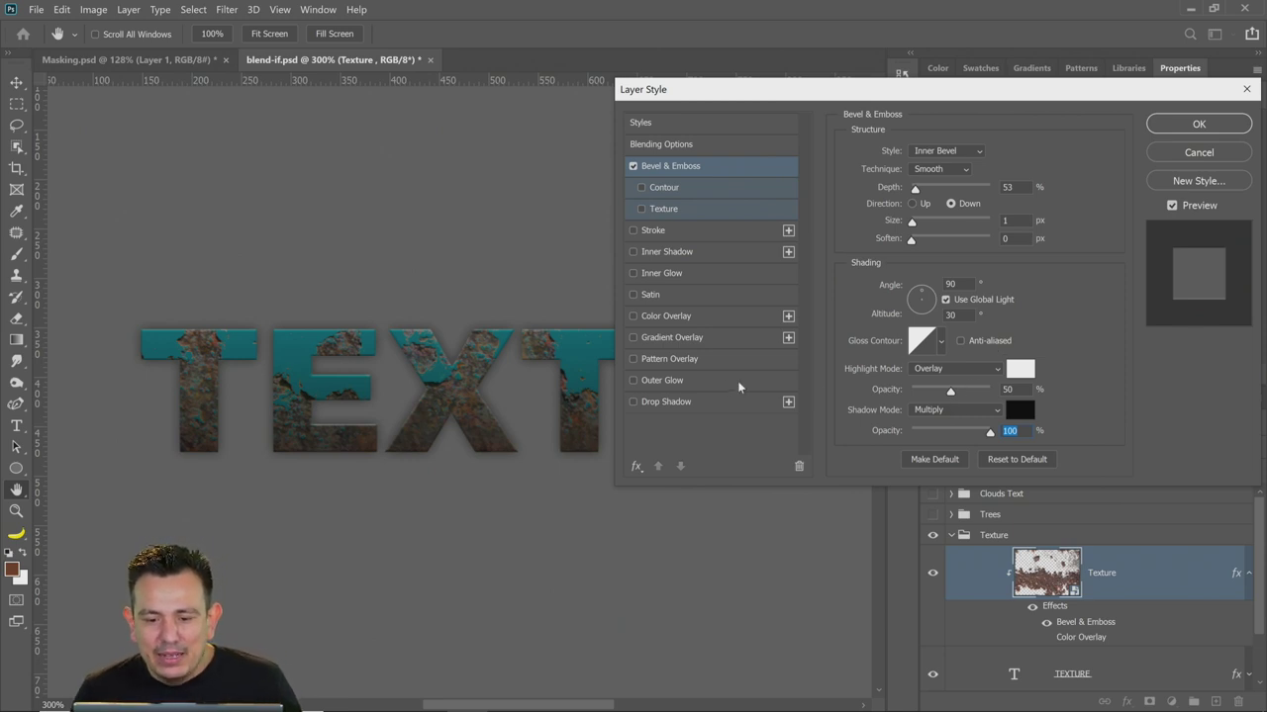
Try a Drop Shadow at 17% opacity on the Texture layer, and turn it off again
left_click(648, 404)
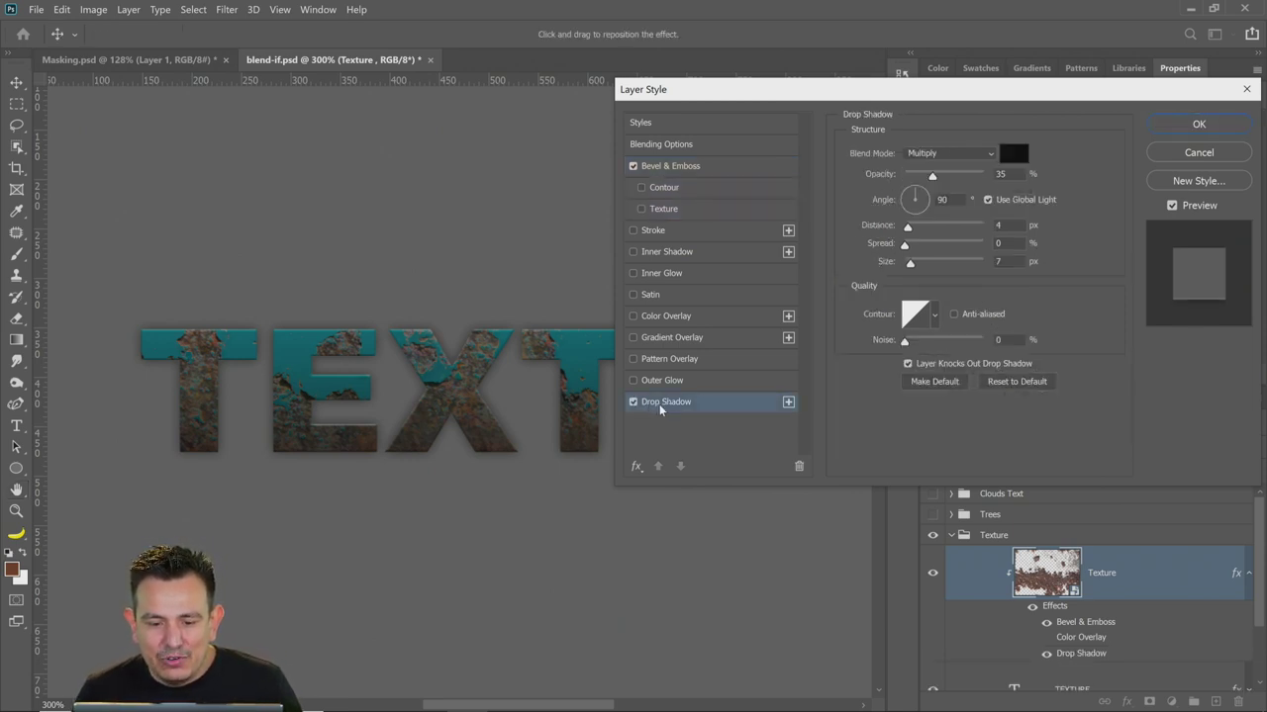
left_click_drag(934, 176, 916, 185)
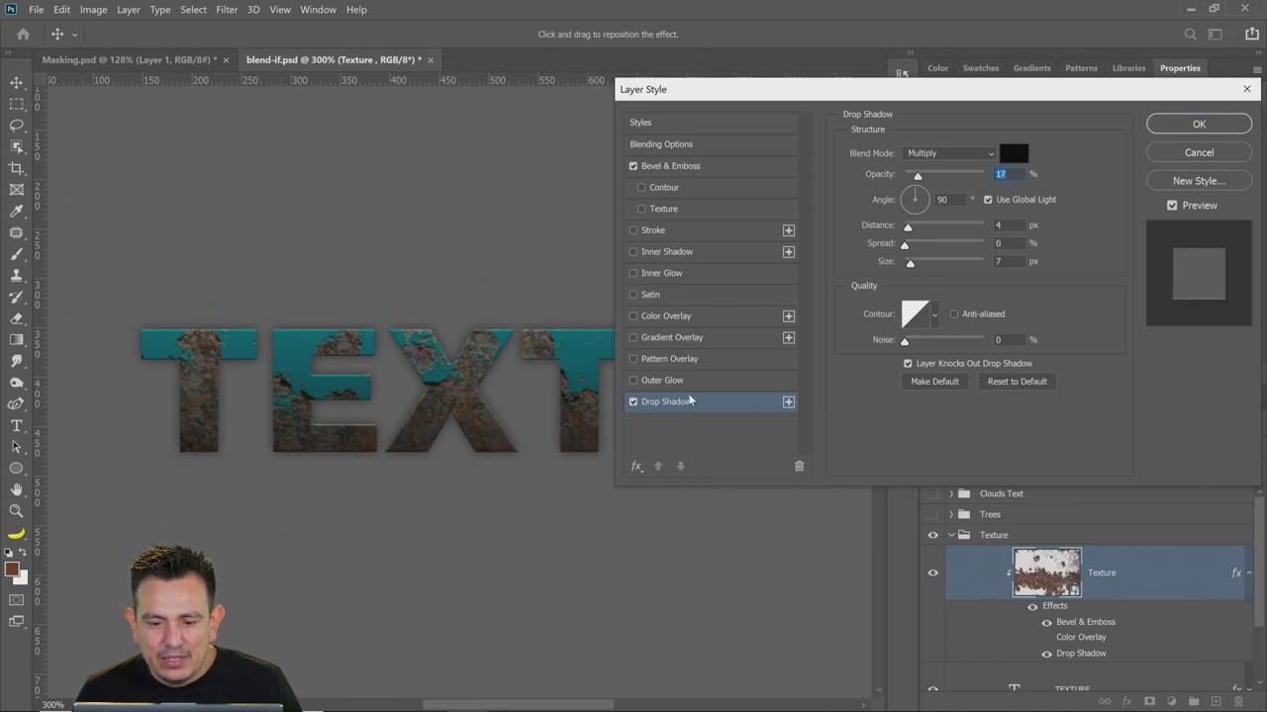
left_click(633, 402)
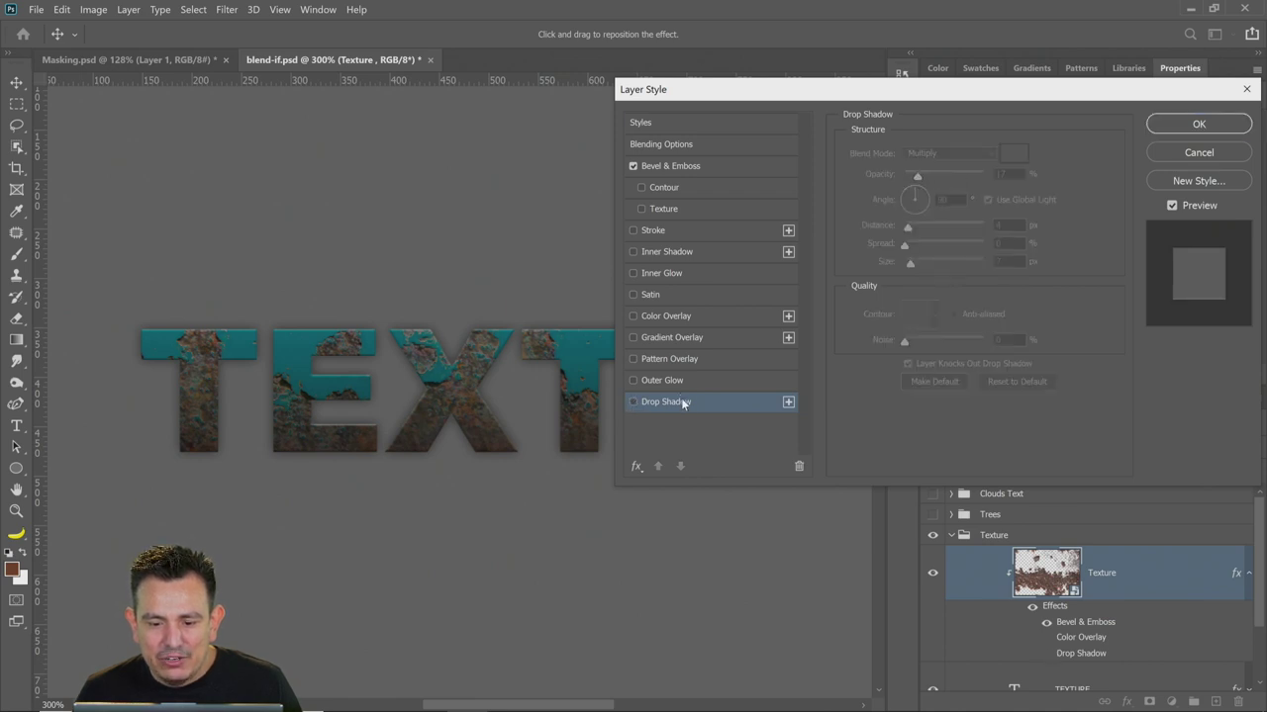
Add an Inner Shadow at 36% opacity to the Texture layer and apply the layer style
left_click(663, 254)
mouse_move(930, 178)
left_mouse_down()
mouse_move(979, 175)
mouse_move(934, 178)
left_mouse_up()
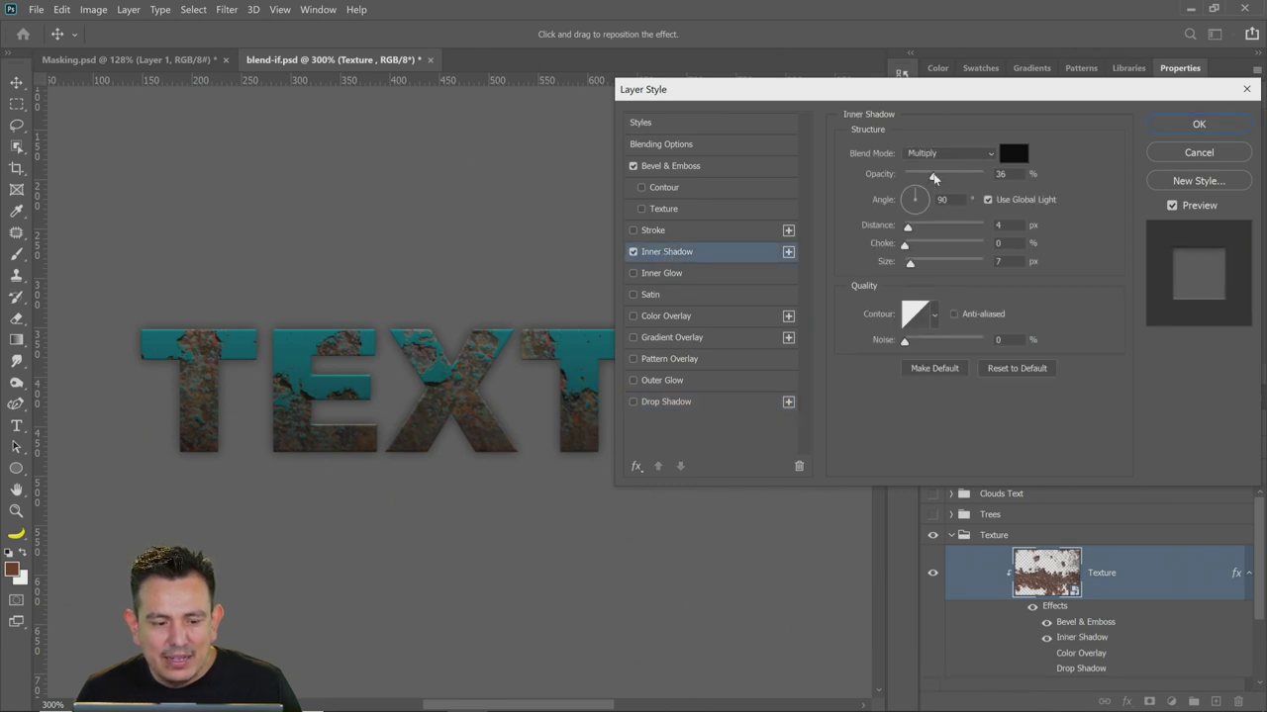
left_click(1193, 128)
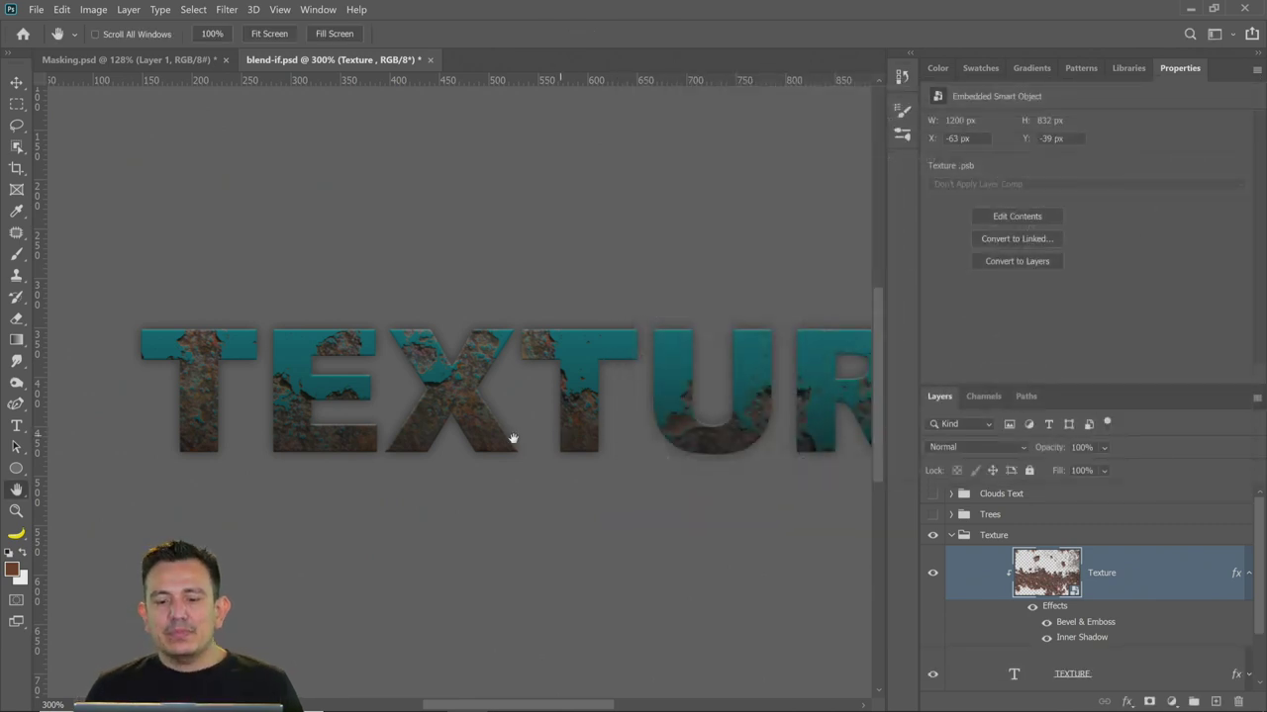
Compare the rust texture with its layer effects hidden and shown, and collapse the Texture group
left_click(1032, 607)
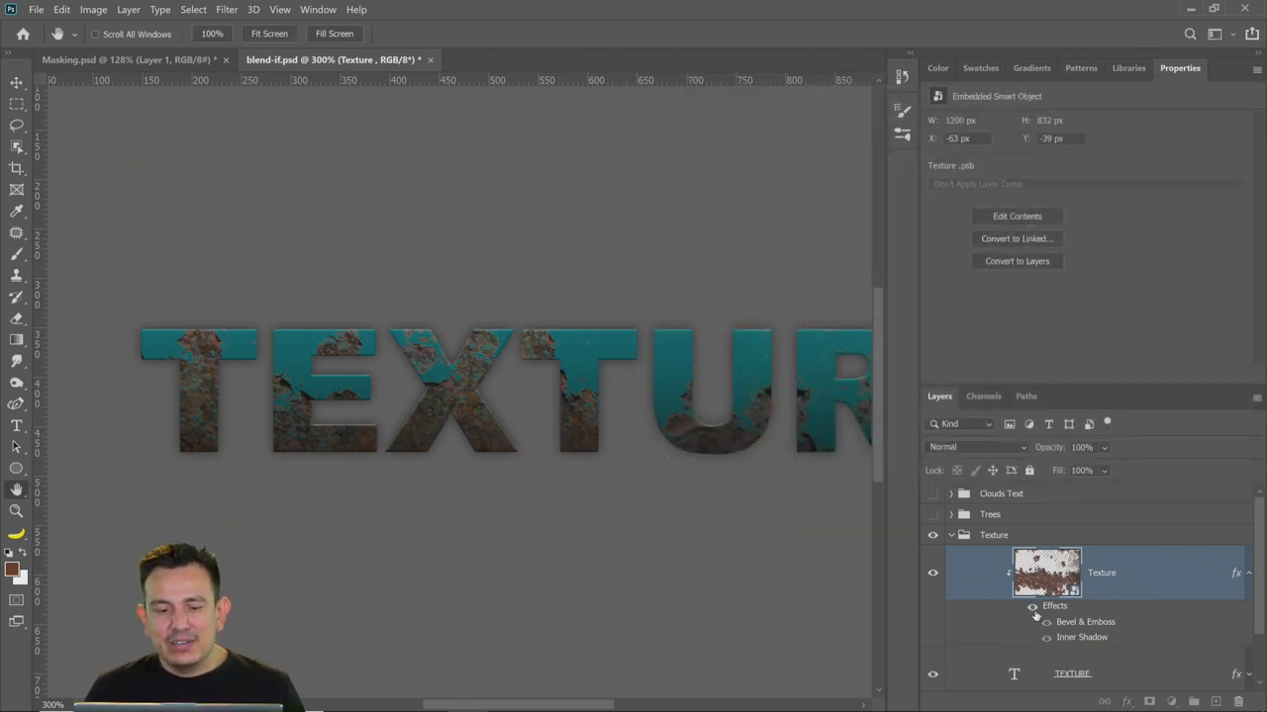
left_click(1032, 607)
left_click(1032, 607)
left_click(1033, 607)
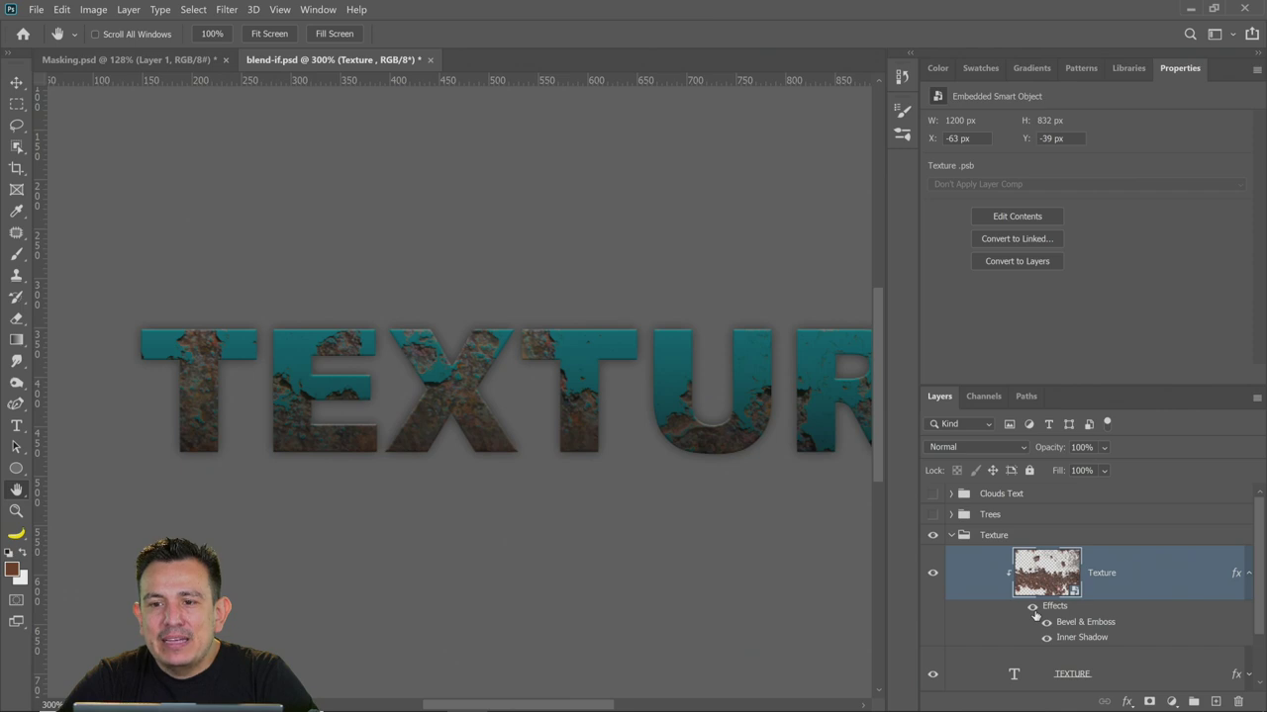
left_click(950, 536)
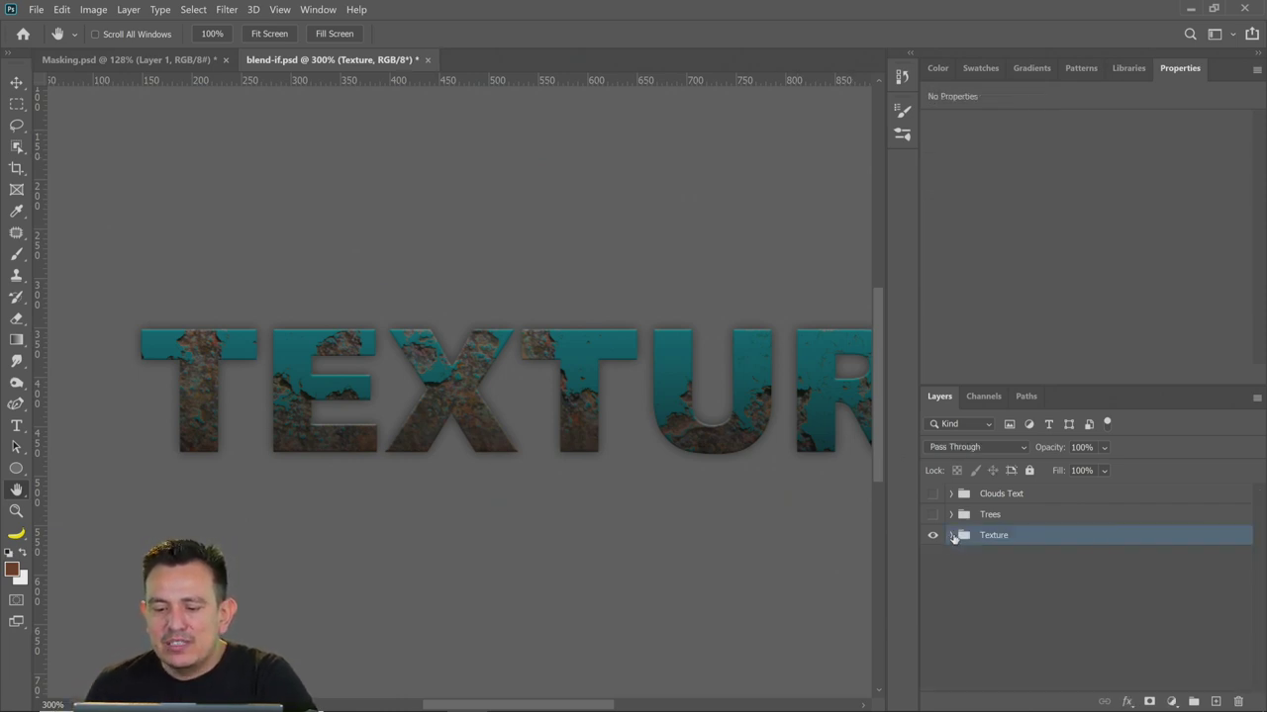
In Masking.psd, add a new layer above Woman and paint brown over the woman's hair with a soft 400 px brush
left_click(148, 59)
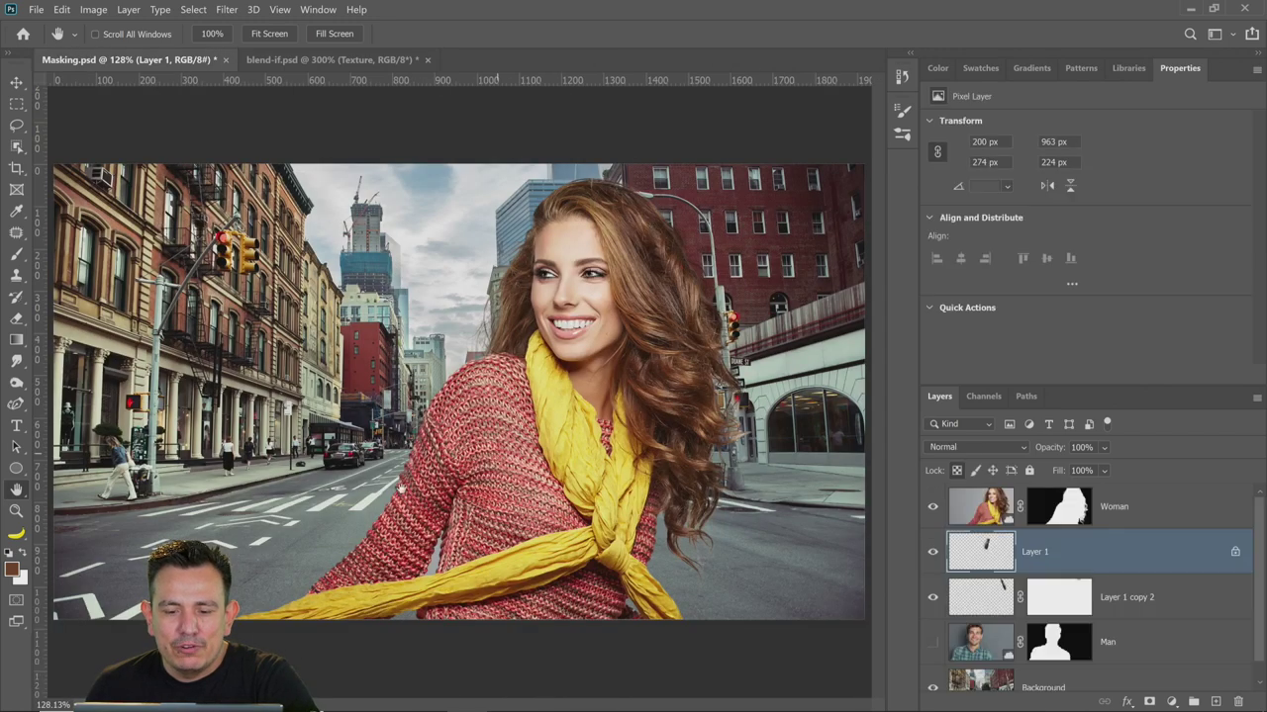
left_click(17, 254)
left_click(1153, 526)
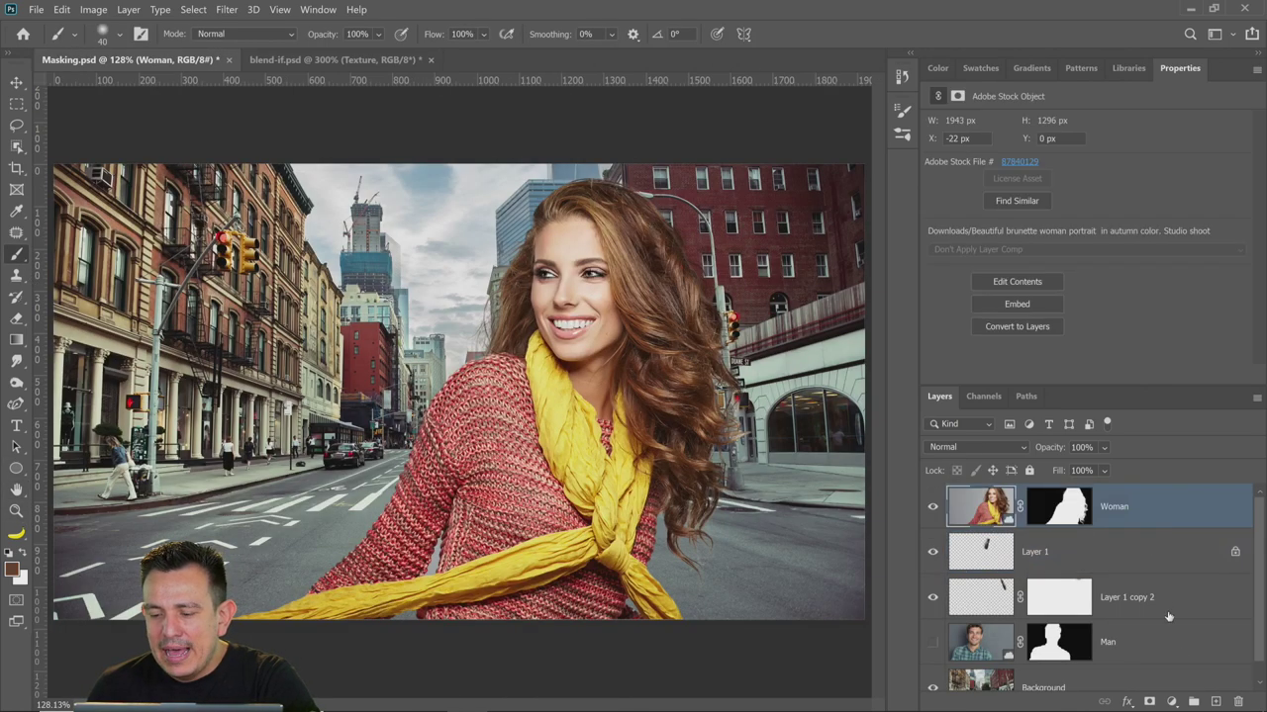
left_click(1215, 701)
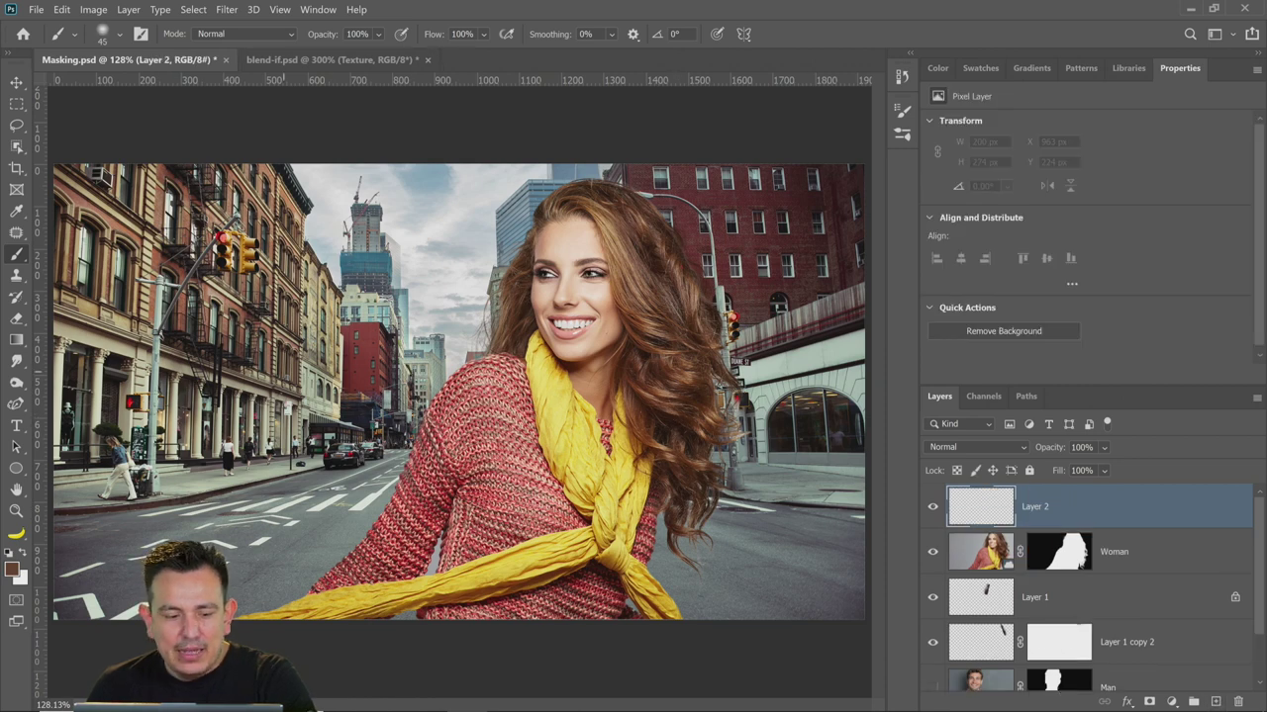
mouse_move(559, 253)
left_mouse_down()
mouse_move(643, 232)
mouse_move(693, 475)
left_mouse_up()
left_click_drag(579, 232, 613, 544)
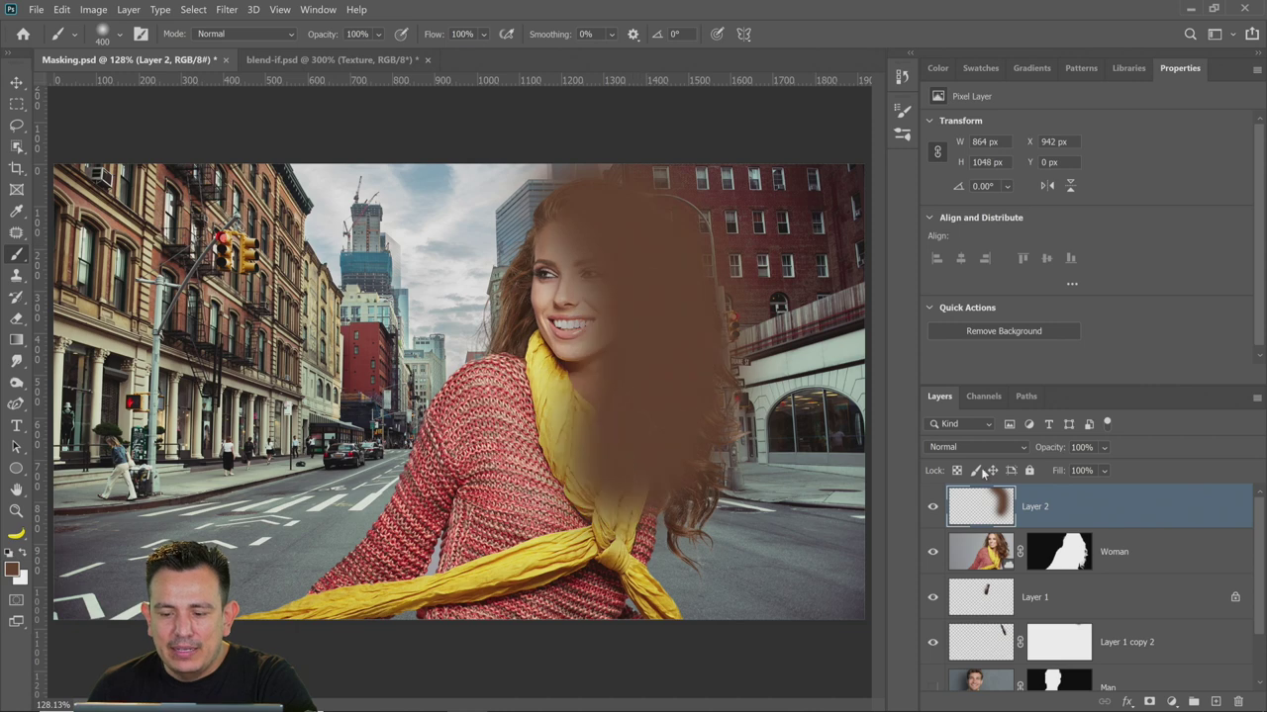
Set the brown paint layer's blend mode to Multiply and clip it to the Woman layer
left_click(967, 447)
left_click(953, 357)
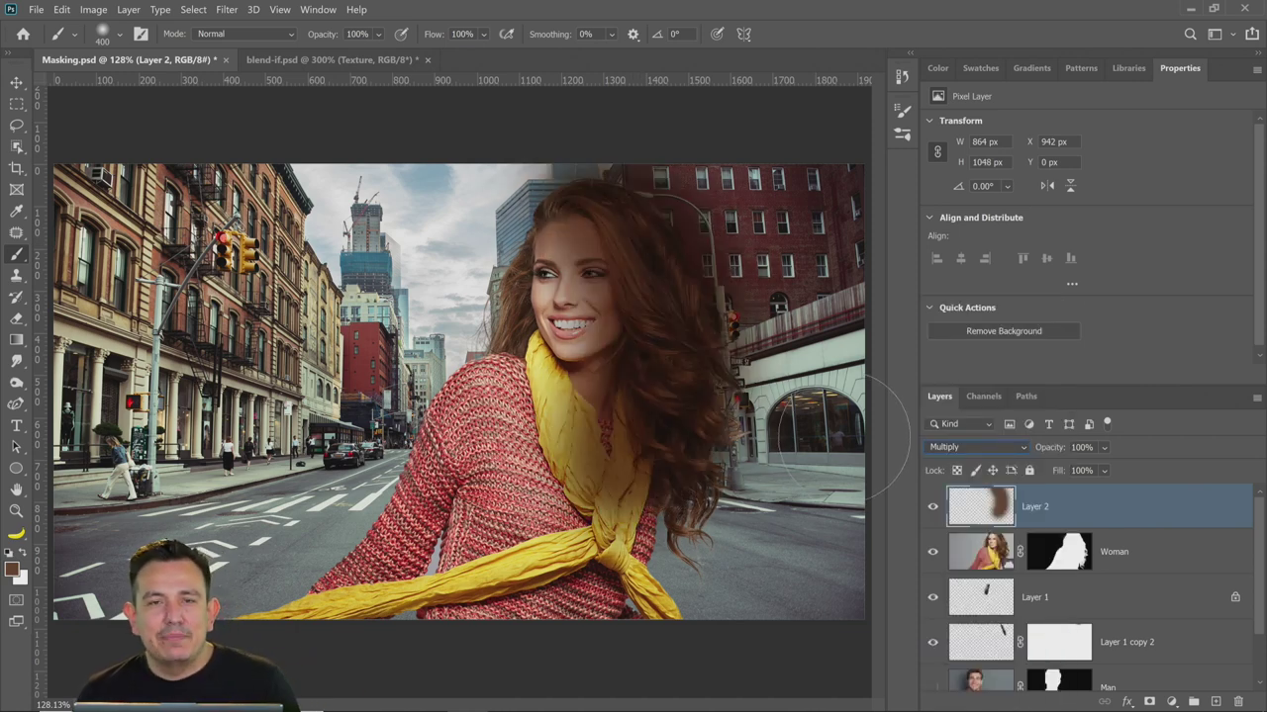
left_click(977, 528, "alt")
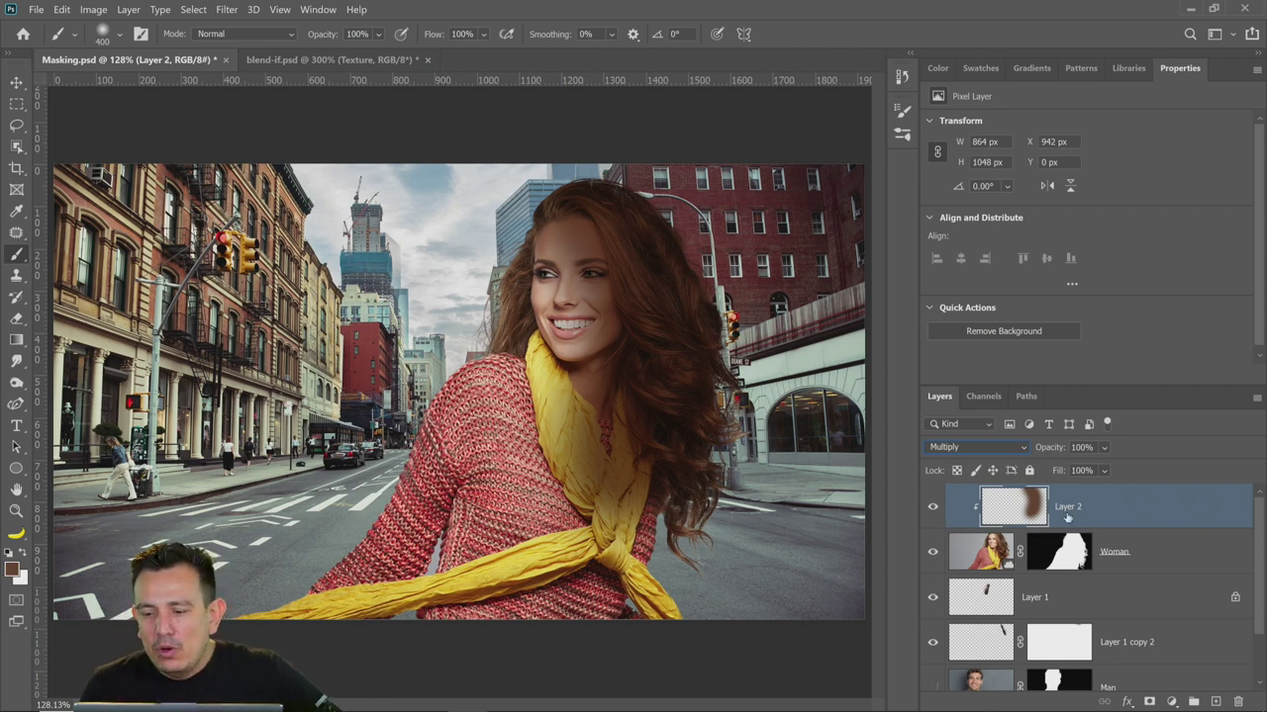
Split Layer 2's Gray Blend If Underlying Layer white slider to about 93 / 198, keeping the brown out of the highlights
double_click(1179, 507)
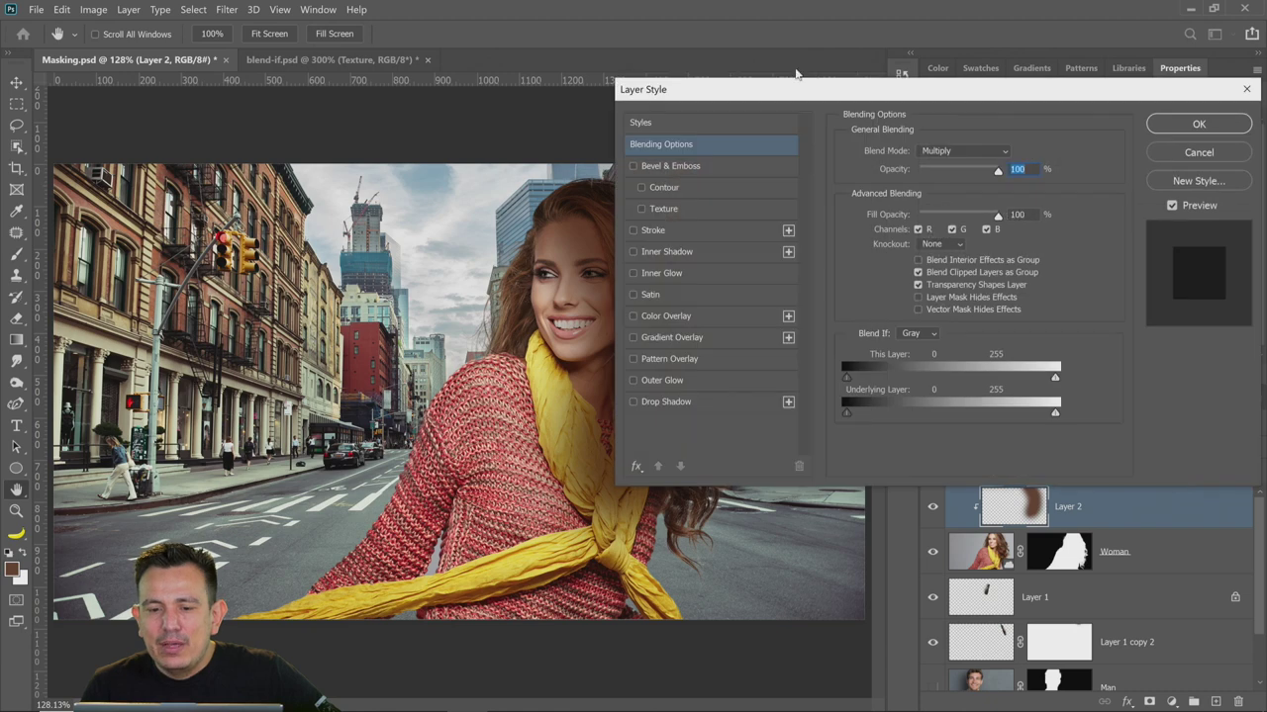
left_click_drag(836, 100, 962, 90)
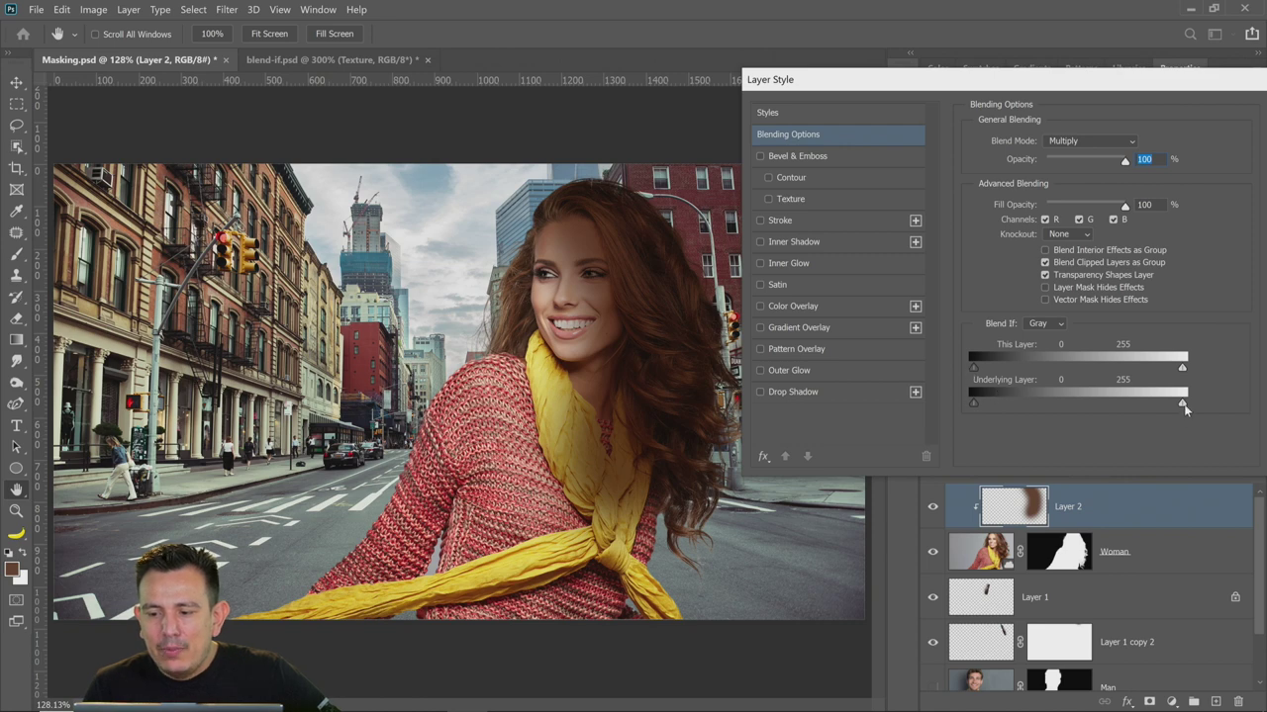
left_click_drag(1183, 404, 1143, 401)
key("alt")
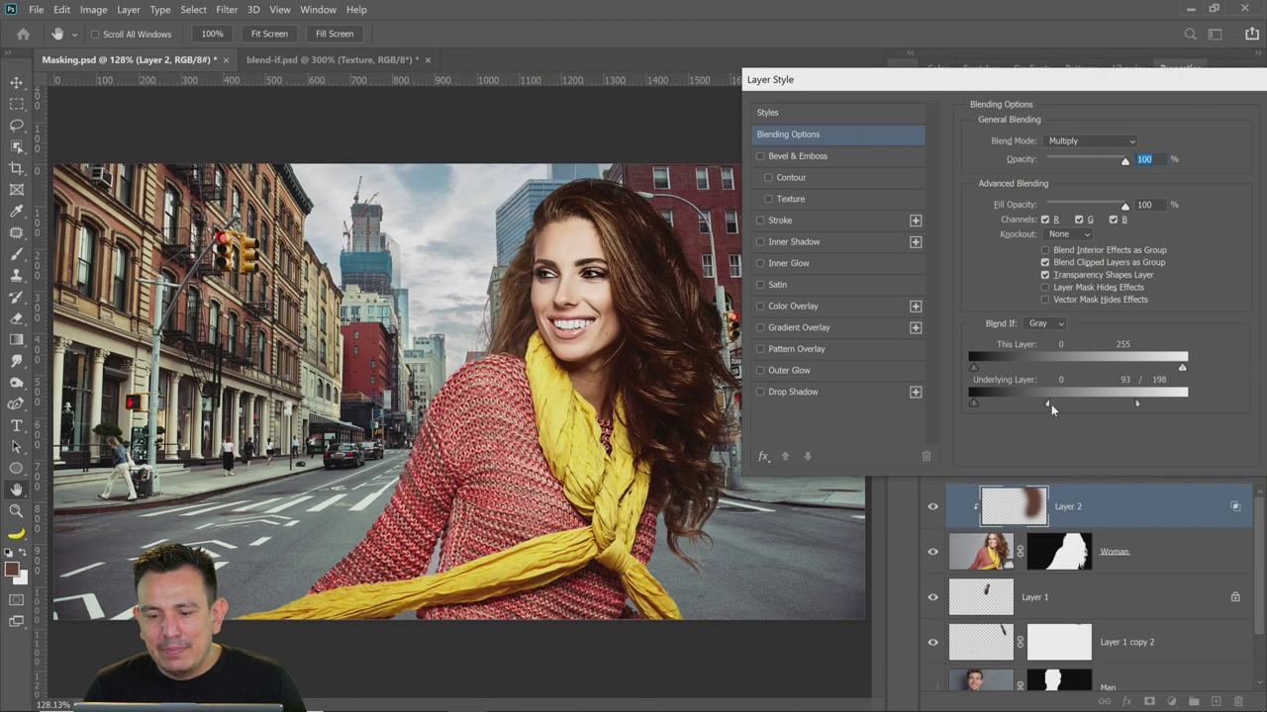
left_click_drag(1051, 404, 1043, 404)
left_click_drag(1124, 78, 950, 91)
left_click(1119, 164)
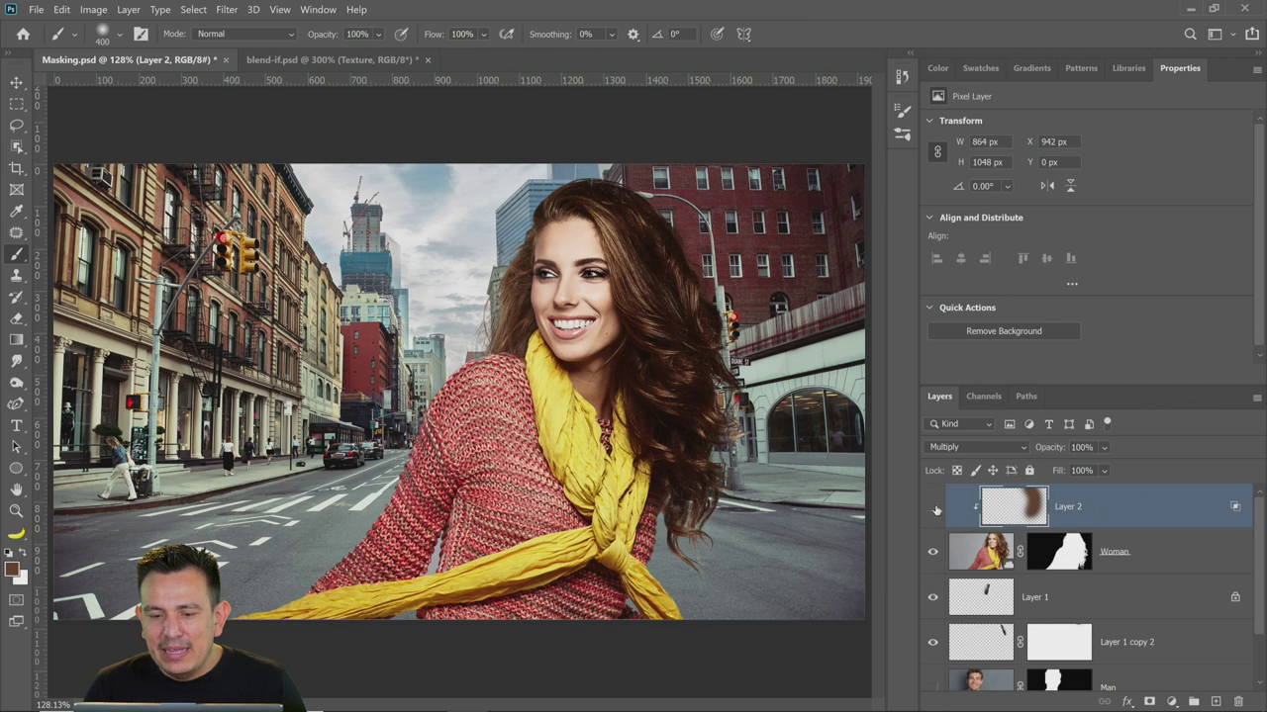
Lower Layer 2's opacity to 58% and compare the woman's hair with the layer hidden and shown
left_click(932, 508)
left_click(932, 507)
mouse_move(1057, 451)
left_mouse_down()
mouse_move(952, 448)
mouse_move(1057, 448)
mouse_move(1039, 451)
left_mouse_up()
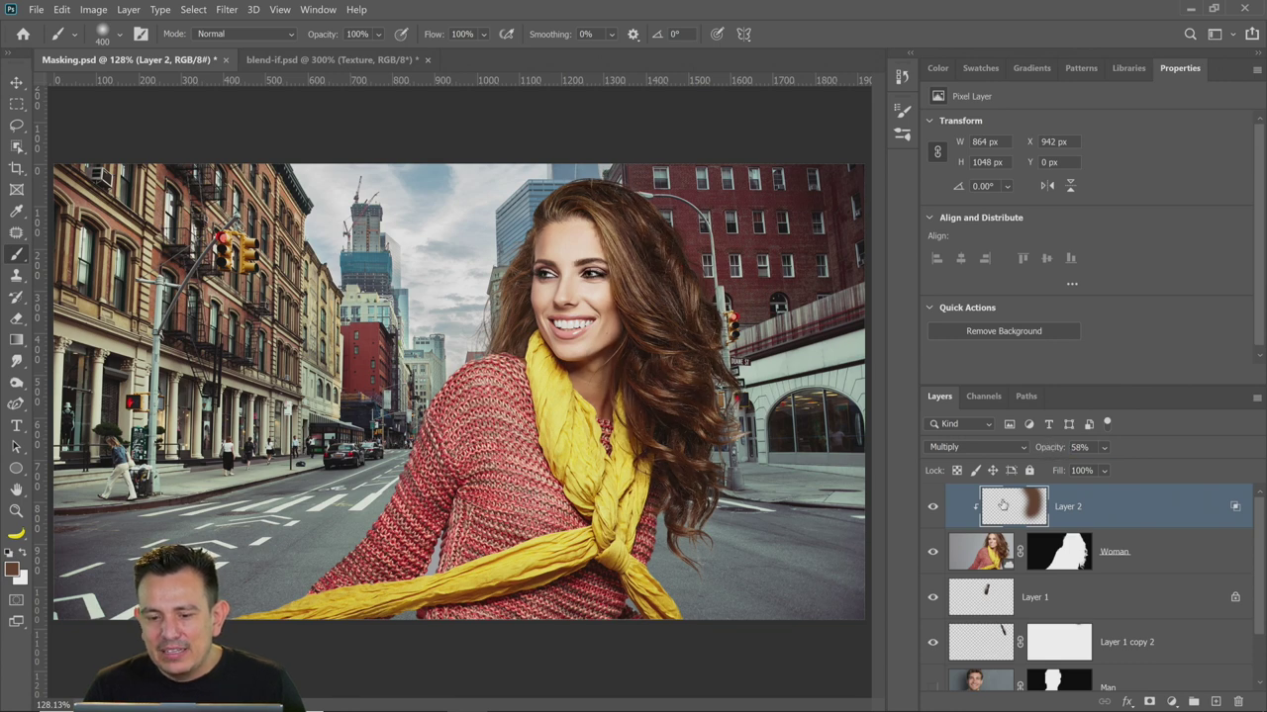
left_click(932, 507)
left_click(933, 506)
left_click(932, 507)
left_click(932, 507)
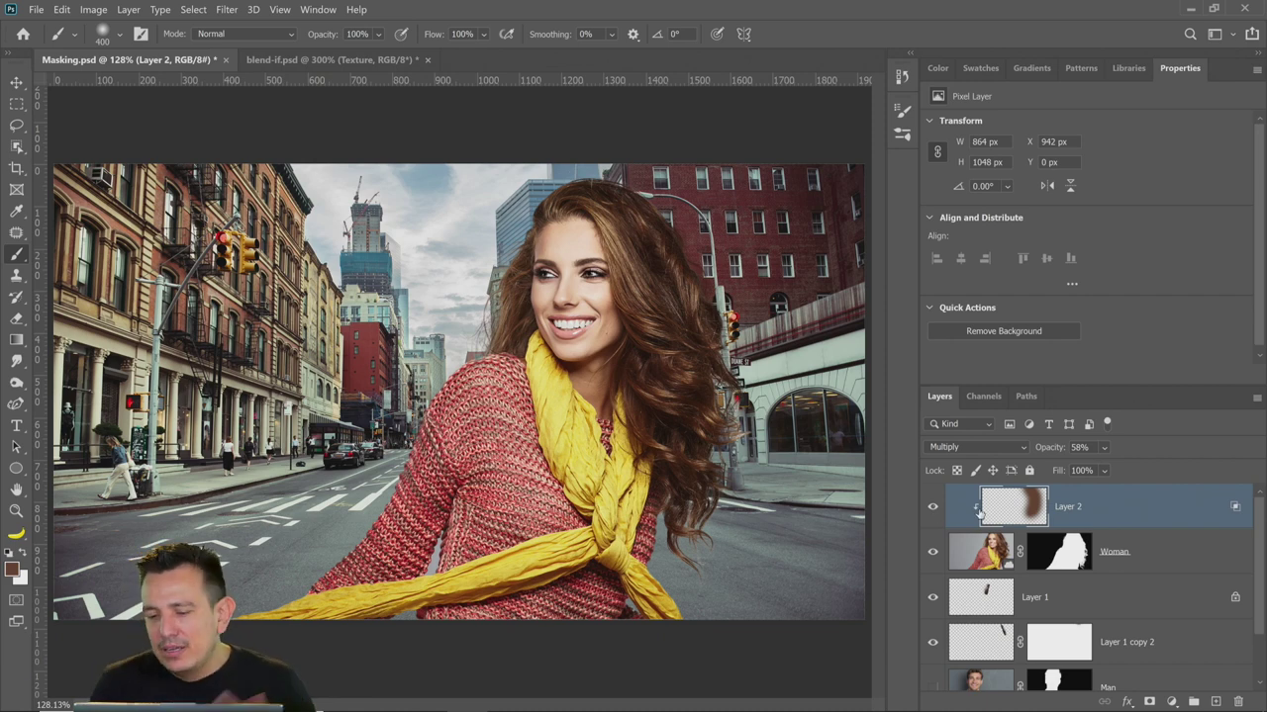
Delete the clipped brown paint layer, Layer 2, from Masking.psd
left_click_drag(978, 508, 1237, 701)
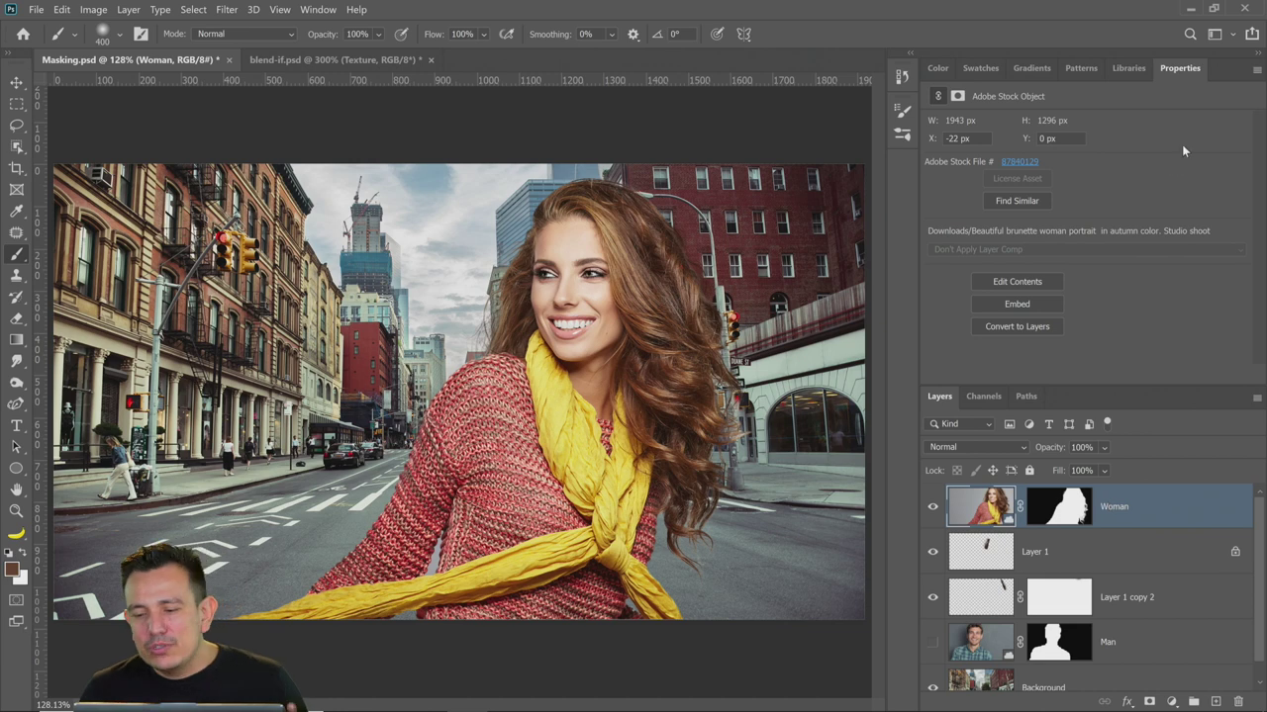
Compare the Red, Green and Blue channels of the image individually, and return to the RGB composite and the layer list
left_click(982, 397)
left_click(980, 441)
left_click(981, 462)
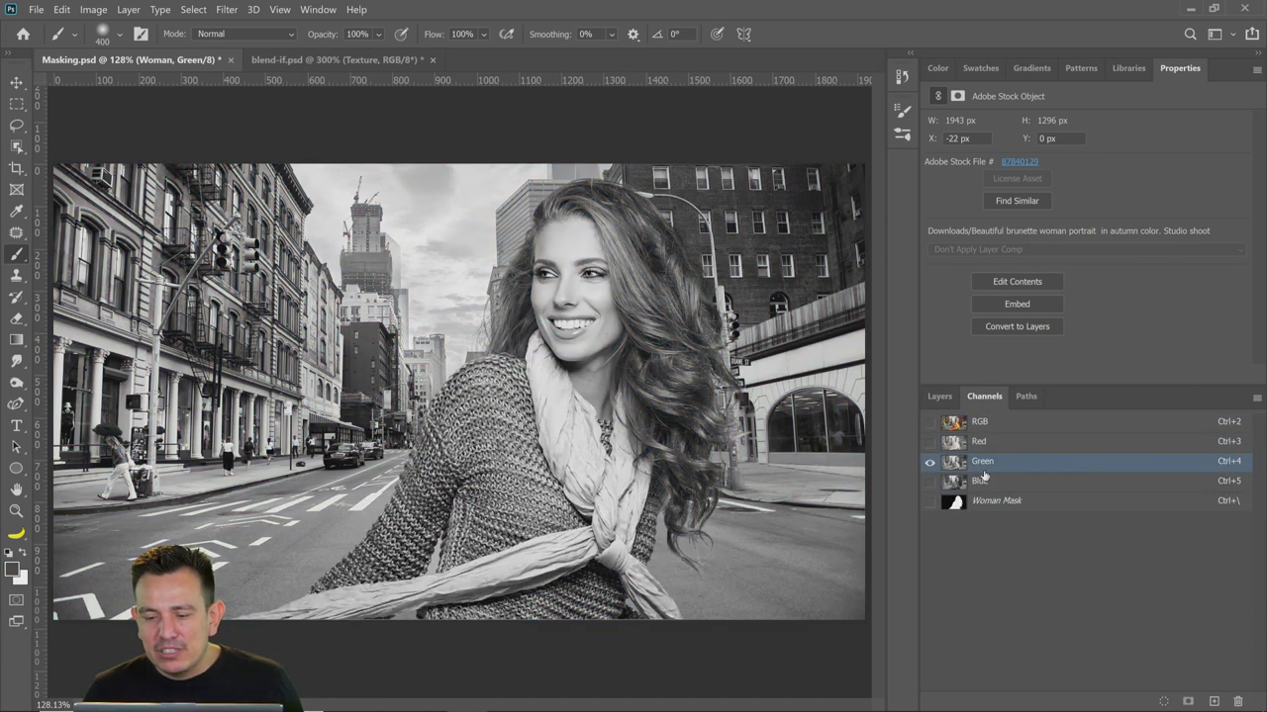
left_click(984, 481)
left_click(985, 462)
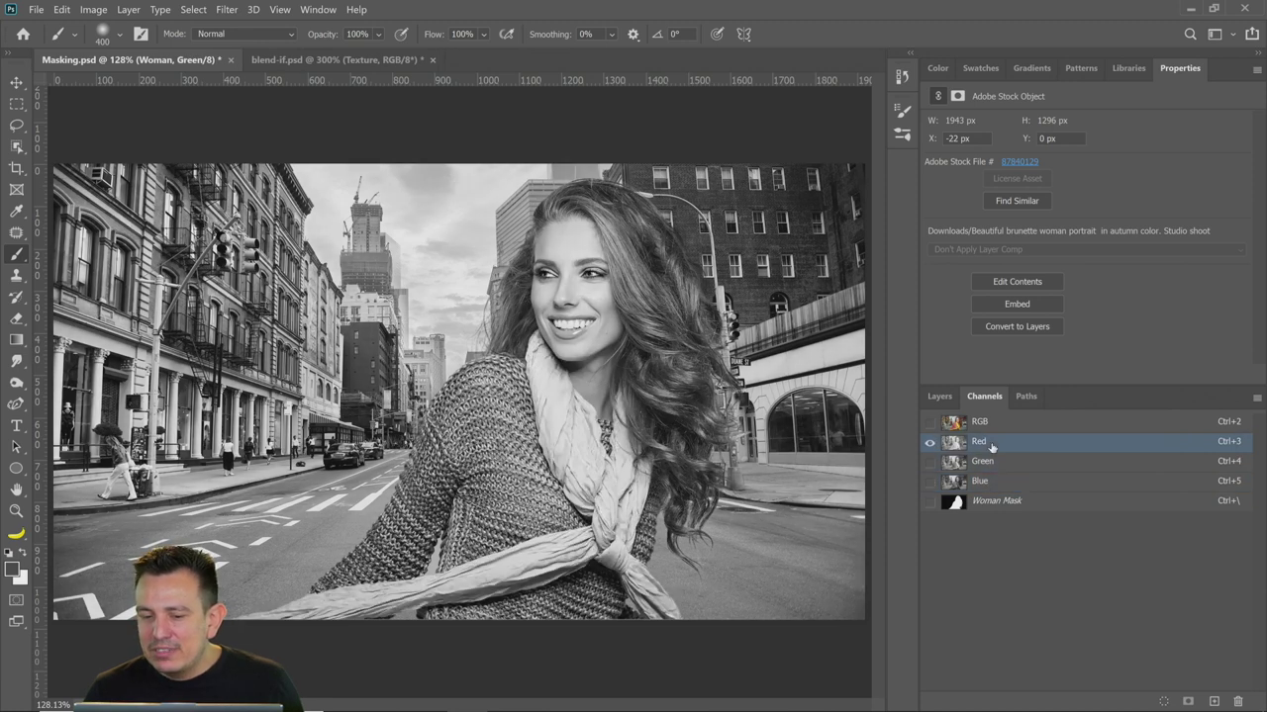
left_click(980, 441)
left_click(982, 461)
left_click(980, 480)
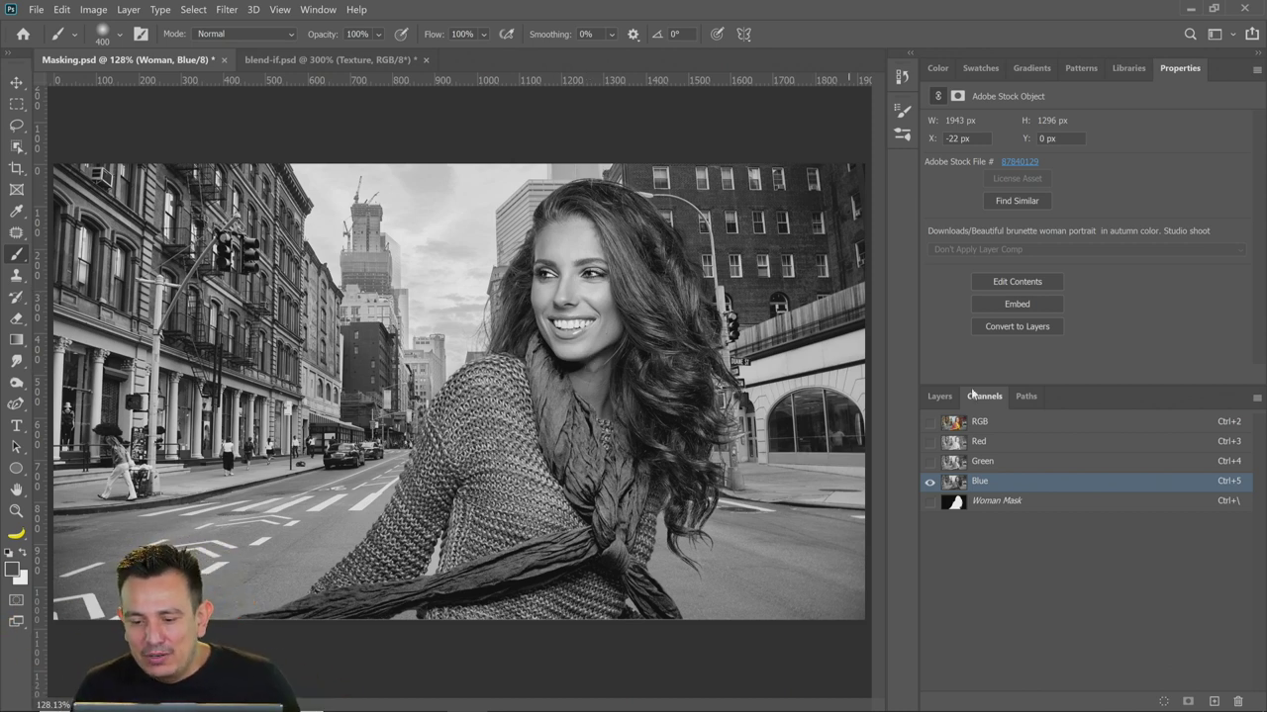
left_click(975, 423)
left_click(937, 397)
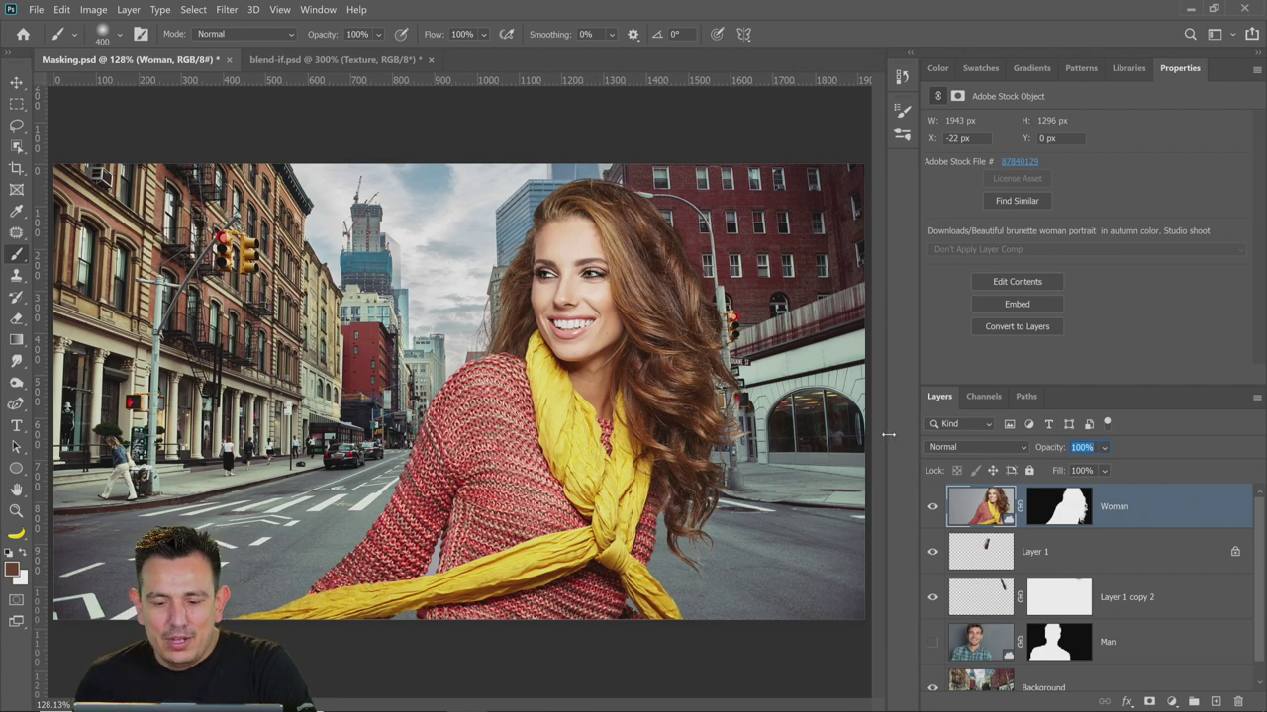
Switch to Chrome and look through the Behance Daily Creative Challenge page, from the introduction down to the Unlock The Challenges section
mouse_move(500, 707)
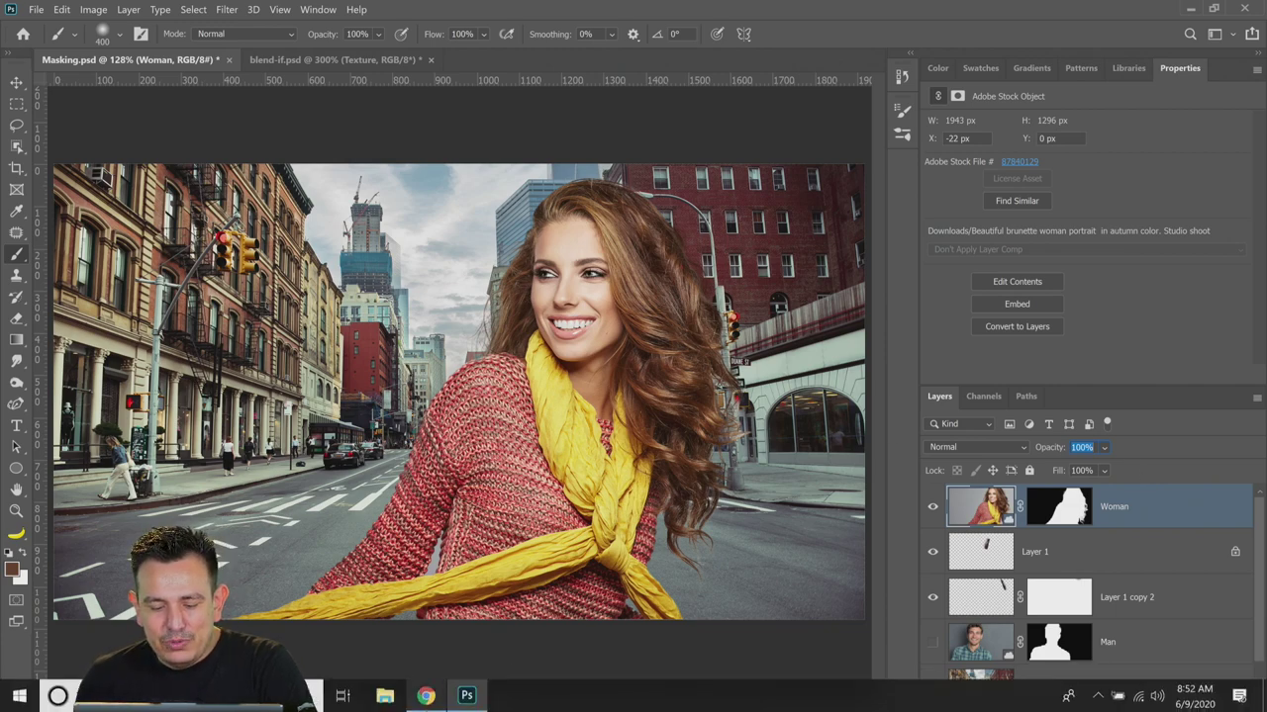
left_click(425, 695)
scroll(370, 261, "up", 5)
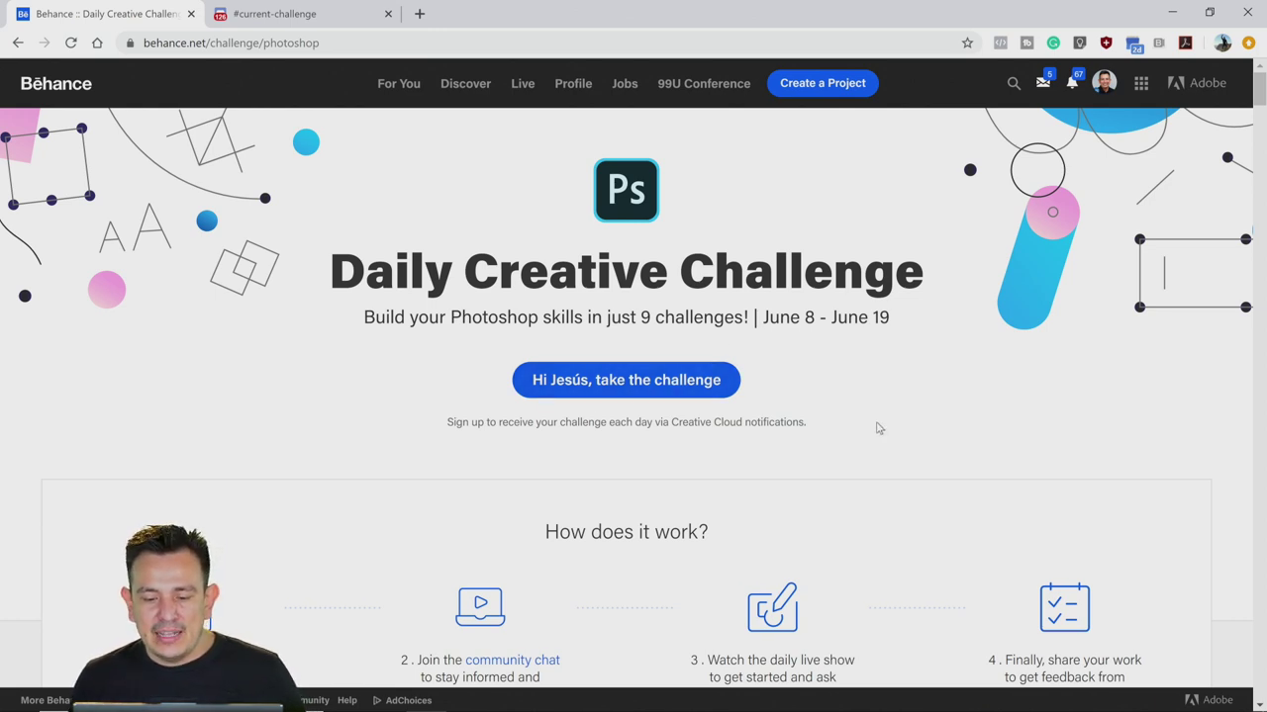
scroll(879, 416, "down", 1)
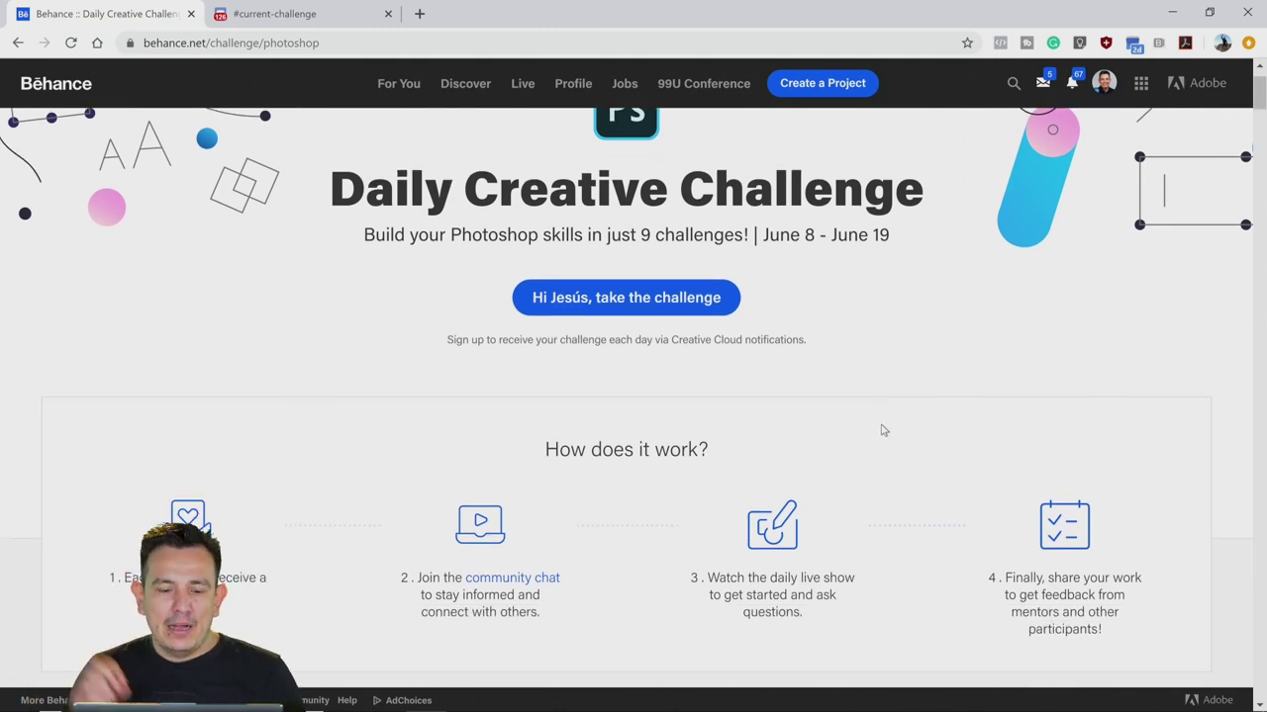
scroll(857, 480, "down", 2)
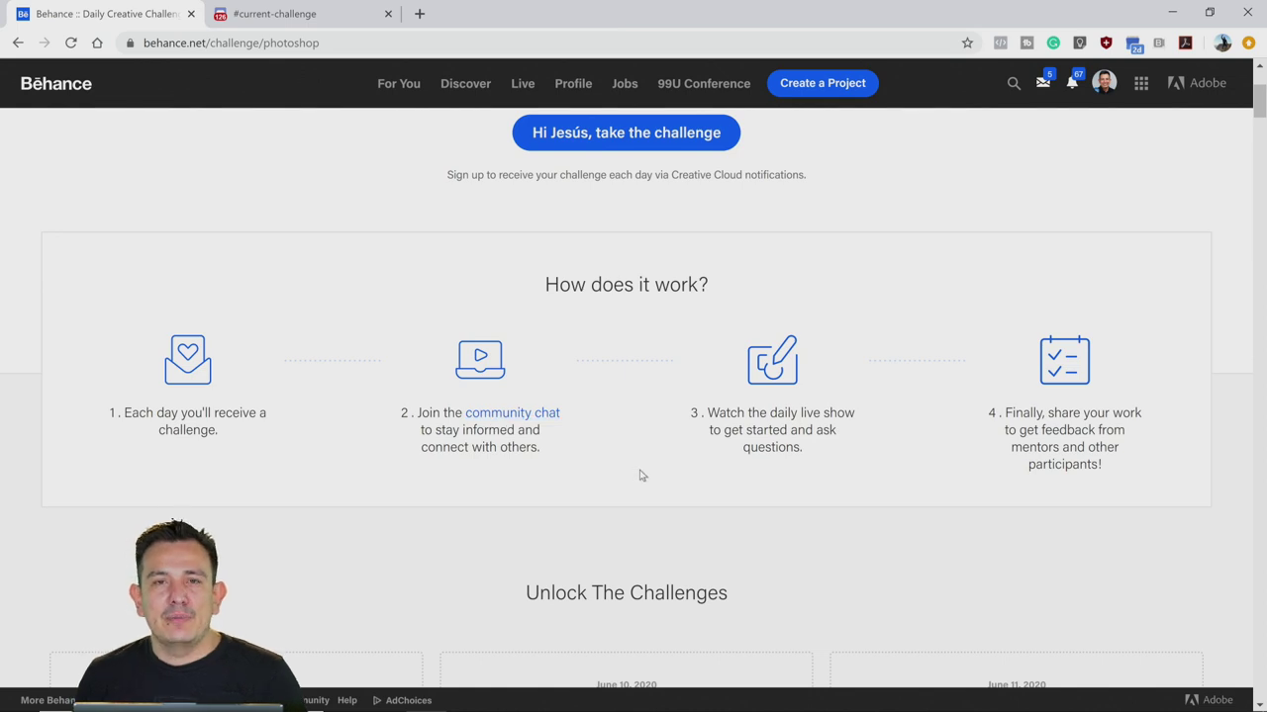
scroll(568, 481, "down", 5)
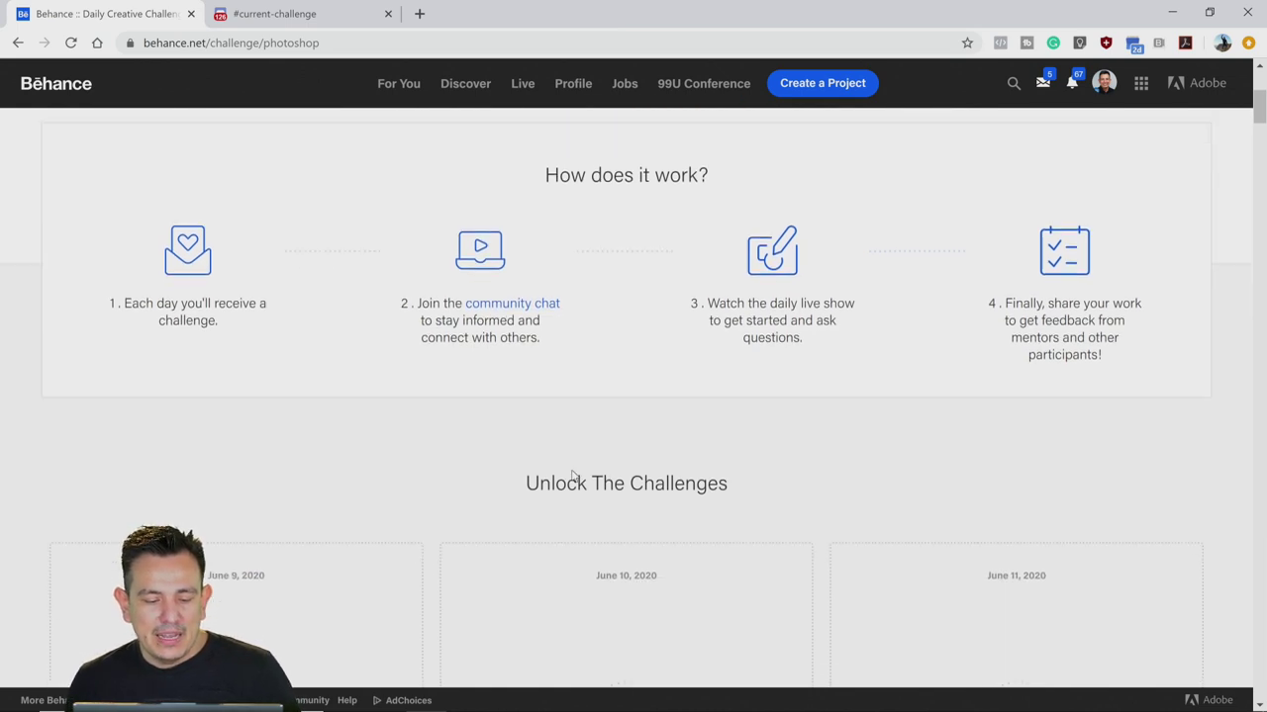
scroll(364, 348, "up", 1)
scroll(364, 348, "up", 1)
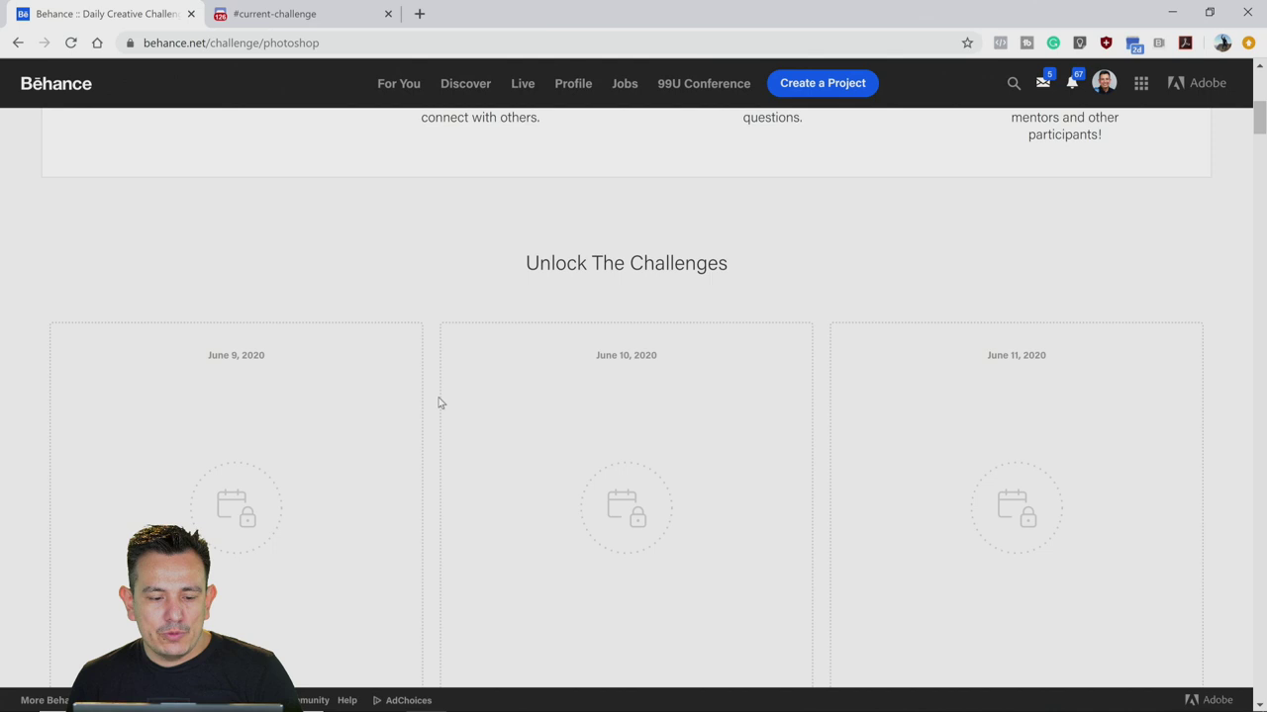
Reload the Behance challenge page, examine the June 9 challenge card, and return to the page's beginning
left_click(70, 43)
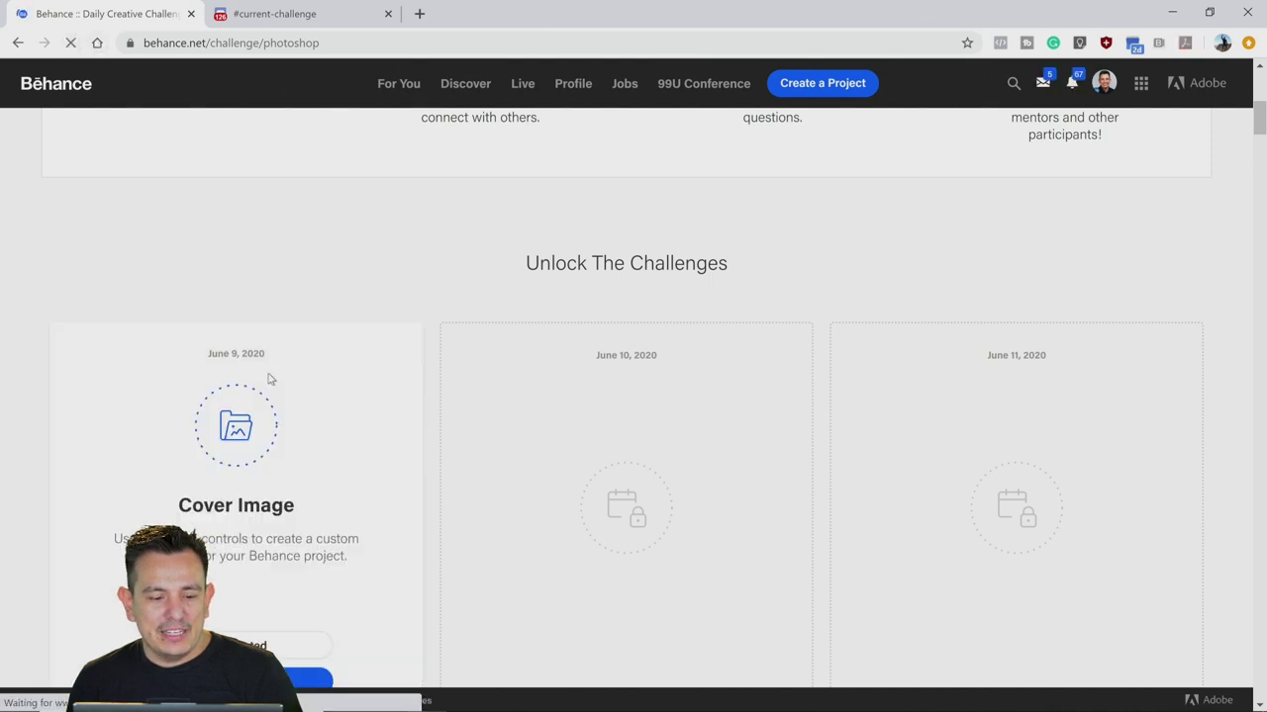
scroll(297, 396, "down", 1)
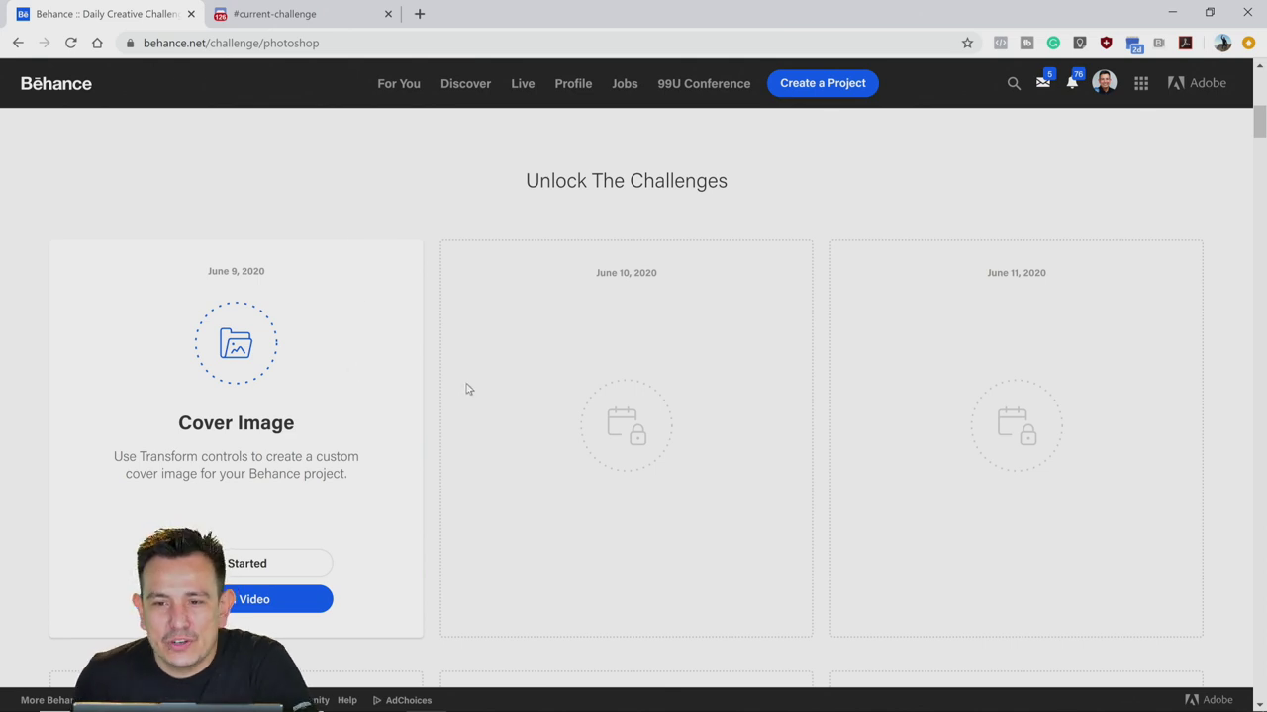
scroll(451, 396, "up", 5)
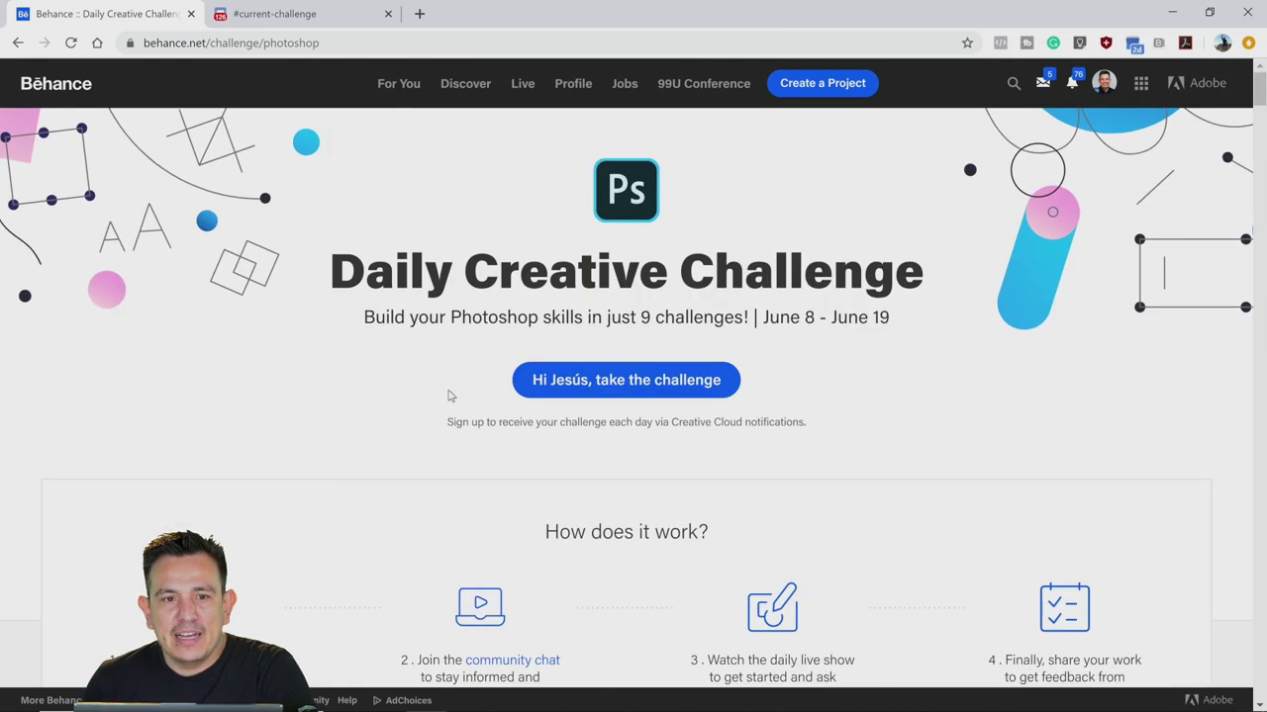